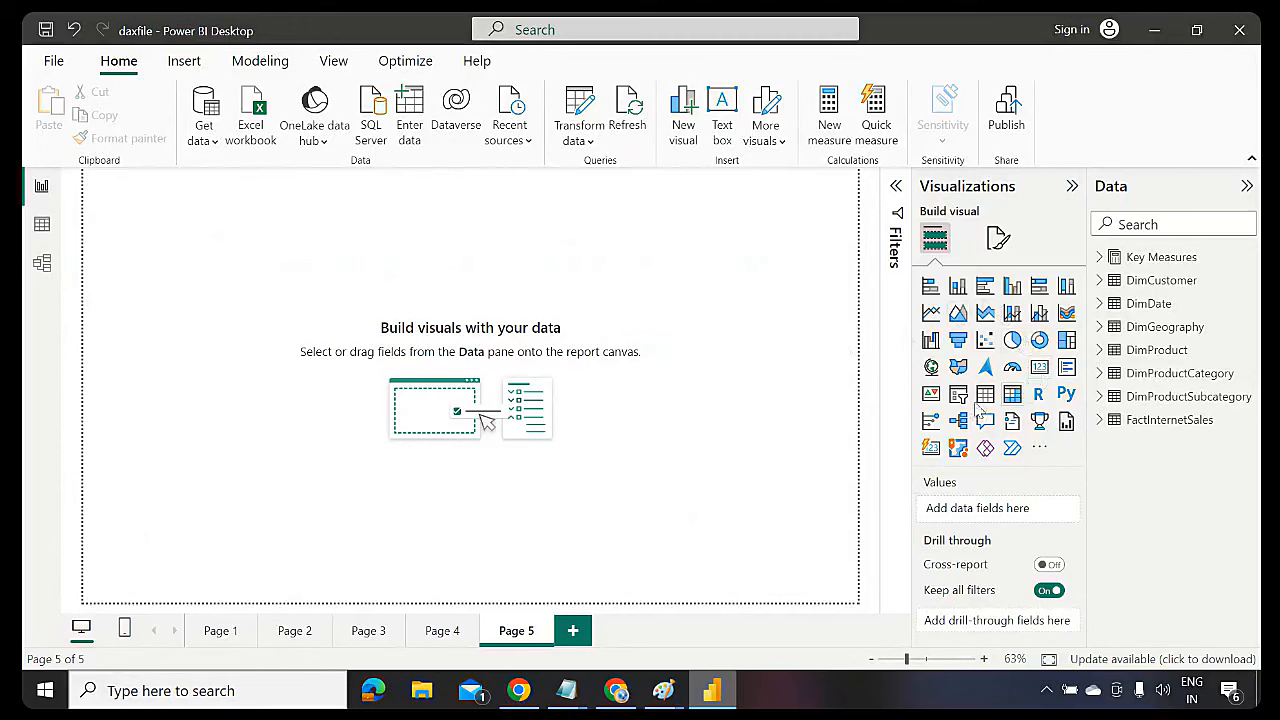
Add a table visual with EnglishProductCategoryName listing Accessories, Bikes, Clothing and Components
click(985, 398)
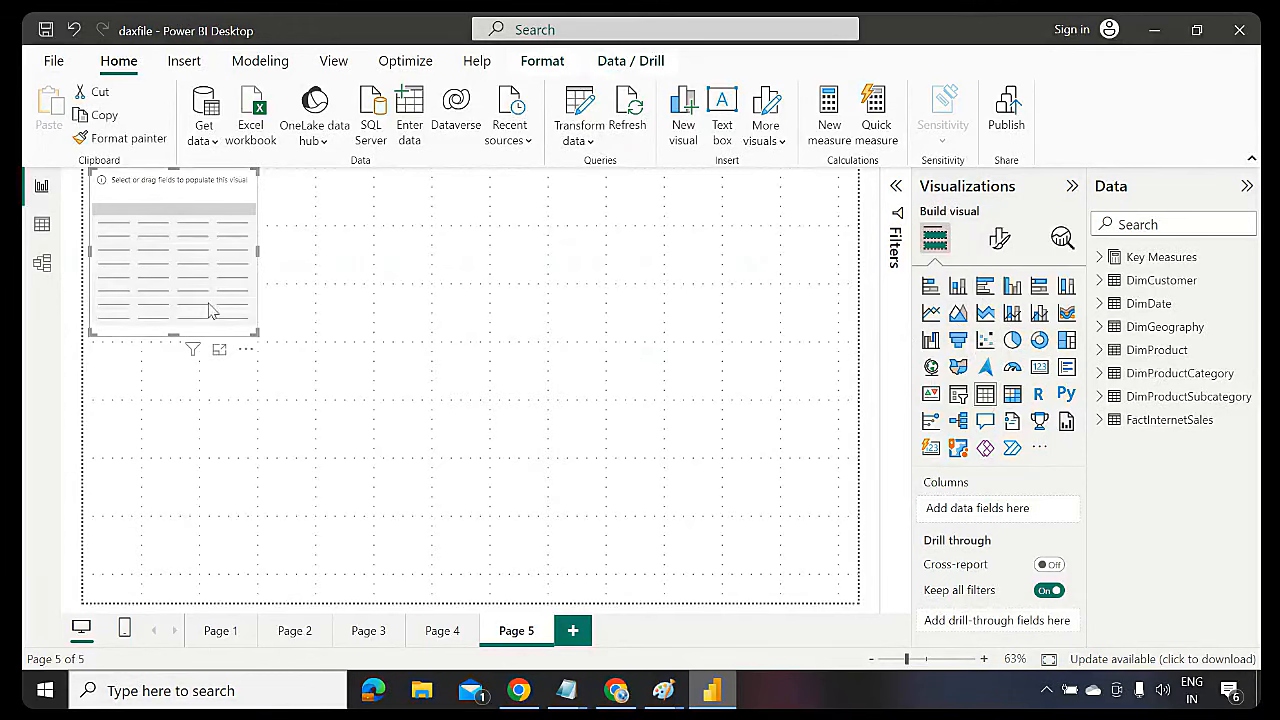
drag(183, 271, 357, 339)
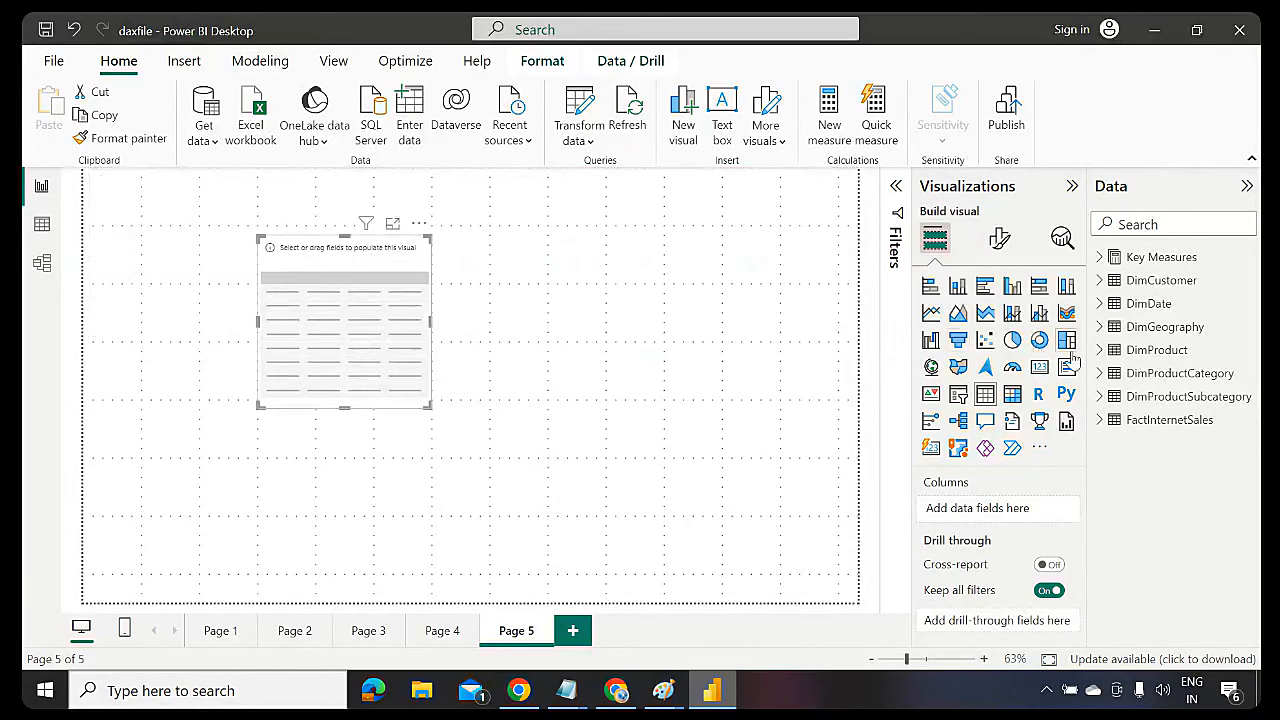
click(1099, 373)
drag(1203, 400, 358, 323)
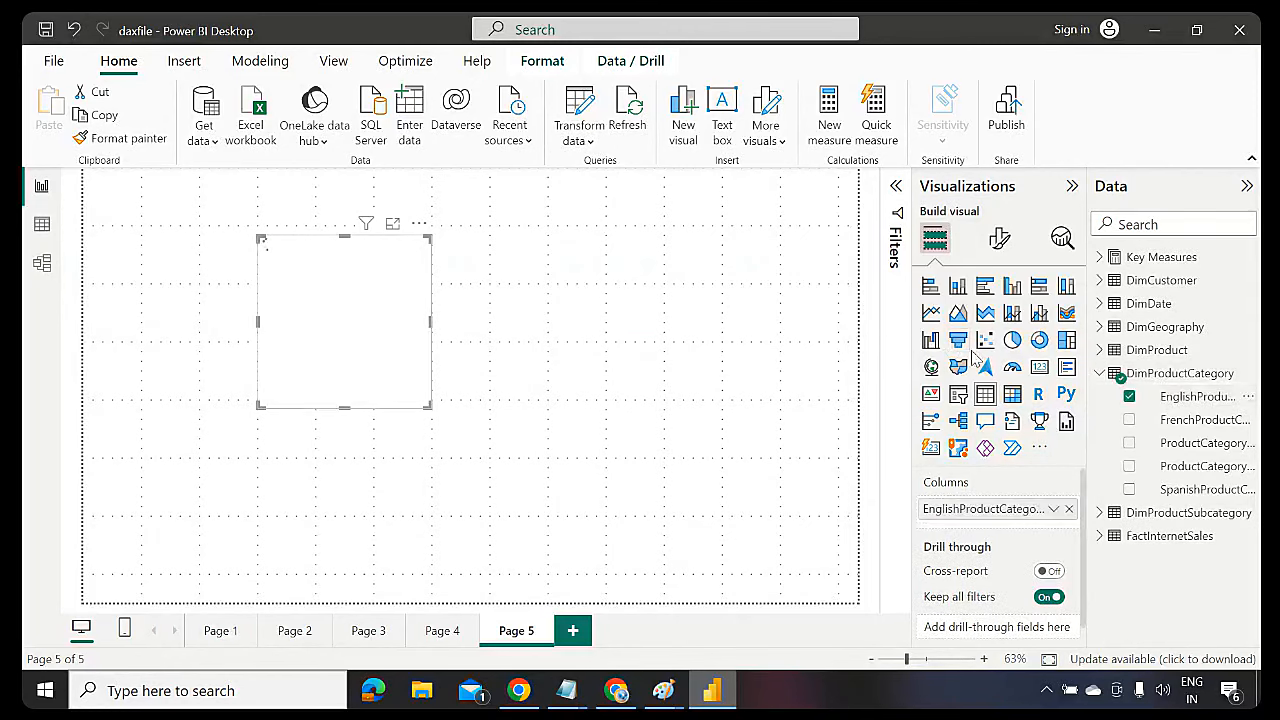
click(1097, 376)
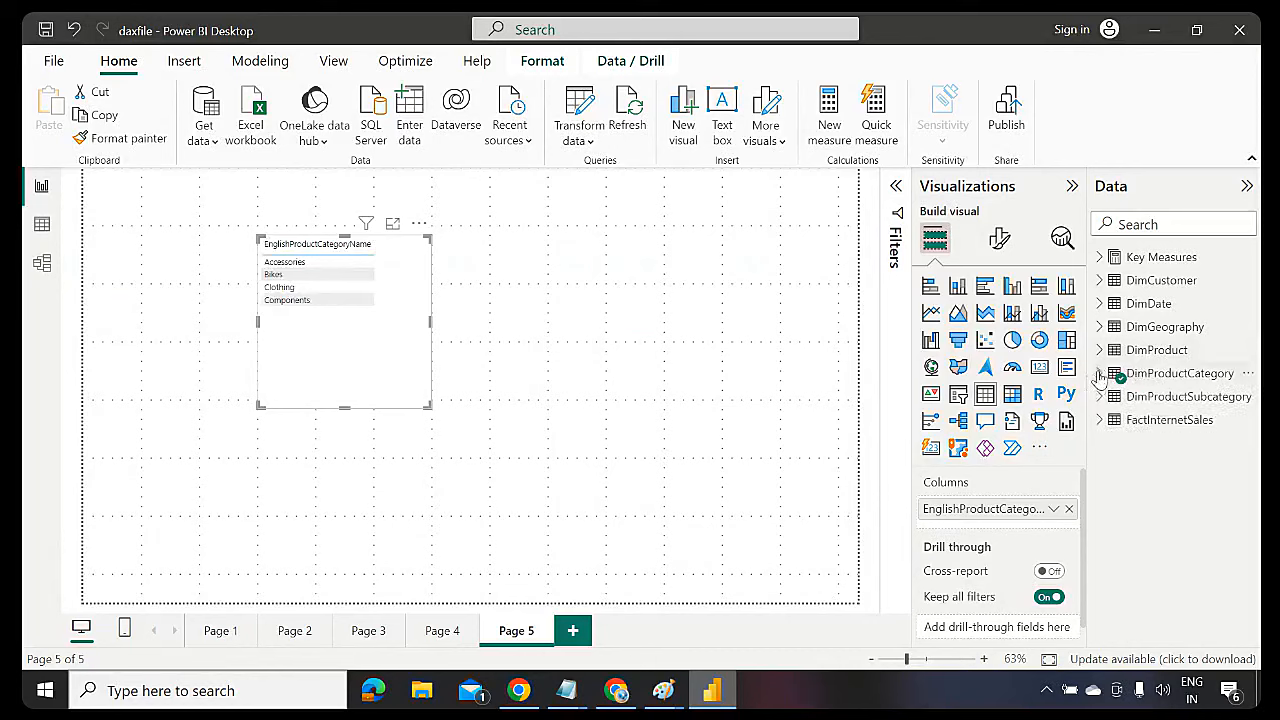
click(1101, 258)
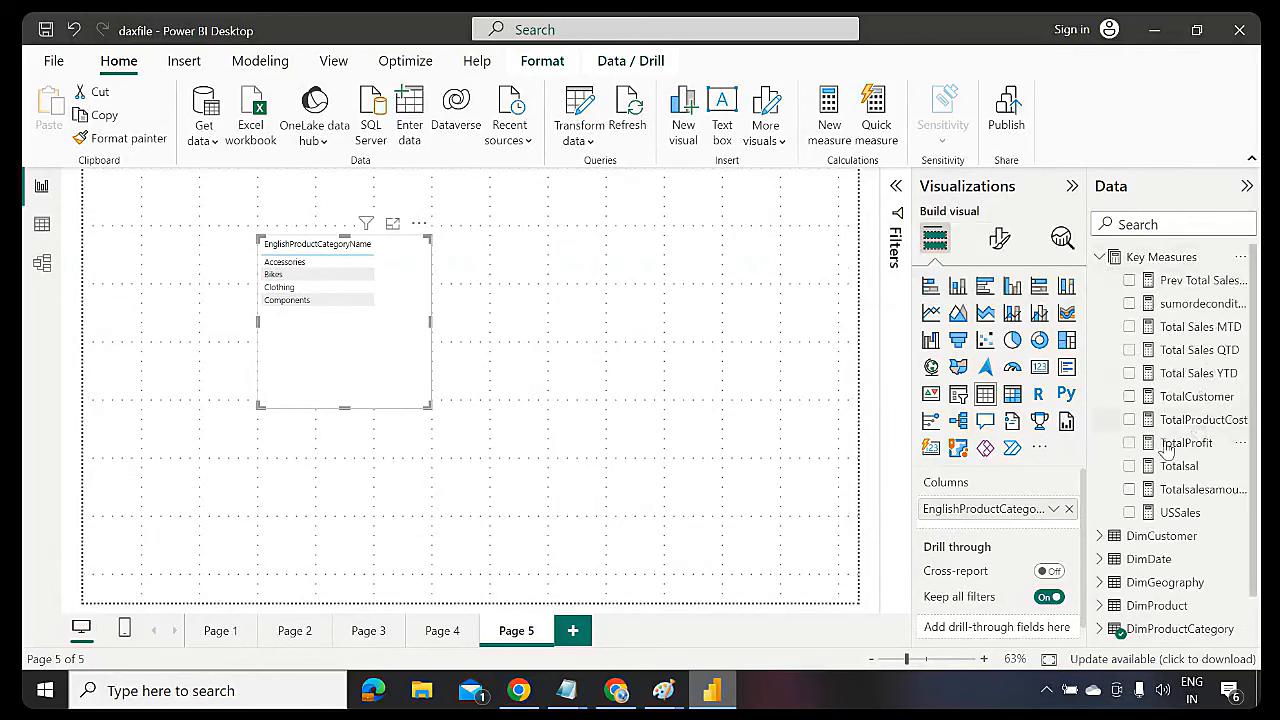
Inspect the Totalsalesamount and Totalsal formulas, then select the Key Measures table
click(1195, 495)
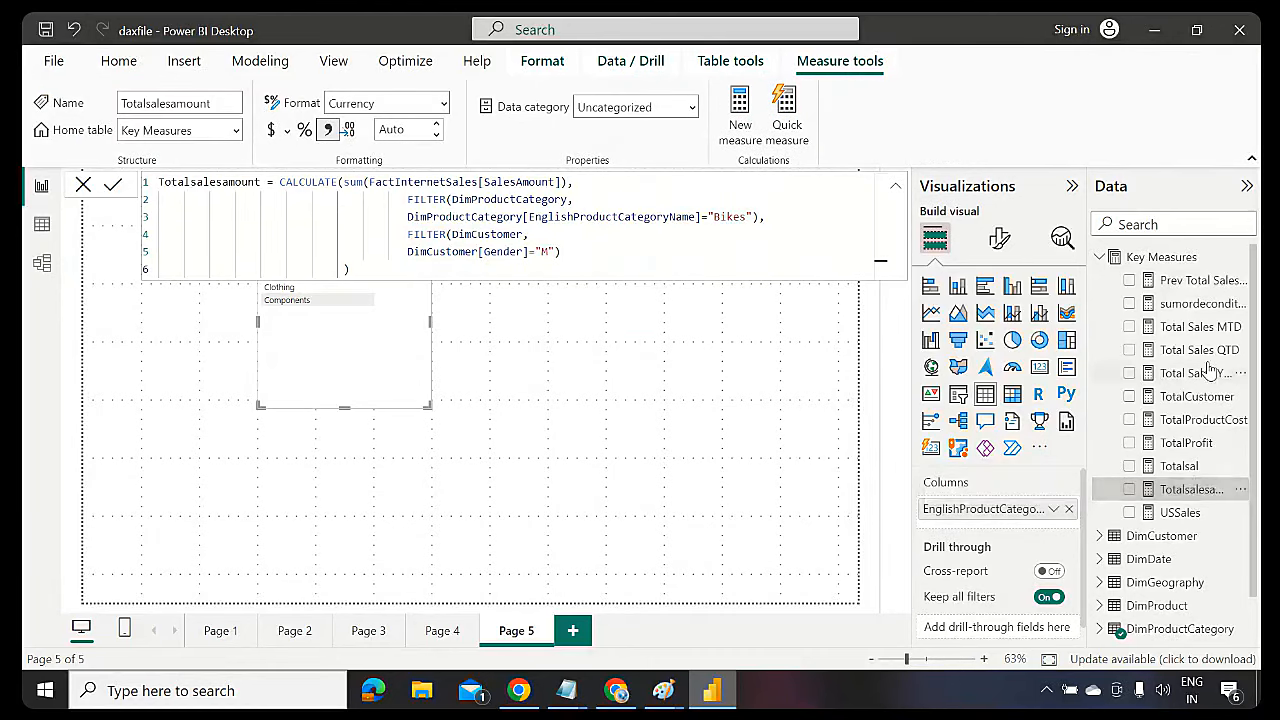
click(1182, 467)
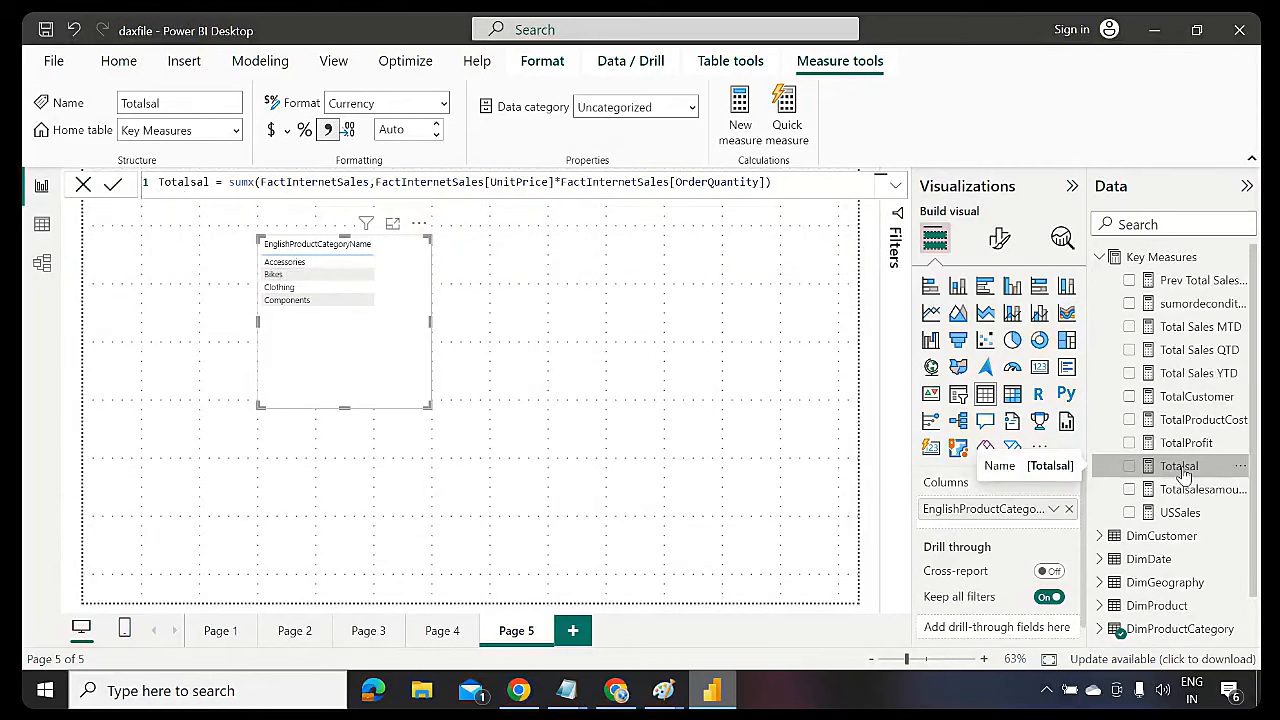
click(1101, 260)
click(1160, 257)
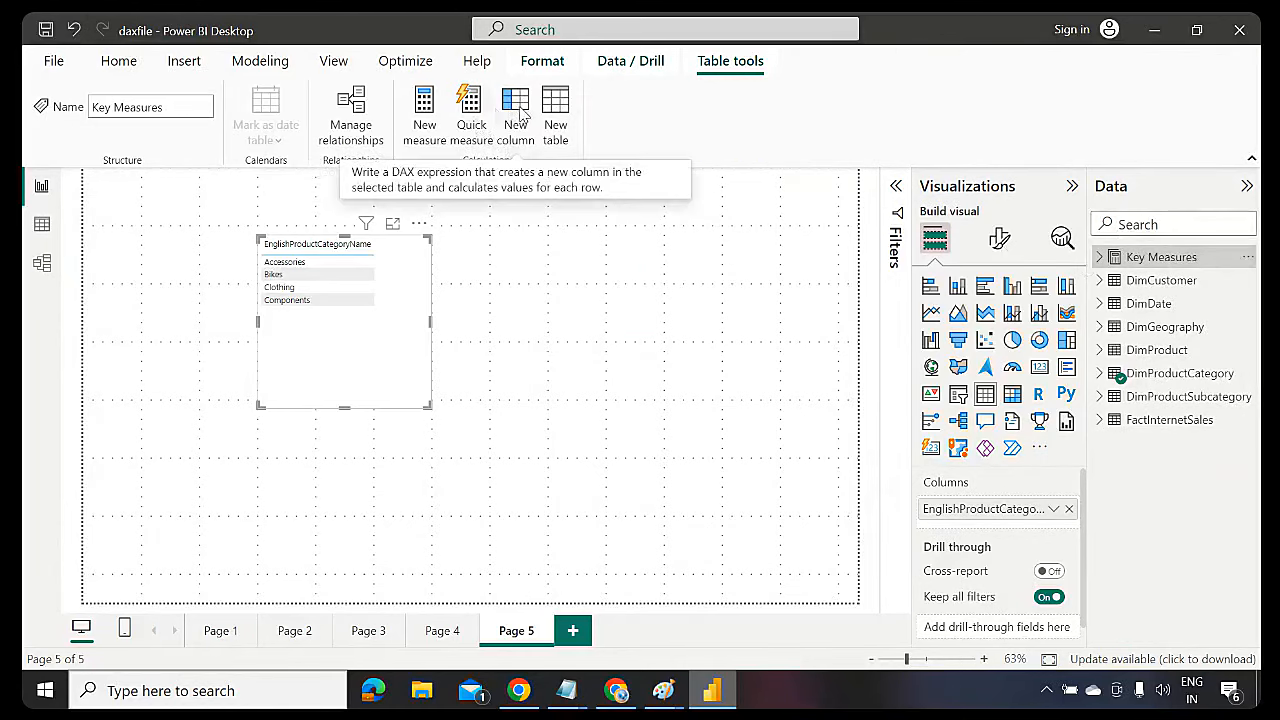
Create the measure TotalSalAmt = sum(FactInternetSales[SalesAmount]) and review its name, function and column
click(429, 124)
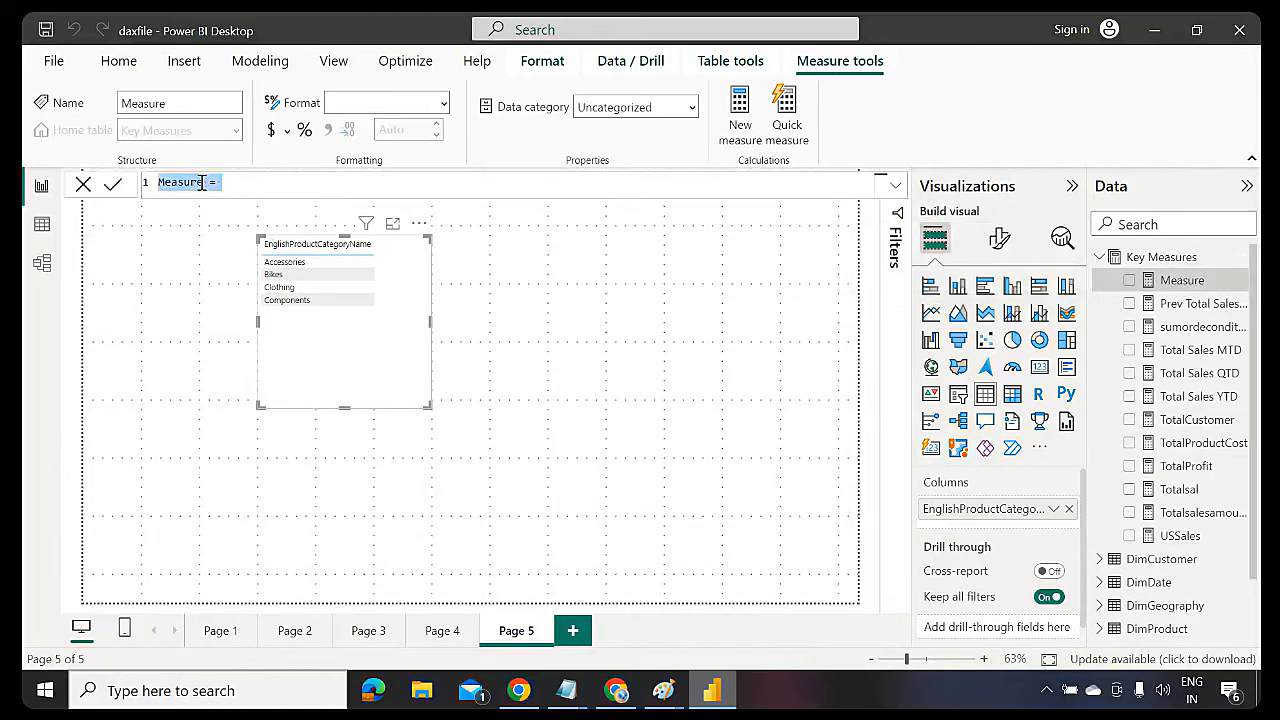
click(201, 184)
key(BackSpace)
key(BackSpace)
key(BackSpace)
key(BackSpace)
key(BackSpace)
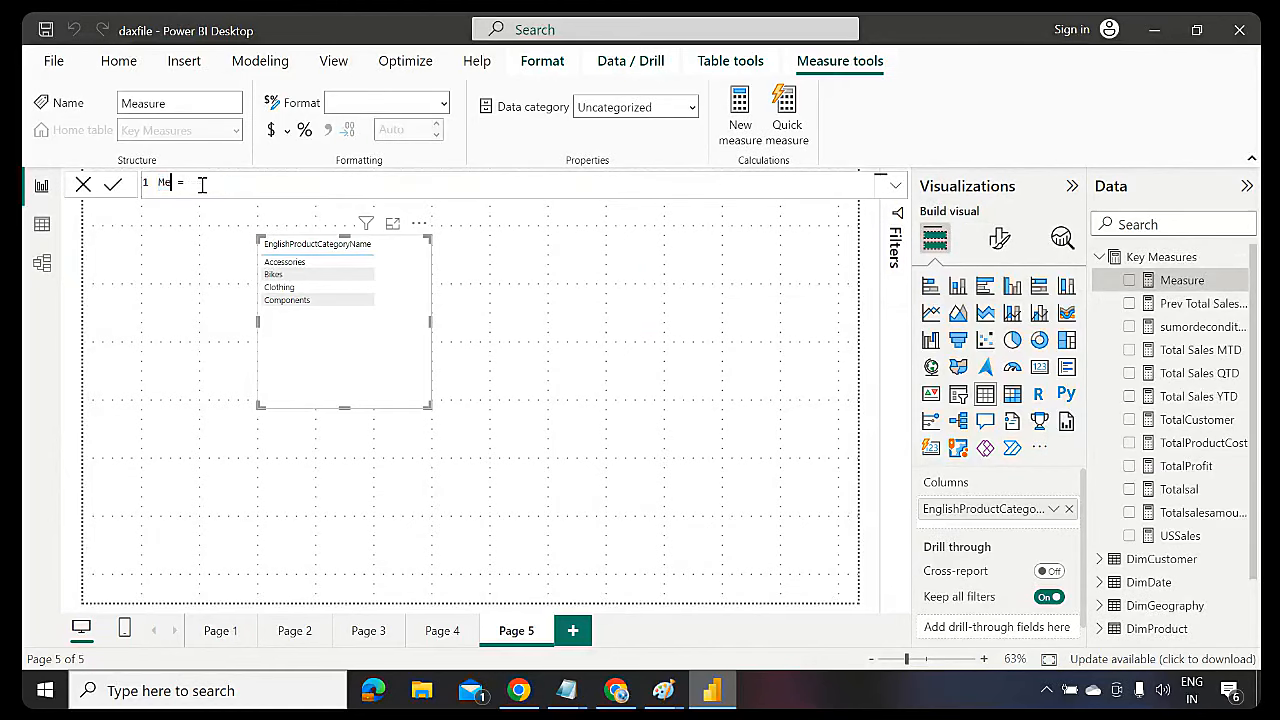
text(TotalSalAmt =sum)
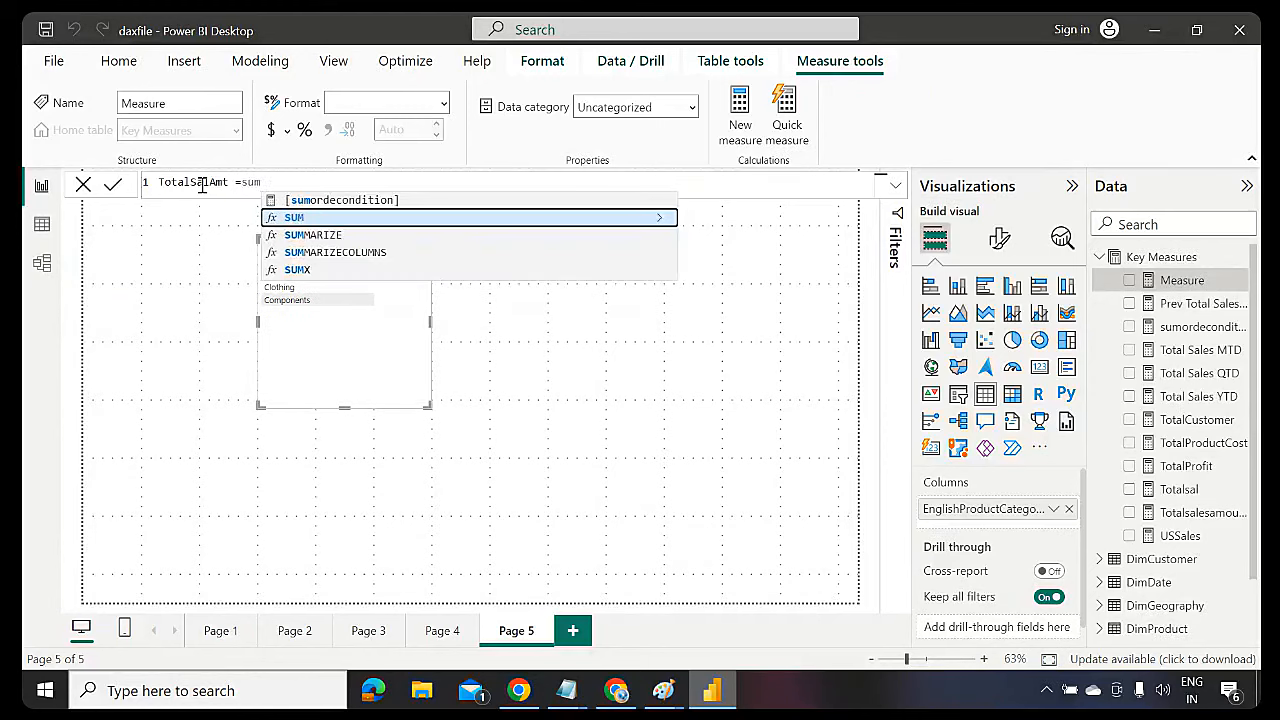
text((salesamount)
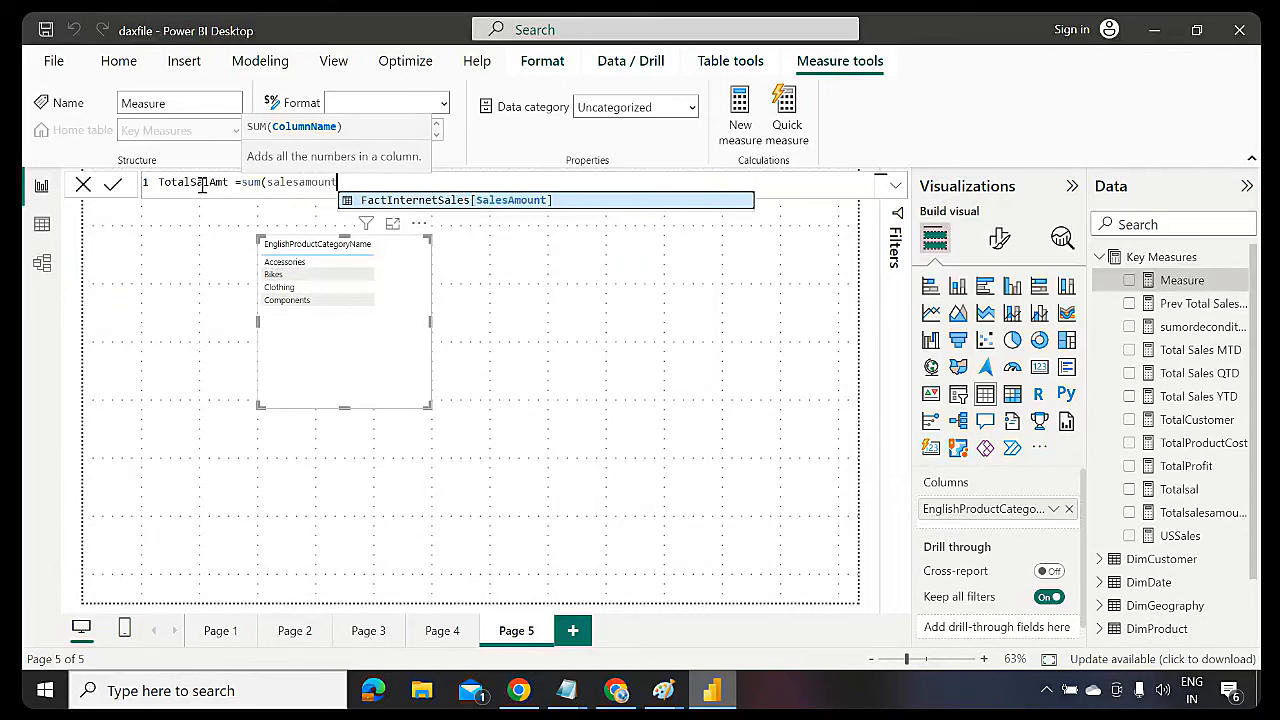
key(Tab)
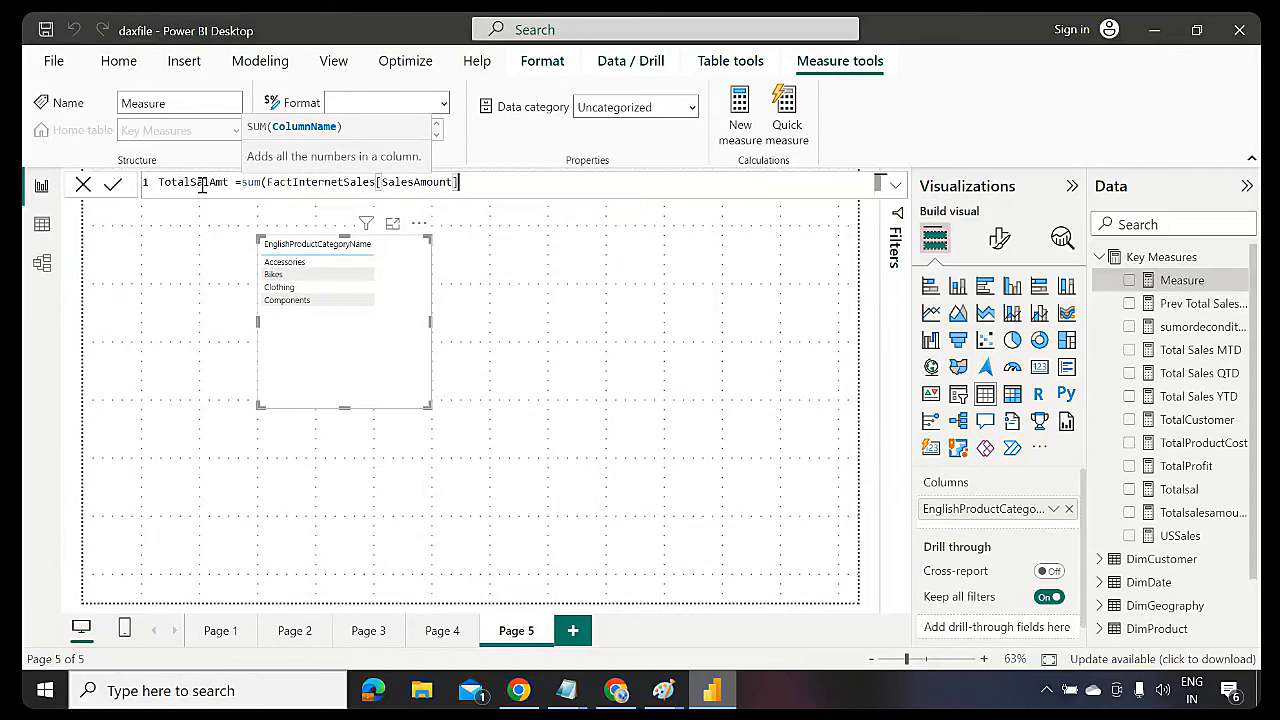
text())
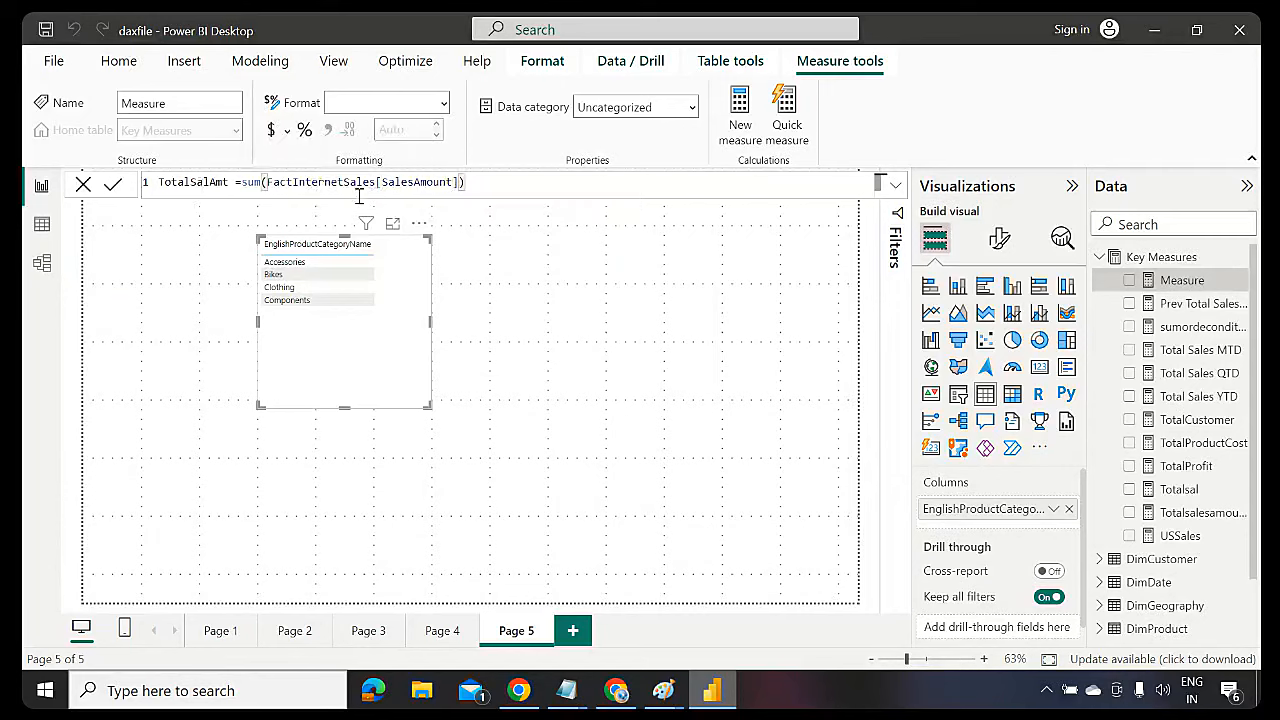
double_click(214, 182)
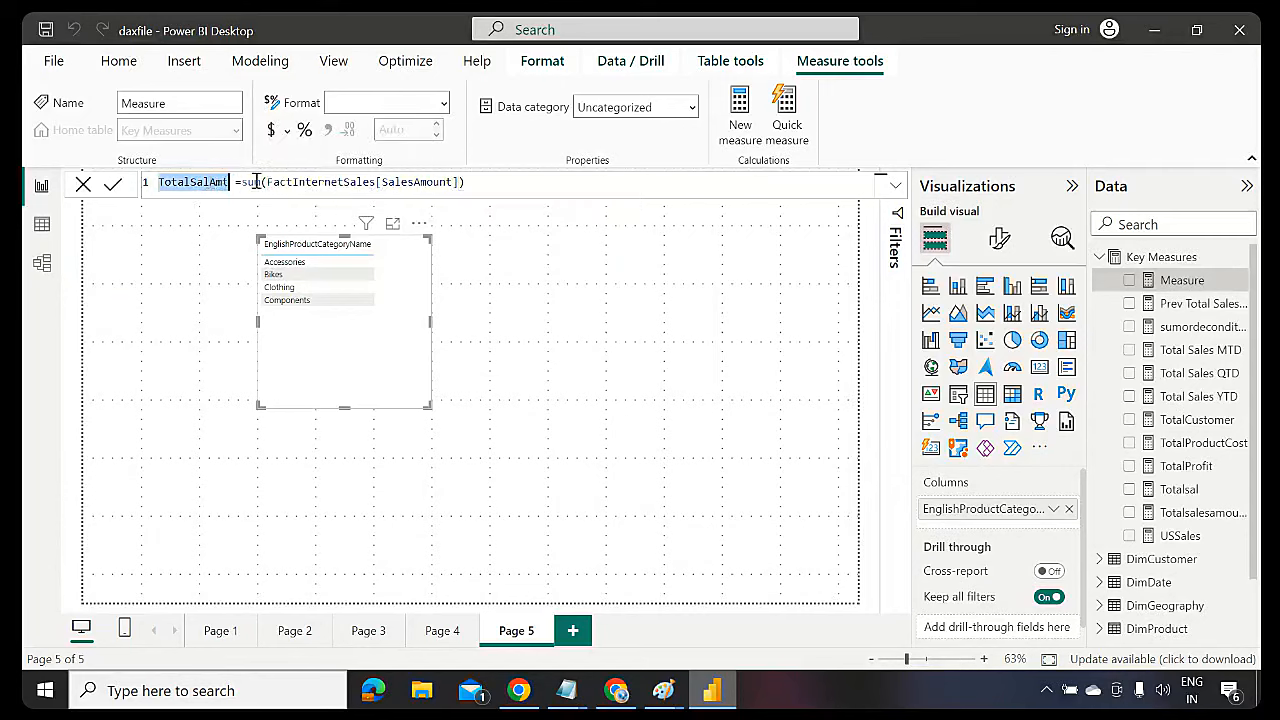
double_click(252, 182)
double_click(292, 182)
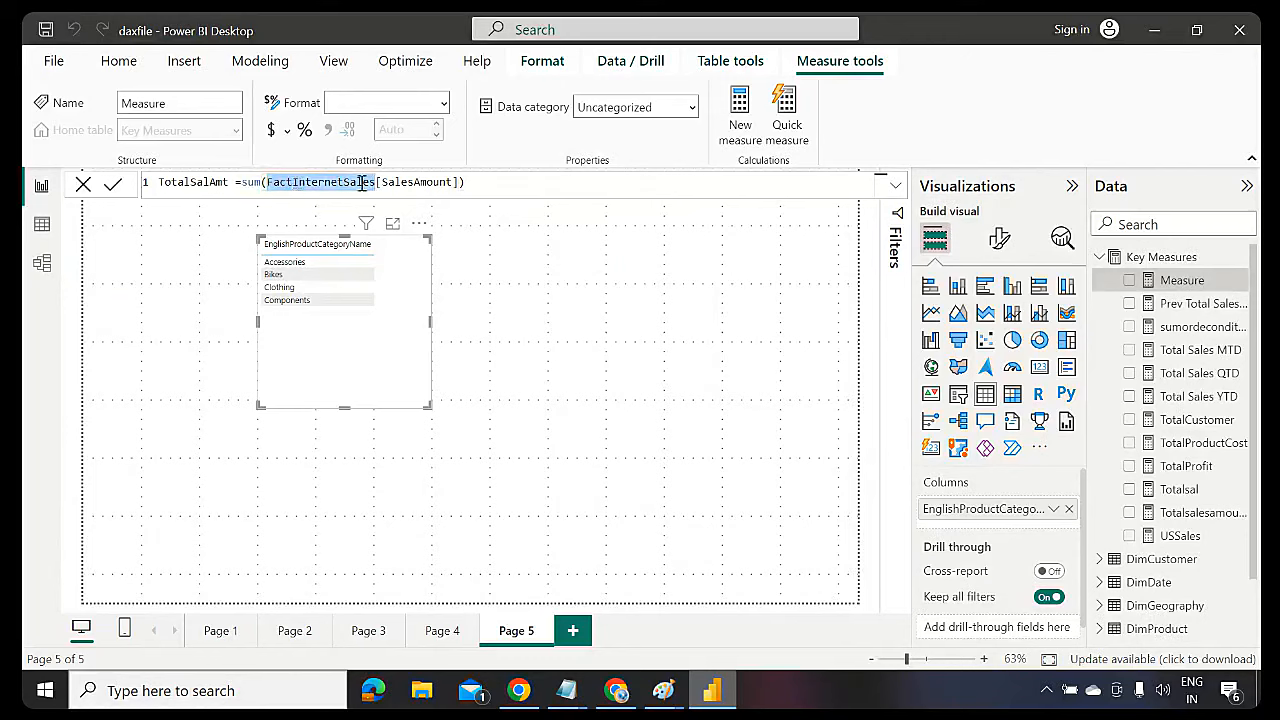
double_click(417, 182)
click(507, 182)
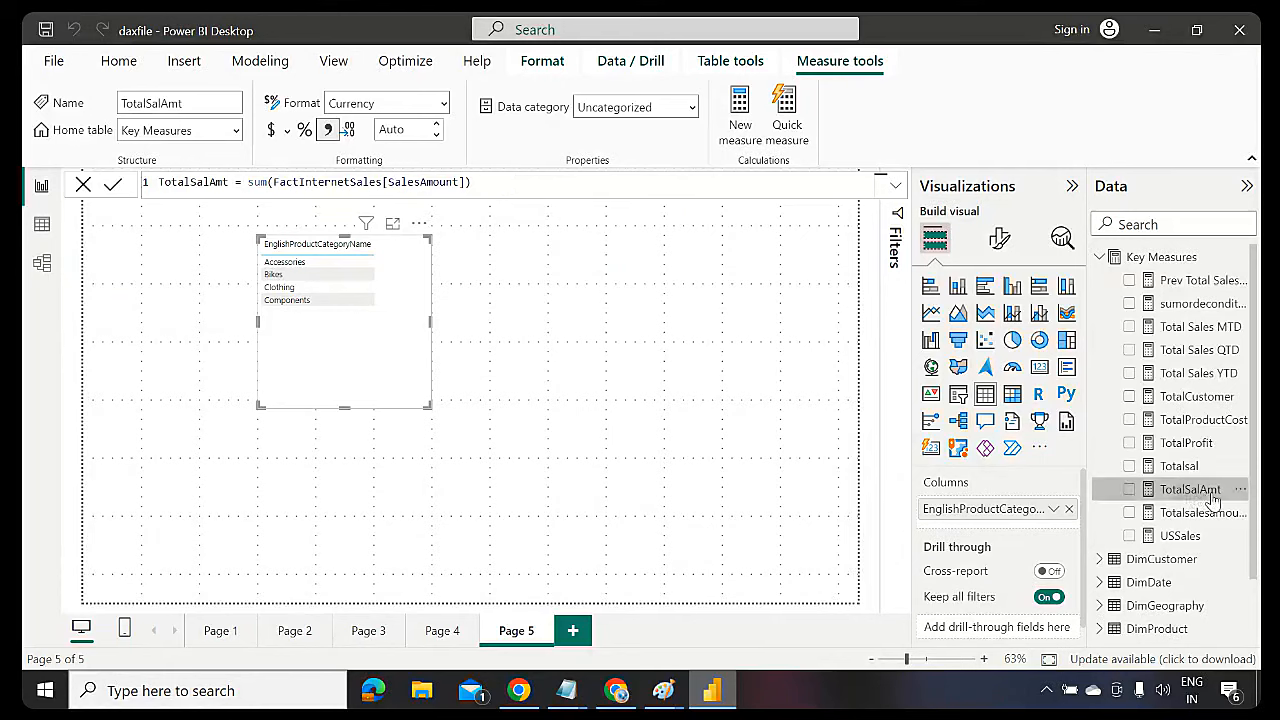
Add TotalSalAmt to the table, set the value font size to 20, and resize the visual
drag(1206, 500, 425, 333)
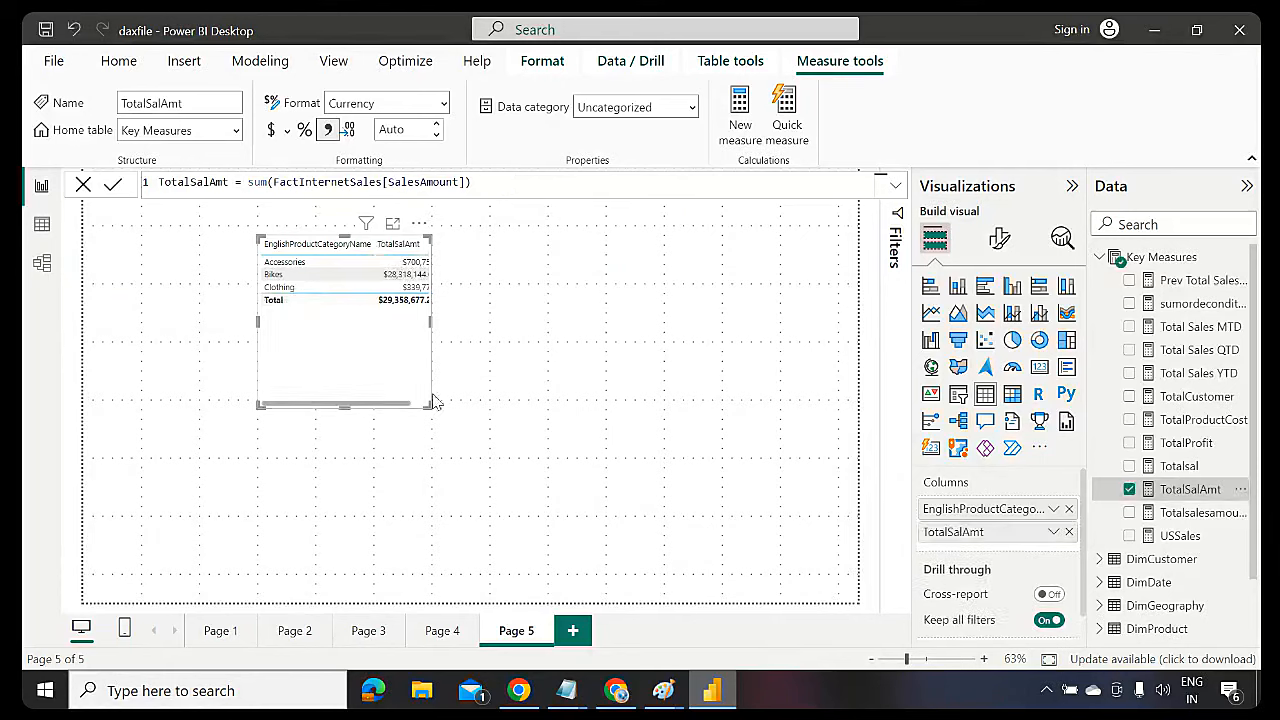
drag(427, 405, 568, 410)
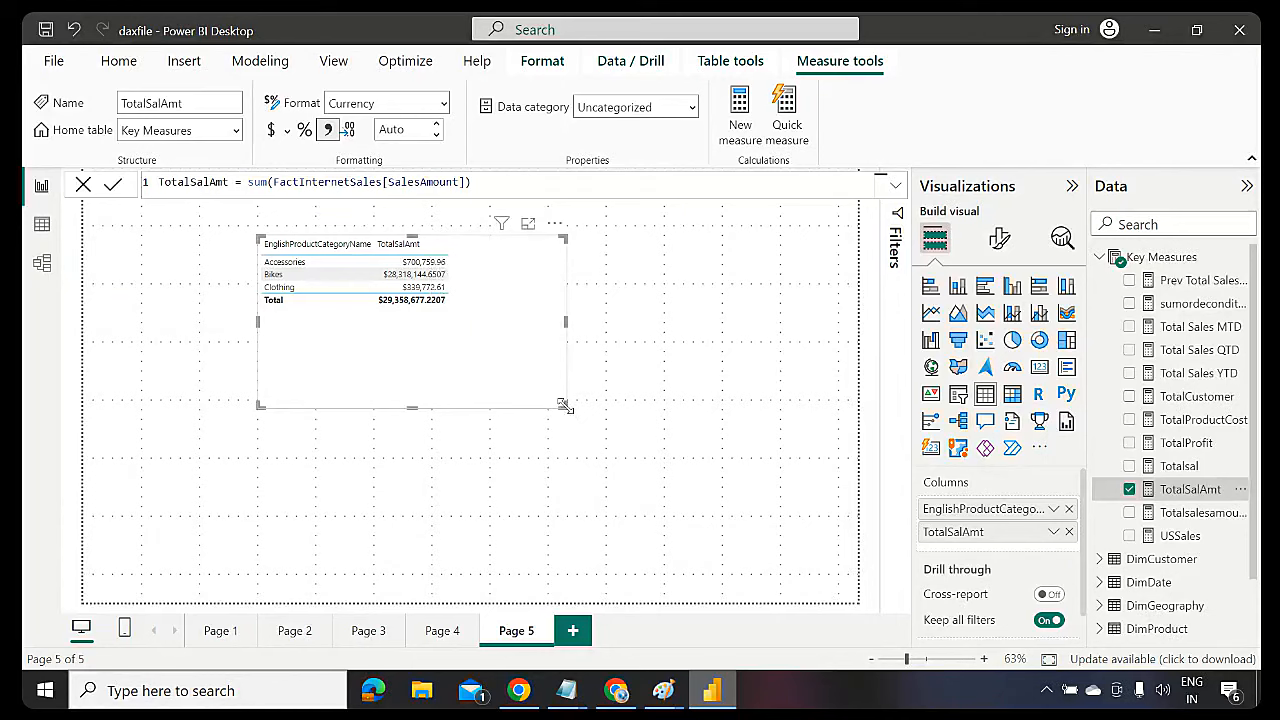
click(998, 238)
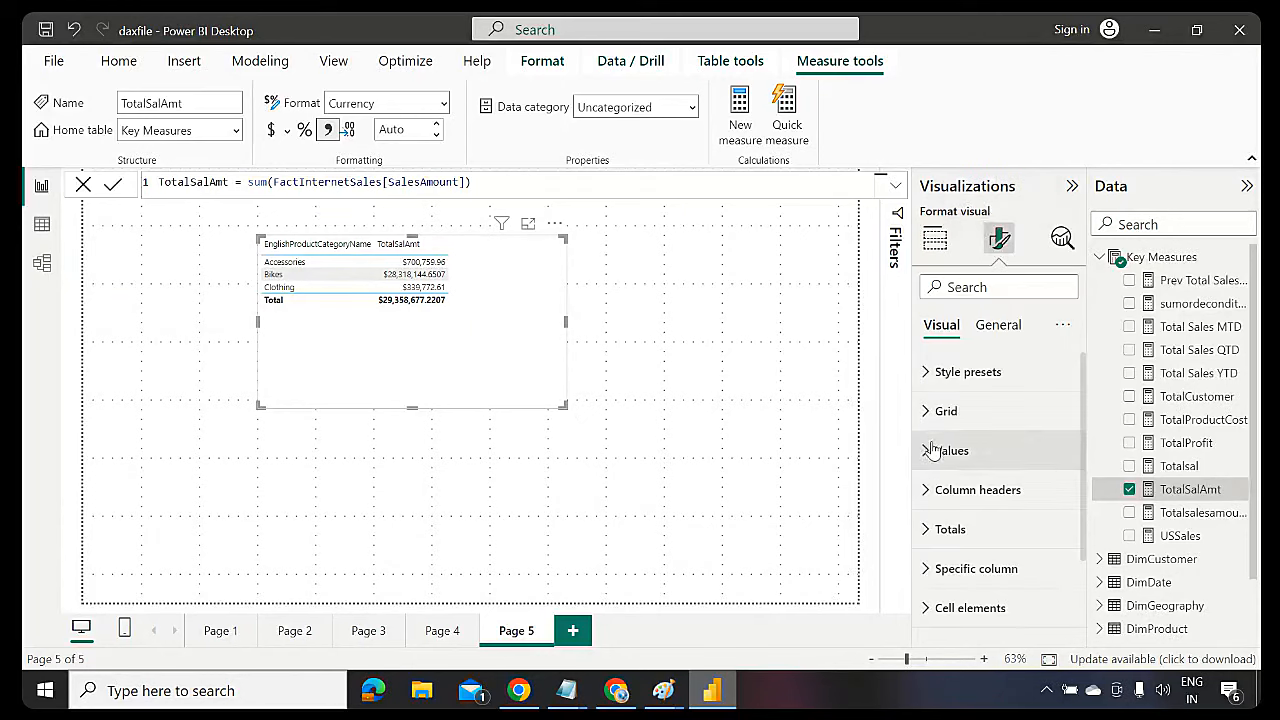
click(931, 451)
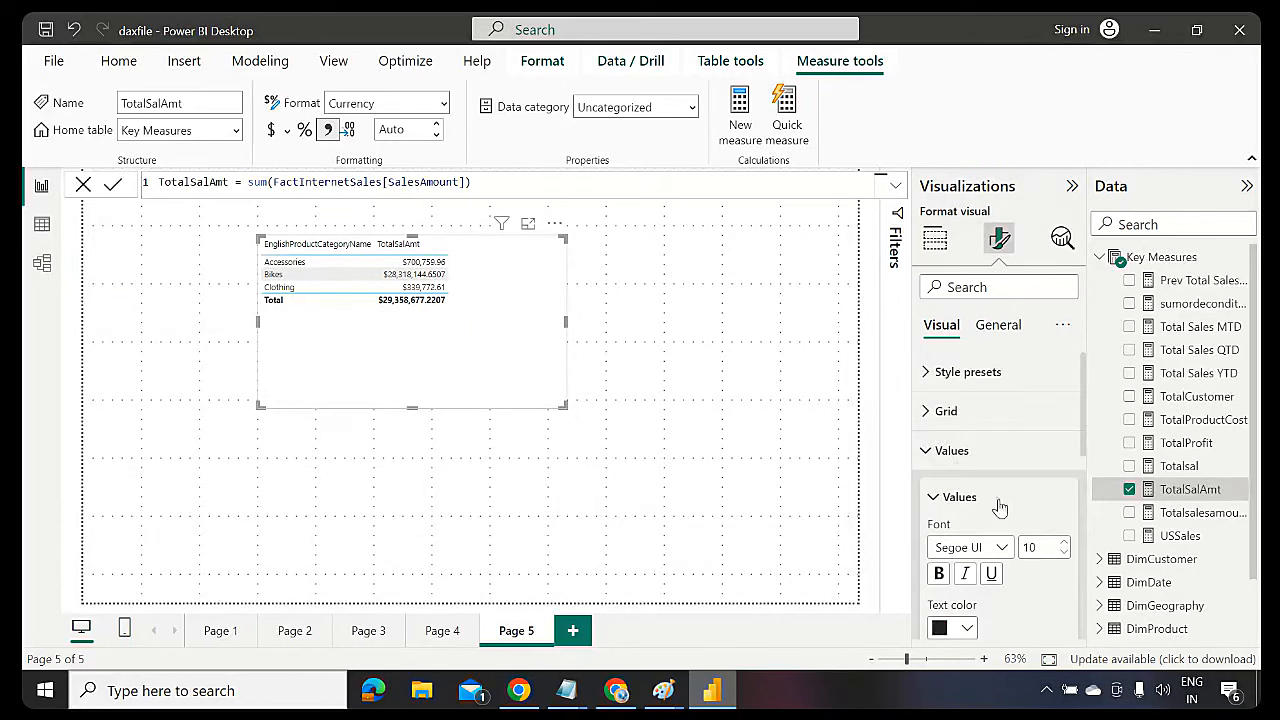
click(1064, 543)
click(1064, 543)
click(1064, 543)
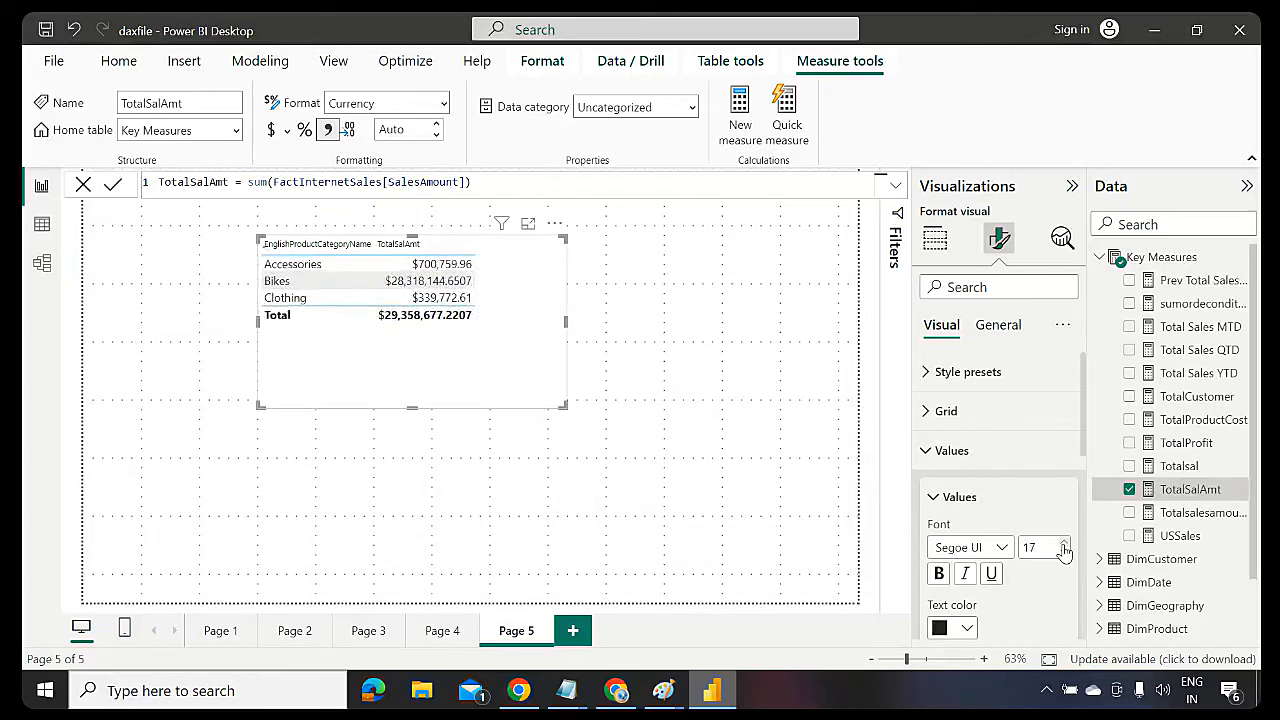
click(1064, 543)
click(1064, 543)
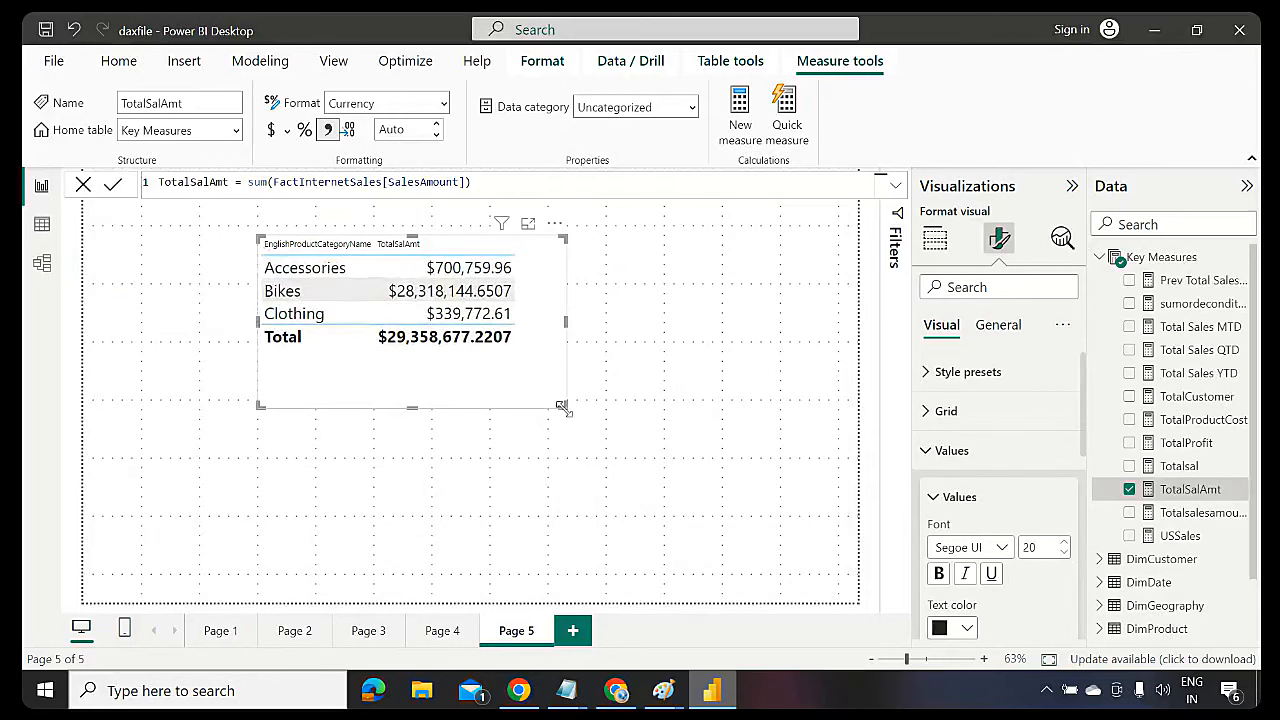
drag(562, 405, 517, 423)
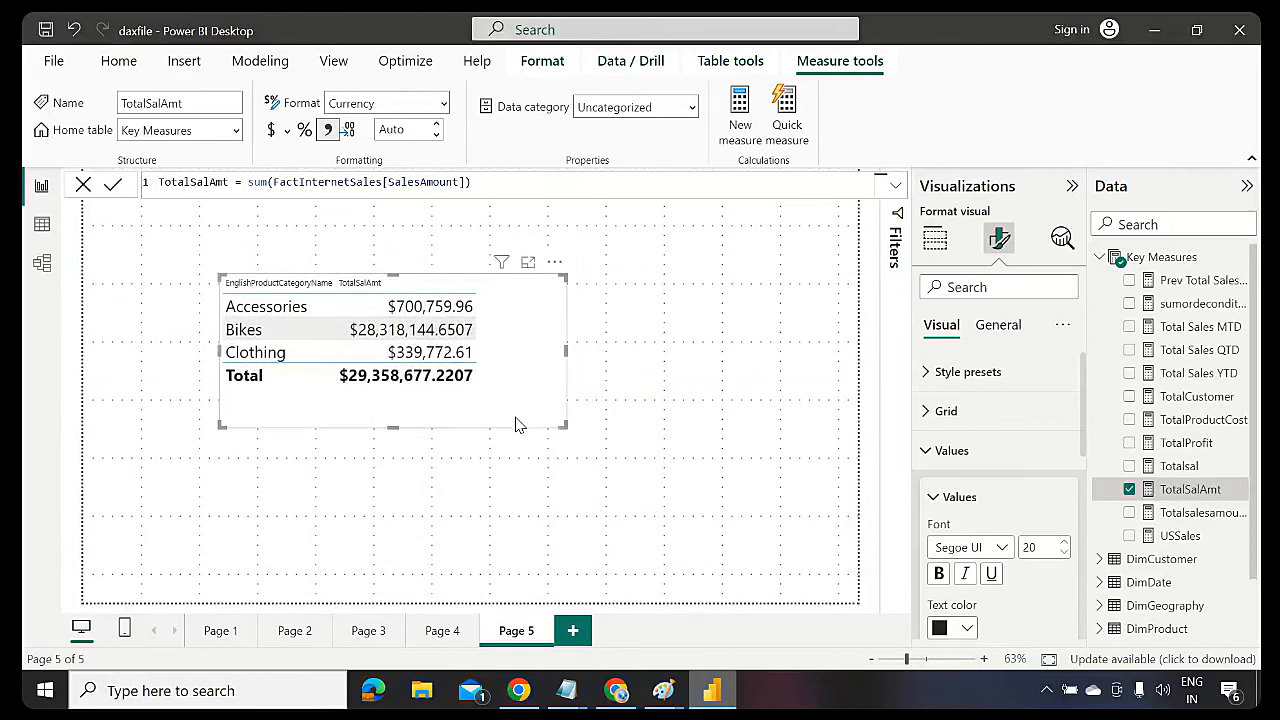
click(630, 376)
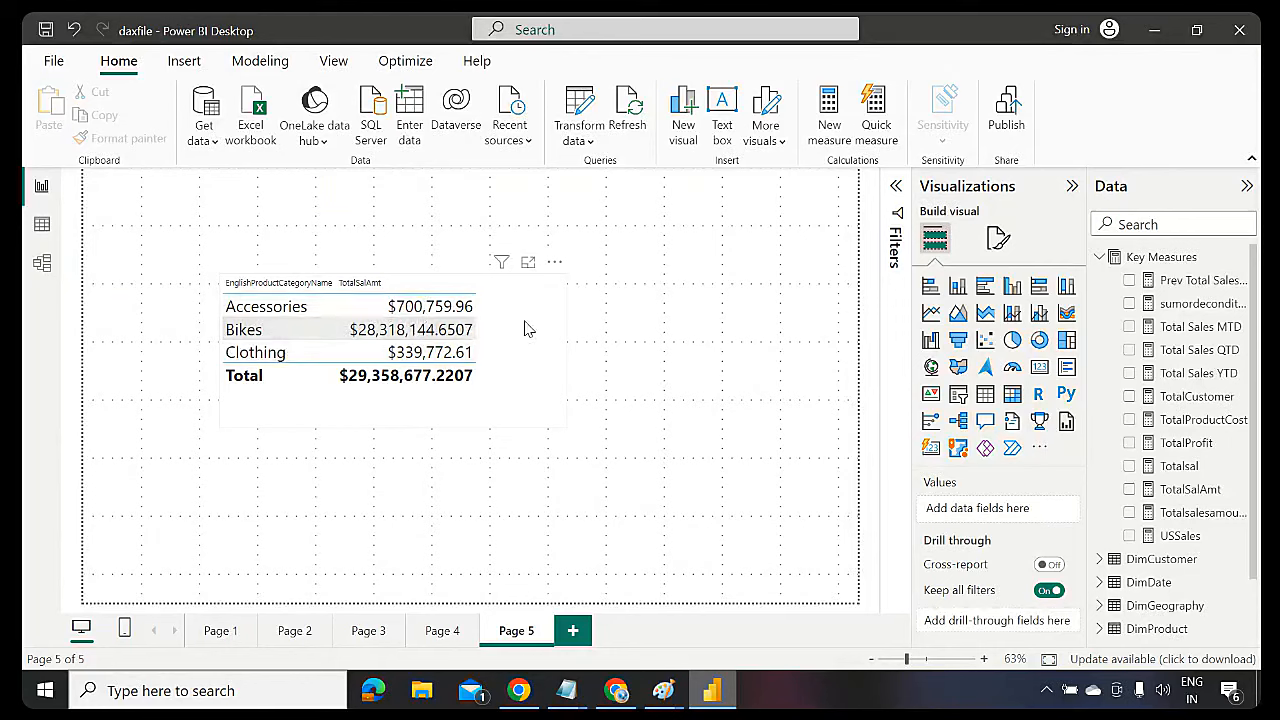
Sort the table by TotalSalAmt so Bikes leads, then widen it slightly
click(551, 277)
click(555, 262)
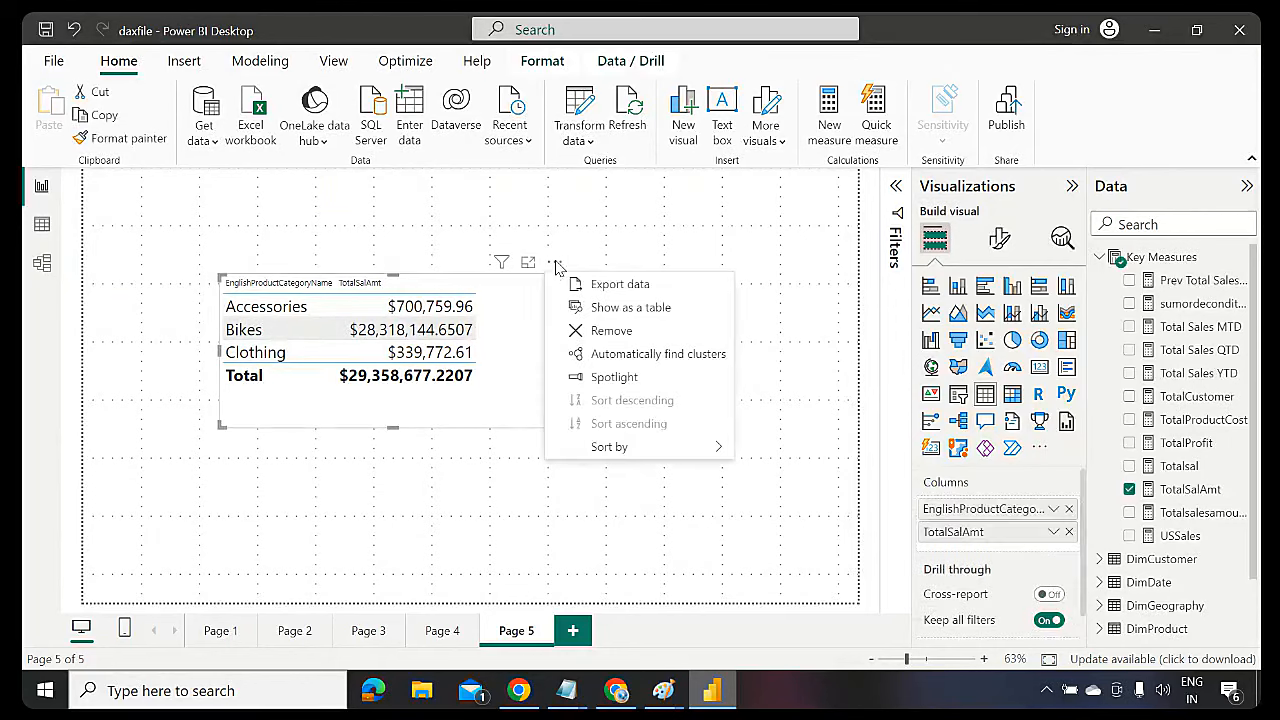
mouse_move(700, 446)
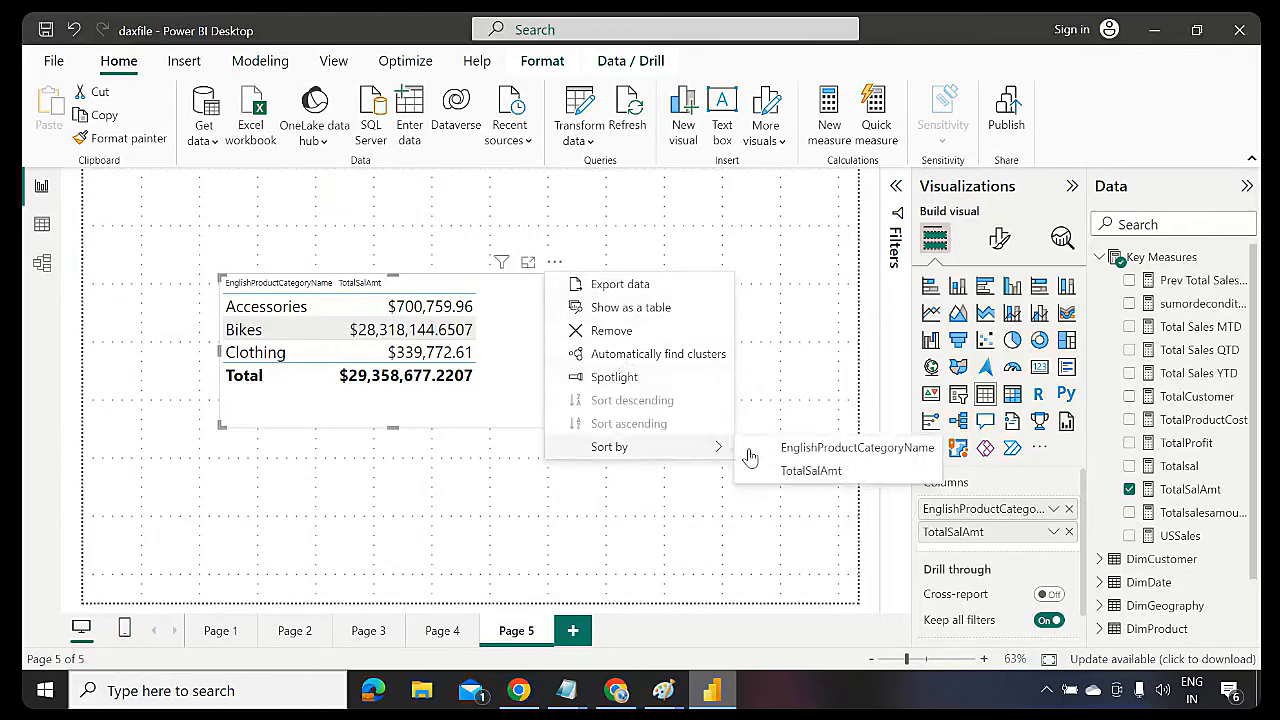
click(814, 471)
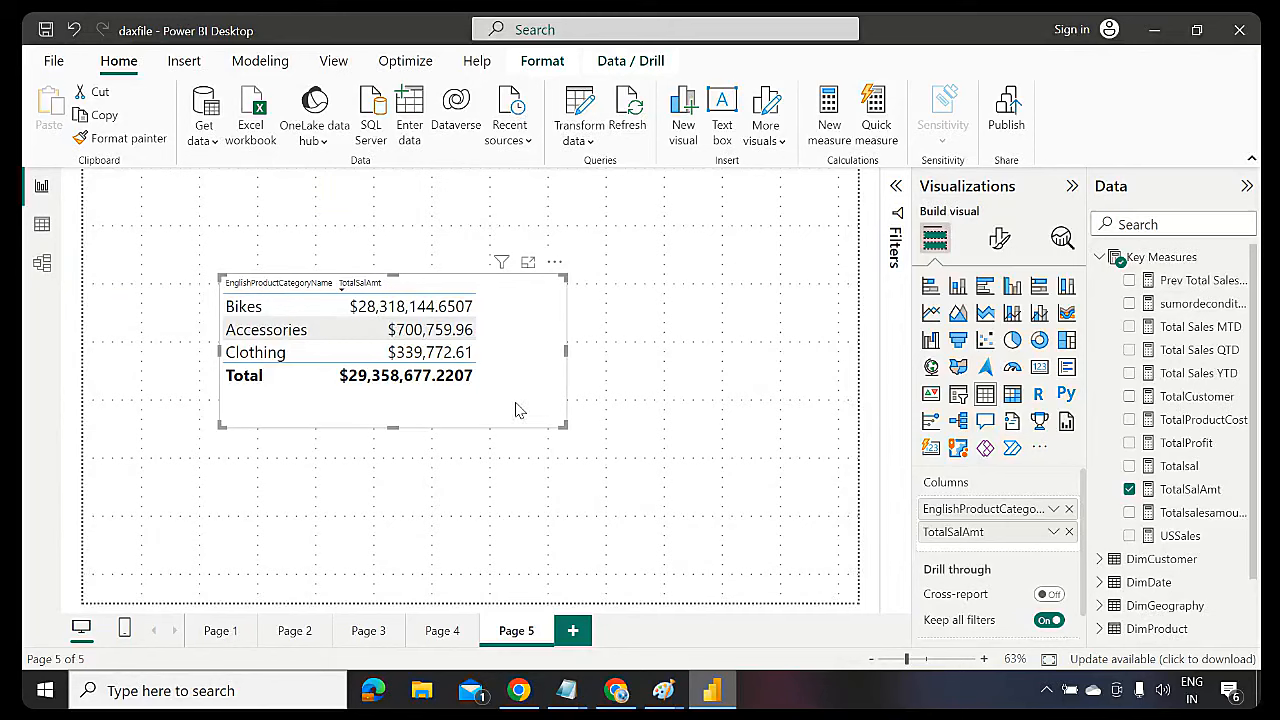
drag(560, 424, 598, 436)
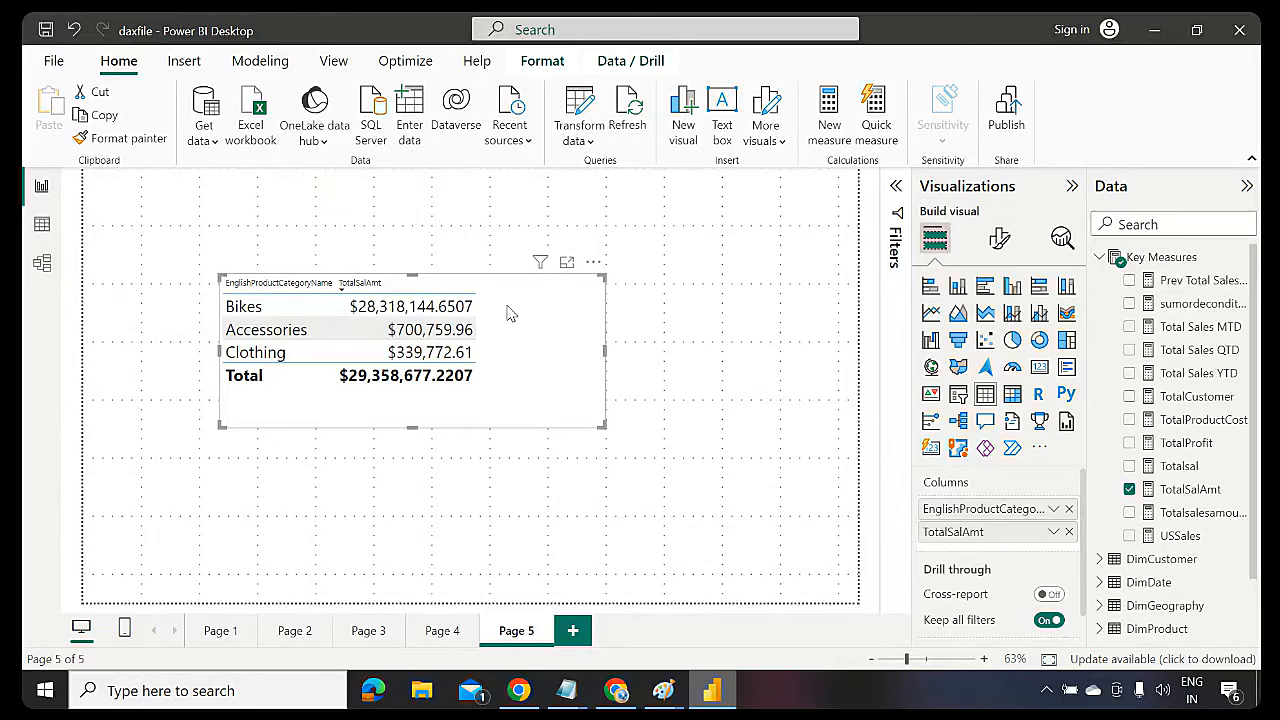
Review the sum expression in the TotalSalAmt formula, then select the Key Measures table
click(1195, 490)
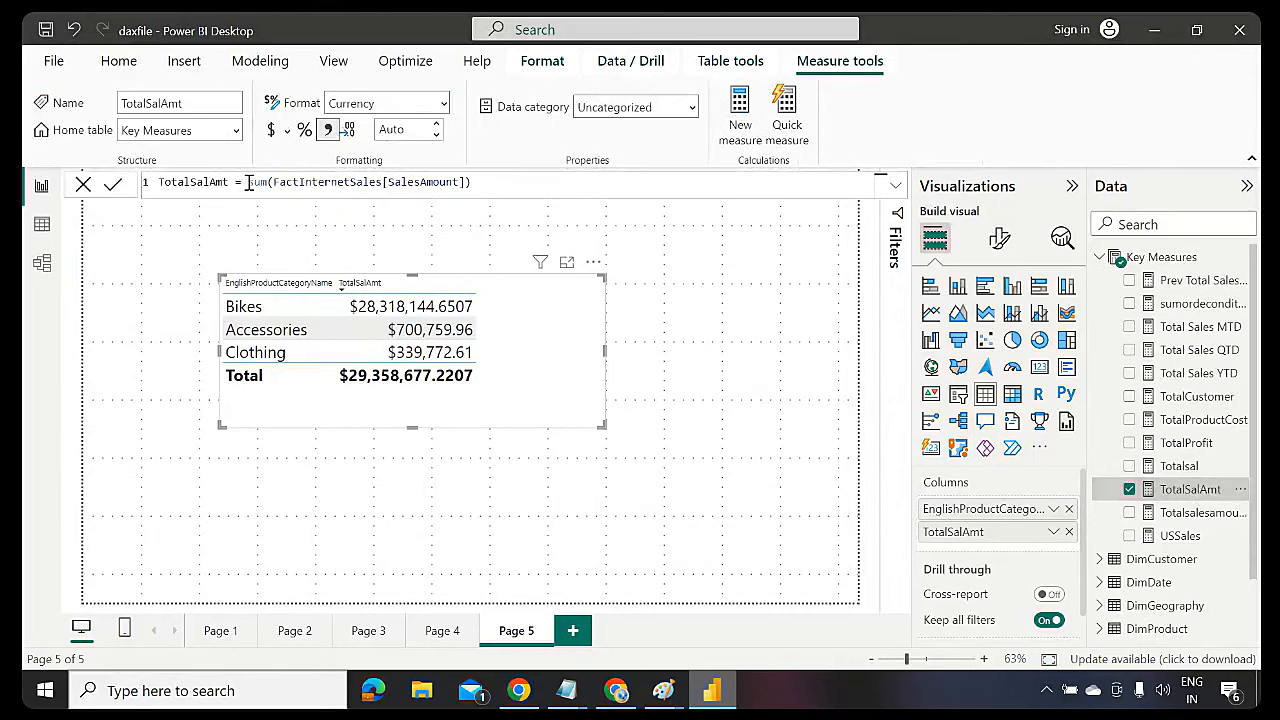
drag(247, 183, 483, 182)
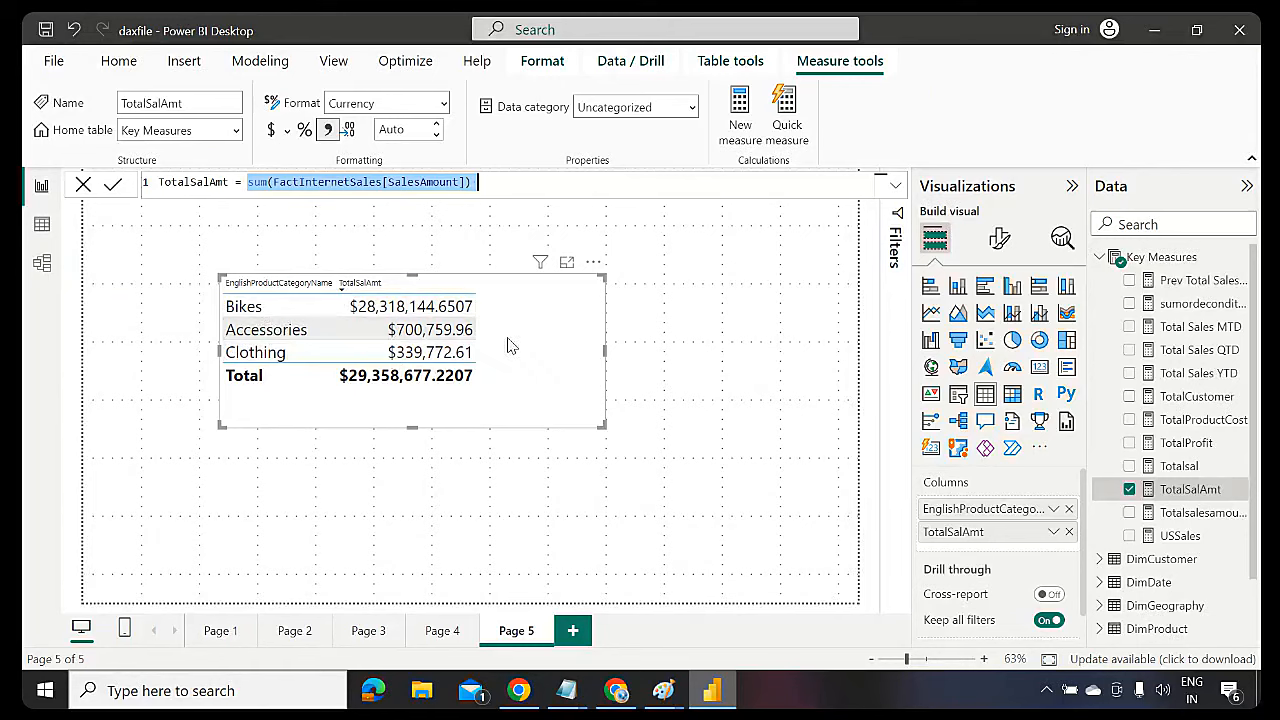
click(574, 391)
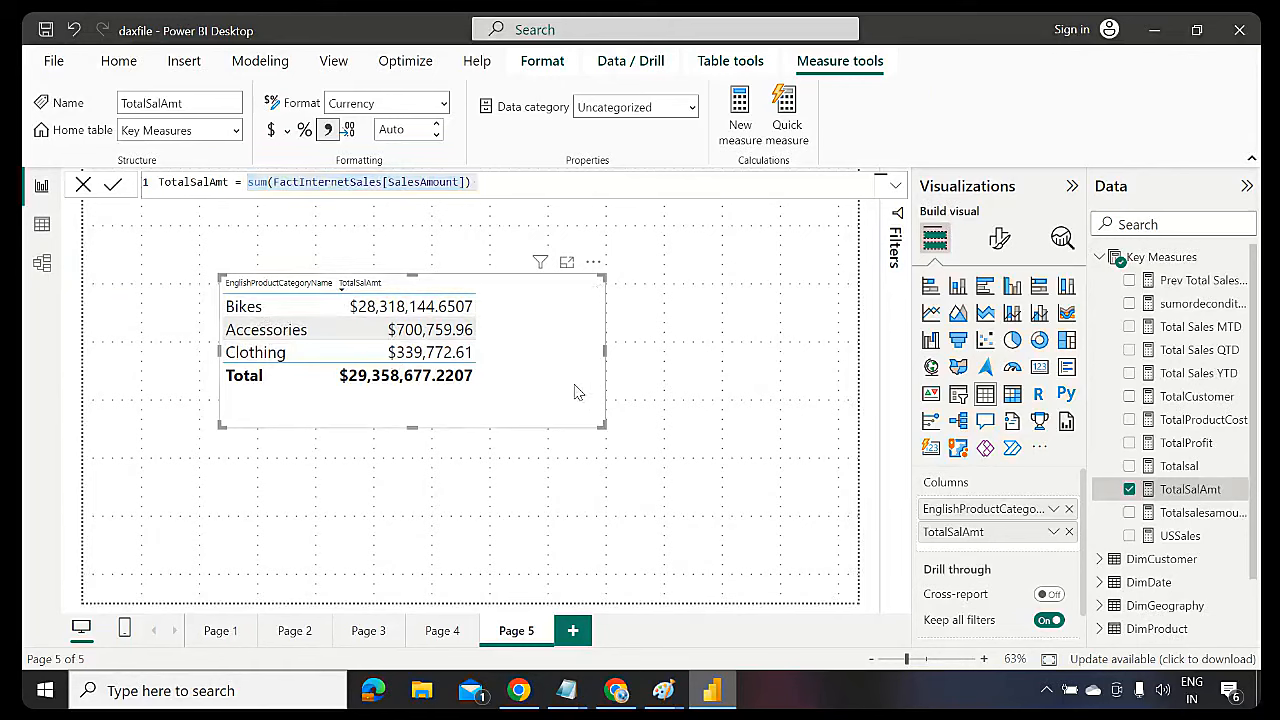
click(1160, 257)
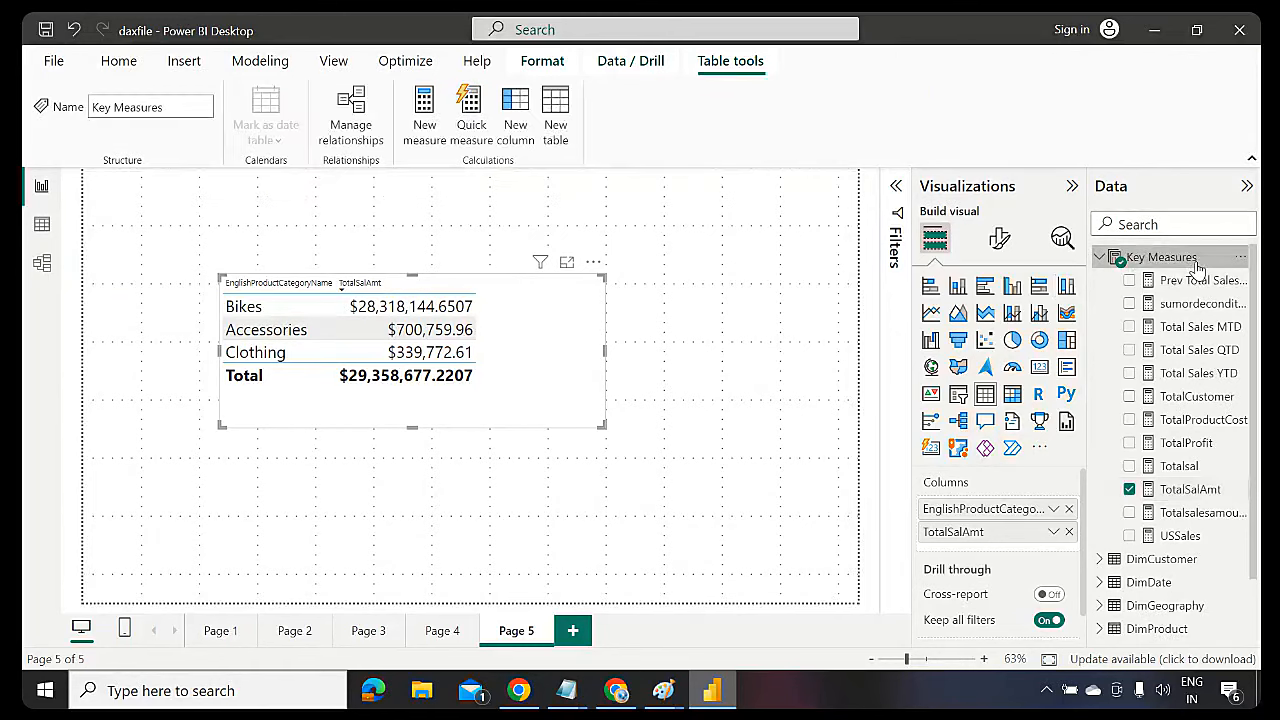
Start a new measure OverallSales = SUM(FactInternetSales[SalesAmount])
click(430, 132)
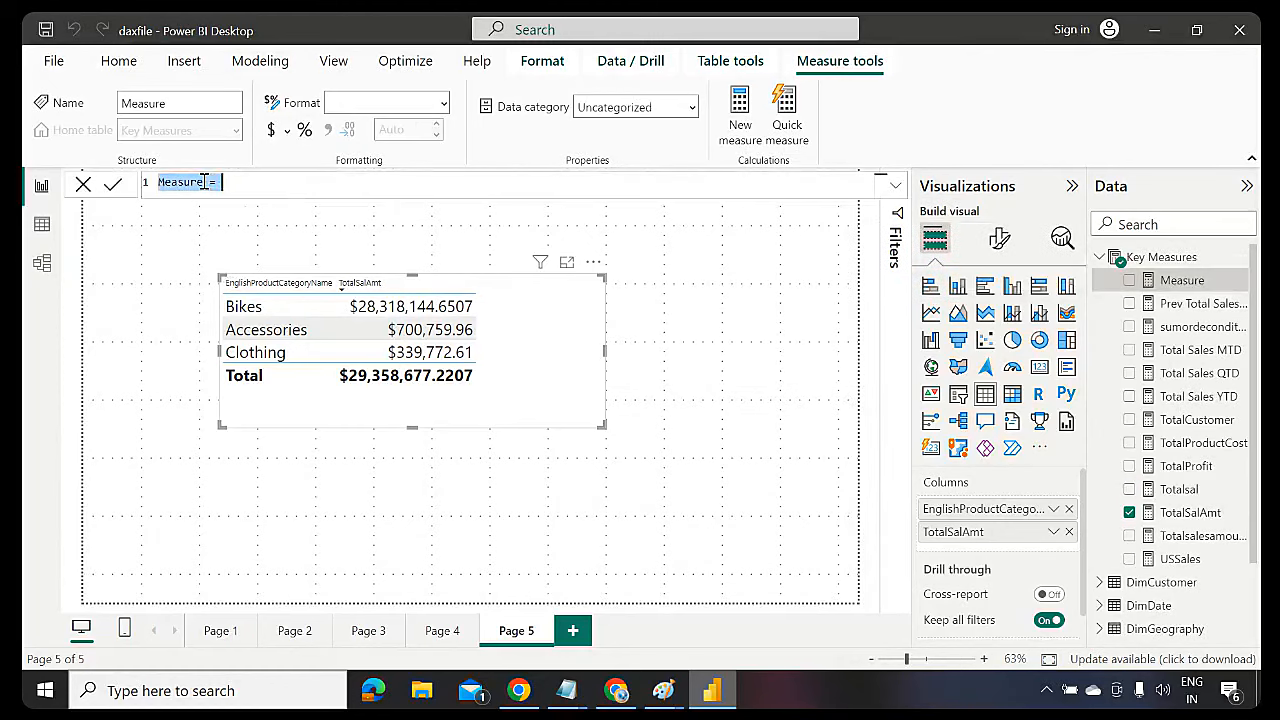
click(204, 182)
key(BackSpace)
key(BackSpace)
key(BackSpace)
key(BackSpace)
key(BackSpace)
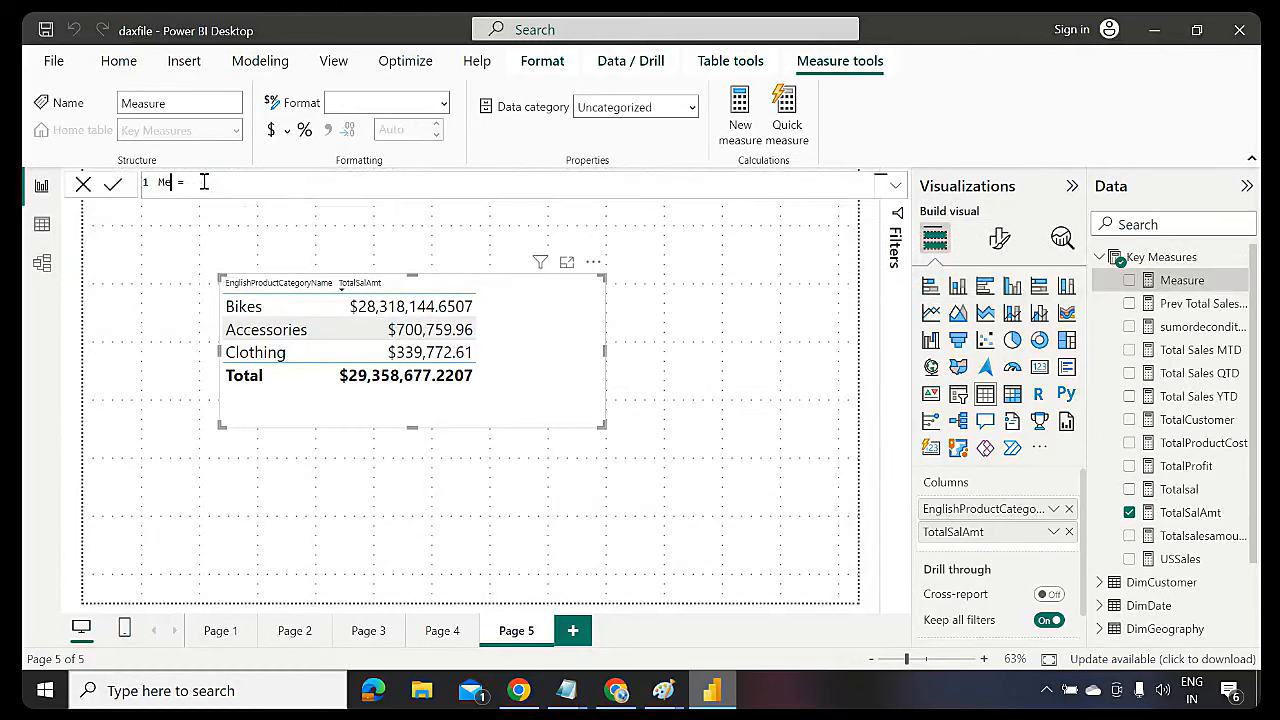
key(ctrl+a)
key(BackSpace)
text(OverallSales =sum)
key(Tab)
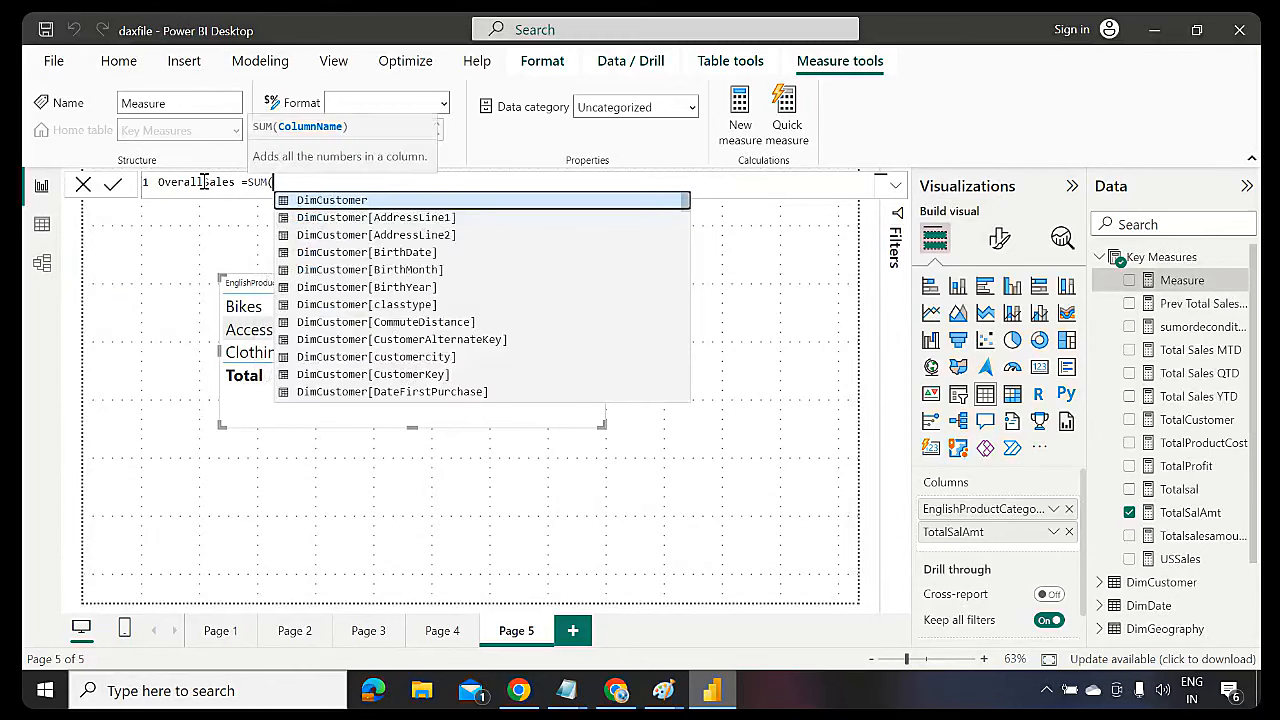
text((salesamount)
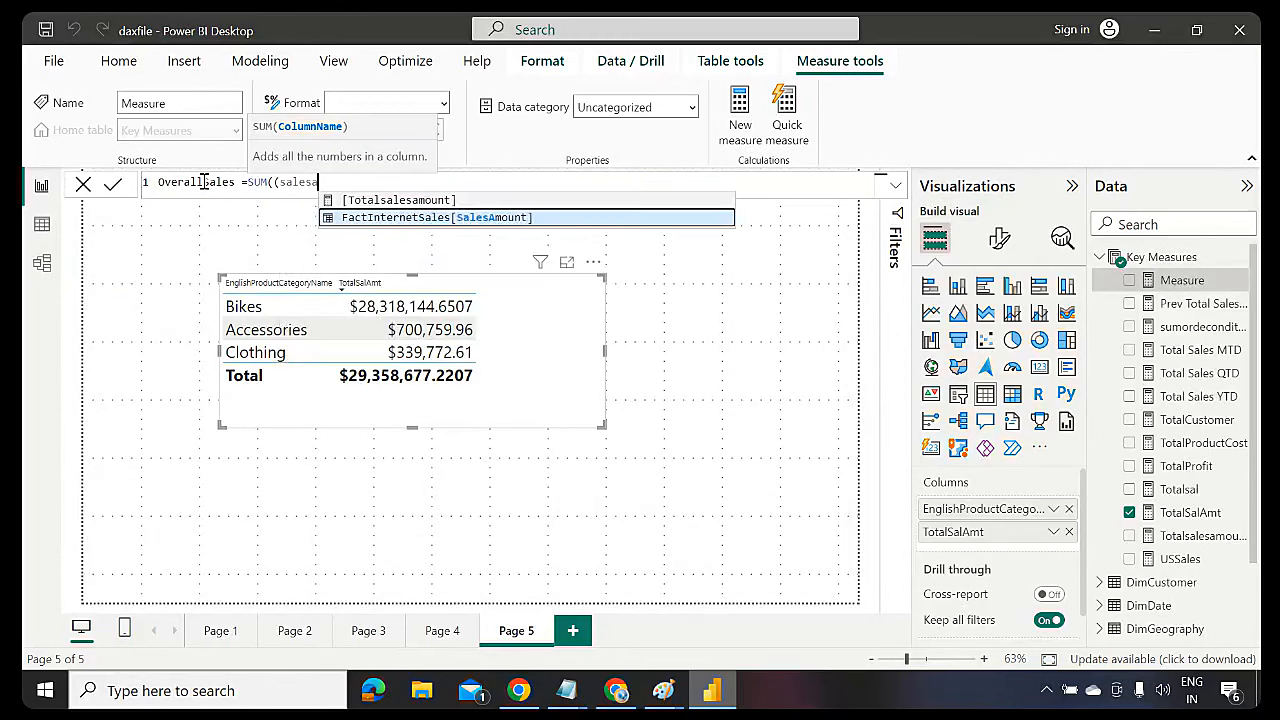
key(Tab)
text())
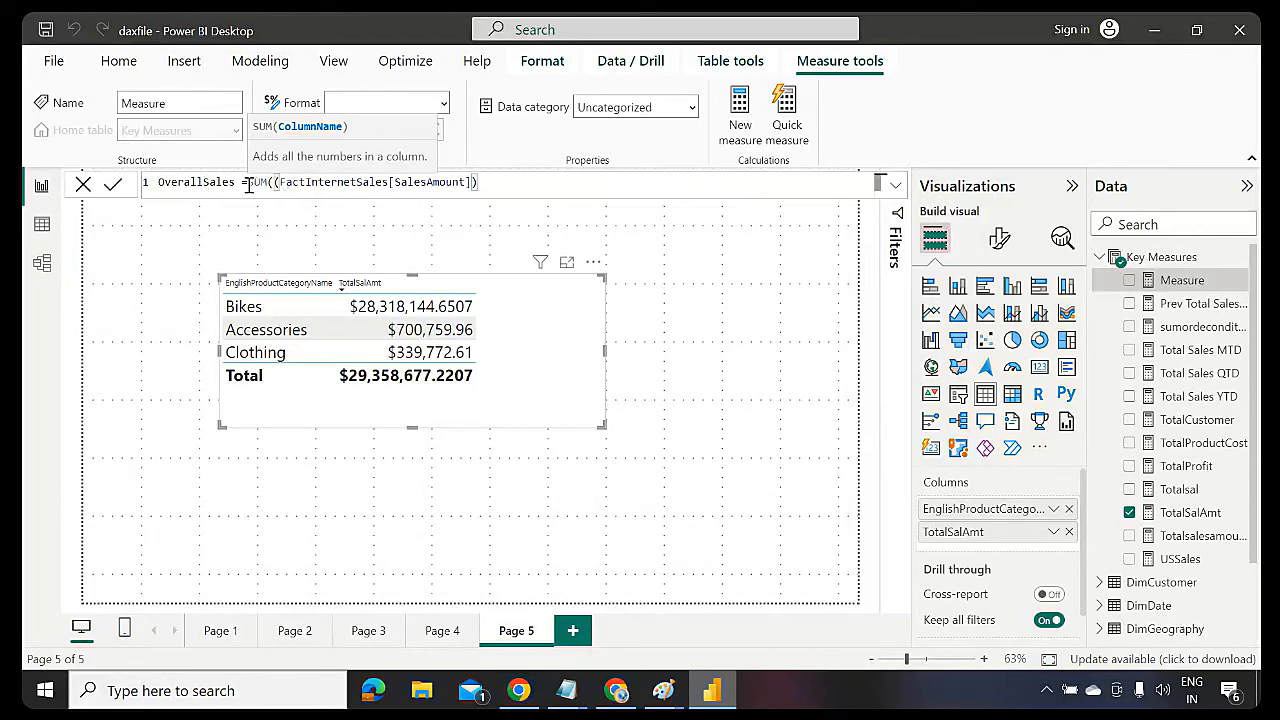
Wrap the SUM in CALCULATE and add an ALL filter on EnglishProductCategoryName
click(248, 184)
text(cal)
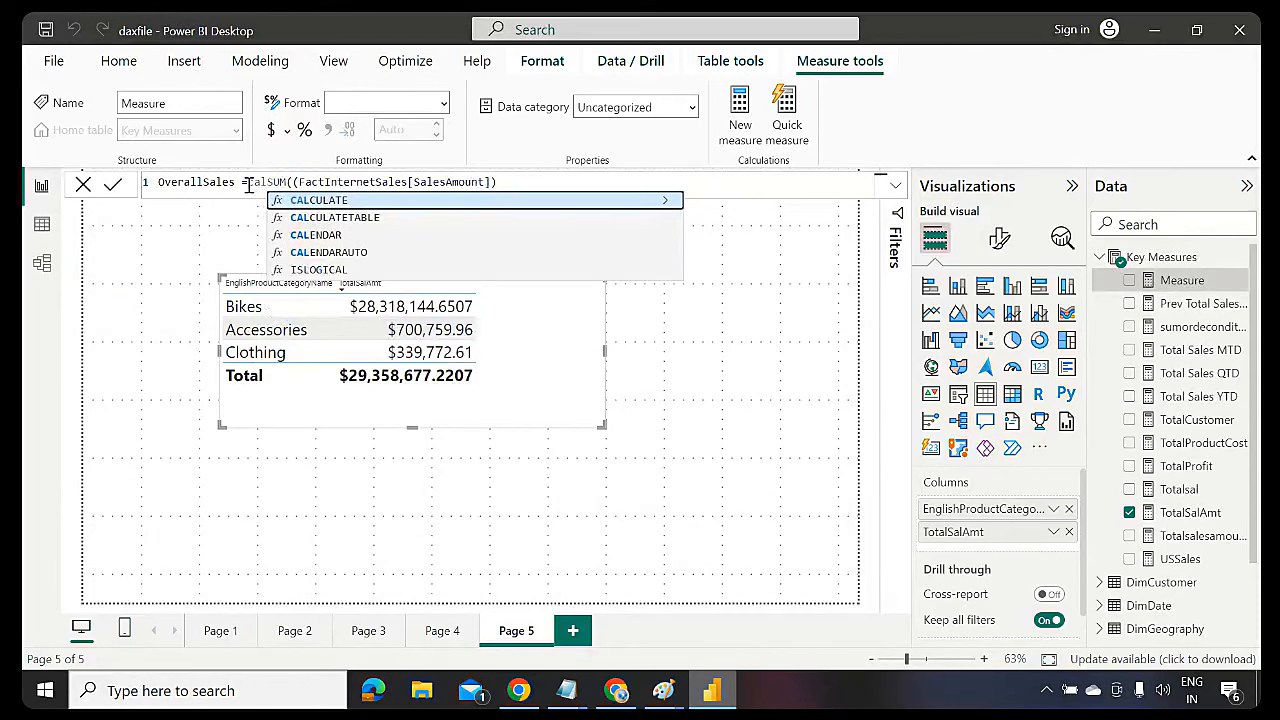
key(Tab)
click(551, 182)
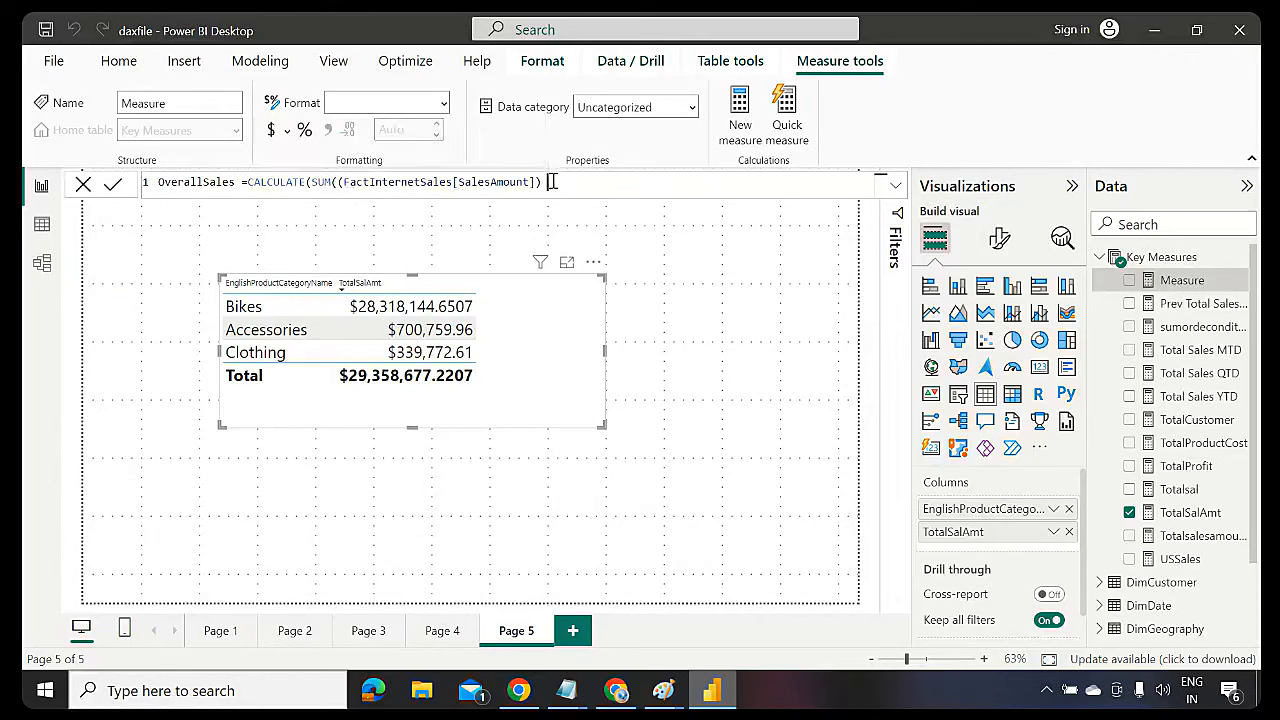
drag(551, 182, 311, 182)
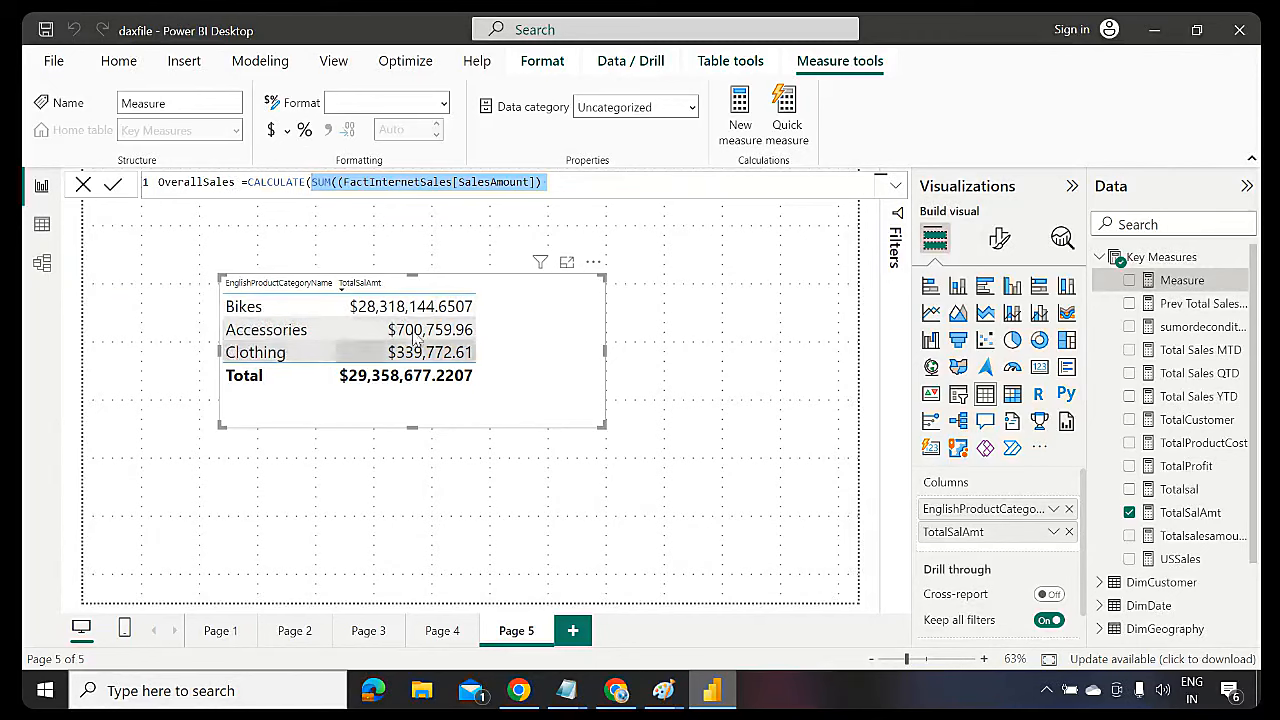
click(548, 183)
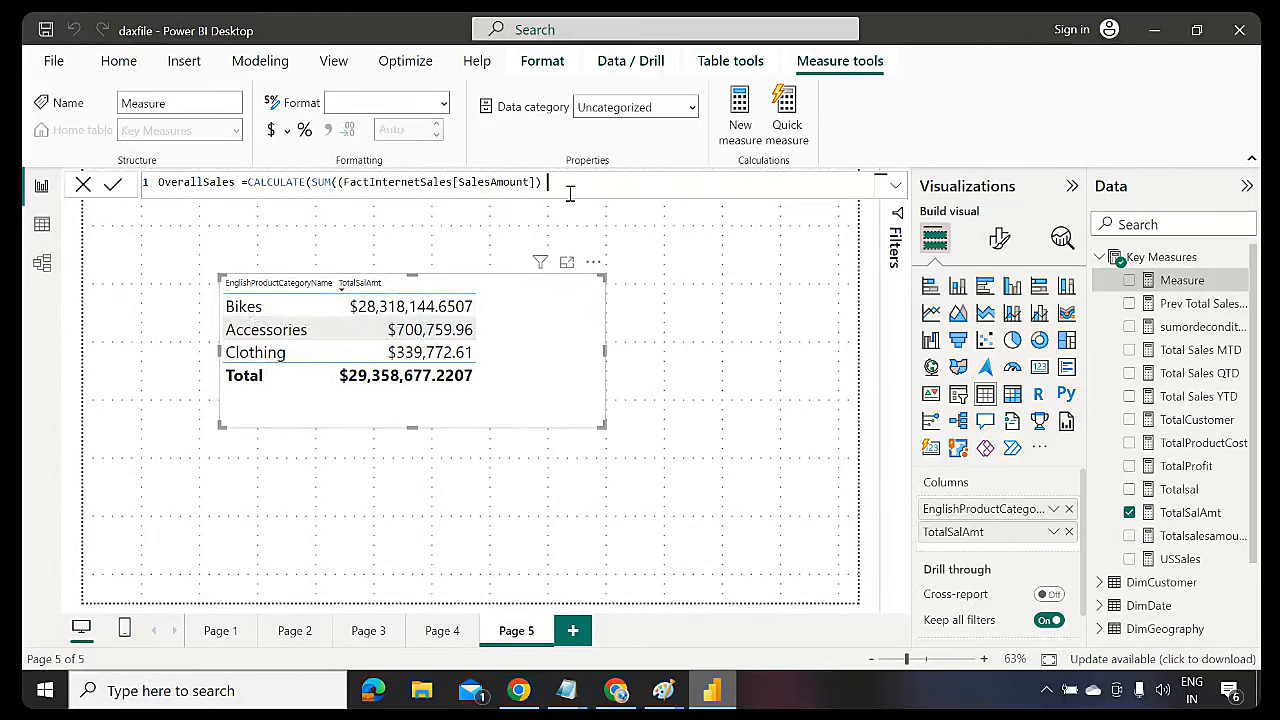
text(,)
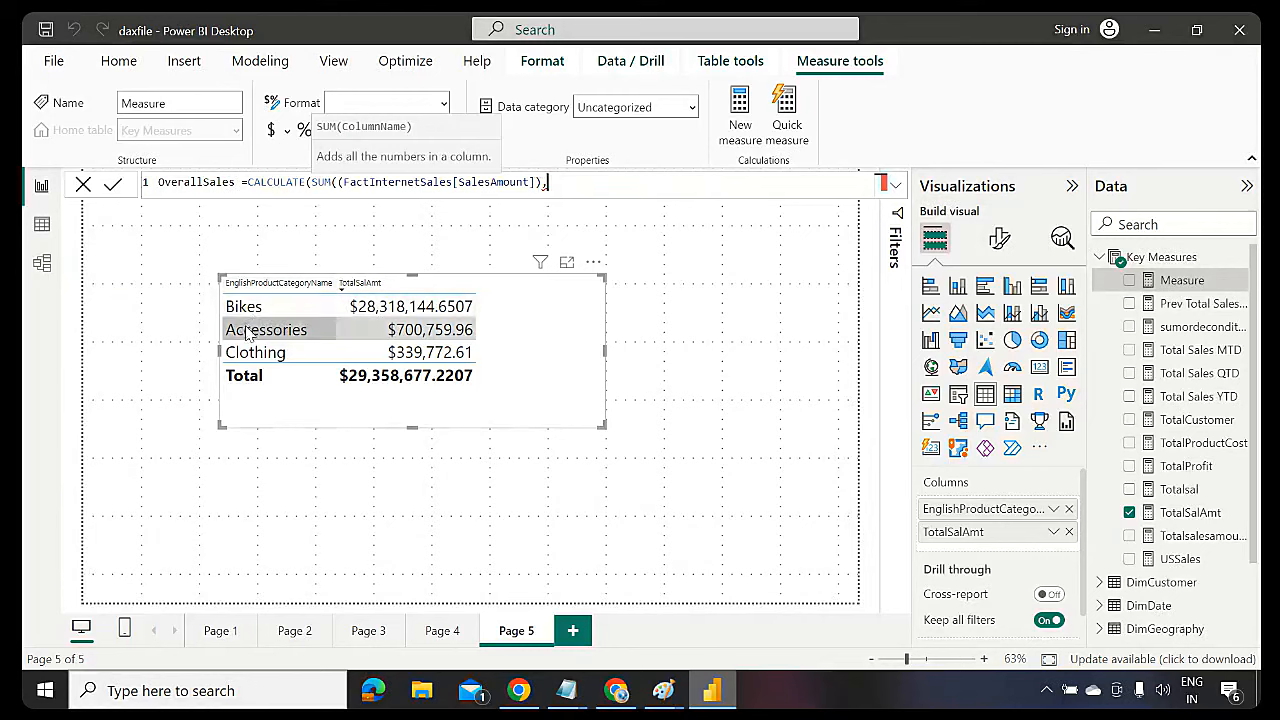
text(ALL()
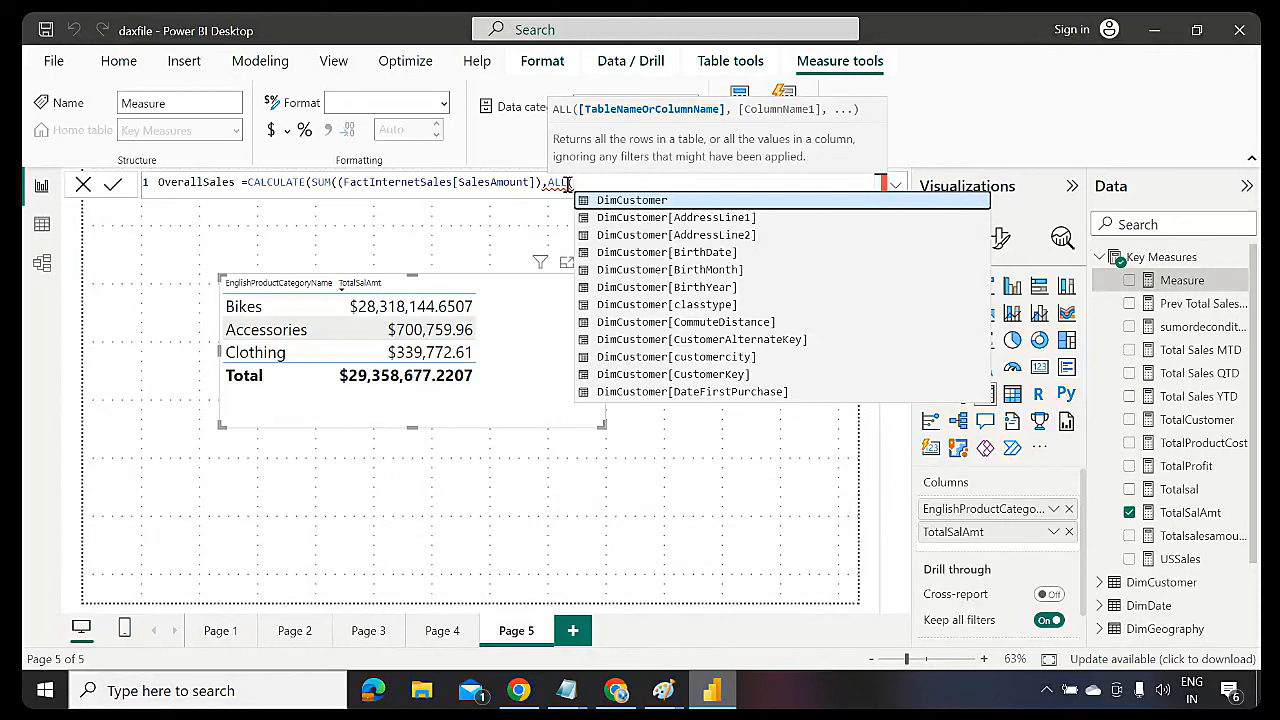
text(categ)
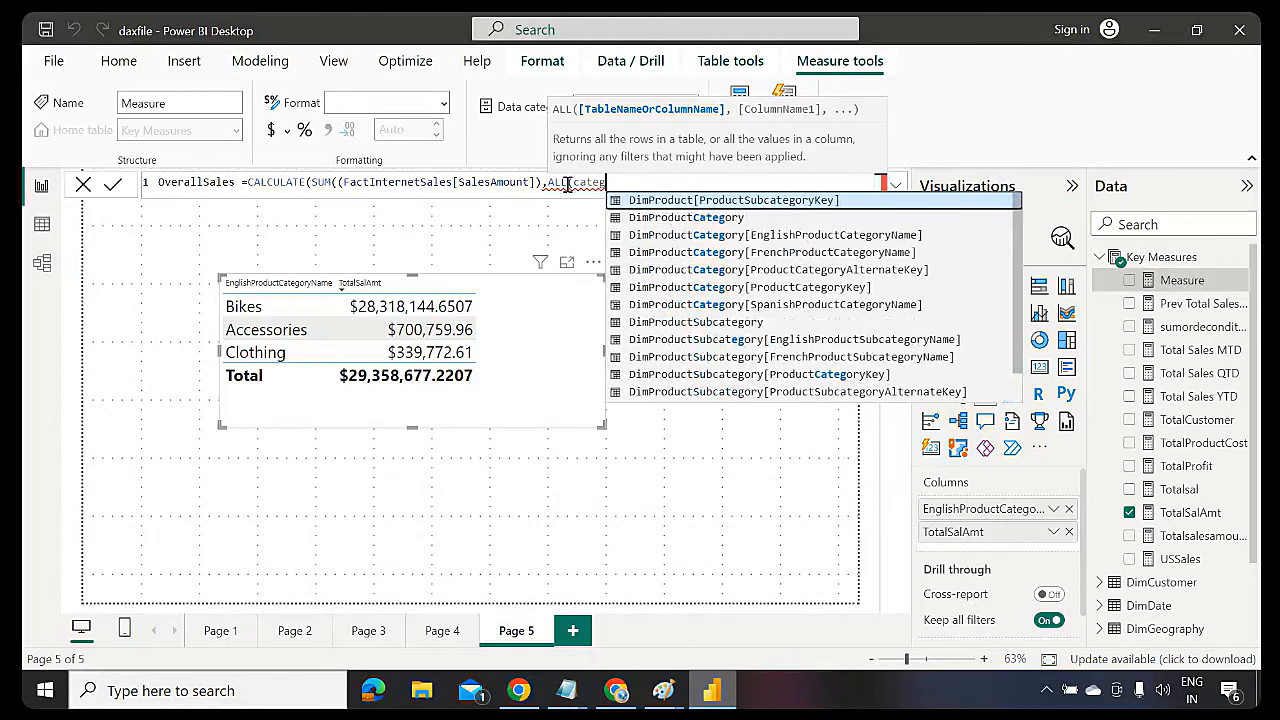
text(oryname)
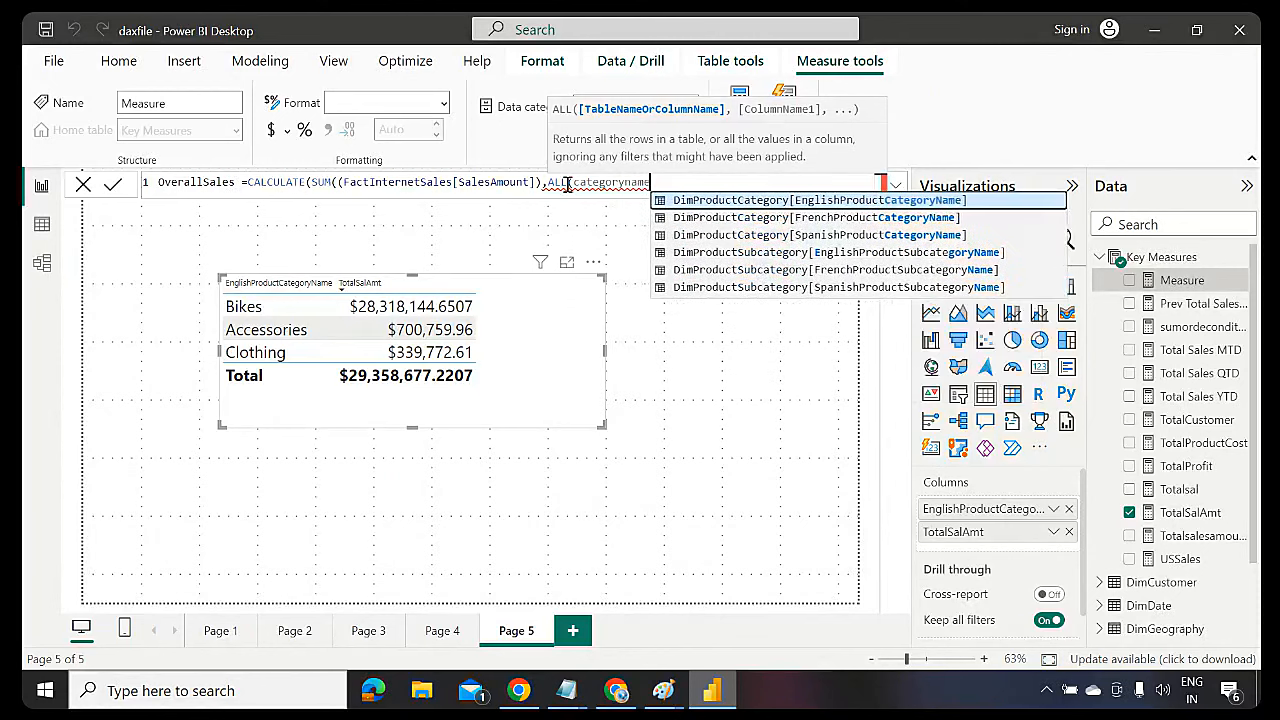
key(Tab)
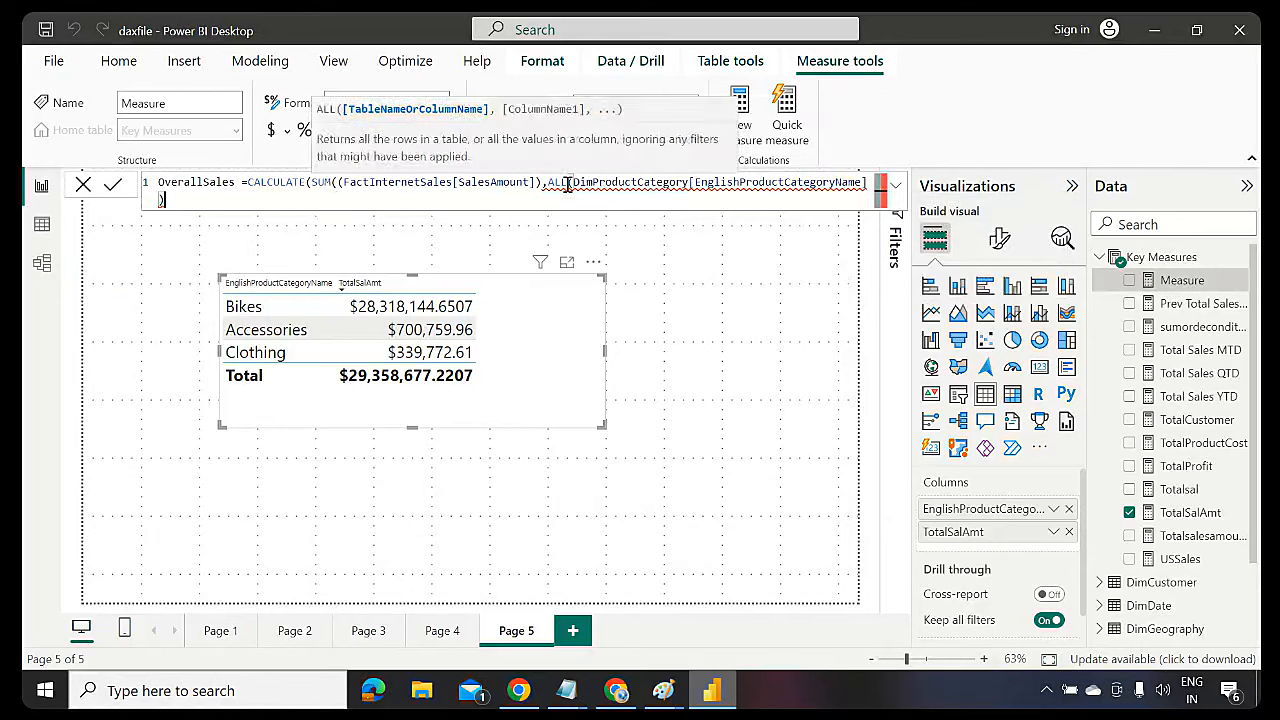
text()))
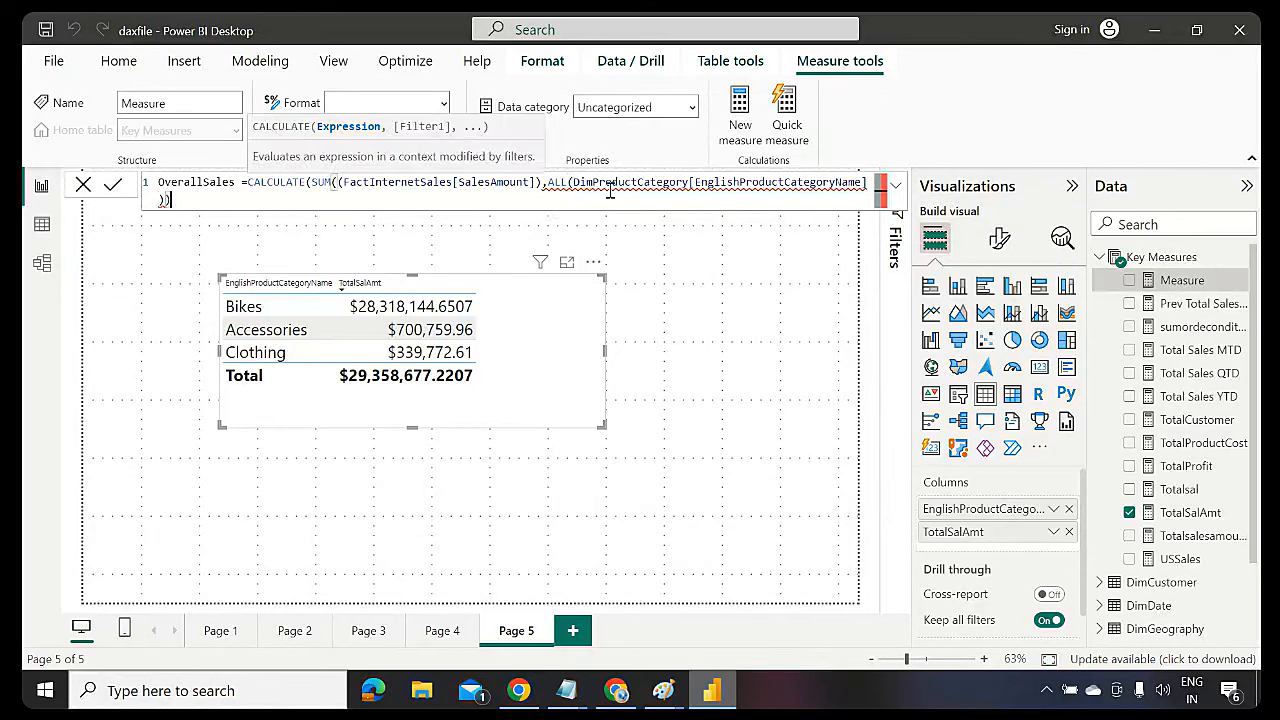
Replace the ALL argument with the DimProductCategory table followed by a comma
click(618, 186)
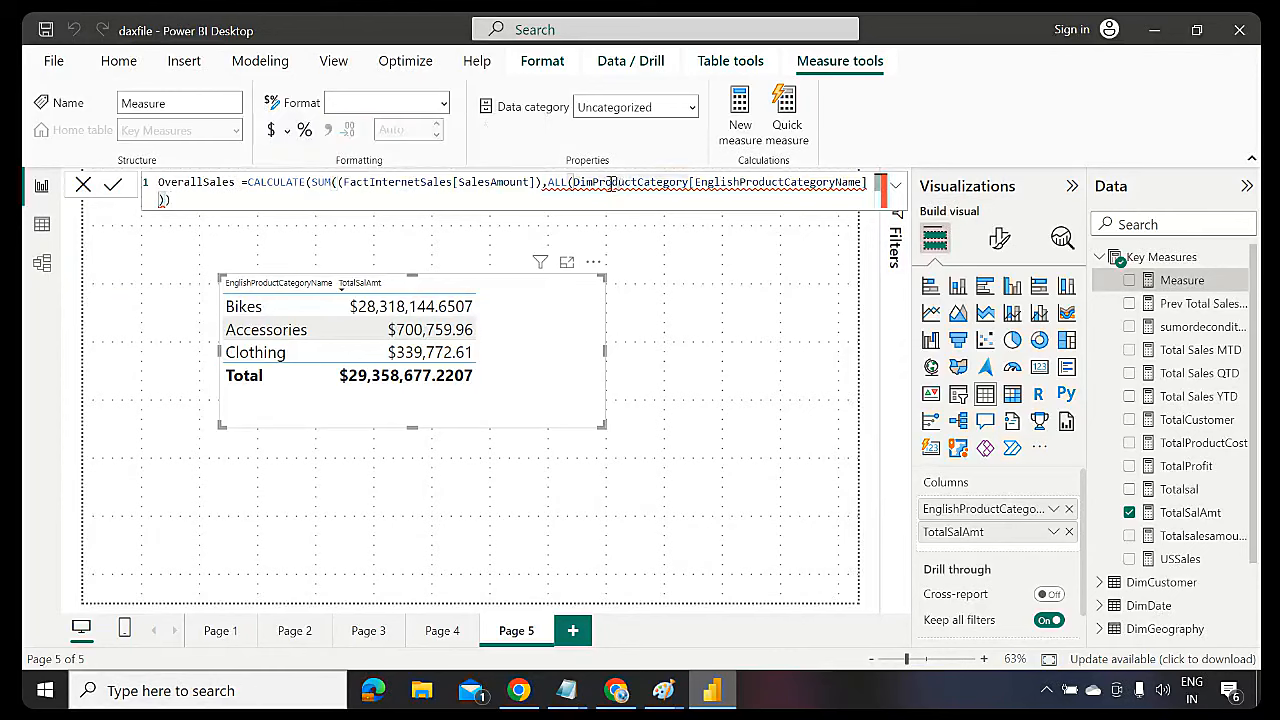
click(573, 185)
text(D)
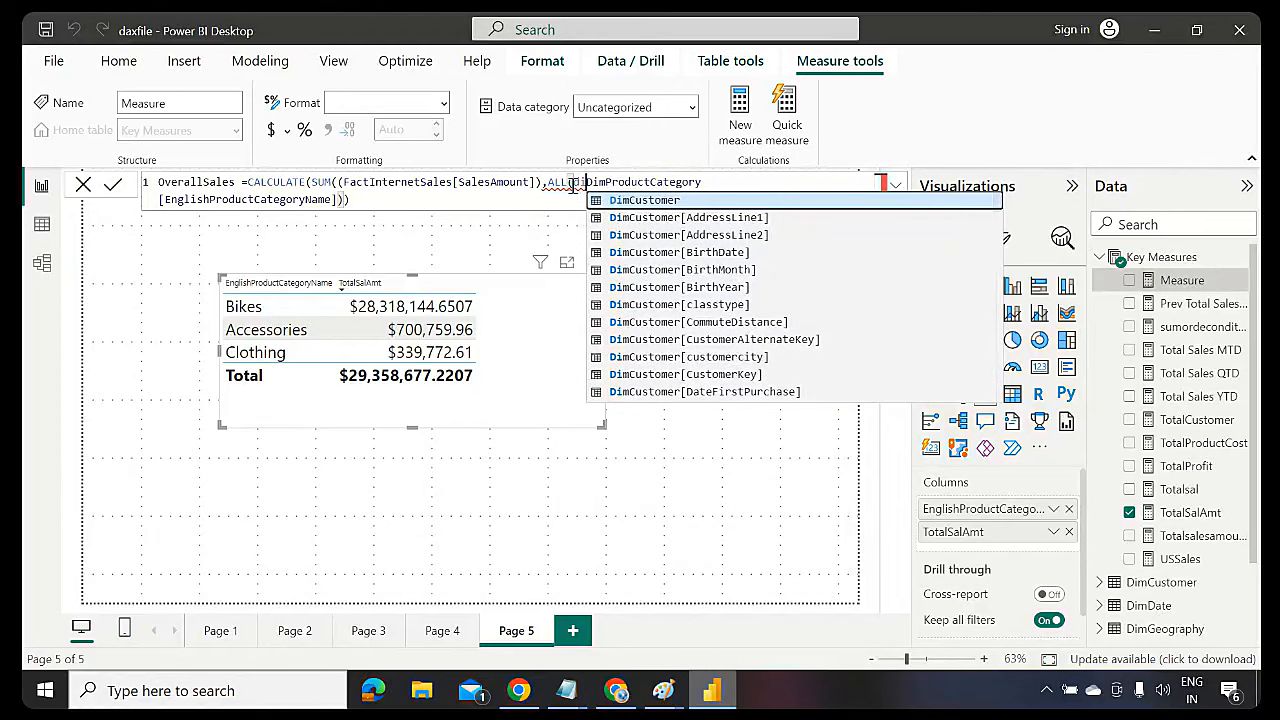
text(iproduct)
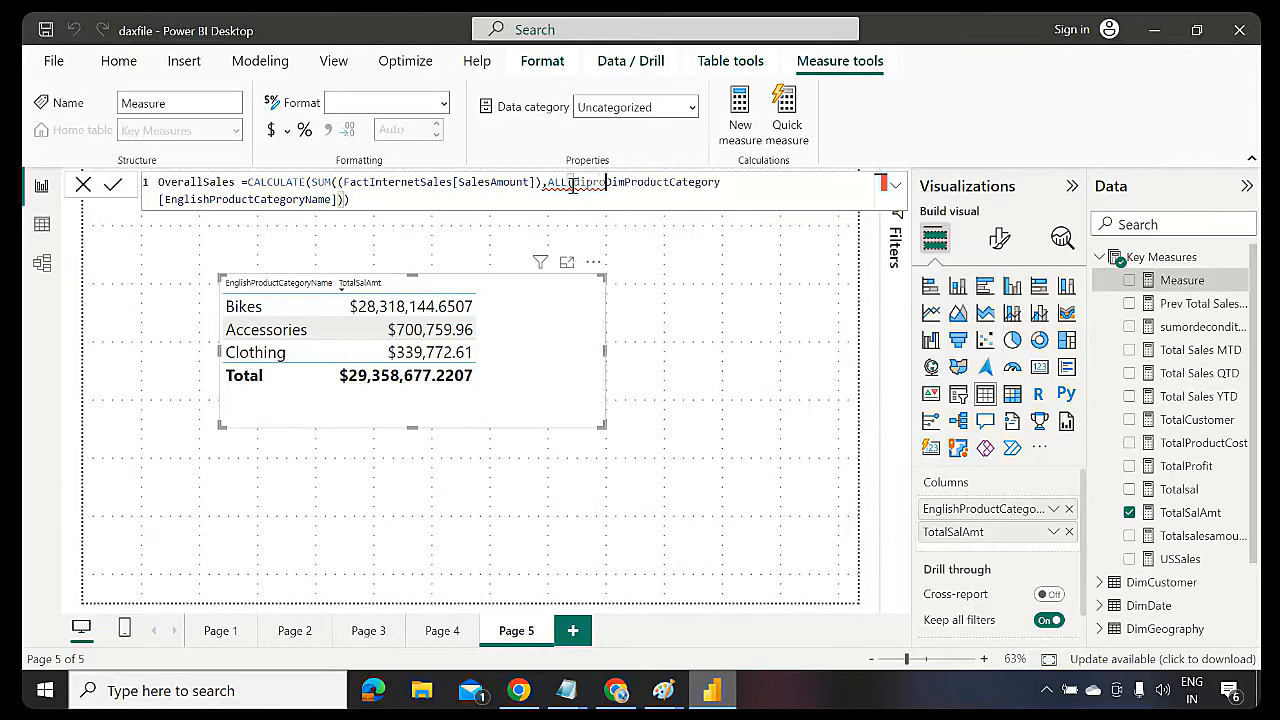
key(BackSpace)
key(BackSpace)
key(BackSpace)
key(BackSpace)
key(BackSpace)
key(BackSpace)
key(BackSpace)
key(BackSpace)
key(BackSpace)
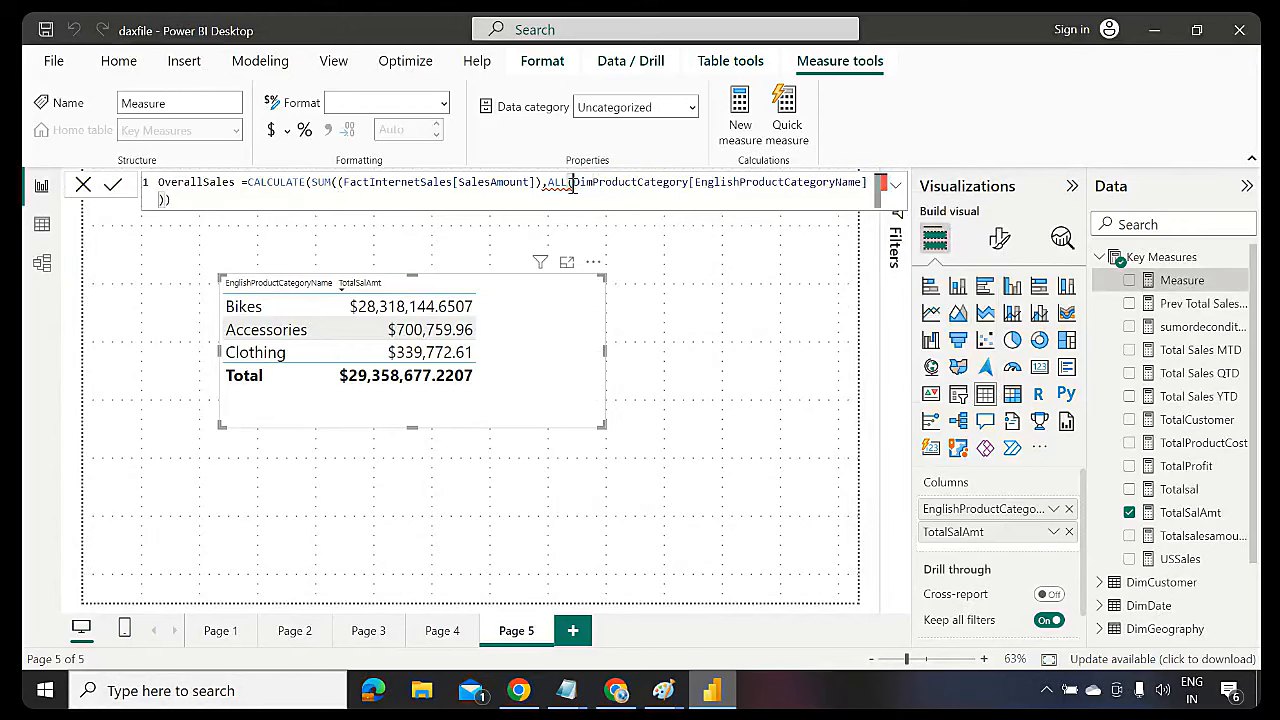
key(Delete)
key(Delete)
key(Delete)
key(Delete)
key(Delete)
key(Delete)
key(Delete)
key(Delete)
key(Delete)
key(Delete)
key(Delete)
key(Delete)
key(Delete)
key(Delete)
key(Delete)
key(Delete)
key(Delete)
key(Delete)
key(Delete)
key(Delete)
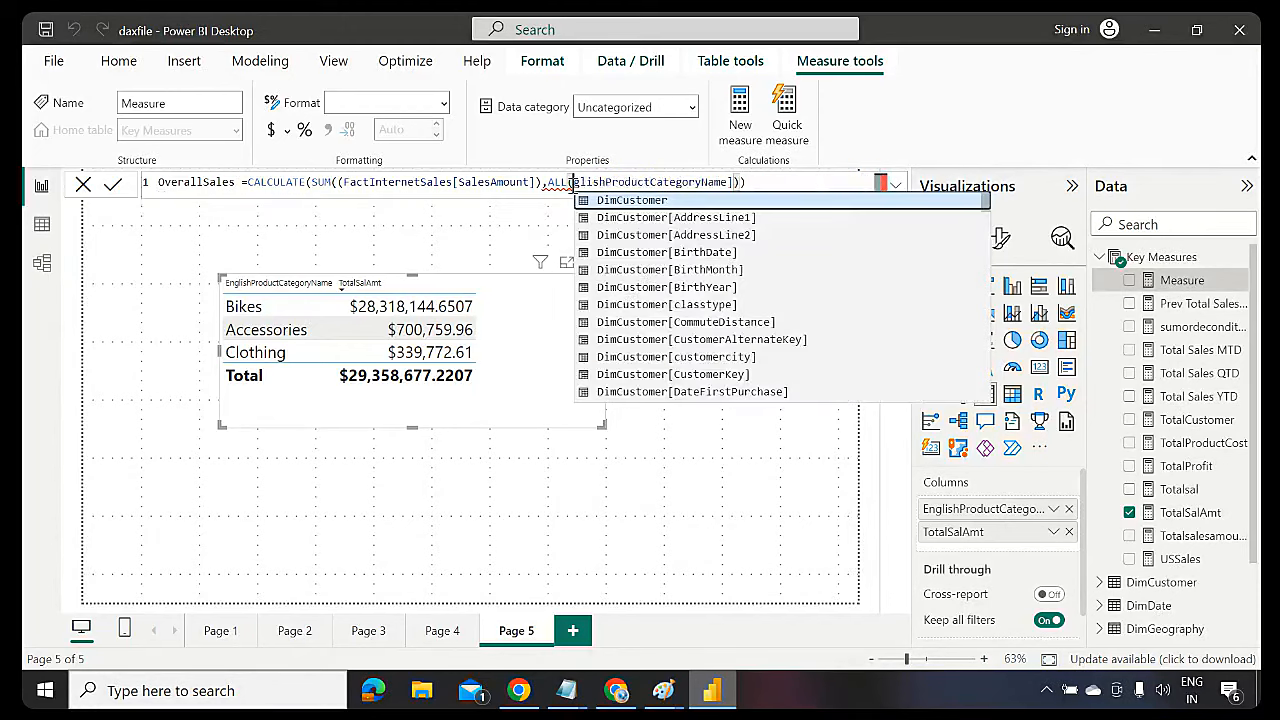
key(Delete)
key(Delete)
key(Delete)
key(Delete)
key(Delete)
key(Delete)
key(Delete)
key(Delete)
key(Delete)
key(Delete)
key(Delete)
key(Delete)
key(Delete)
key(Delete)
key(Delete)
key(Delete)
key(Delete)
key(Delete)
key(Delete)
key(Delete)
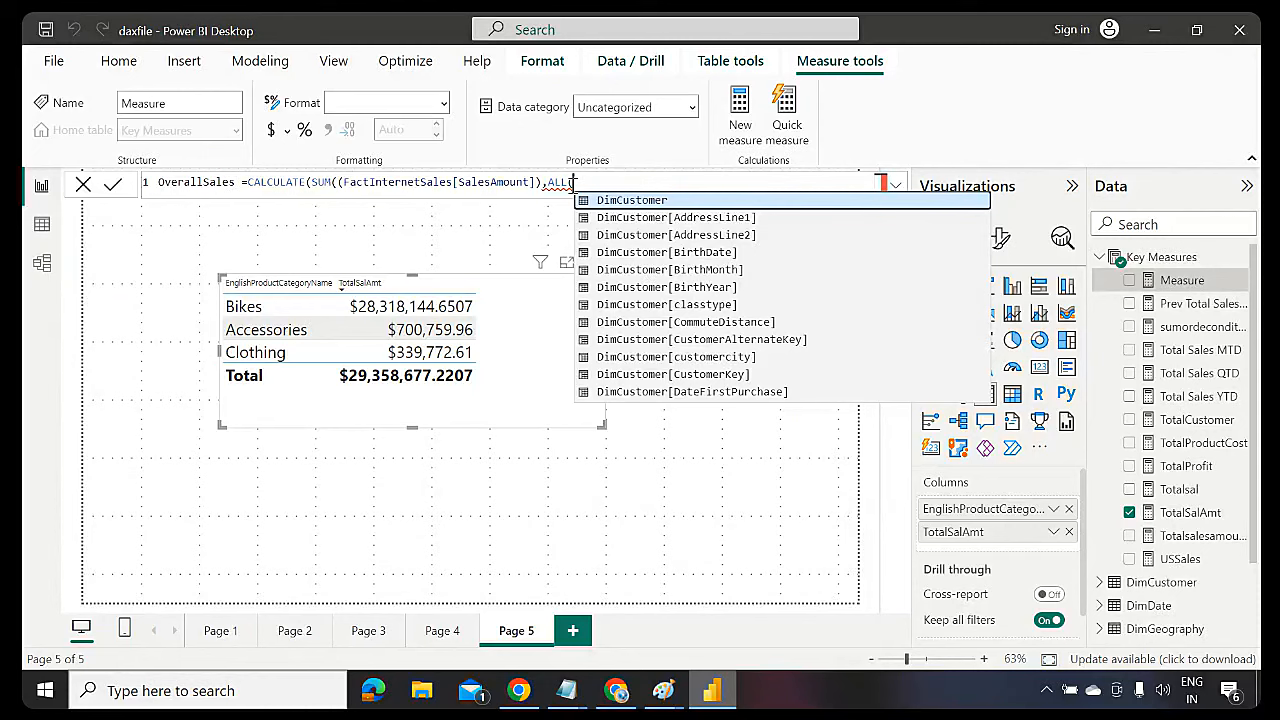
text(Category)
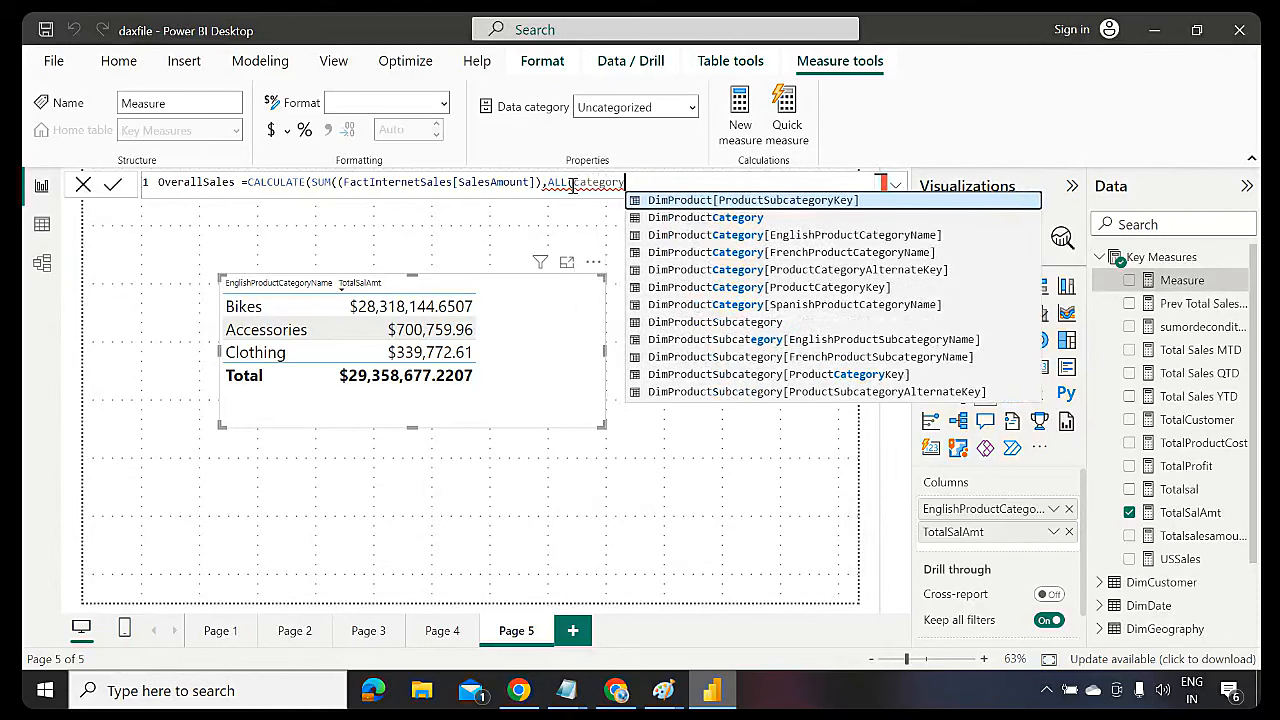
key(Down)
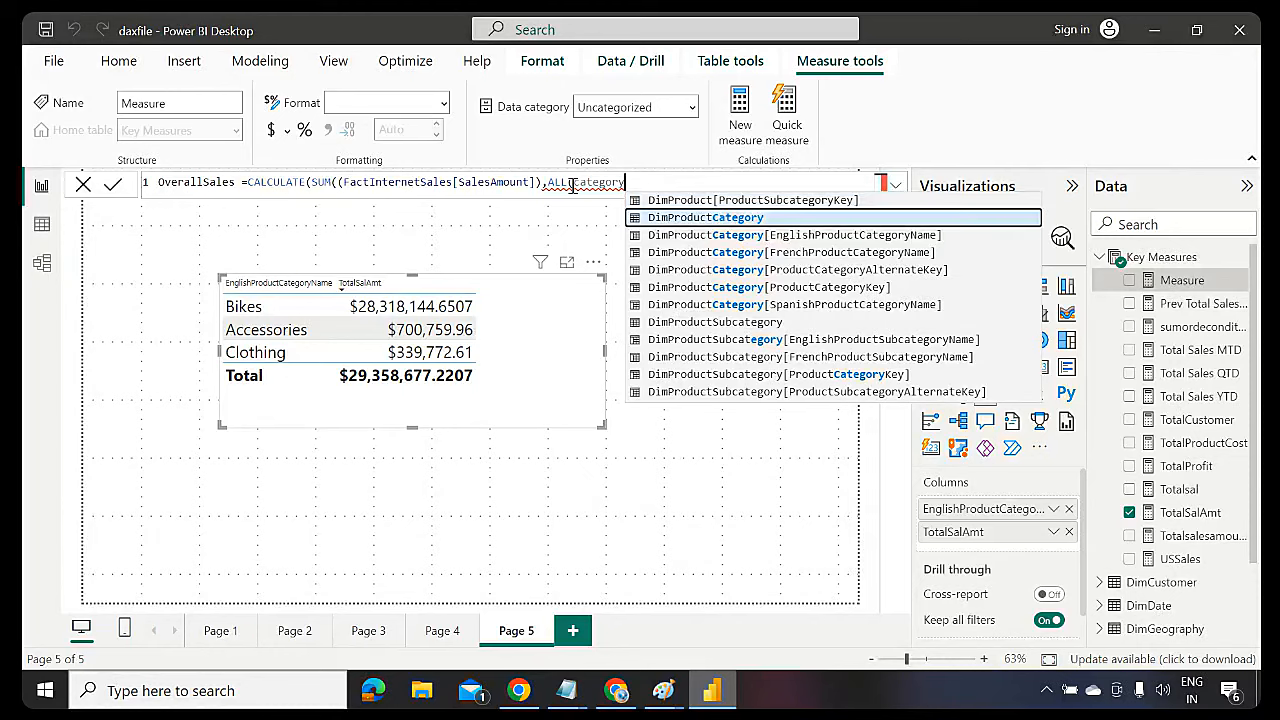
key(Tab)
text(,)
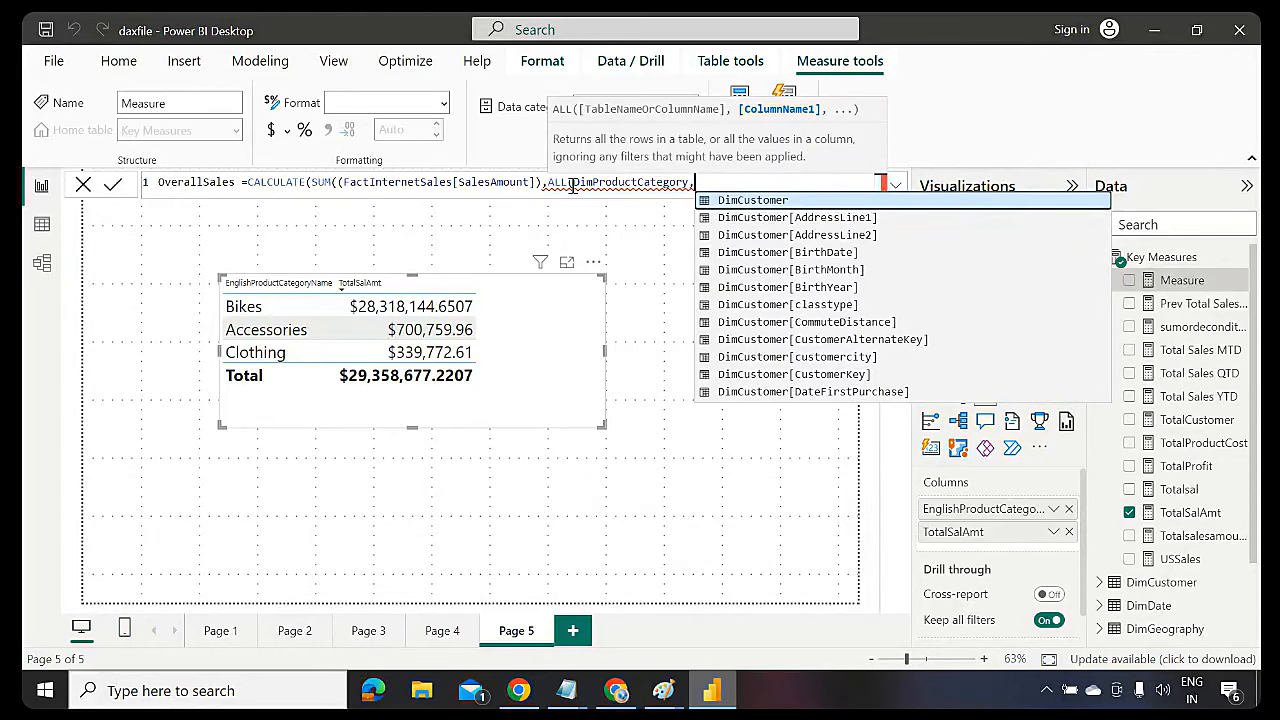
Remove the extra parenthesis after SUM and add DimProductCategory[EnglishProductCategoryName] as ALL's second argument
click(343, 184)
key(Delete)
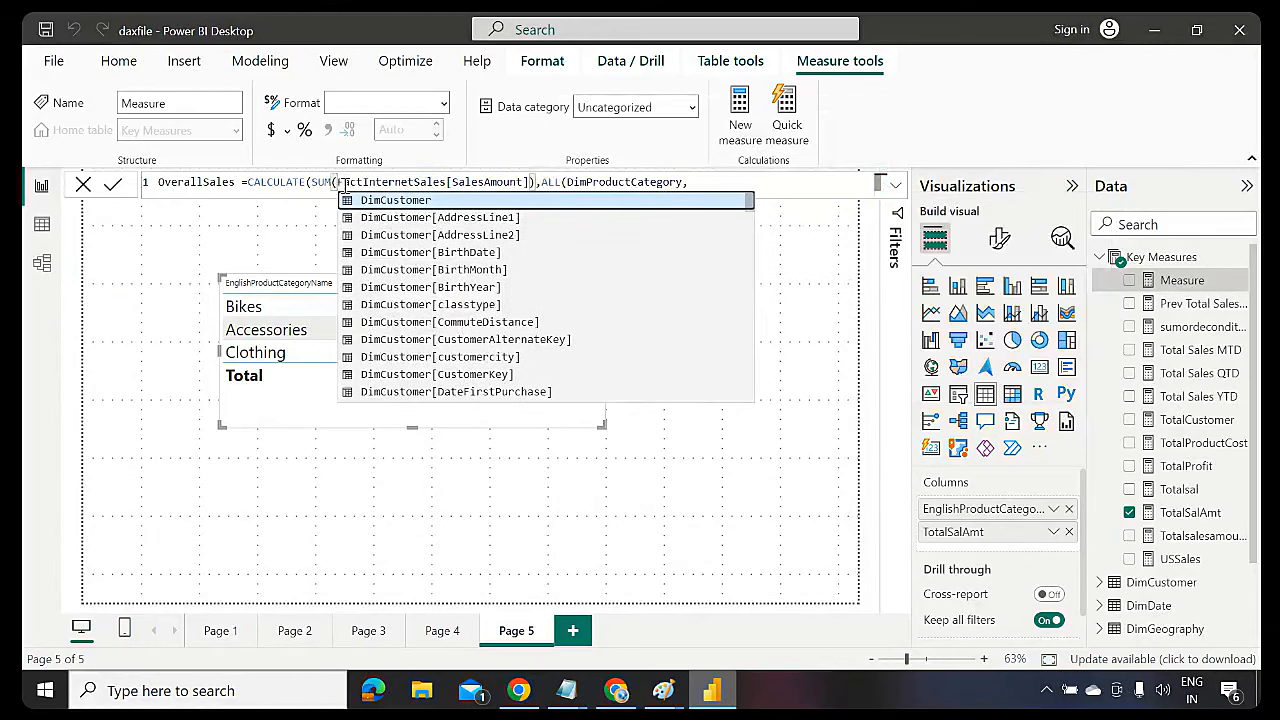
click(691, 182)
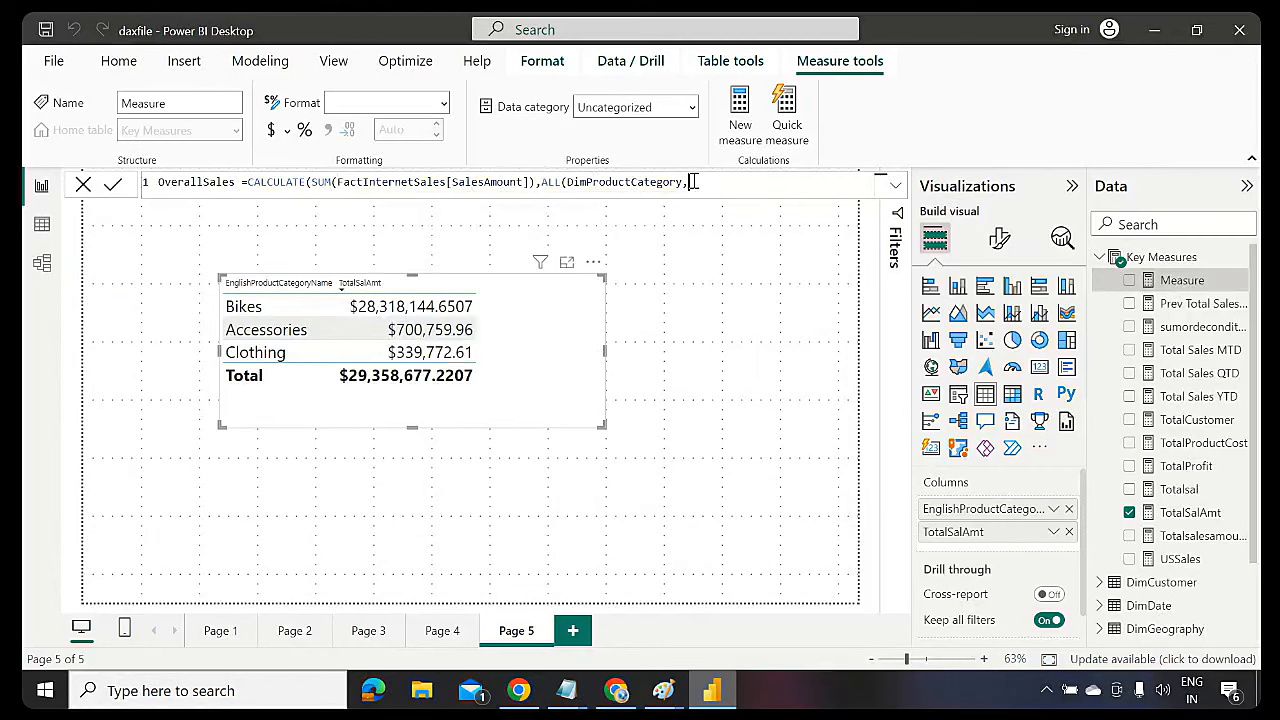
text(categ)
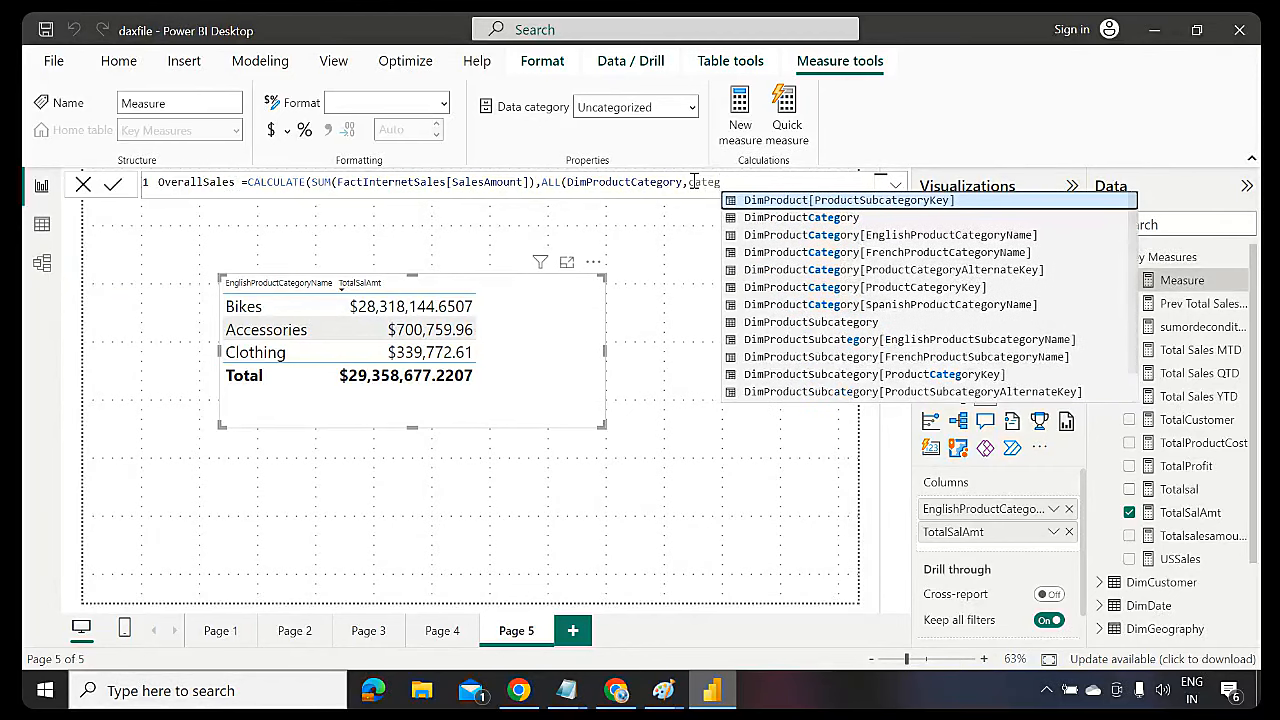
key(Down)
key(Down)
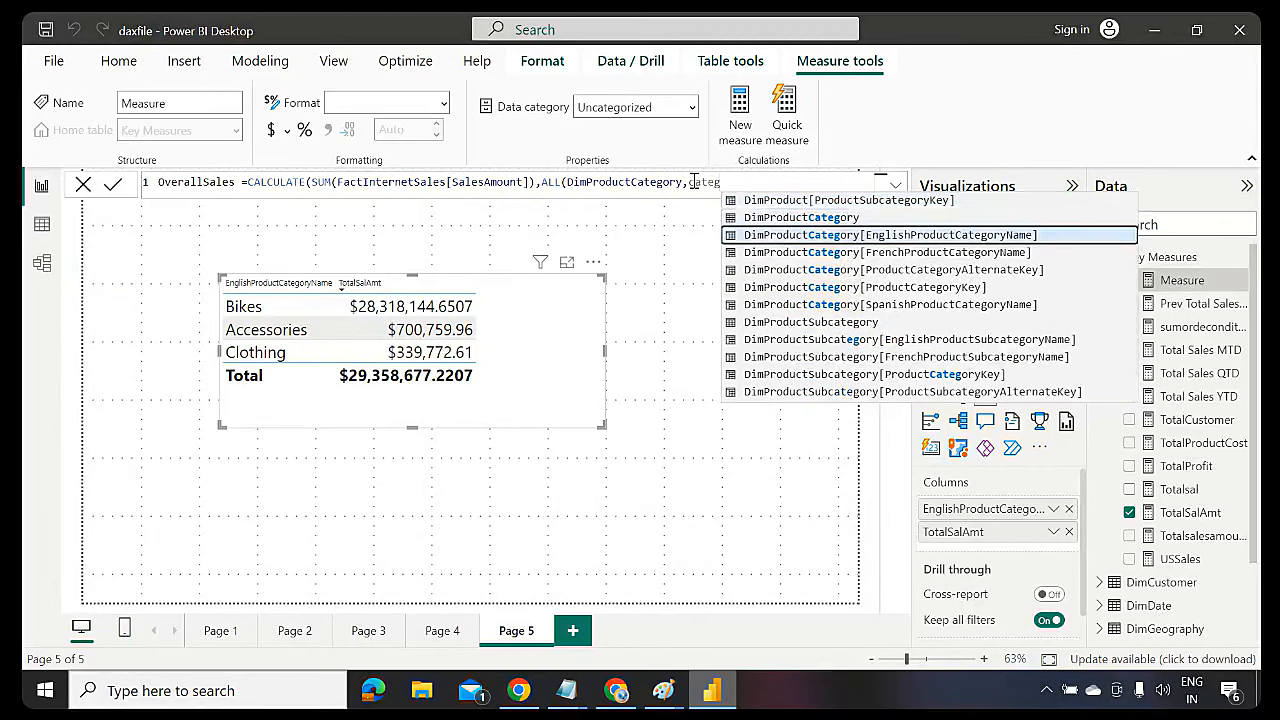
key(Tab)
text())
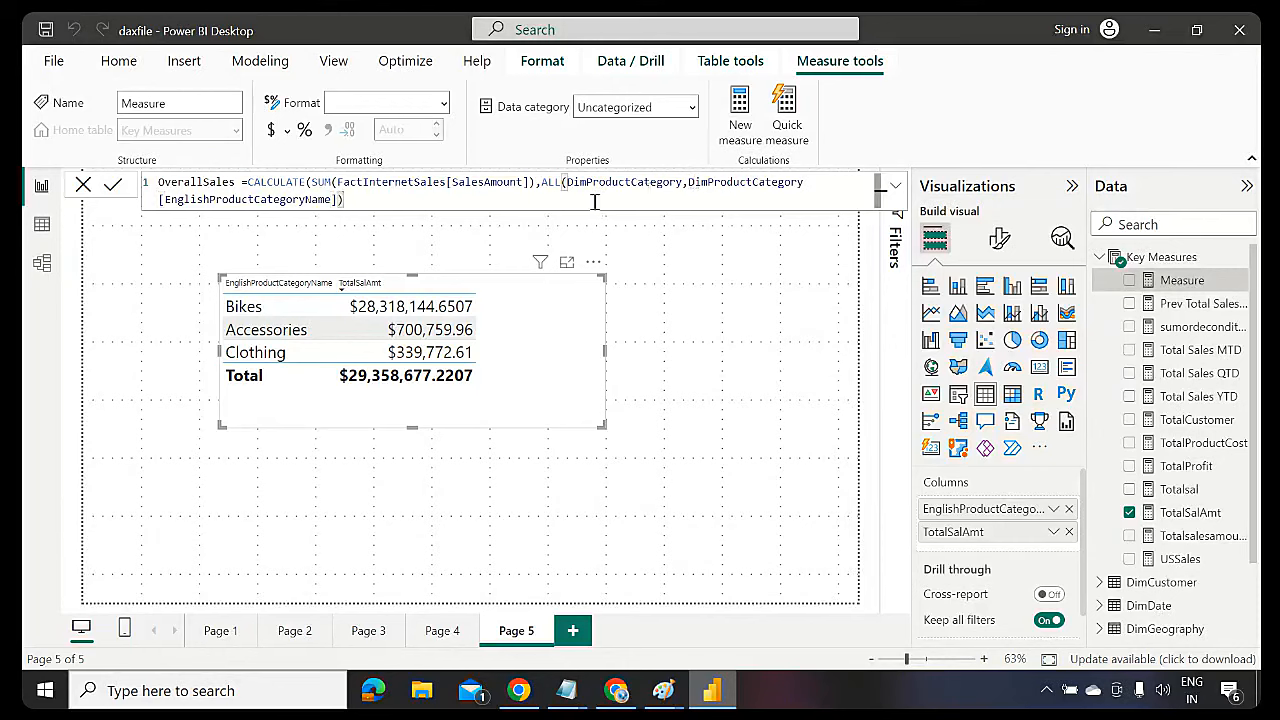
text())
Walk through the CALCULATE, SUM and ALL arguments of OverallSales, which errors on multiple table arguments
double_click(290, 183)
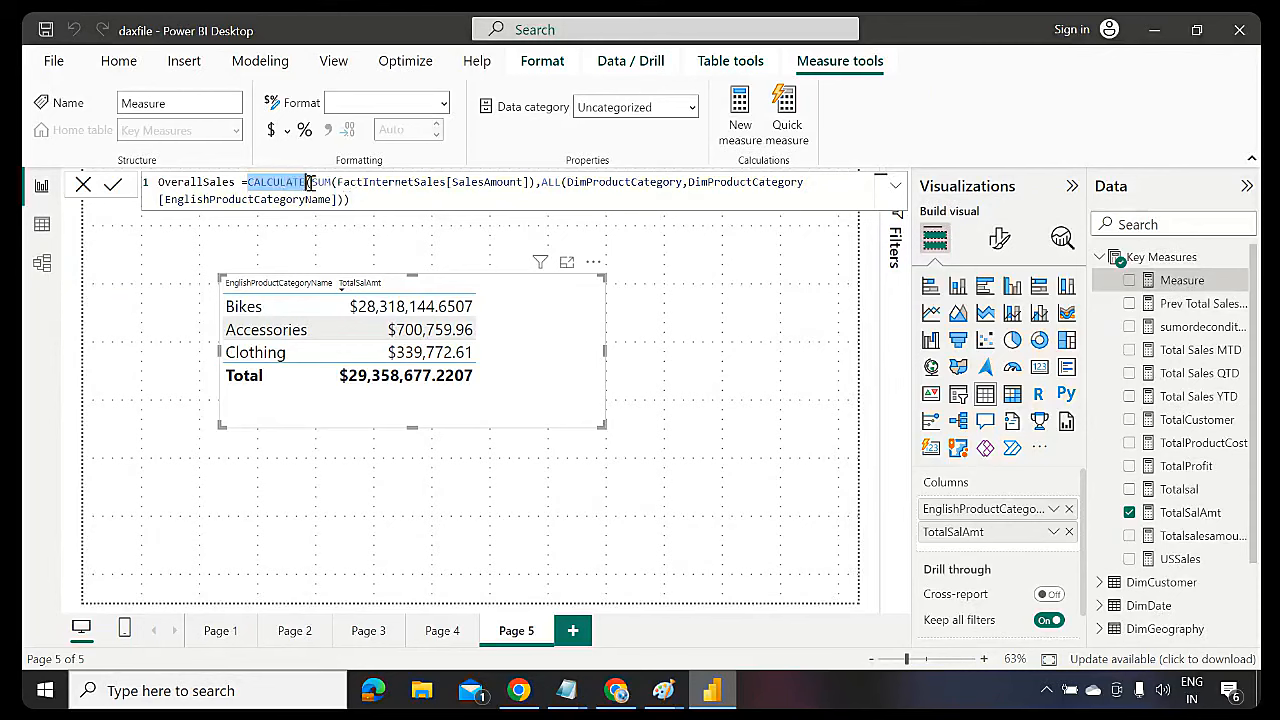
drag(310, 182, 537, 183)
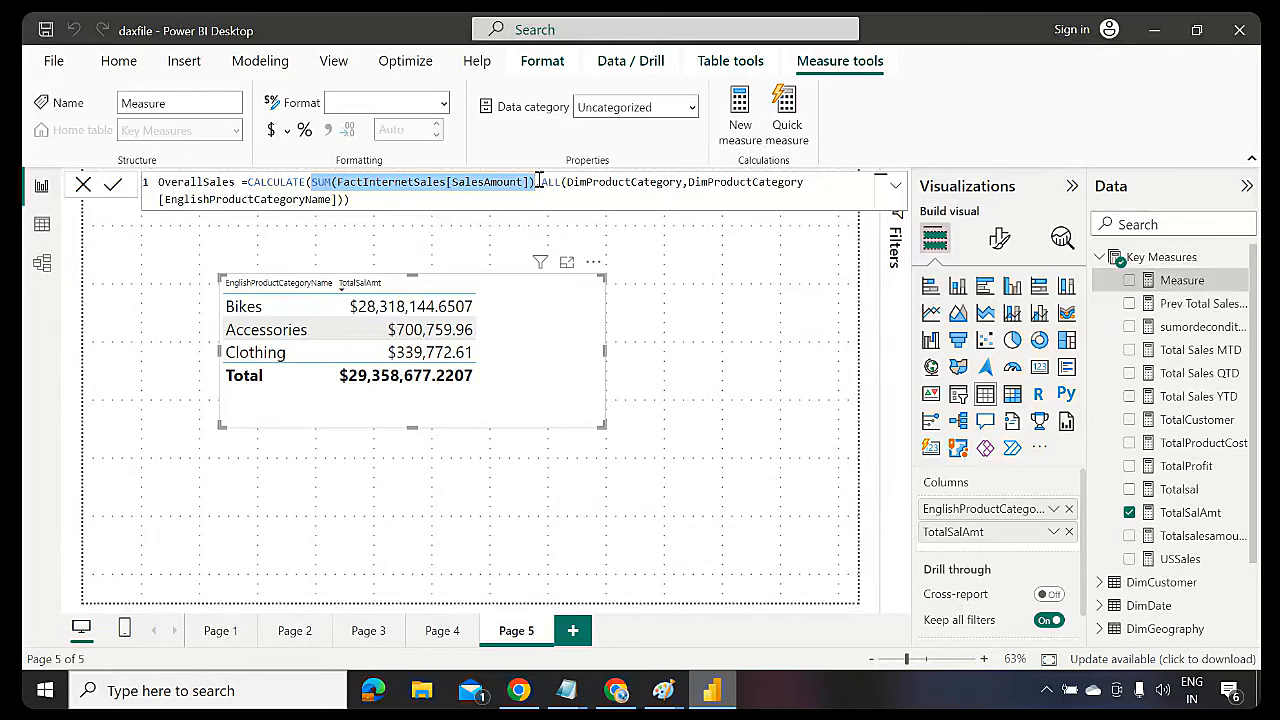
click(545, 183)
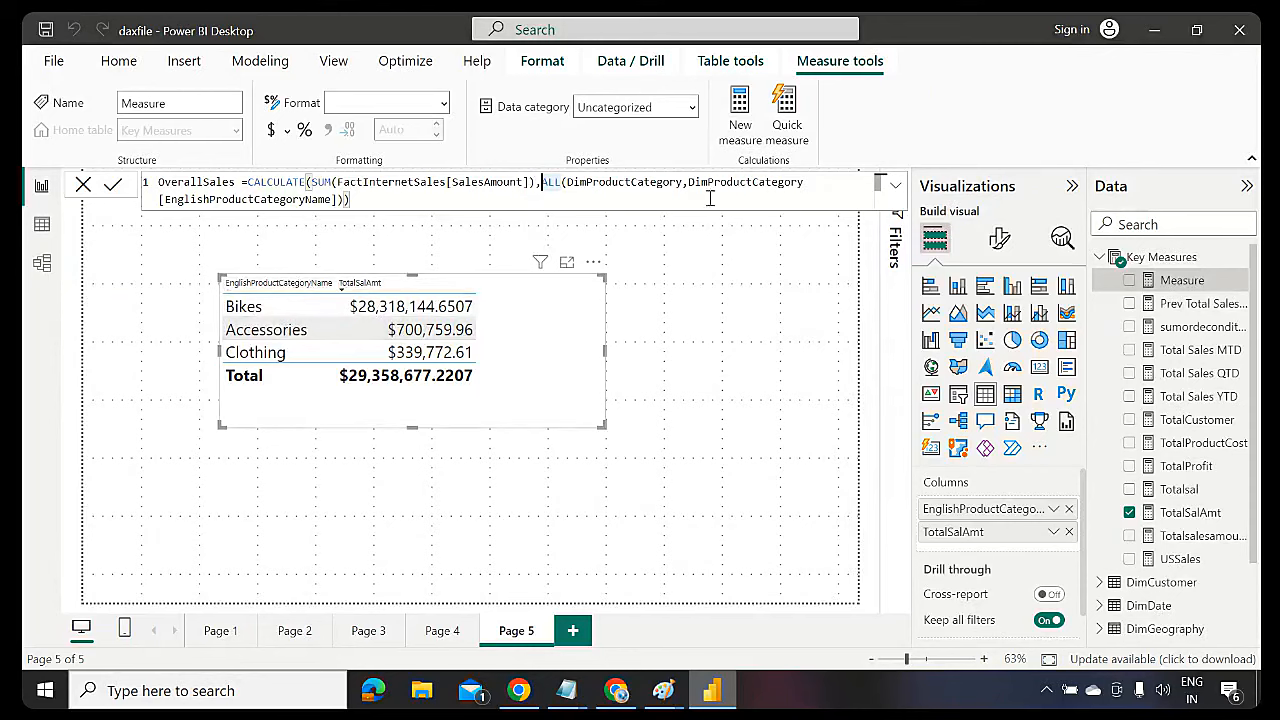
drag(541, 183, 559, 183)
double_click(588, 183)
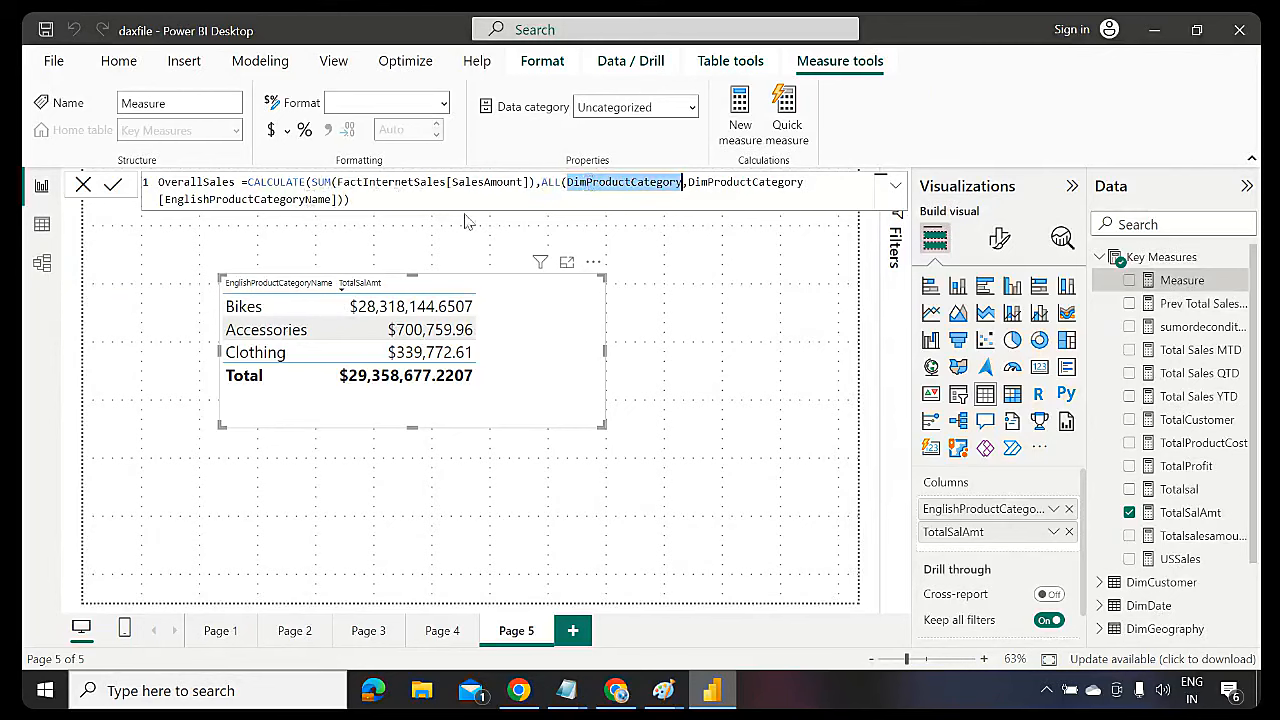
double_click(296, 201)
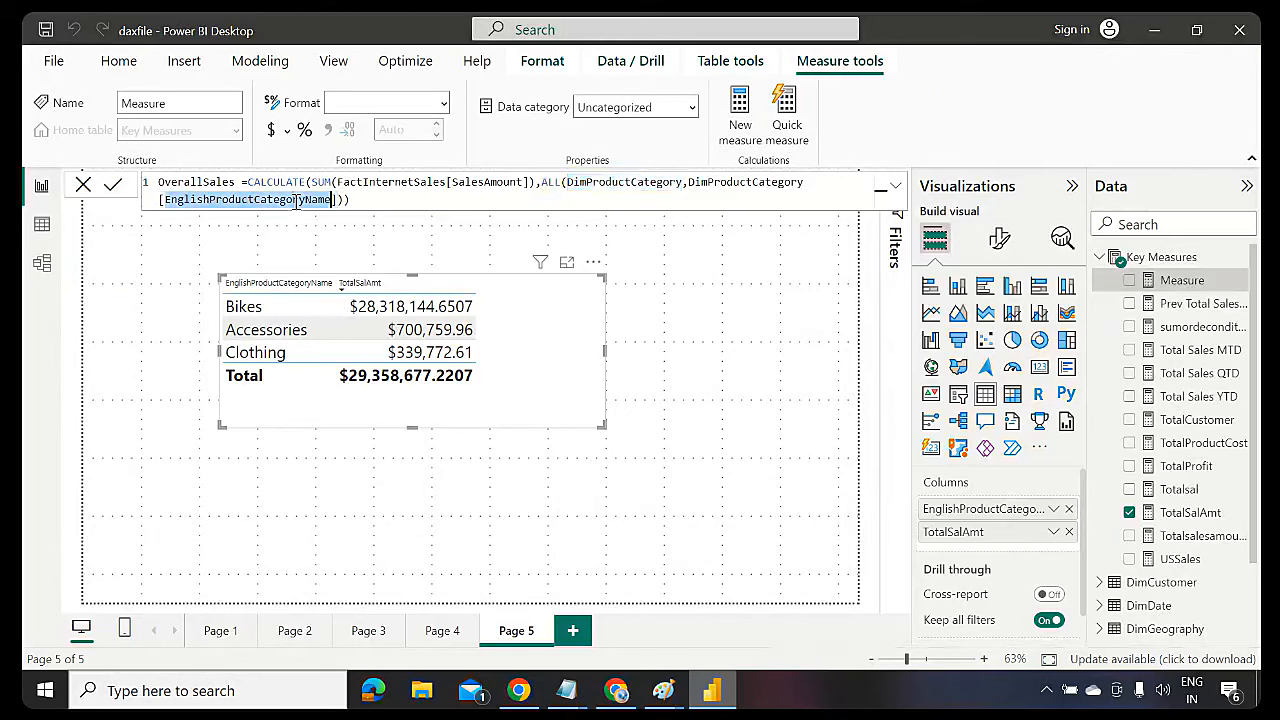
double_click(626, 184)
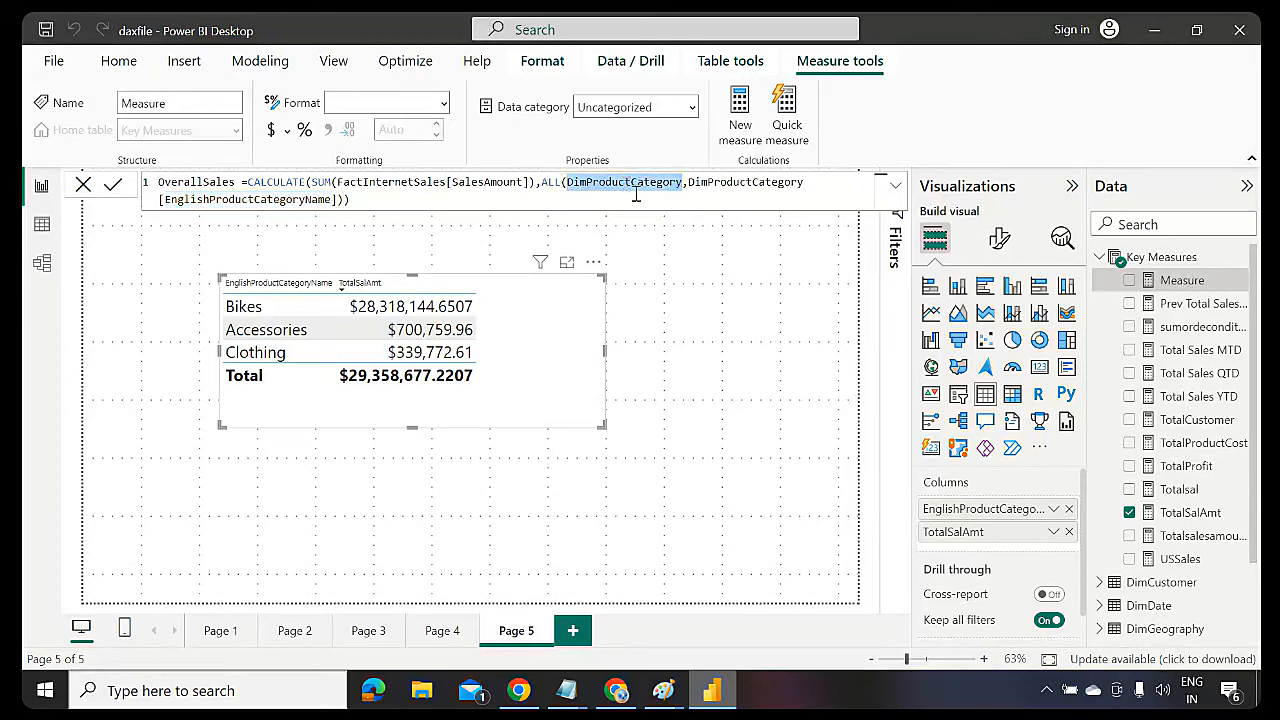
click(644, 196)
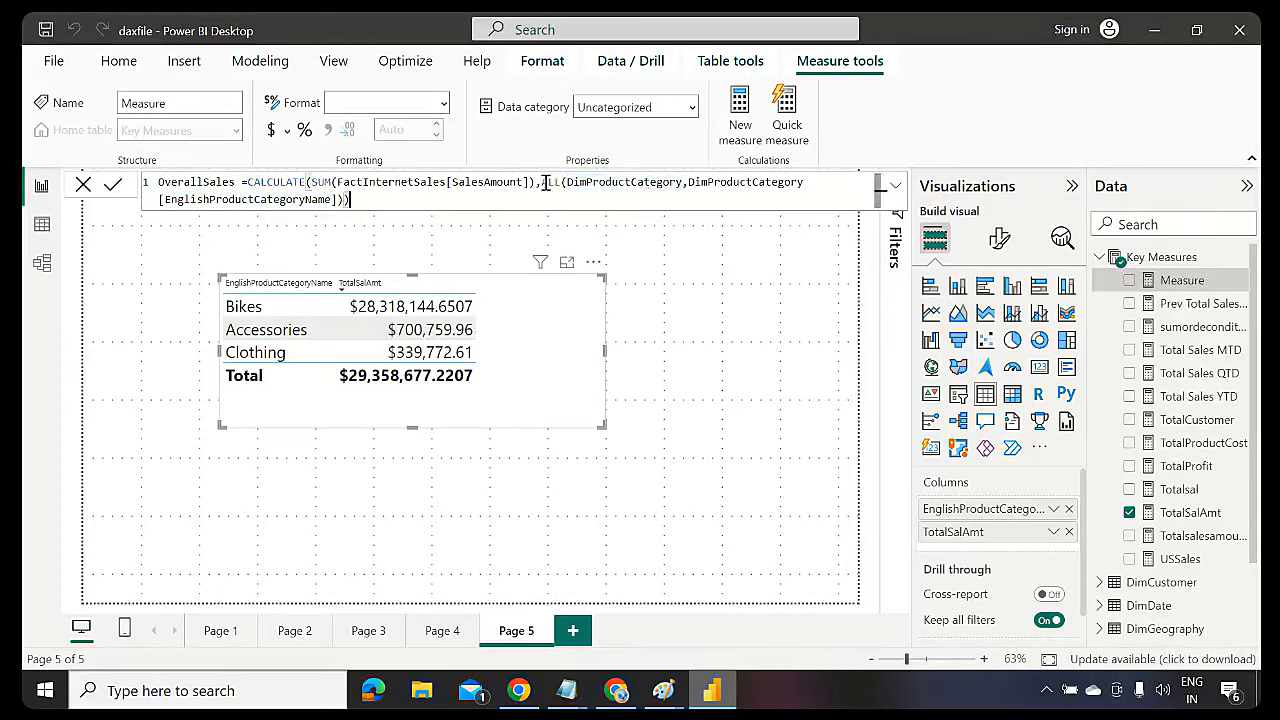
shift+click(542, 183)
drag(376, 195, 344, 199)
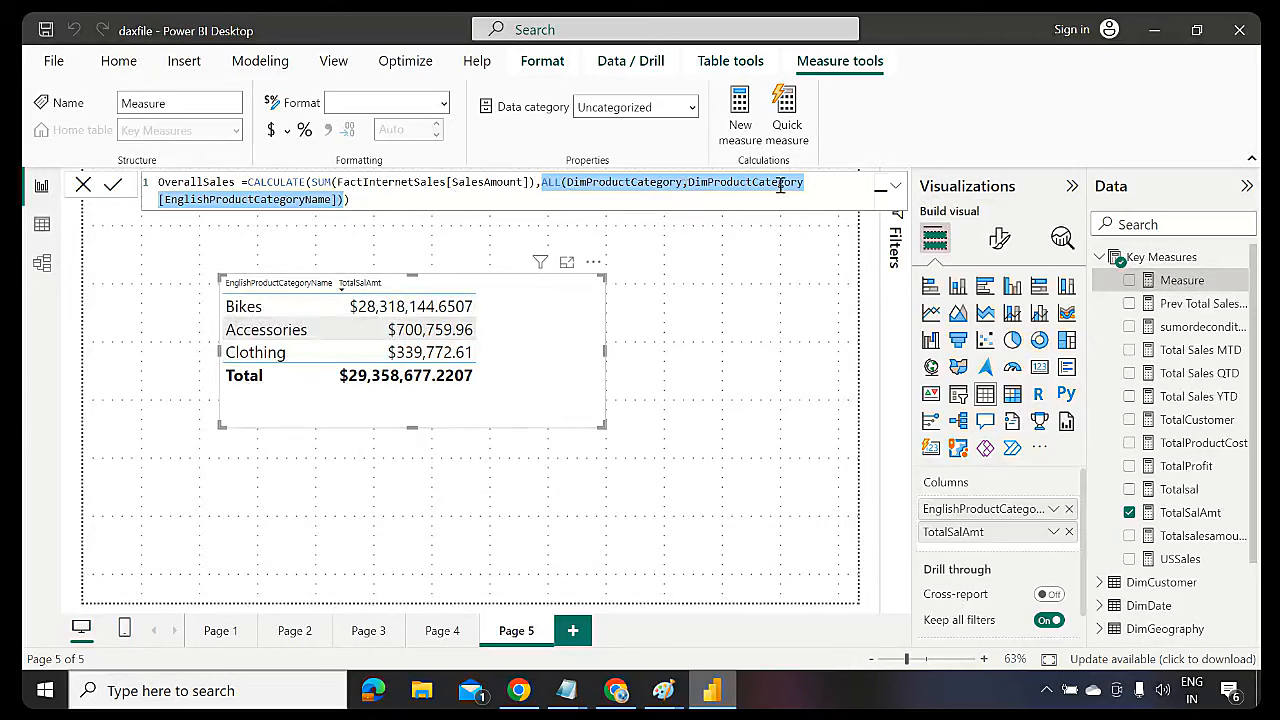
click(820, 191)
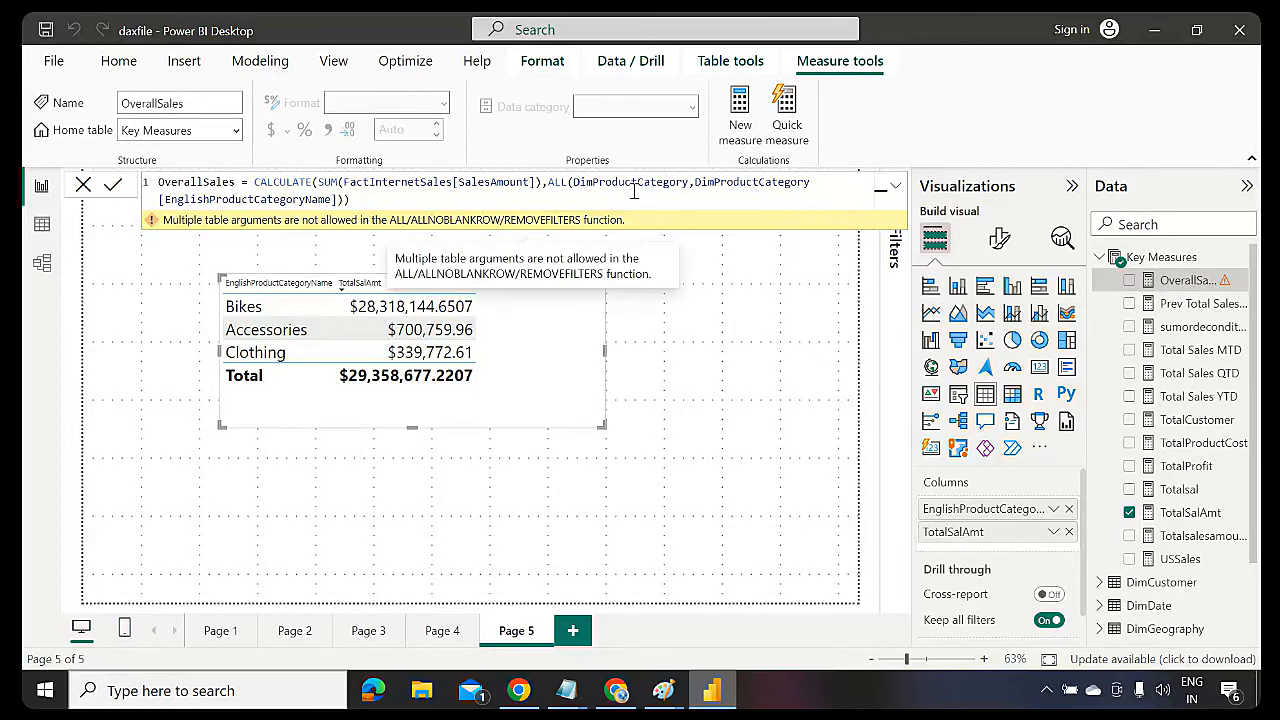
Delete the extra DimProductCategory table argument from ALL and correct the closing parentheses
click(695, 182)
key(BackSpace)
key(BackSpace)
key(BackSpace)
key(BackSpace)
key(BackSpace)
key(BackSpace)
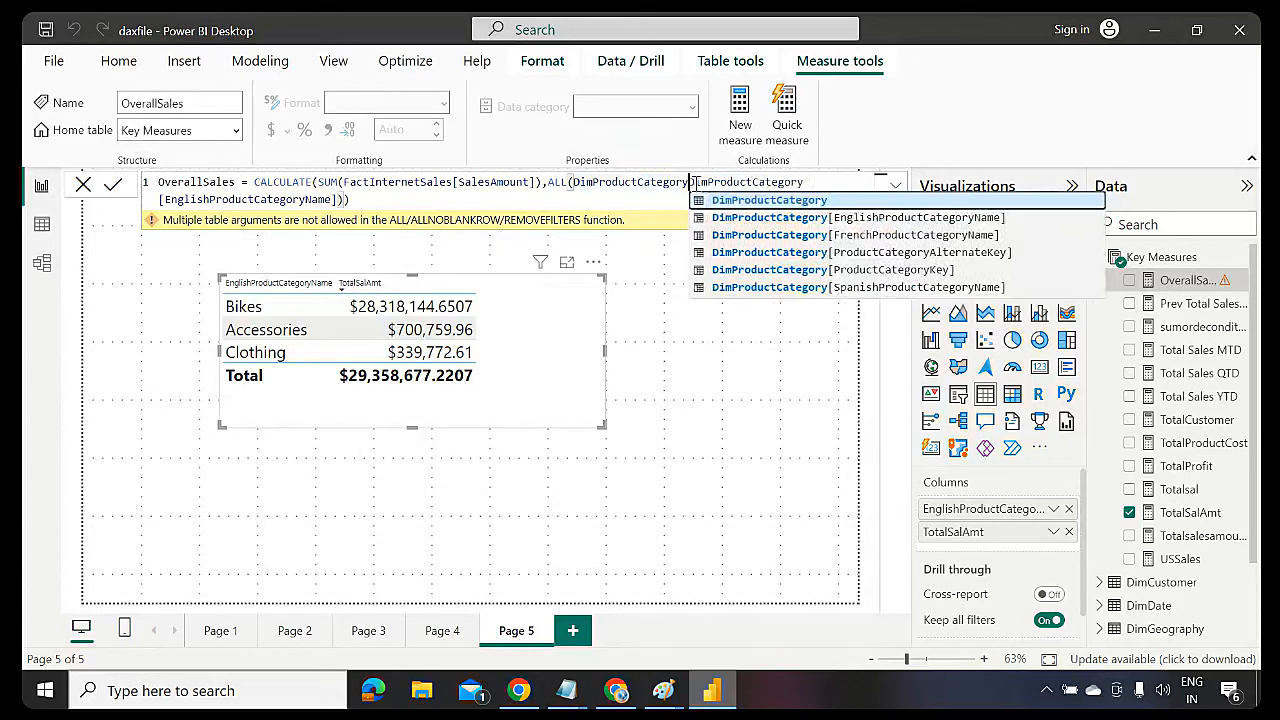
key(BackSpace)
key(BackSpace)
key(BackSpace)
key(BackSpace)
key(BackSpace)
key(BackSpace)
key(BackSpace)
key(BackSpace)
key(BackSpace)
key(BackSpace)
key(BackSpace)
key(BackSpace)
key(BackSpace)
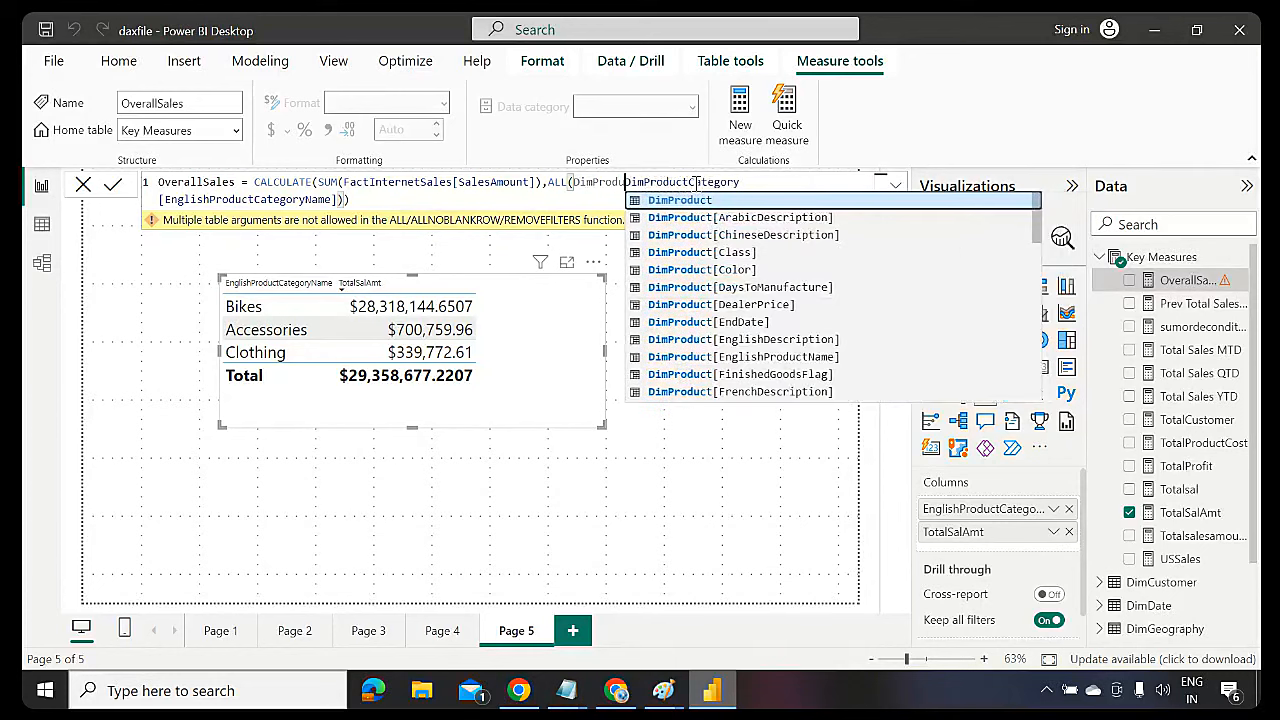
key(BackSpace)
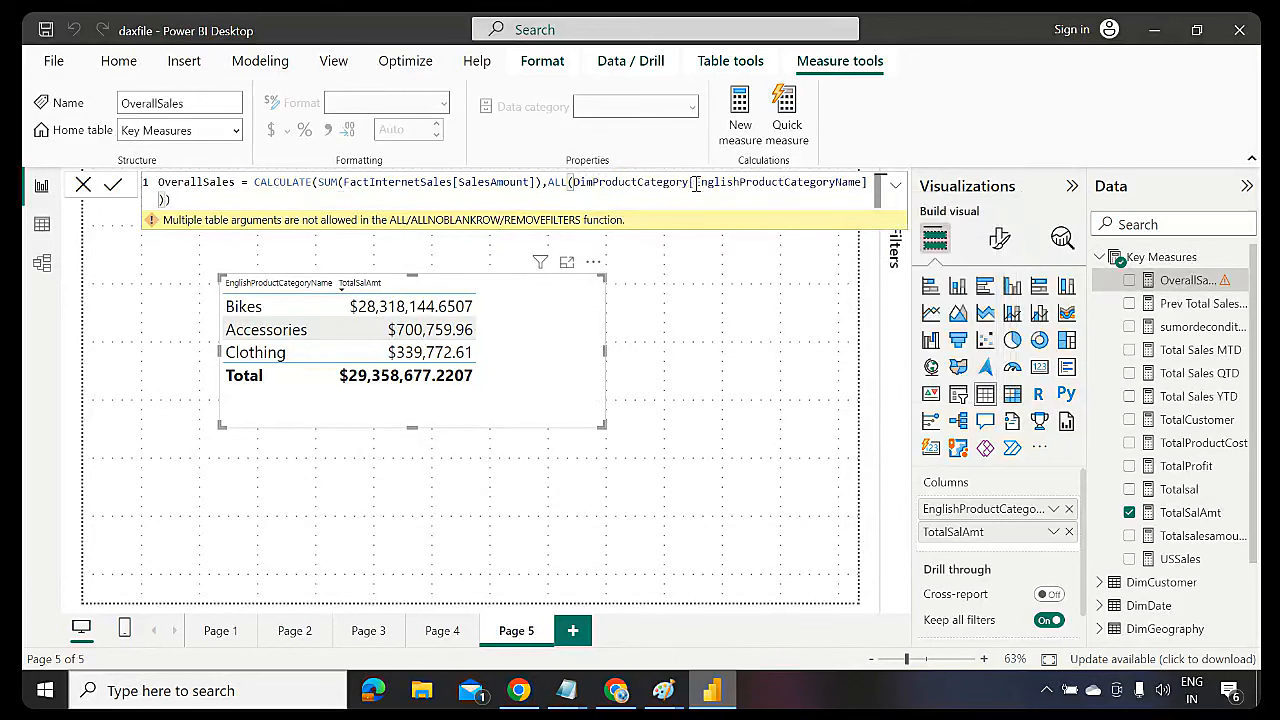
click(298, 201)
key(BackSpace)
text())
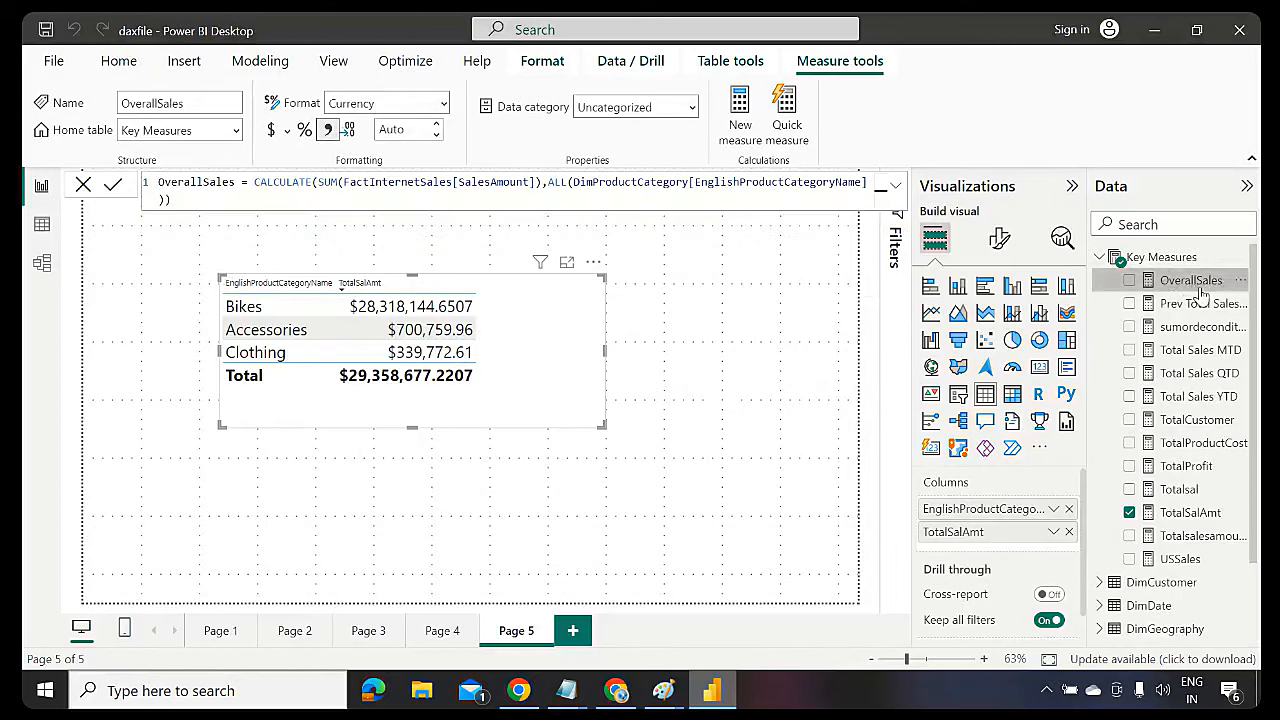
Add the OverallSales column to the category table and enlarge the table so all rows show
drag(1190, 280, 588, 366)
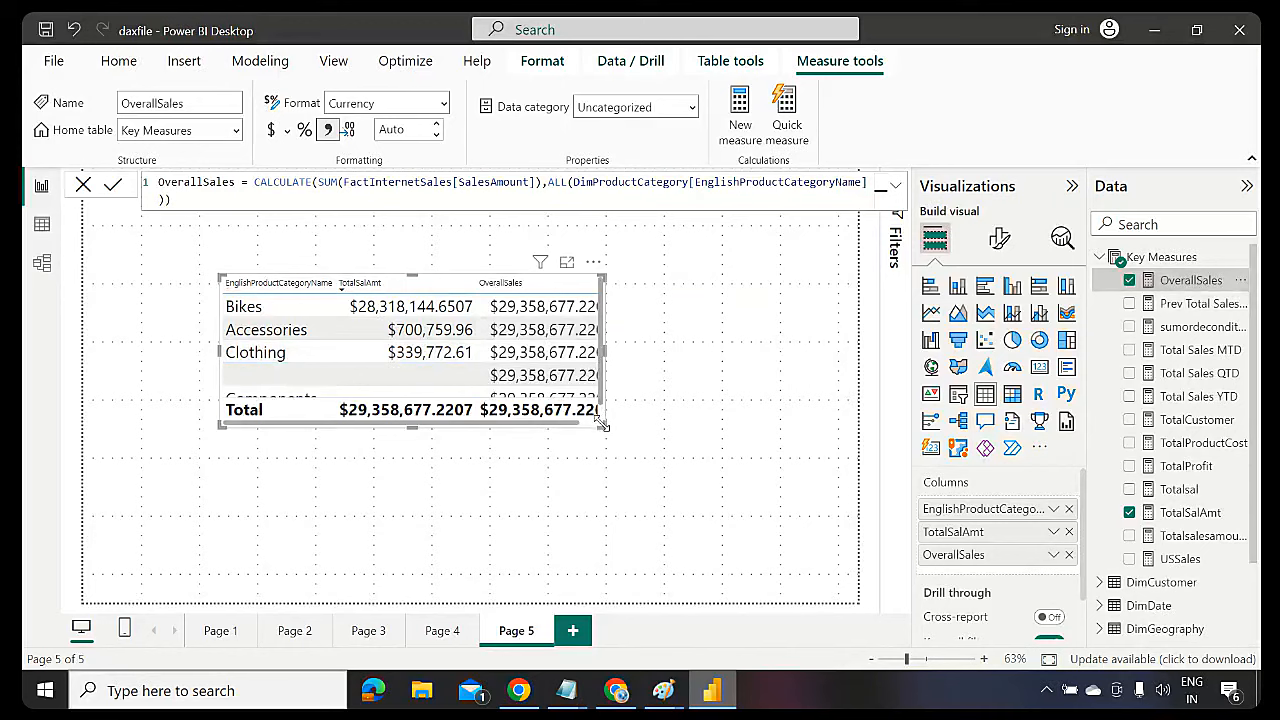
drag(603, 426, 740, 494)
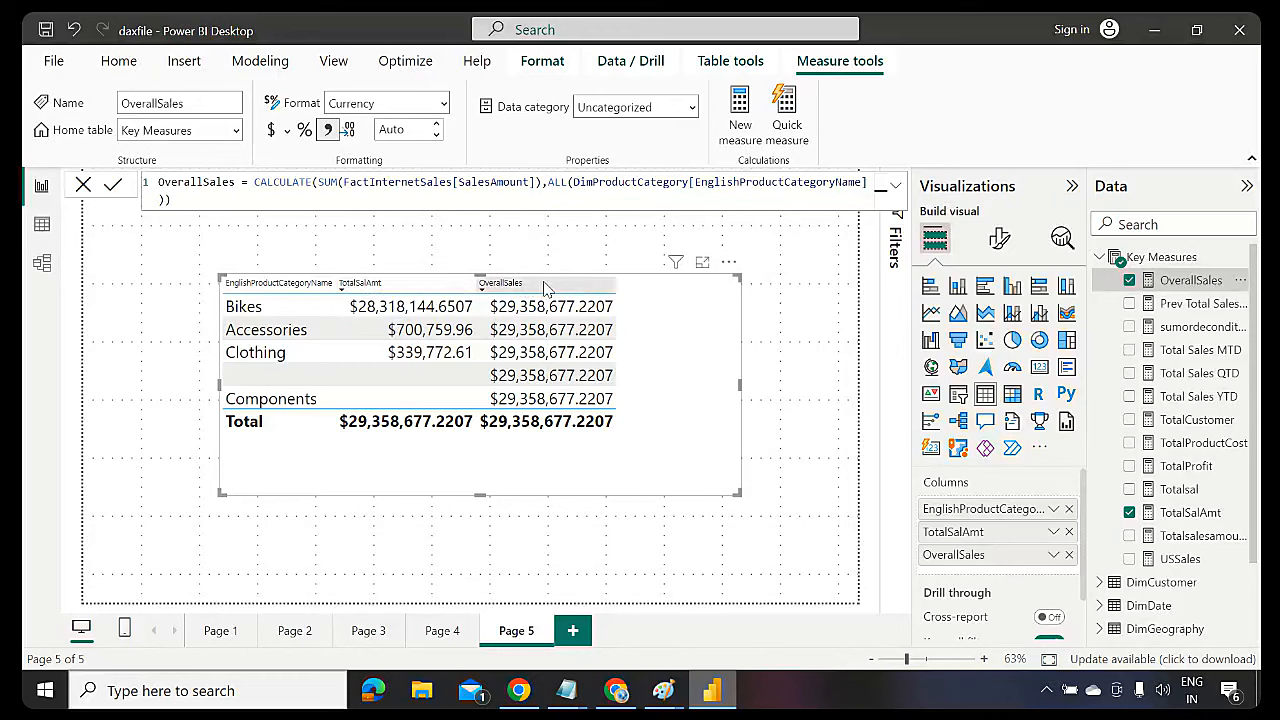
click(1163, 258)
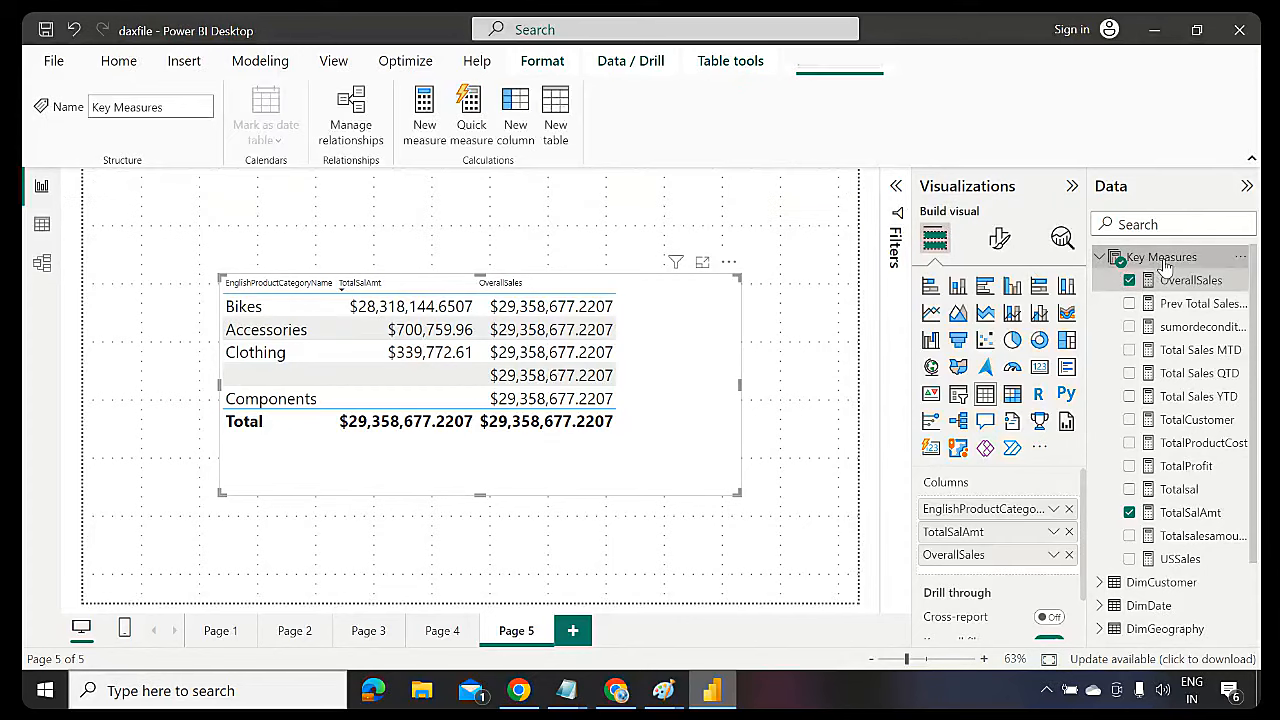
Create a Key Measures measure %sales = [TotalSalAmt]/[OverallSales]* using autocomplete
click(420, 136)
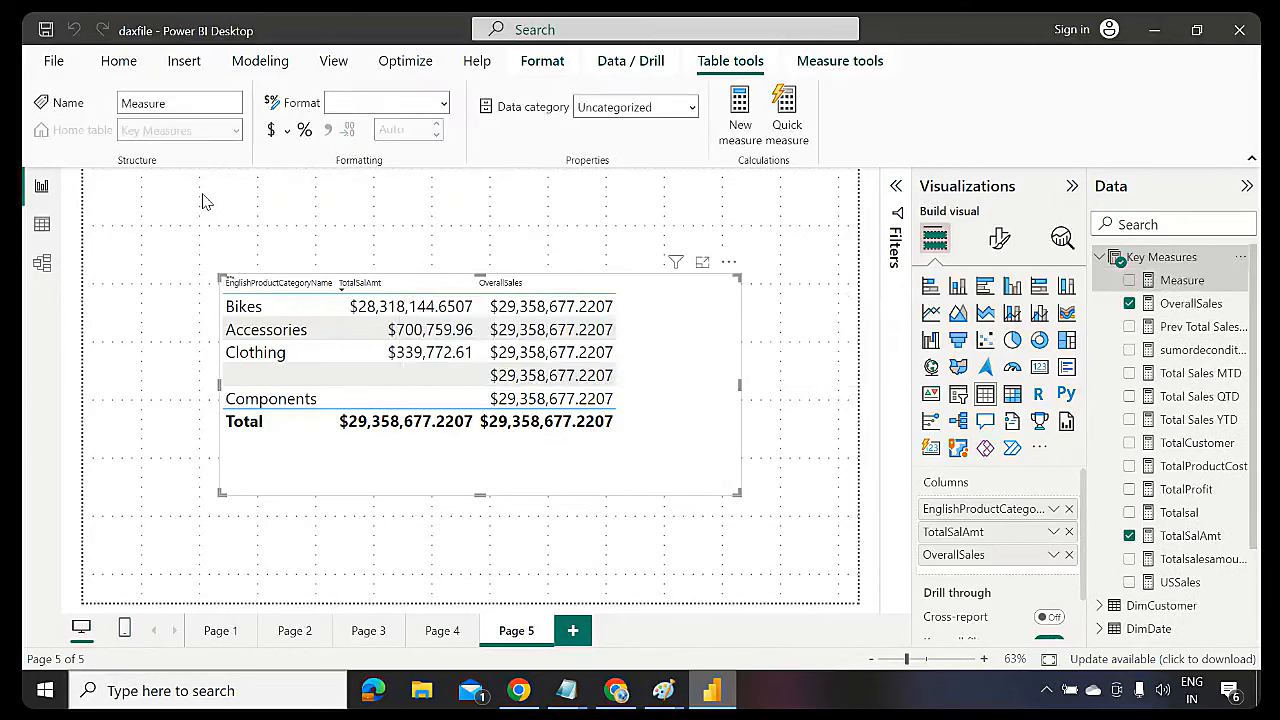
click(205, 185)
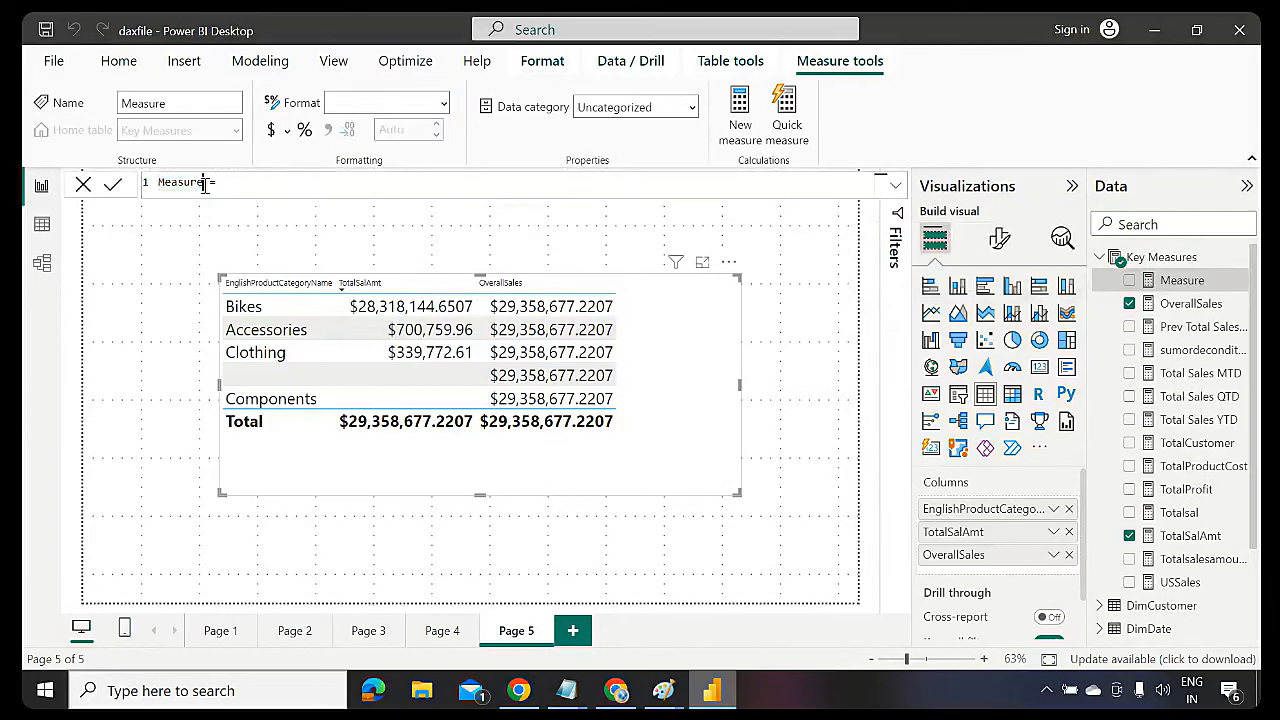
key(BackSpace)
key(BackSpace)
key(BackSpace)
key(BackSpace)
text(%sales = tot)
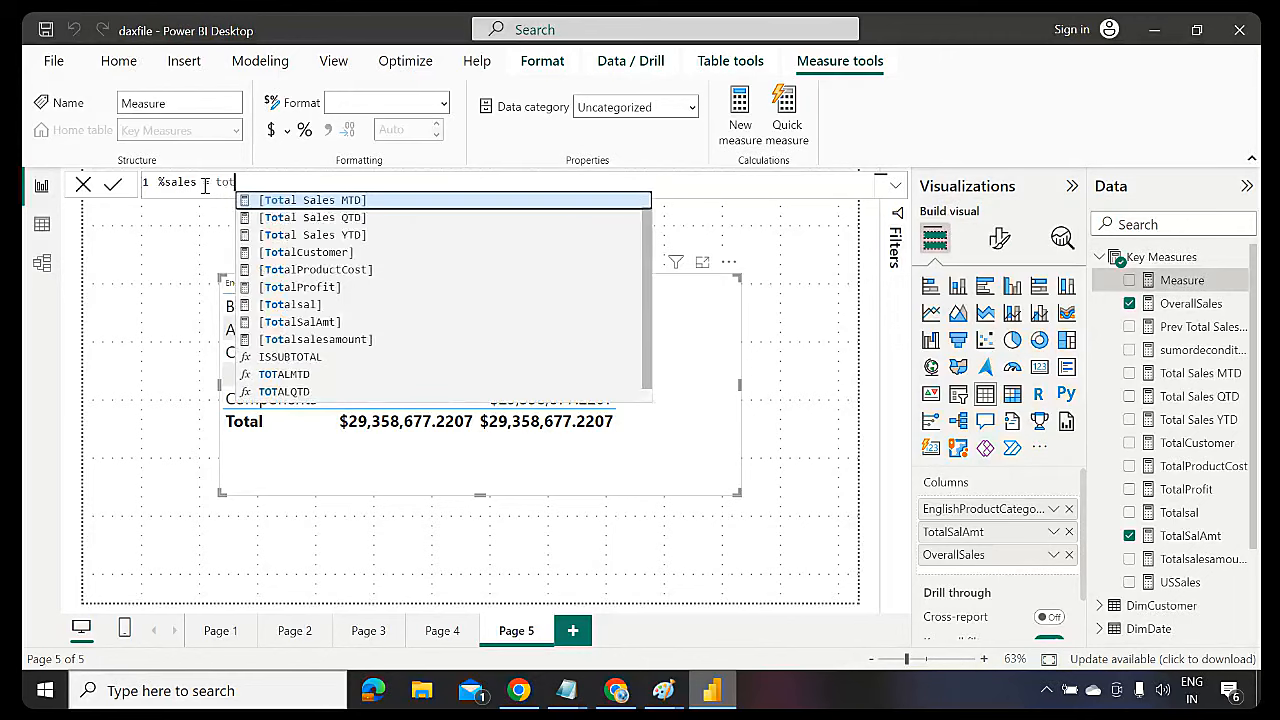
text(as)
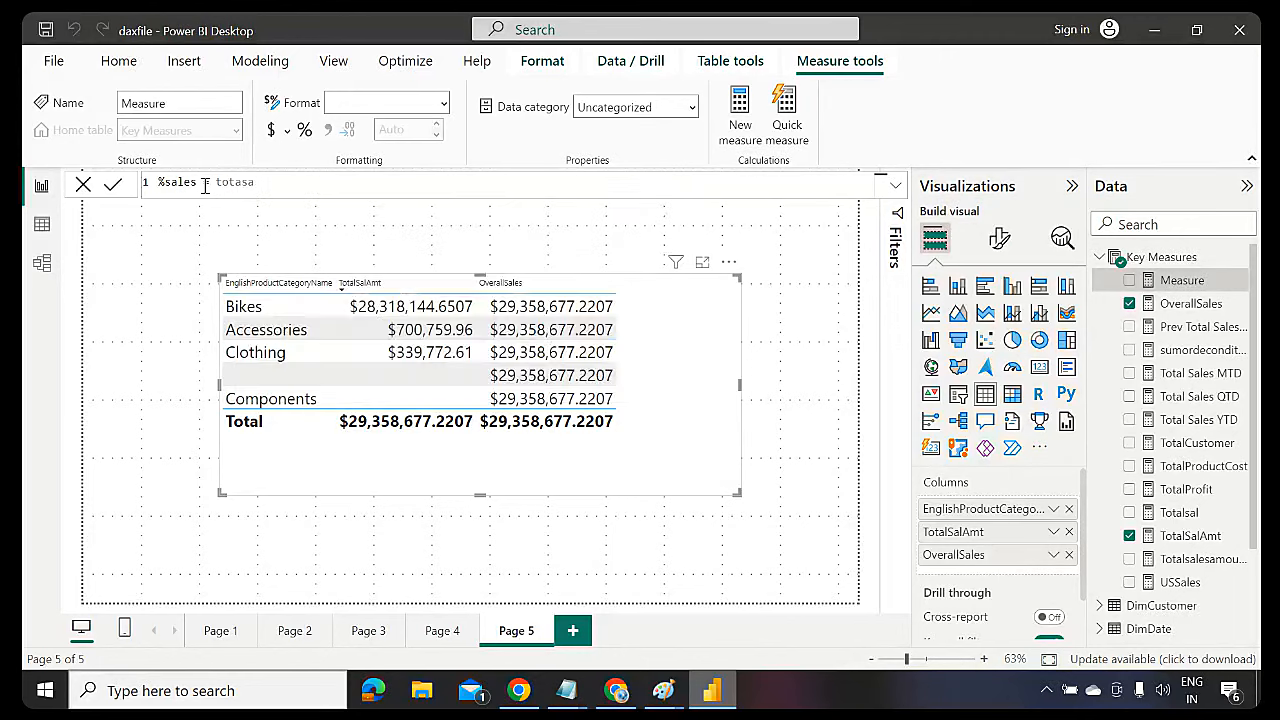
key(BackSpace)
text(lsal)
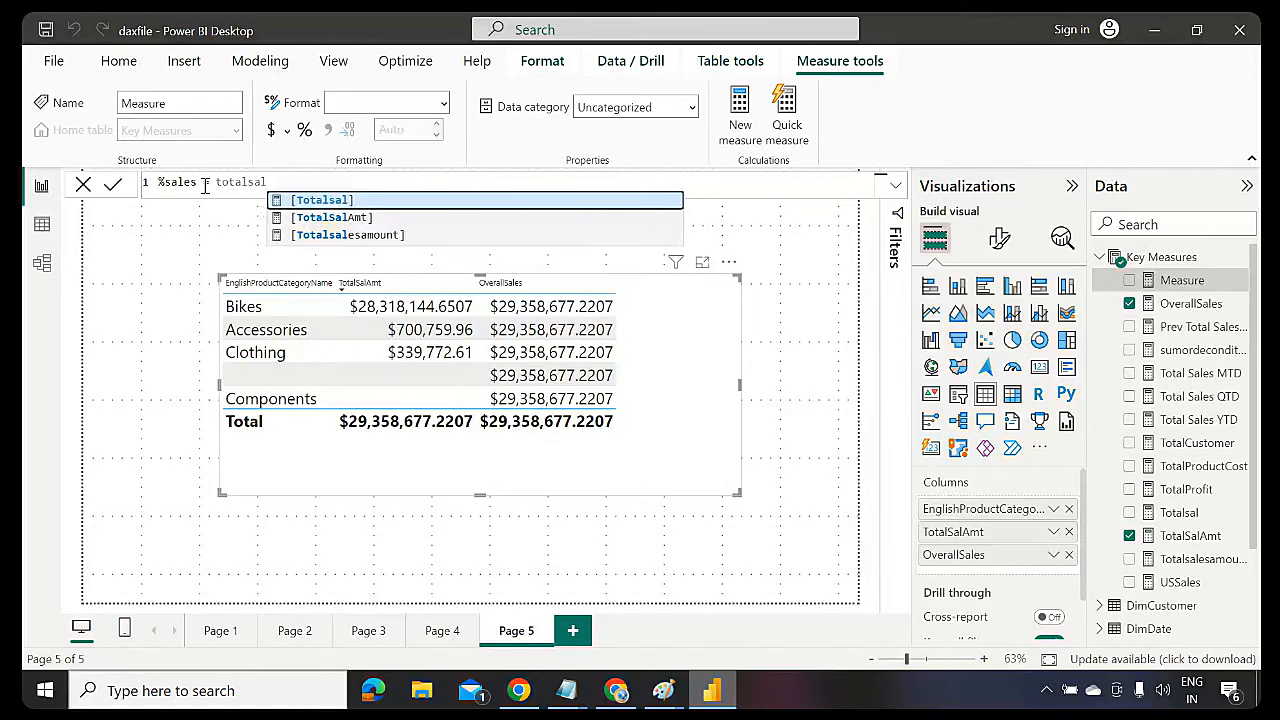
key(Tab)
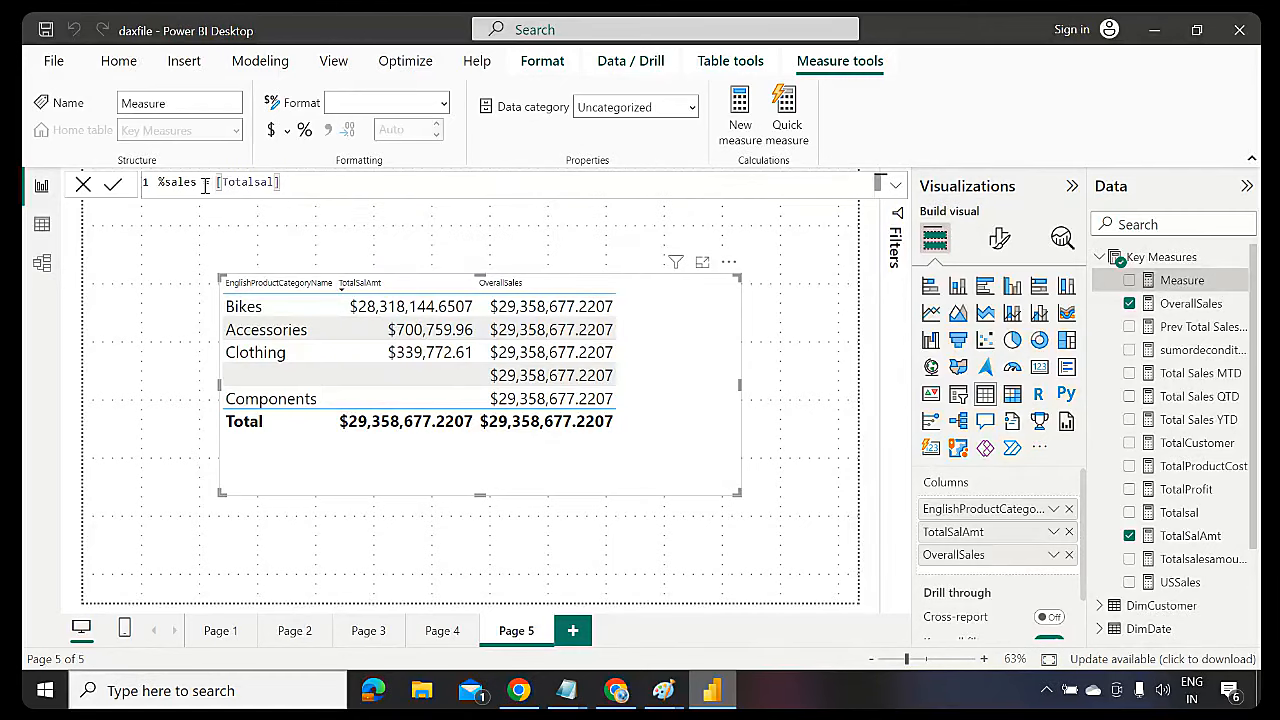
key(BackSpace)
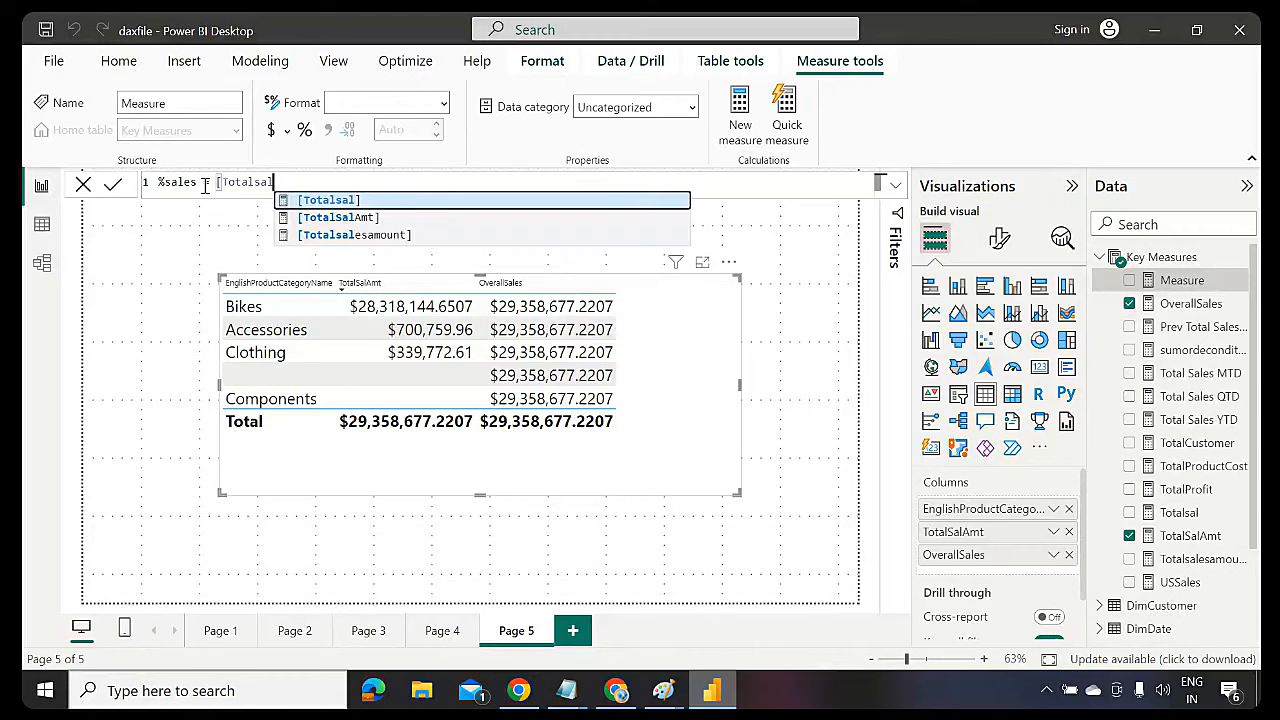
key(Down)
key(Tab)
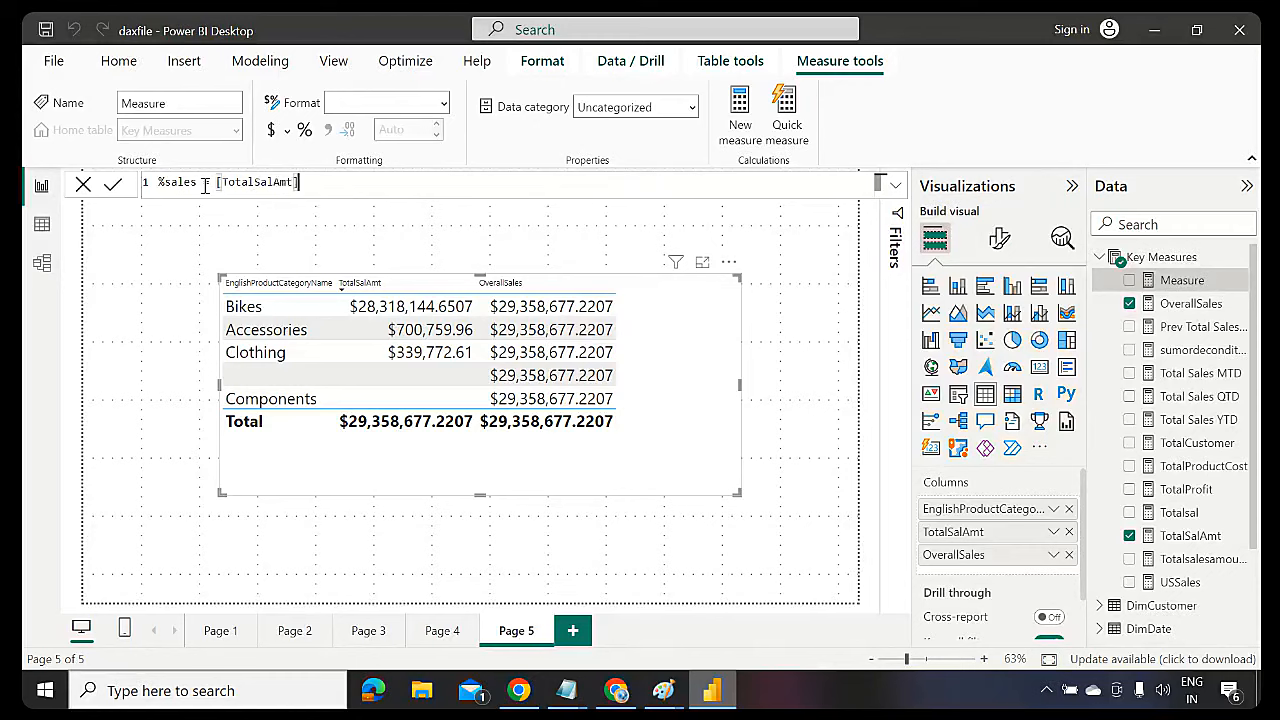
text(/overall)
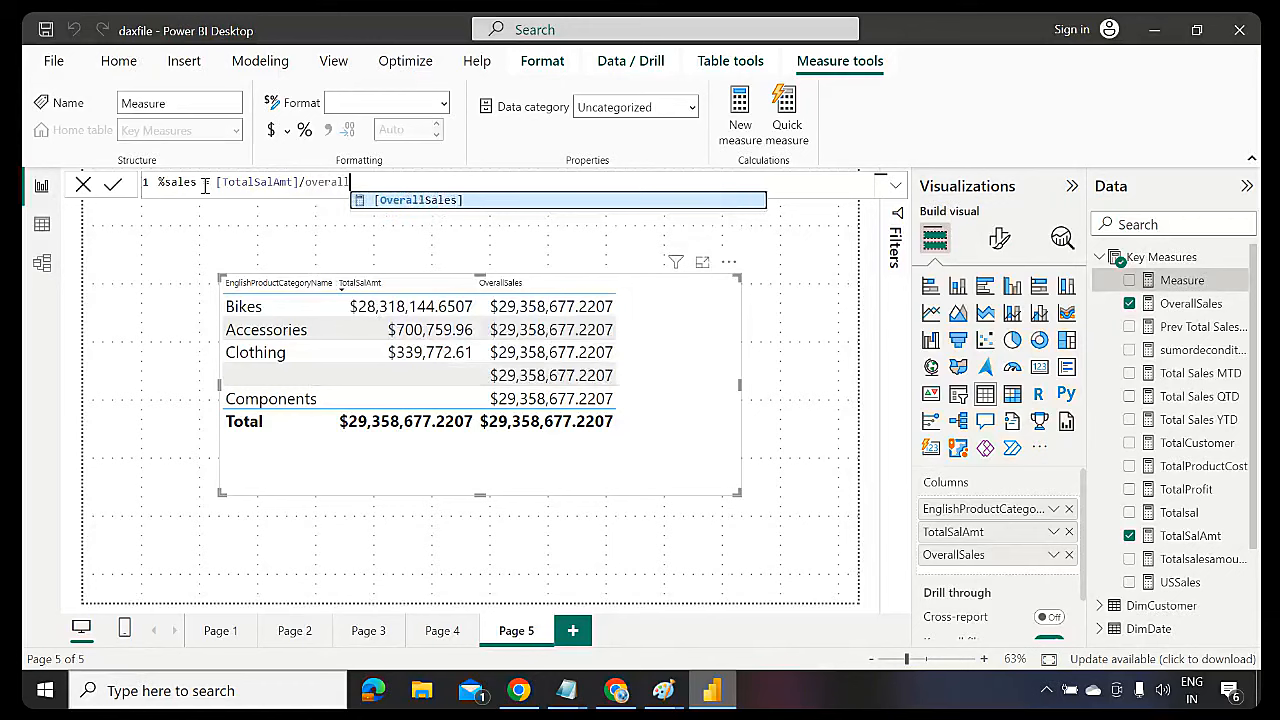
key(Tab)
text(*)
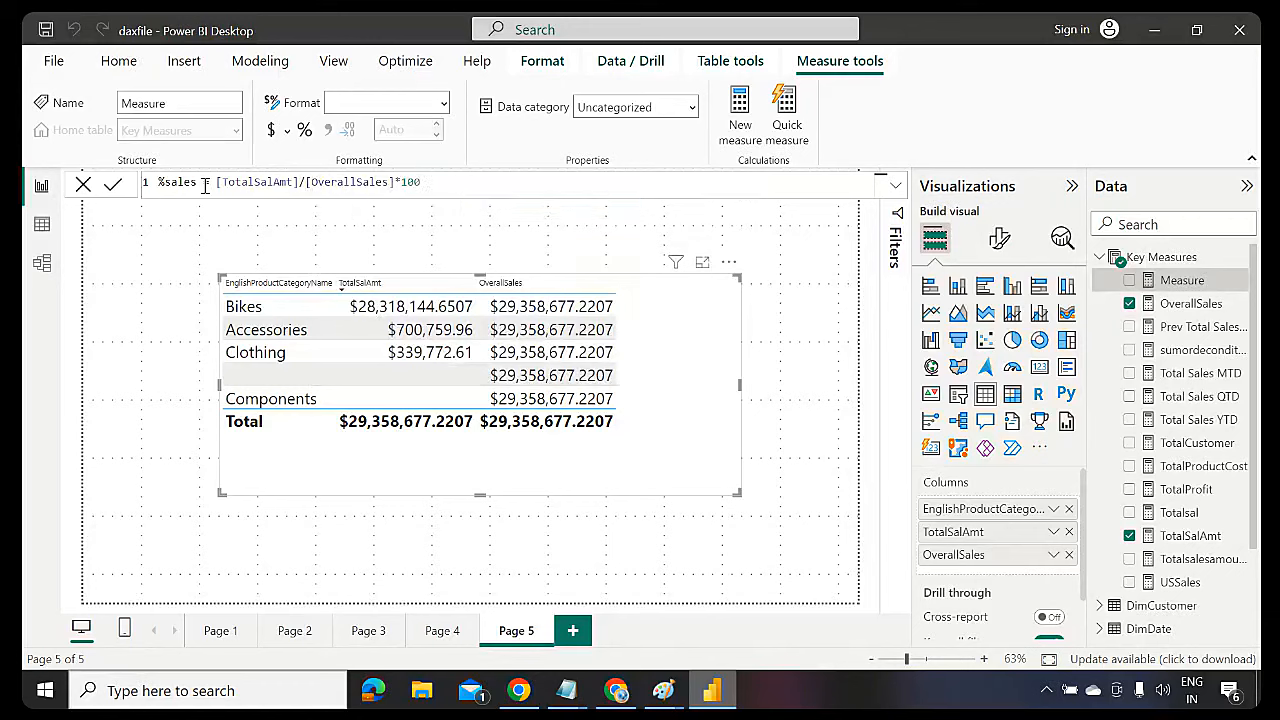
Review the TotalSalAmt and OverallSales references and commit %sales = [TotalSalAmt]/[OverallSales]*100
drag(298, 182, 215, 182)
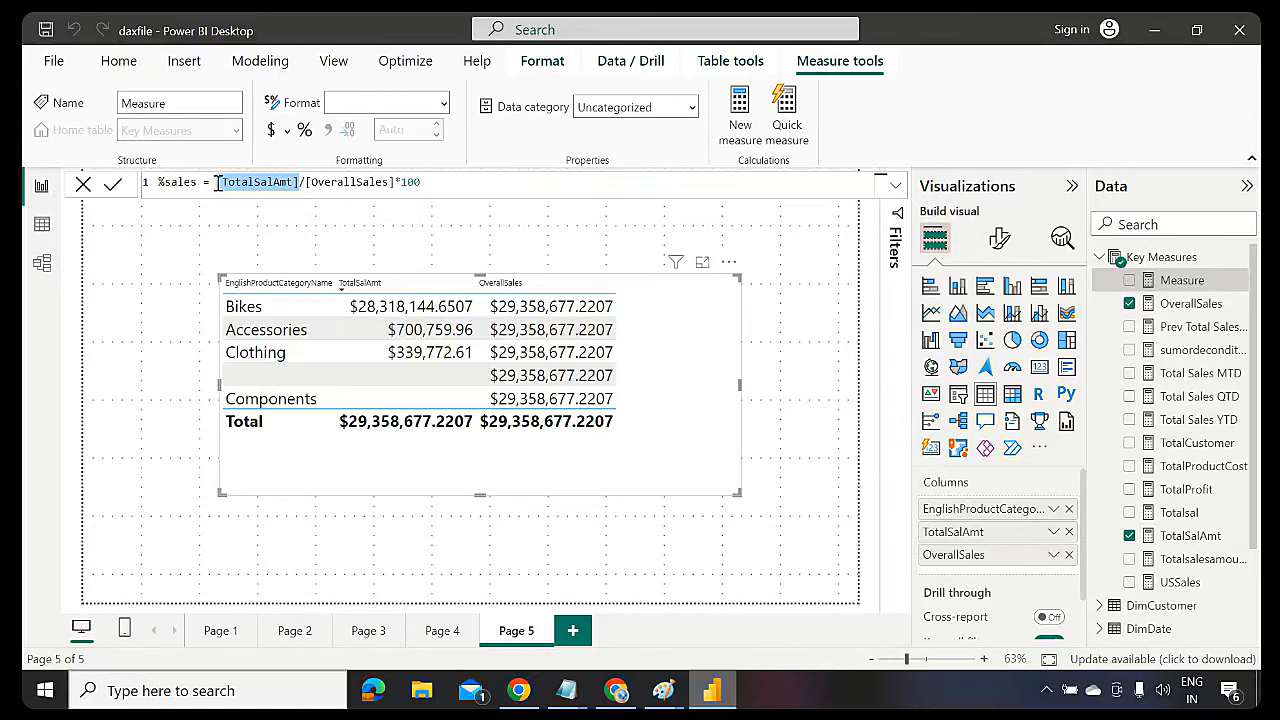
double_click(350, 186)
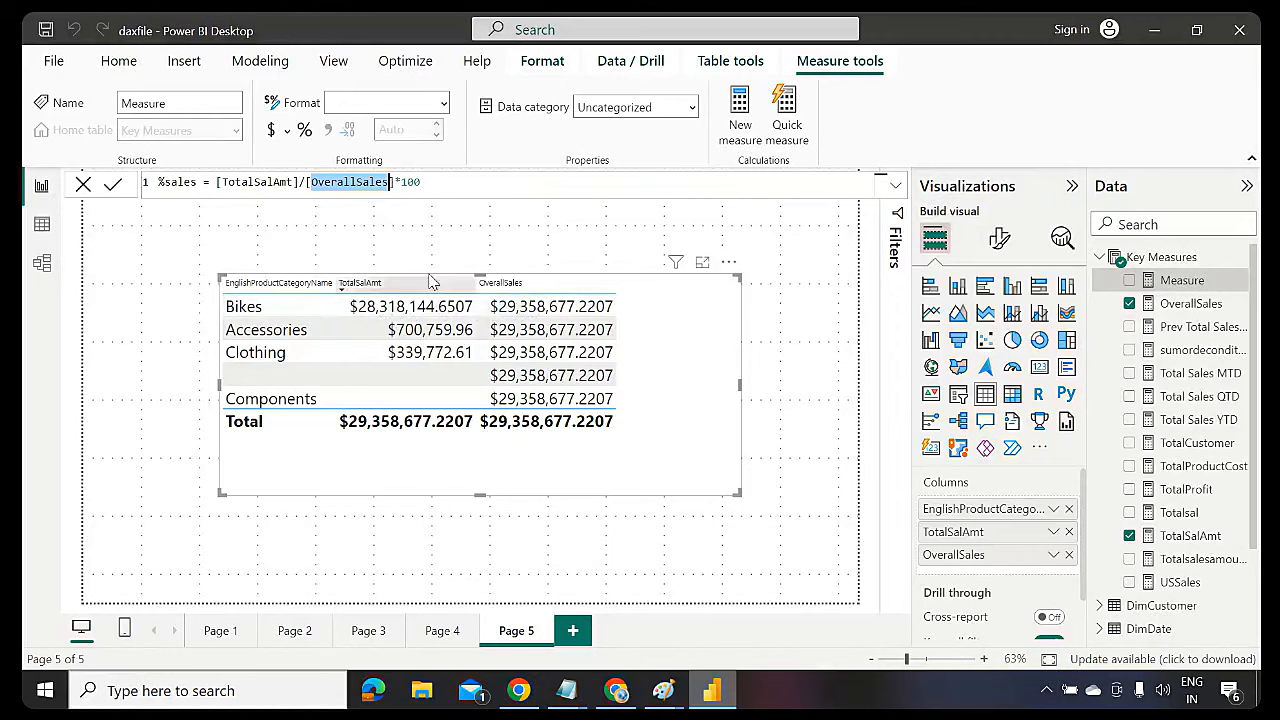
click(437, 182)
drag(259, 193, 160, 182)
click(524, 187)
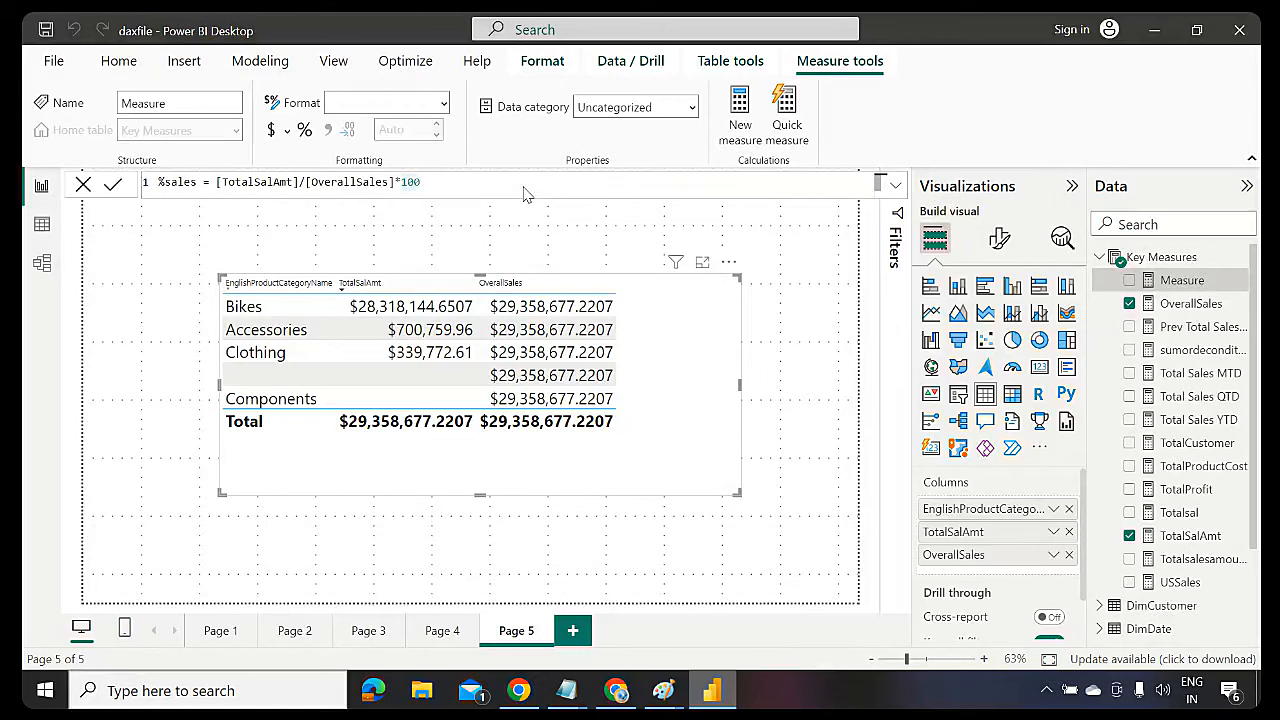
key(Return)
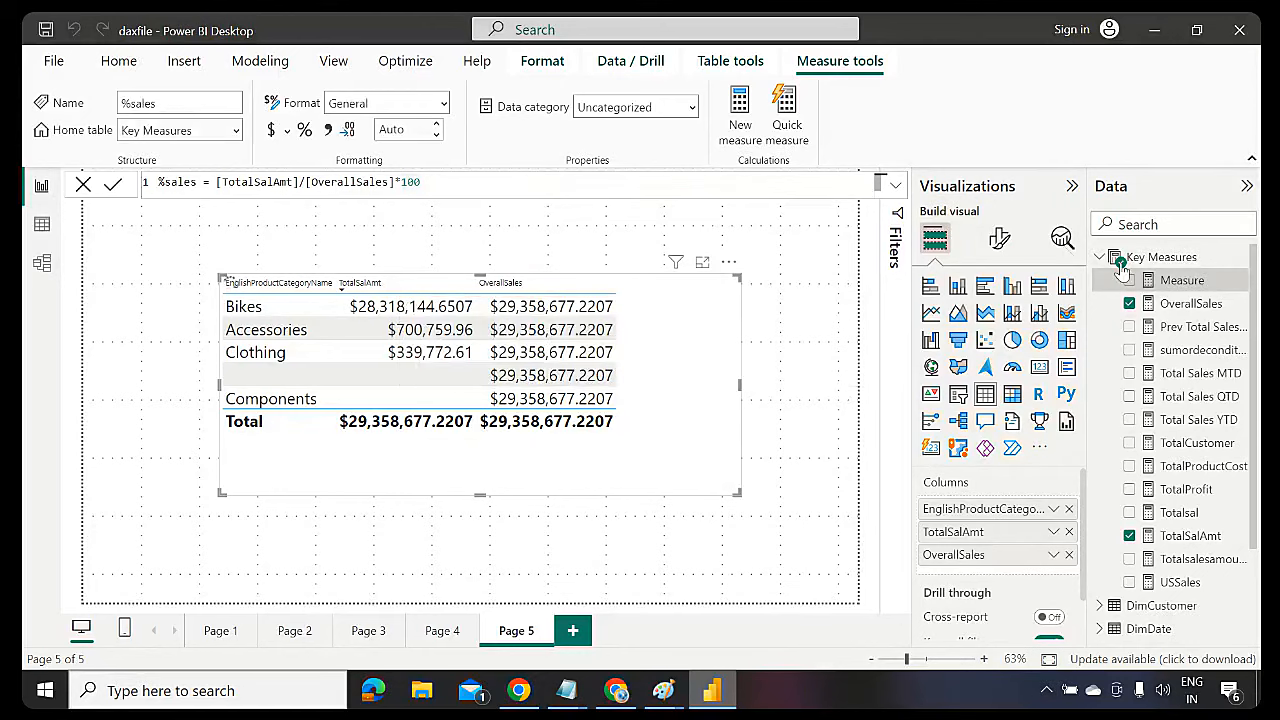
Add %sales to the category table and enlarge it: Bikes 96.46, Accessories 2.39, Clothing 1.16
drag(1176, 281, 724, 373)
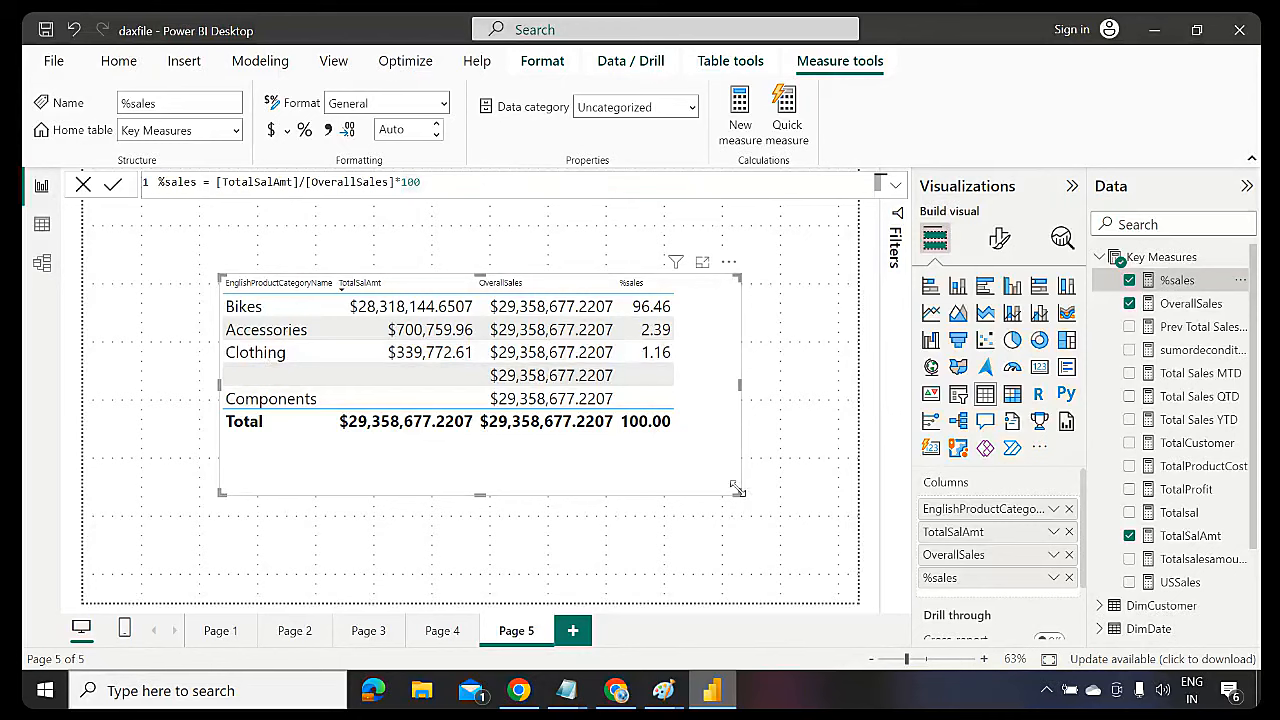
drag(738, 489, 708, 515)
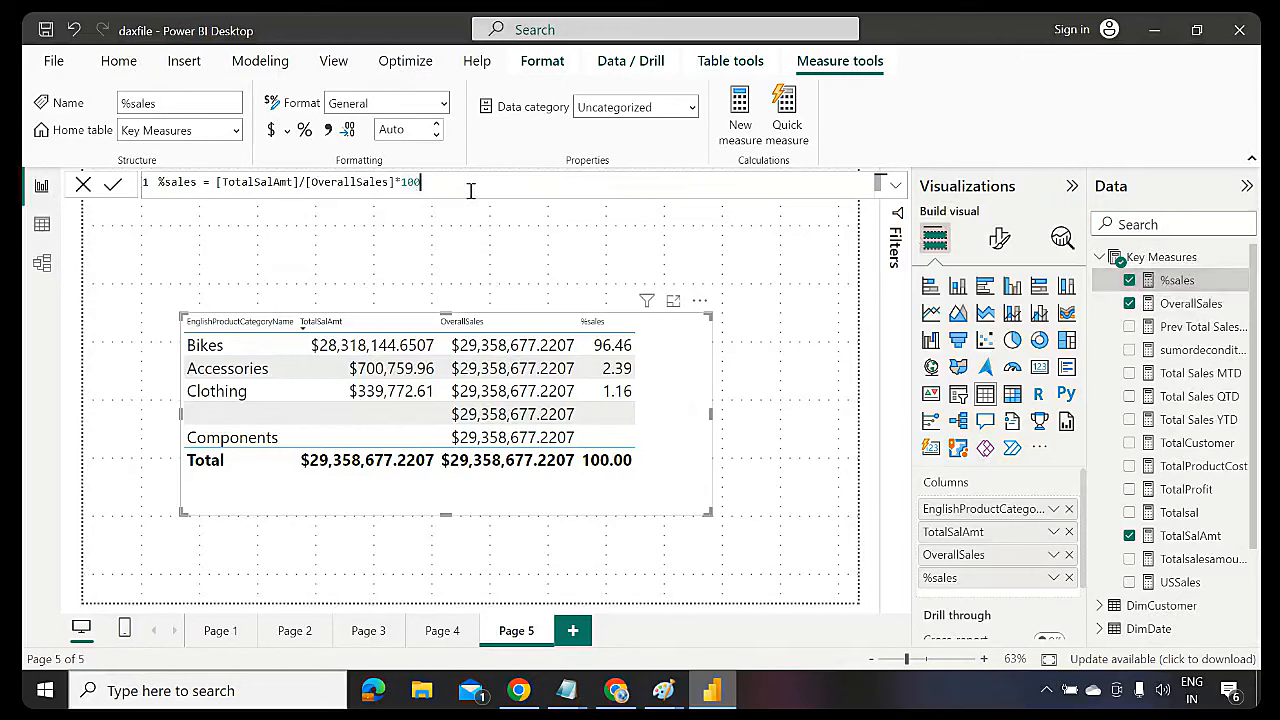
Remove the *100 from %sales and format it as Percentage, giving Bikes 96.46% and total 100.00%
key(BackSpace)
key(BackSpace)
key(BackSpace)
key(BackSpace)
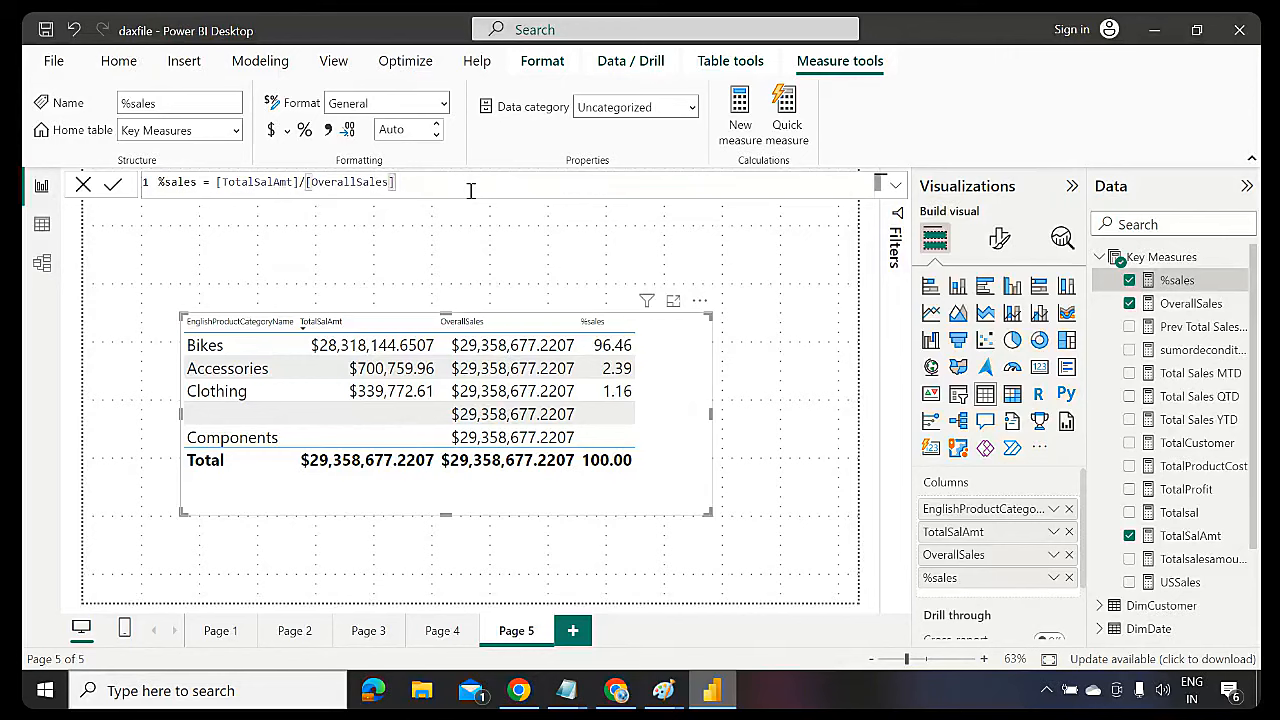
key(Return)
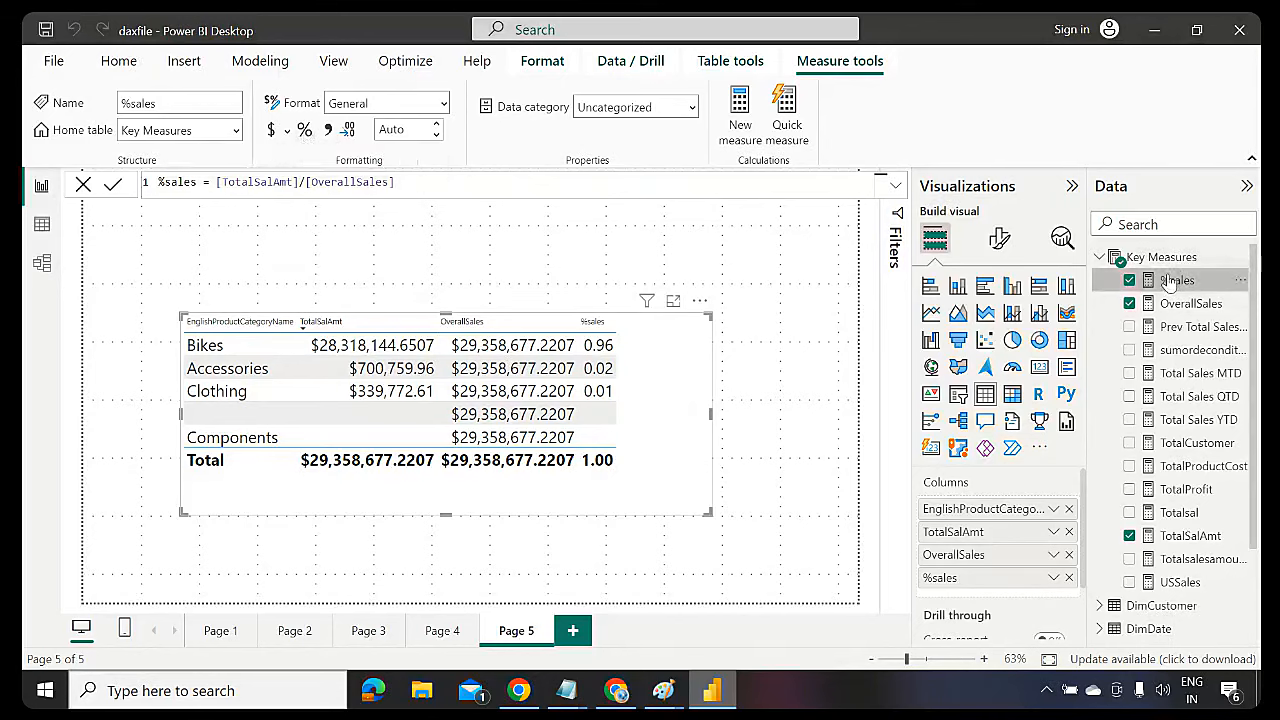
click(305, 130)
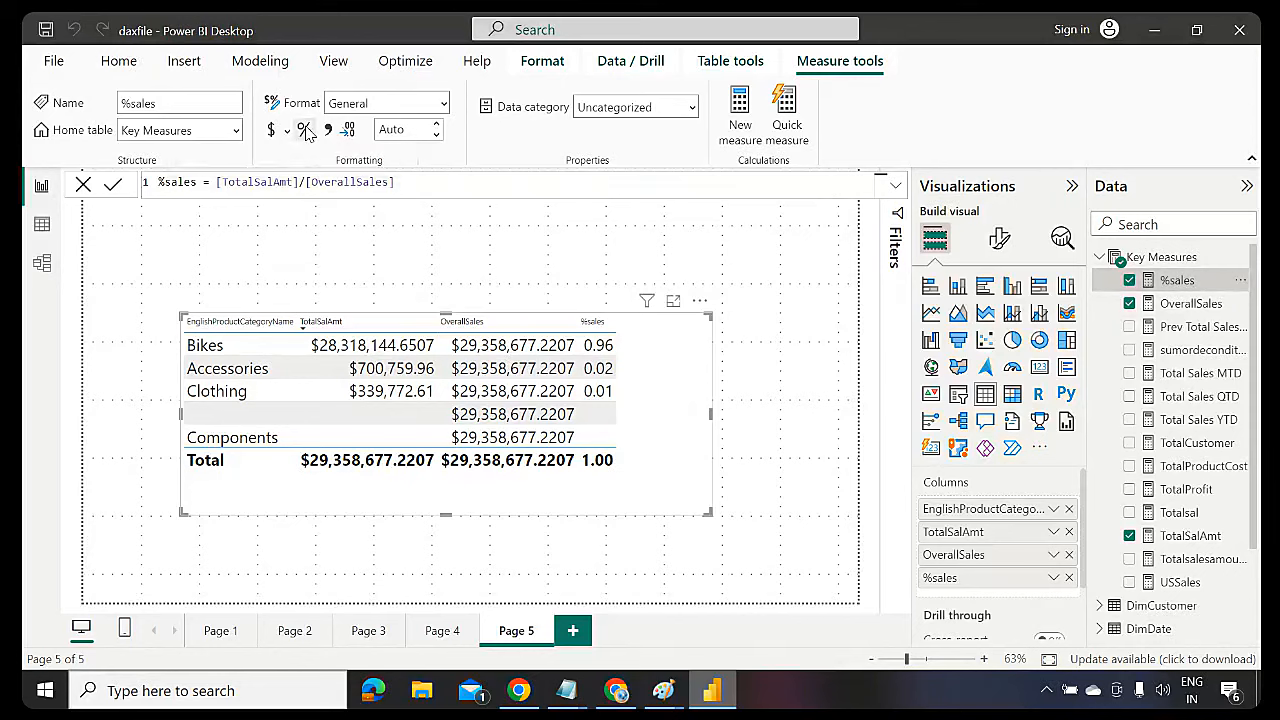
click(306, 132)
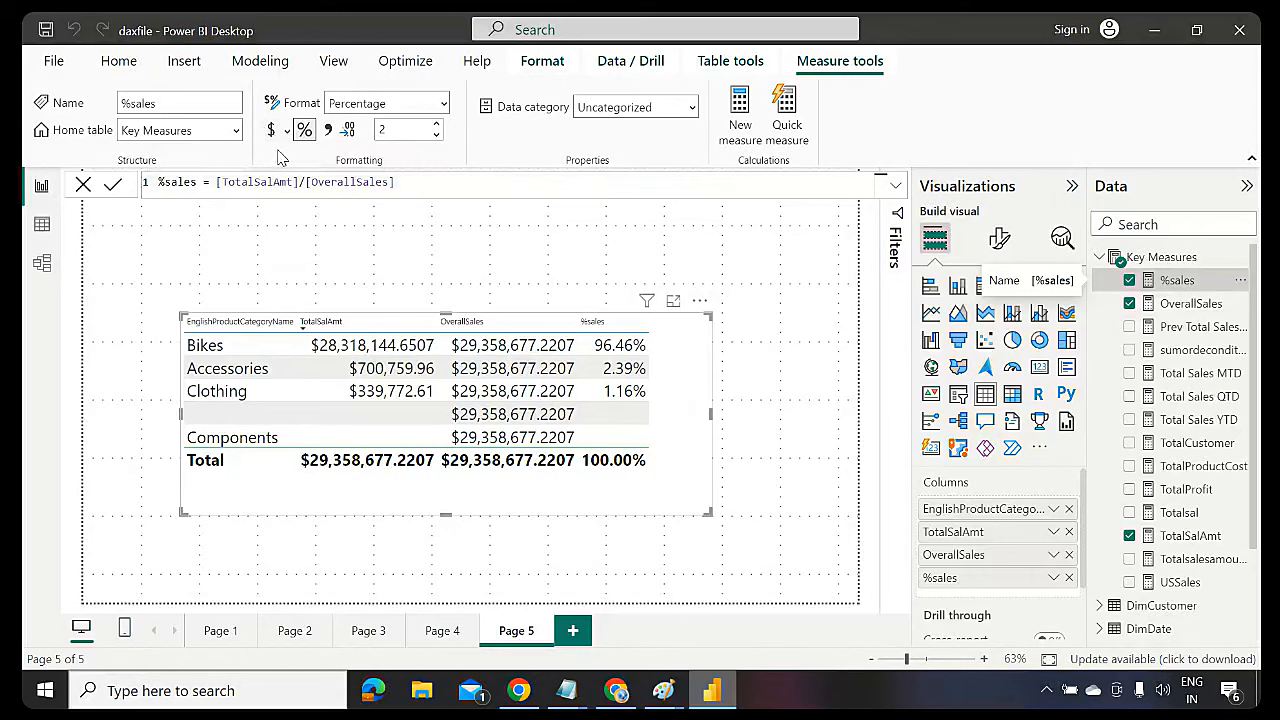
Sort the table by OverallSales, give OverallSales 2 decimal places, and narrow the table visual
click(484, 325)
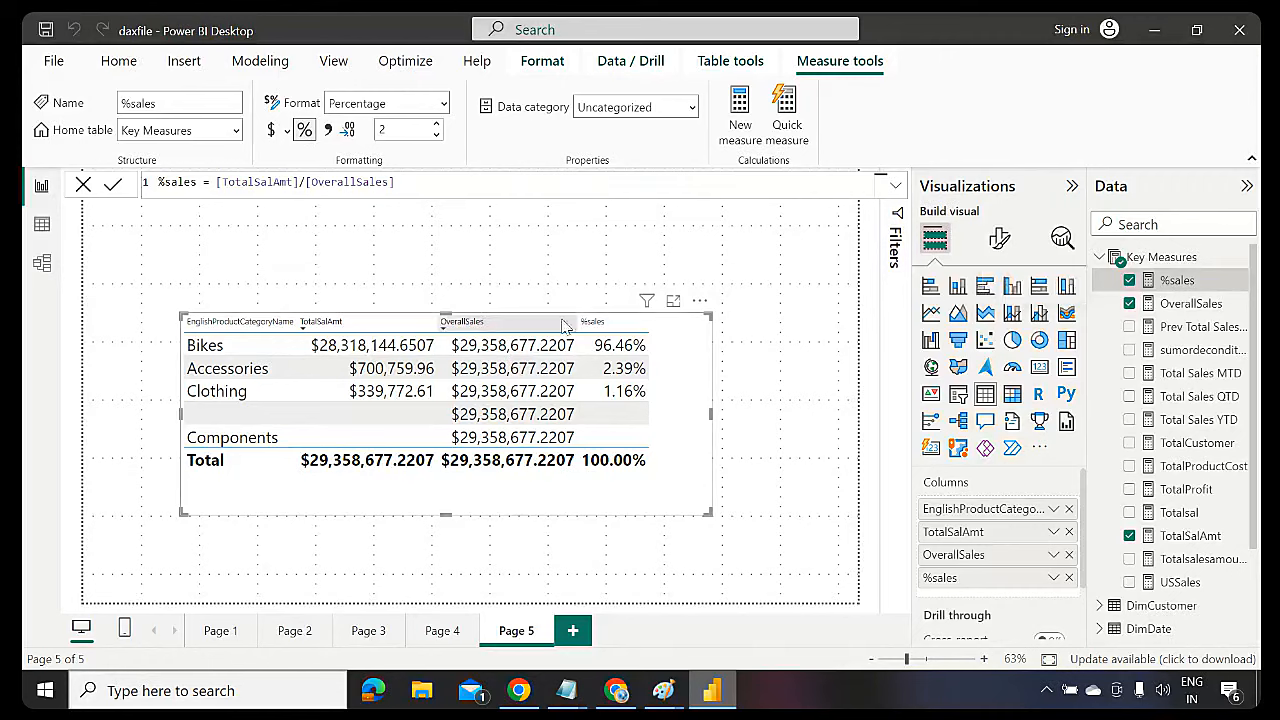
click(1190, 305)
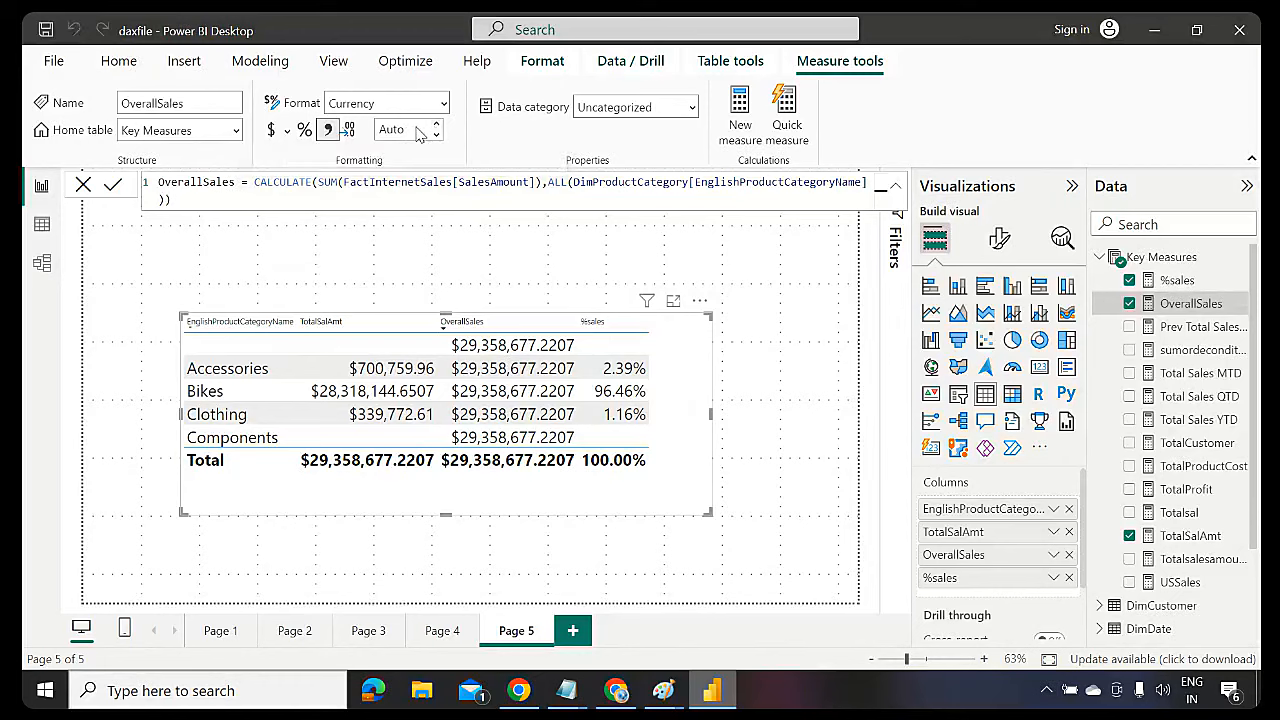
click(420, 130)
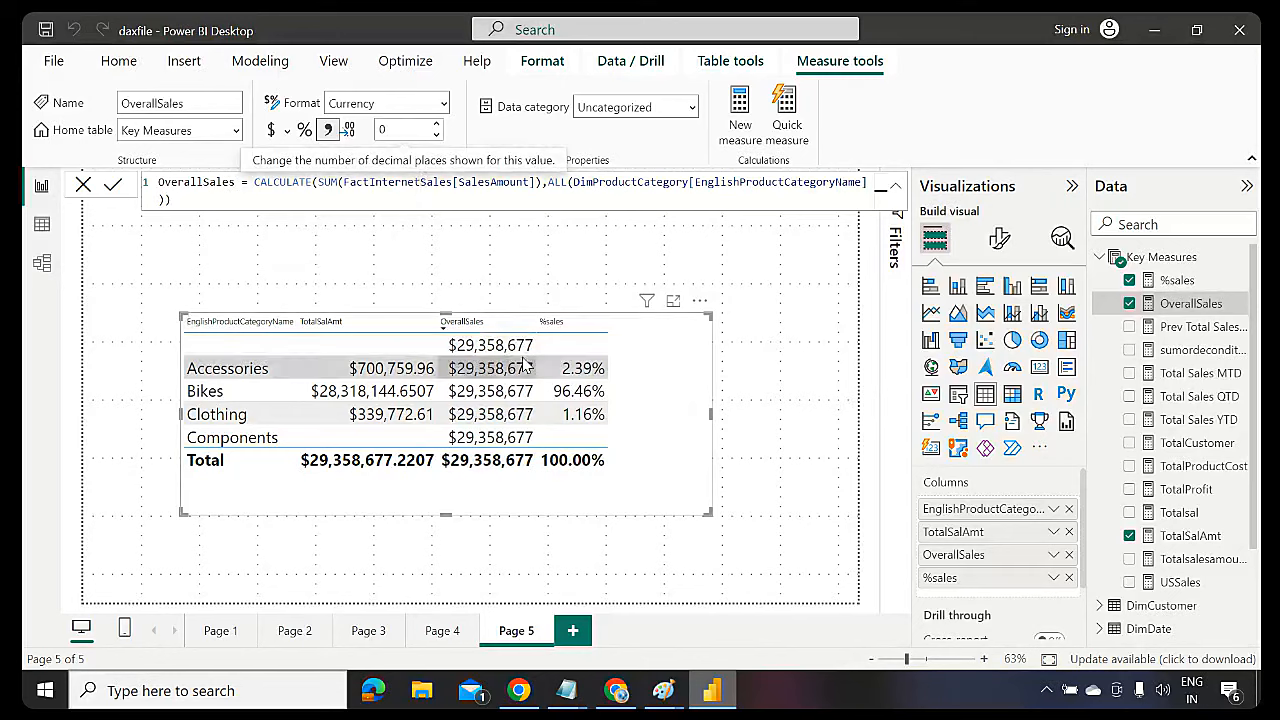
double_click(396, 131)
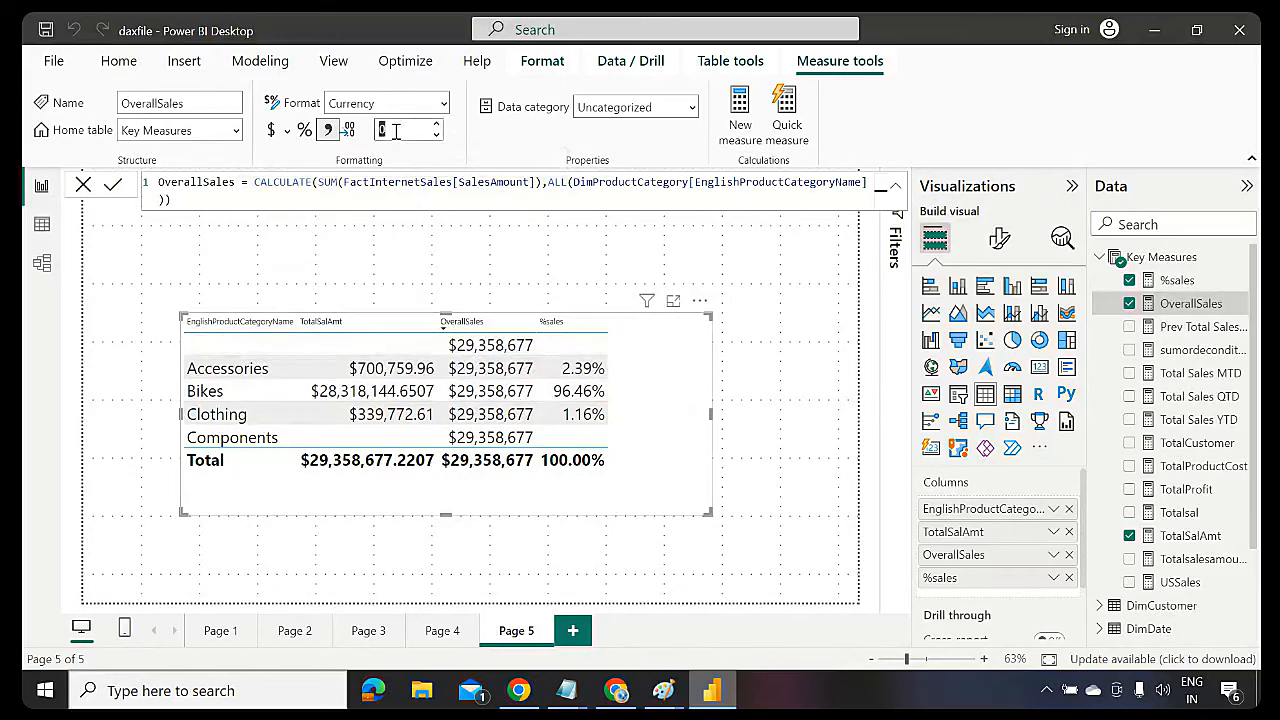
text(2)
click(694, 453)
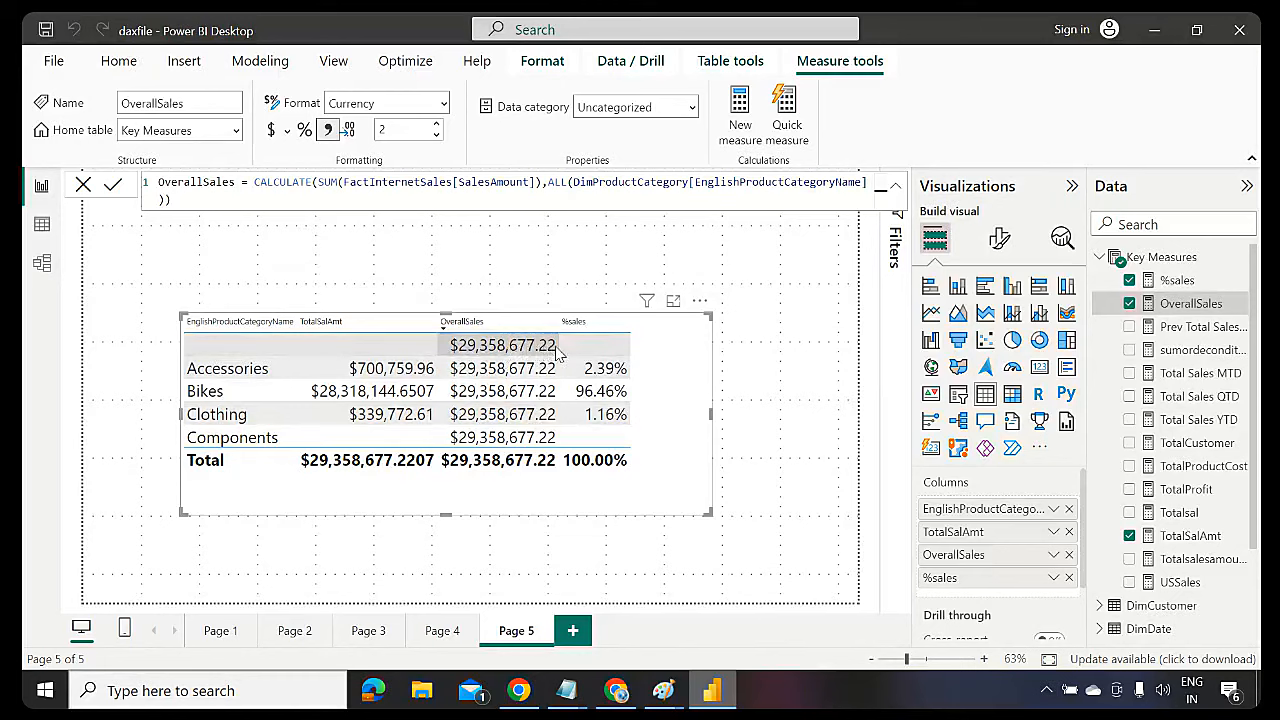
drag(709, 513, 658, 458)
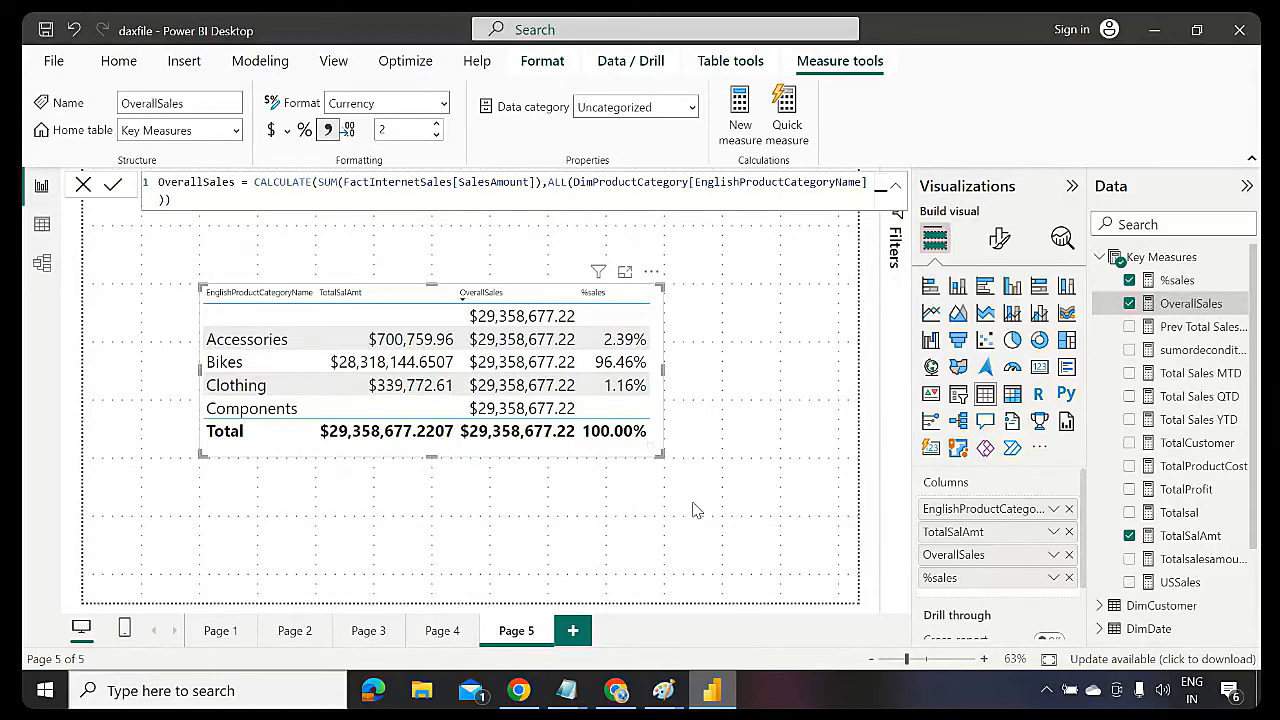
click(697, 510)
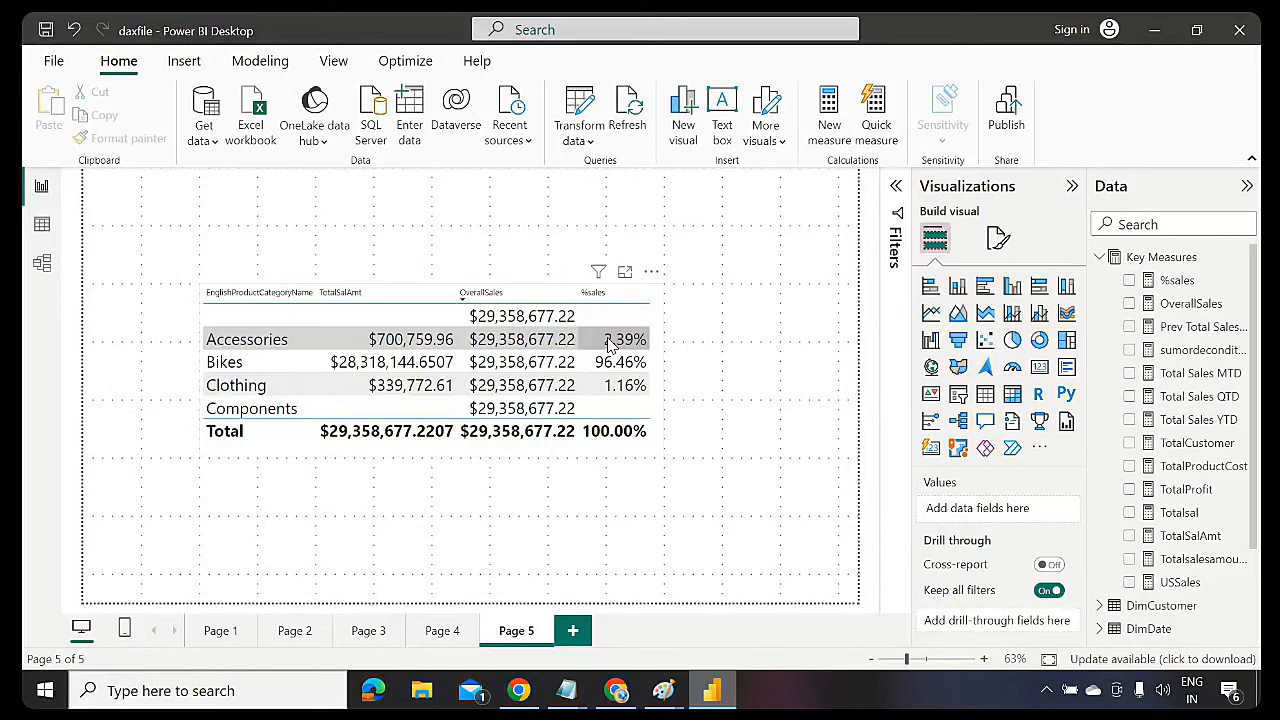
Copy the category sales table and paste it onto the new Page 6
click(630, 456)
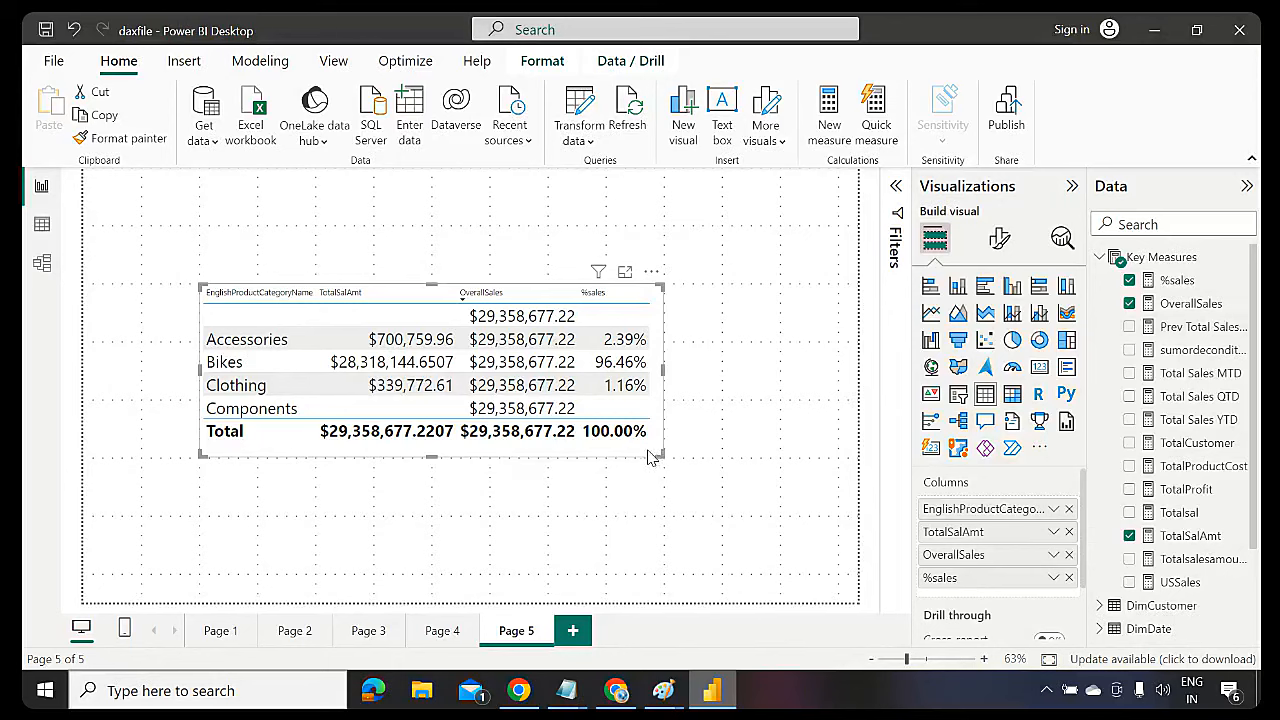
key(ctrl+c)
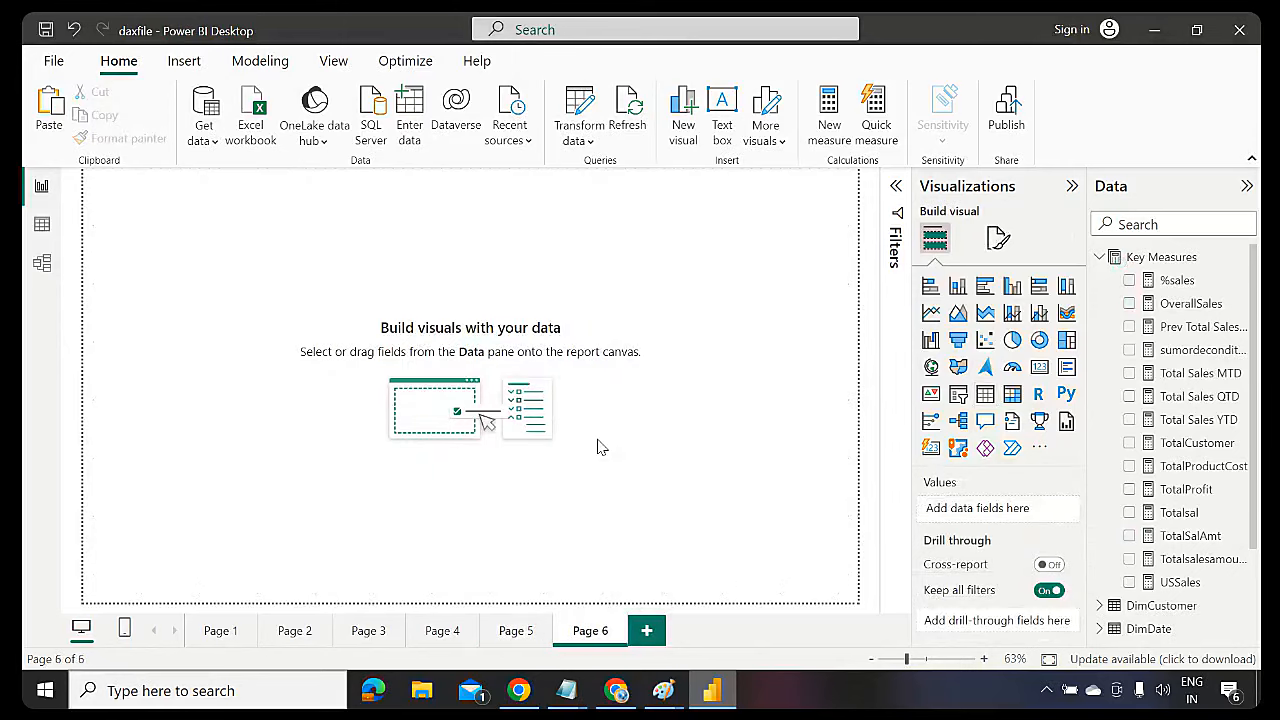
key(ctrl+v)
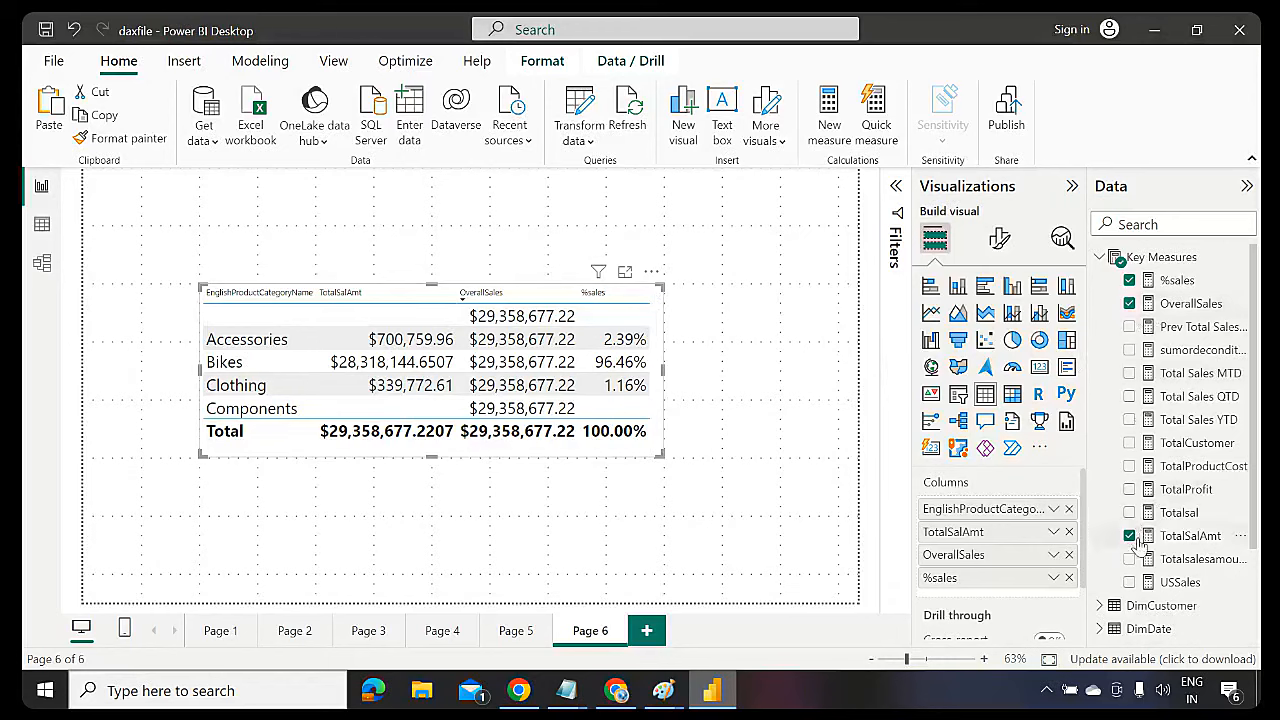
Remove %sales and OverallSales from the Page 6 table and sort it by TotalSalAmt
click(1131, 283)
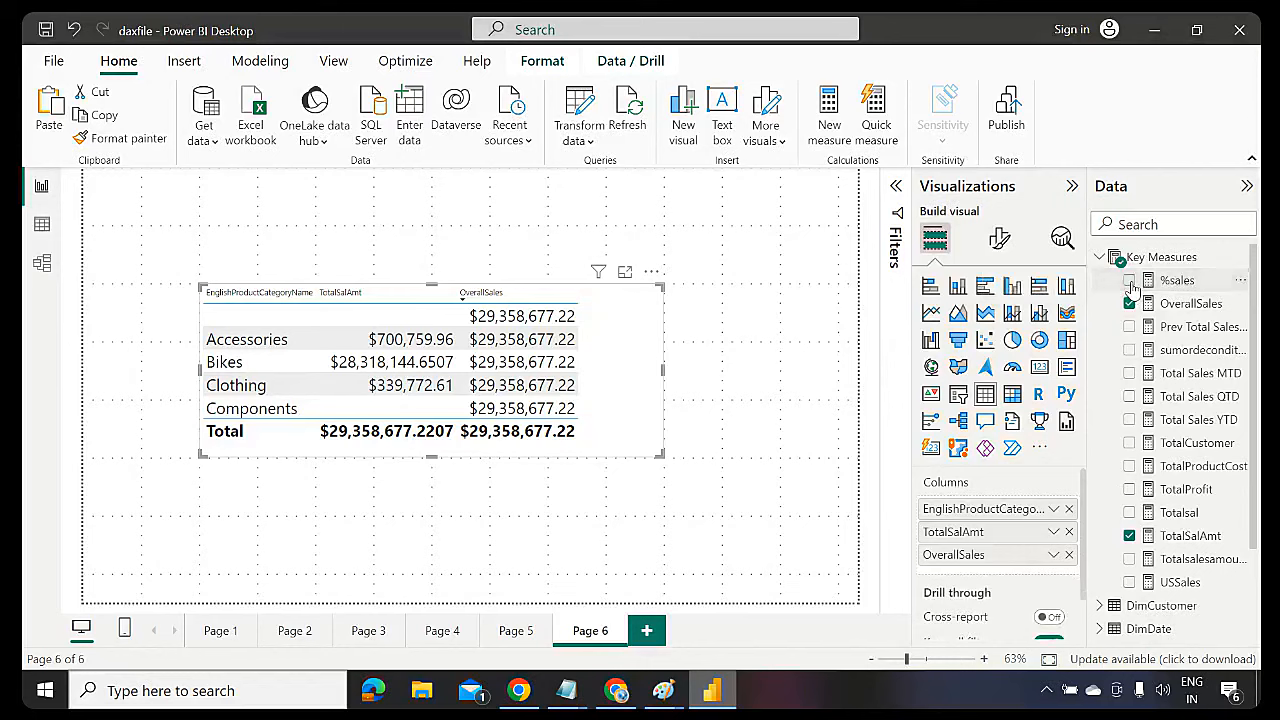
click(1130, 304)
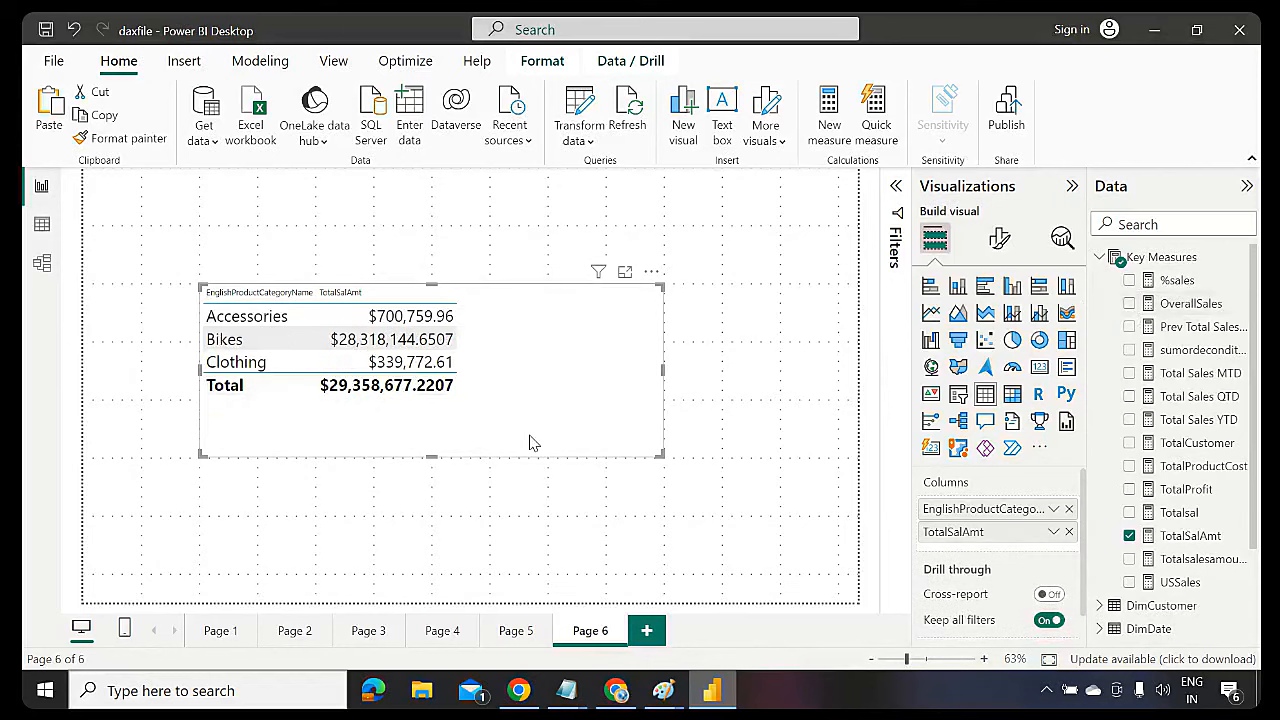
drag(533, 443, 523, 385)
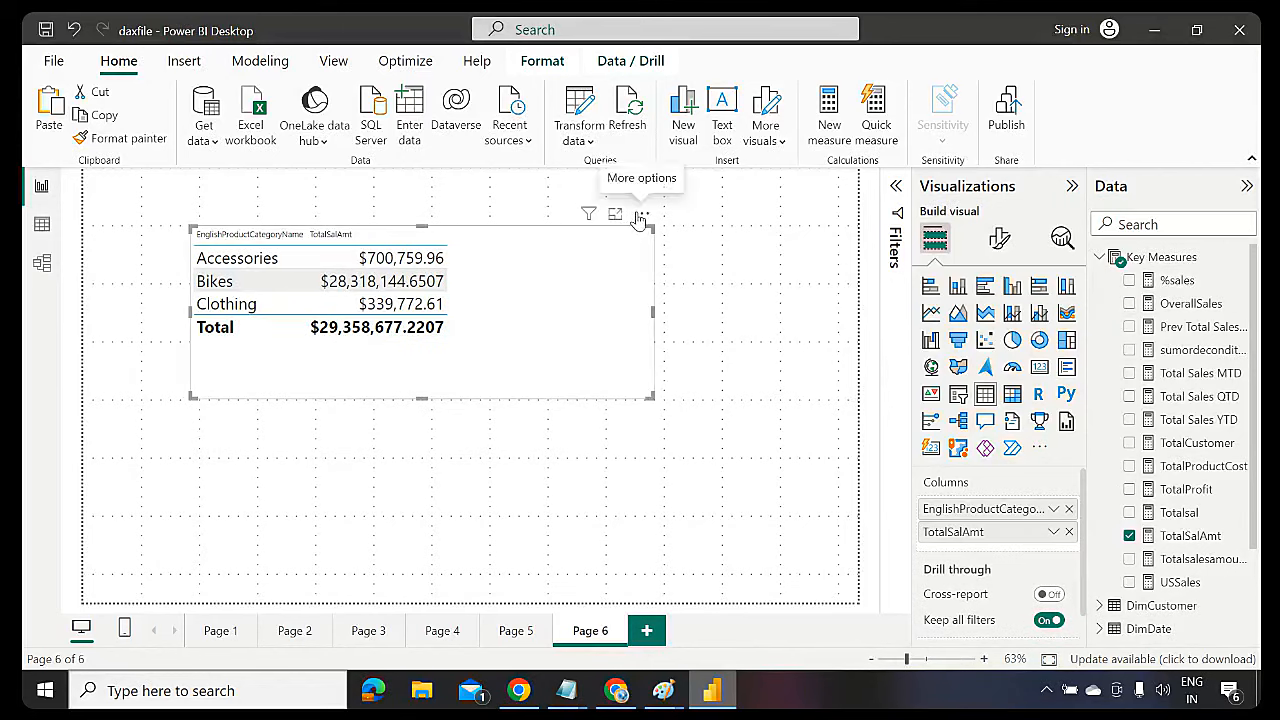
click(640, 217)
mouse_move(760, 400)
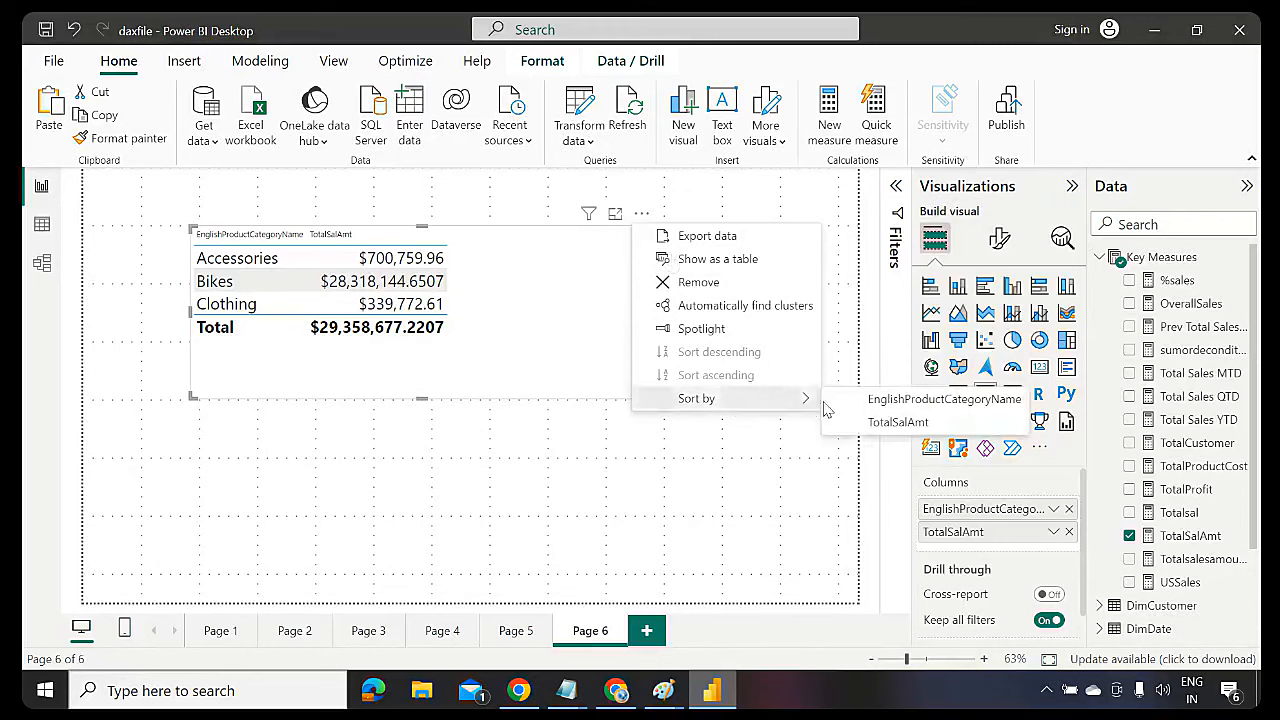
click(896, 421)
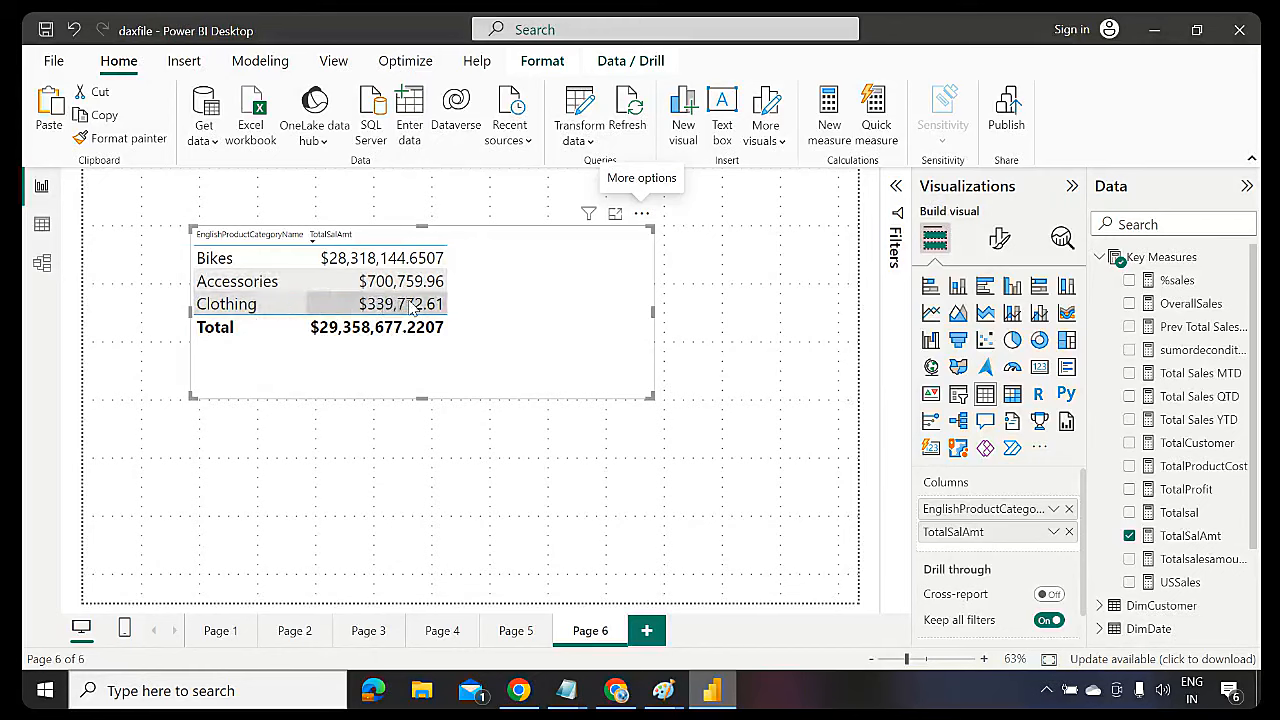
Resize the table visual to fit the category and TotalSalAmt columns
drag(648, 393, 507, 367)
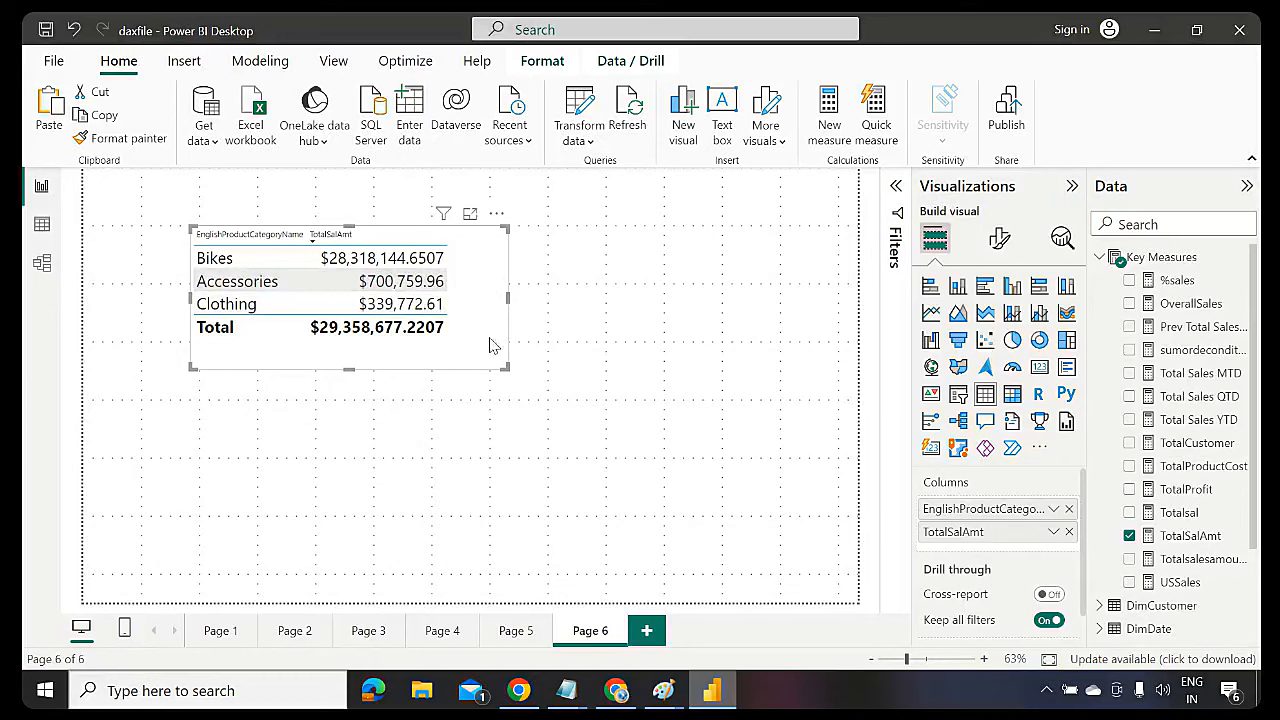
mouse_move(507, 367)
mouse_down()
mouse_move(464, 352)
mouse_move(487, 366)
mouse_up()
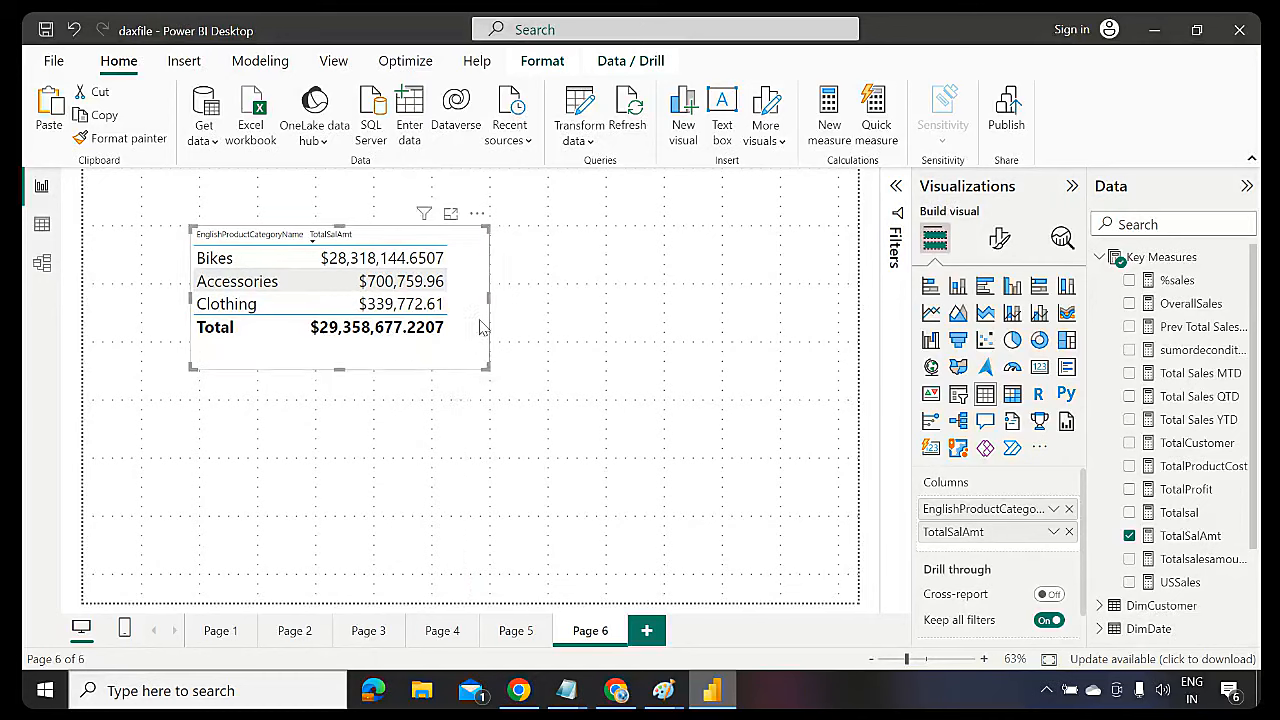
drag(487, 298, 548, 306)
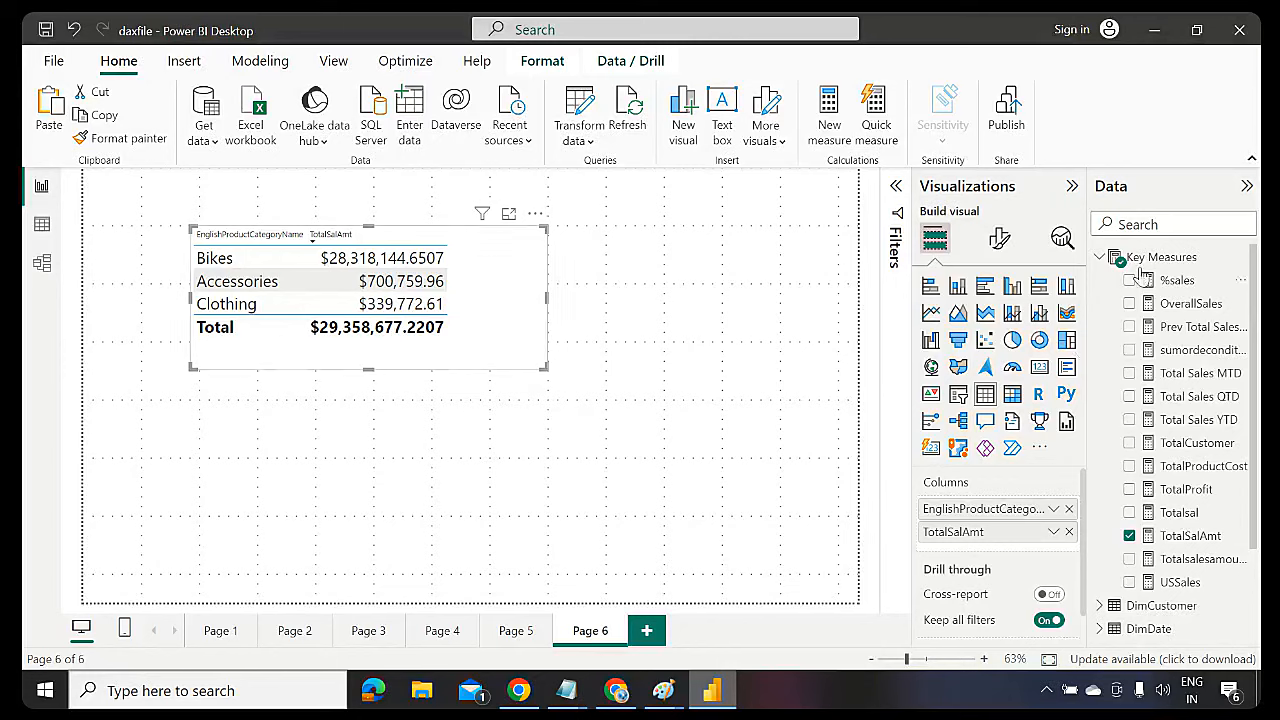
Start a new Key Measures measure using RANKX over DimProductCategory by [TotalSalAmt]
click(1184, 260)
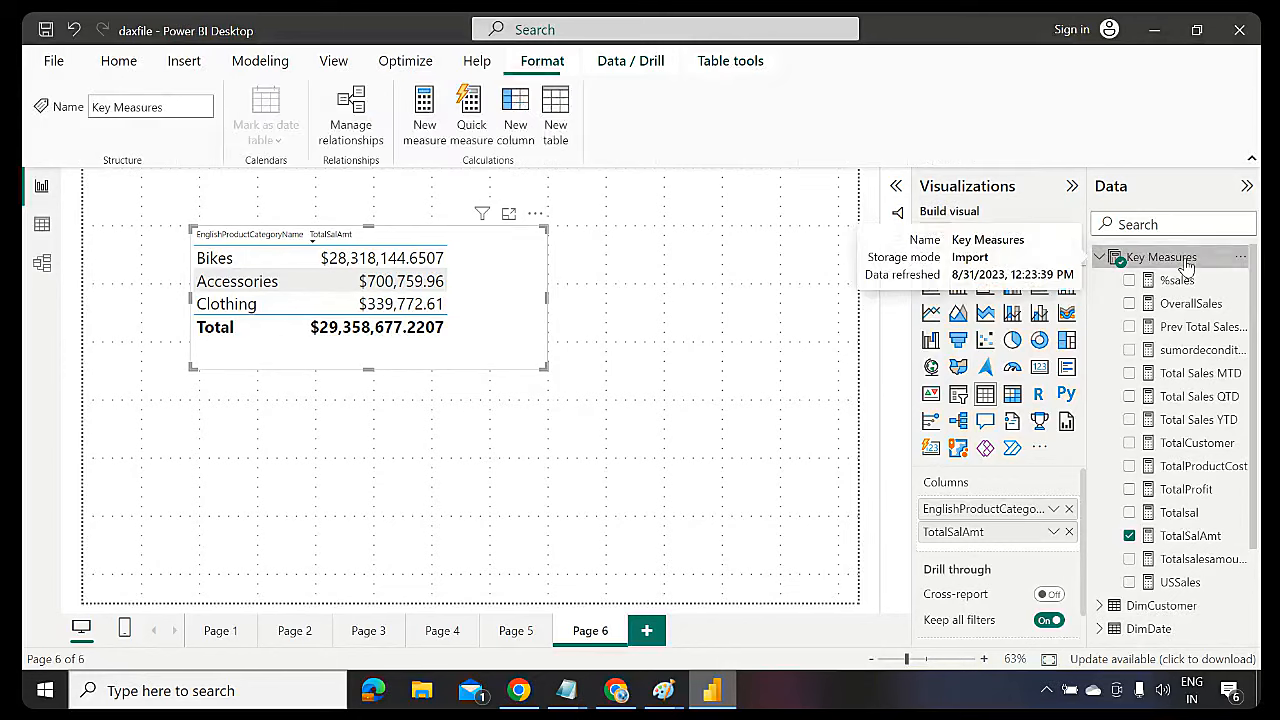
click(427, 131)
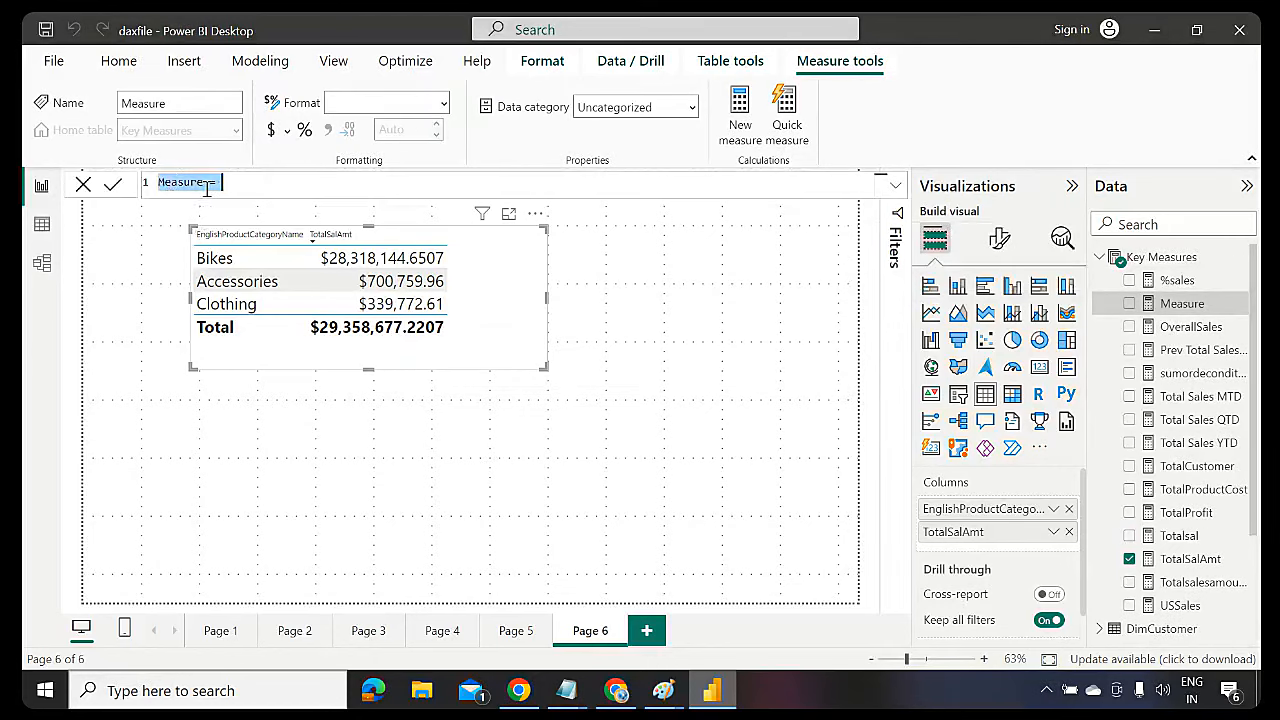
click(206, 187)
key(BackSpace)
key(BackSpace)
key(BackSpace)
key(BackSpace)
key(BackSpace)
key(BackSpace)
key(BackSpace)
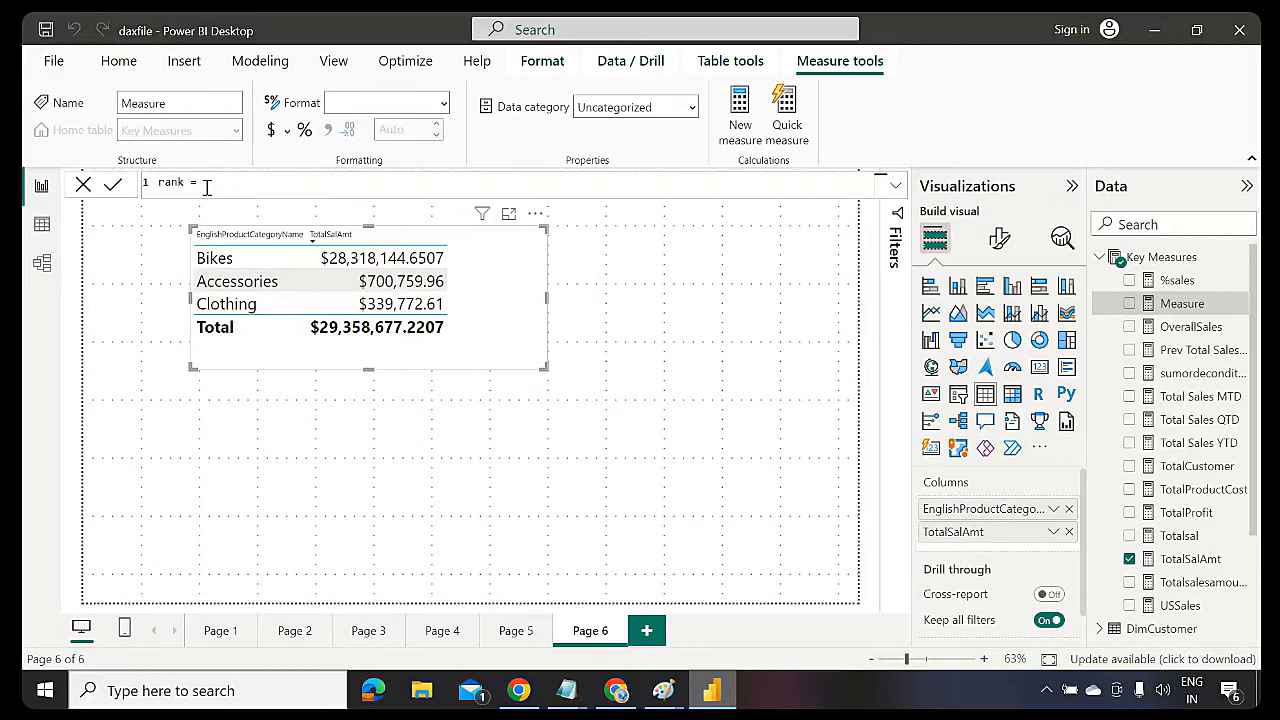
text(rank)
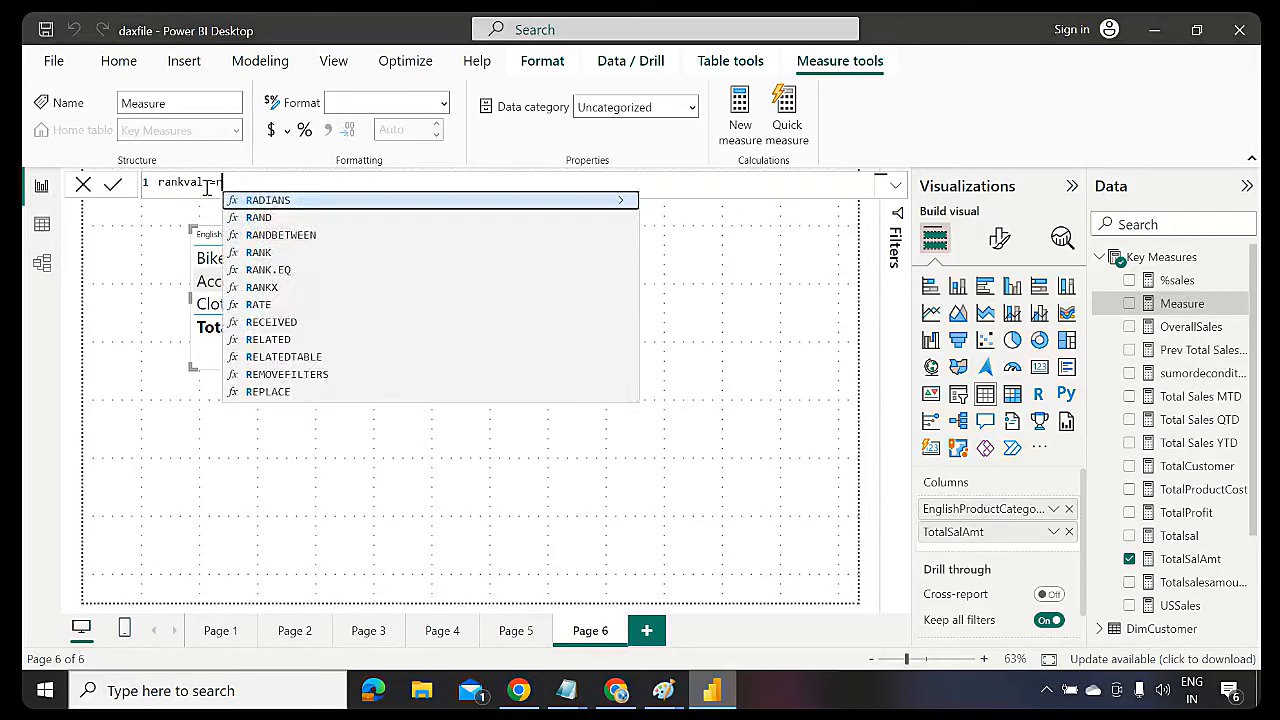
key(Down)
key(Down)
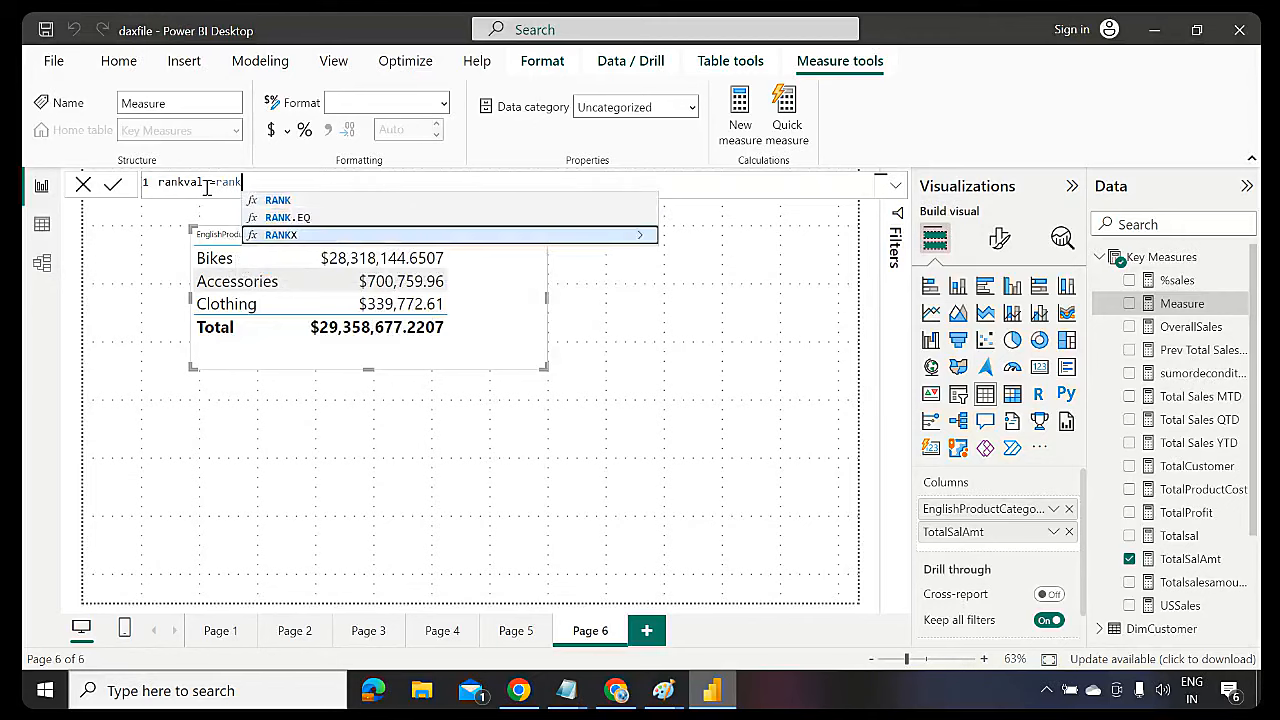
key(Tab)
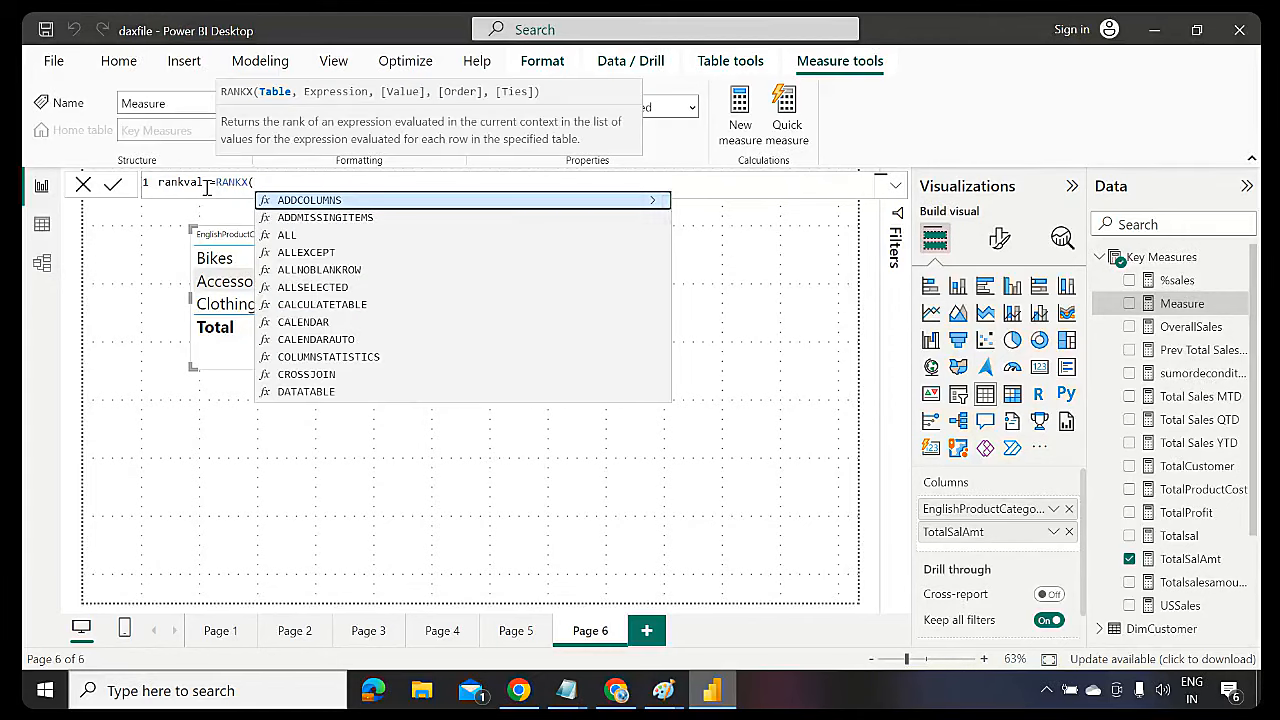
text(DimProductCategory)
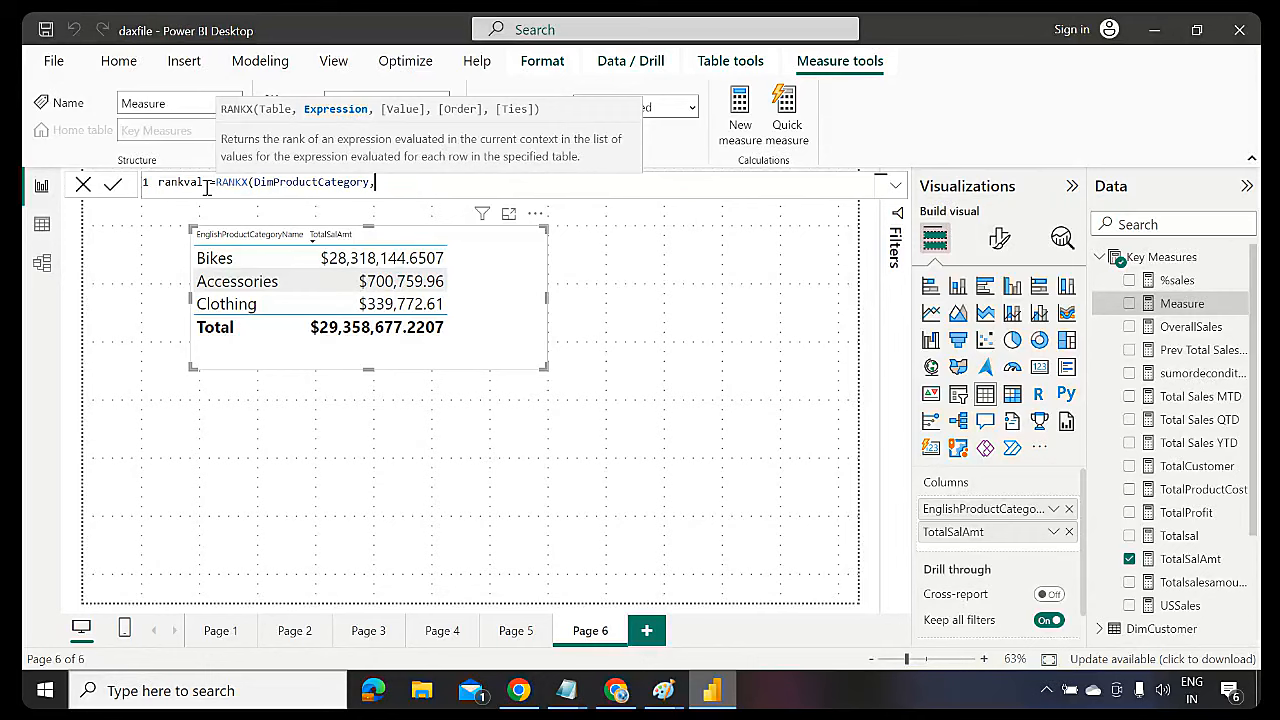
text(,to)
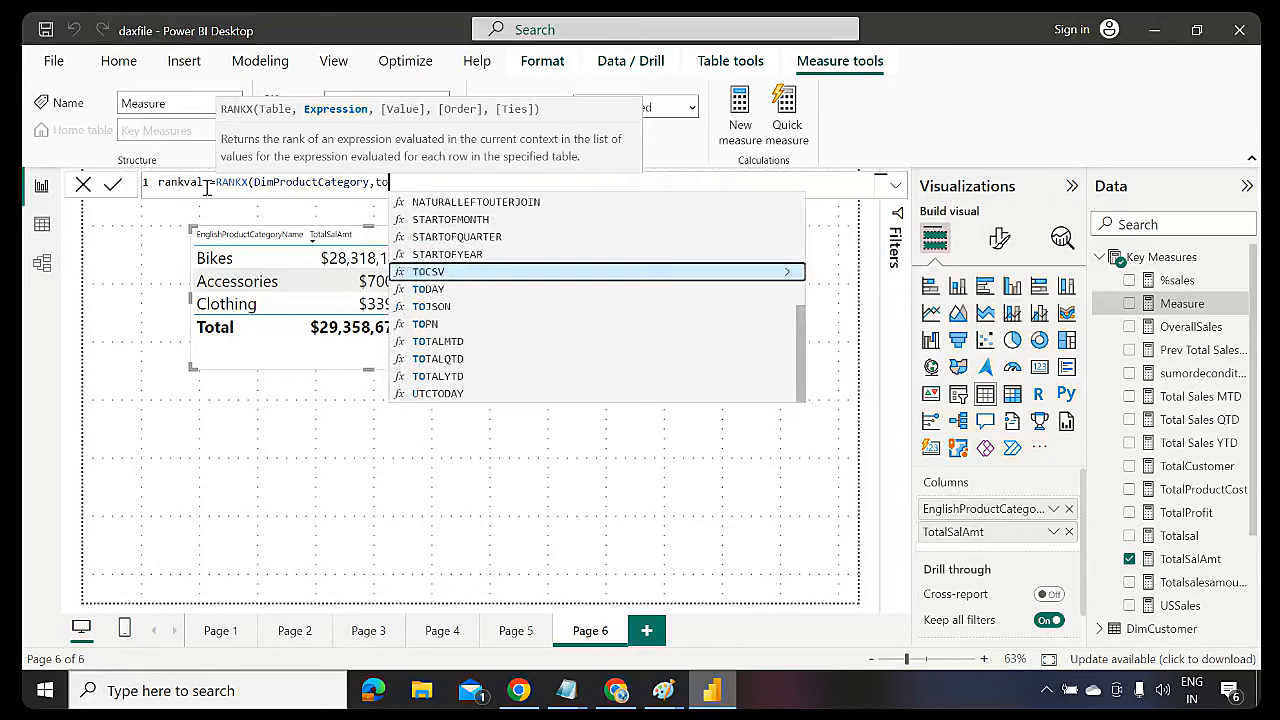
text(tasa)
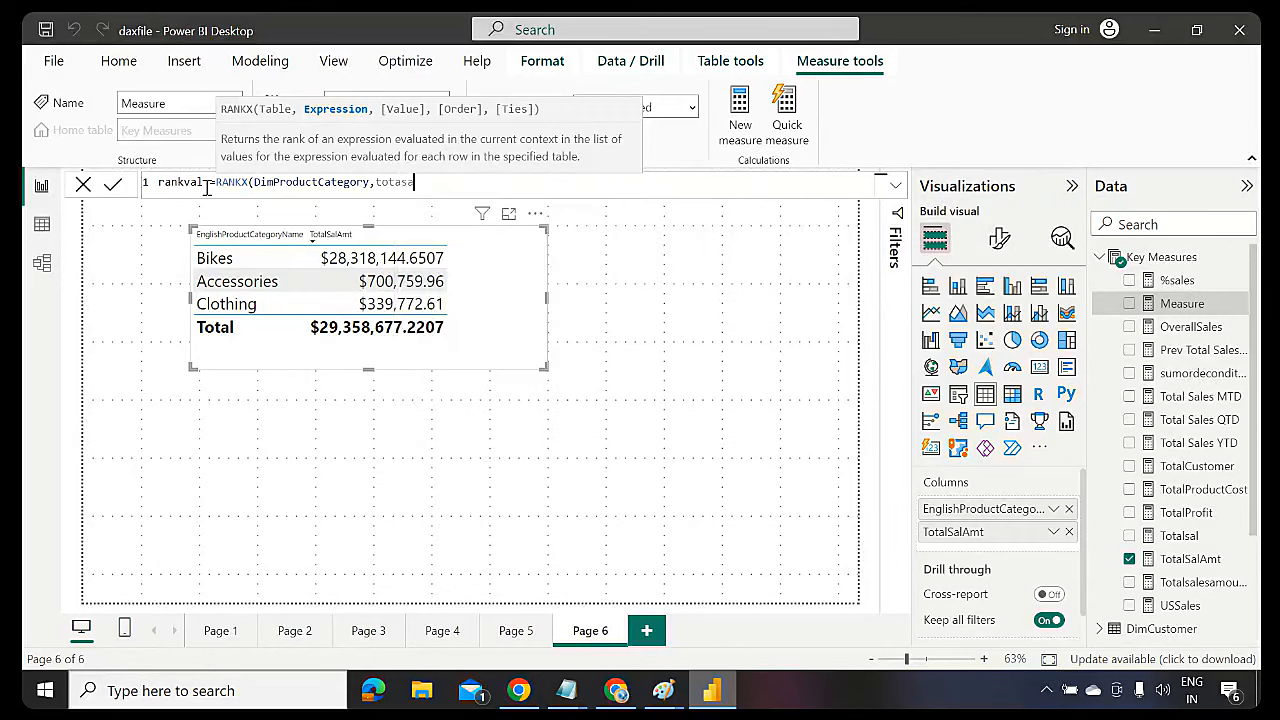
key(BackSpace)
key(BackSpace)
text(lsal)
key(Down)
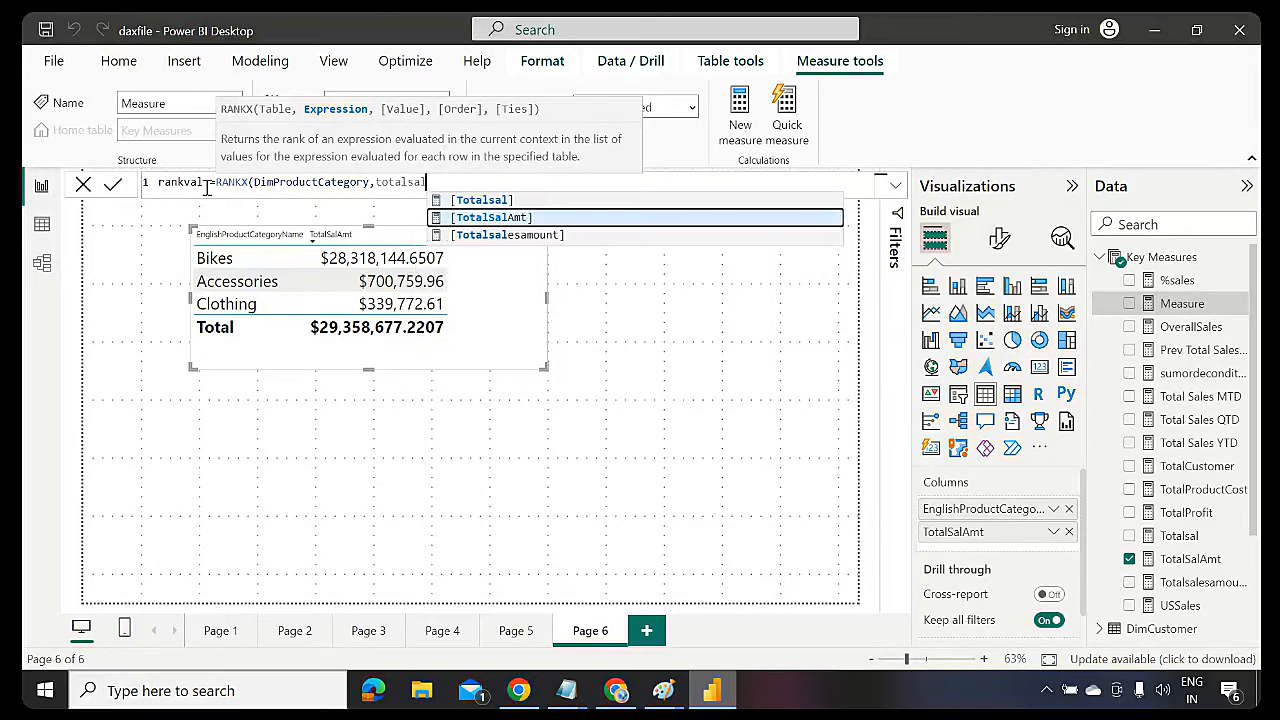
key(Tab)
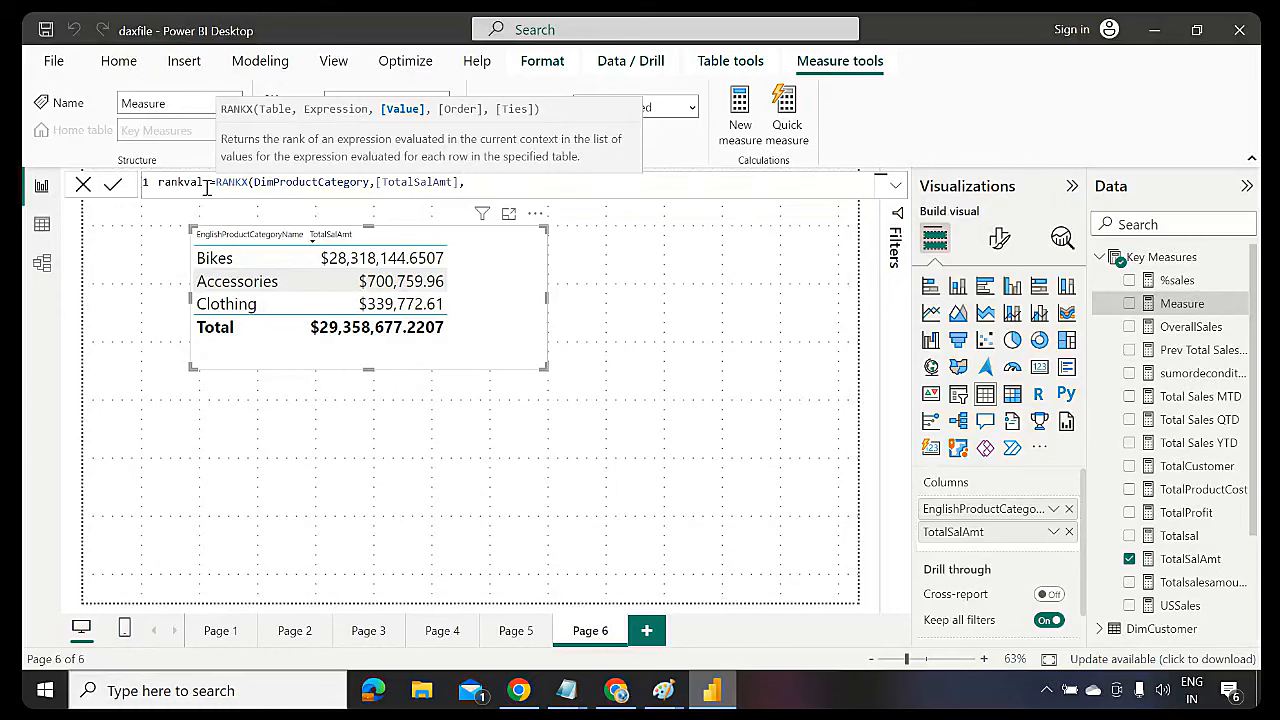
Finish rankval with DESC order, RANKX(DimProductCategory,[TotalSalAmt],,DESC), and commit it
text(,)
key(Down)
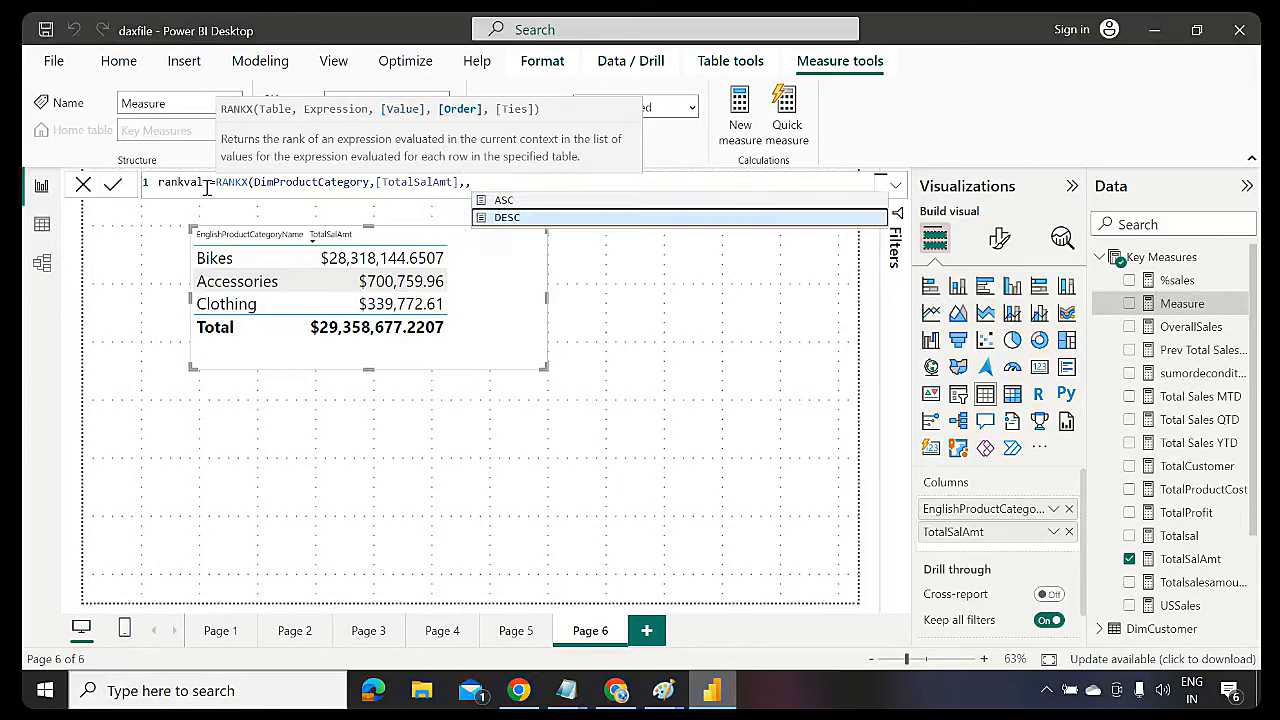
key(Tab)
text())
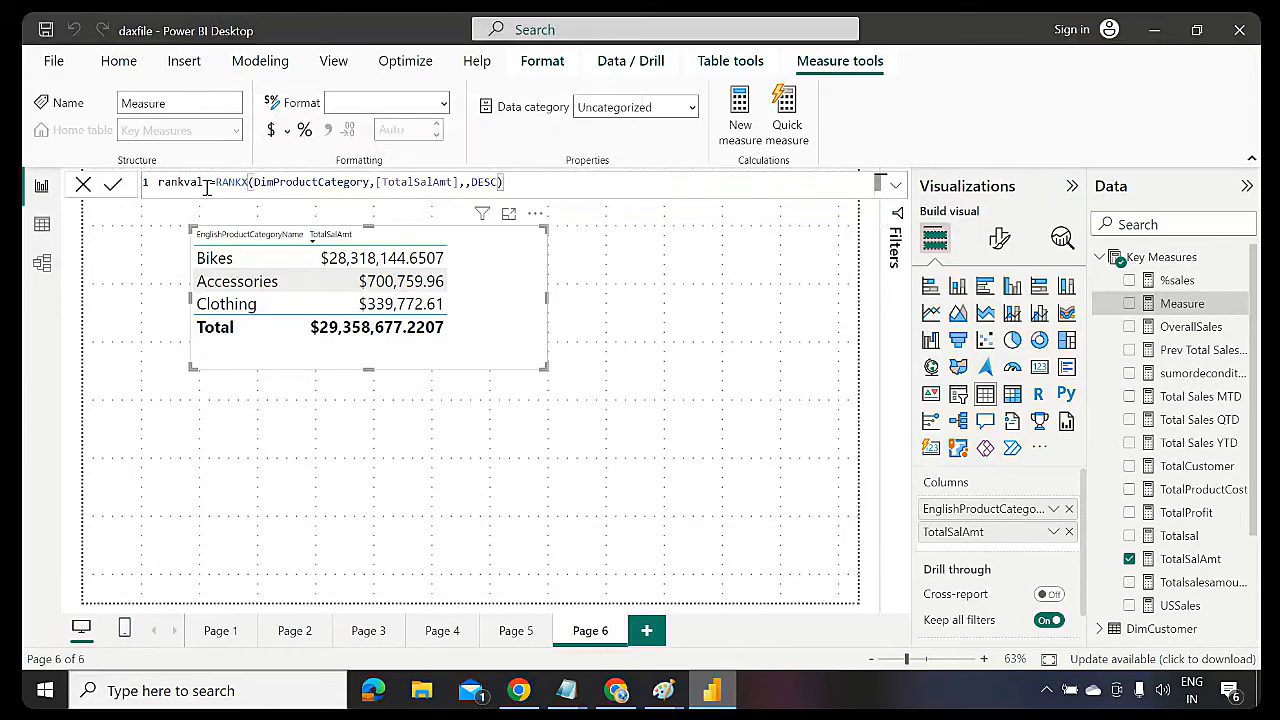
click(206, 186)
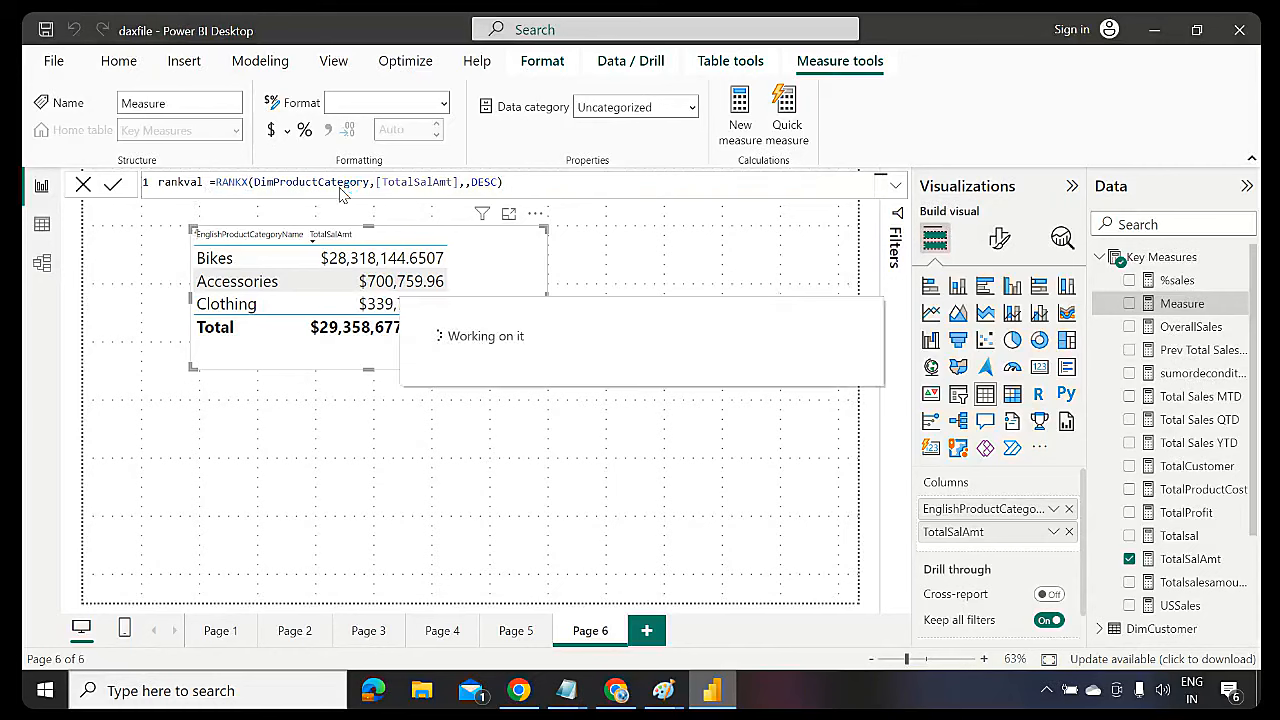
double_click(287, 182)
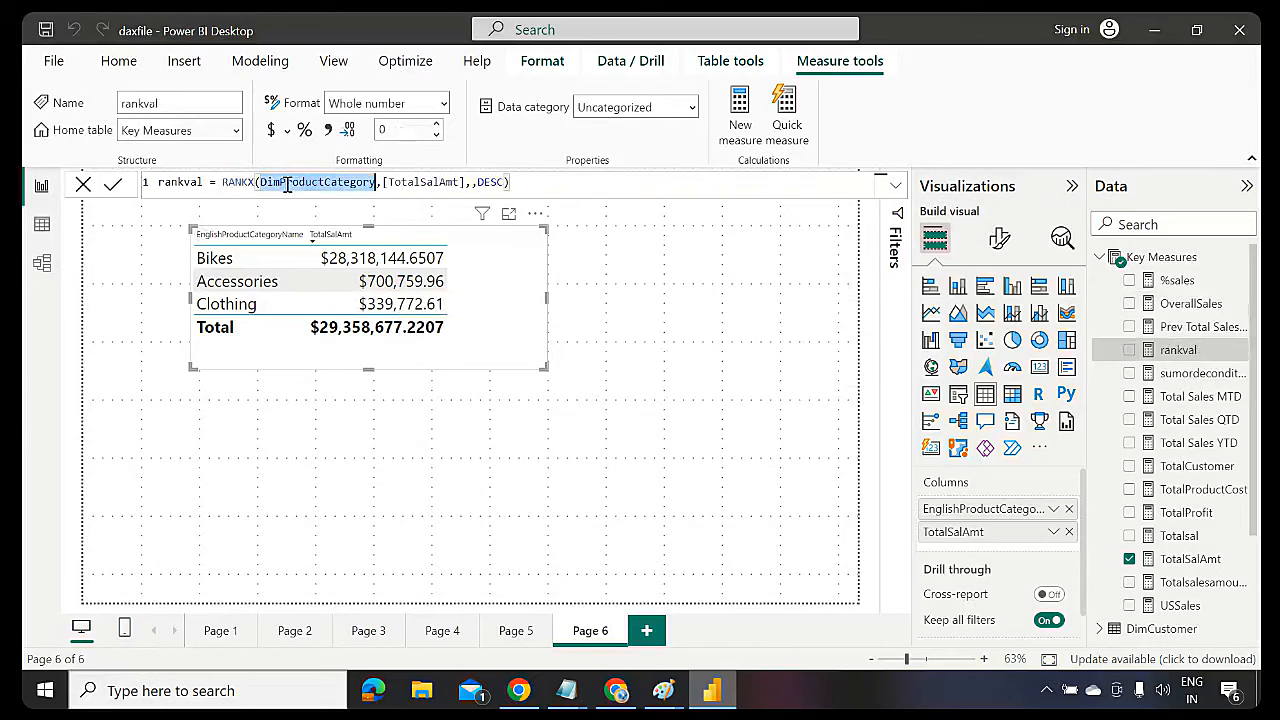
double_click(420, 182)
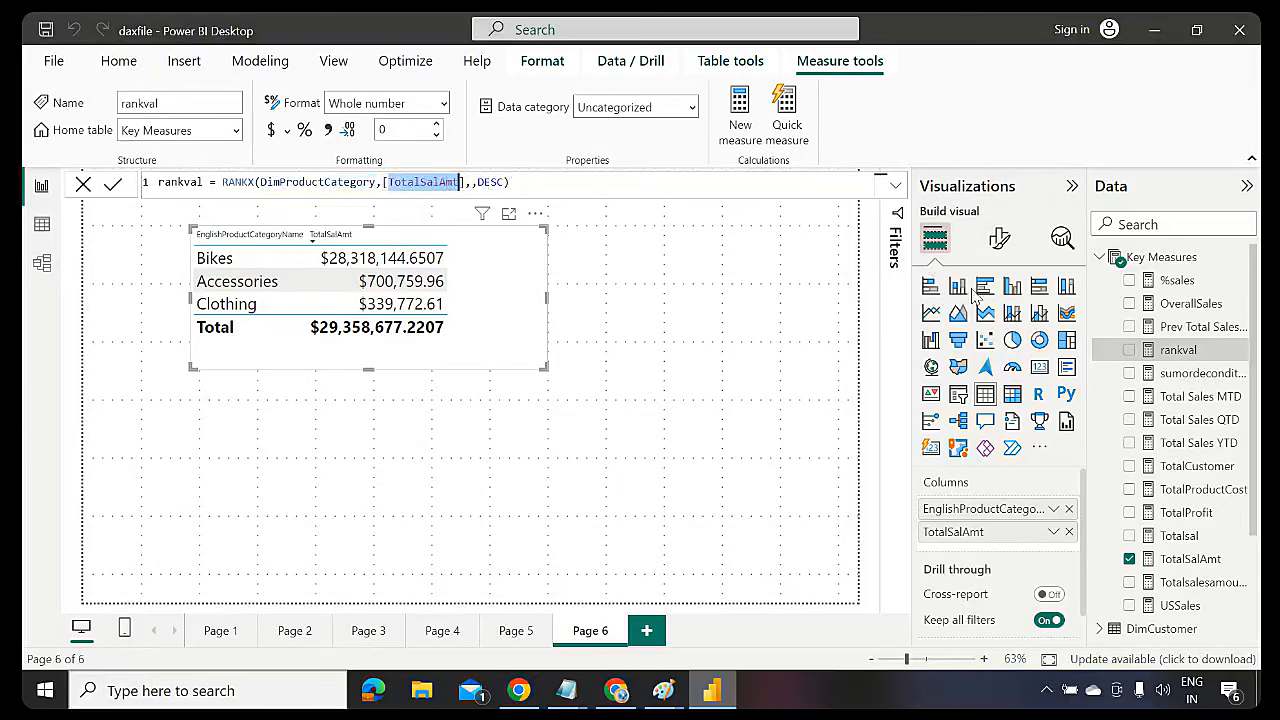
click(488, 317)
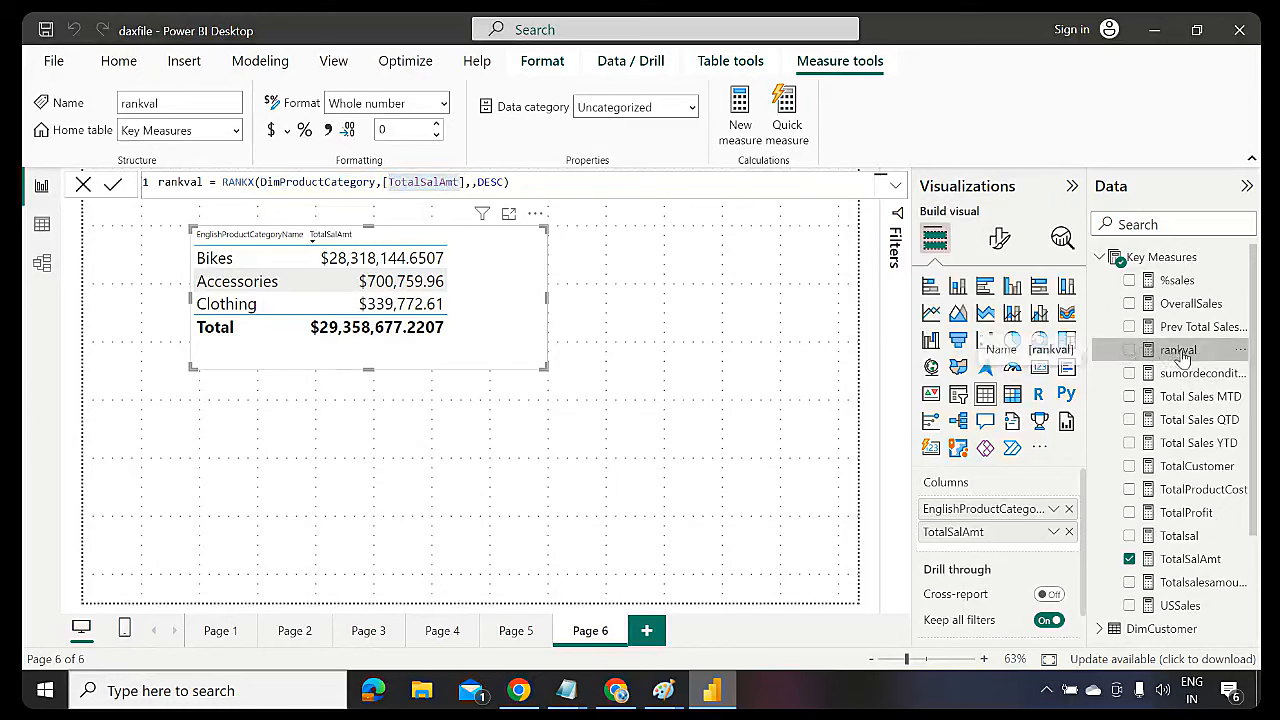
Add rankval as a column in the Page 6 table and widen the visual
drag(1183, 355, 497, 318)
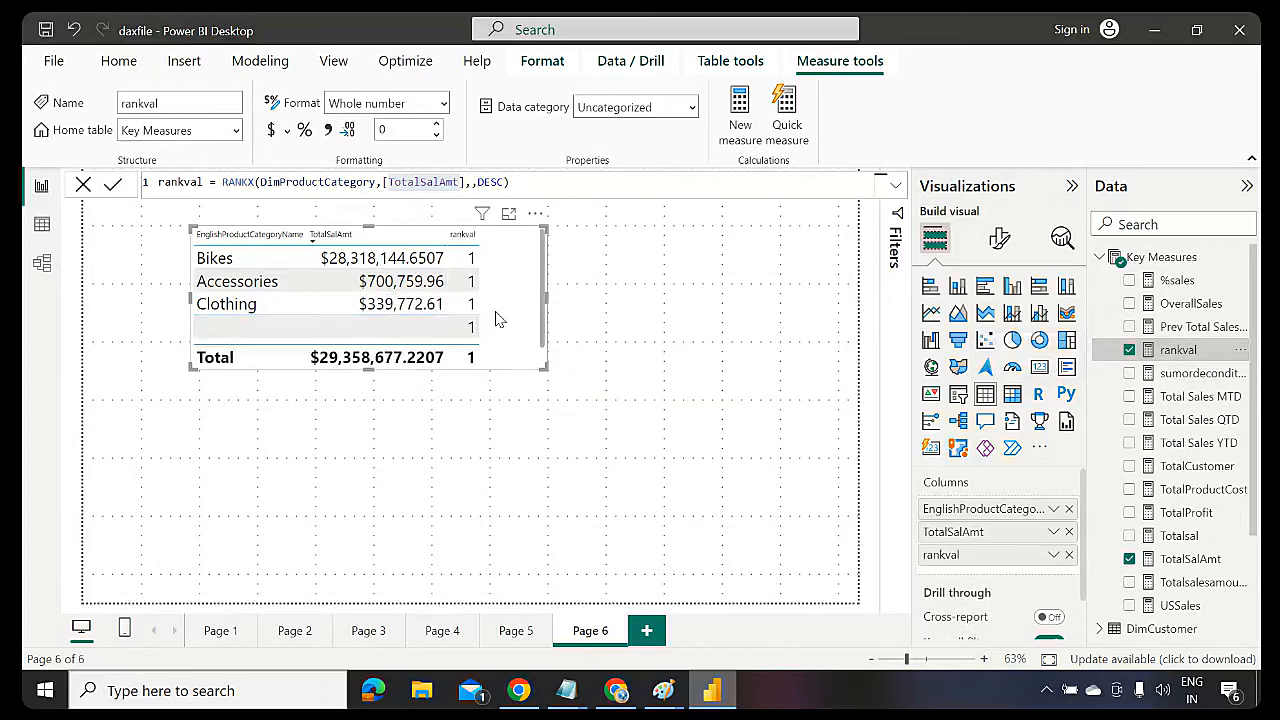
scroll(541, 355, down, 2)
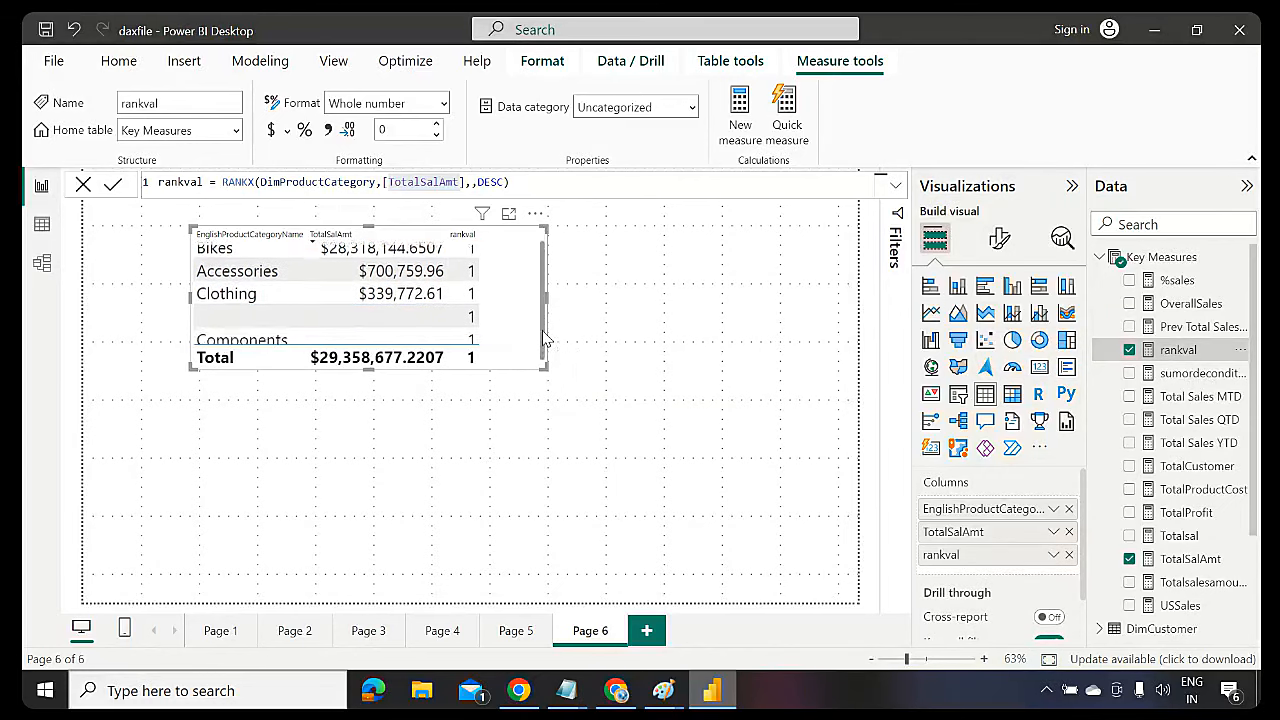
scroll(541, 360, up, 2)
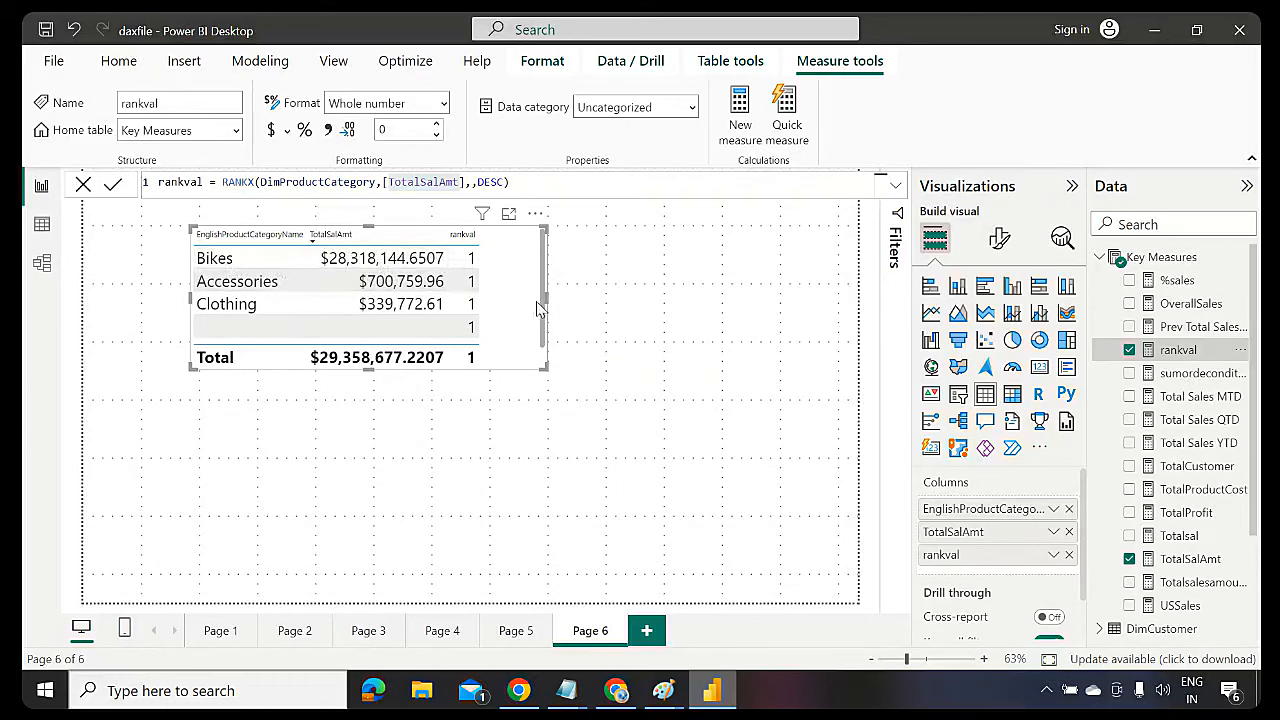
drag(549, 306, 594, 300)
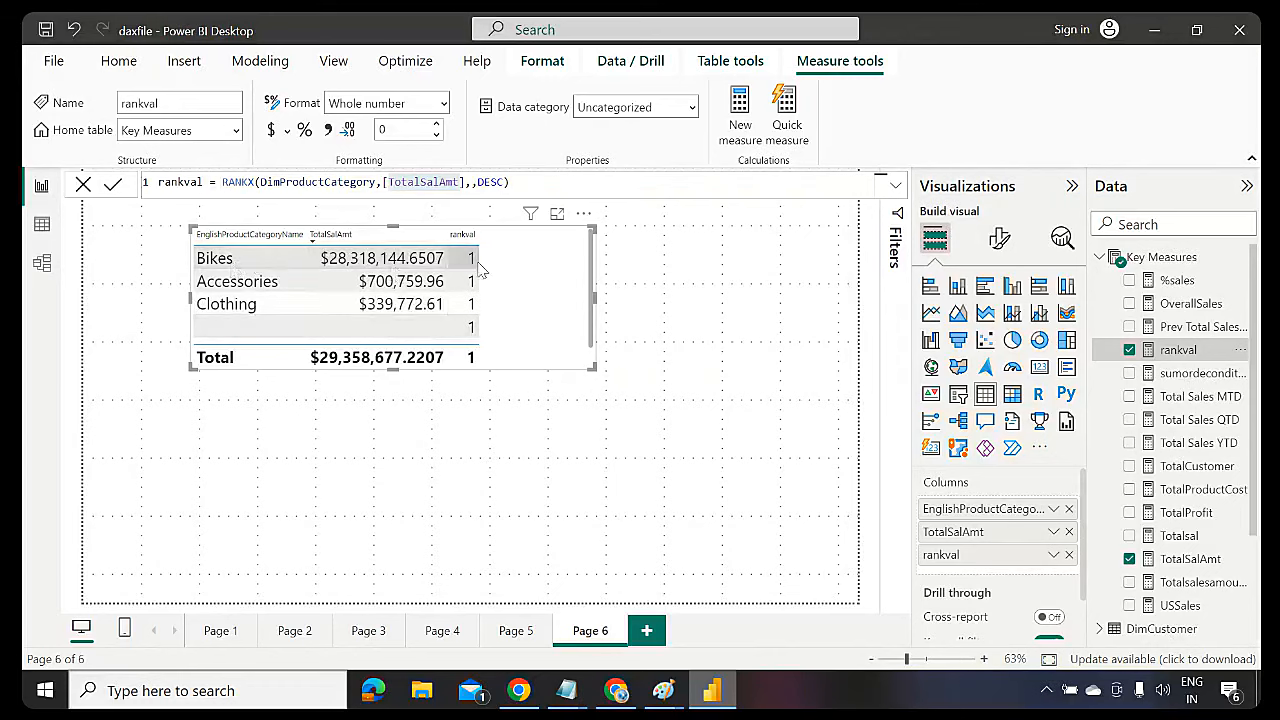
Change rankval to RANKX(ALL(DimProductCategory),…) and enlarge the table to show ranks 1 to 4
click(259, 182)
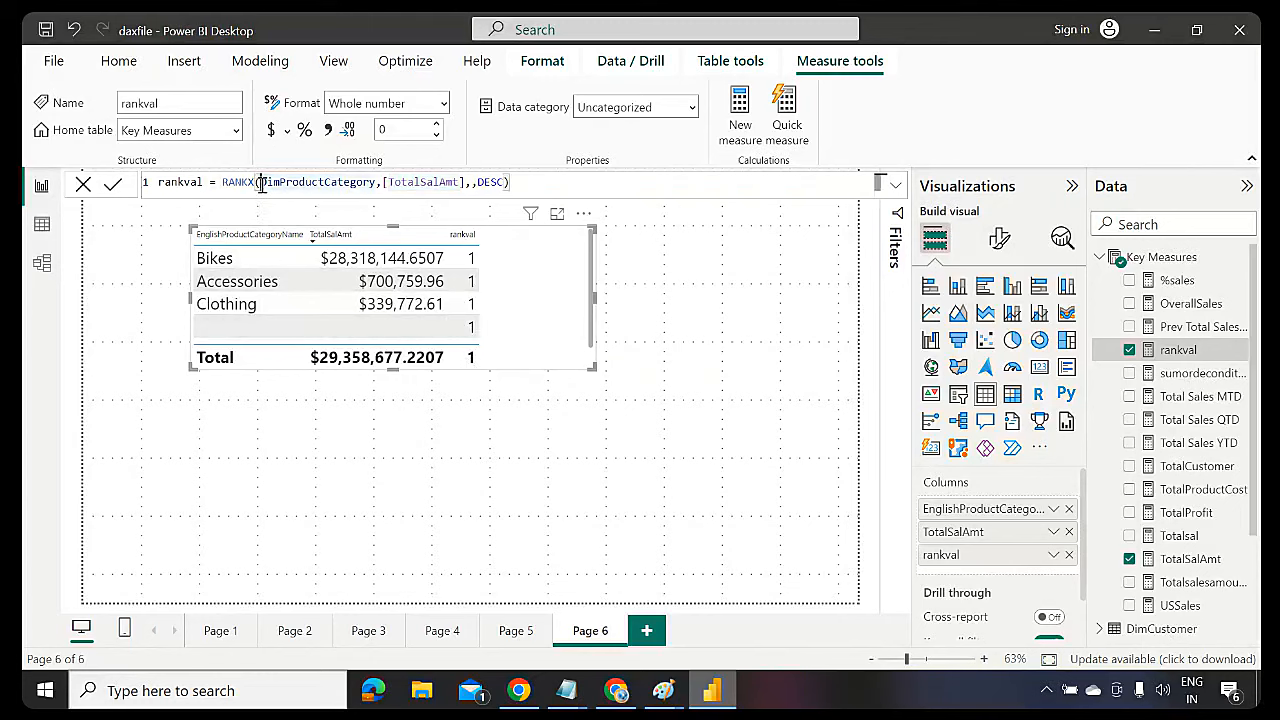
text(ALL()
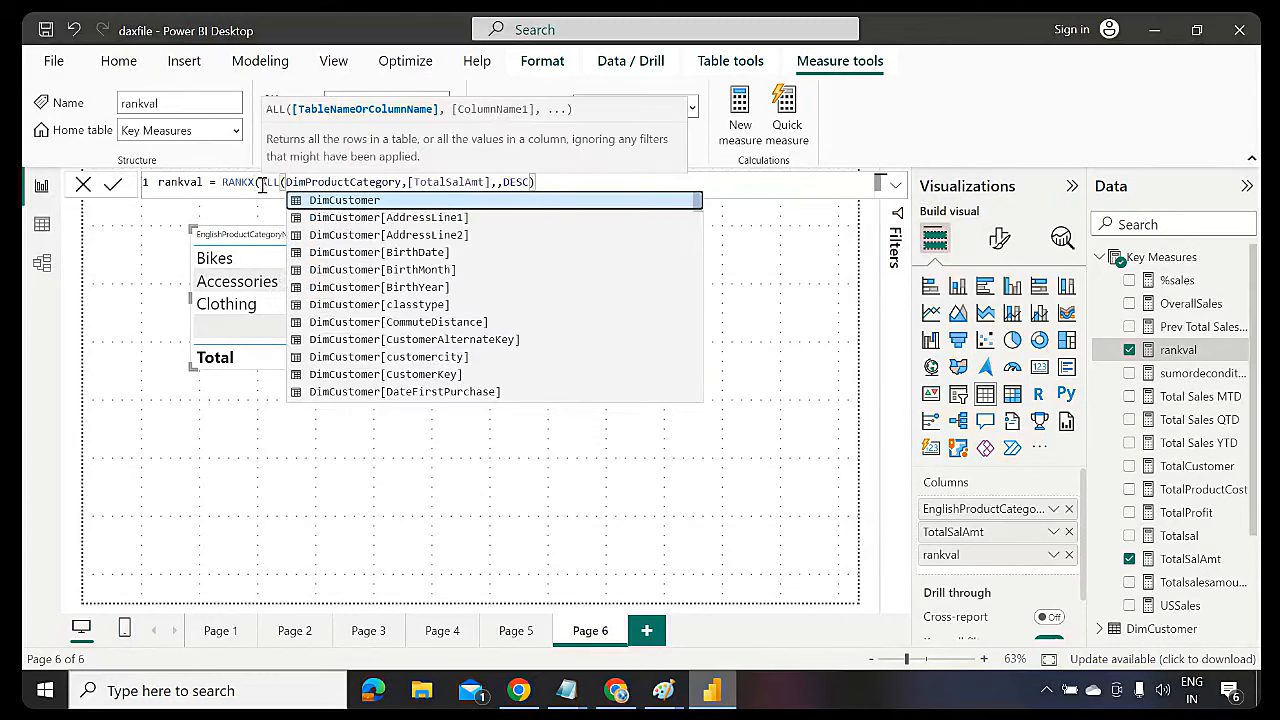
click(401, 183)
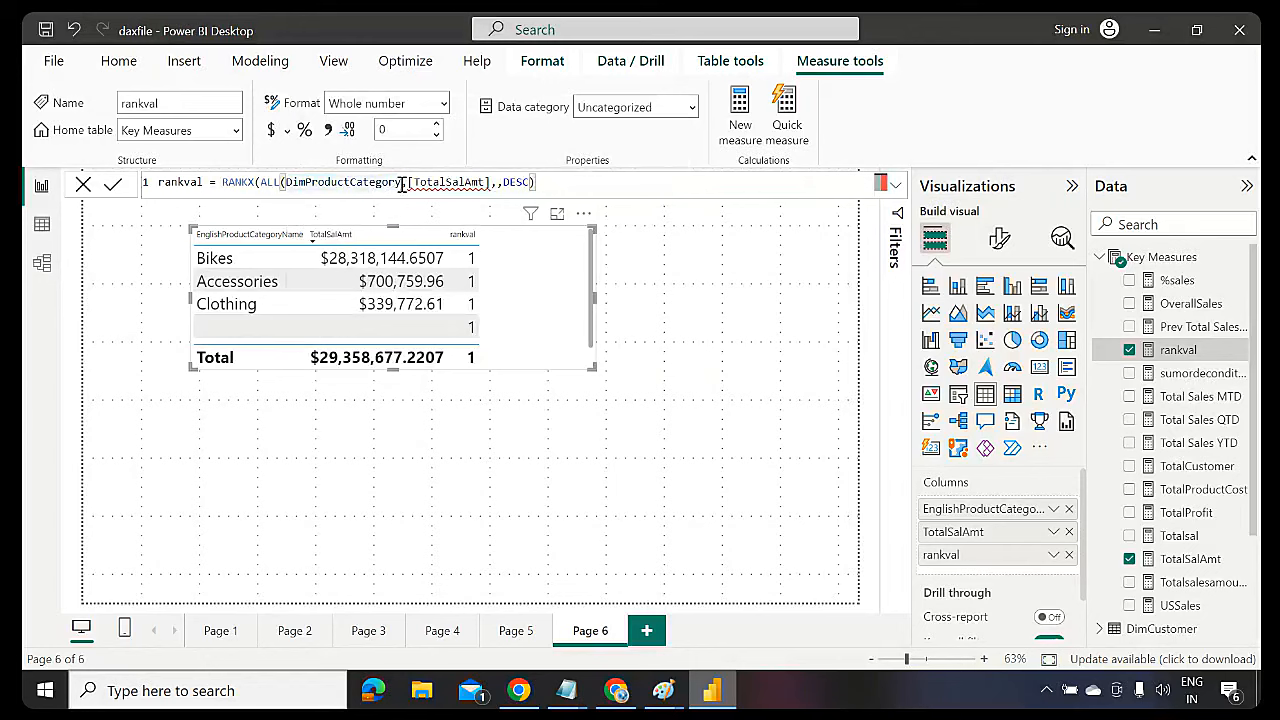
text(,)
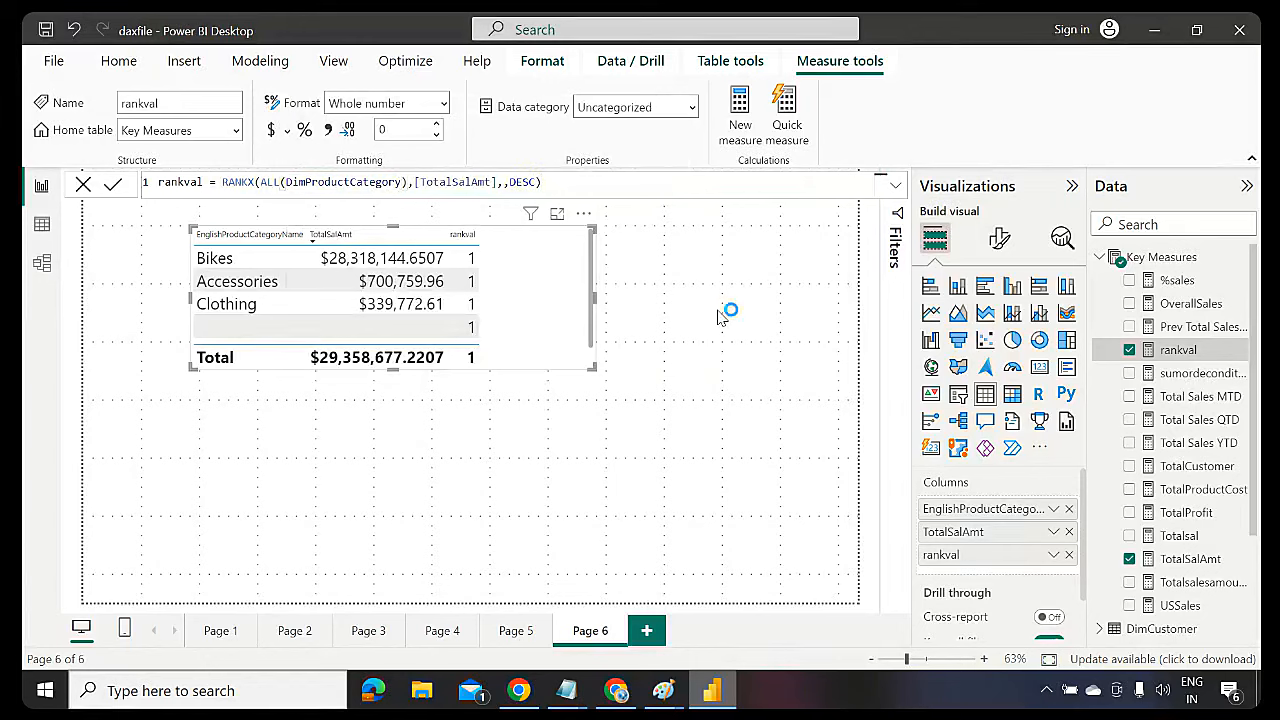
key(Return)
drag(594, 366, 556, 408)
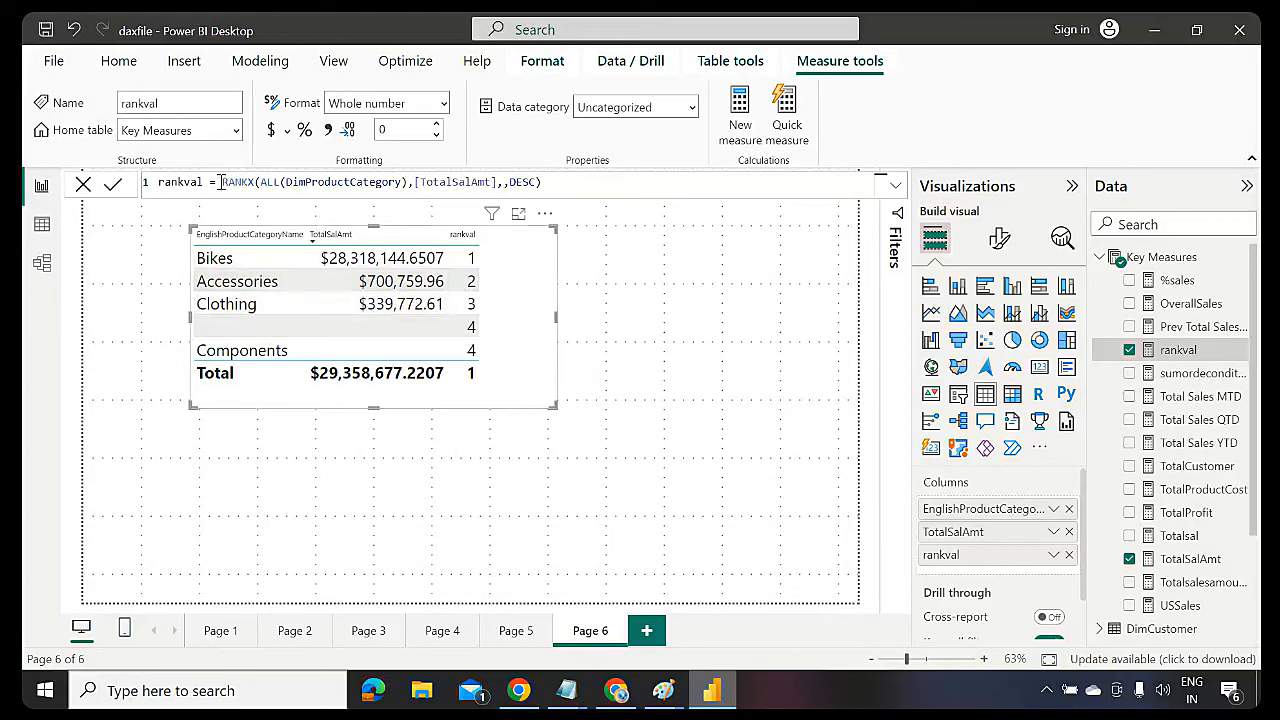
Begin wrapping the rankval RANKX in IF(ISBLANK([TotalSalAmt]), …)
drag(221, 182, 547, 184)
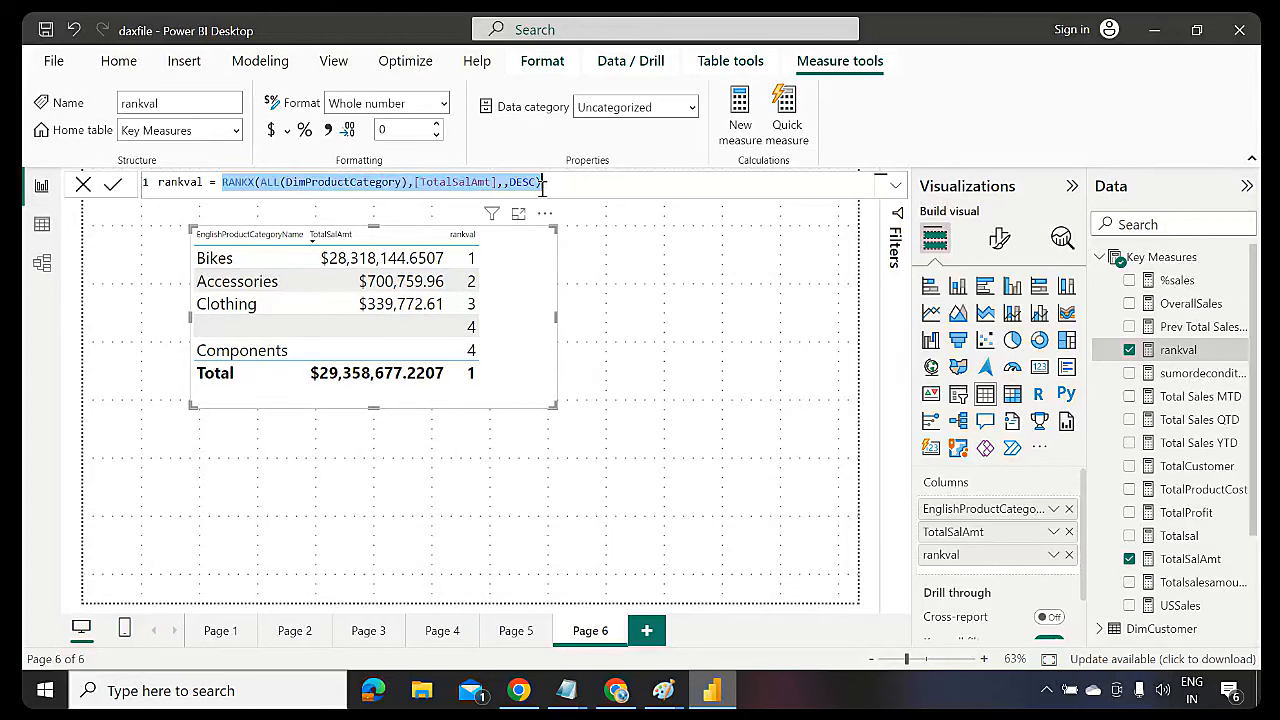
click(223, 183)
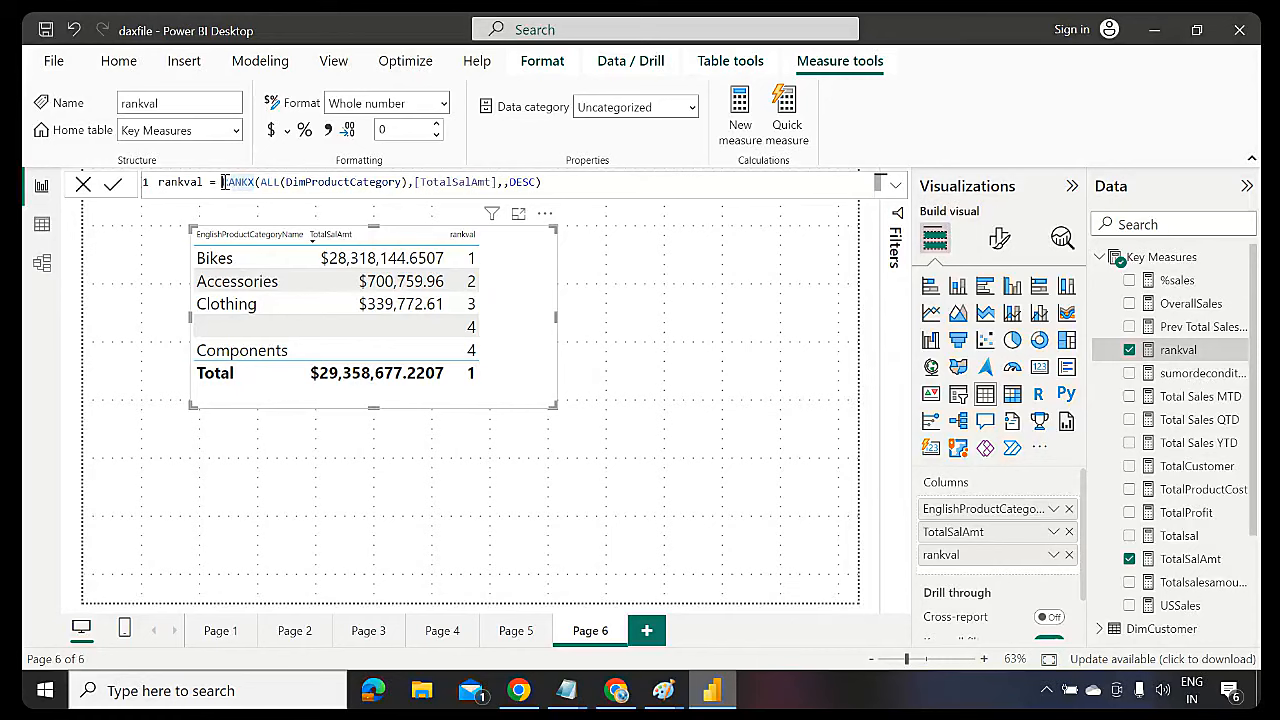
text(if)
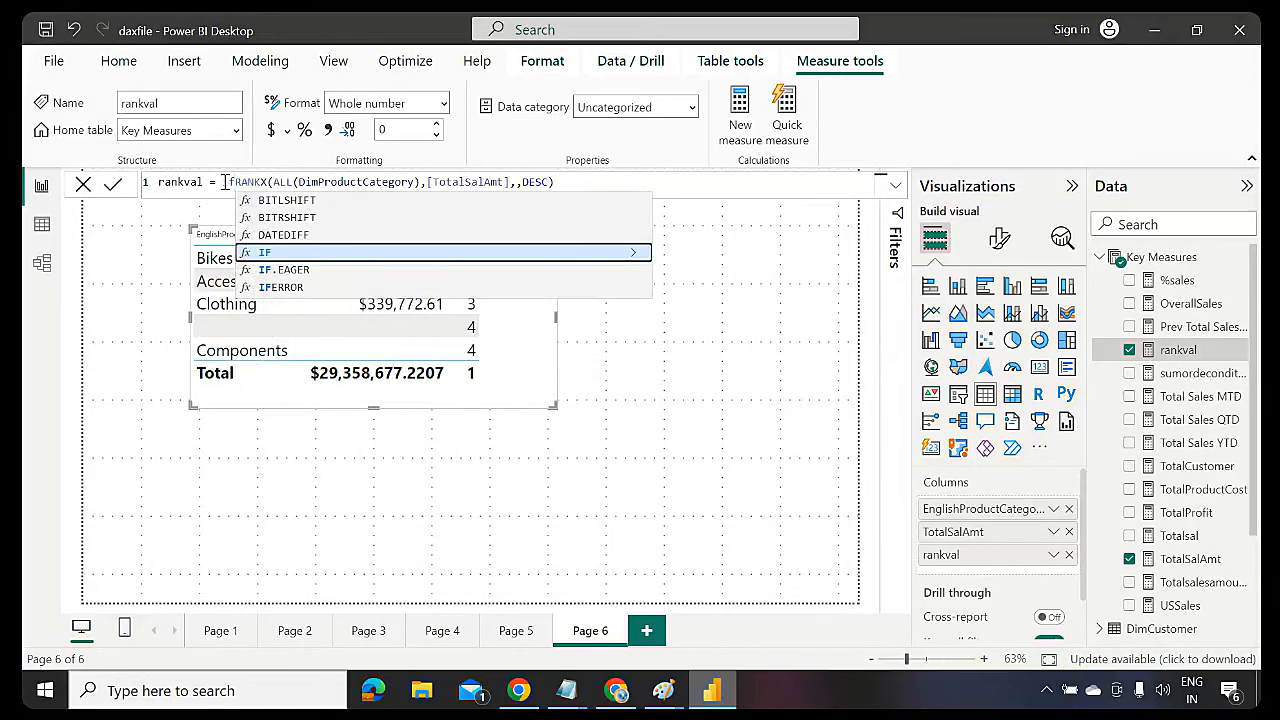
text(()
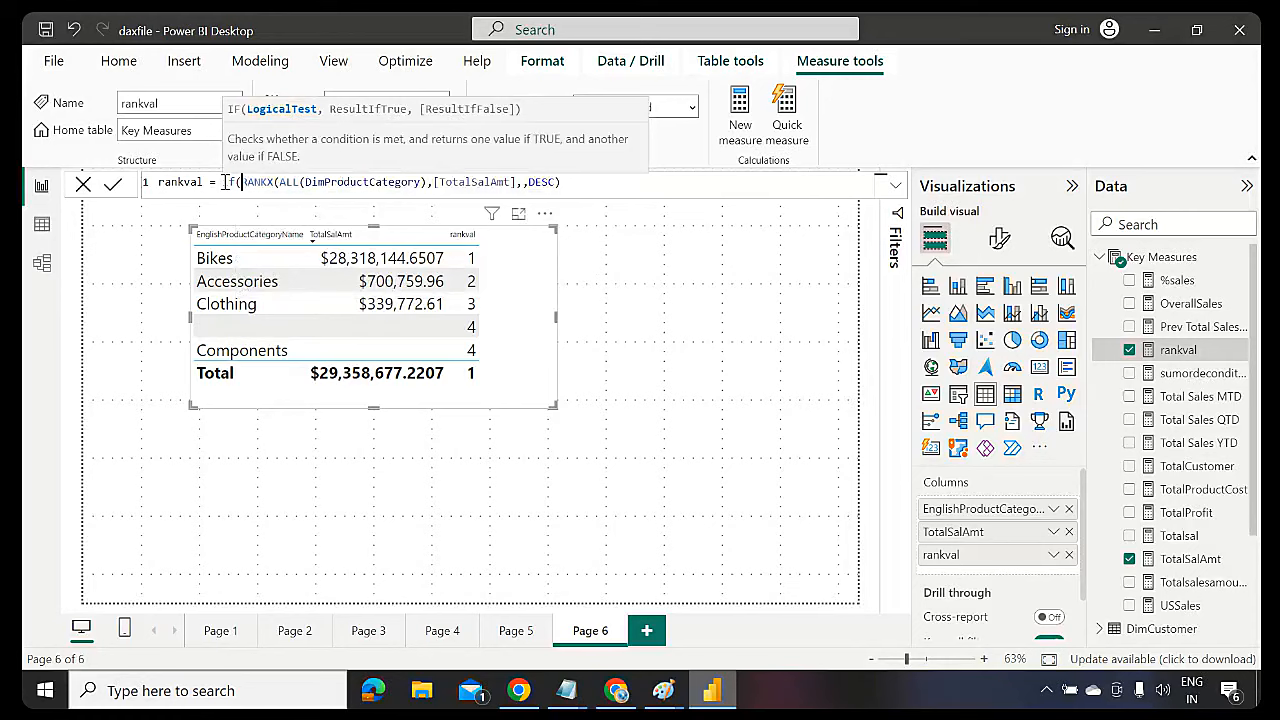
text(is)
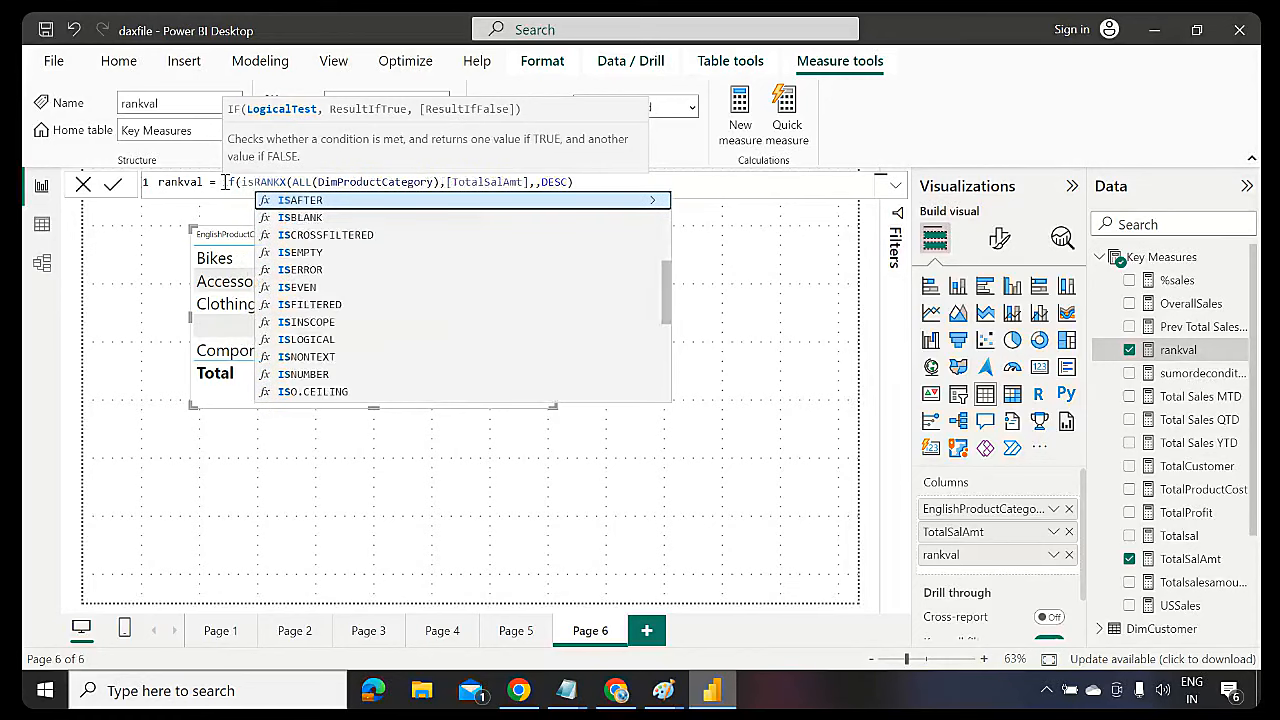
text(emty)
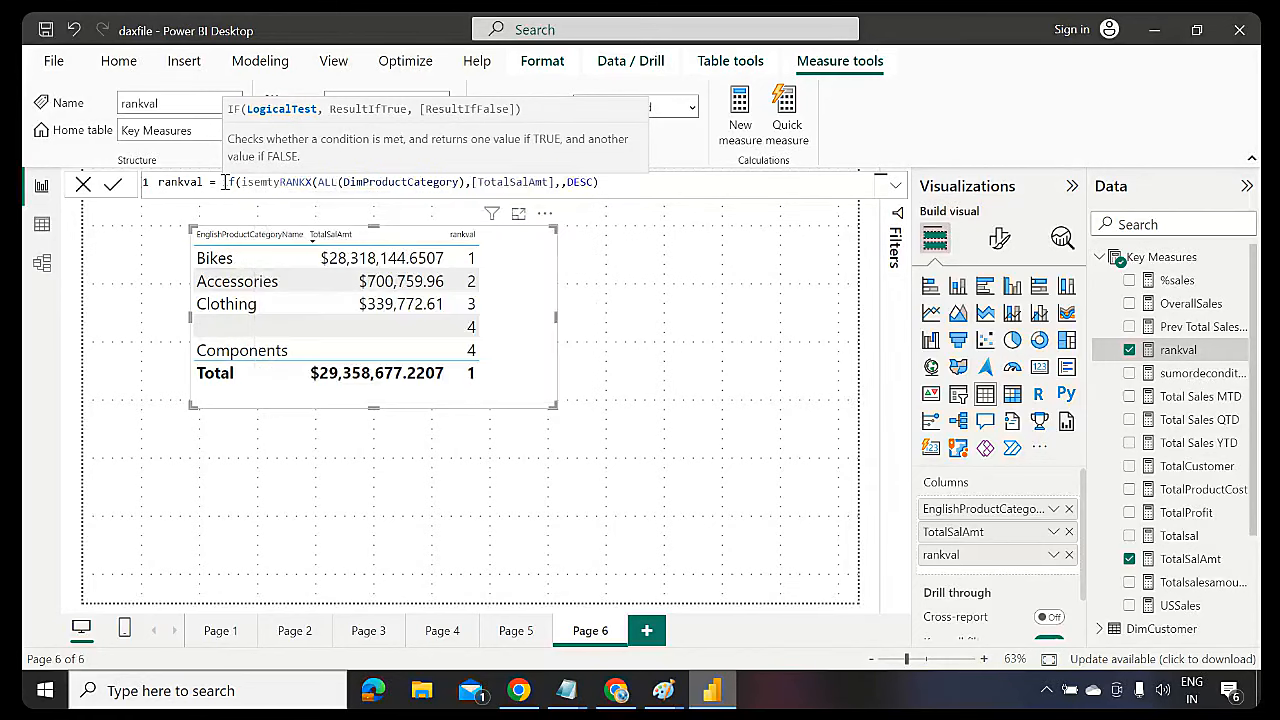
key(BackSpace)
key(BackSpace)
key(BackSpace)
key(BackSpace)
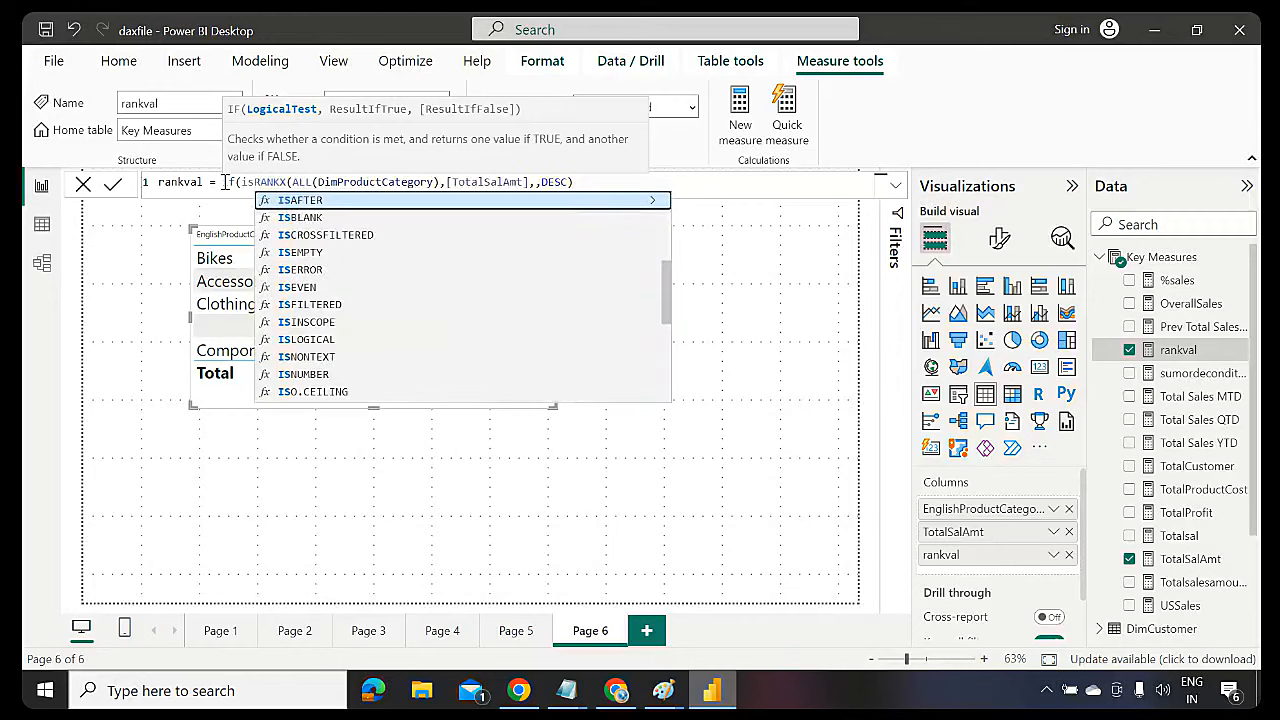
text(blan)
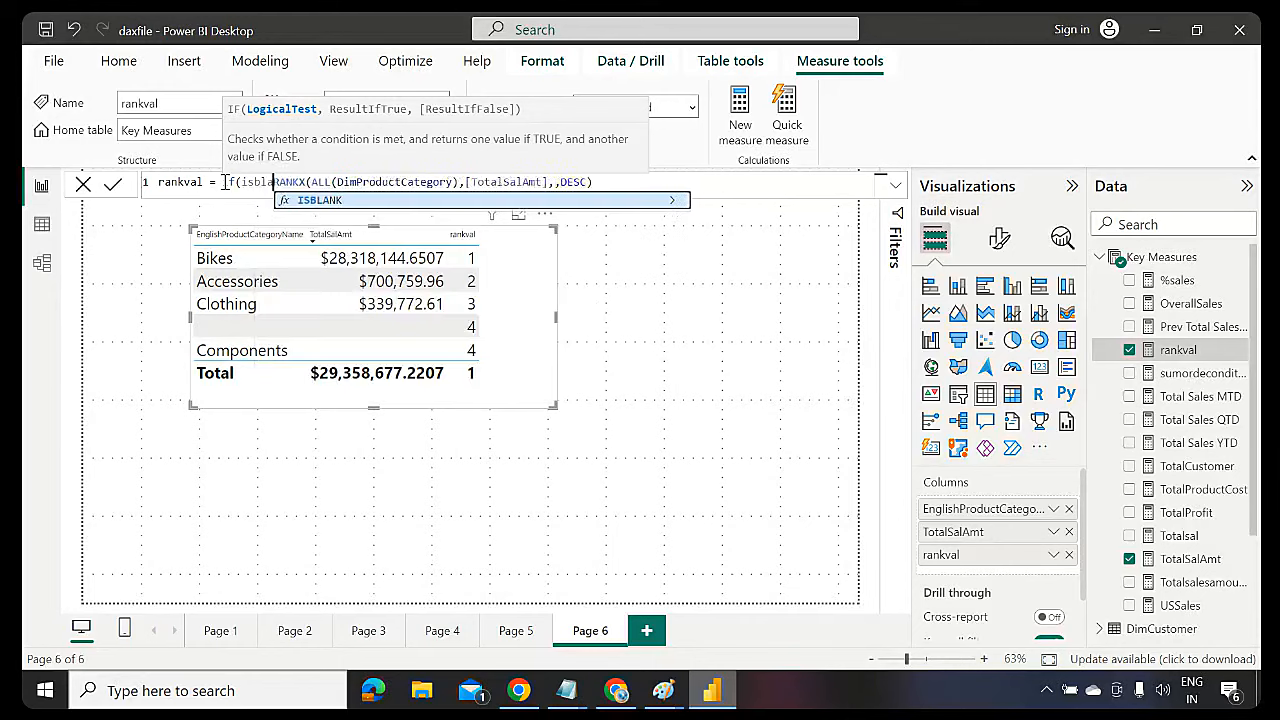
key(Tab)
text())
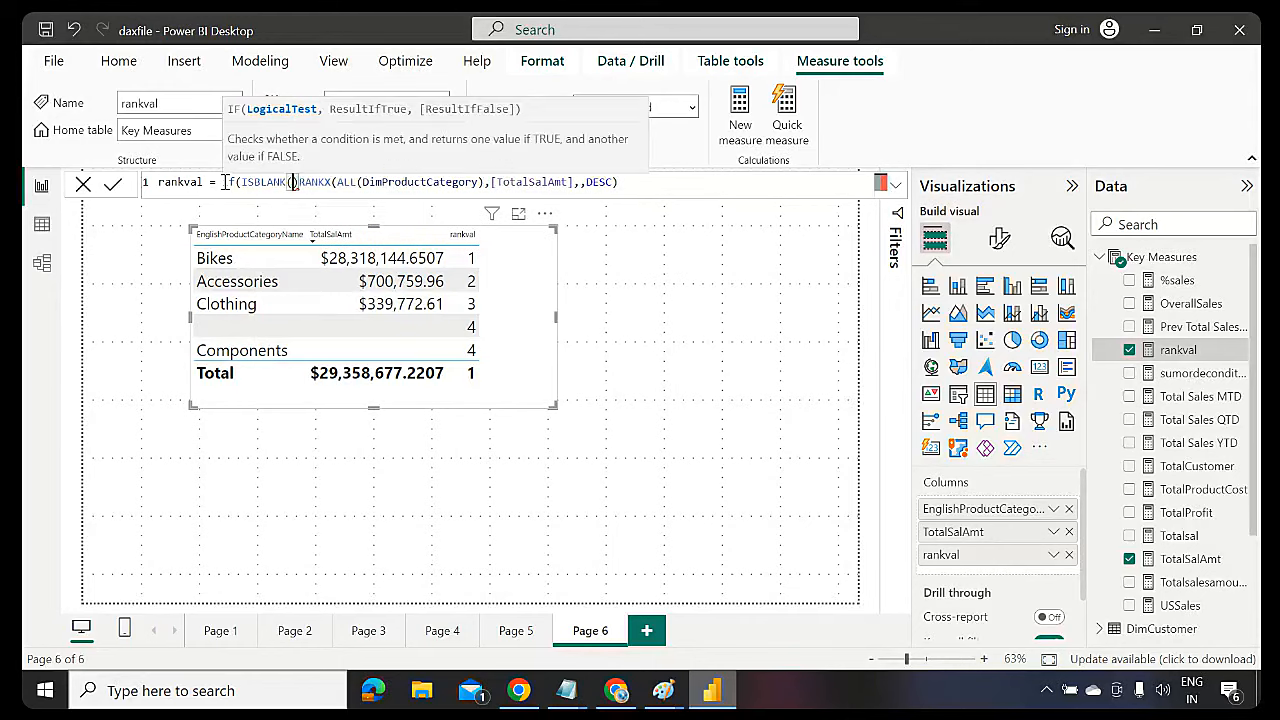
text(totals)
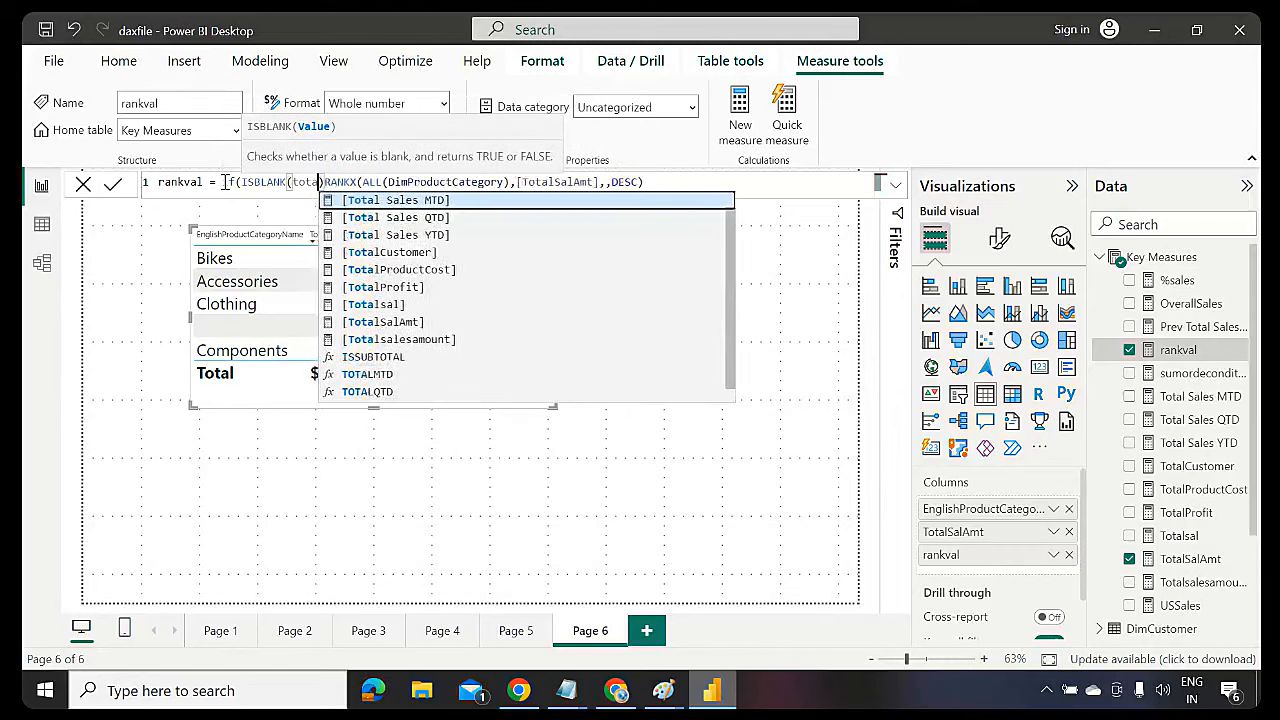
key(Down)
key(Tab)
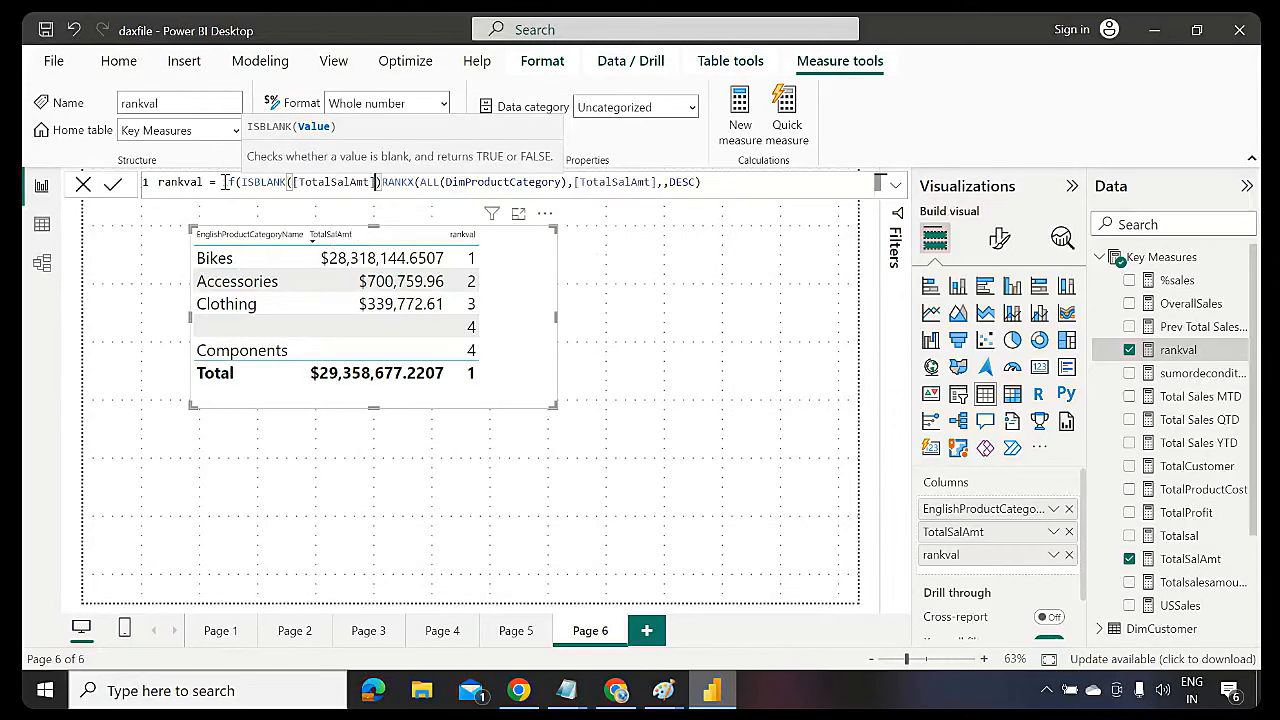
text(,)
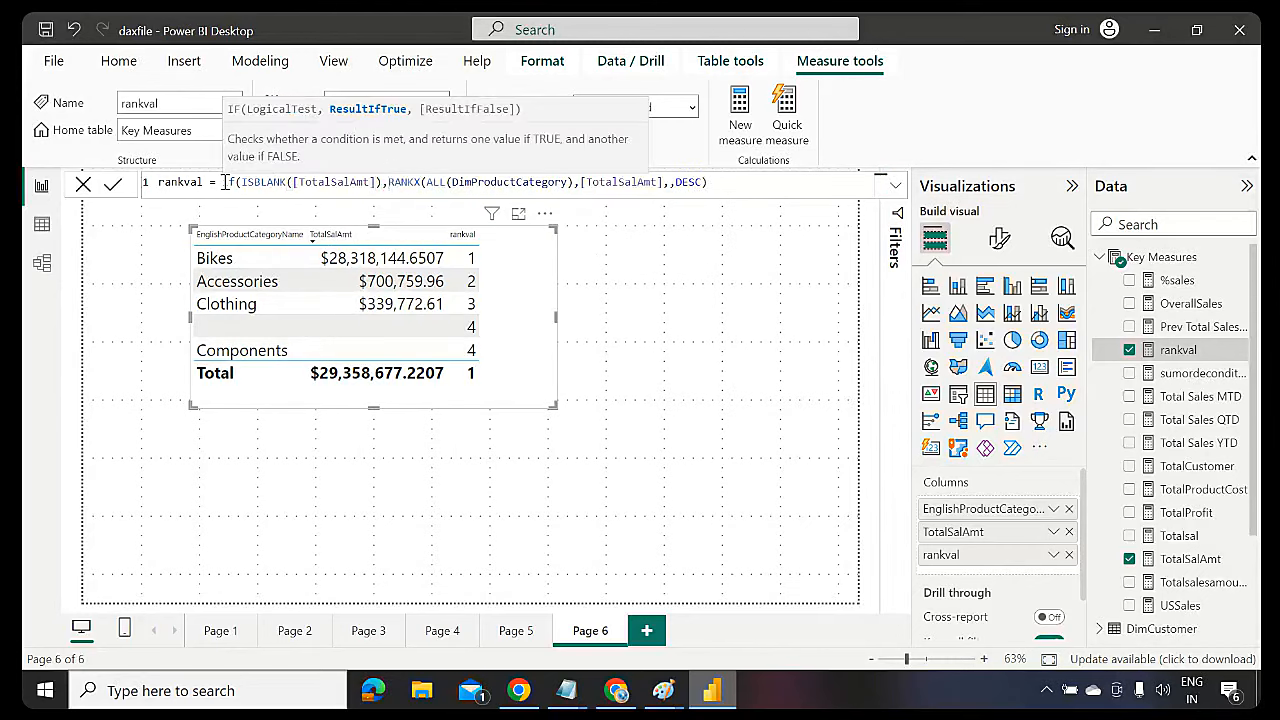
Correct the IF keyword and check the ISBLANK([TotalSalAmt]) test in the formula
double_click(229, 182)
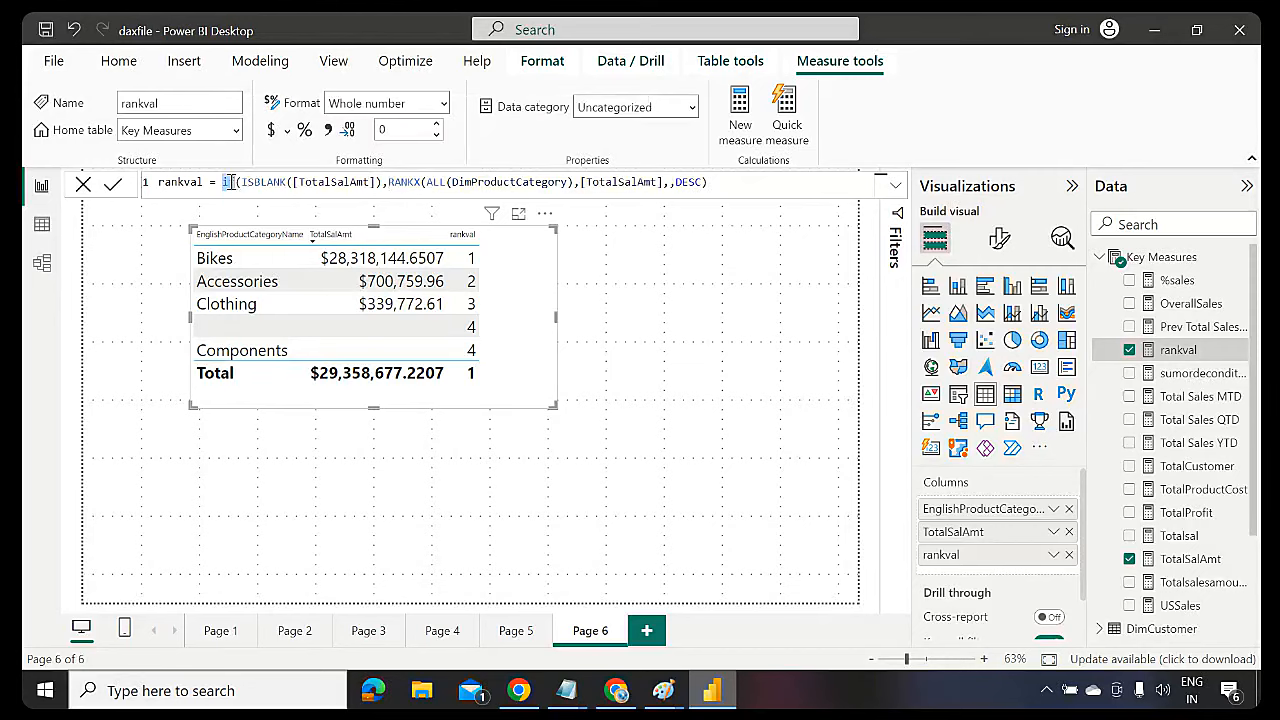
text(I)
key(Tab)
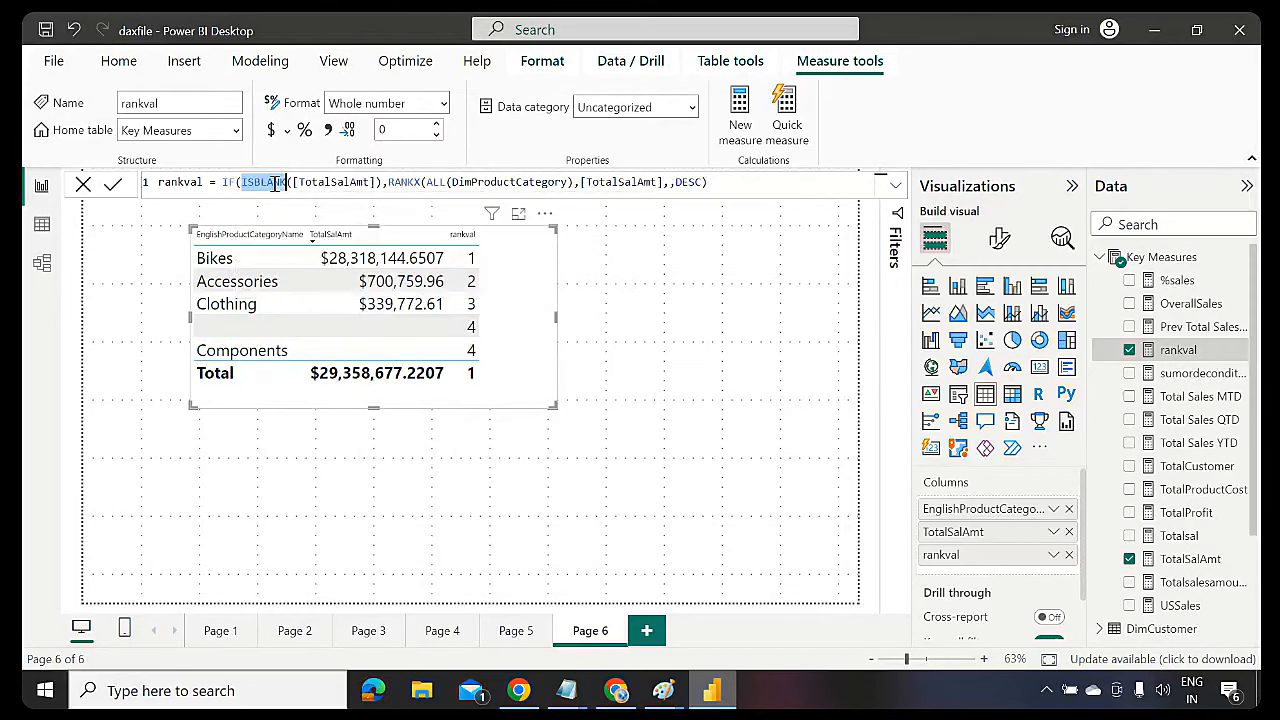
double_click(324, 185)
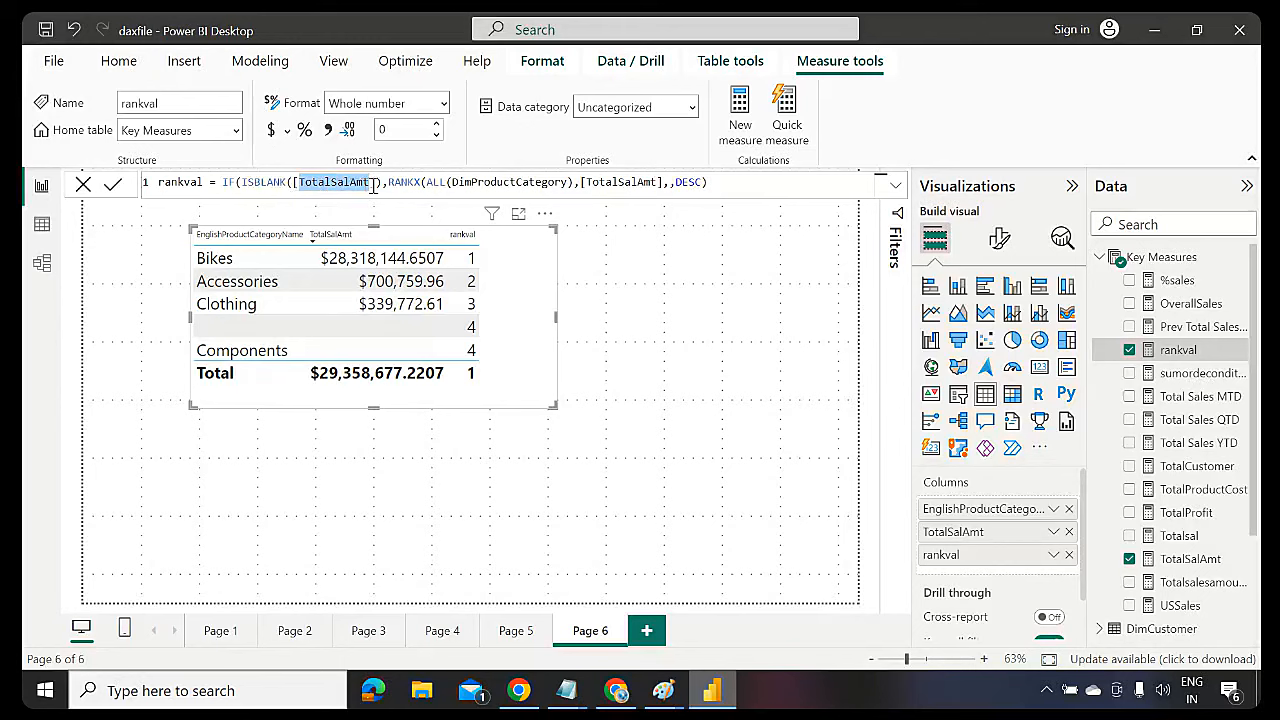
drag(381, 186, 243, 184)
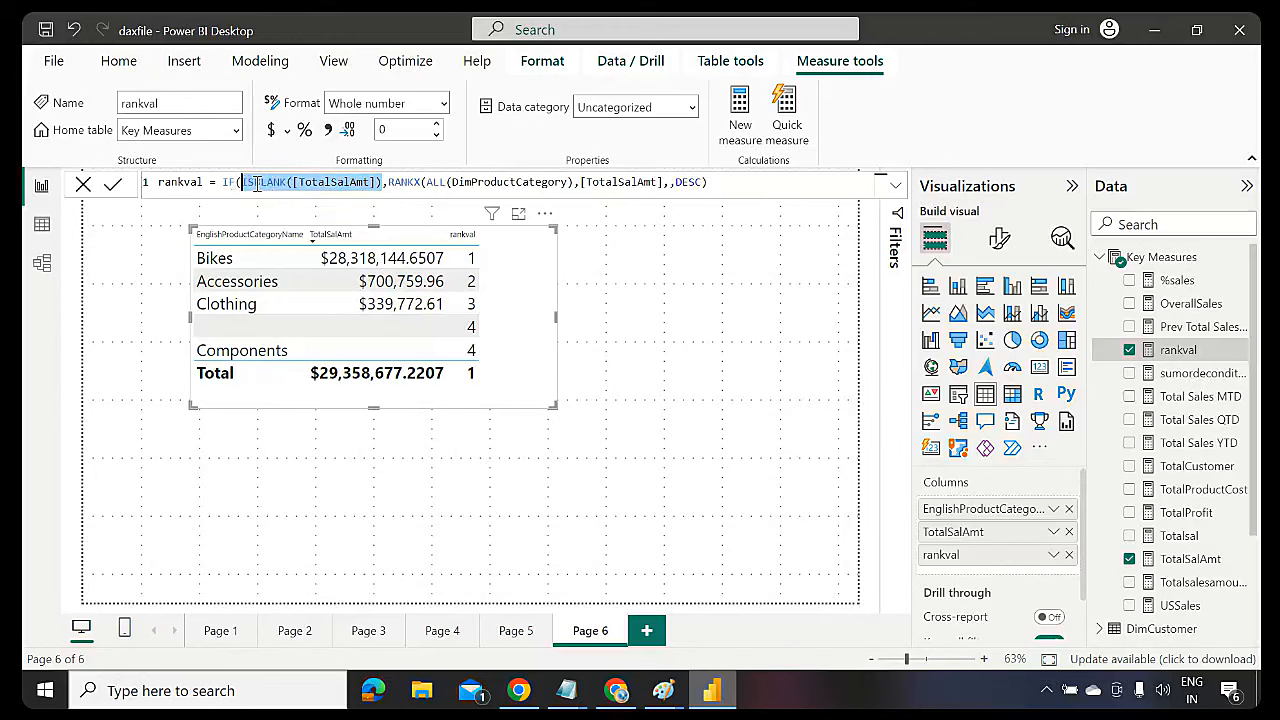
click(256, 184)
click(350, 184)
double_click(350, 184)
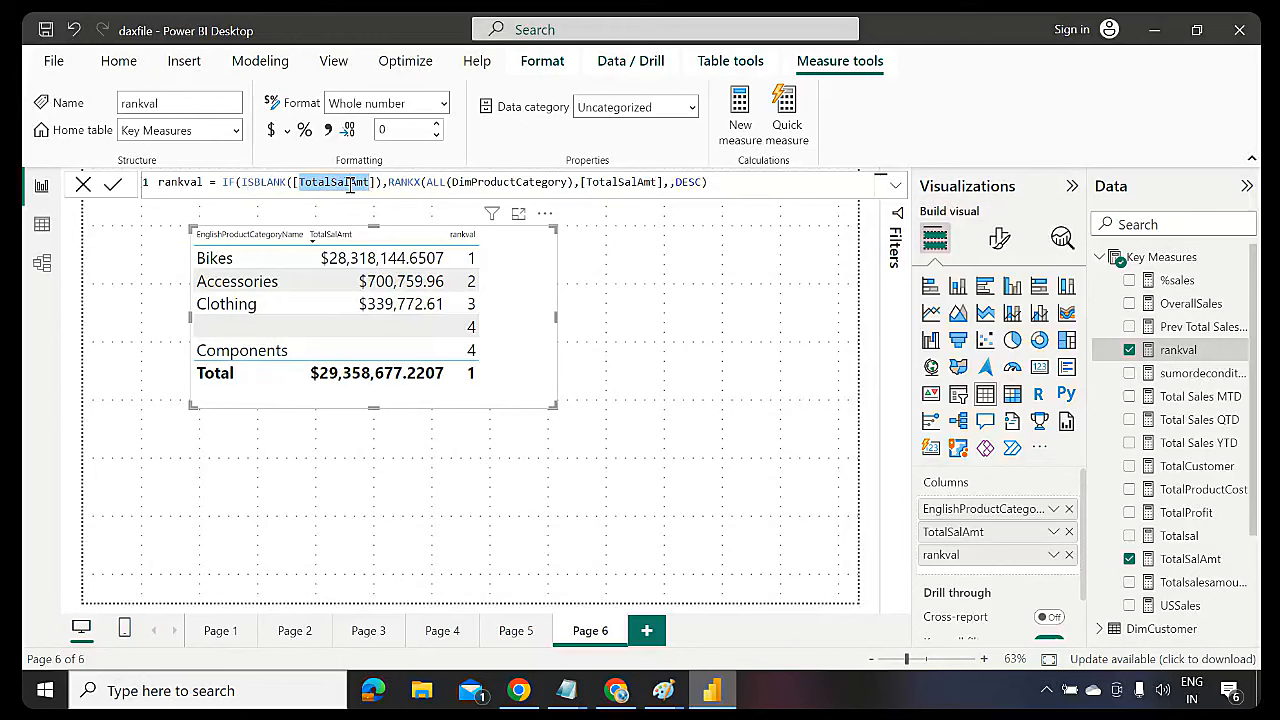
drag(385, 184, 243, 182)
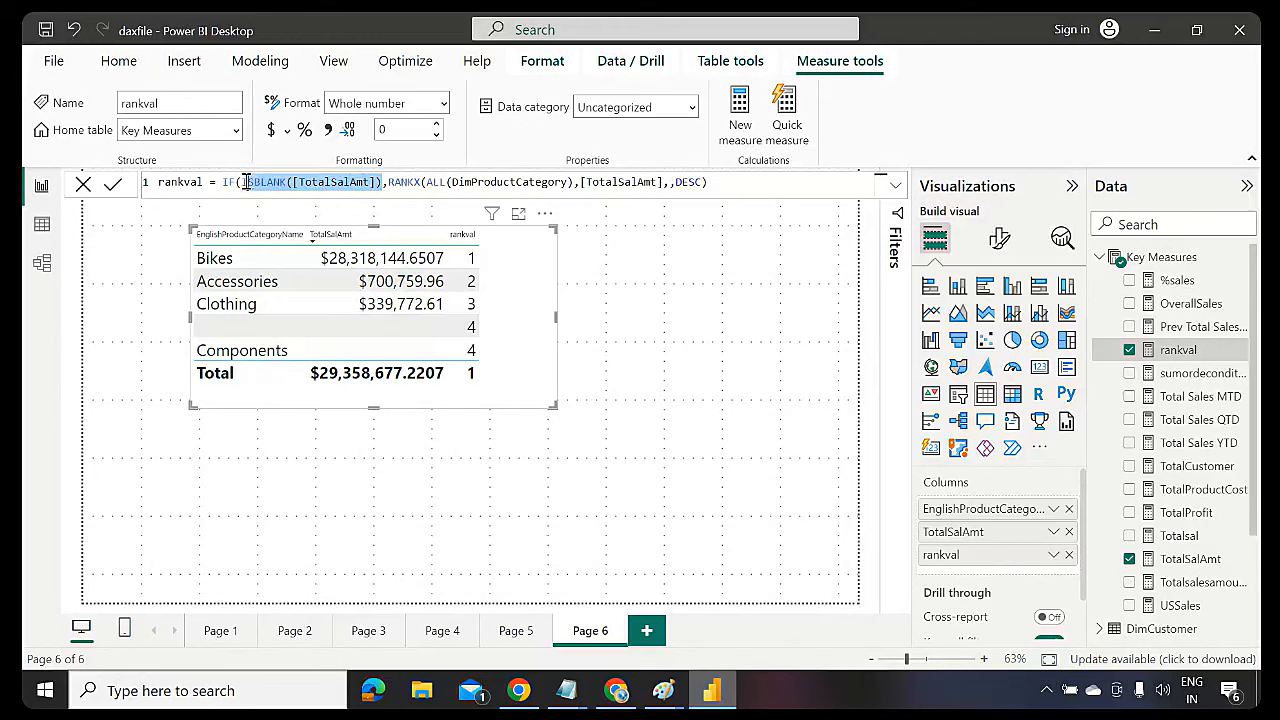
Add BLANK() as the blank result, close the IF, commit rankval, and reposition the table
click(391, 184)
text(,)
key(Left)
text(b)
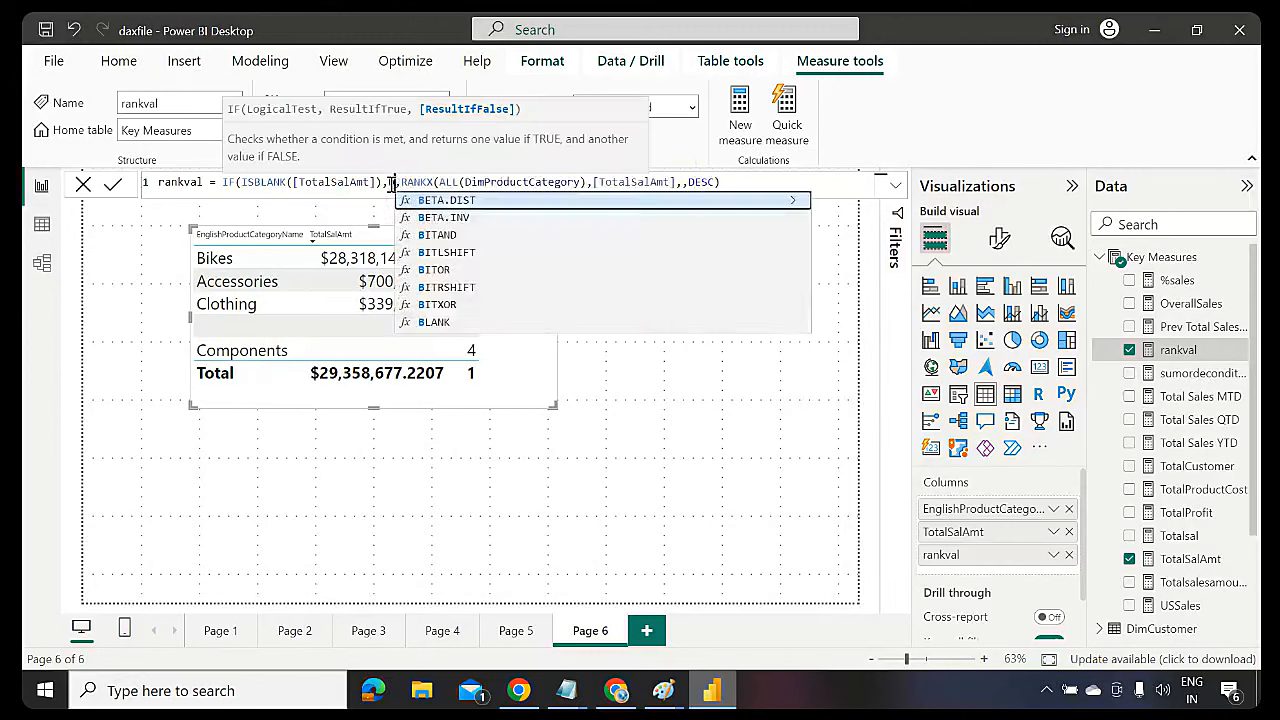
text(lank())
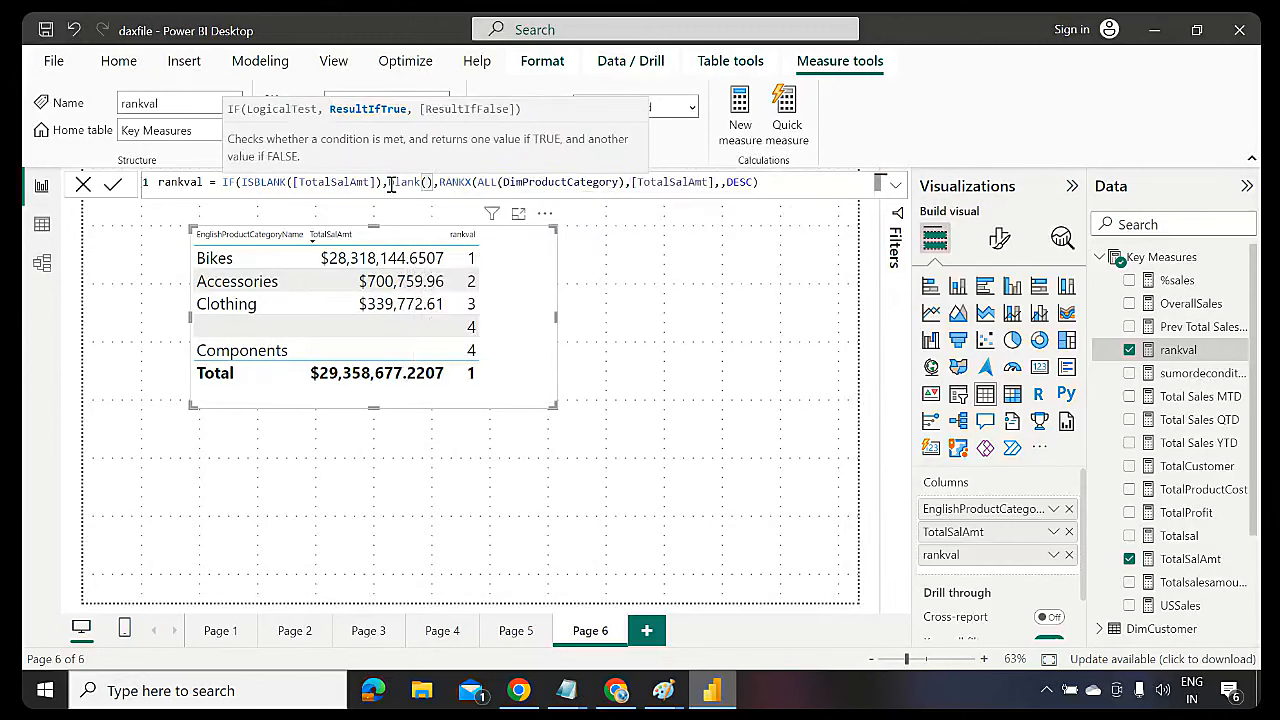
double_click(391, 184)
text(BLAN)
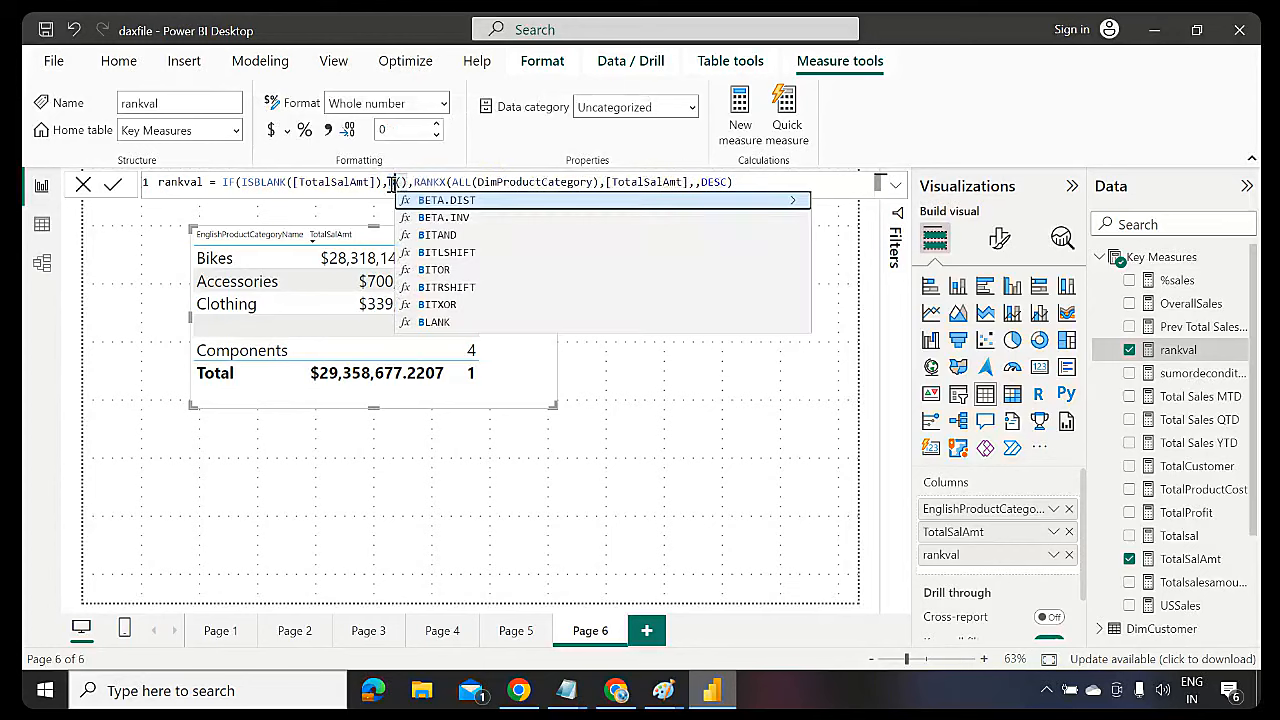
text(K)
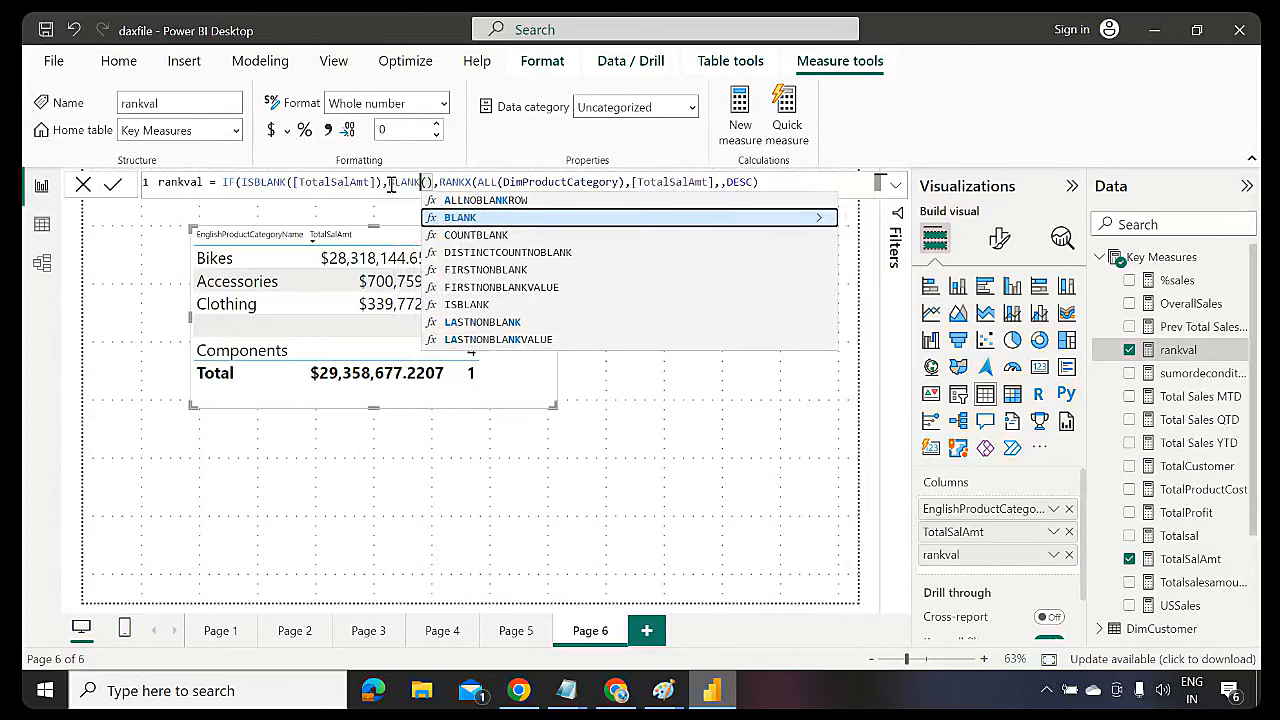
click(453, 184)
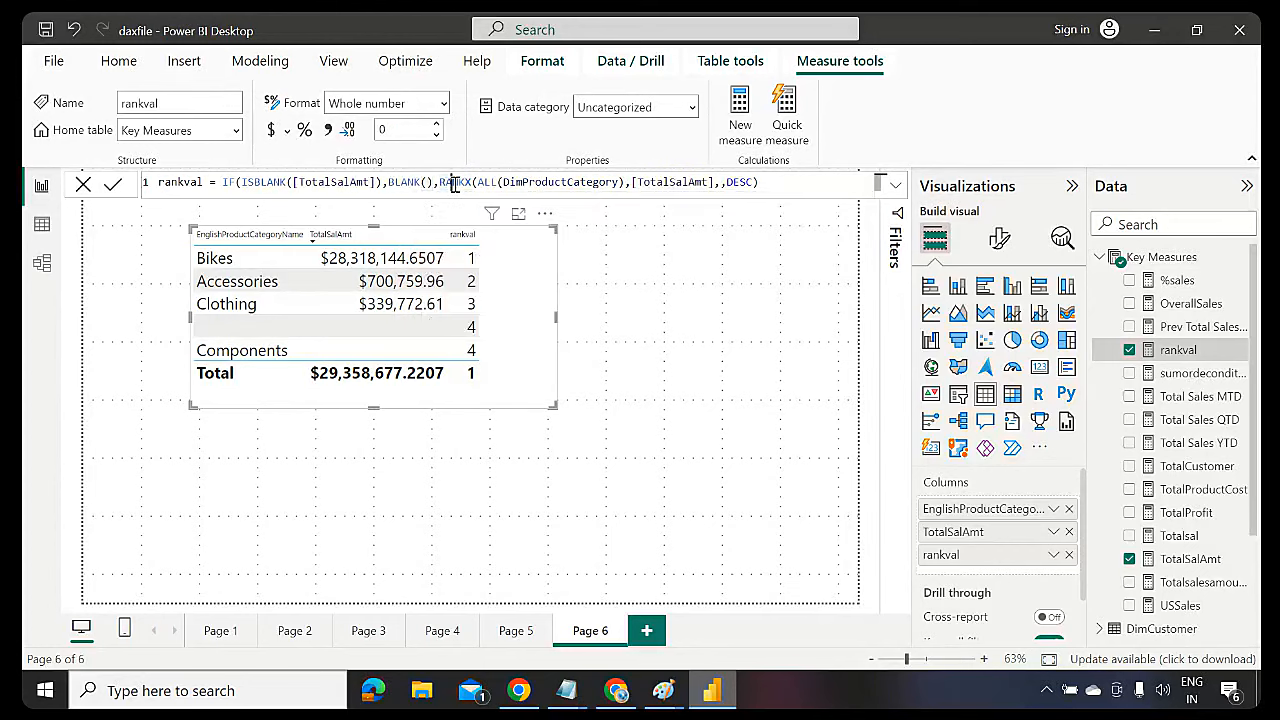
drag(438, 184, 760, 183)
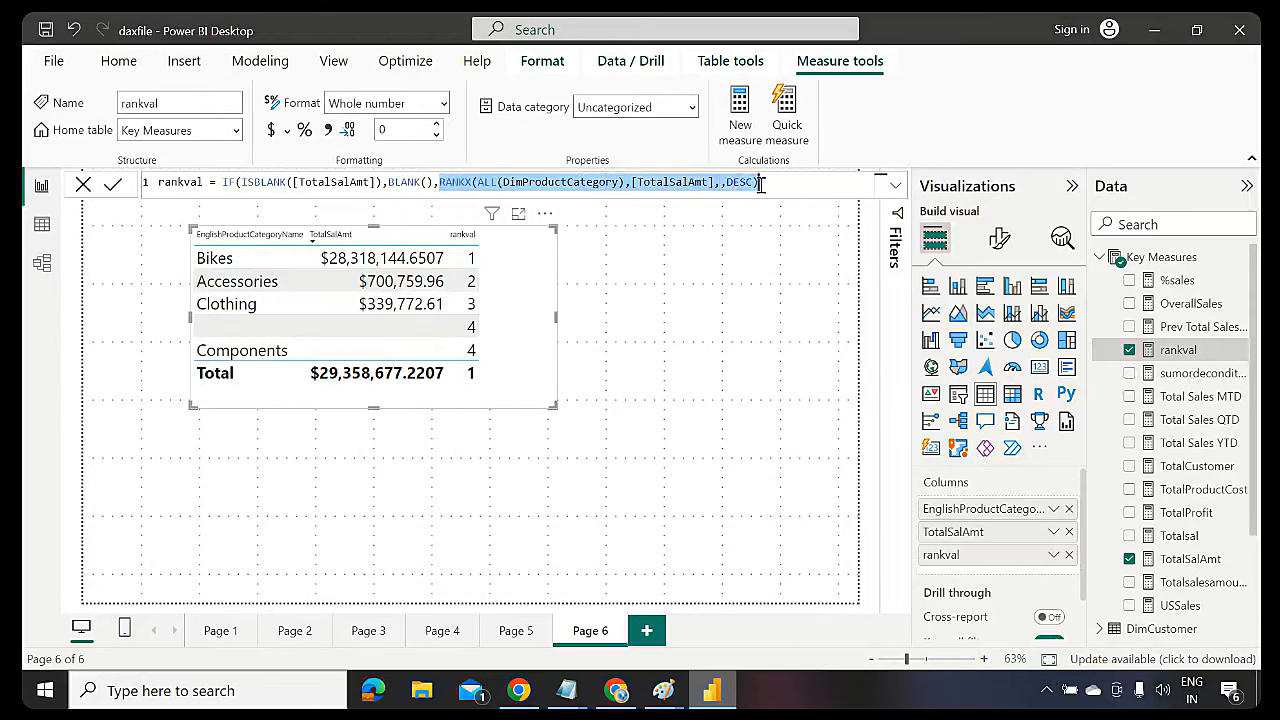
click(760, 183)
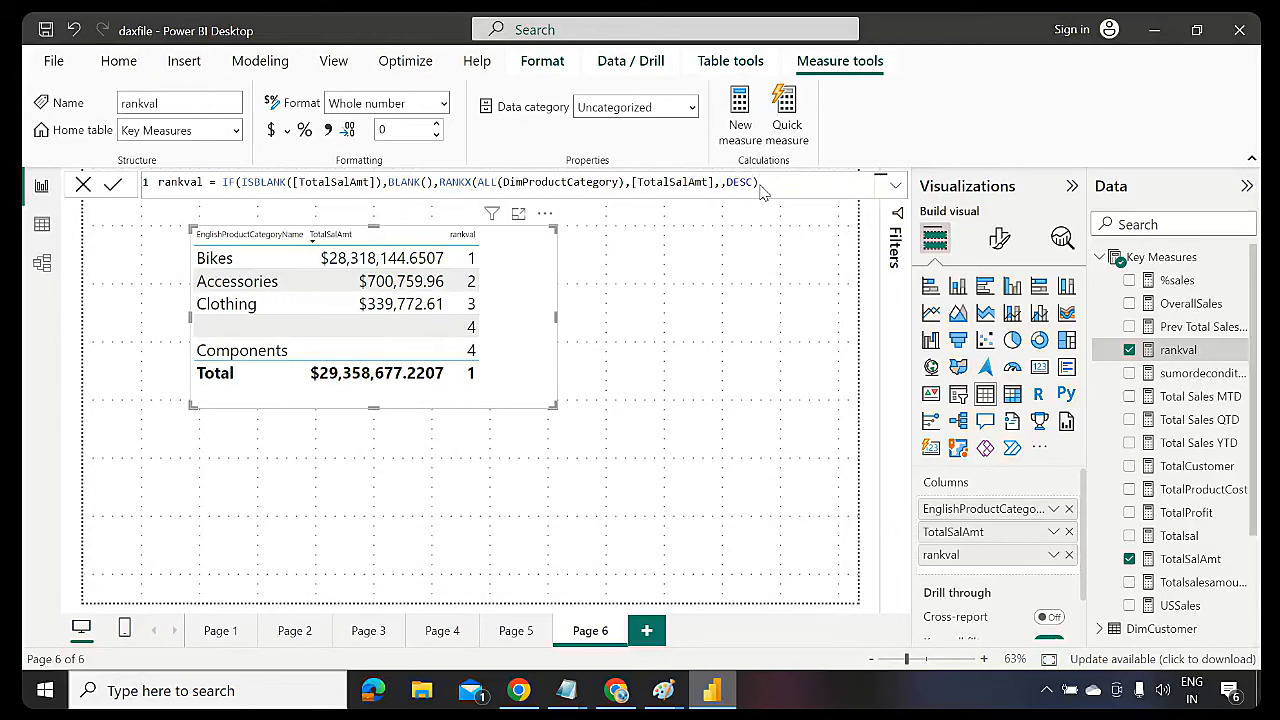
text())
key(Return)
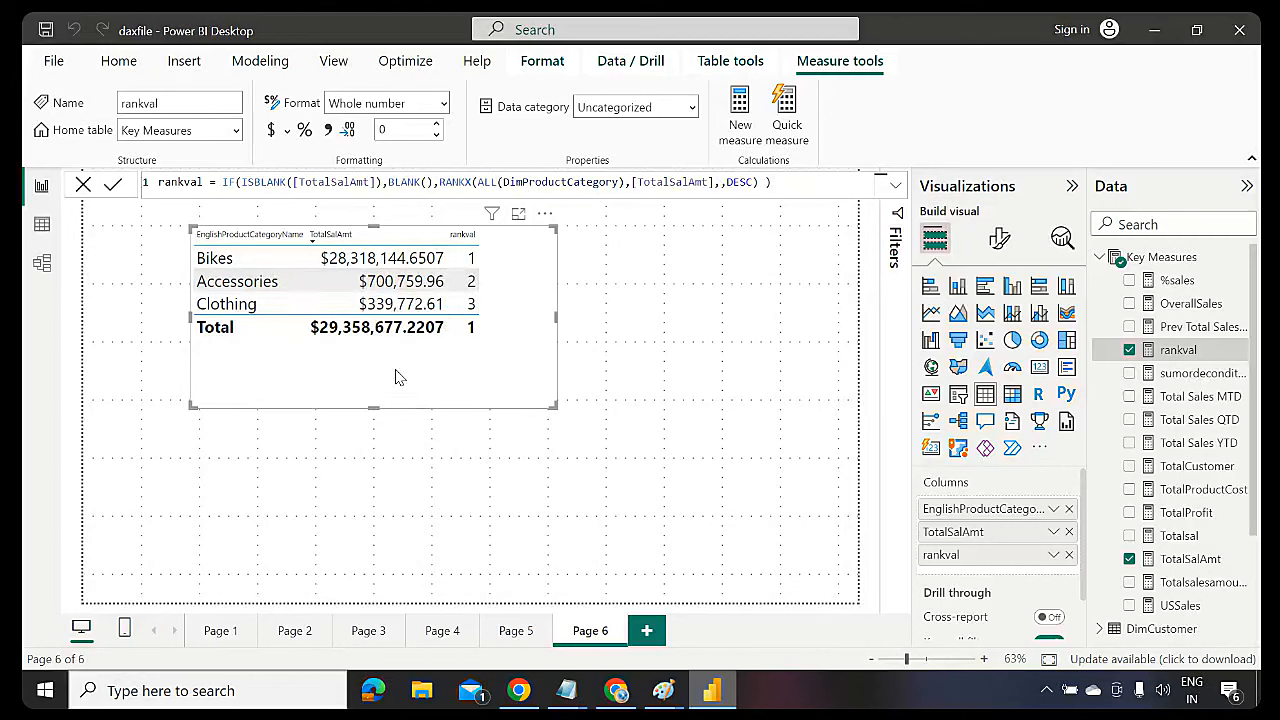
drag(543, 366, 474, 426)
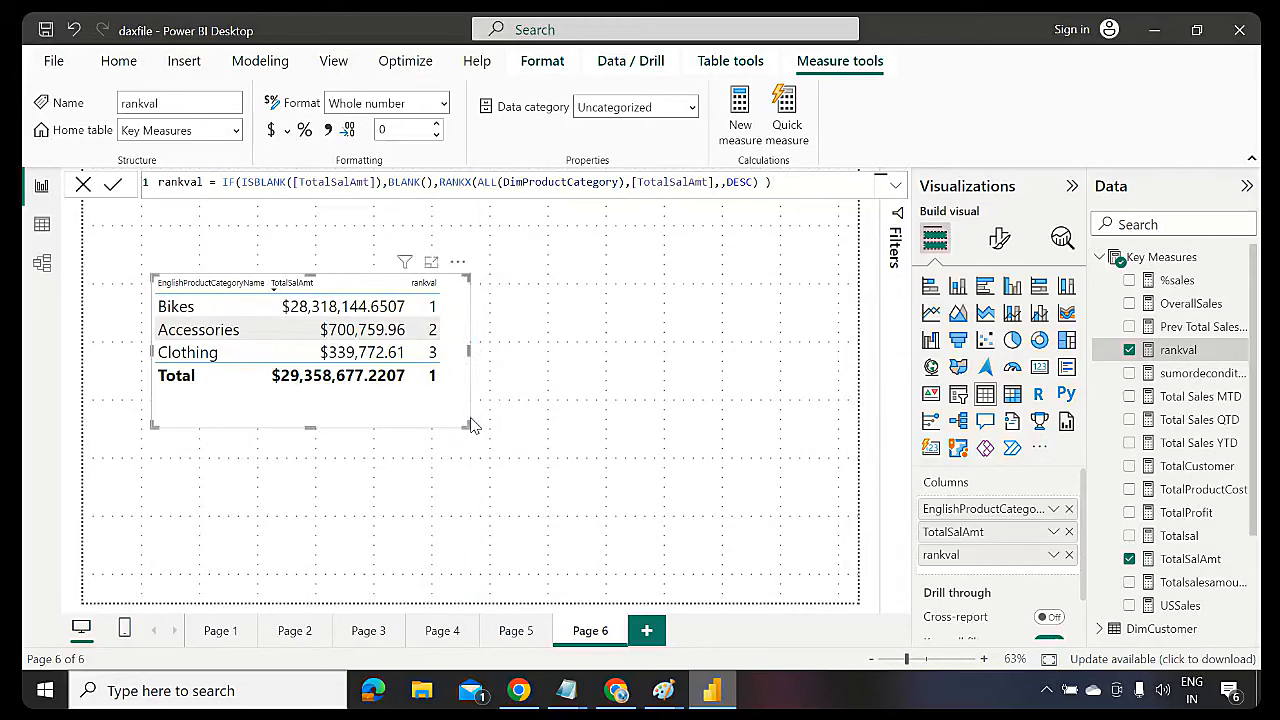
click(629, 310)
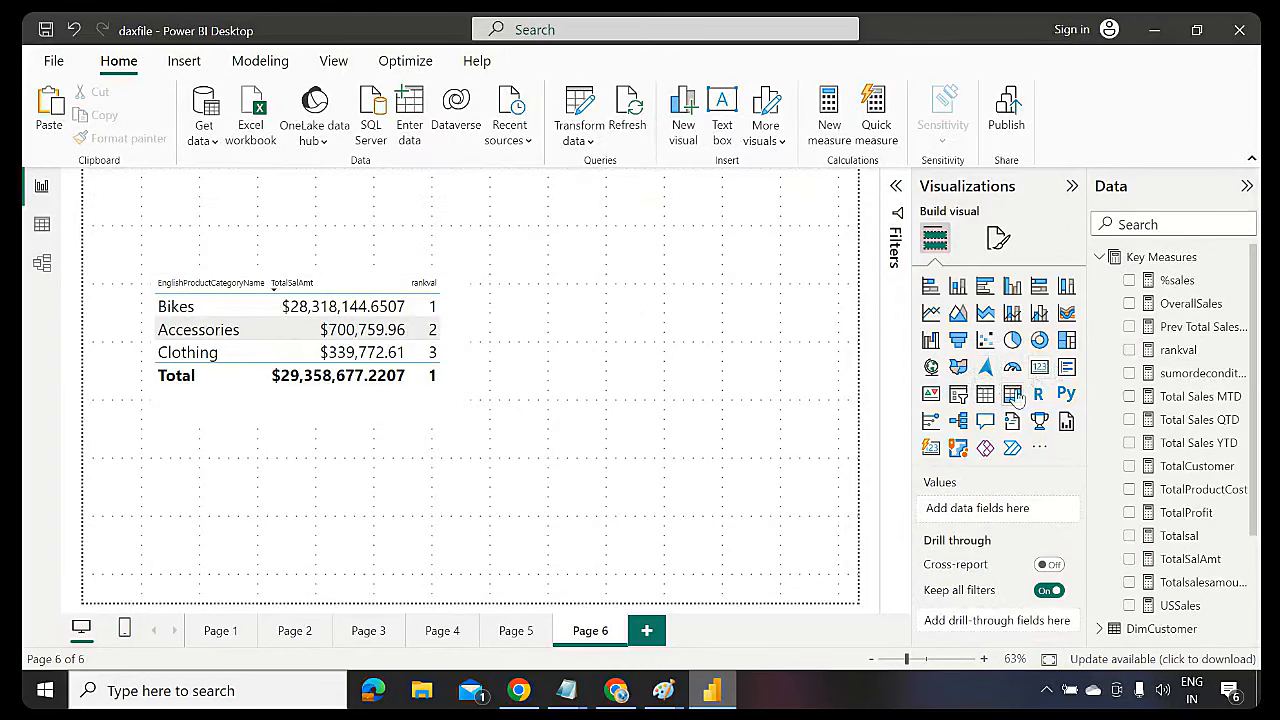
Add an EnglishProductCategoryName slicer to the right of the ranking table and shrink it
click(958, 395)
drag(380, 200, 766, 258)
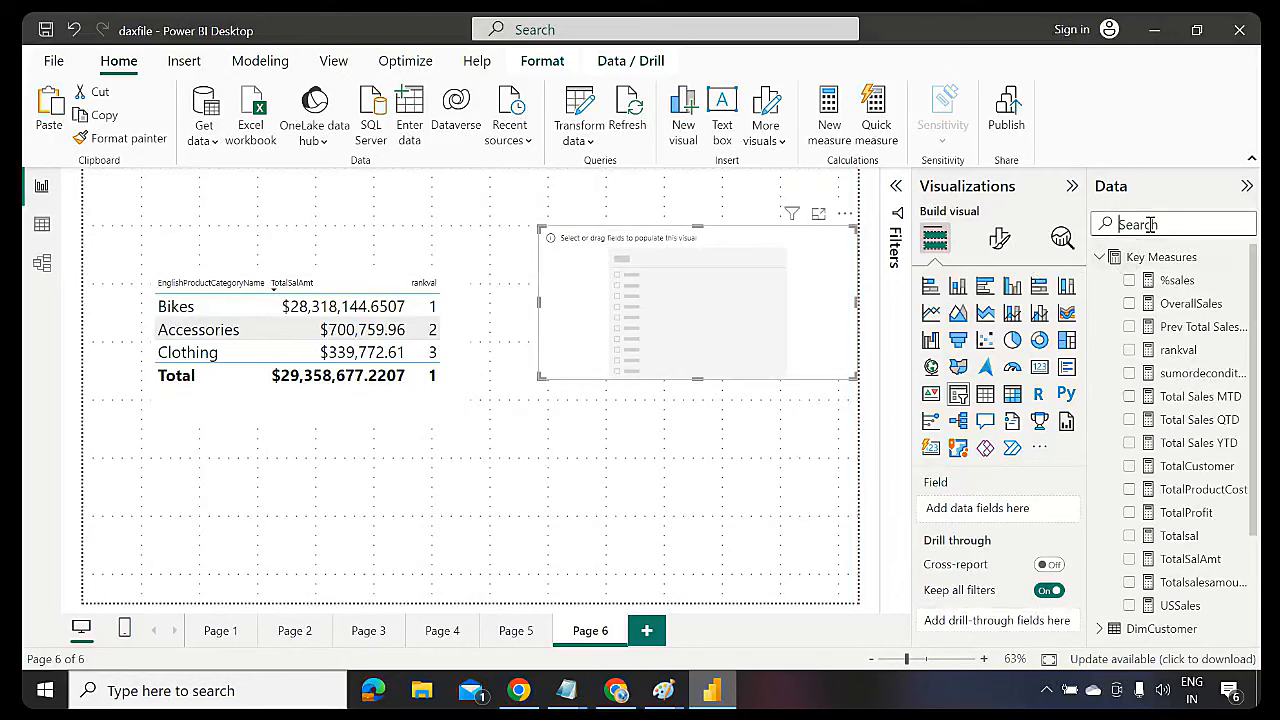
text(categoryname)
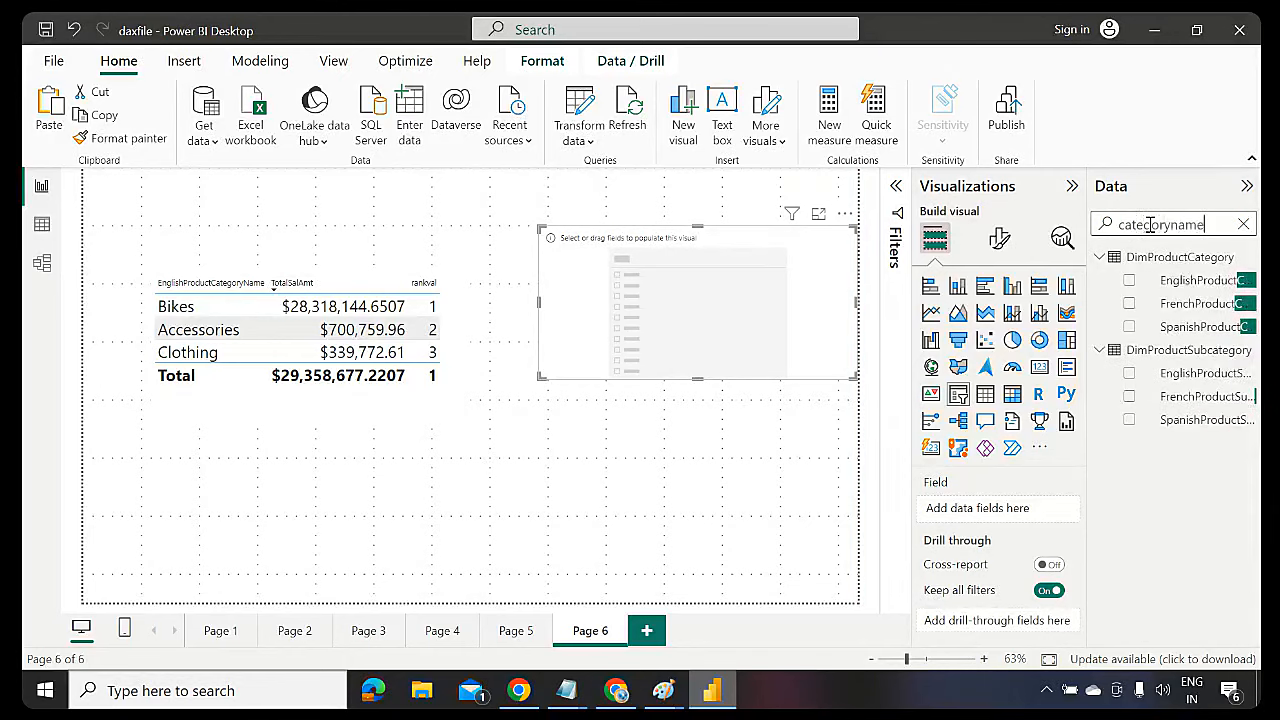
drag(1198, 280, 783, 293)
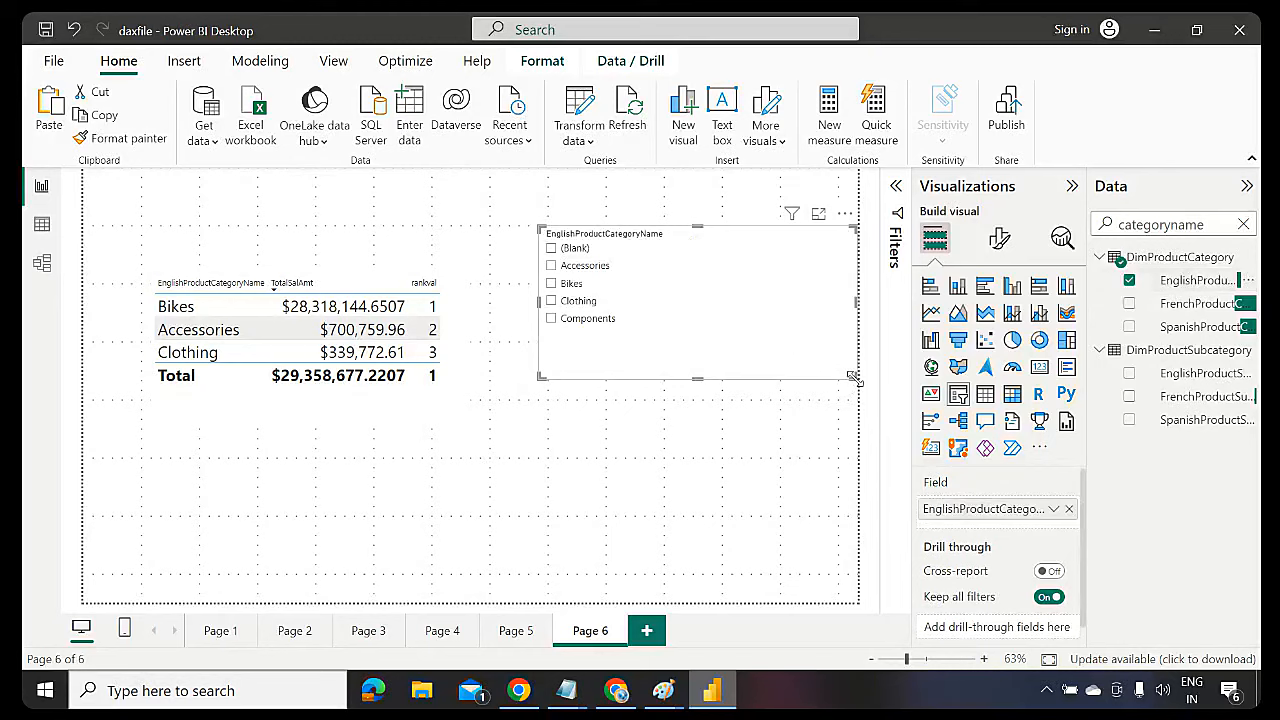
drag(852, 377, 697, 342)
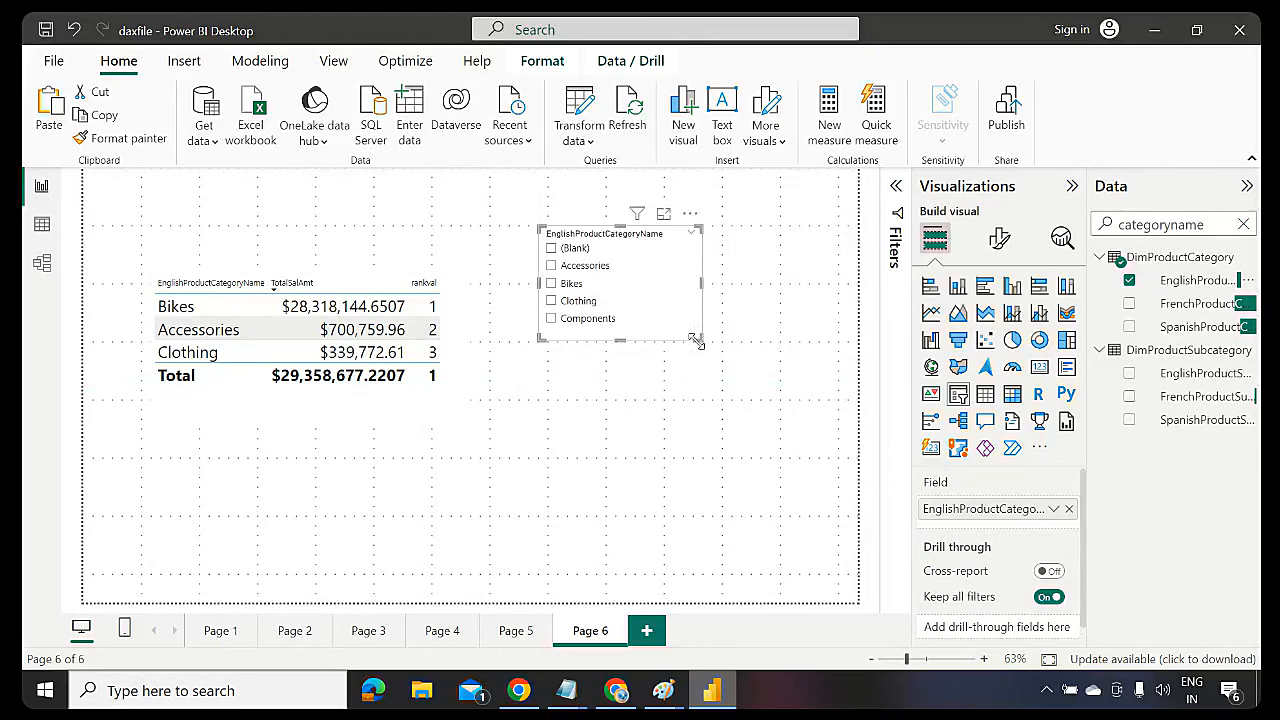
Try slicer selections (Accessories, Bikes, Clothing, Accessories plus Clothing), then change rankval's ALL to ALLSELECTED
click(551, 266)
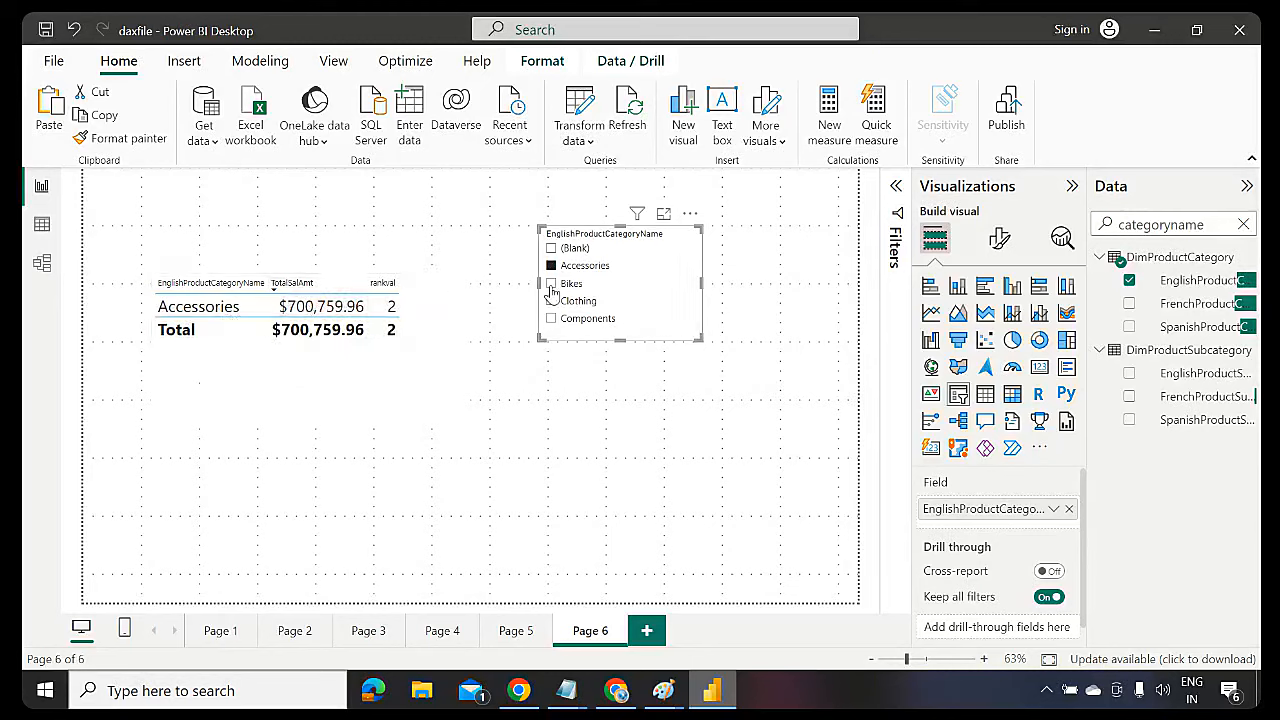
click(551, 284)
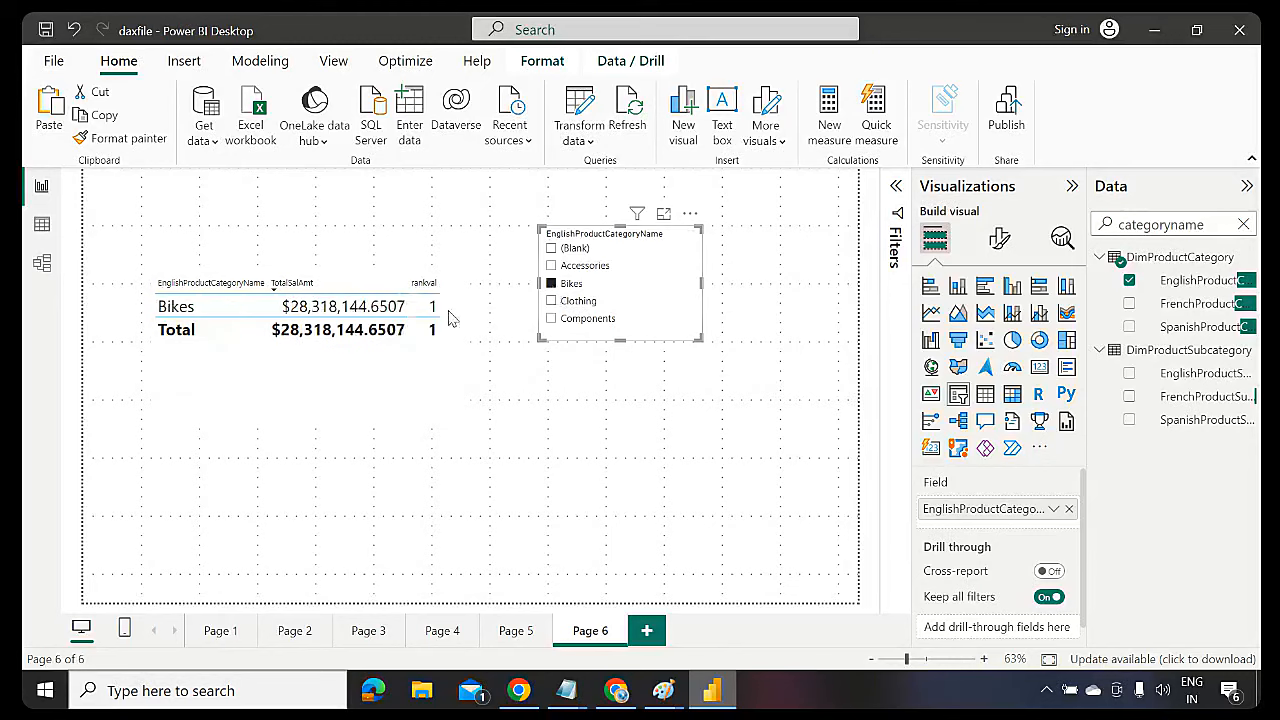
click(554, 302)
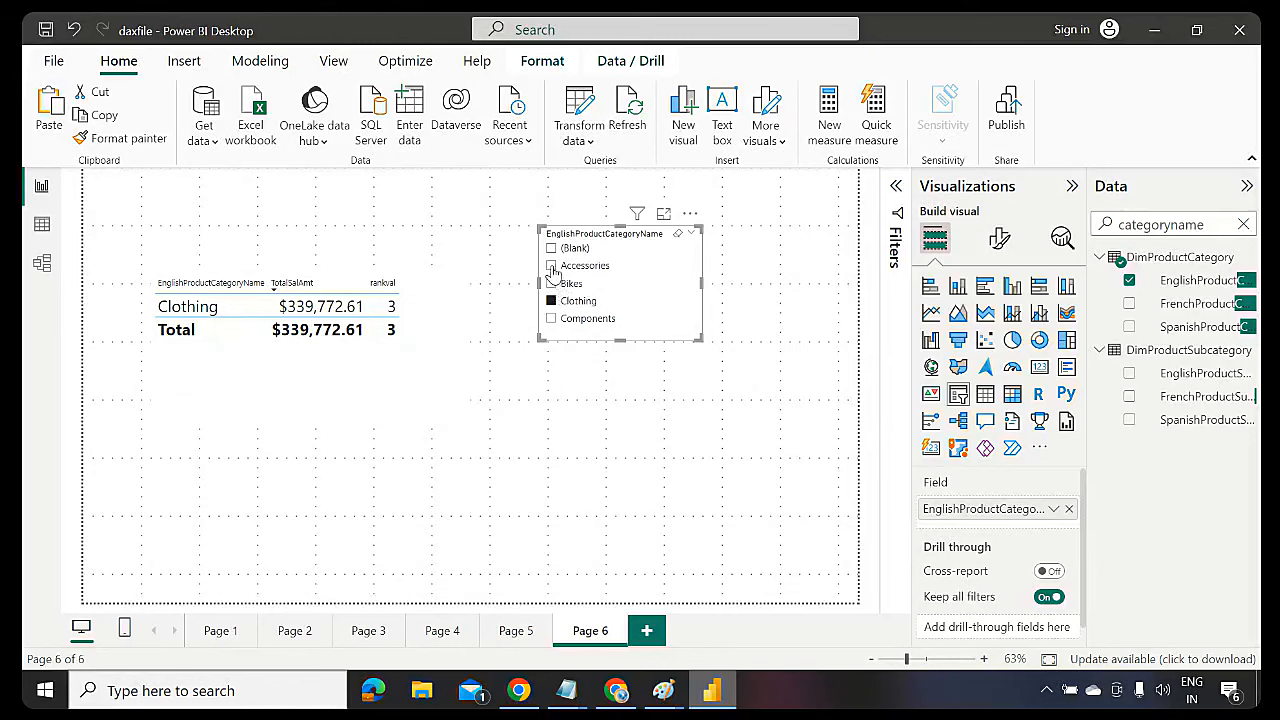
ctrl+click(551, 266)
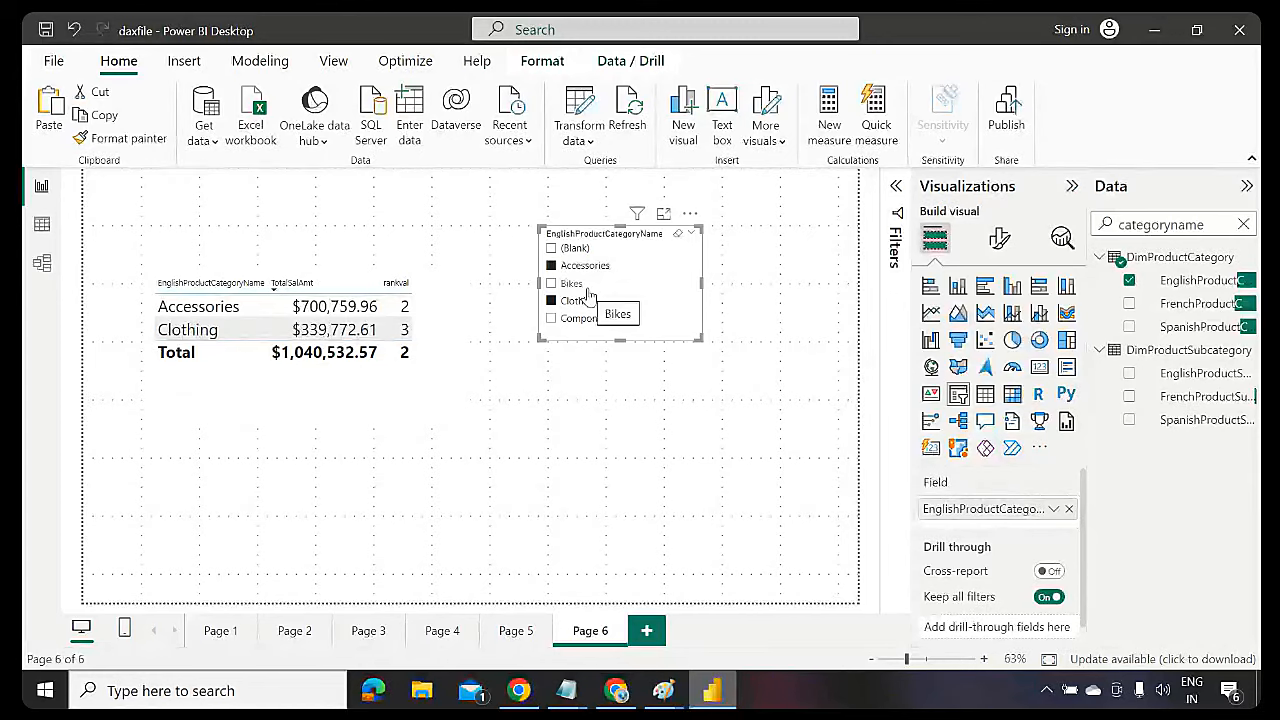
click(1244, 225)
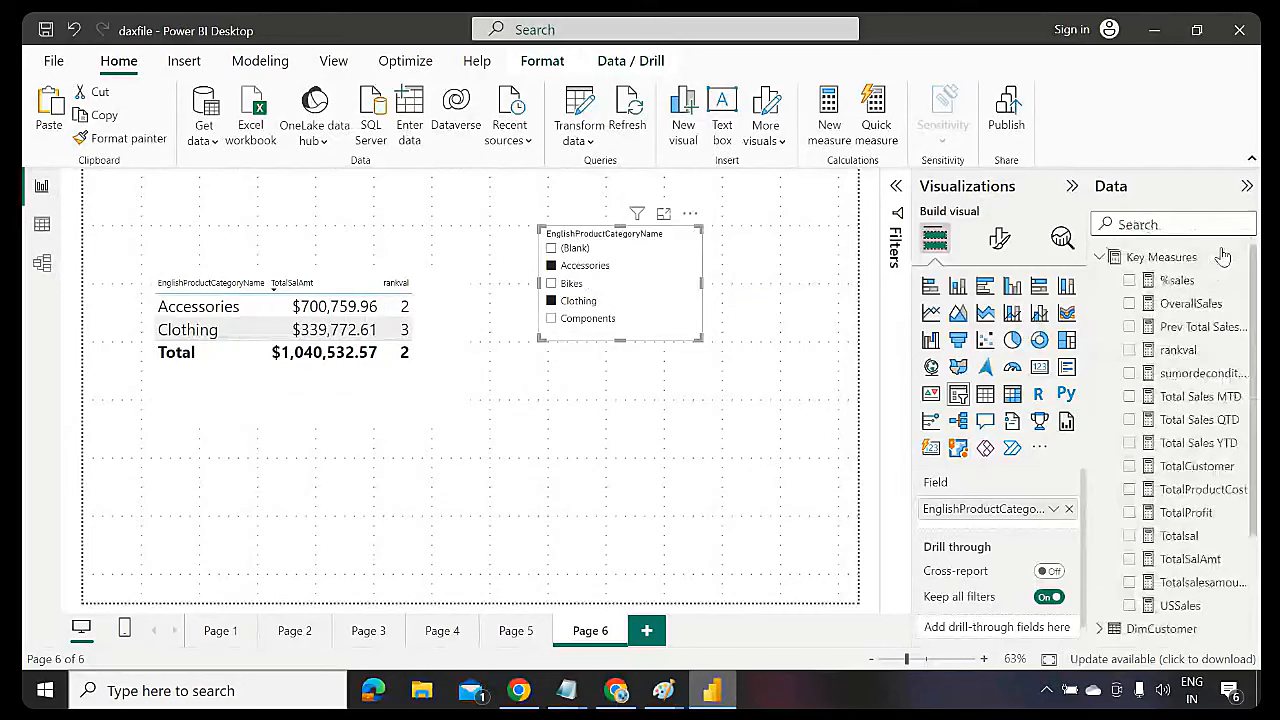
click(1178, 350)
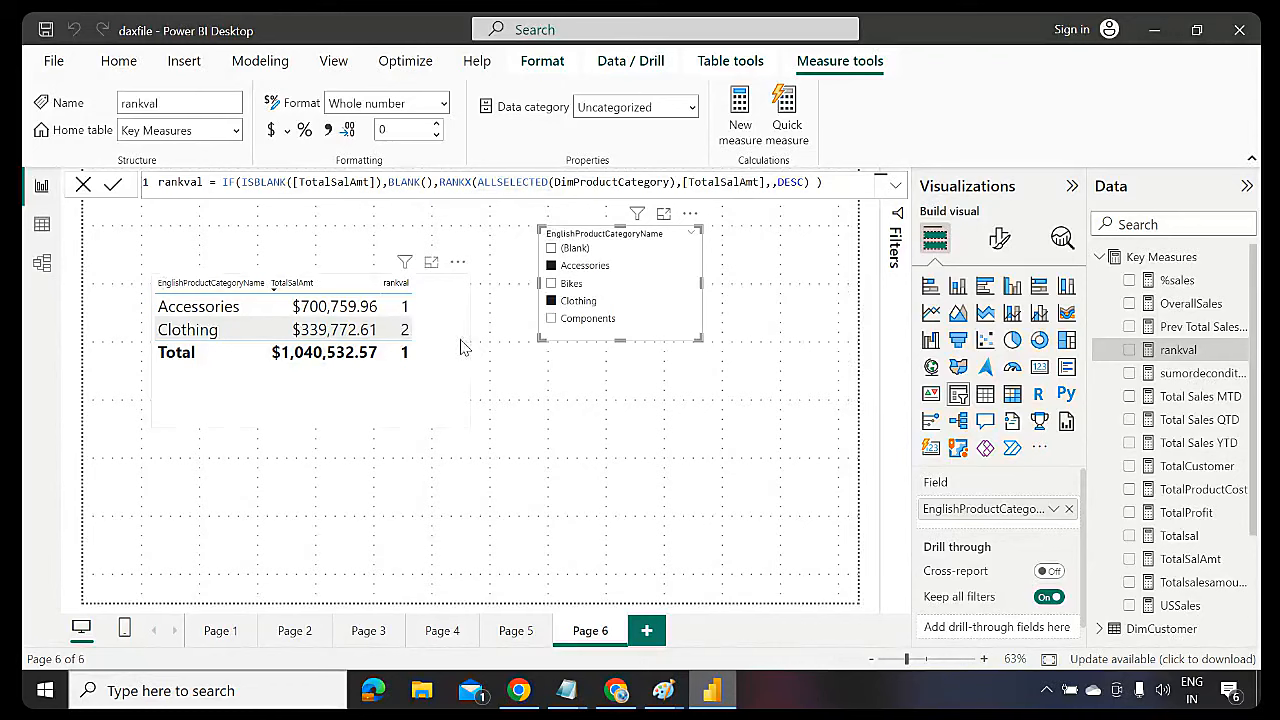
Slice to Accessories and Bikes so Bikes ranks 1 and Accessories 2, then shrink the table
click(563, 286)
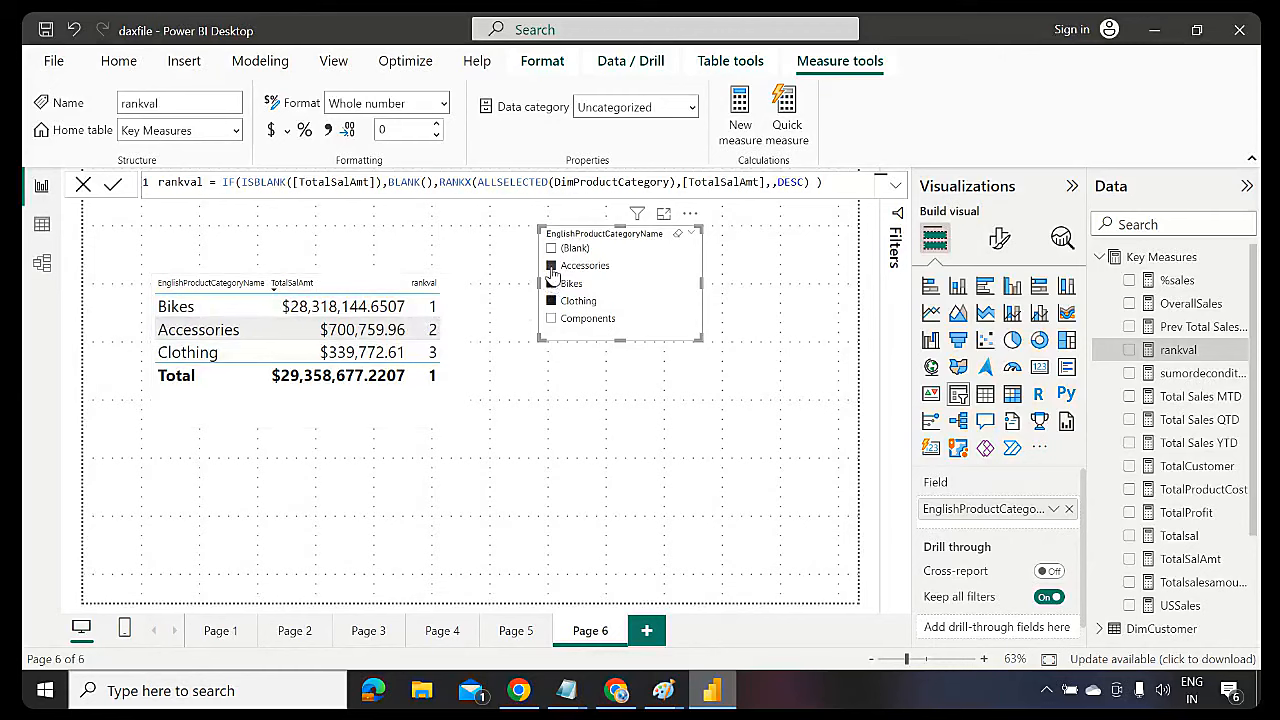
click(552, 268)
click(552, 268)
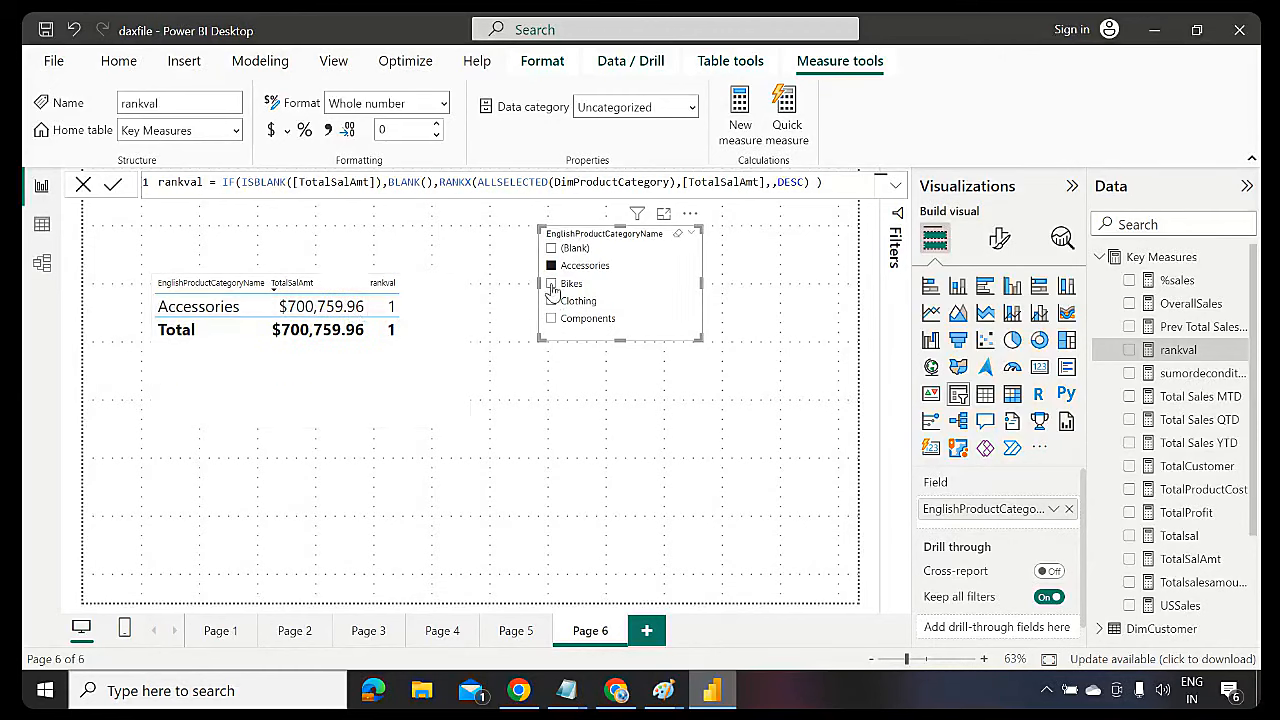
click(551, 285)
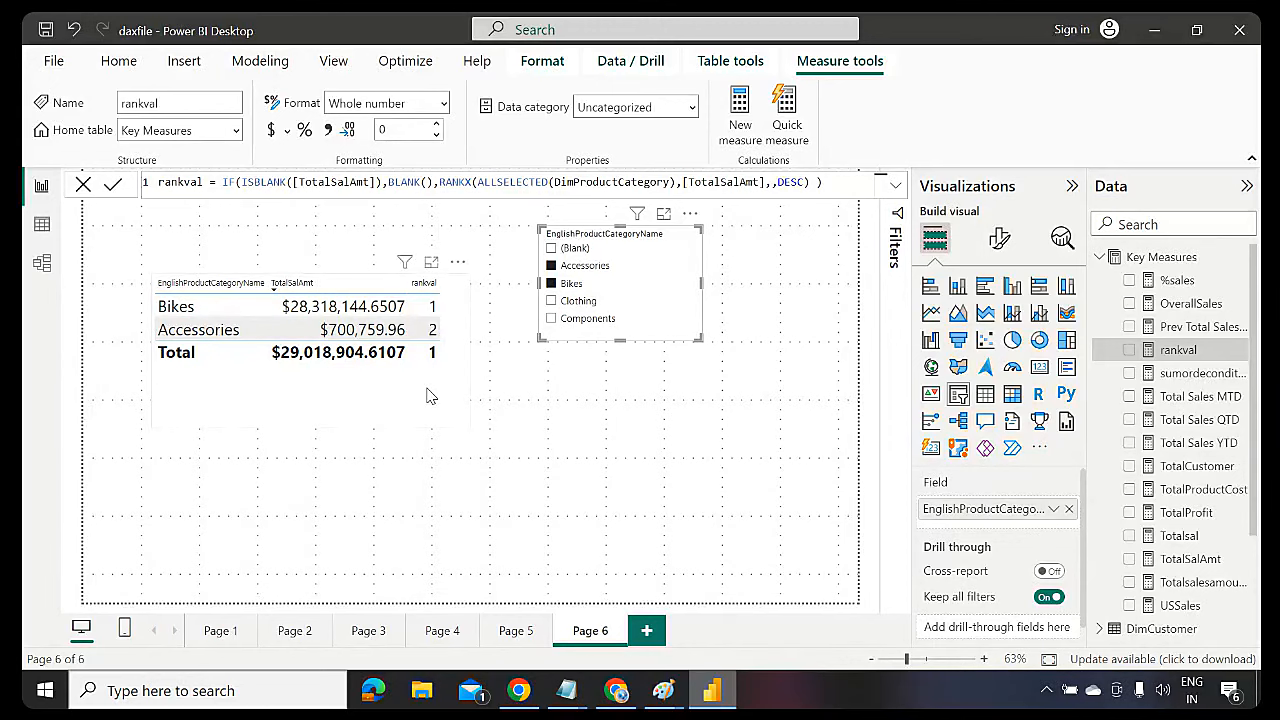
drag(464, 422, 455, 388)
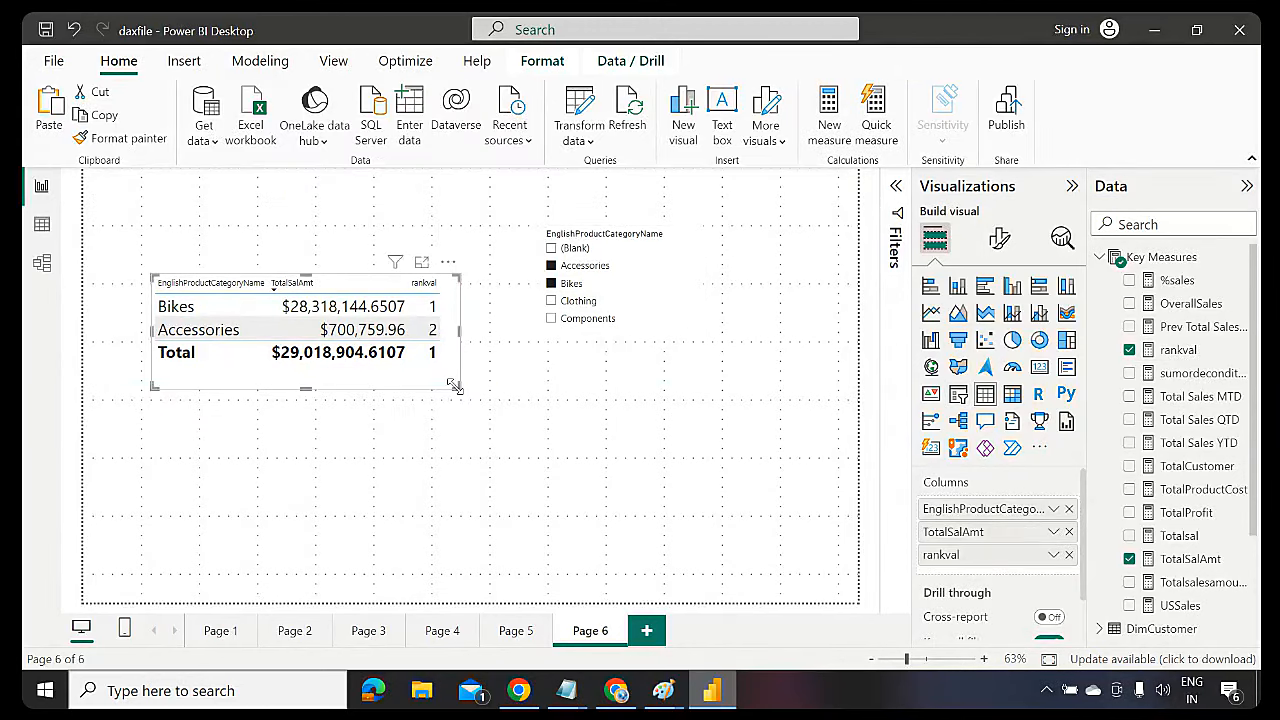
click(701, 341)
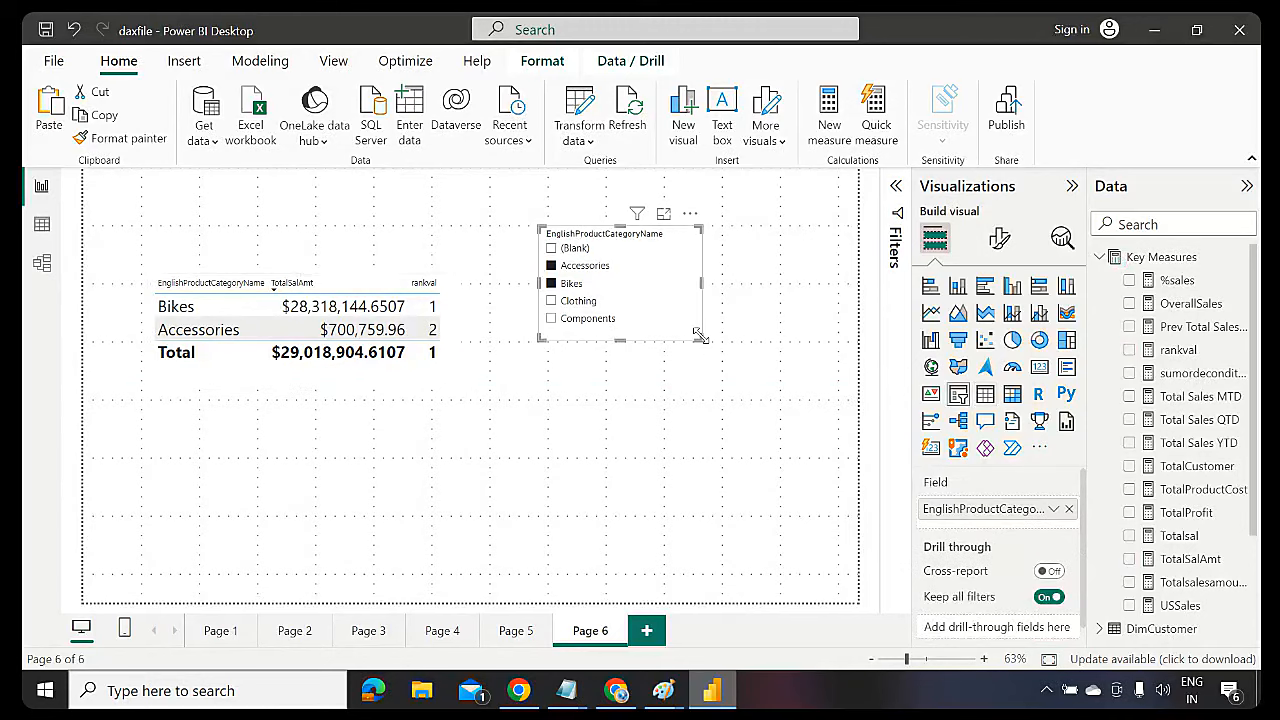
Delete the selected category slicer from Page 6
key(Delete)
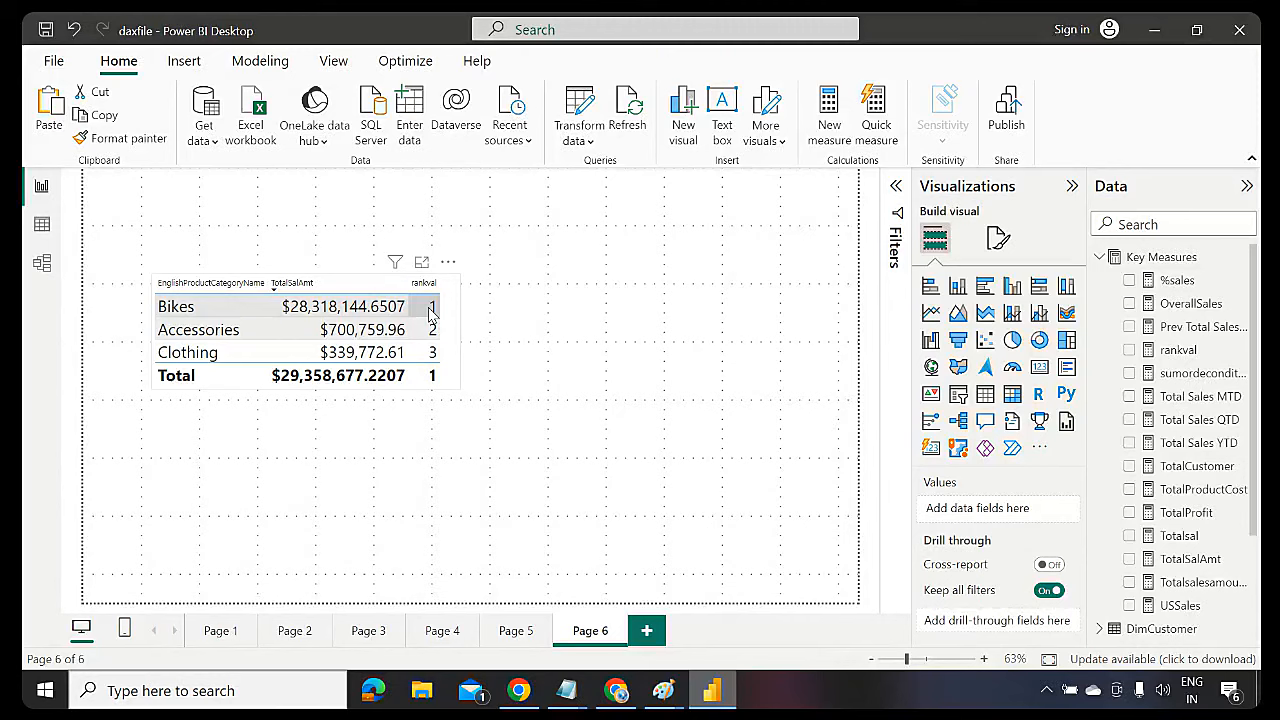
Start a manually entered table with columns ranknumber and rankname
click(416, 119)
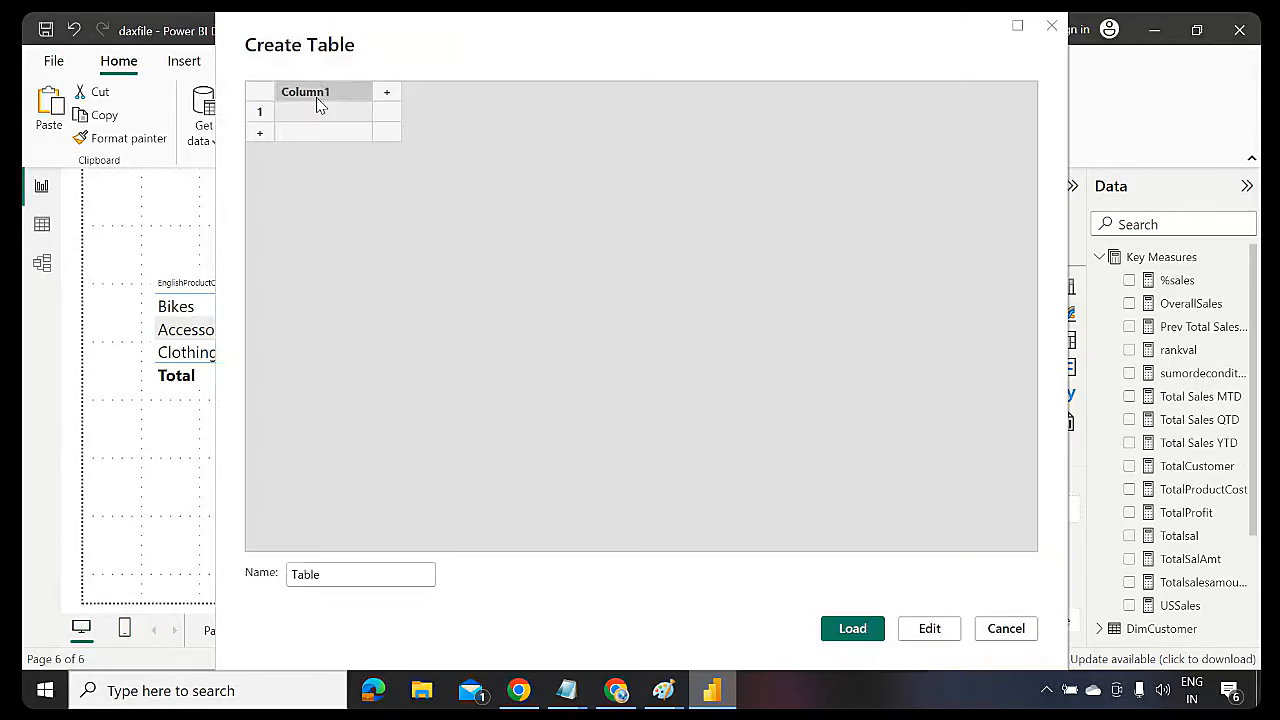
double_click(316, 99)
key(BackSpace)
text(rab)
key(BackSpace)
text(nknumberq)
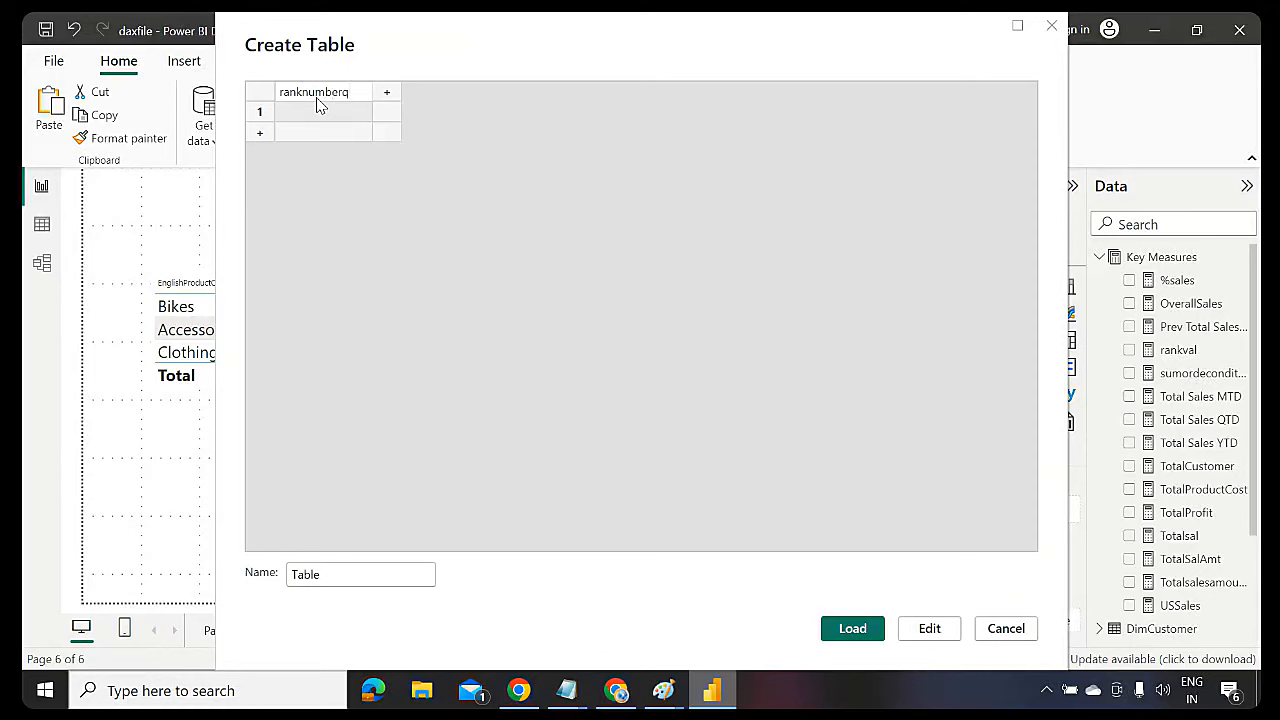
key(BackSpace)
key(Tab)
text(rankname)
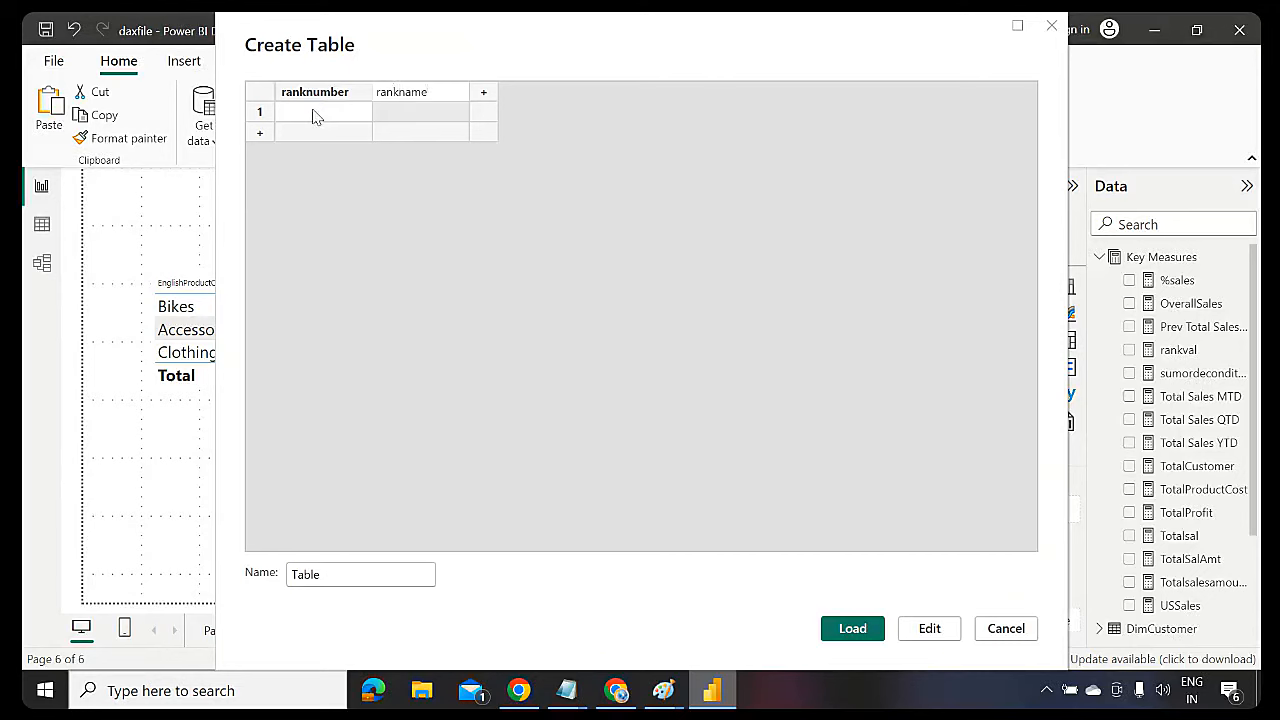
click(313, 119)
Fill ranknumber with the values 1, 2, 3 and 4
text(1)
key(Return)
text(2)
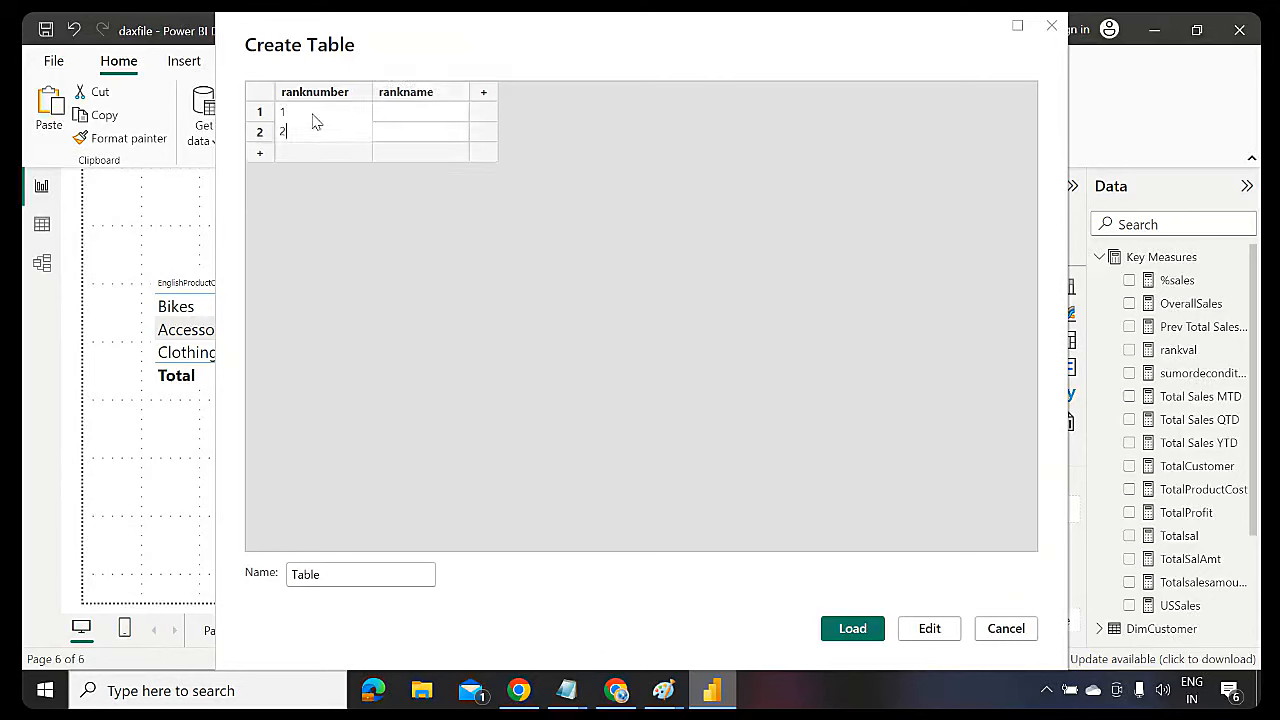
key(Return)
text(3)
key(Return)
text(4)
Enter Top 1 to Top 4 in rankname and name the table Ranks
key(Tab)
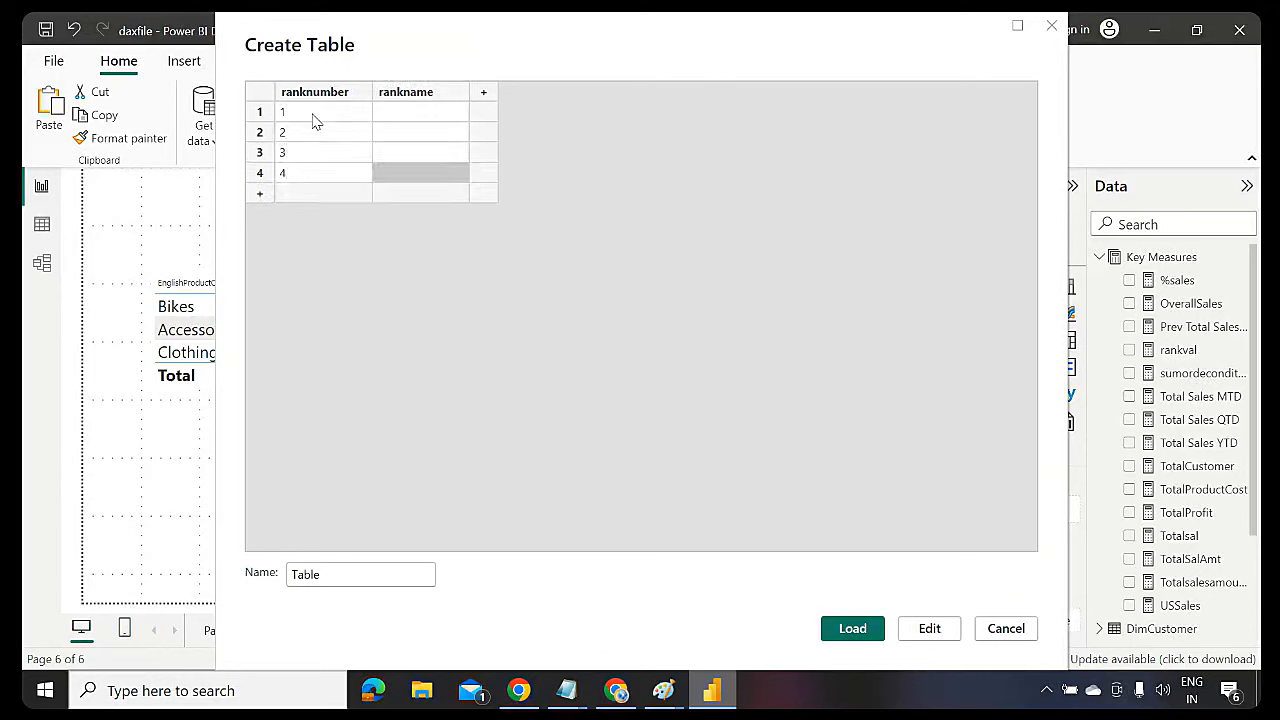
key(Up)
key(Up)
key(Up)
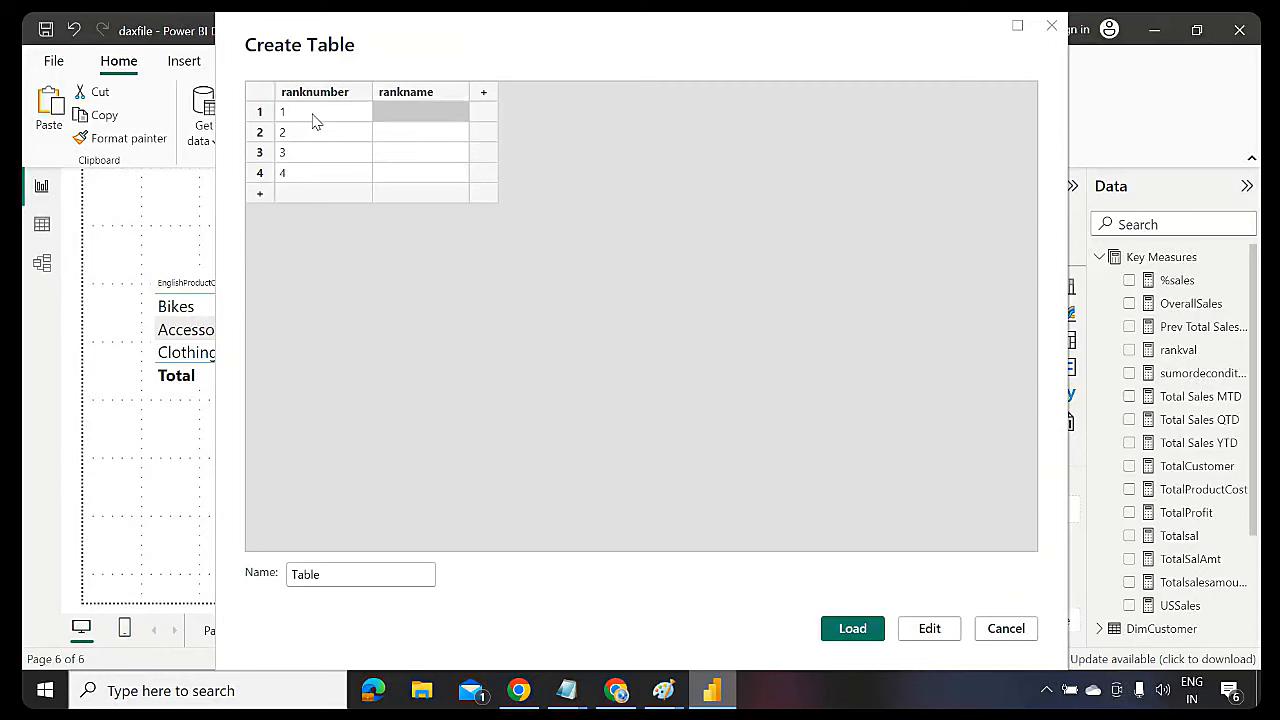
text(Top 1)
key(Return)
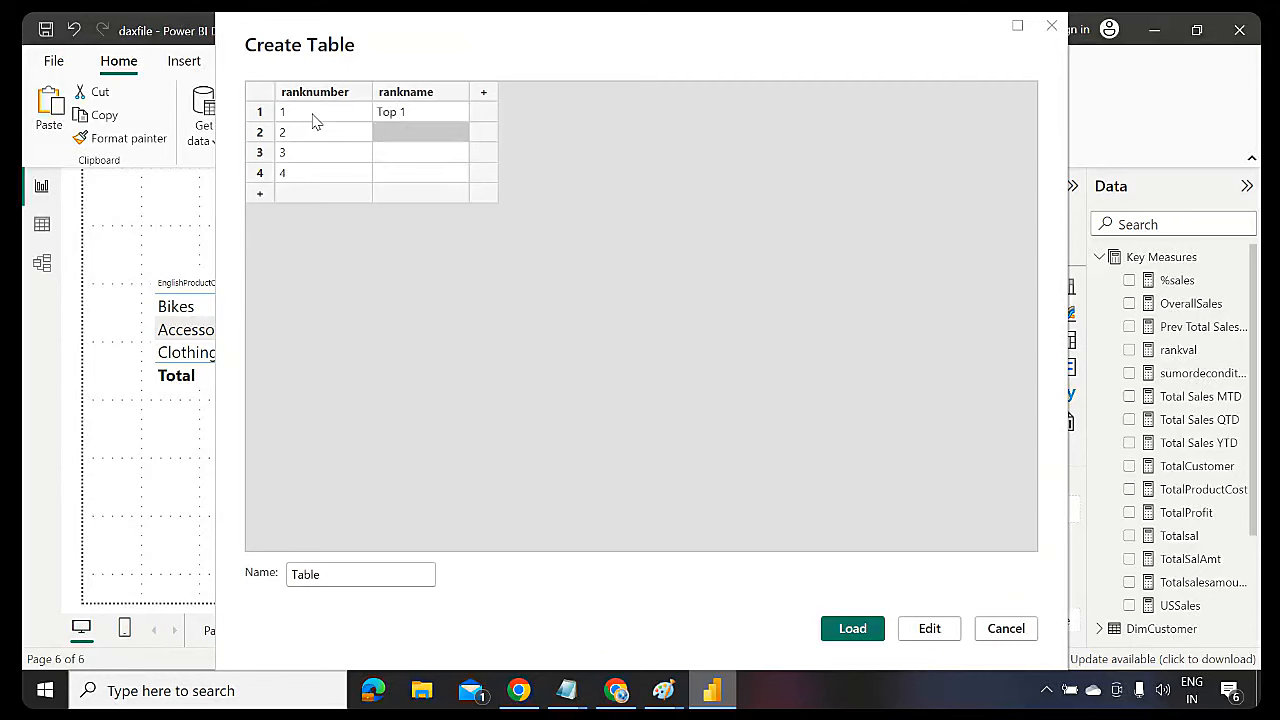
text(Top 2)
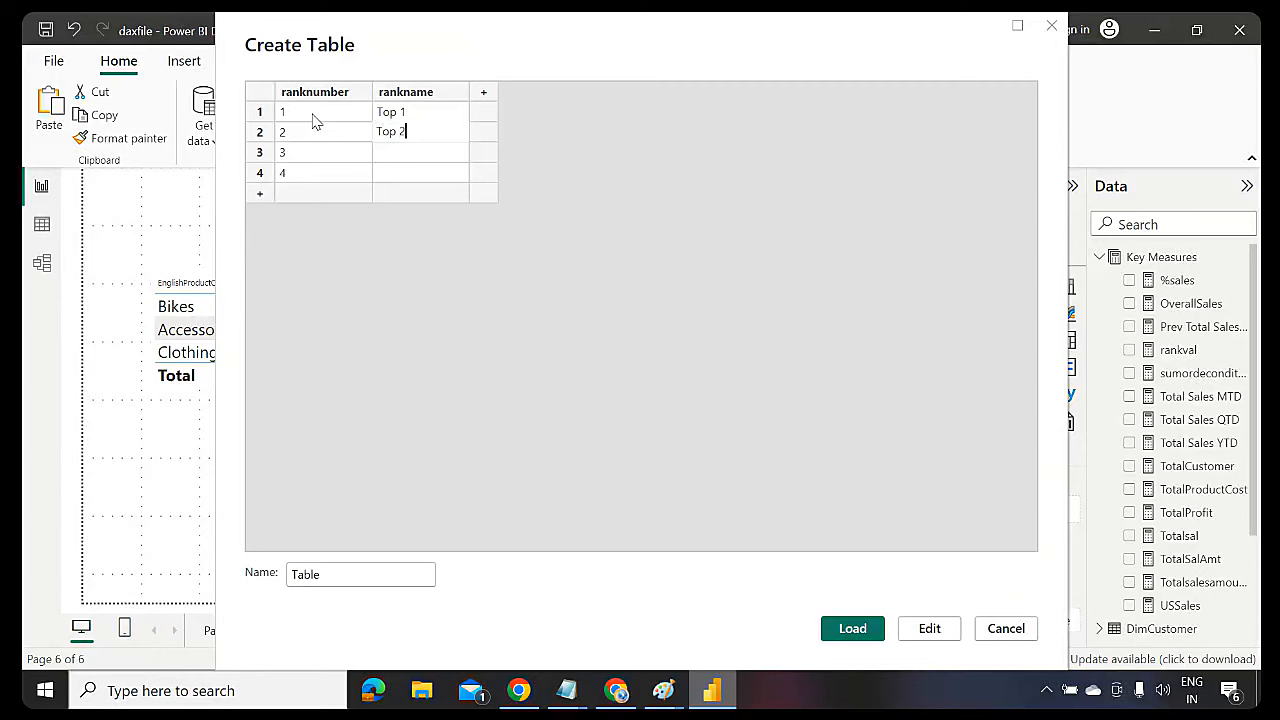
key(Return)
text(Top 3)
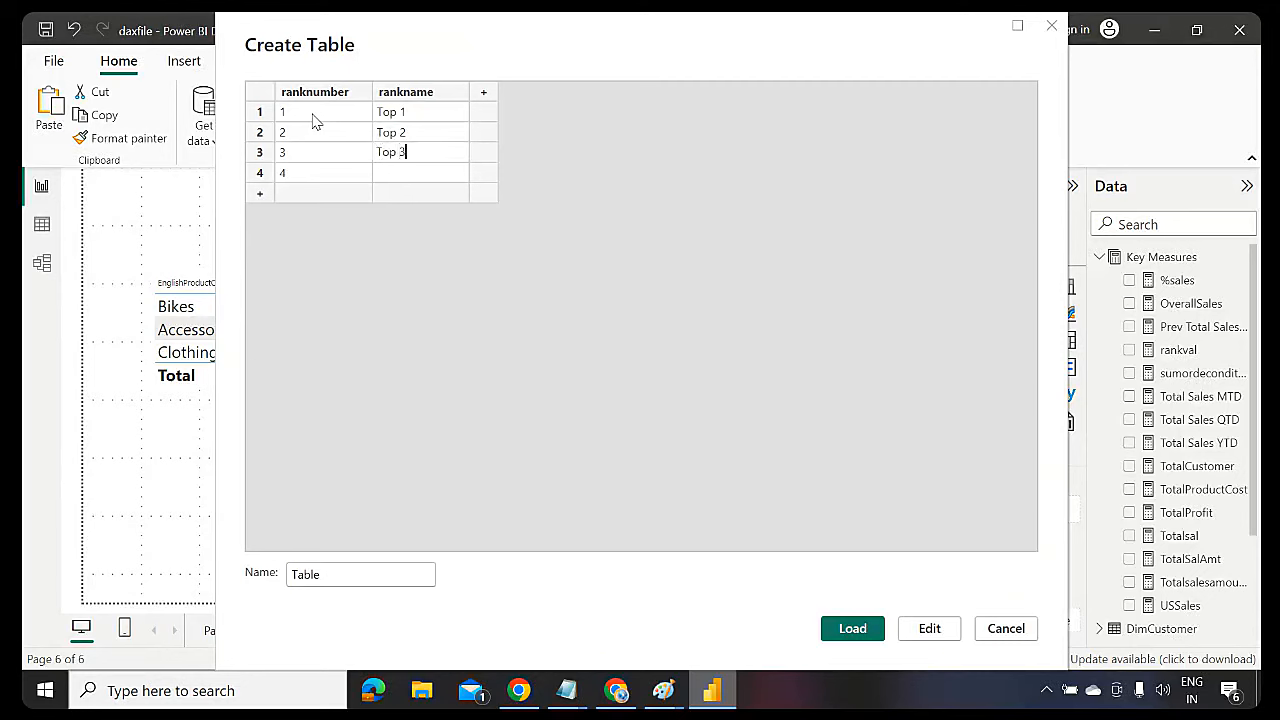
key(Return)
text(Top 4)
double_click(327, 577)
text(Ranks)
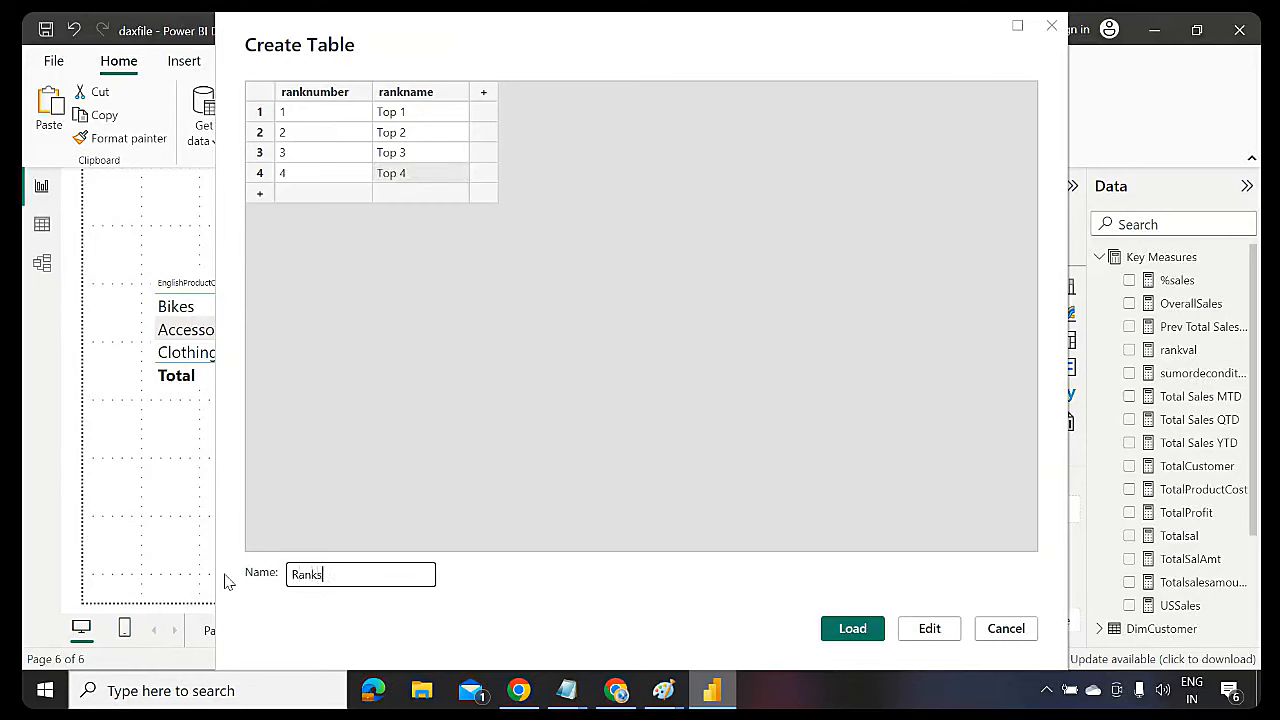
Load the Ranks table and add a slicer showing Ranks[rankname]
click(862, 638)
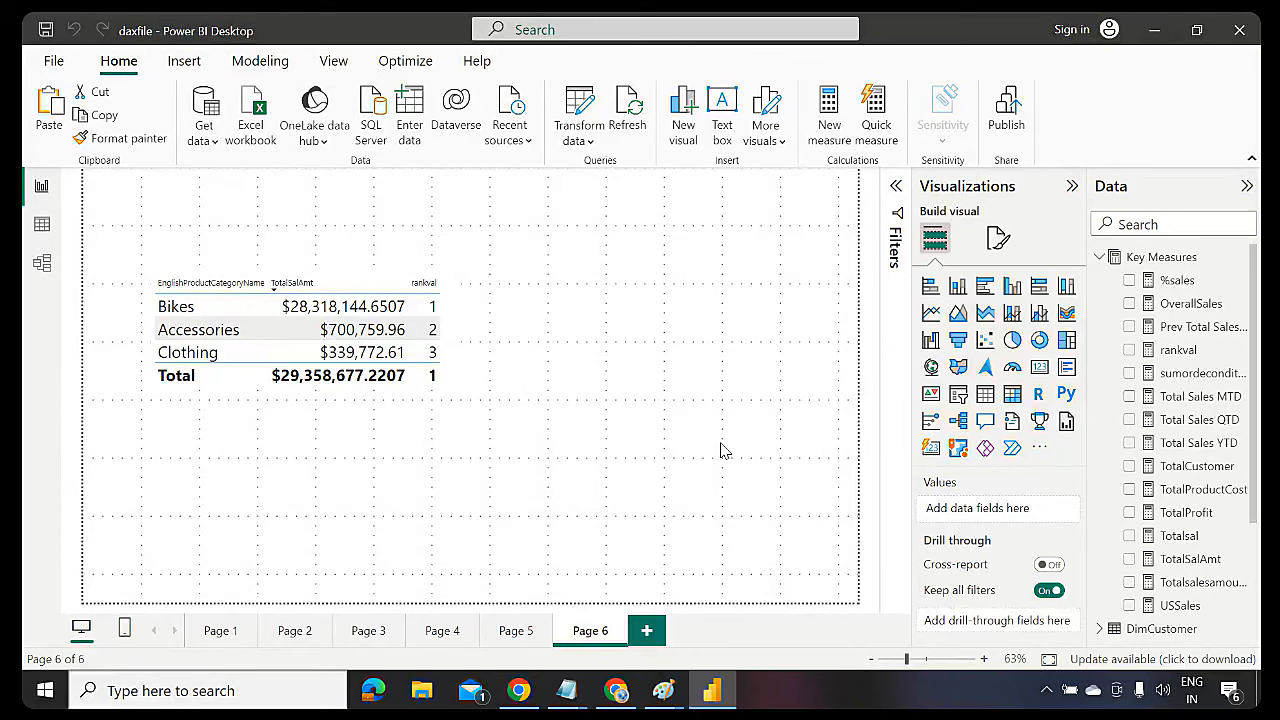
click(959, 395)
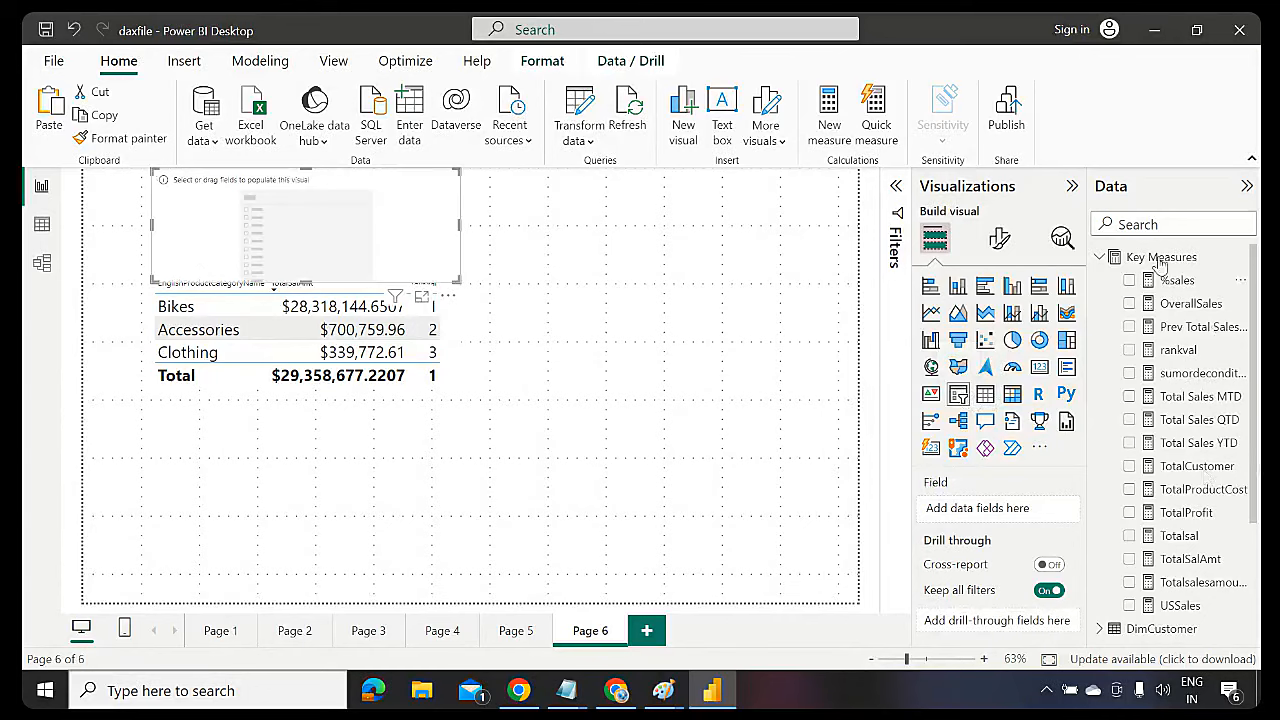
click(1101, 259)
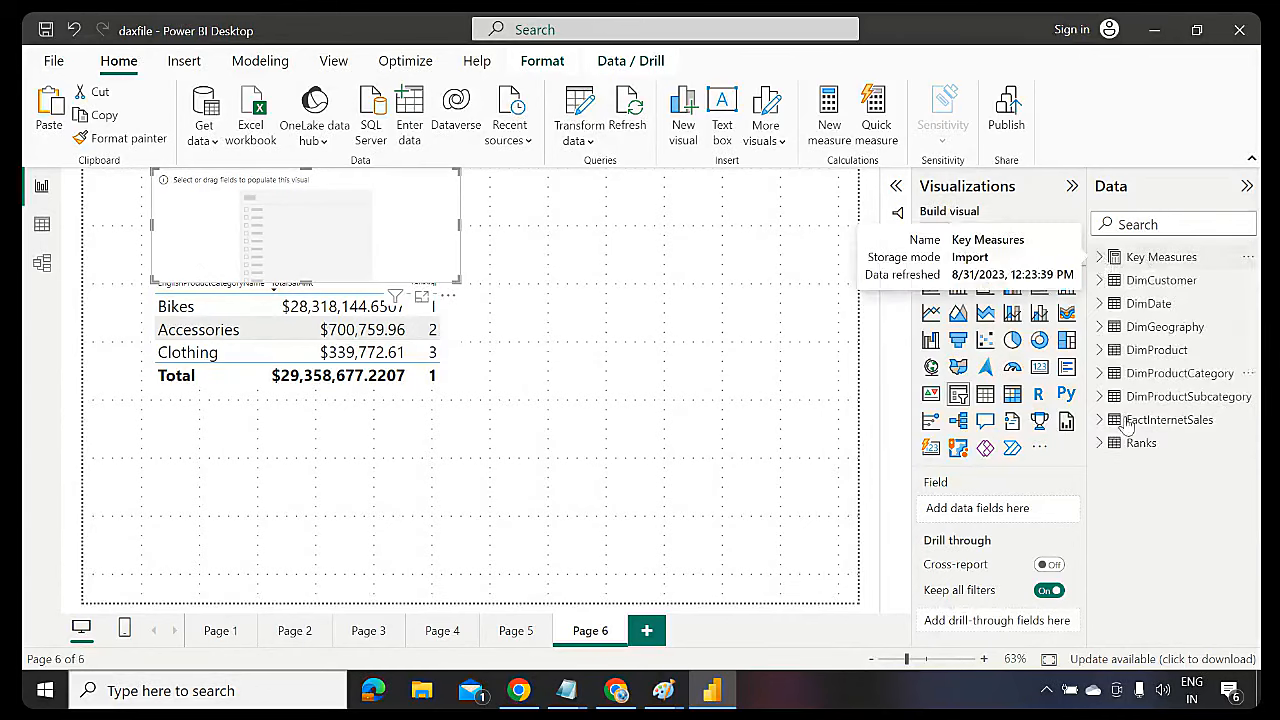
click(1099, 443)
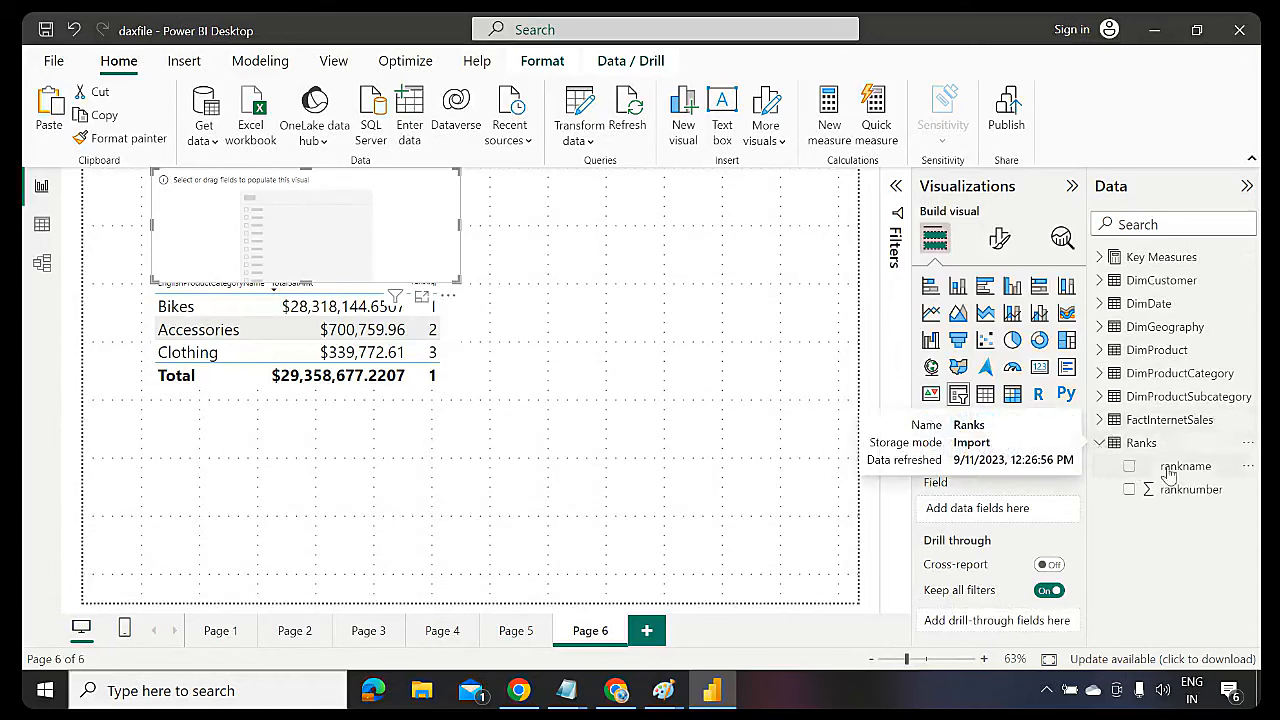
drag(1190, 472, 338, 233)
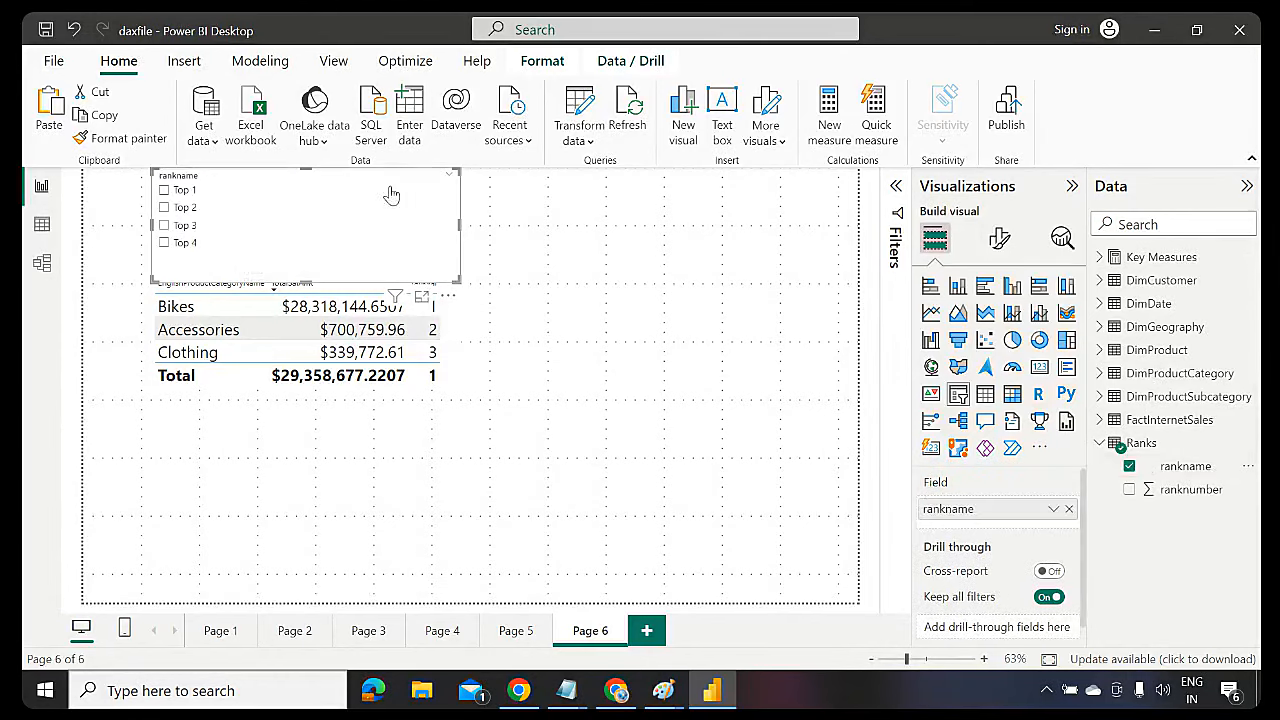
Move and shrink the rankname slicer beside the table, with Top 3 selected
drag(391, 194, 740, 306)
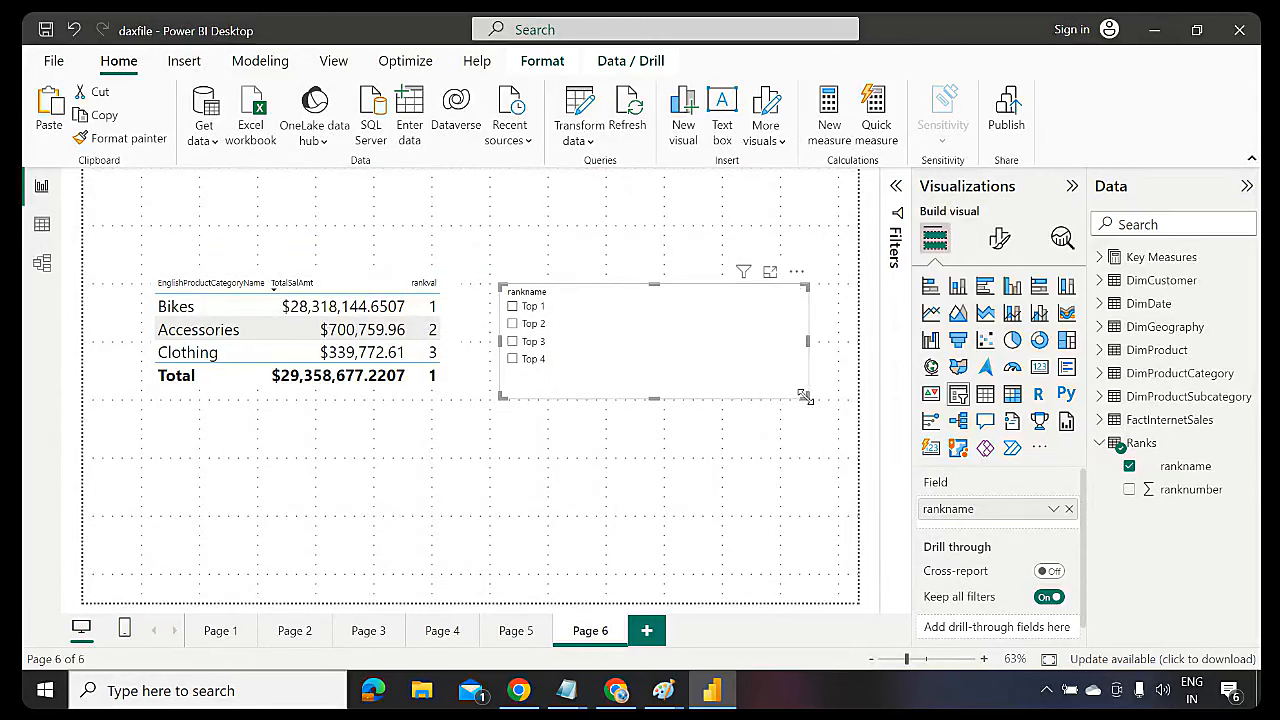
drag(806, 396, 671, 363)
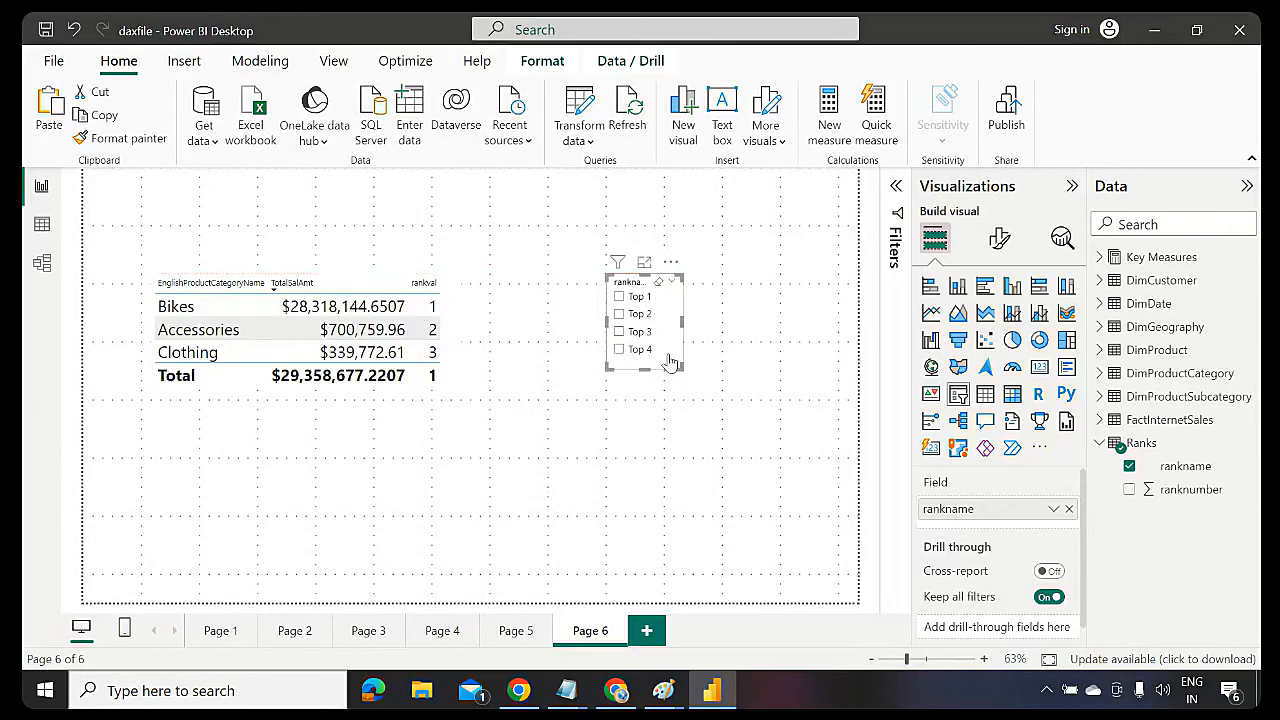
click(619, 315)
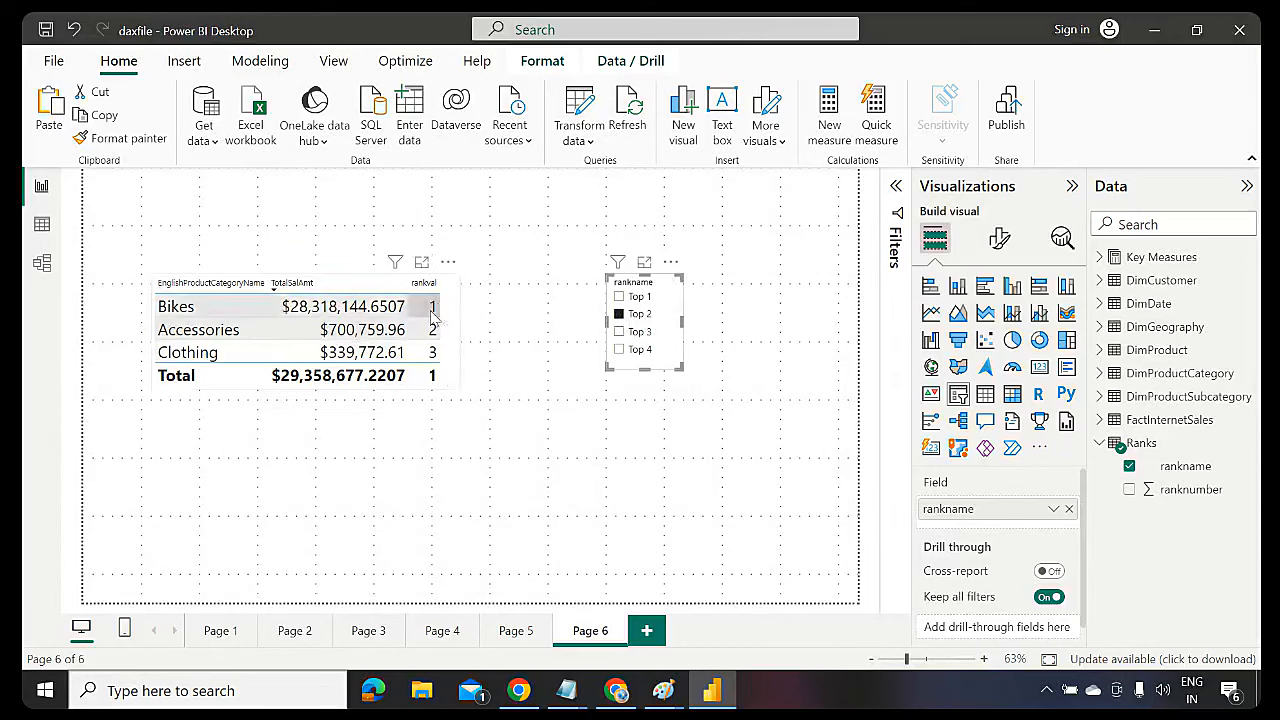
click(619, 332)
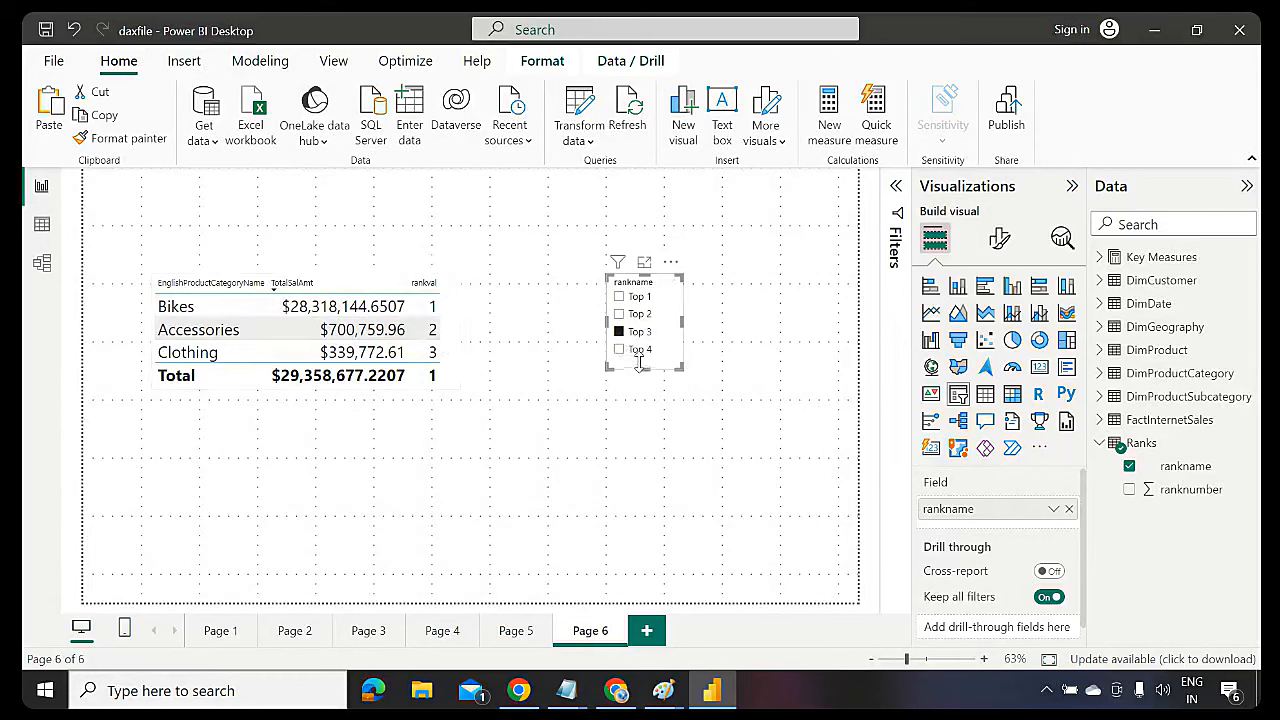
click(640, 467)
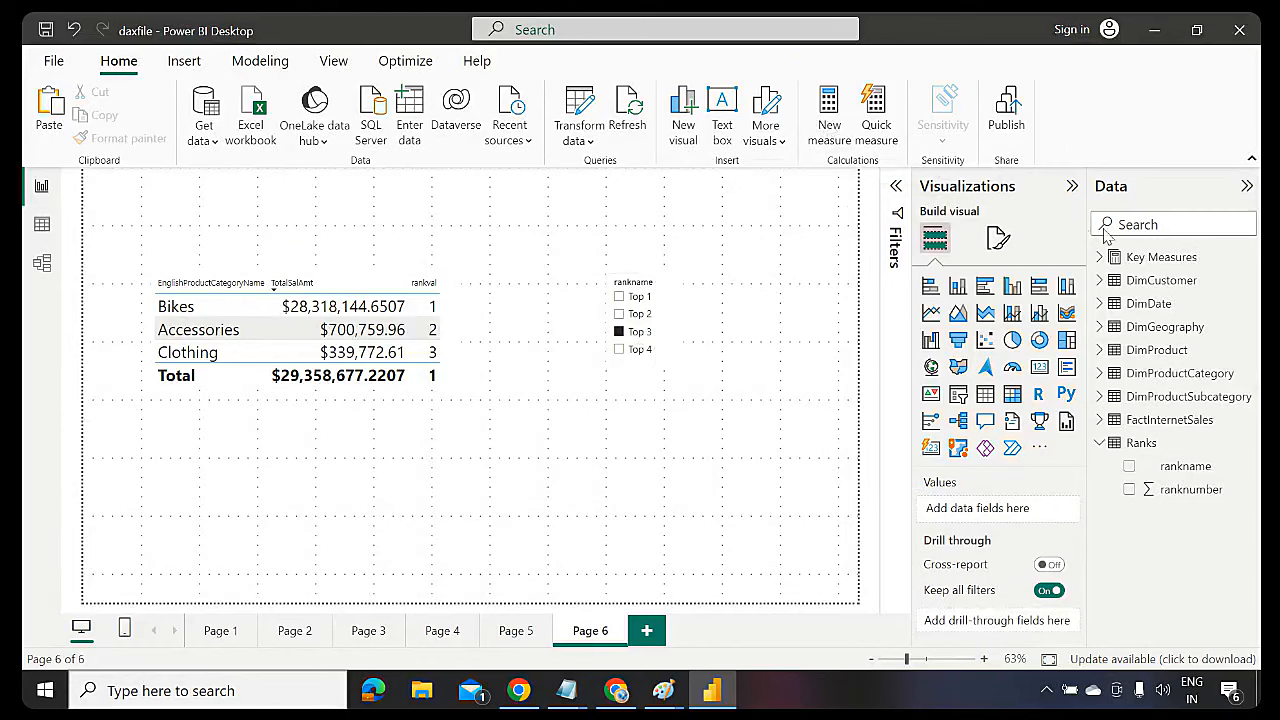
Create a new measure named rankfiltervalue in the Key Measures table
click(1130, 257)
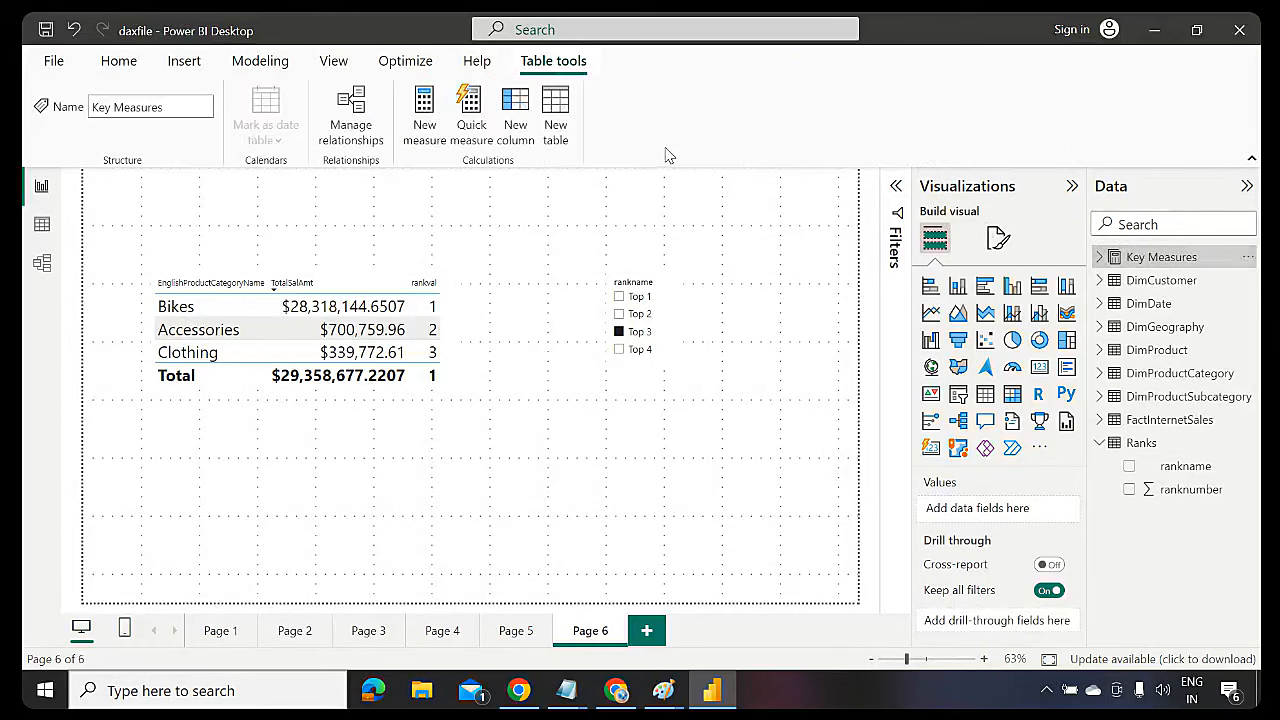
click(421, 127)
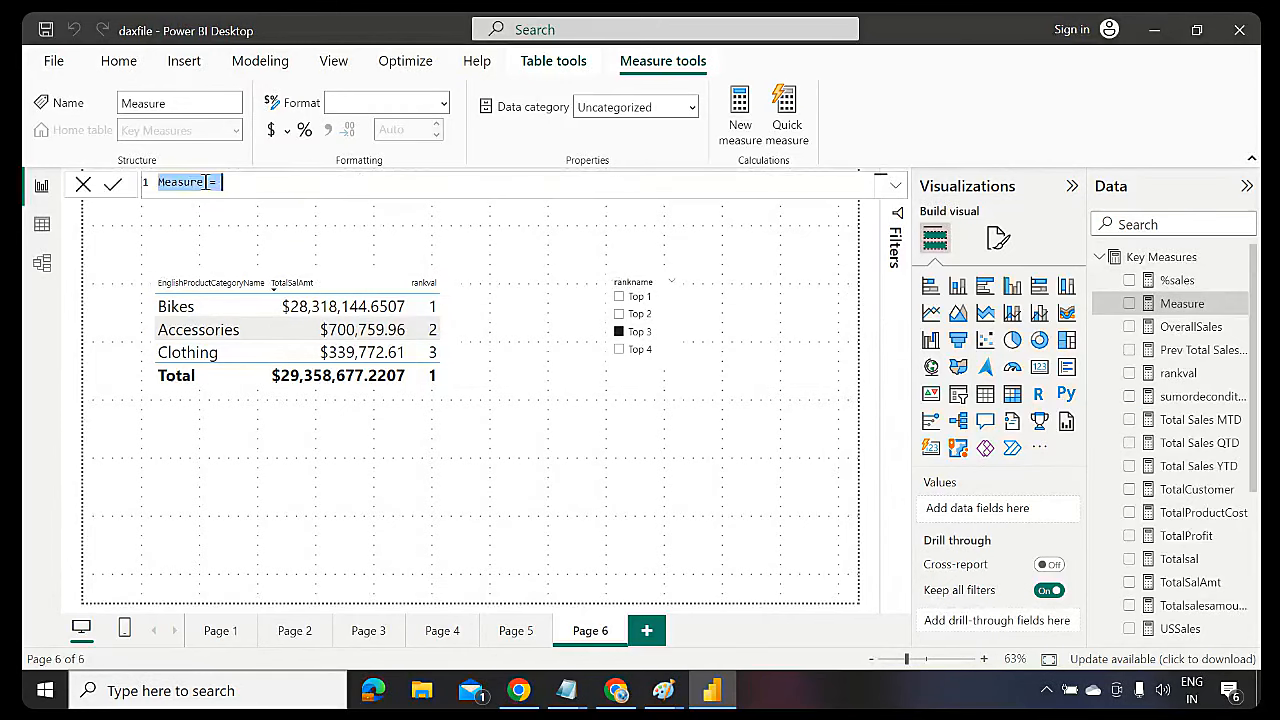
click(203, 182)
key(BackSpace)
key(BackSpace)
key(BackSpace)
key(BackSpace)
key(BackSpace)
key(BackSpace)
key(BackSpace)
text(rank)
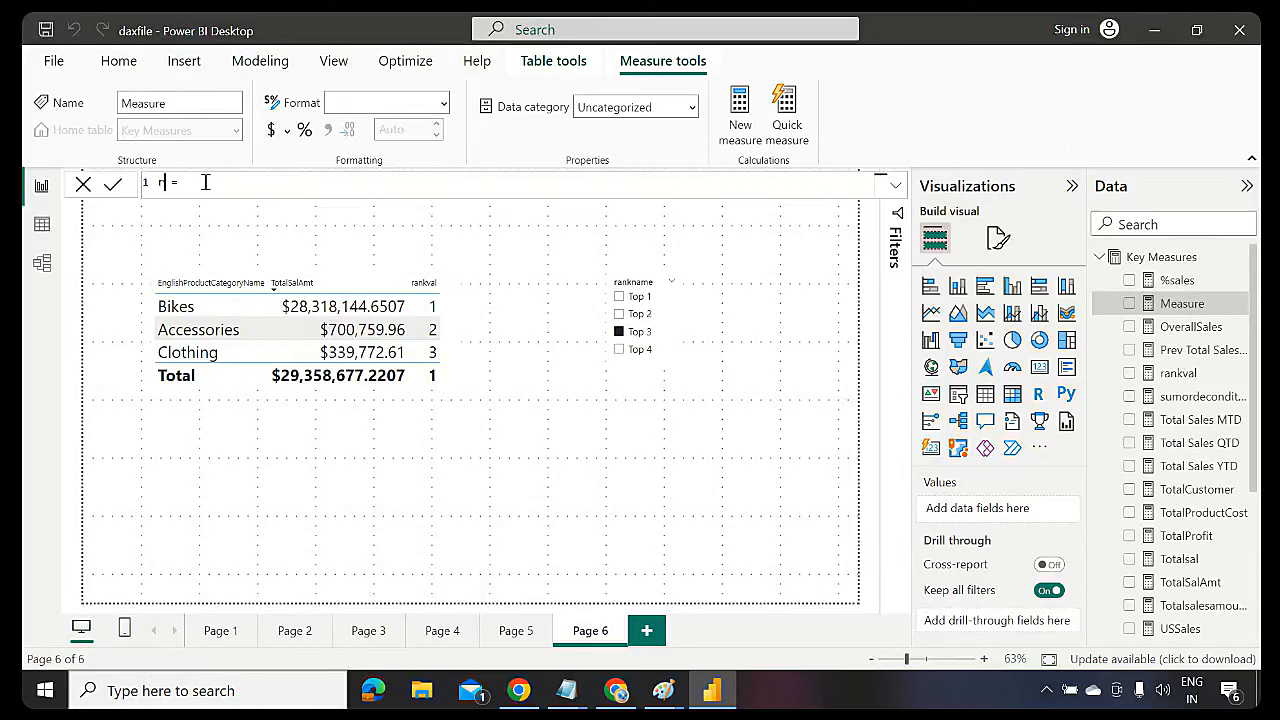
text(filtervalue)
Define rankfiltervalue as MAX(Ranks[ranknumber]) and commit the formula
text(max)
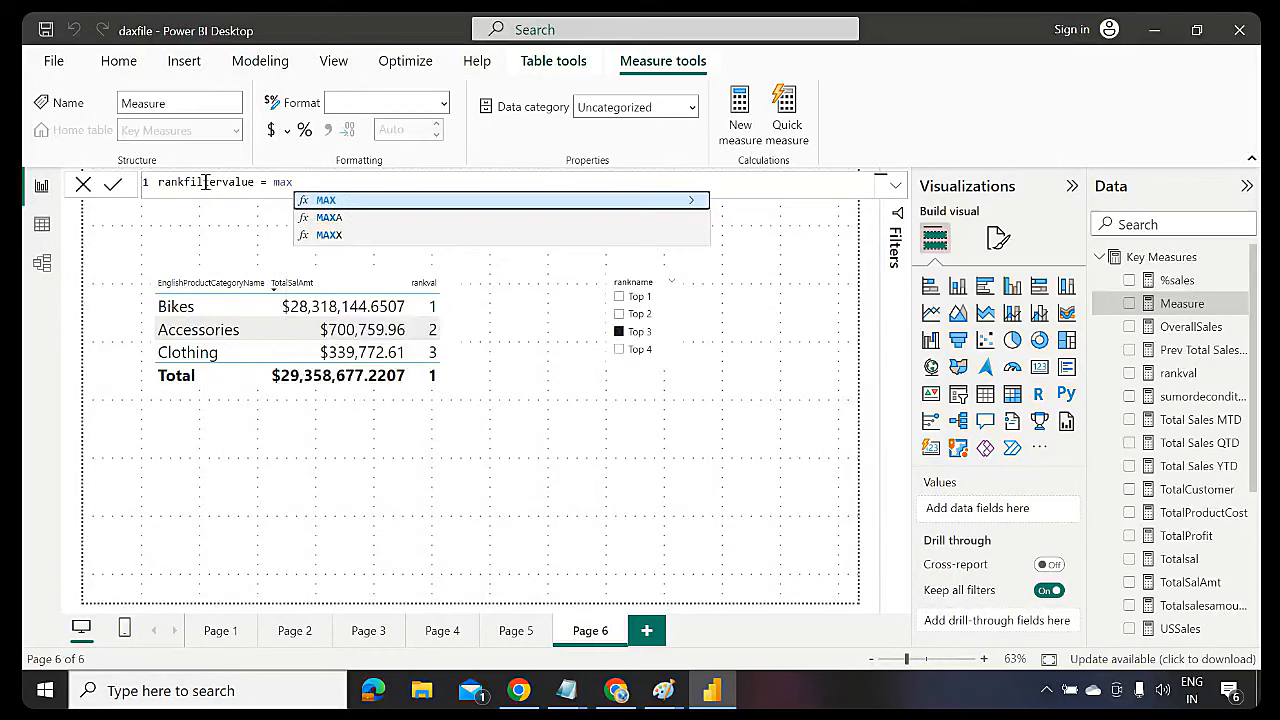
key(Tab)
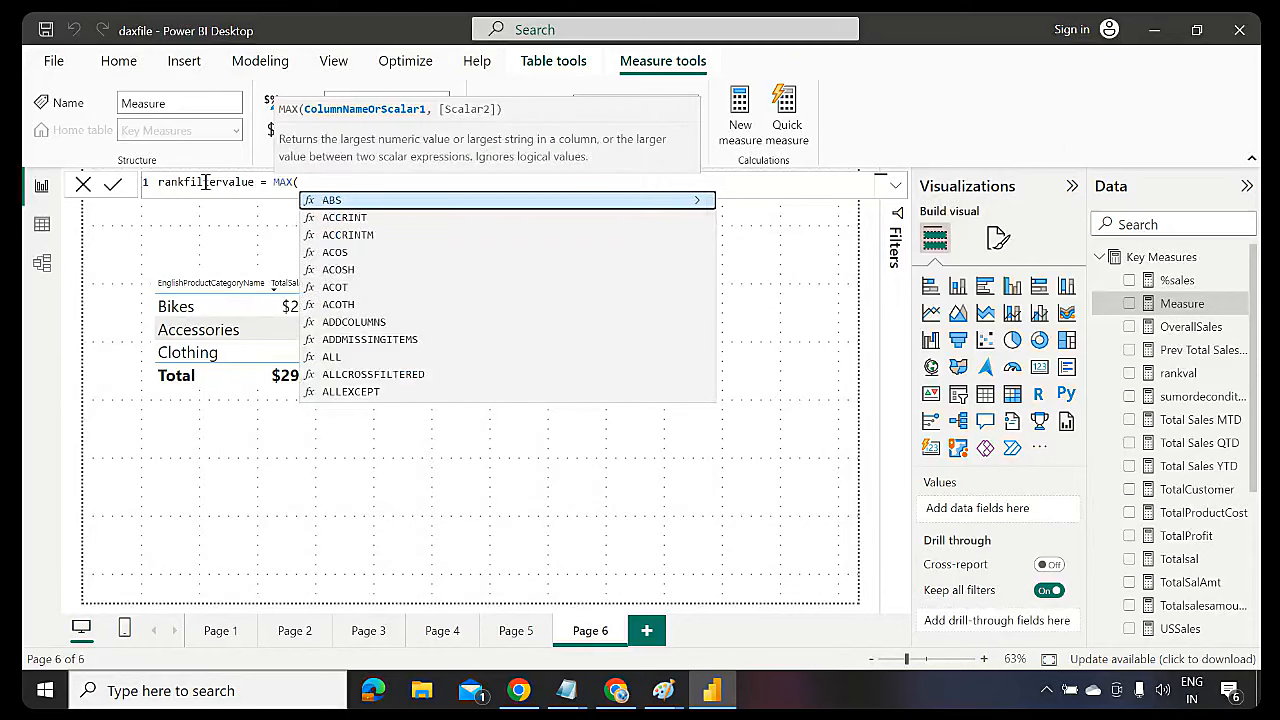
text(rank)
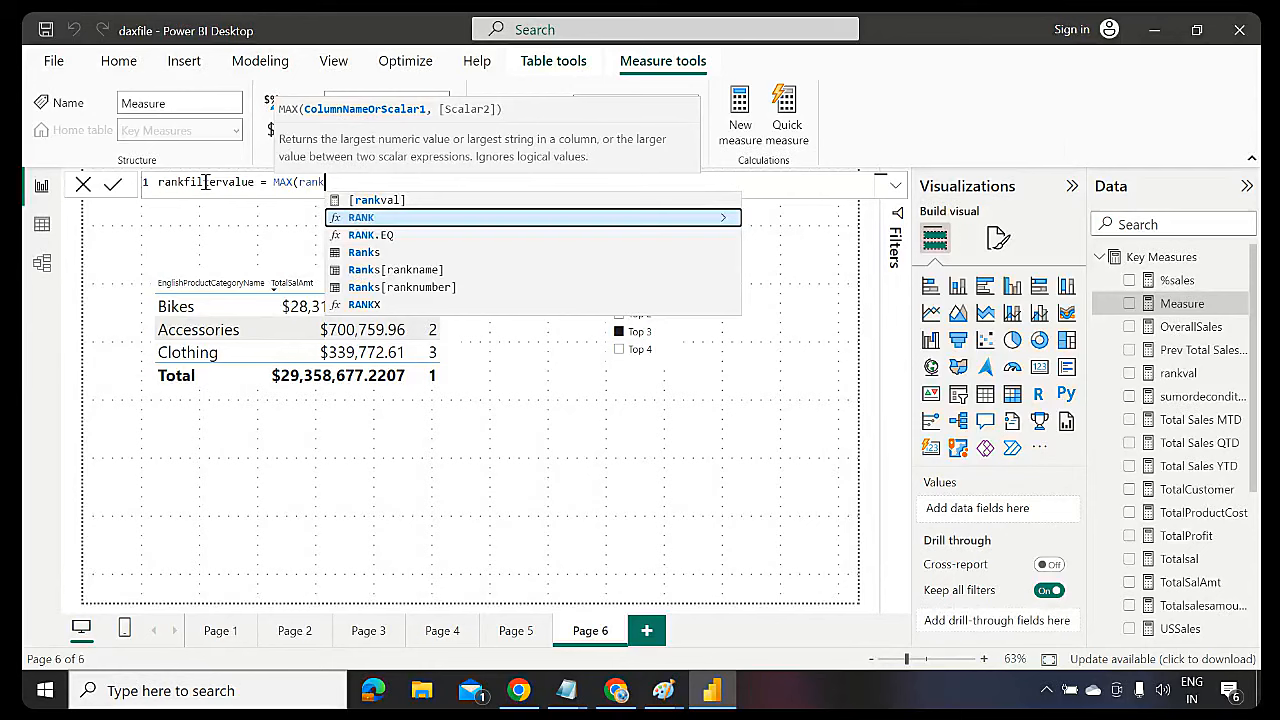
text(s)
key(Down)
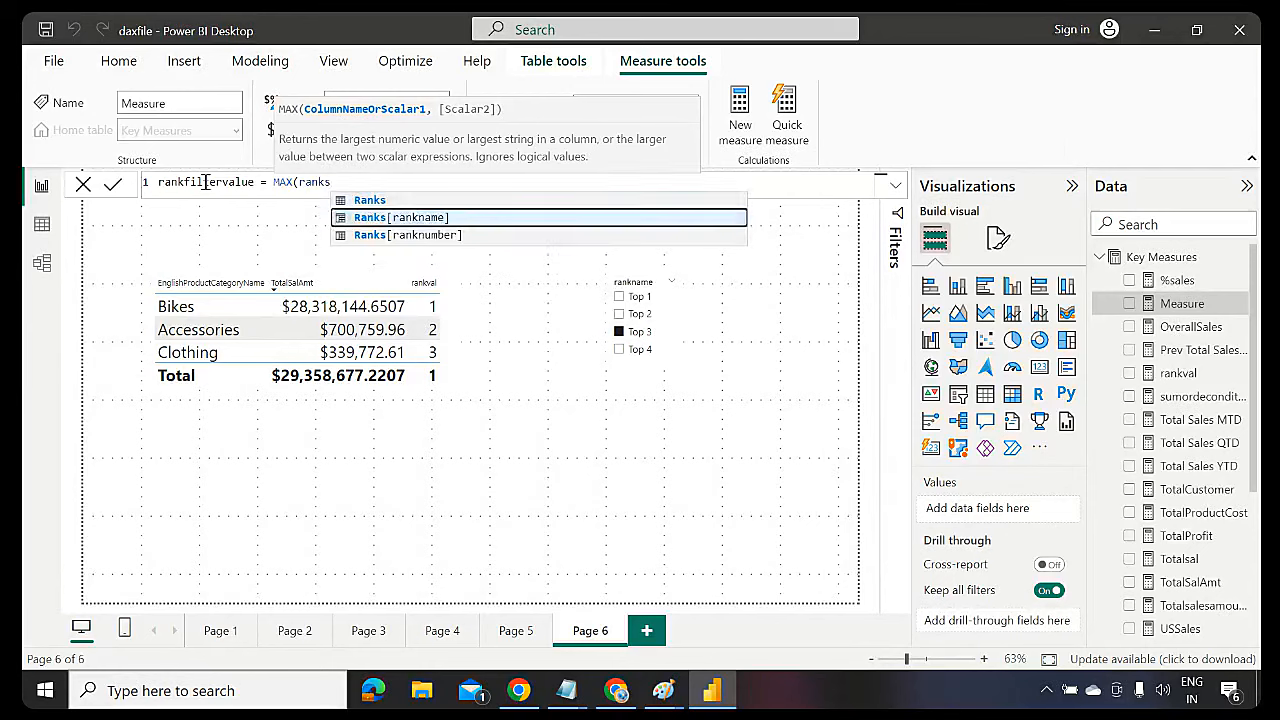
key(Down)
key(Tab)
text())
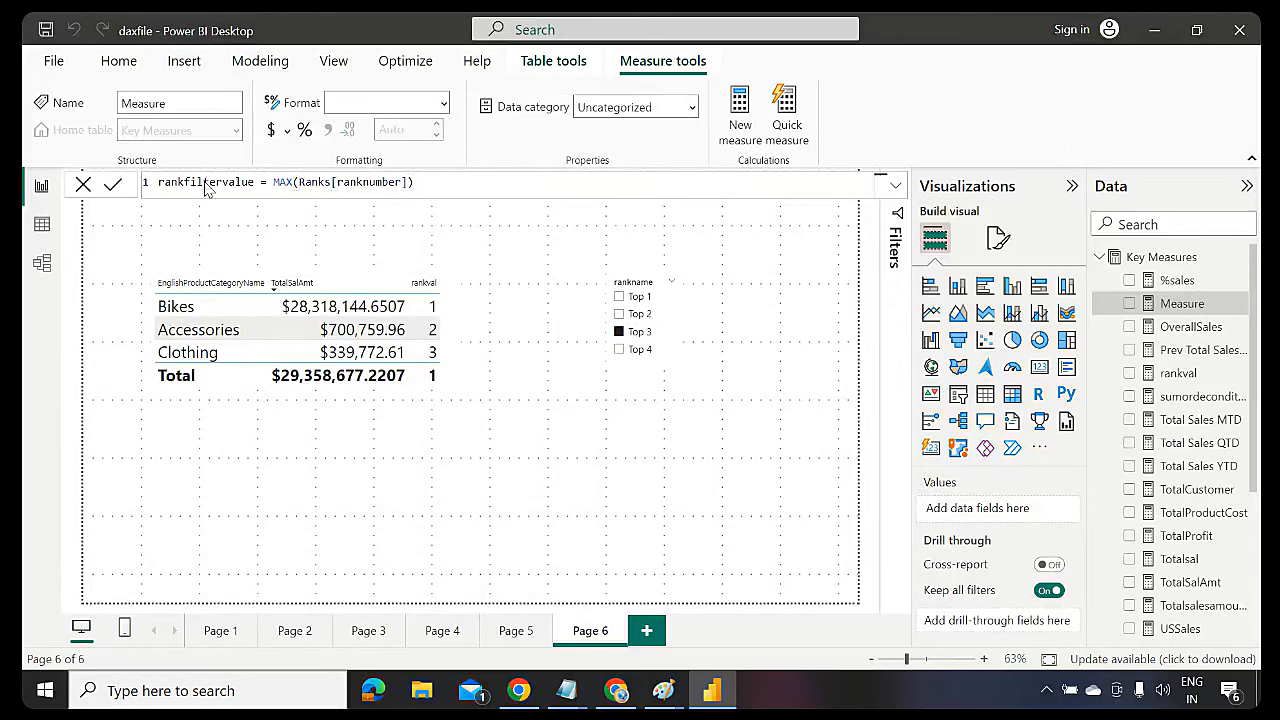
key(Return)
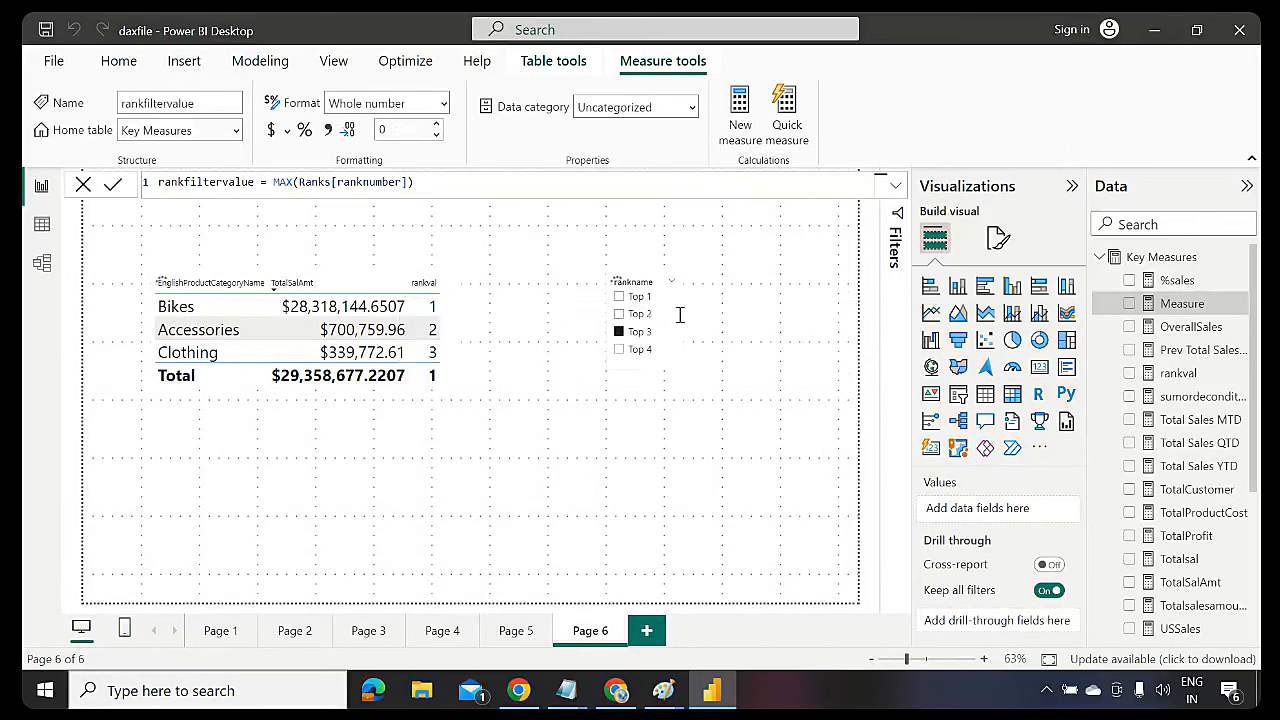
Add a compact rankfiltervalue card below the category table
click(842, 400)
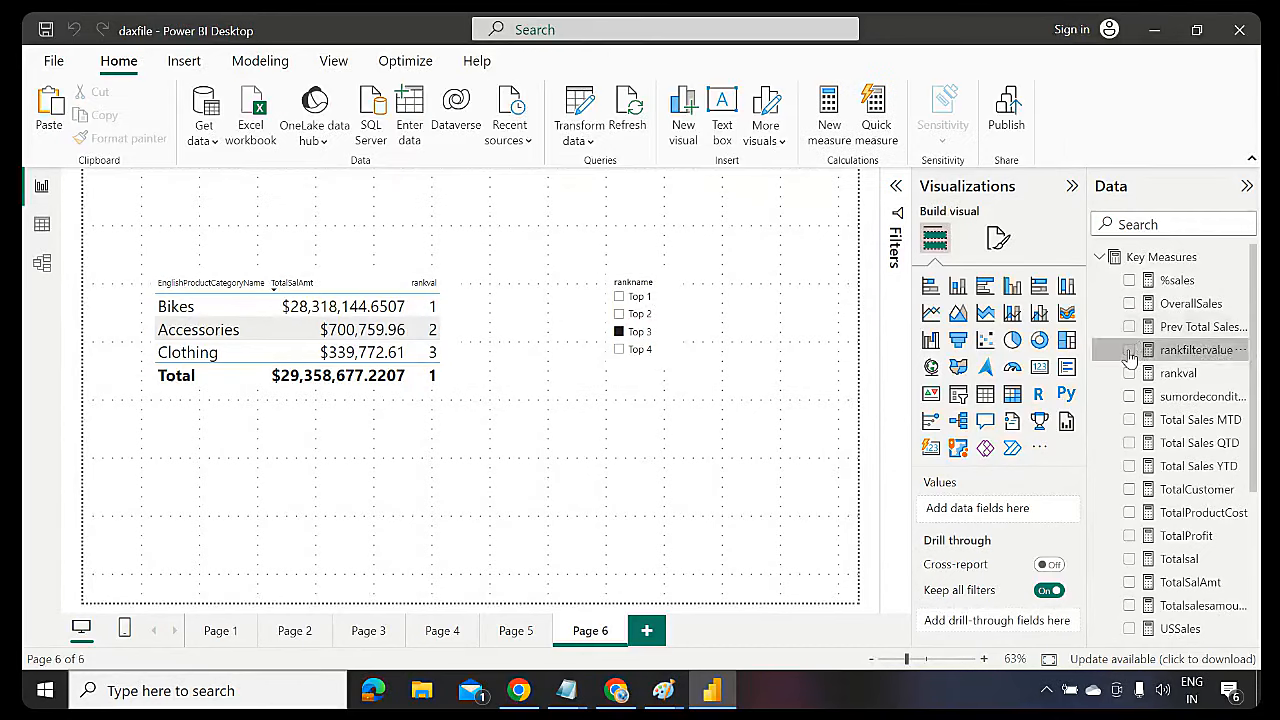
click(1129, 350)
drag(429, 194, 778, 500)
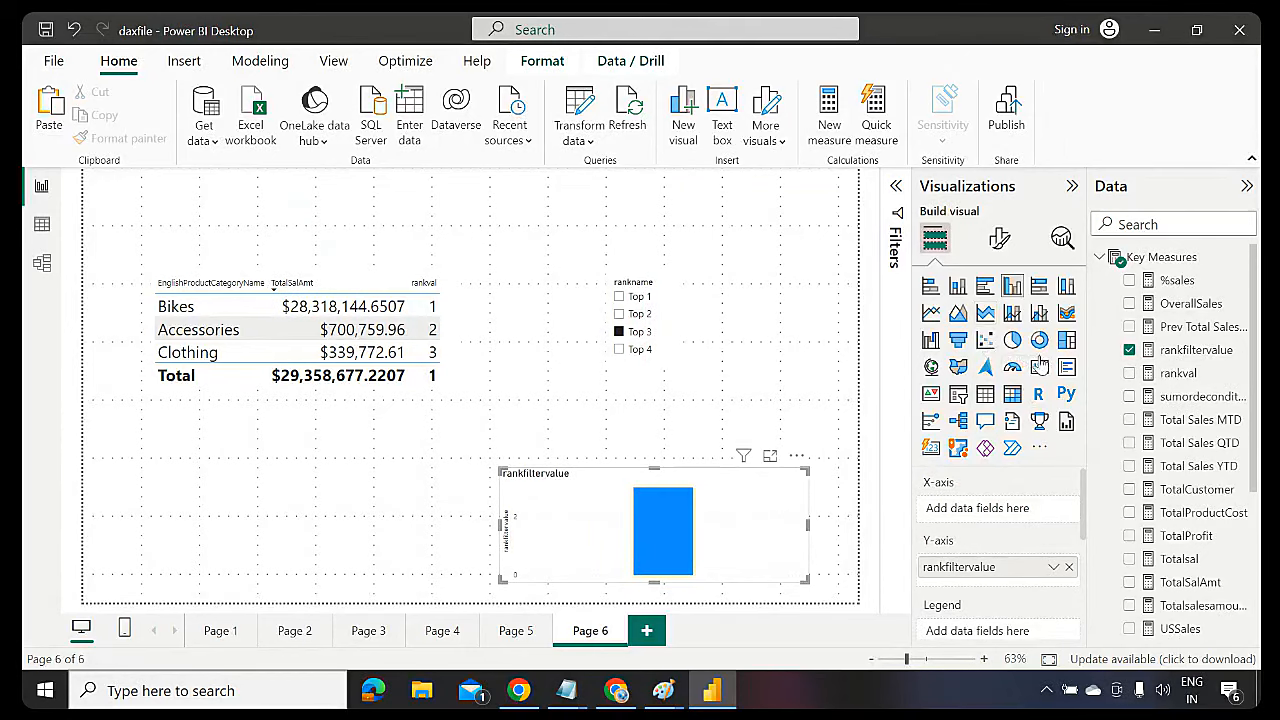
click(1040, 366)
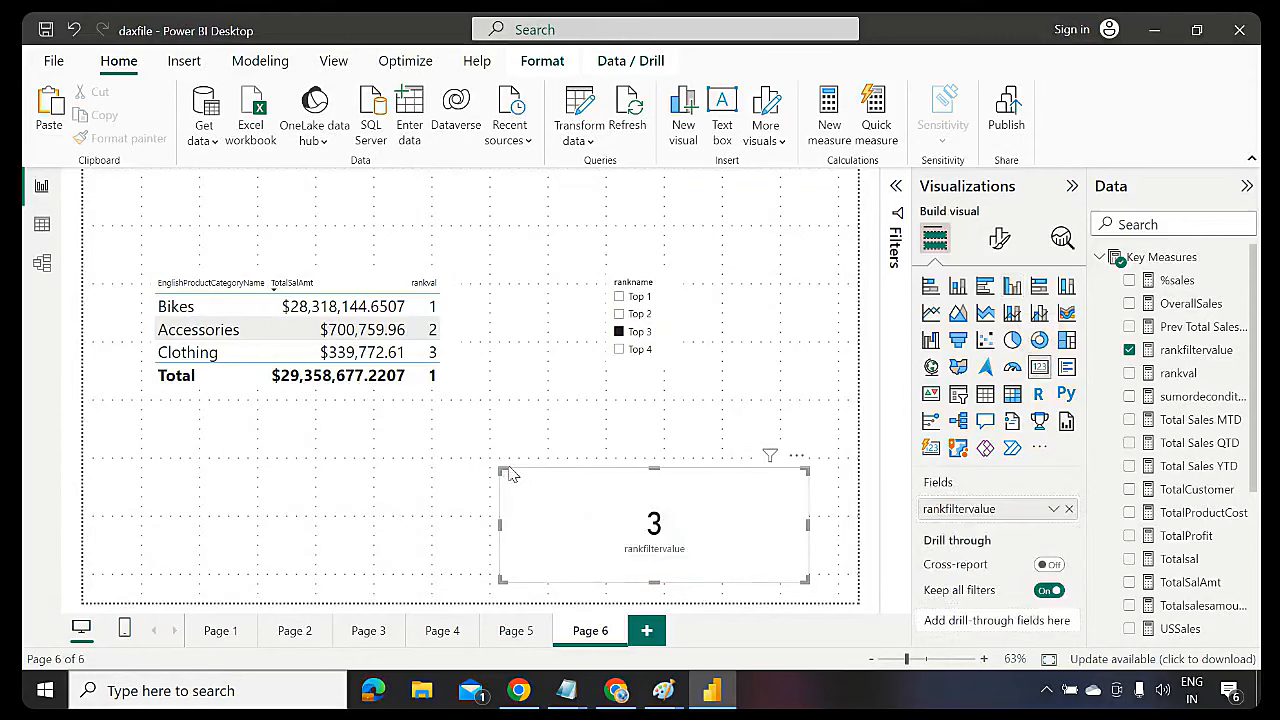
drag(503, 469, 716, 419)
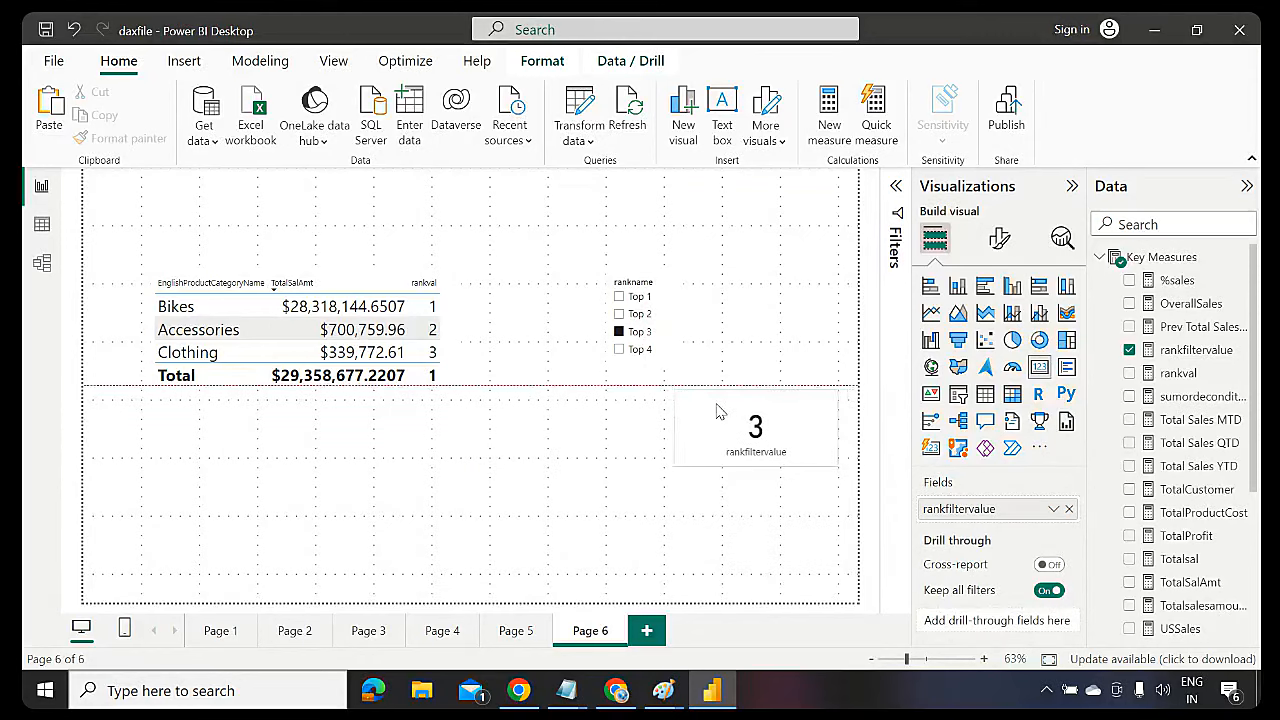
Test the card with Top 4, Top 2, then Top 1 plus Top 3, showing 3
click(619, 349)
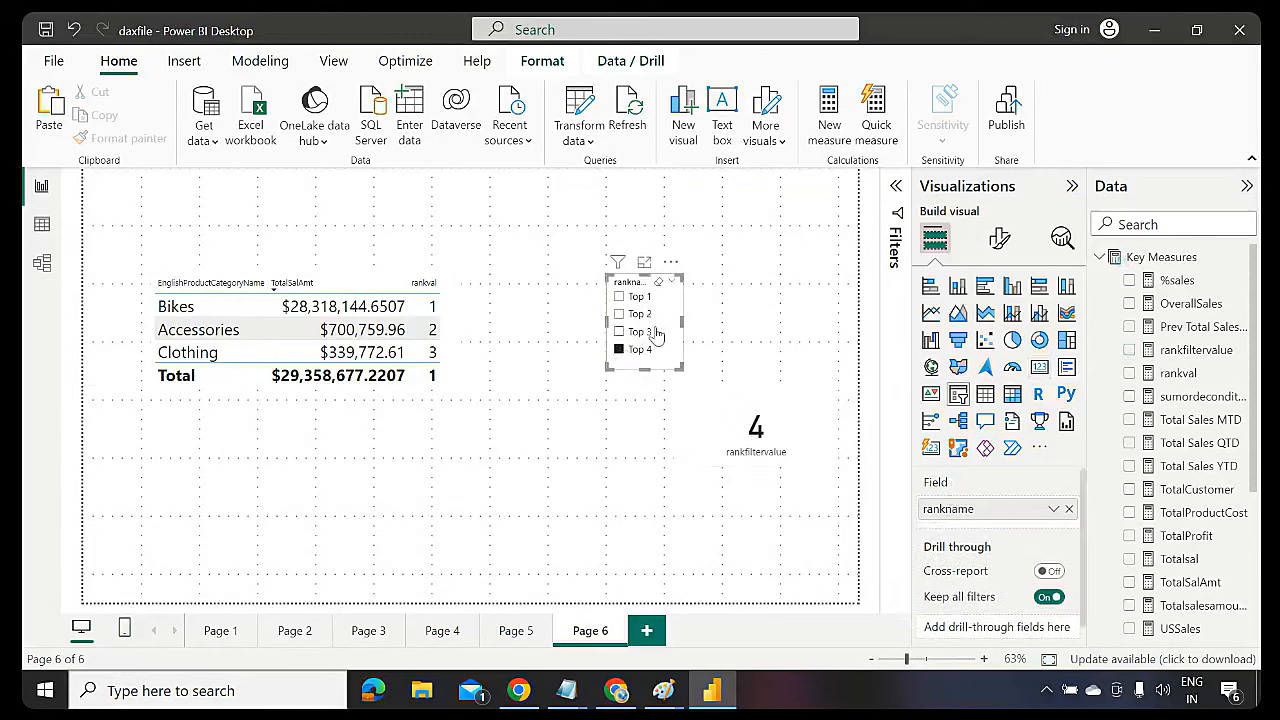
click(620, 314)
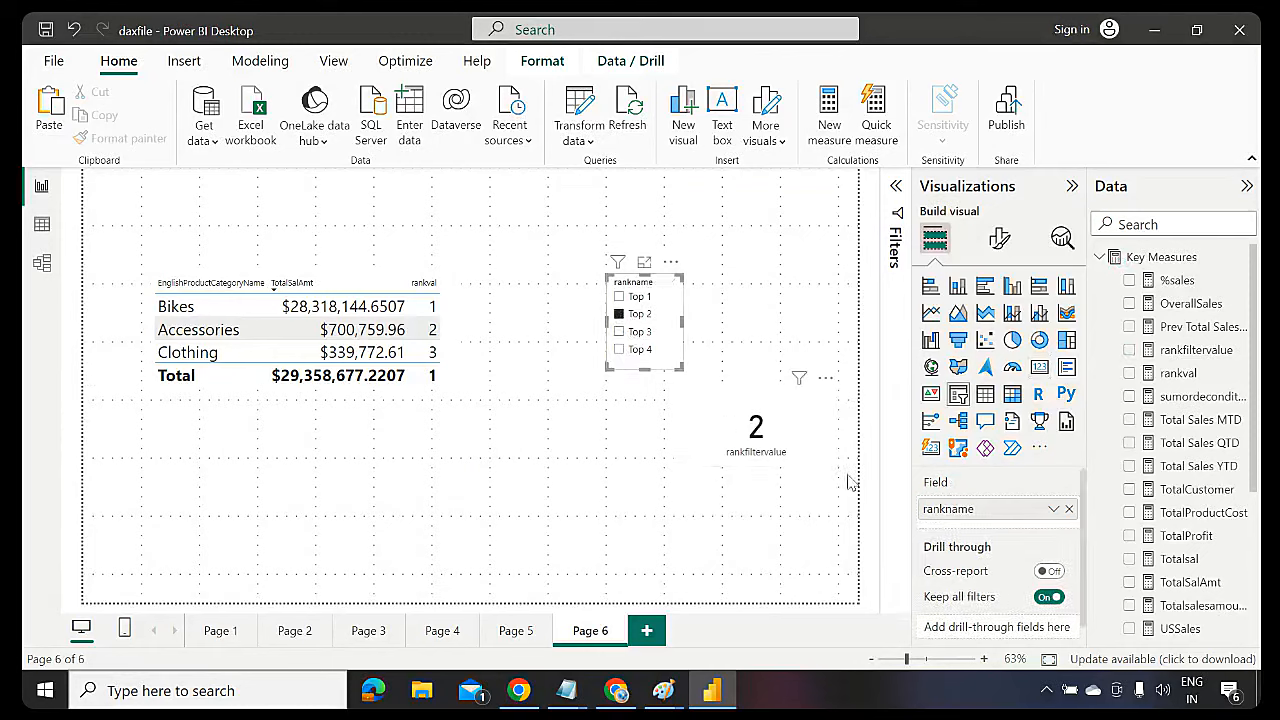
click(619, 297)
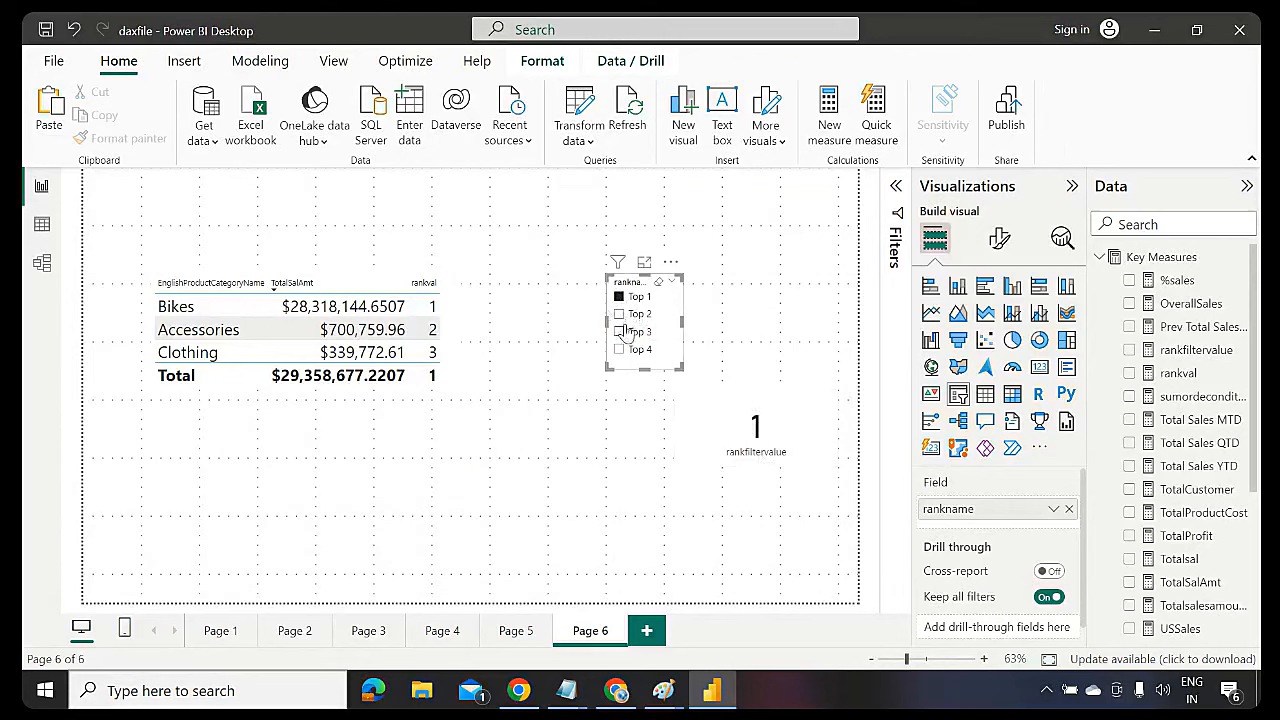
ctrl+click(619, 332)
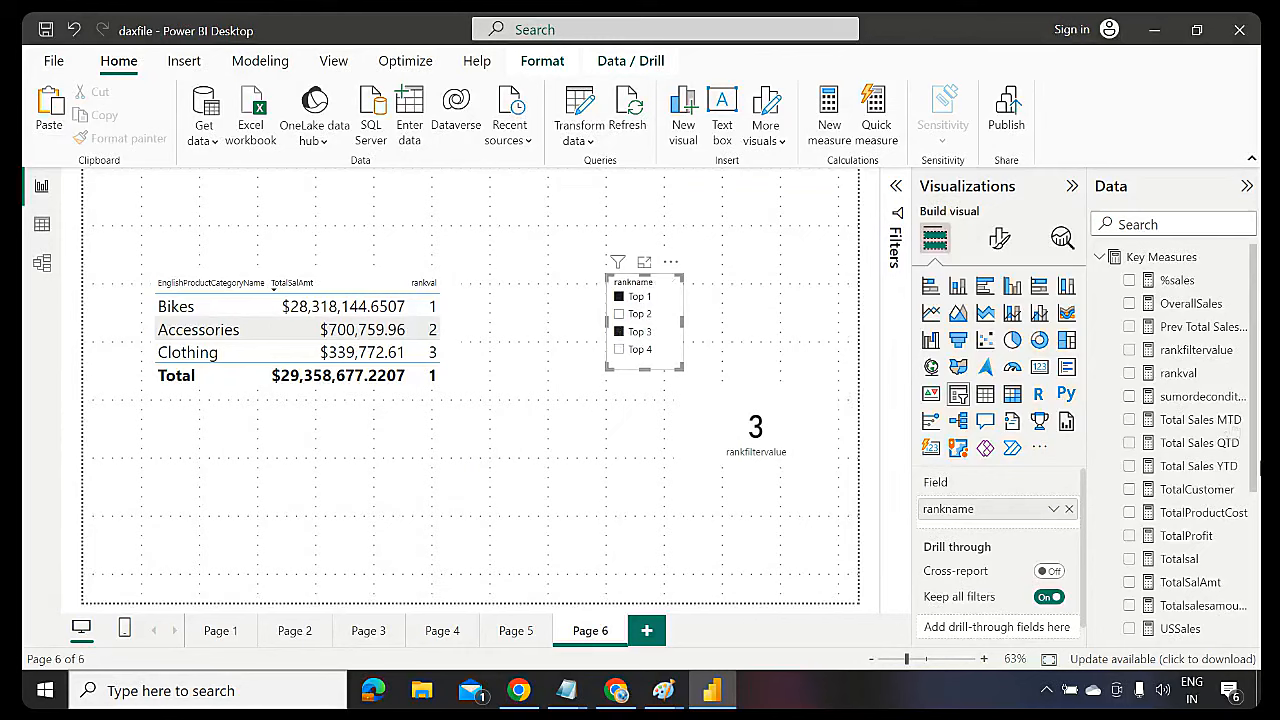
Review the rankfiltervalue formula, then select the category table
click(1196, 350)
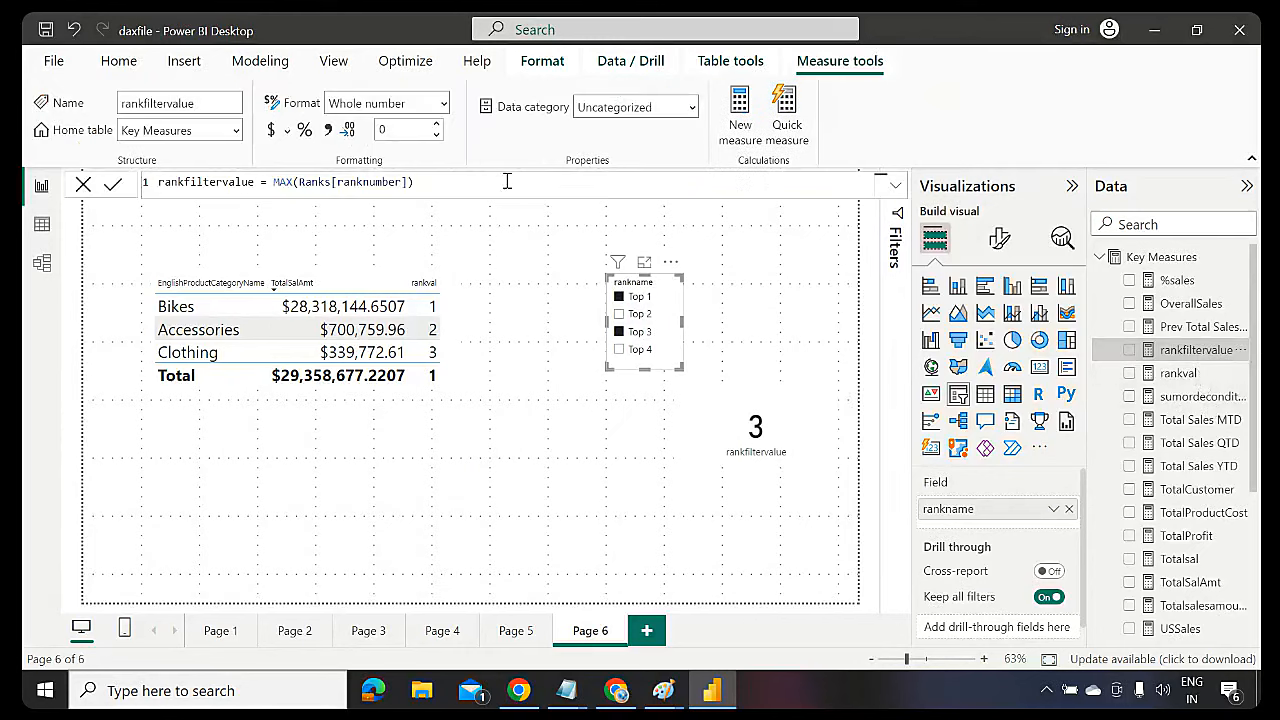
drag(434, 182, 178, 176)
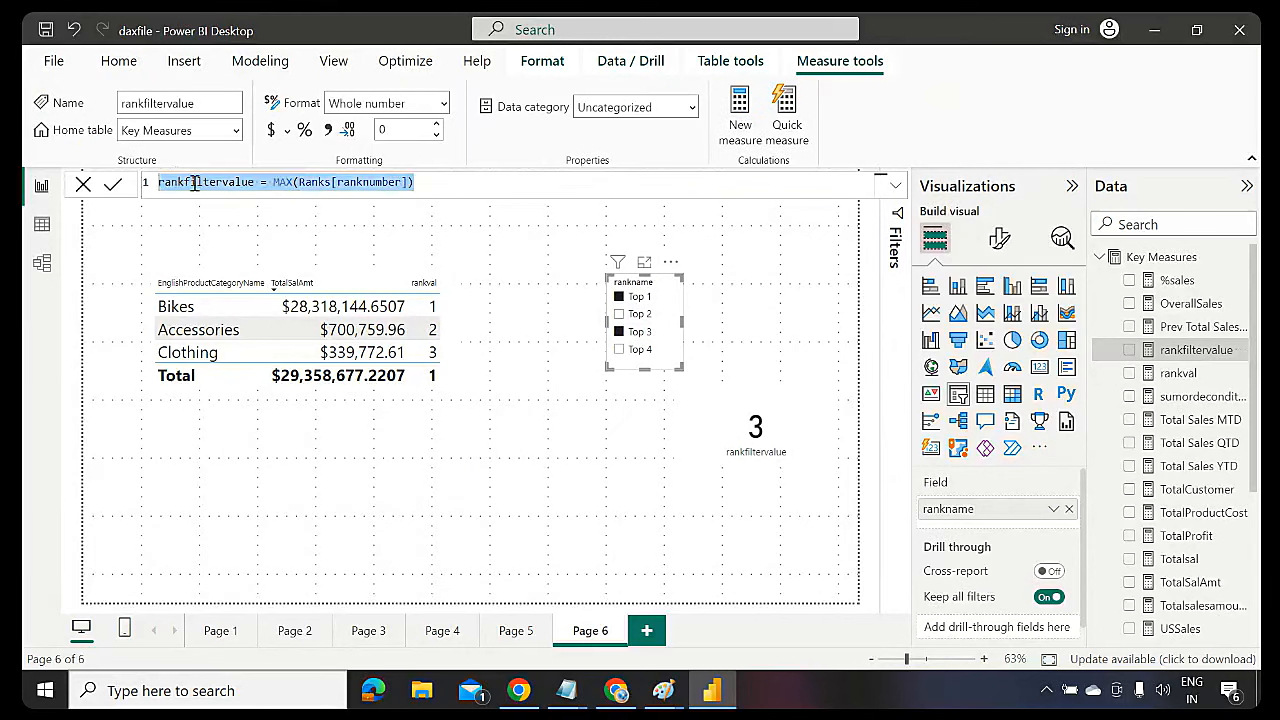
click(193, 182)
double_click(193, 182)
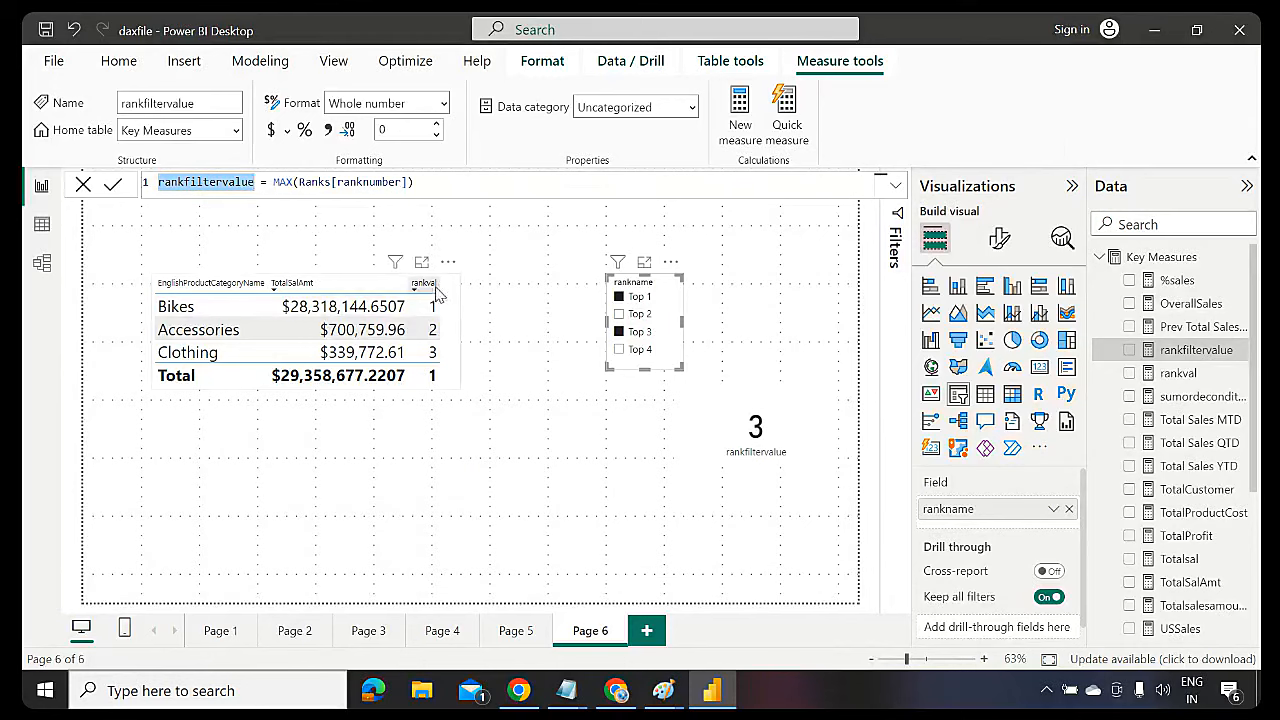
click(450, 386)
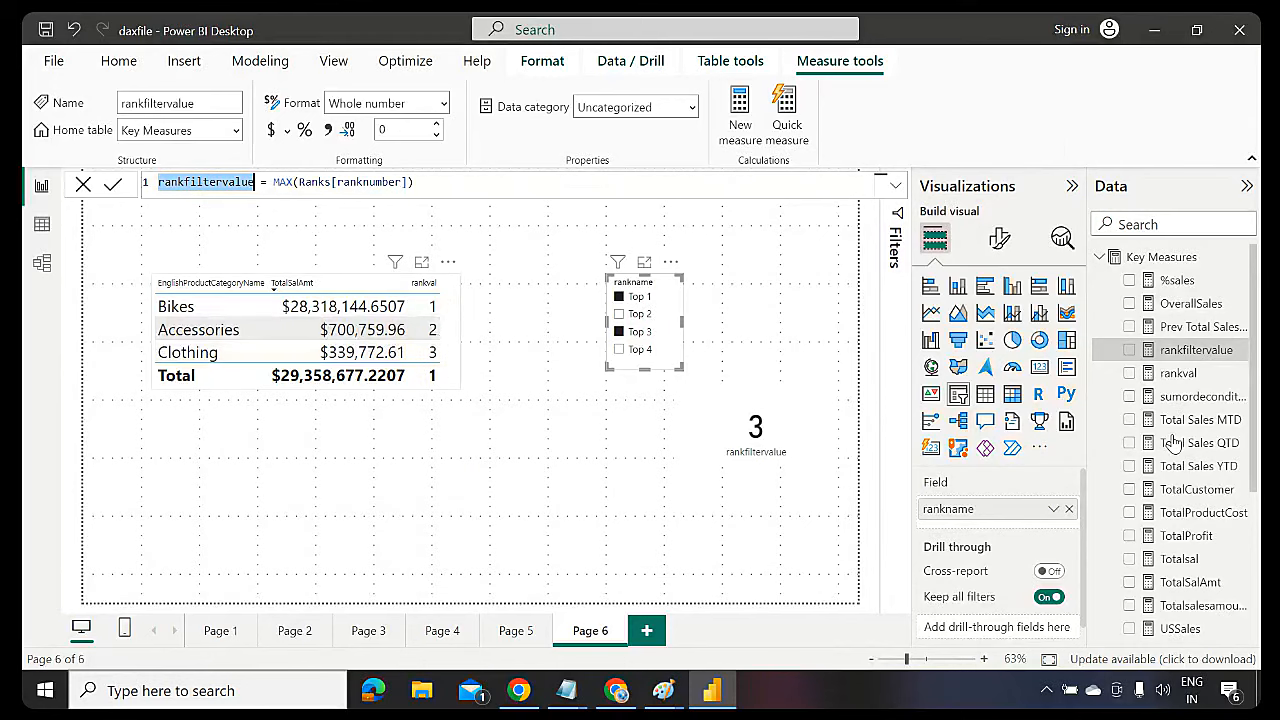
click(1102, 258)
click(1102, 258)
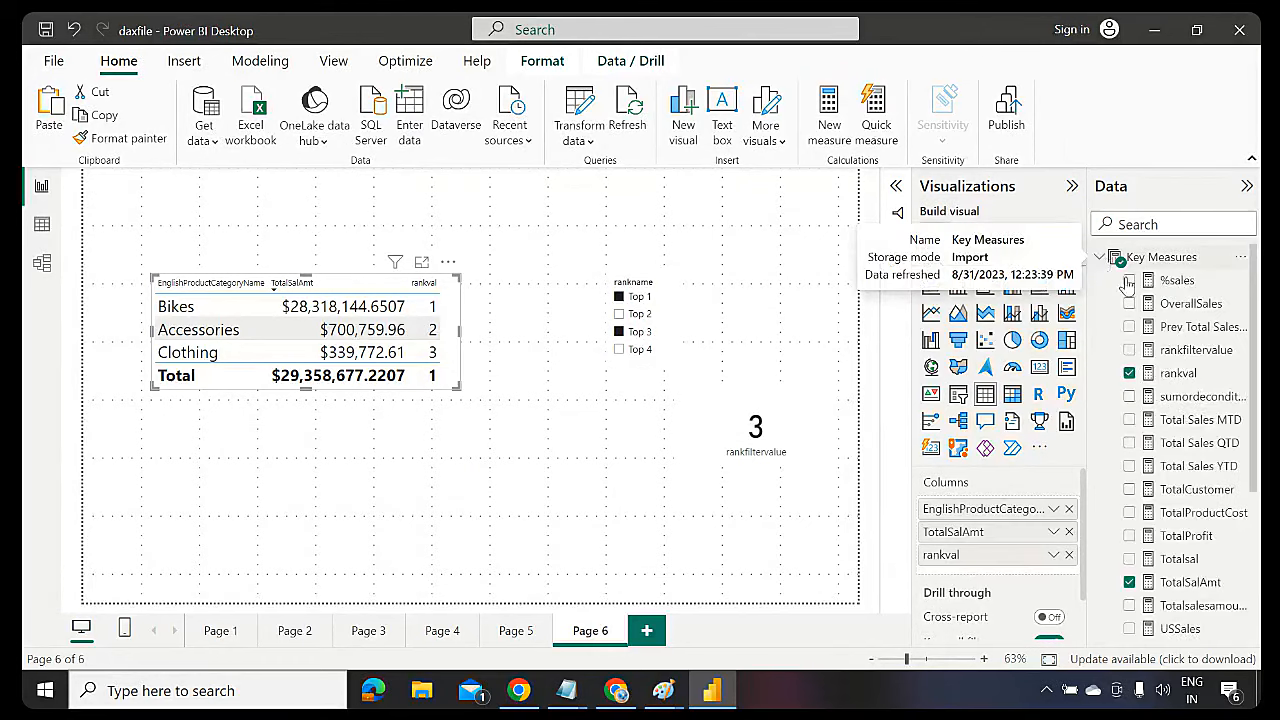
Review the rankval measure formula, then select the Key Measures table
click(1185, 378)
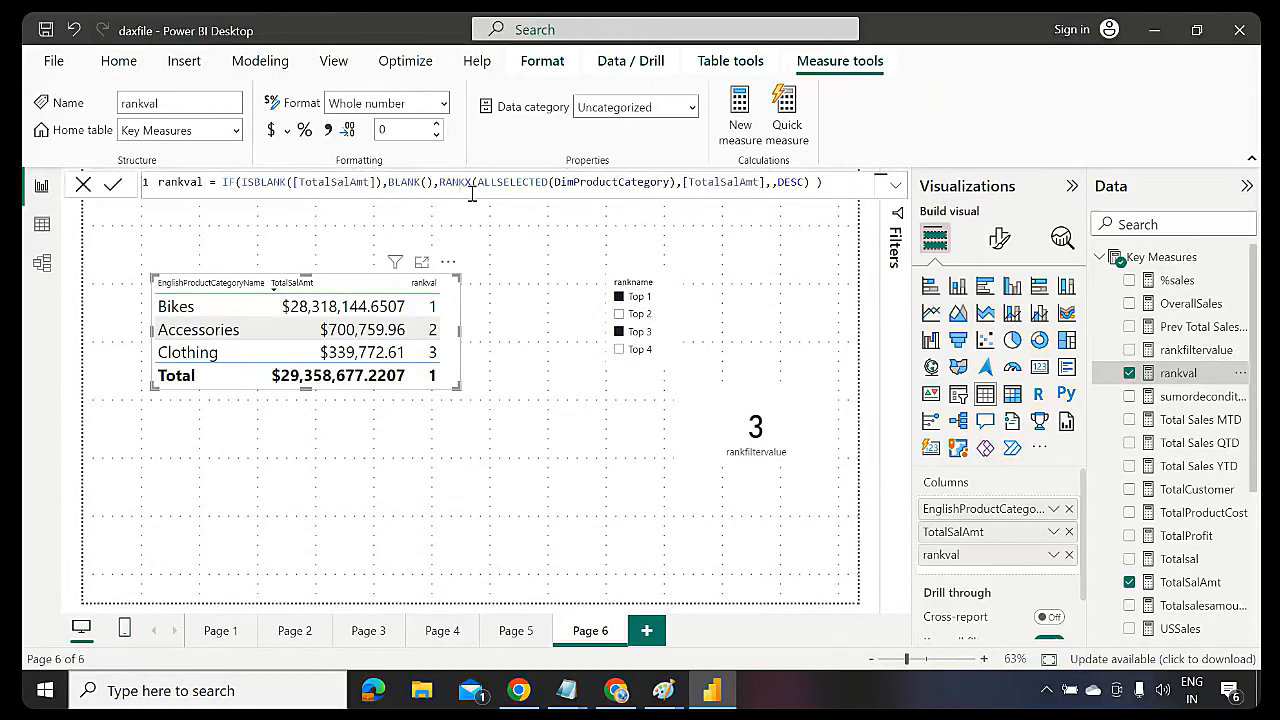
click(223, 180)
key(shift+Home)
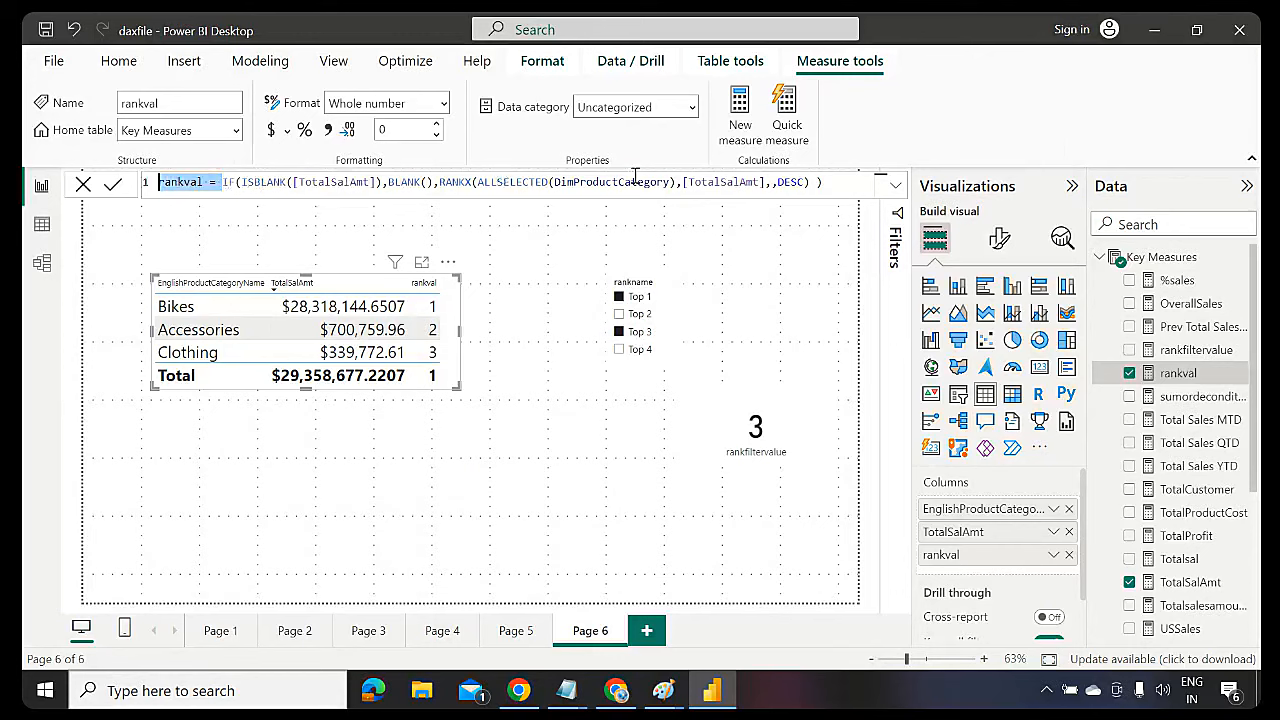
key(ctrl+a)
double_click(185, 182)
click(1100, 258)
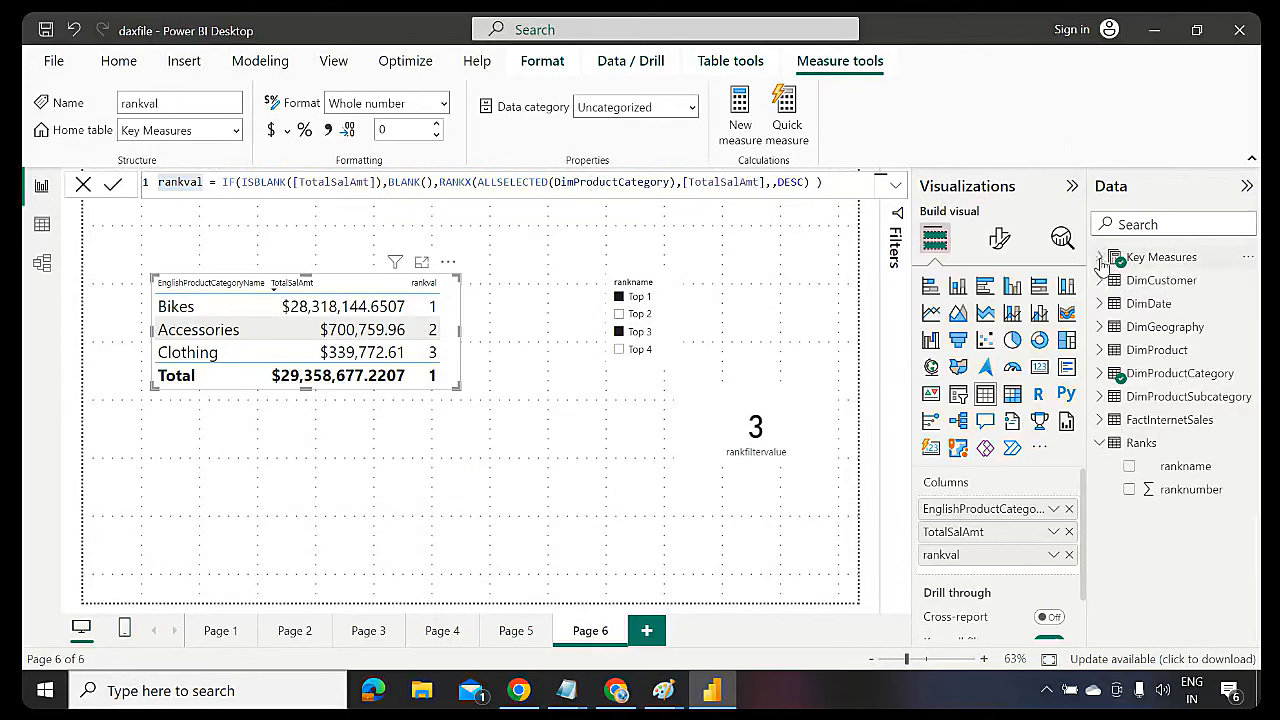
click(1110, 257)
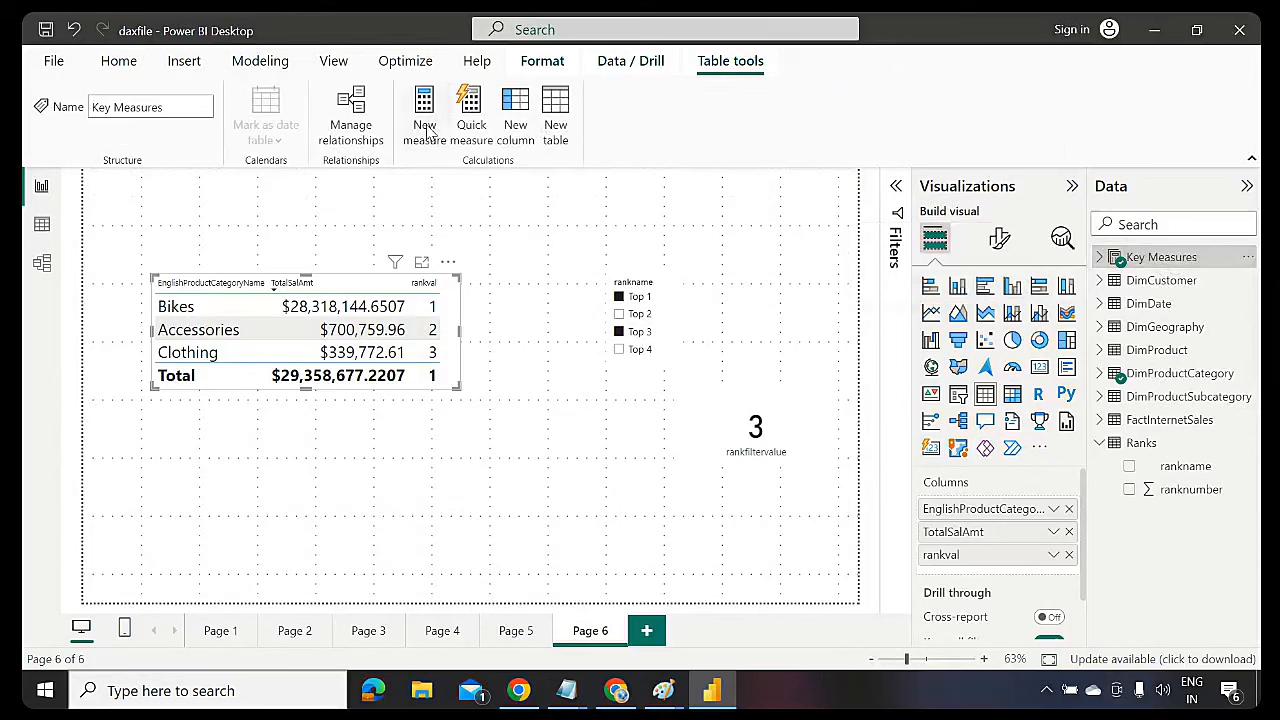
Create a new measure in Key Measures named NewRank
click(427, 132)
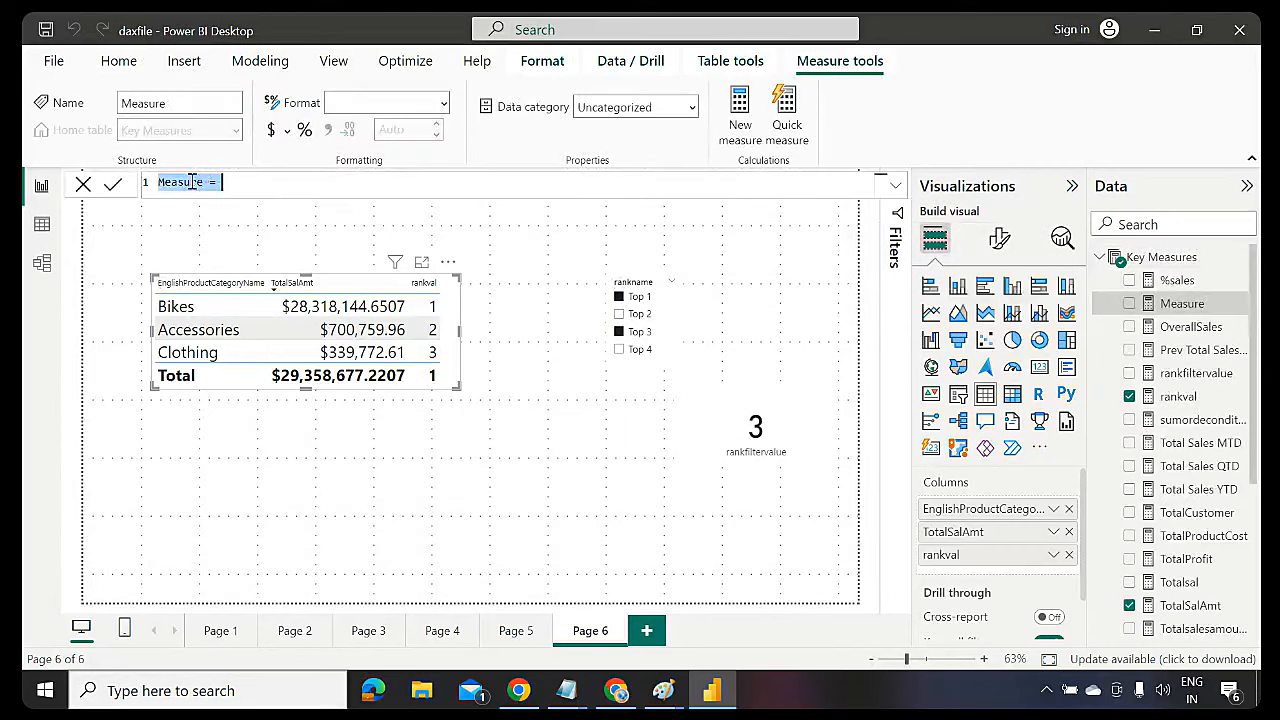
click(203, 182)
key(BackSpace)
key(BackSpace)
key(BackSpace)
key(BackSpace)
key(BackSpace)
key(BackSpace)
key(BackSpace)
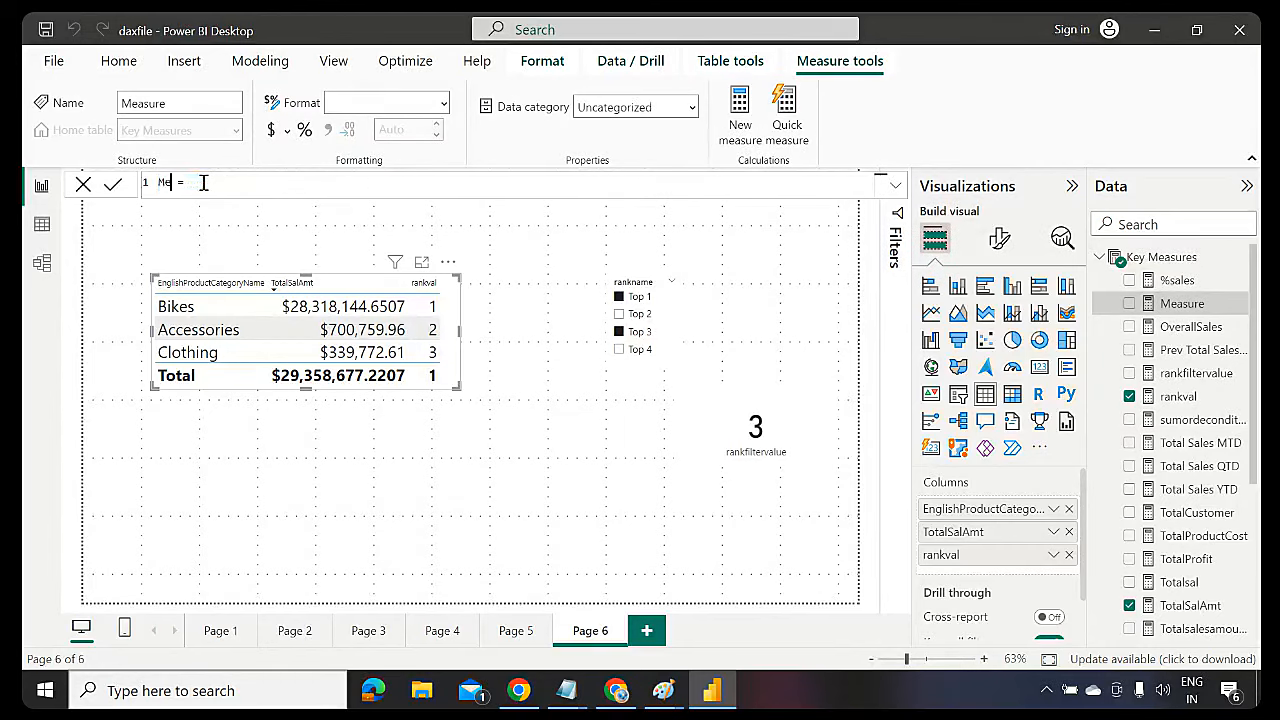
text(NewRank)
Define NewRank as if([rankval]<=[rankfiltervalue],[rankval]) and add it to the category table
key(End)
text(if()
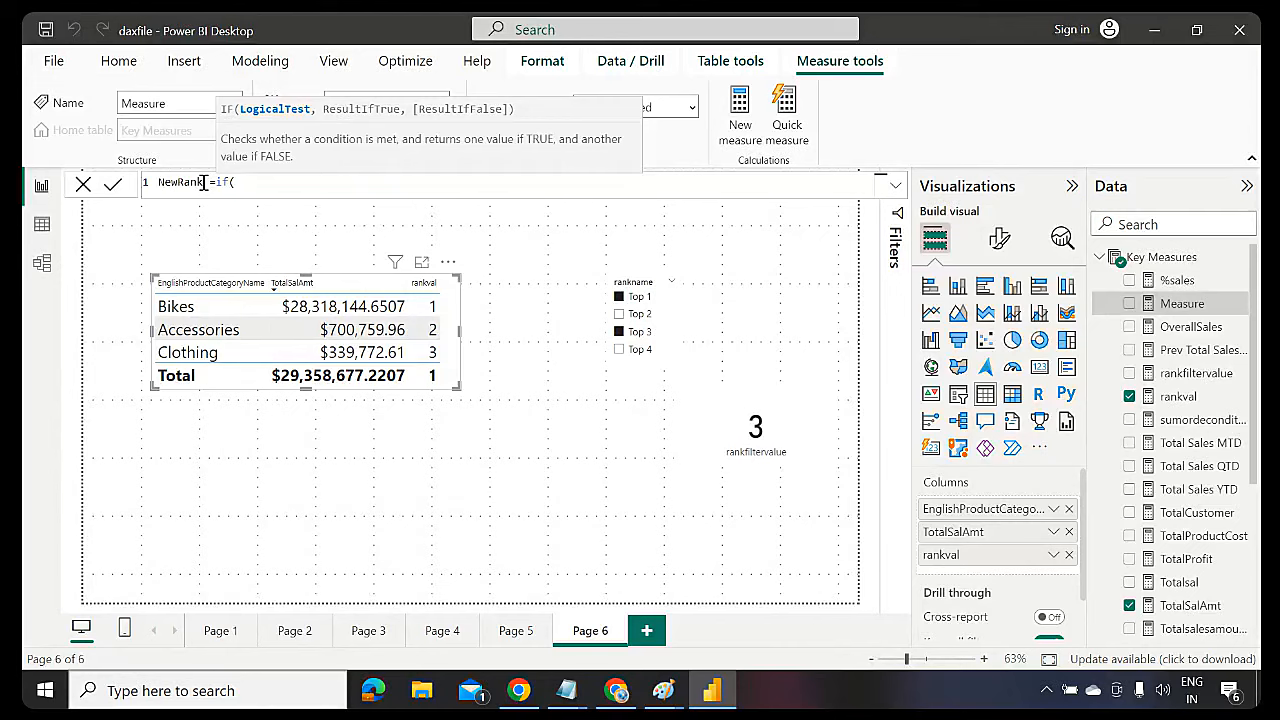
text(rank)
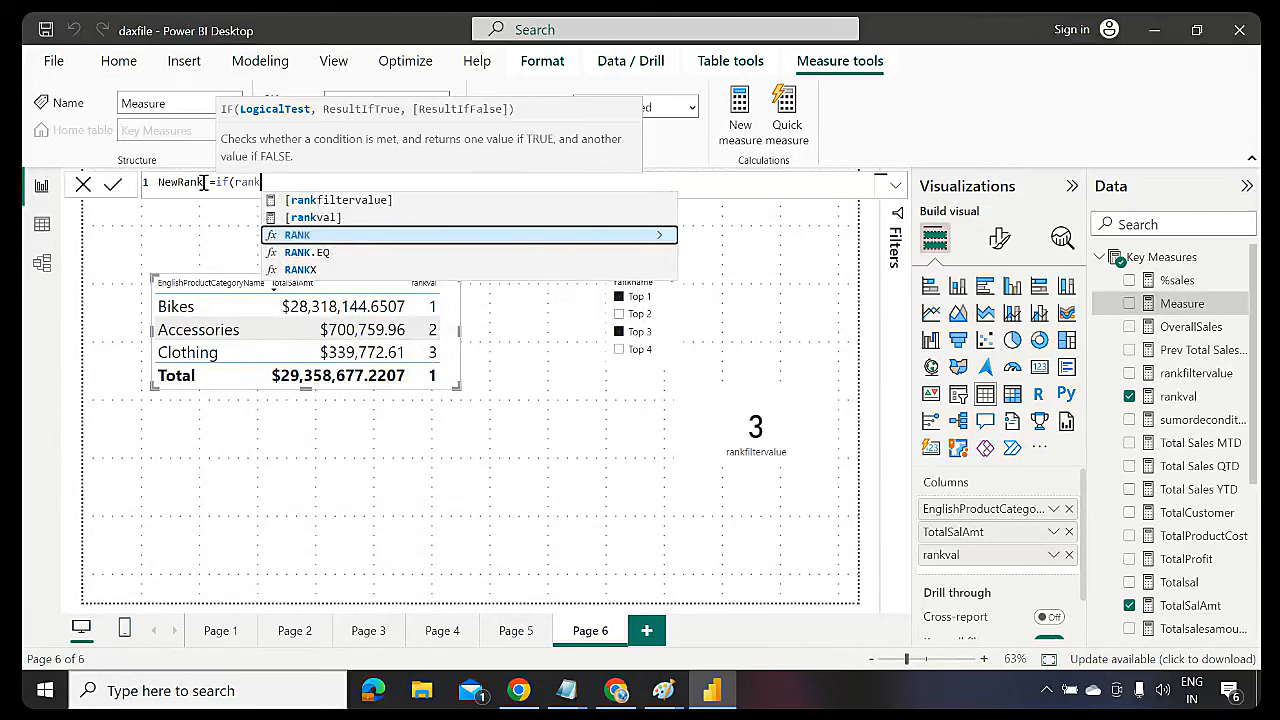
key(Up)
key(Tab)
text(<)
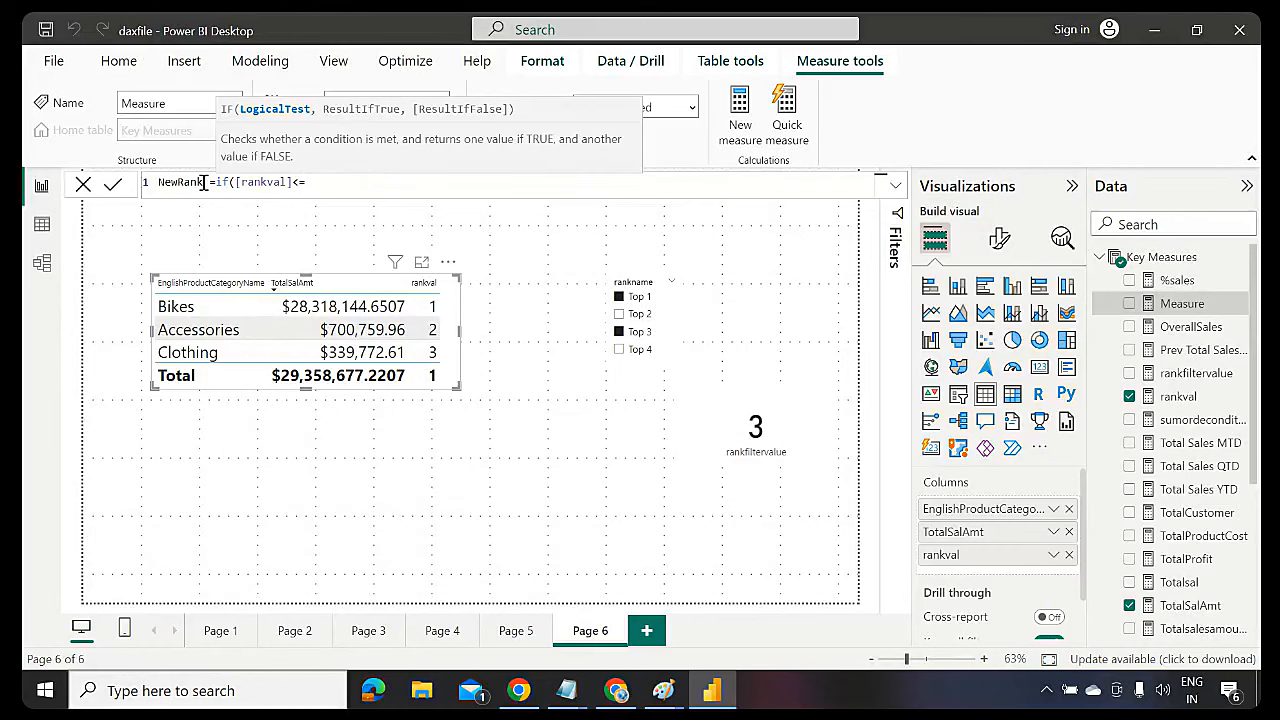
text(fil)
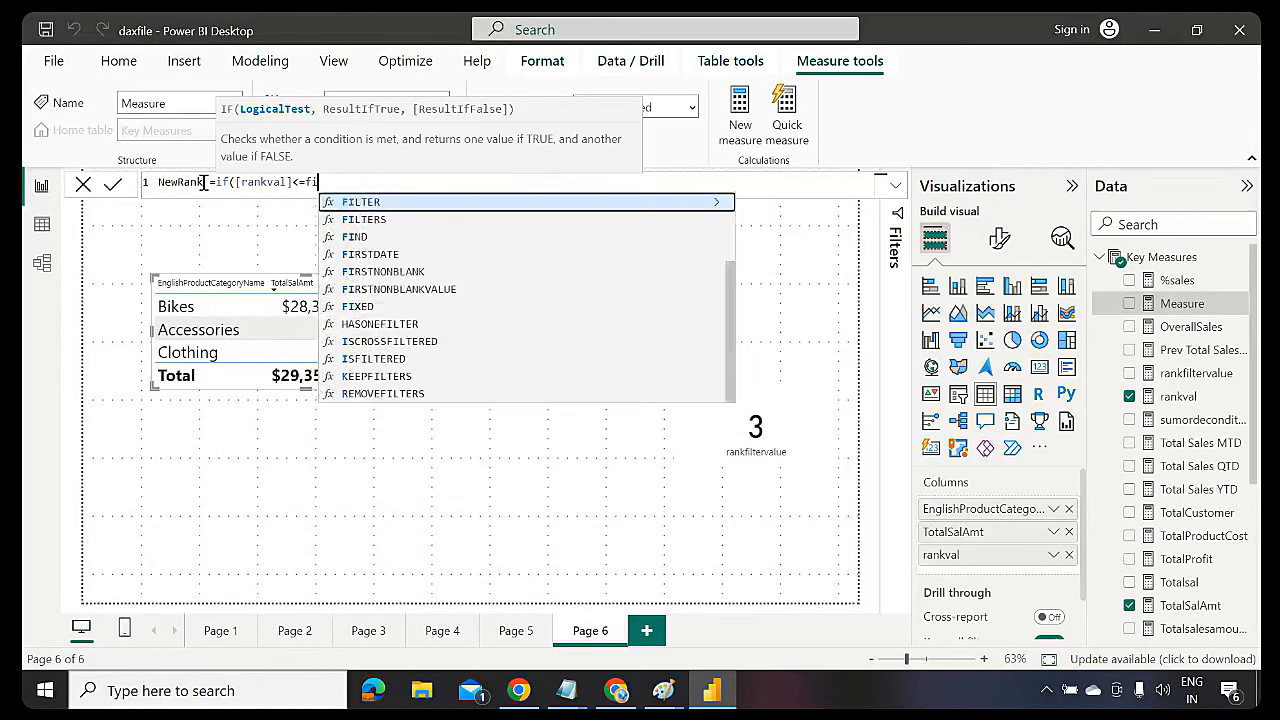
key(Up)
key(Up)
key(Up)
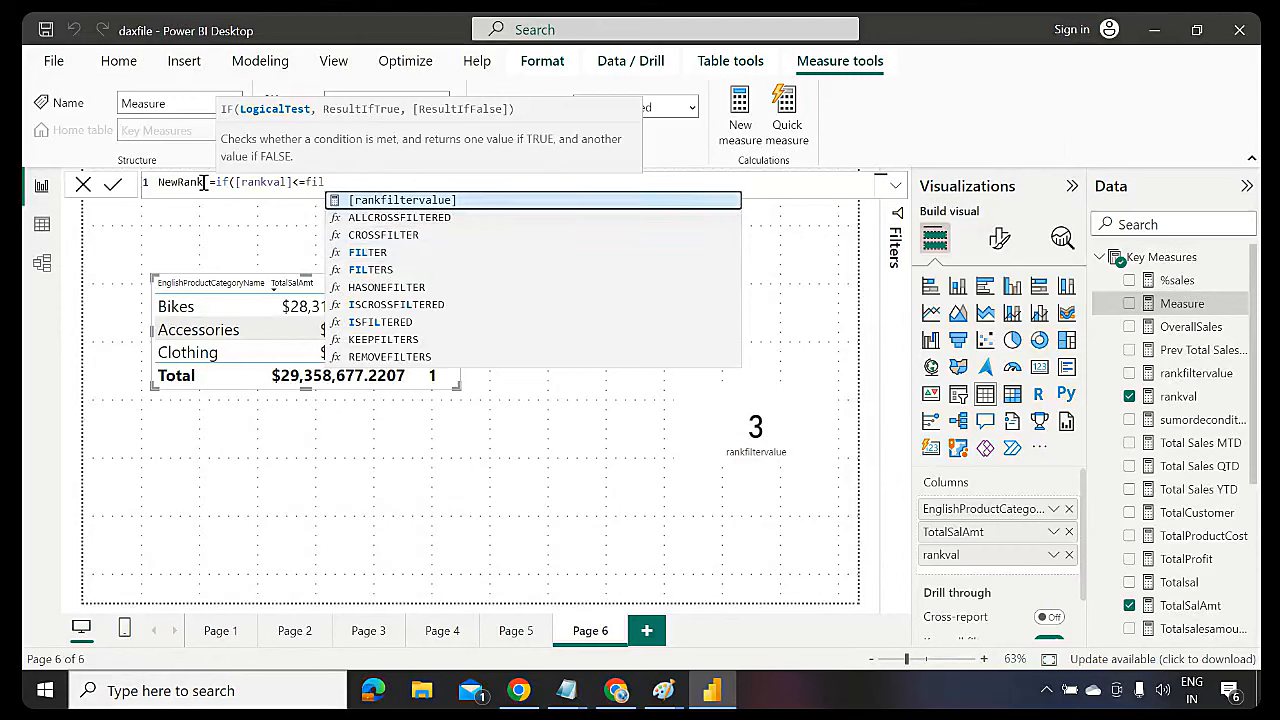
key(Tab)
text(,)
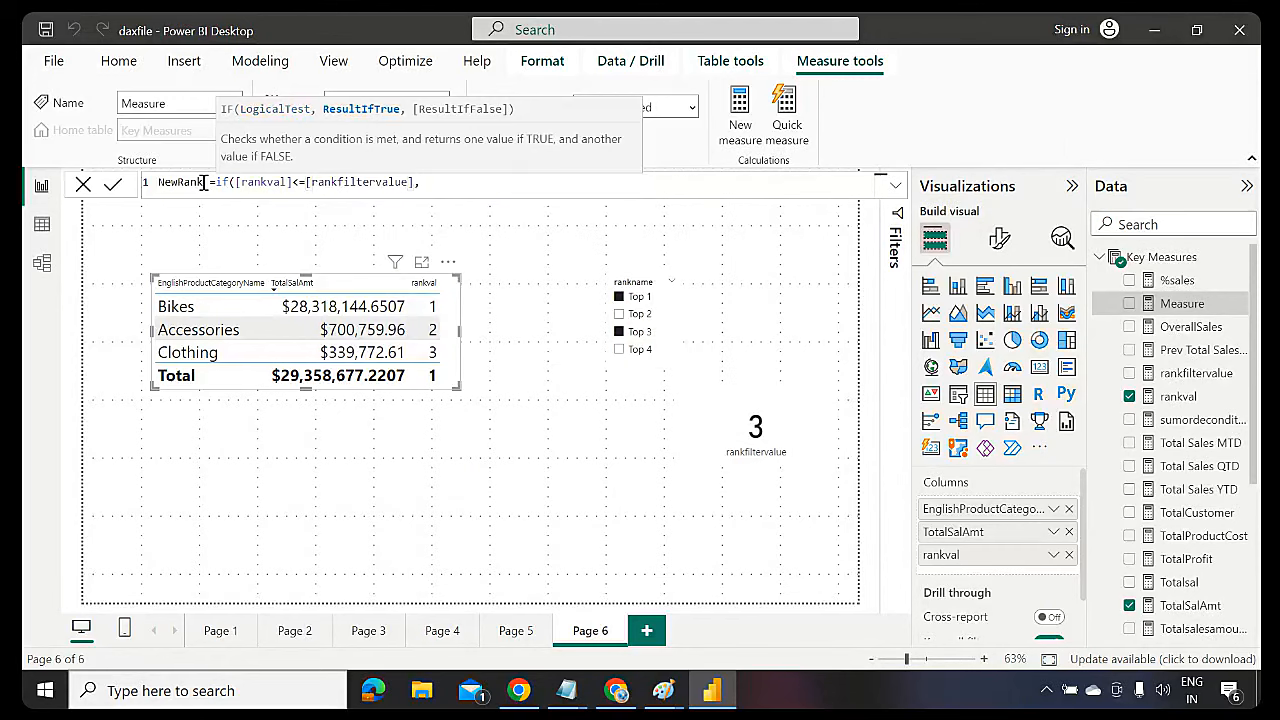
text([rankva)
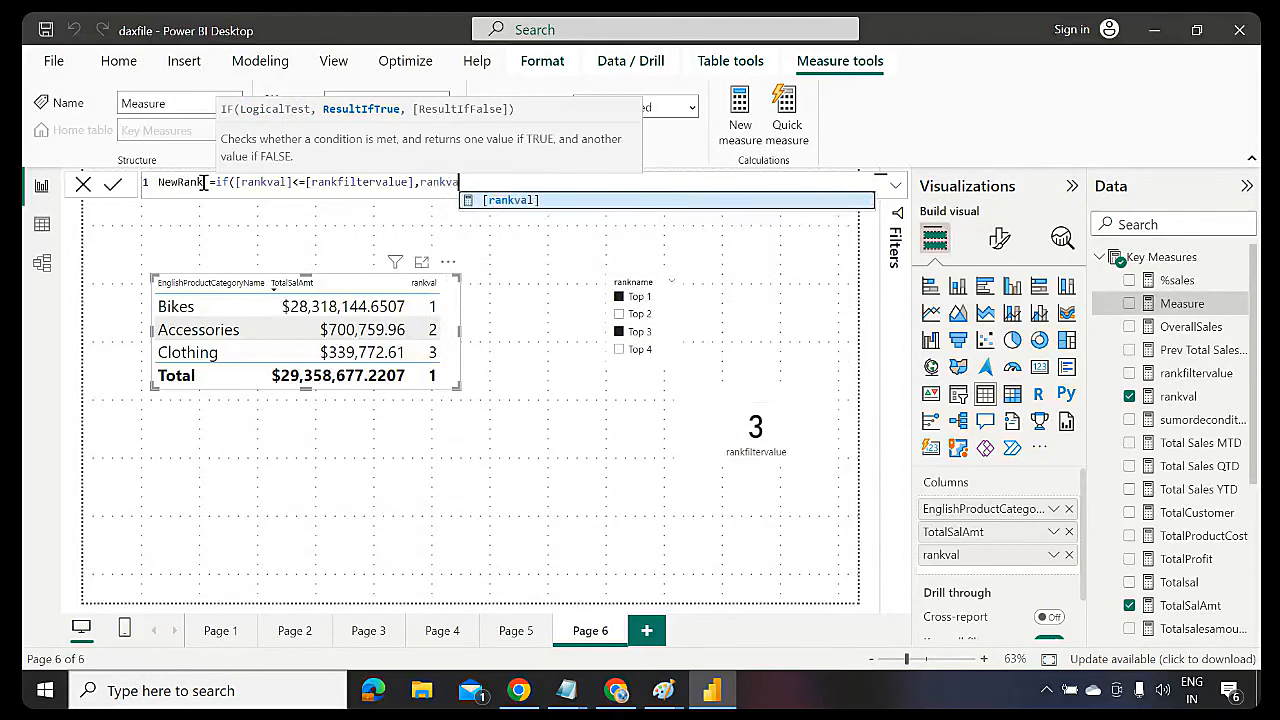
key(Tab)
text())
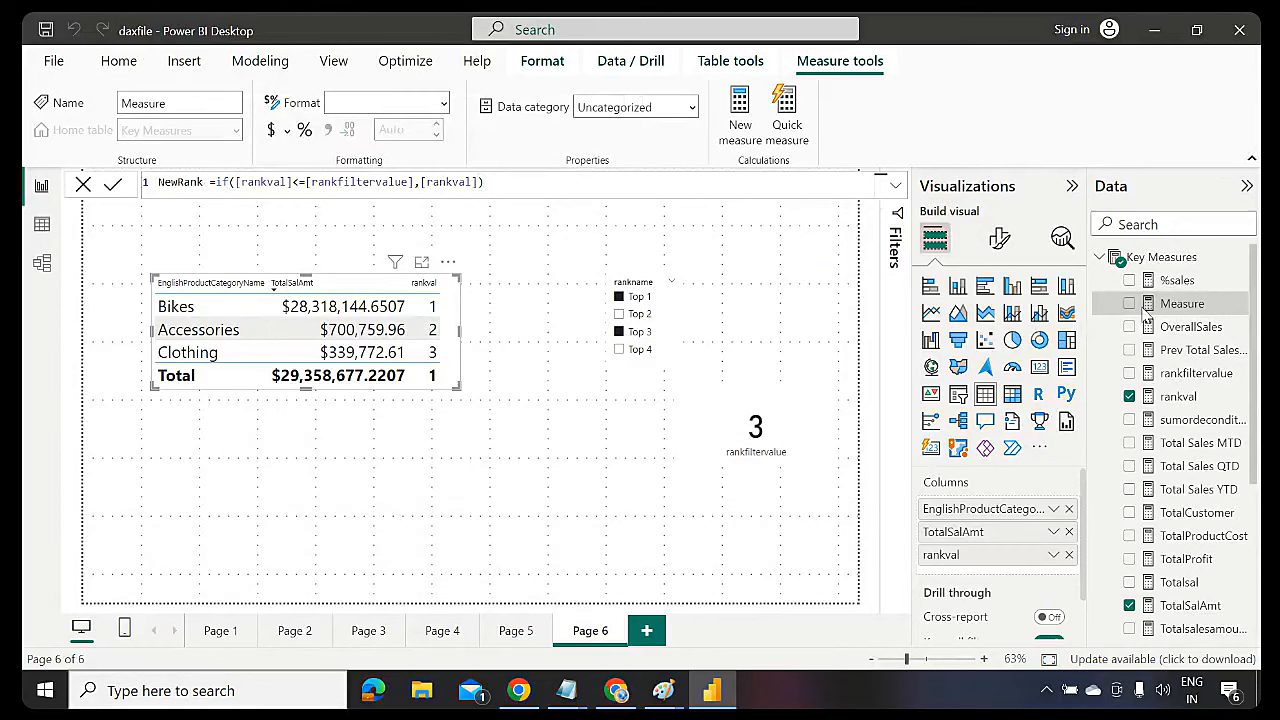
key(Return)
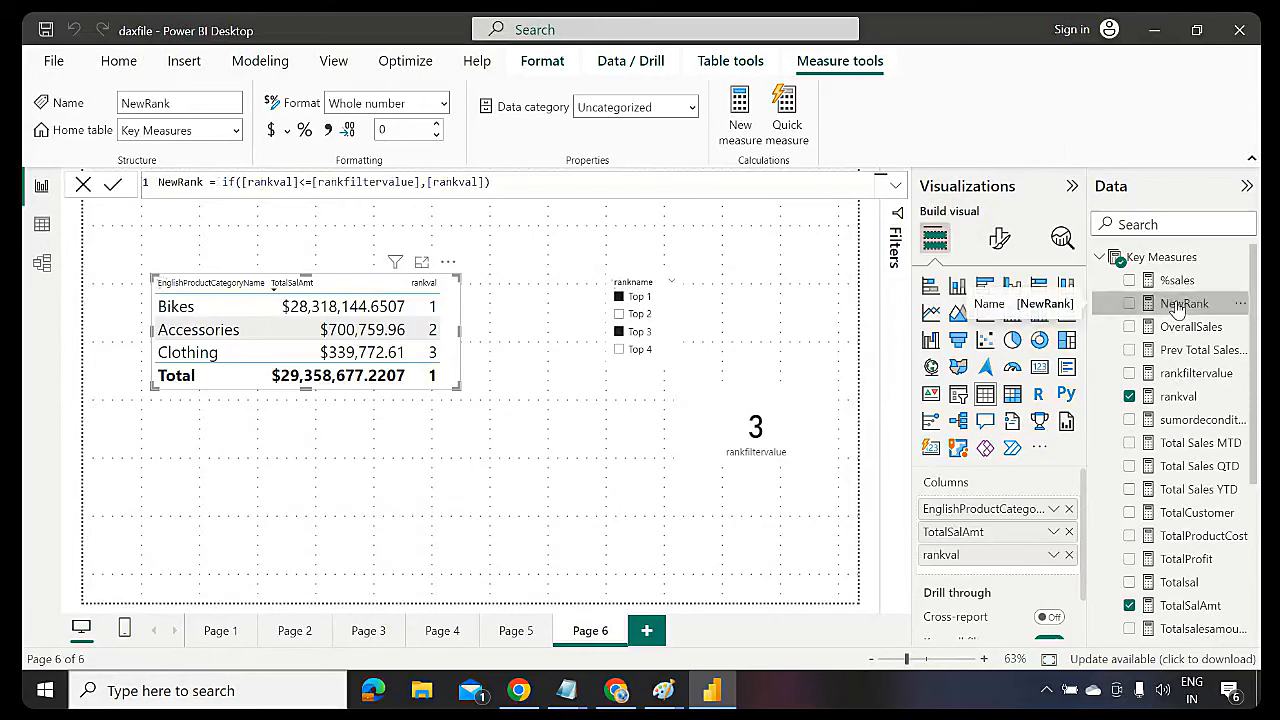
drag(1178, 310, 555, 399)
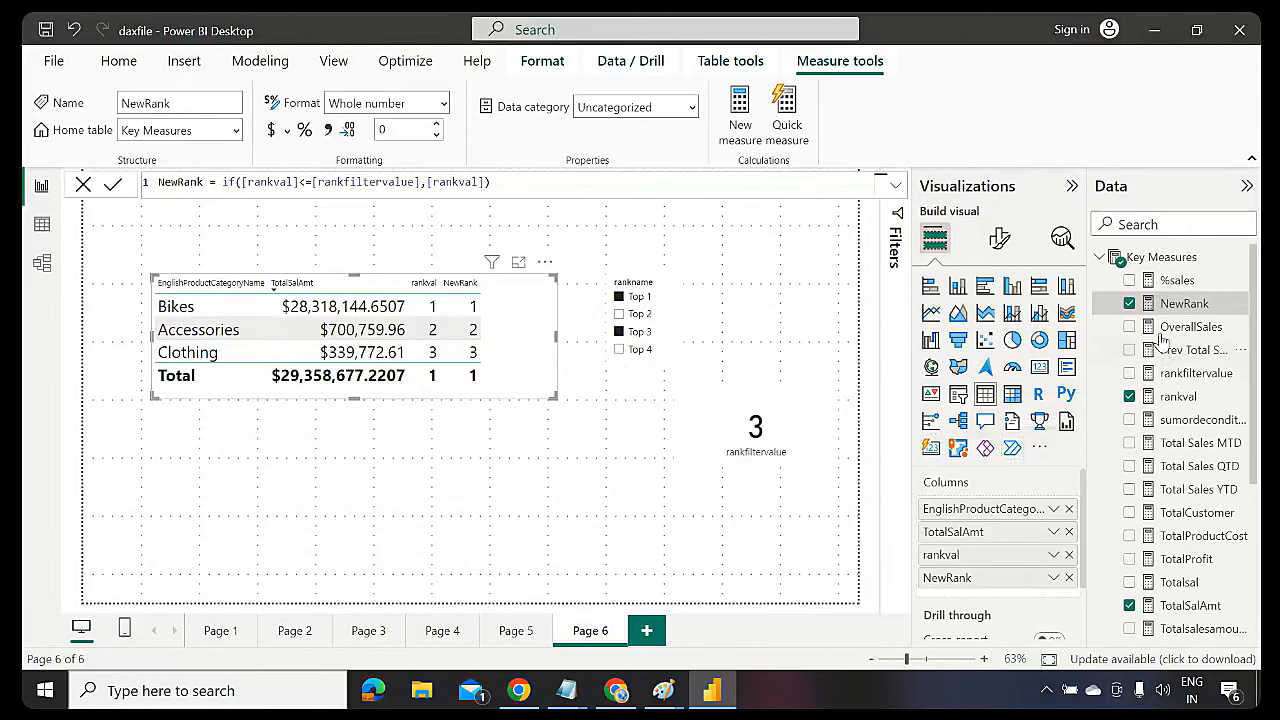
Remove rankval from the category table, copy the NewRank formula, and select Key Measures
click(1129, 397)
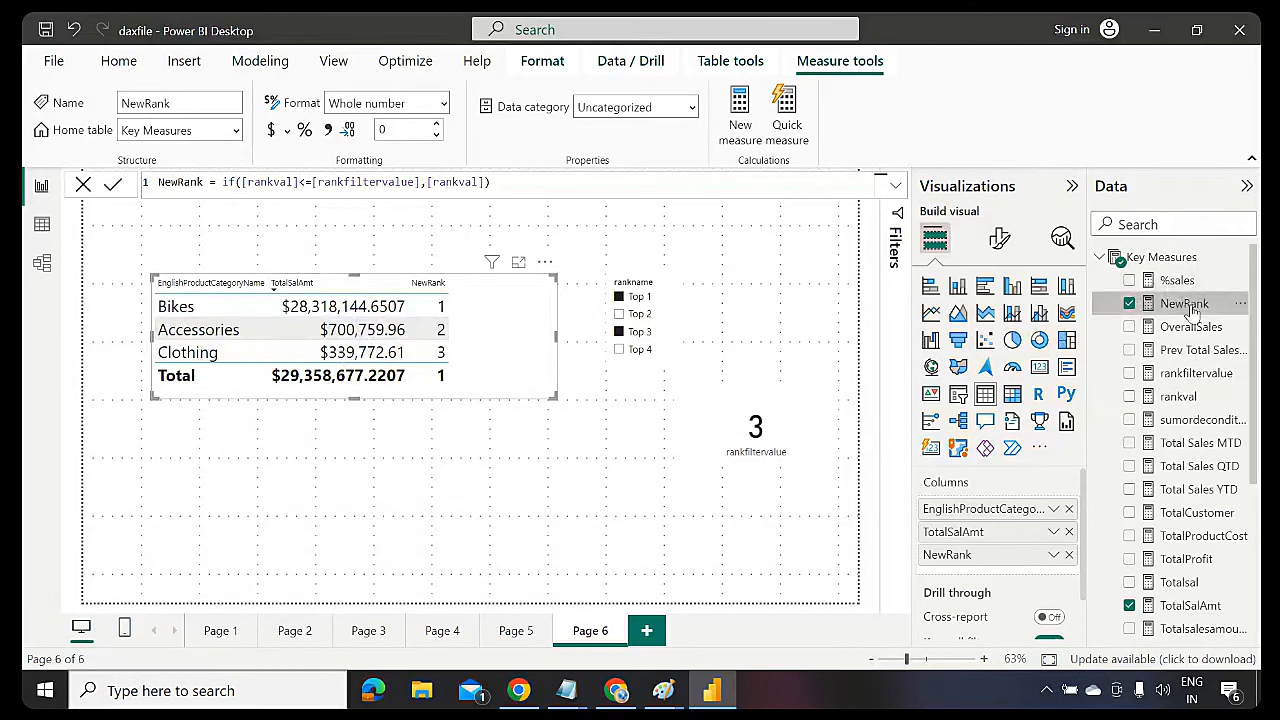
drag(507, 183, 140, 190)
key(ctrl+c)
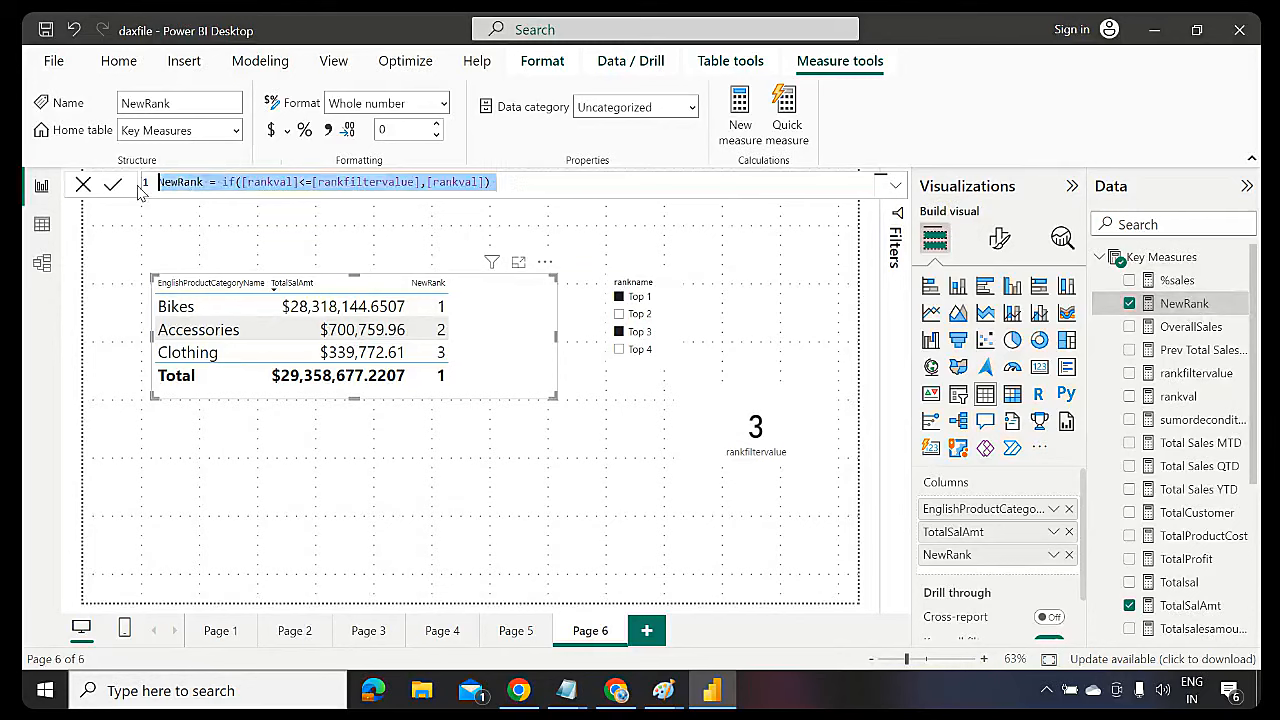
click(1158, 259)
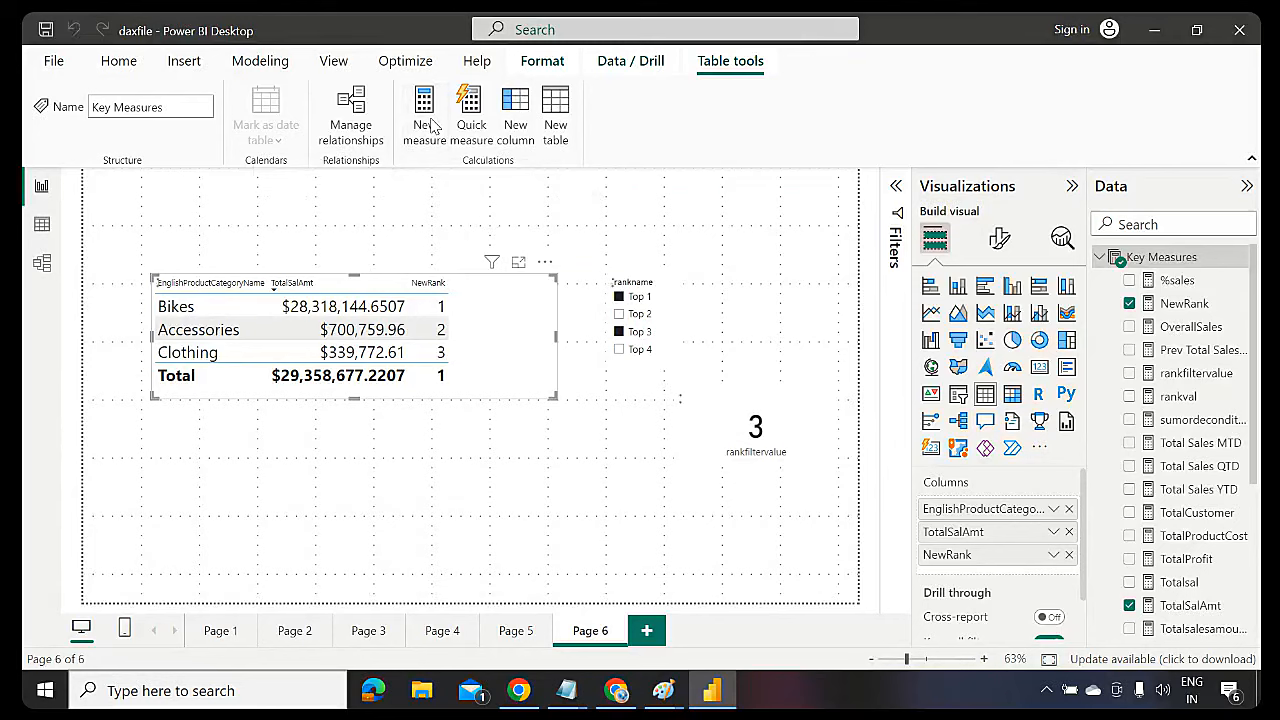
Create a new measure from the pasted NewRank formula, renamed NewRanksalesamount
click(432, 124)
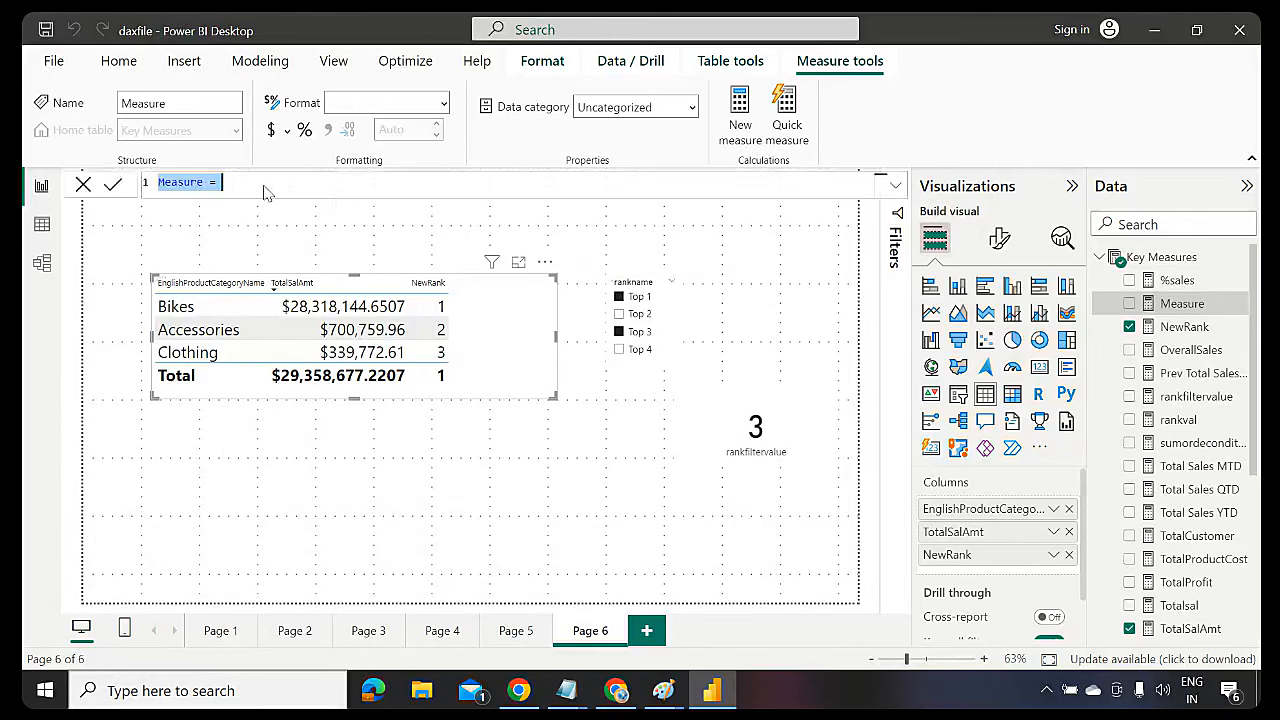
click(238, 181)
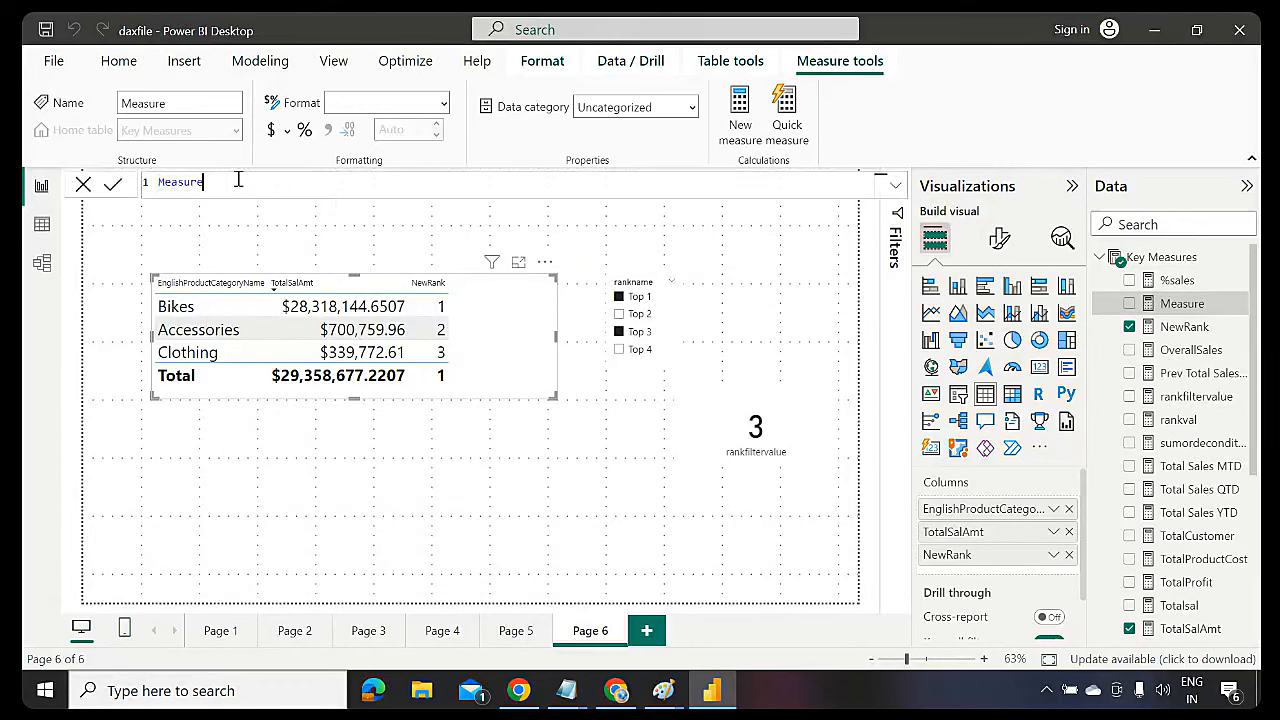
key(ctrl+v)
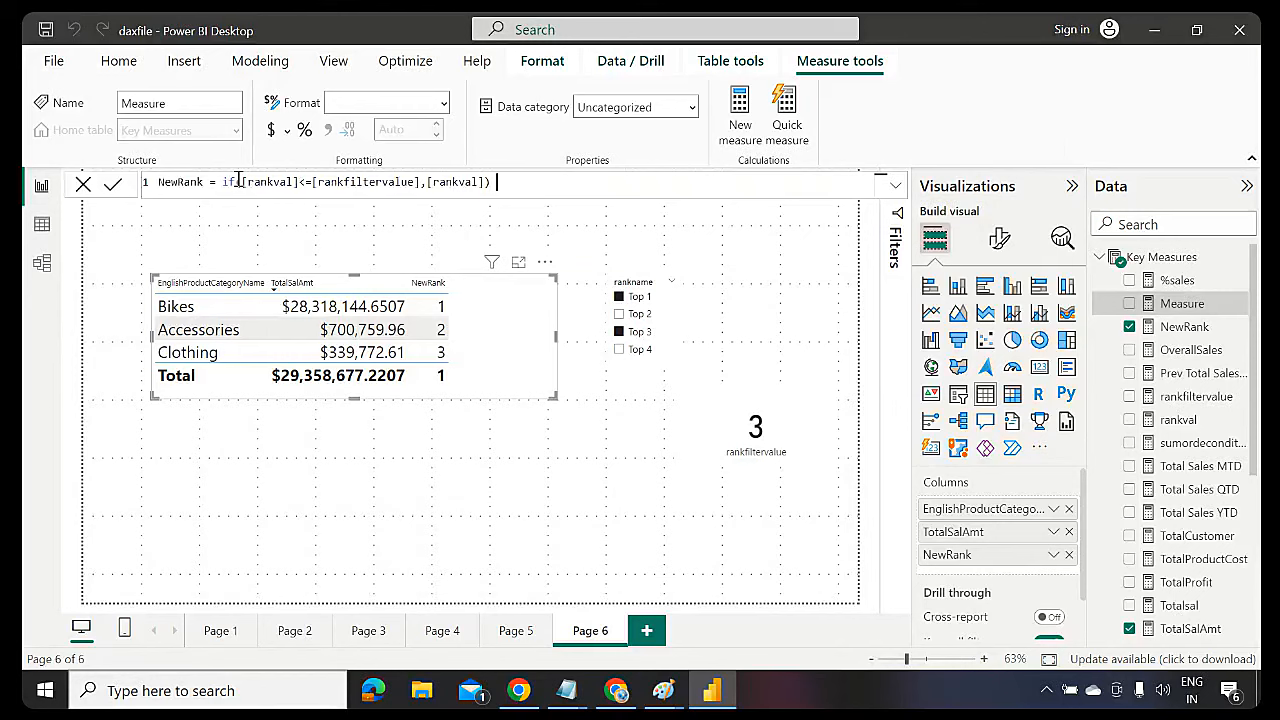
click(207, 181)
text(s )
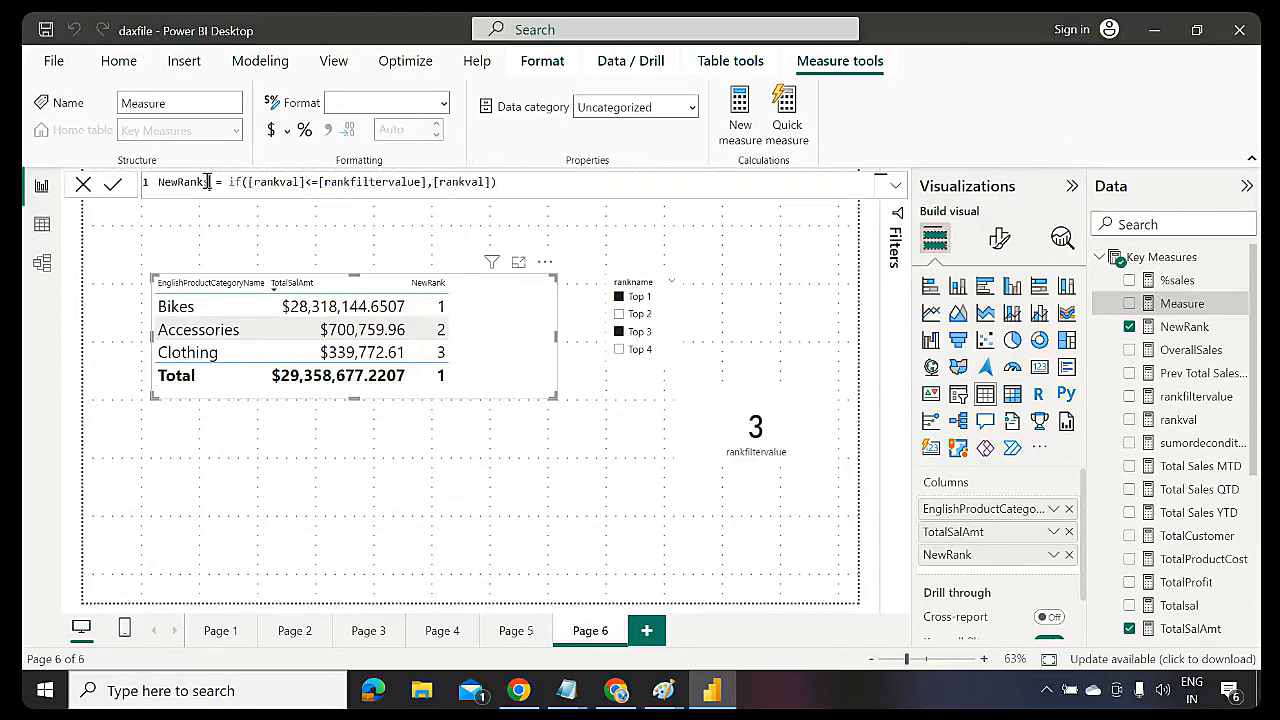
text(lesamou)
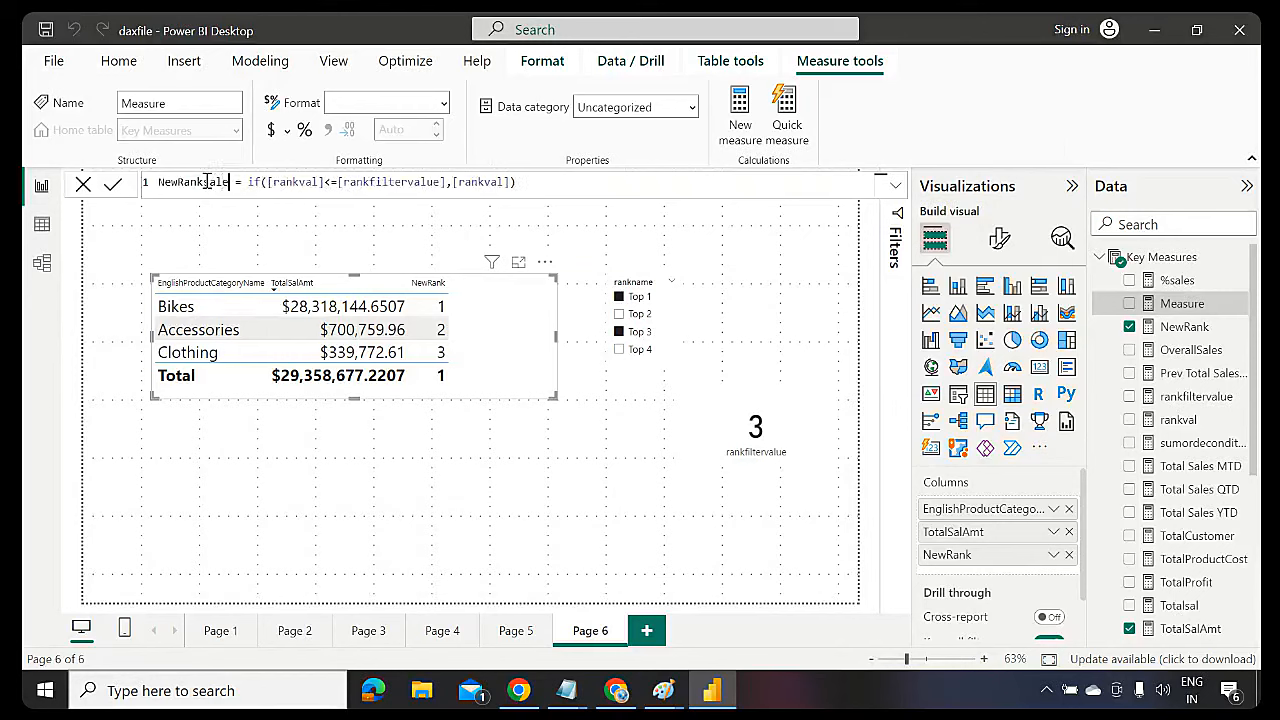
text(nt)
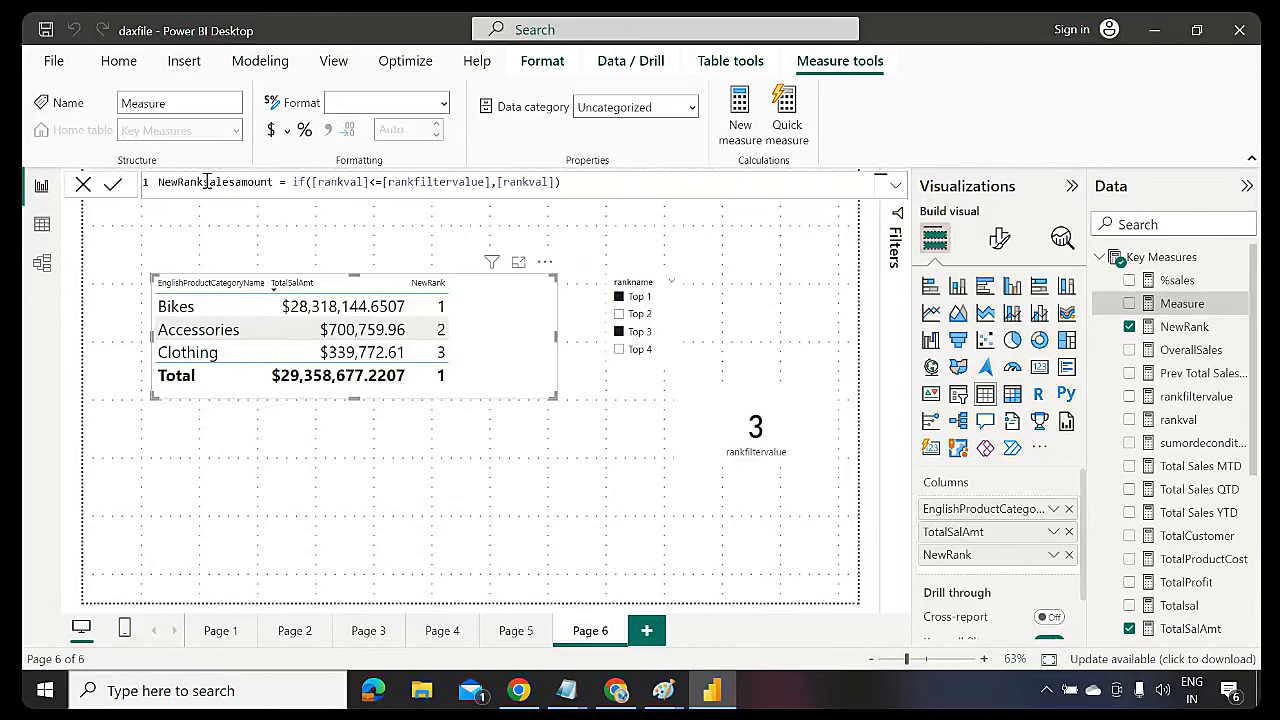
Replace the IF result argument [rankval] with [TotalSalAmt] and review the condition
double_click(298, 181)
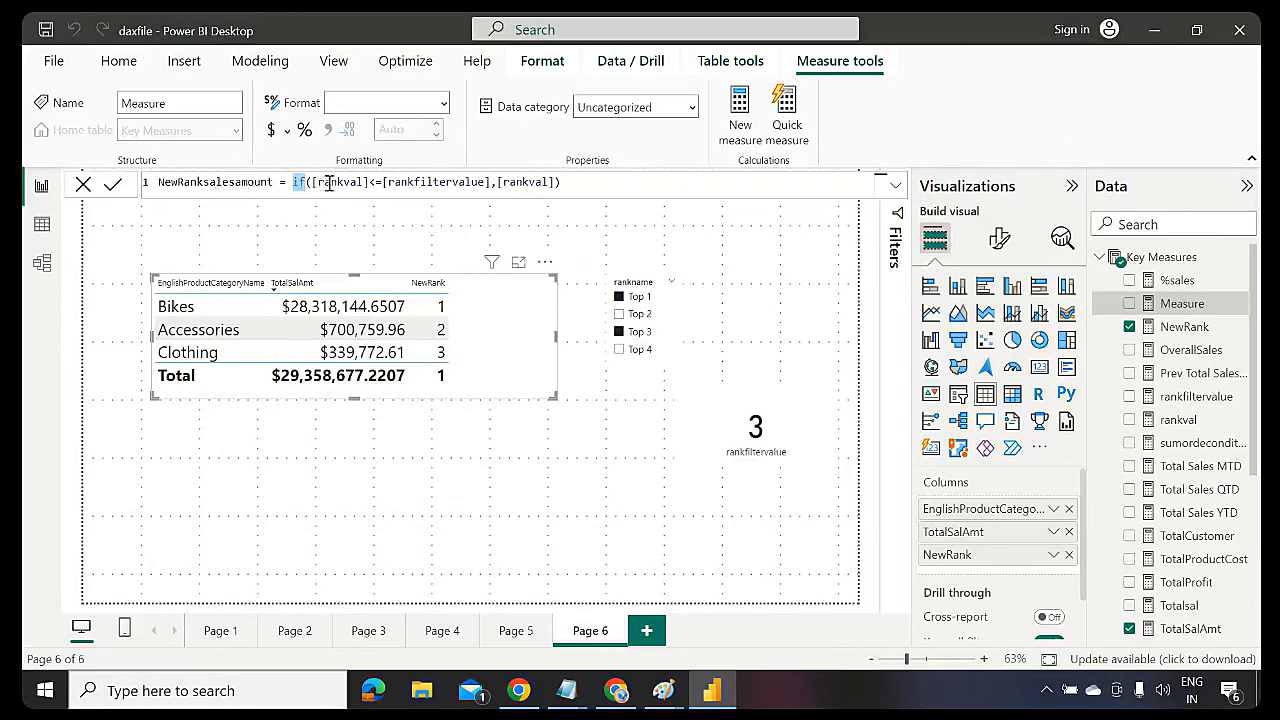
double_click(330, 181)
double_click(432, 181)
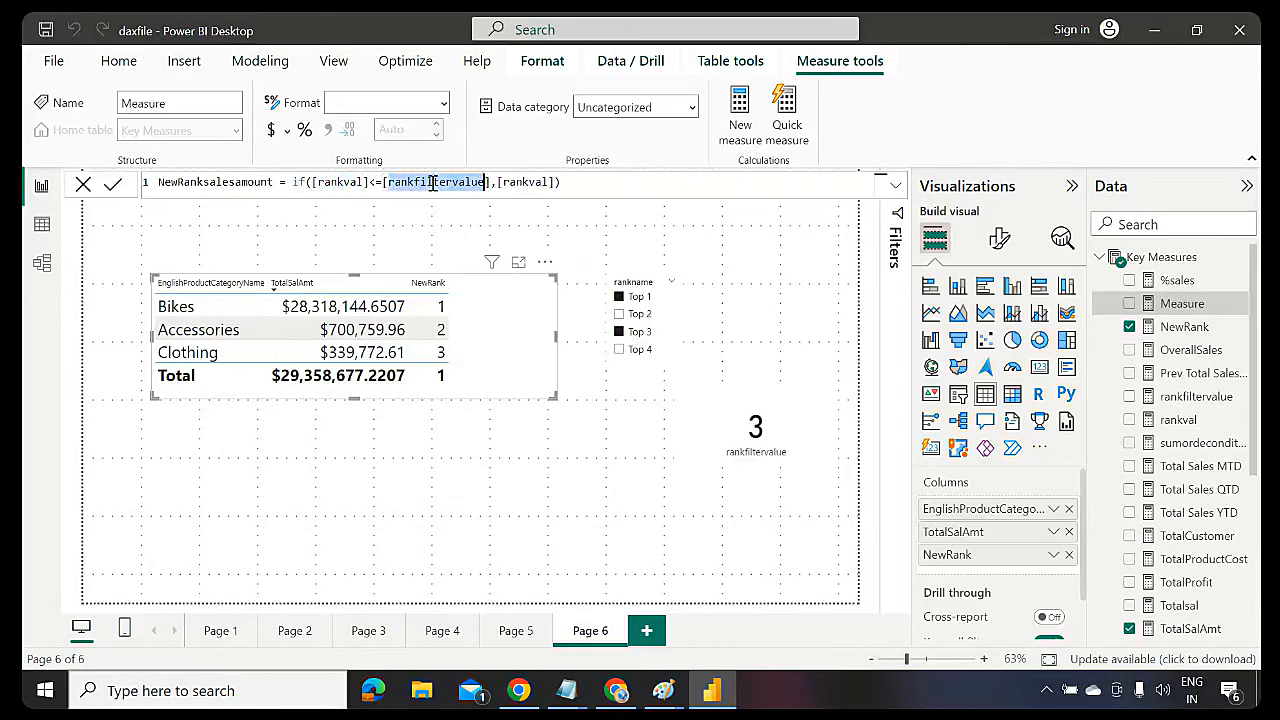
double_click(516, 181)
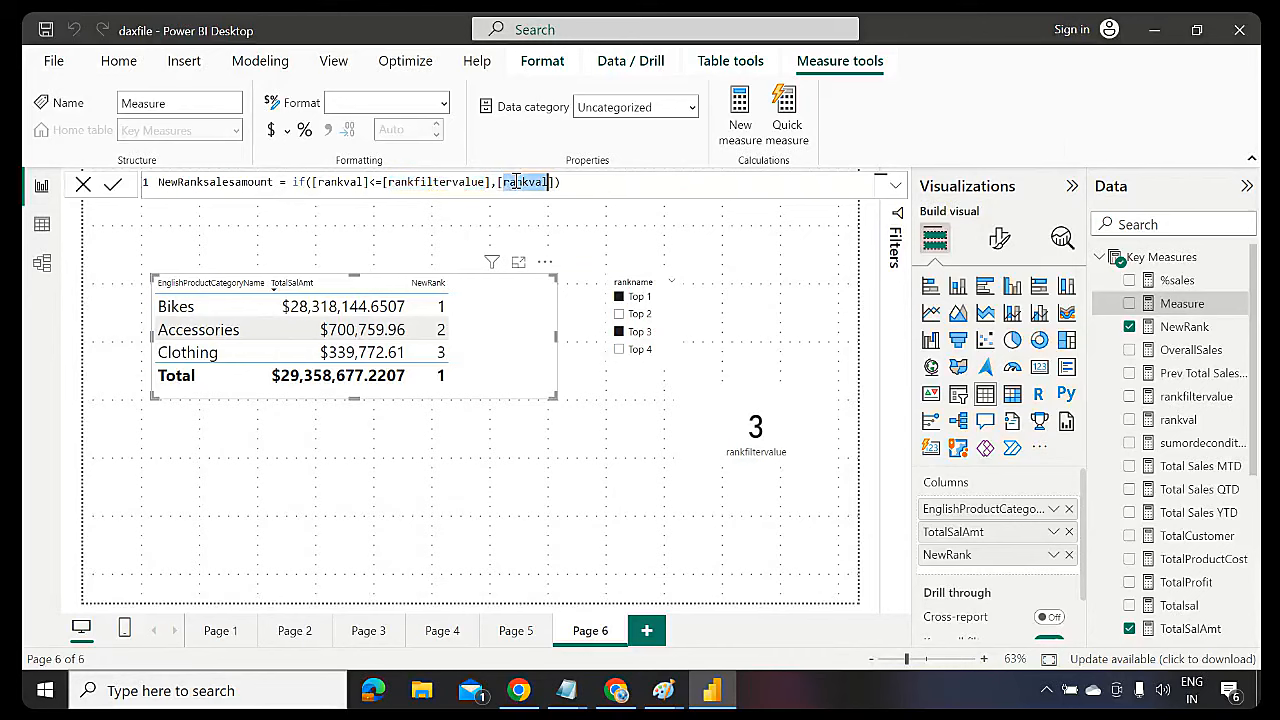
key(BackSpace)
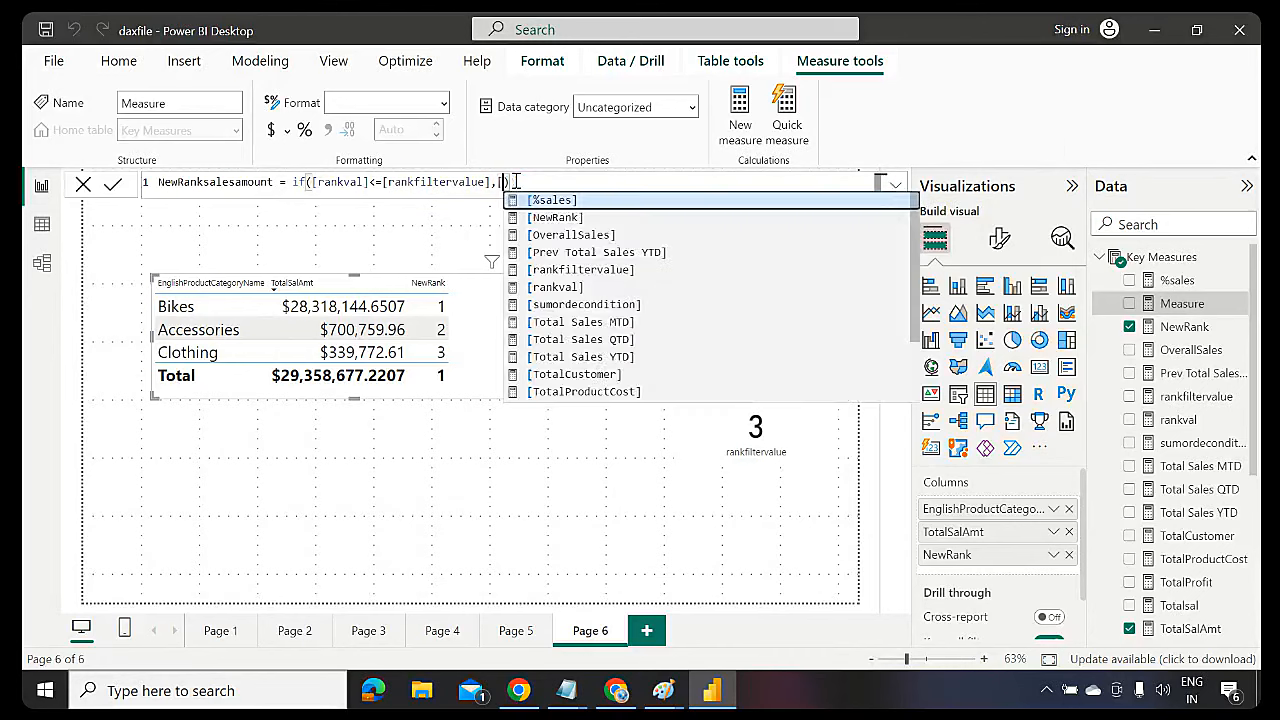
key(BackSpace)
text(total)
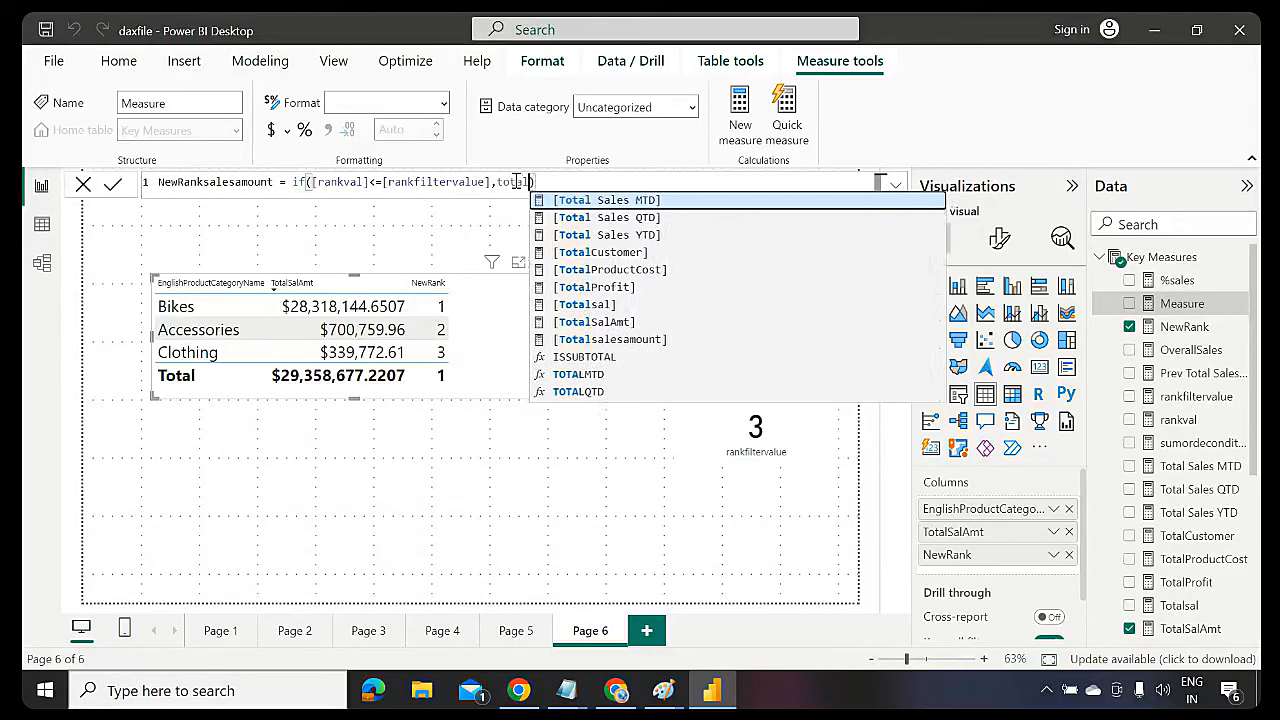
text(sa)
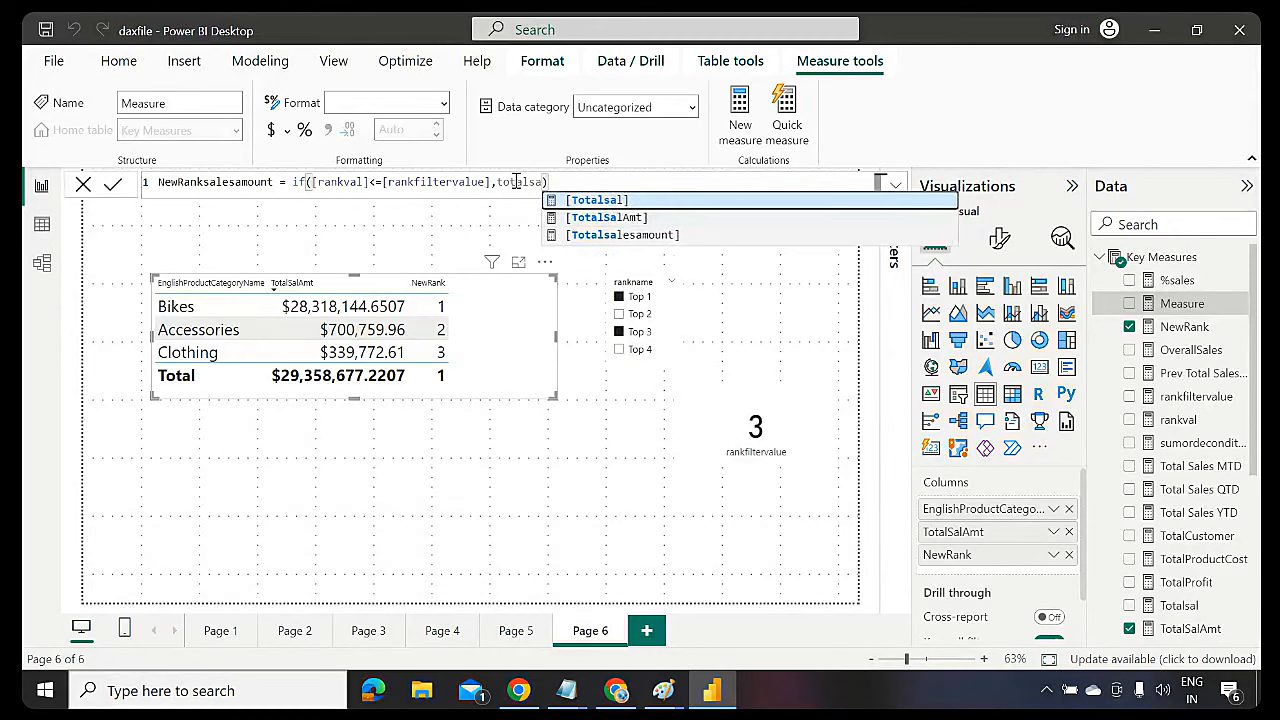
key(Down)
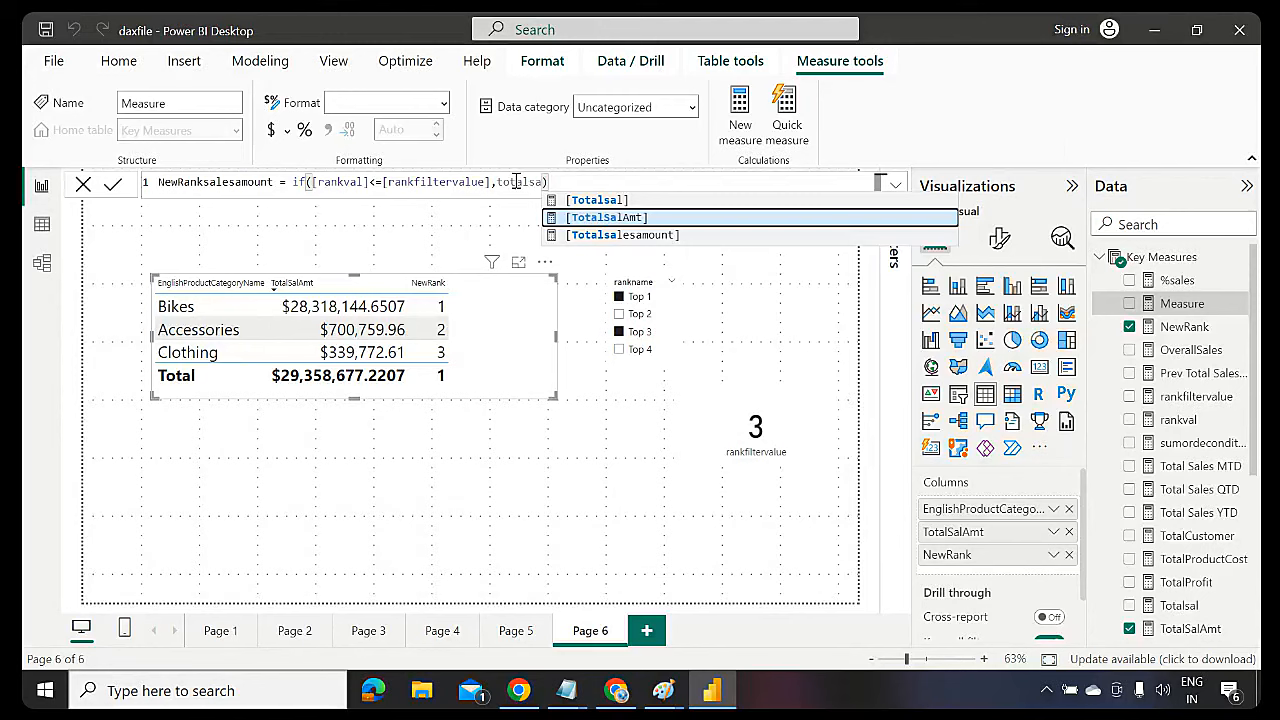
key(Tab)
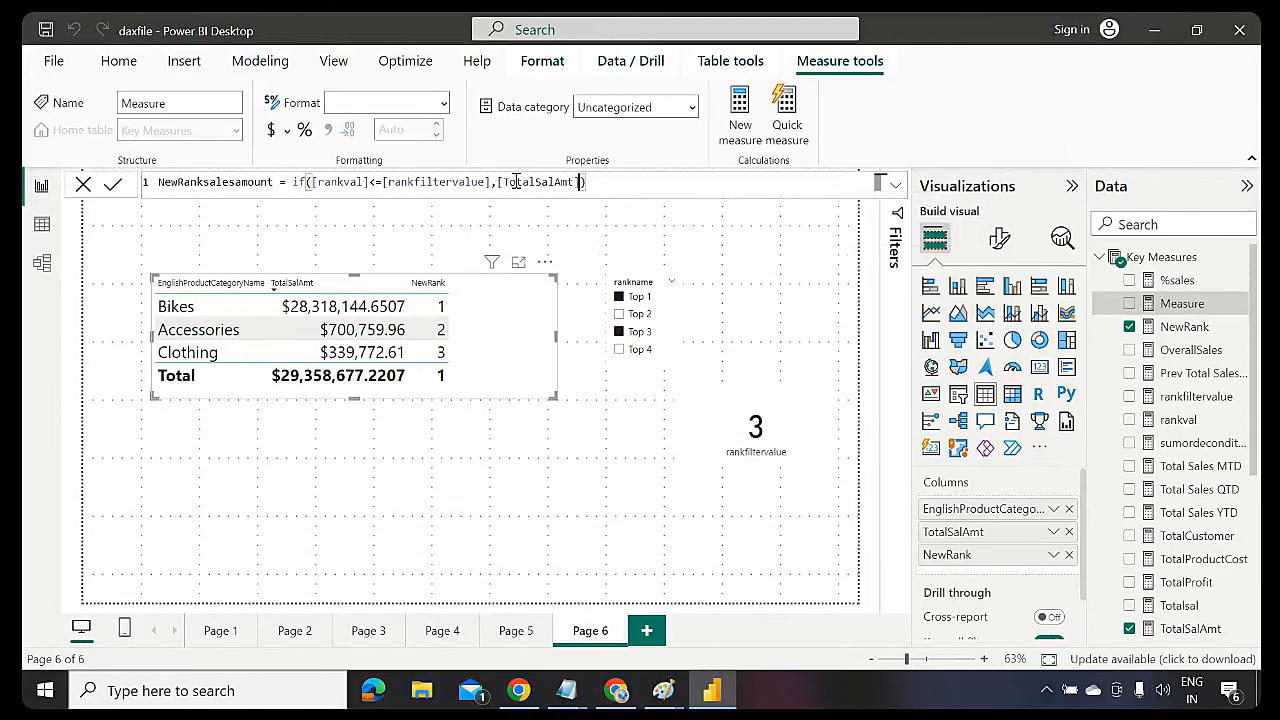
double_click(407, 181)
double_click(362, 181)
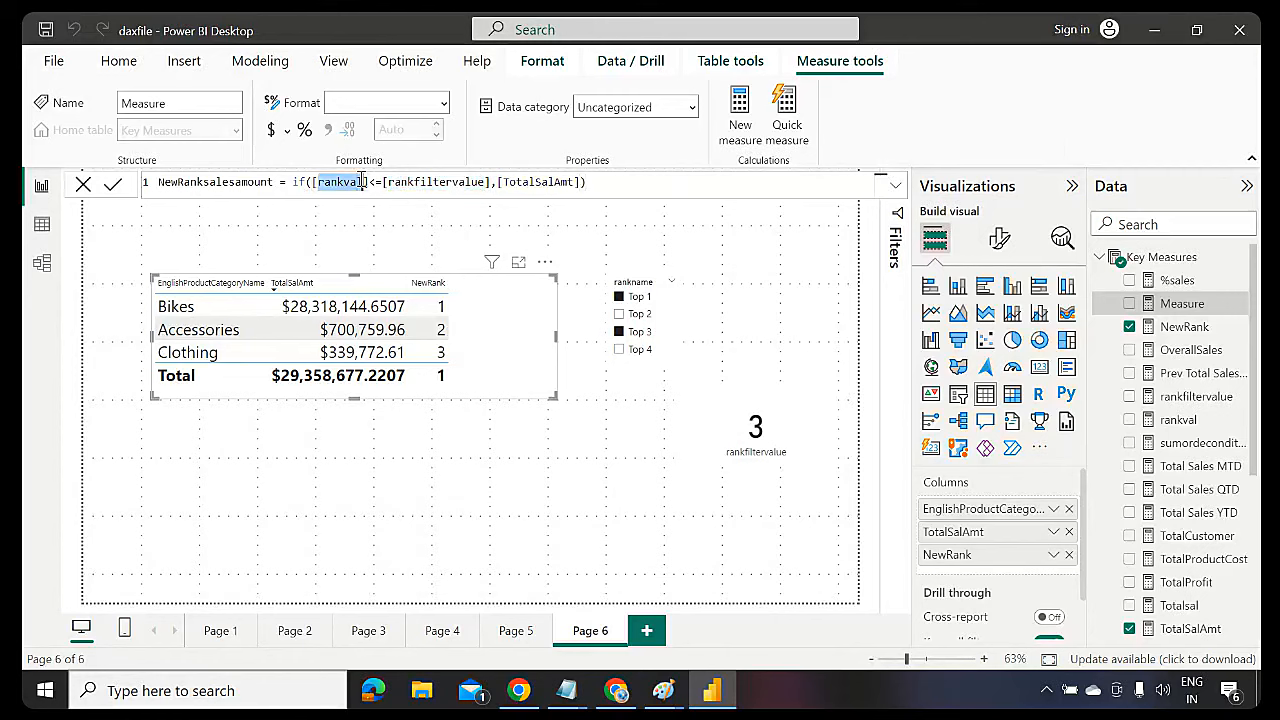
double_click(530, 181)
Commit NewRanksalesamount and show it in the table instead of TotalSalAmt, ahead of NewRank
click(596, 181)
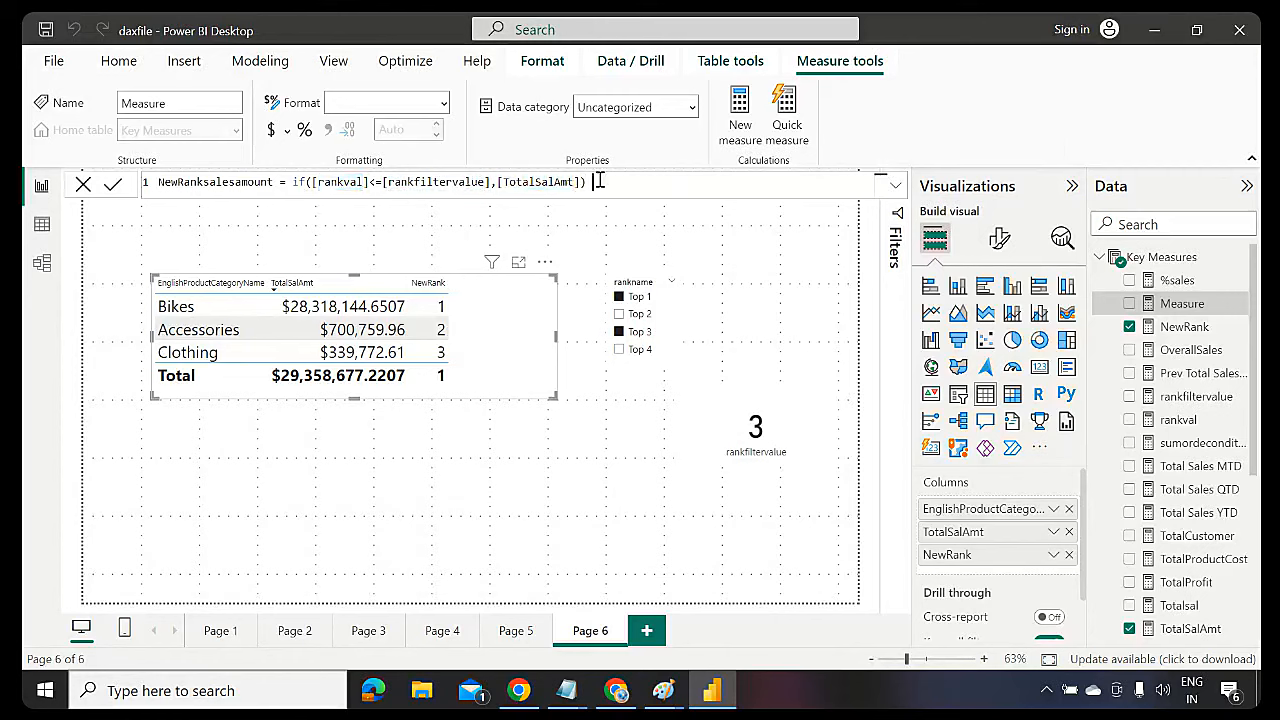
key(Return)
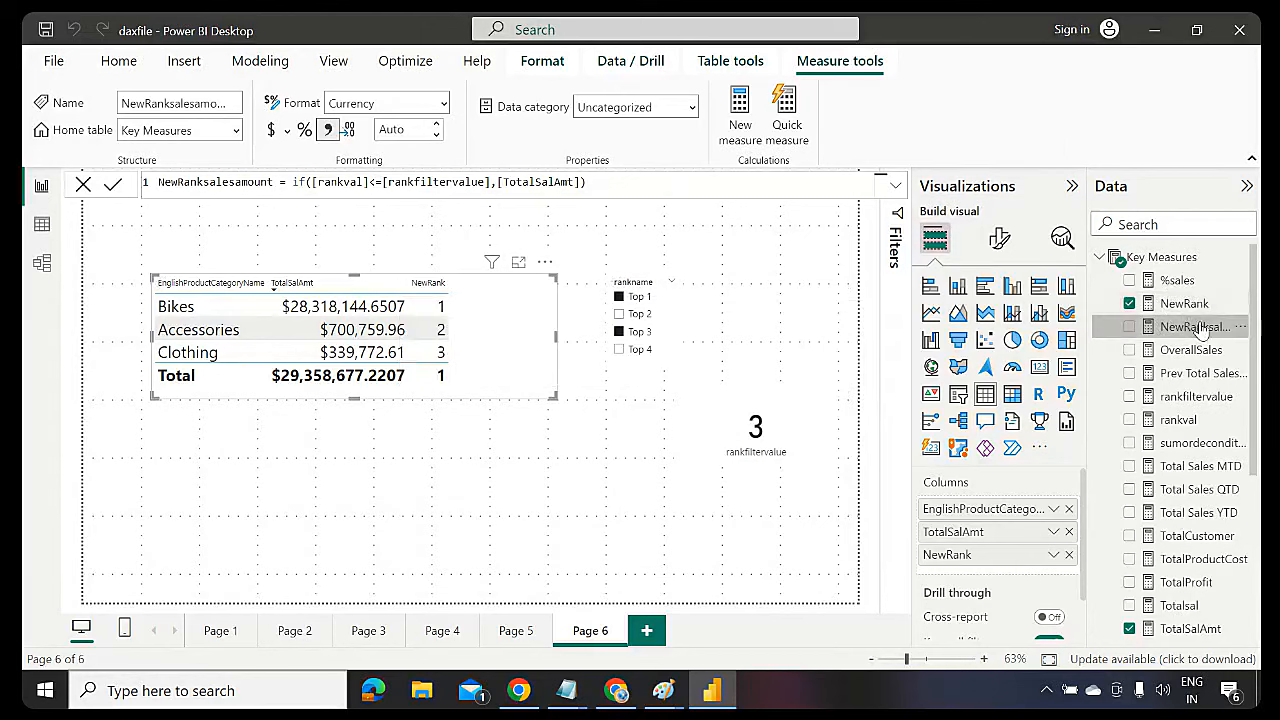
drag(1200, 327, 386, 362)
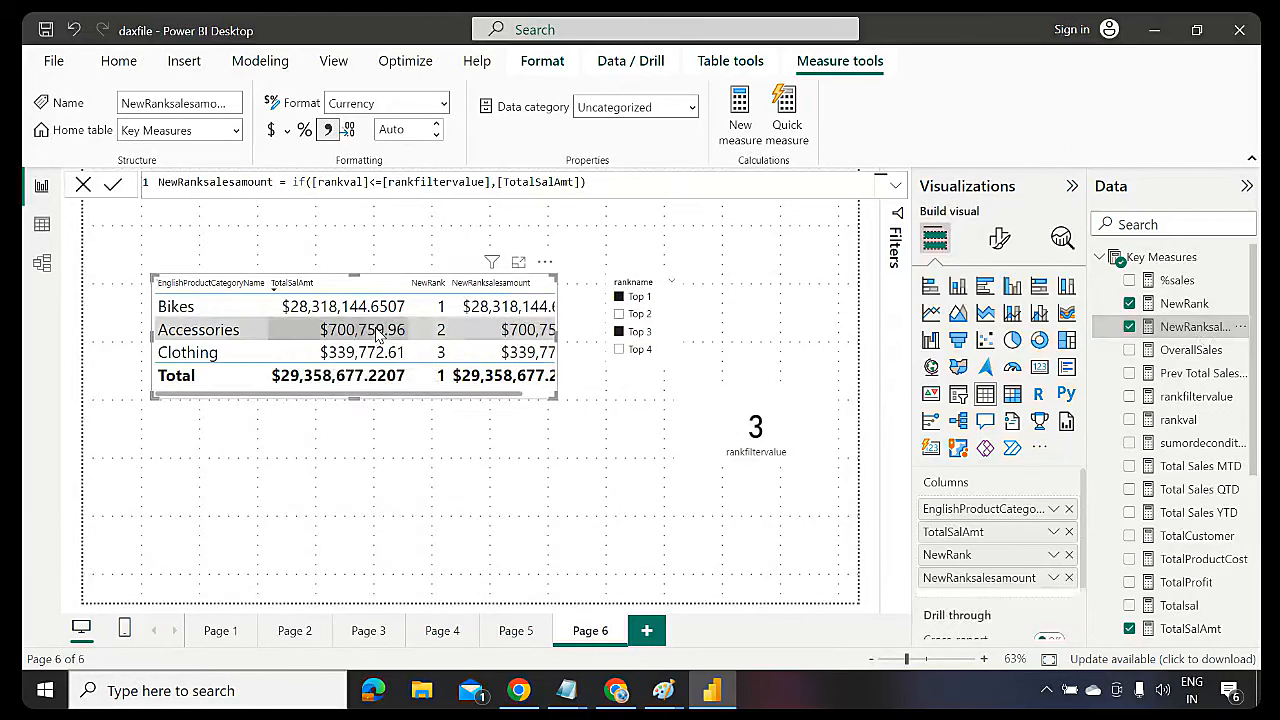
click(1069, 532)
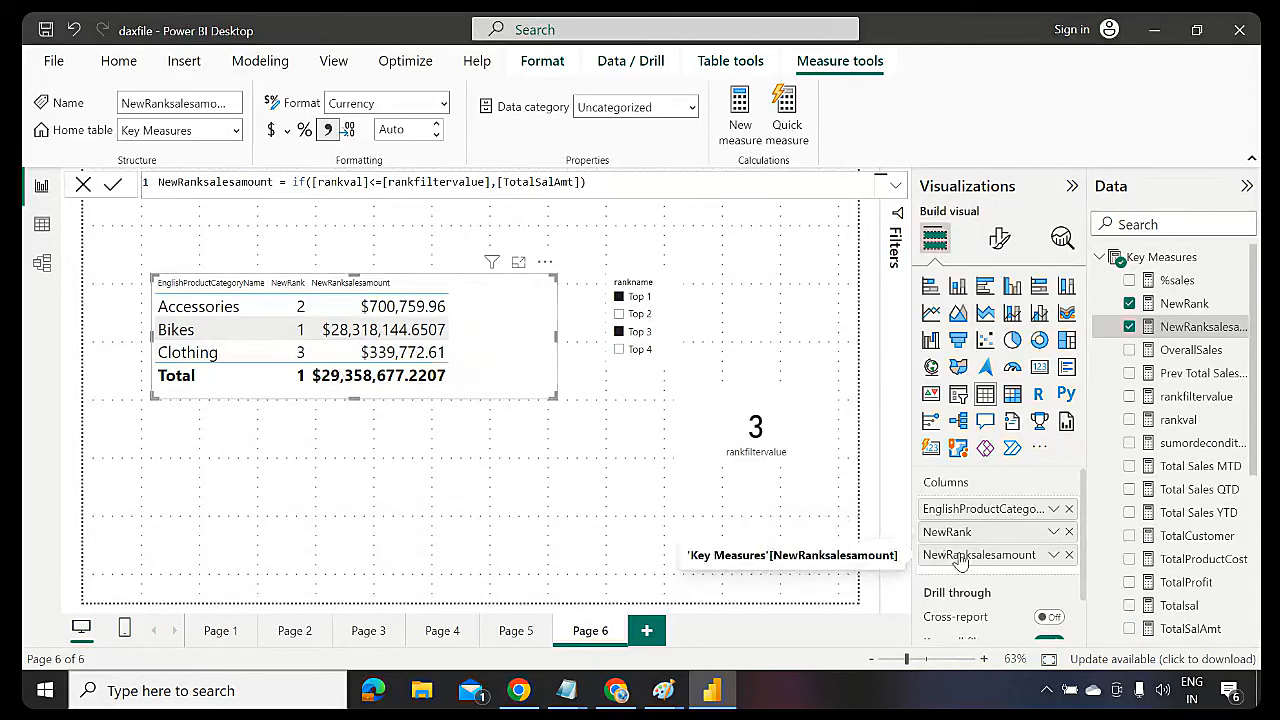
drag(945, 555, 962, 528)
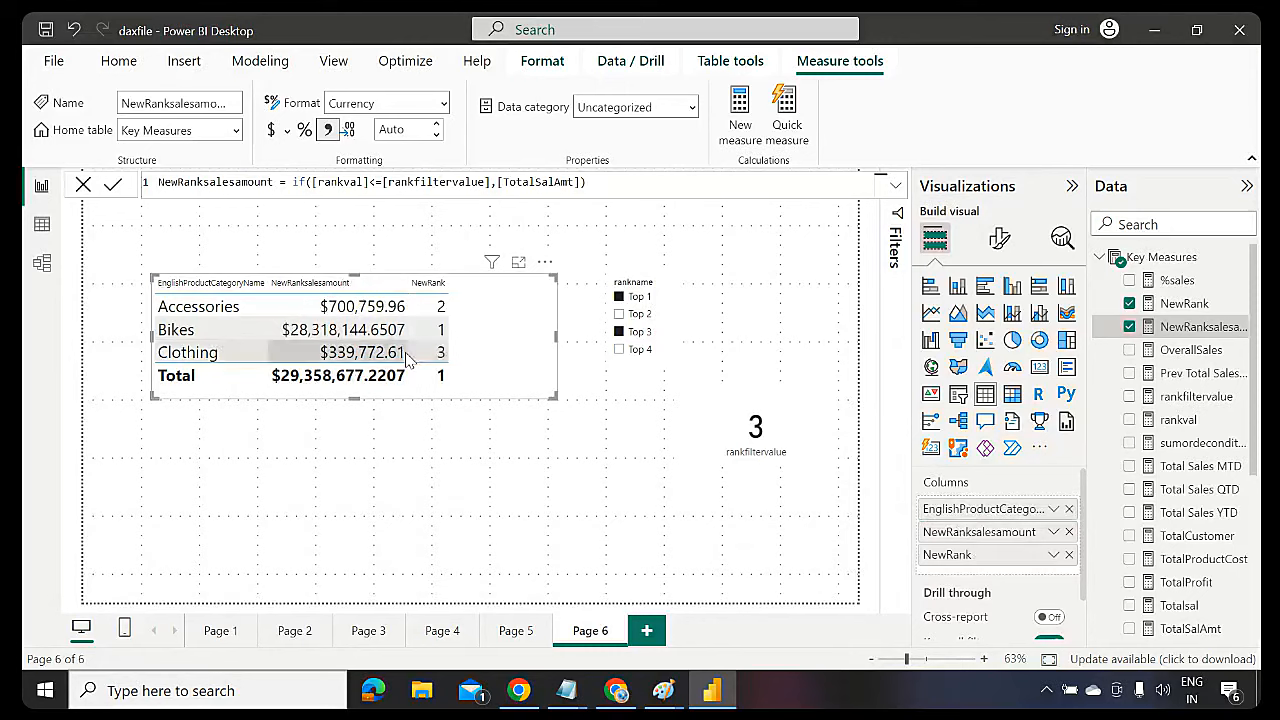
Sort the table ascending by NewRank and choose Top 2 in the rank slicer
click(545, 263)
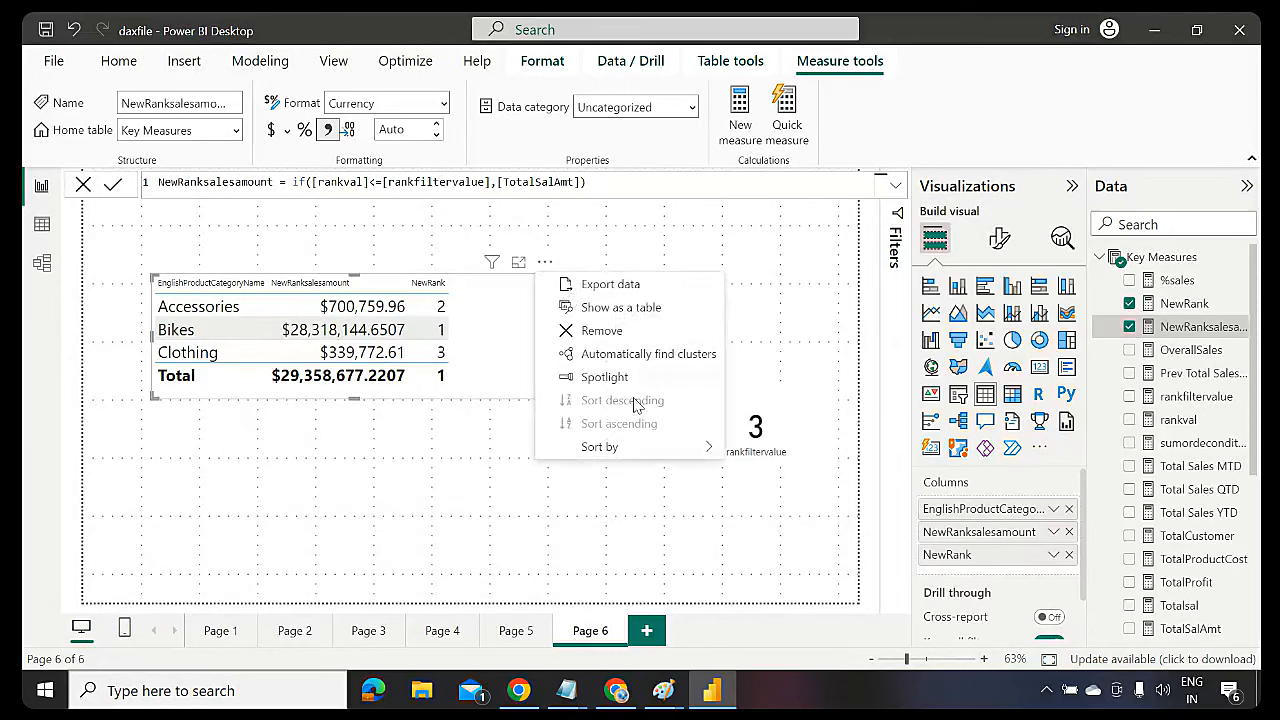
mouse_move(714, 450)
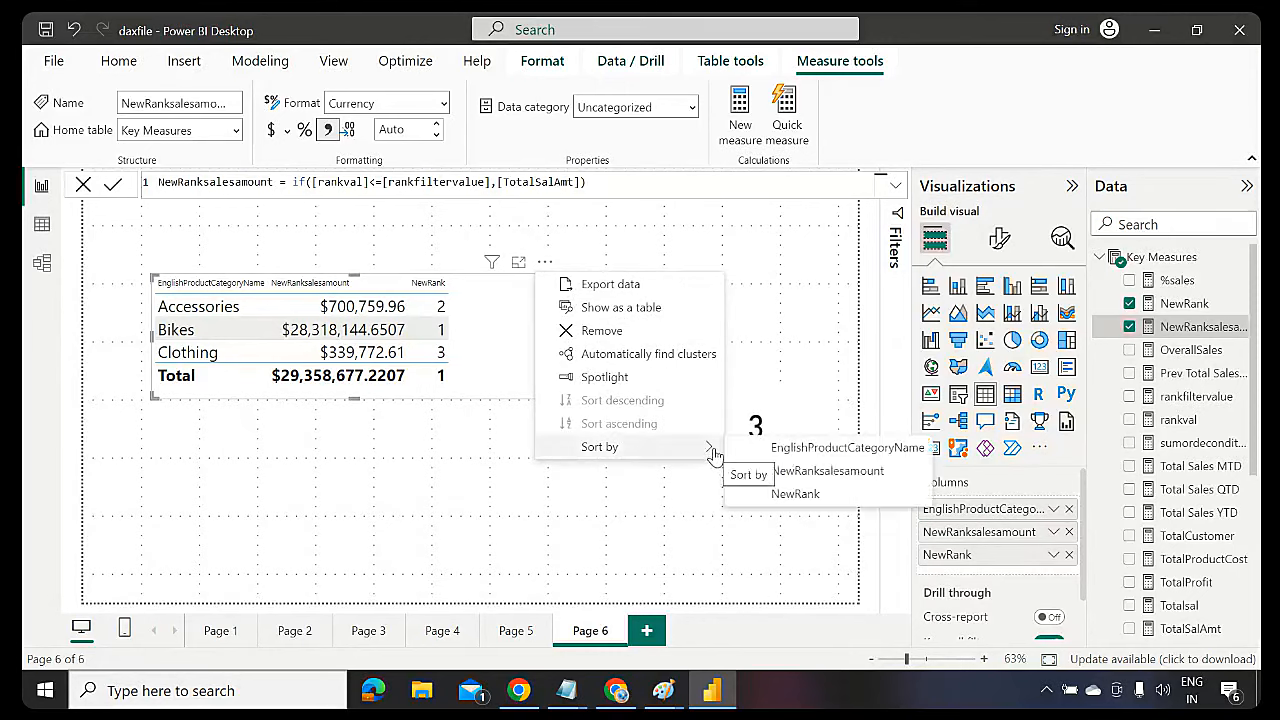
click(798, 505)
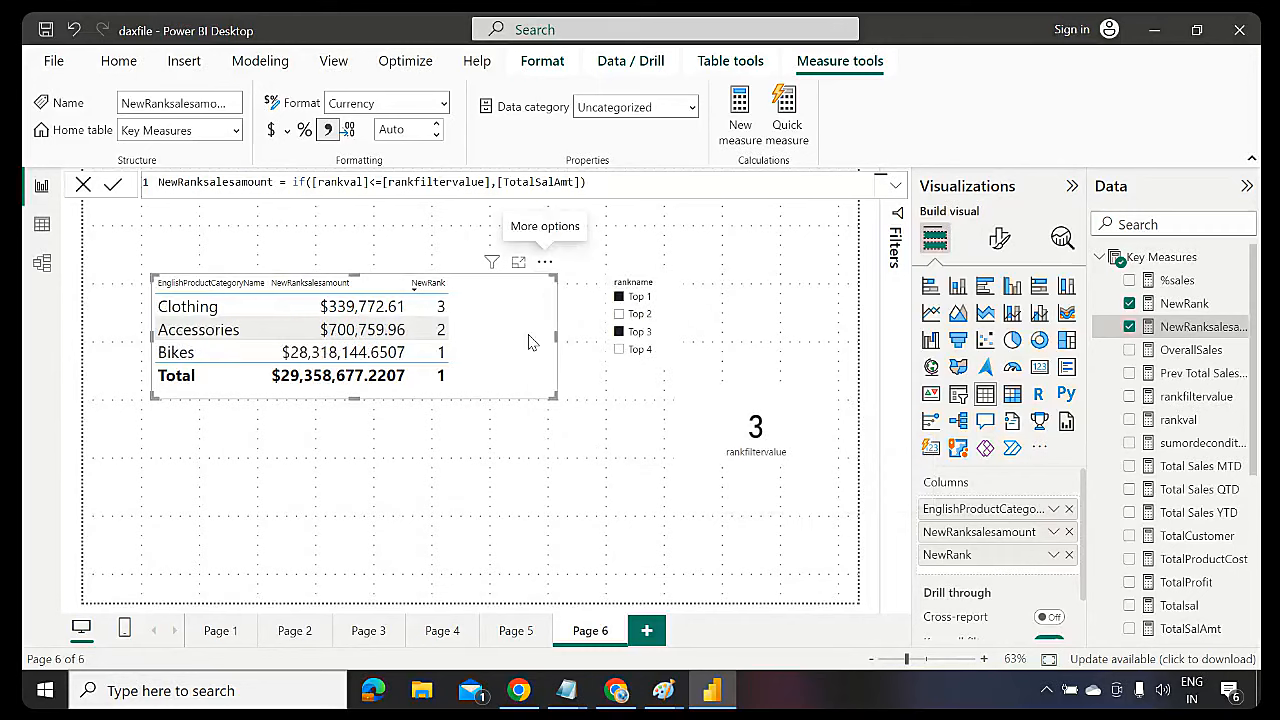
click(545, 263)
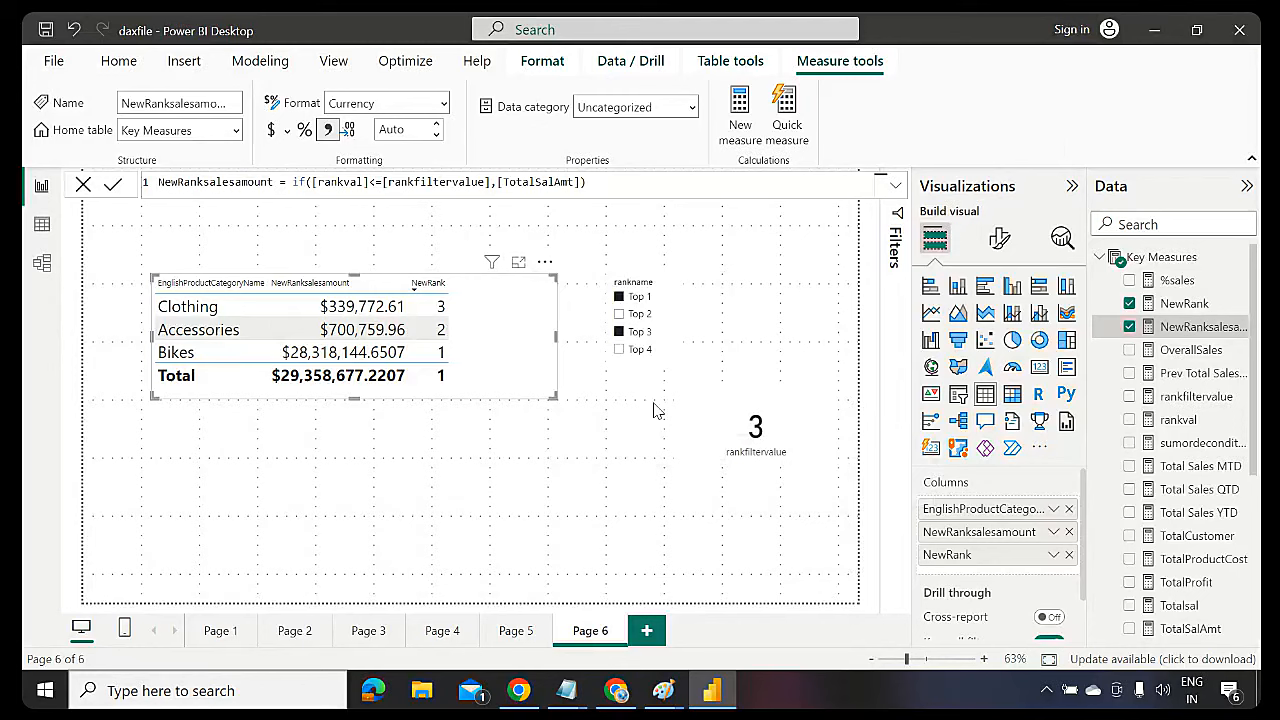
click(655, 402)
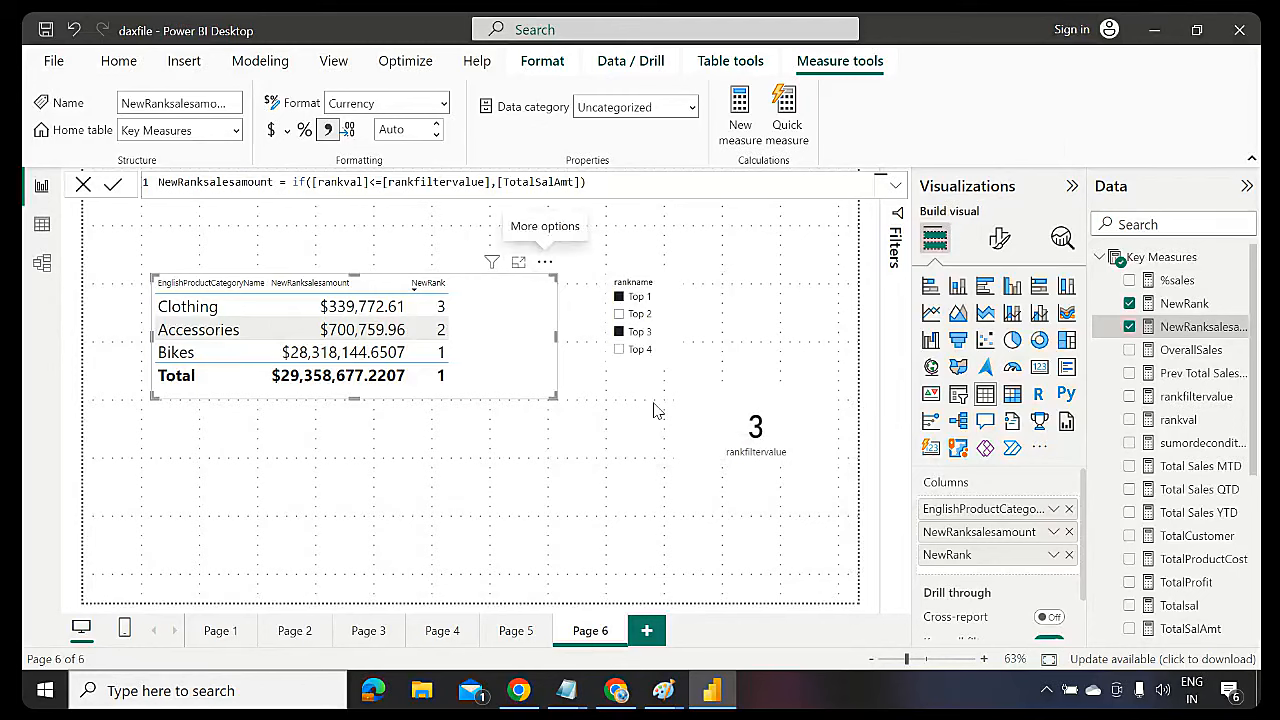
click(544, 263)
click(629, 425)
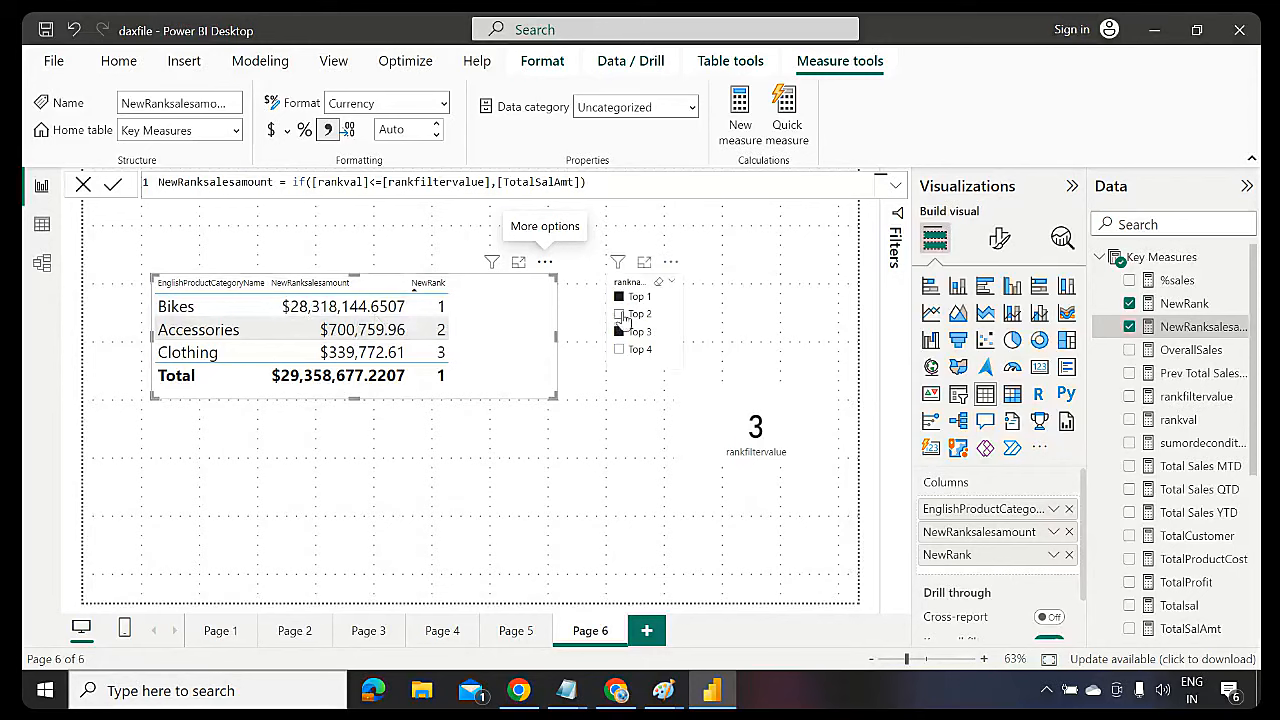
click(620, 314)
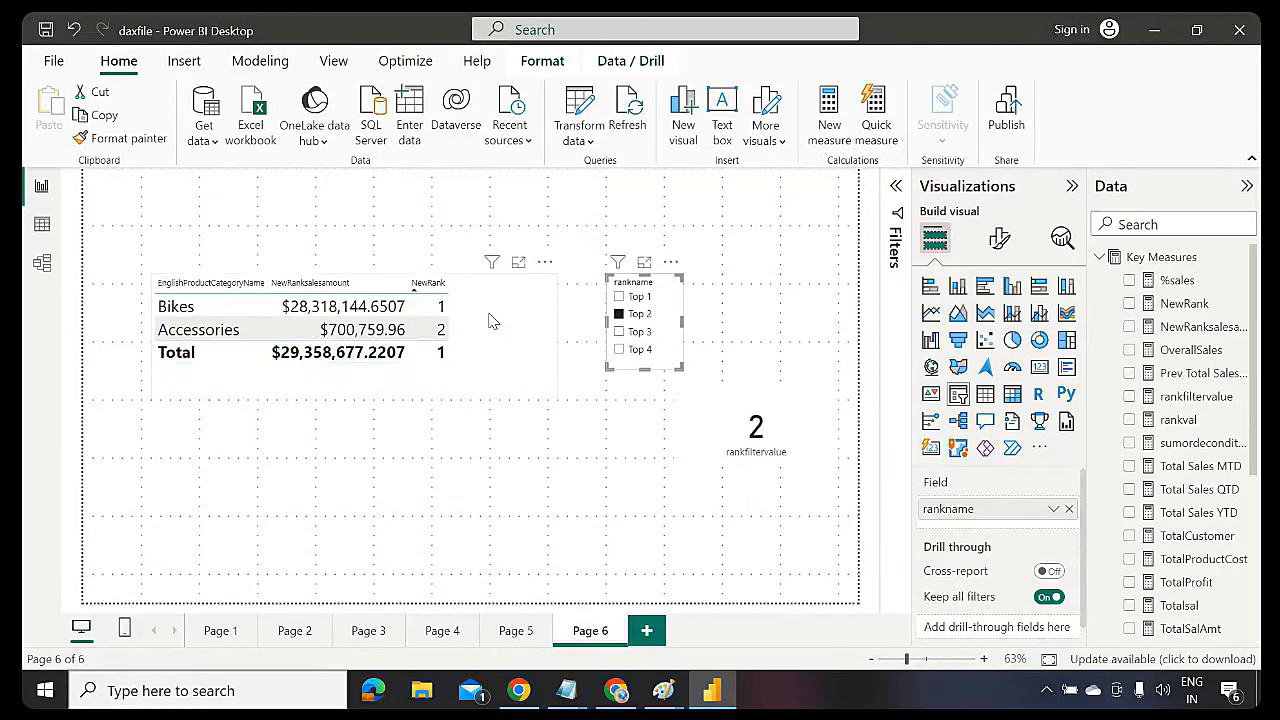
Try Top 3 and Top 1 in the slicer, then shrink the category table
click(620, 334)
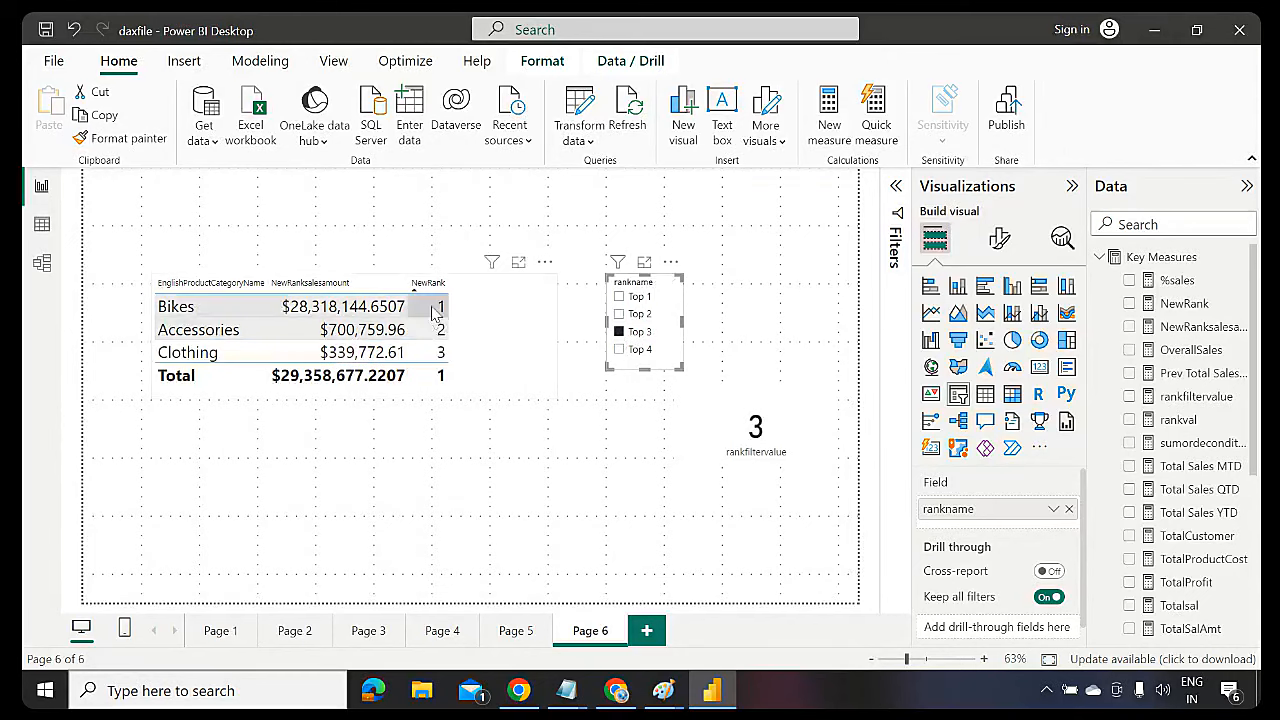
click(619, 297)
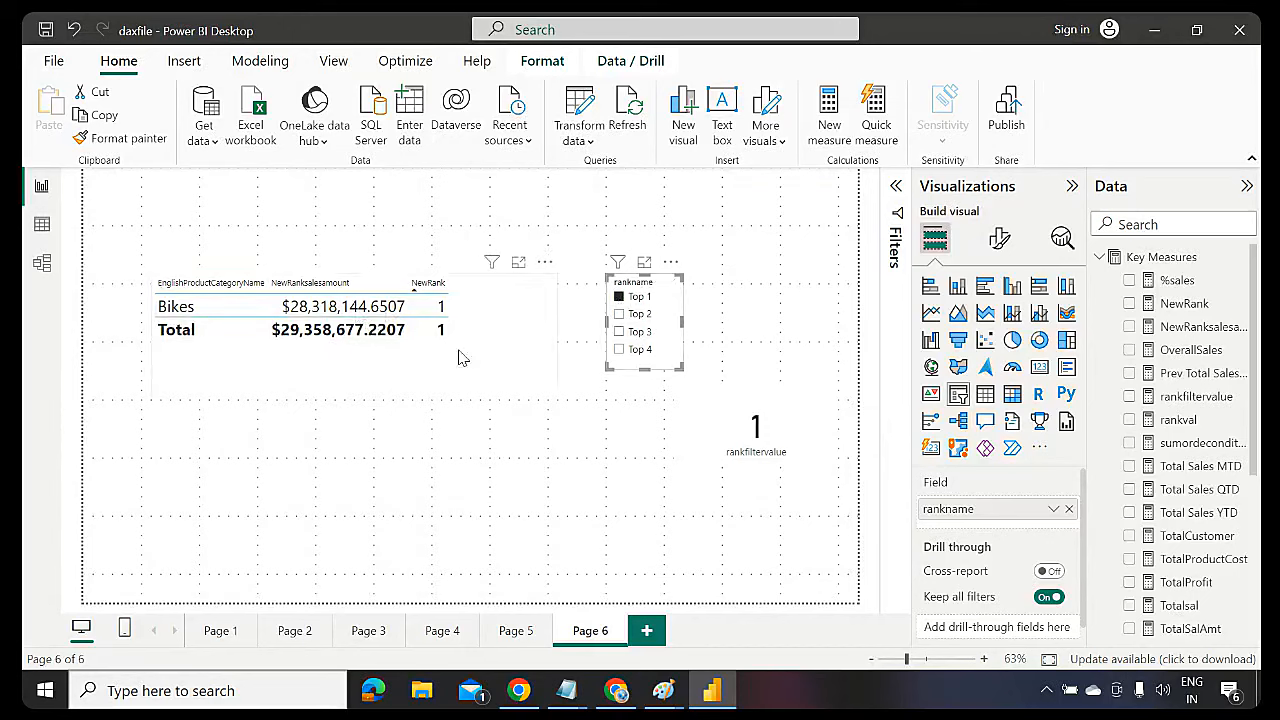
click(543, 382)
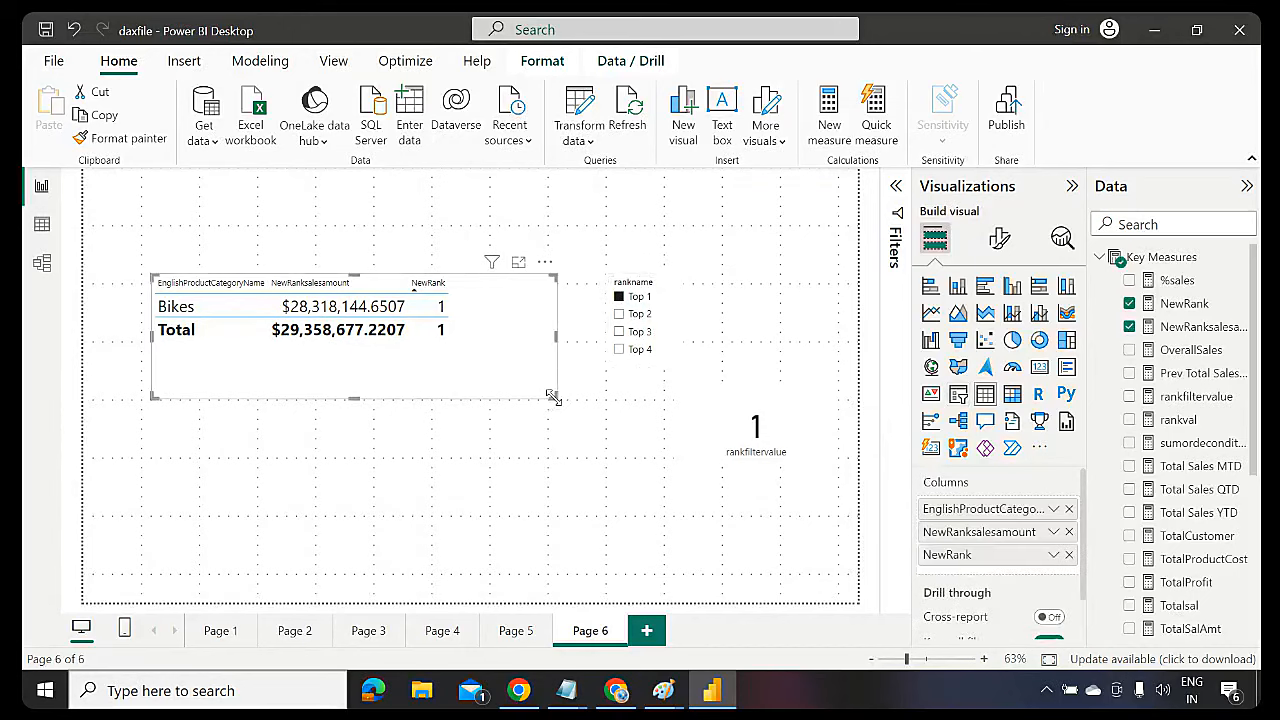
drag(553, 397, 455, 350)
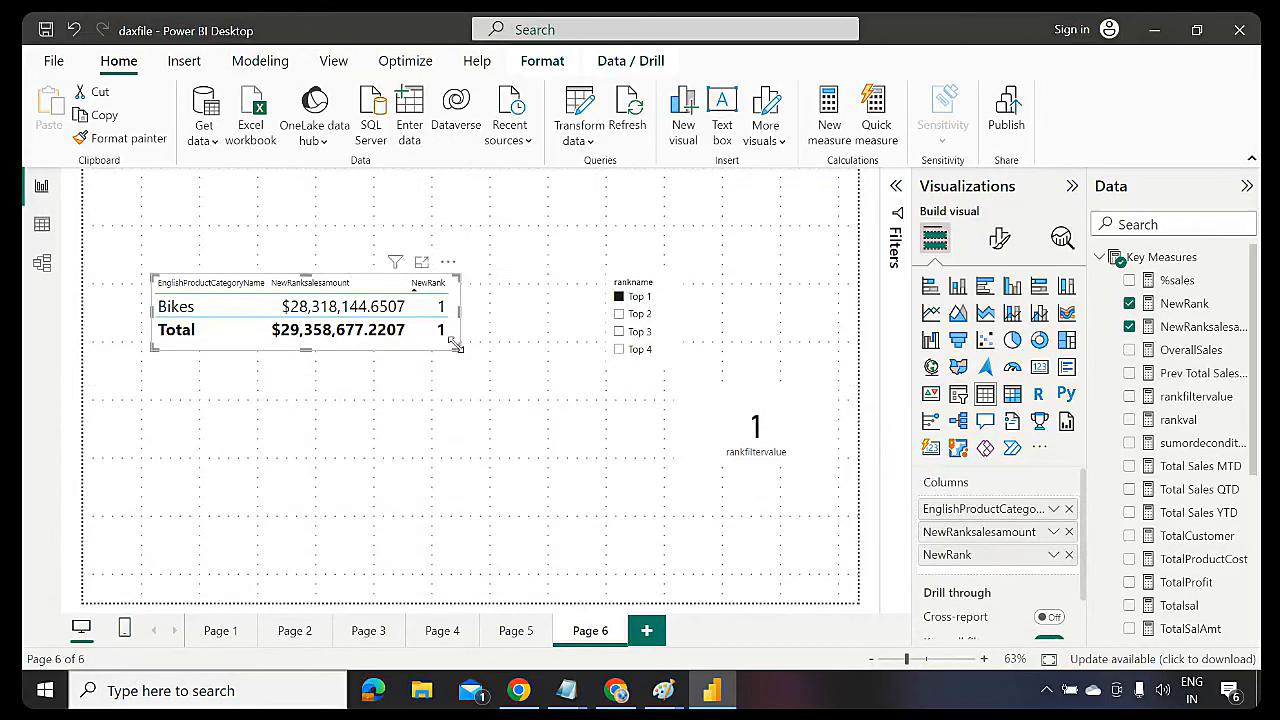
Try Top 4 and Top 1, then finish on Top 3 showing Bikes, Accessories, Clothing
click(619, 349)
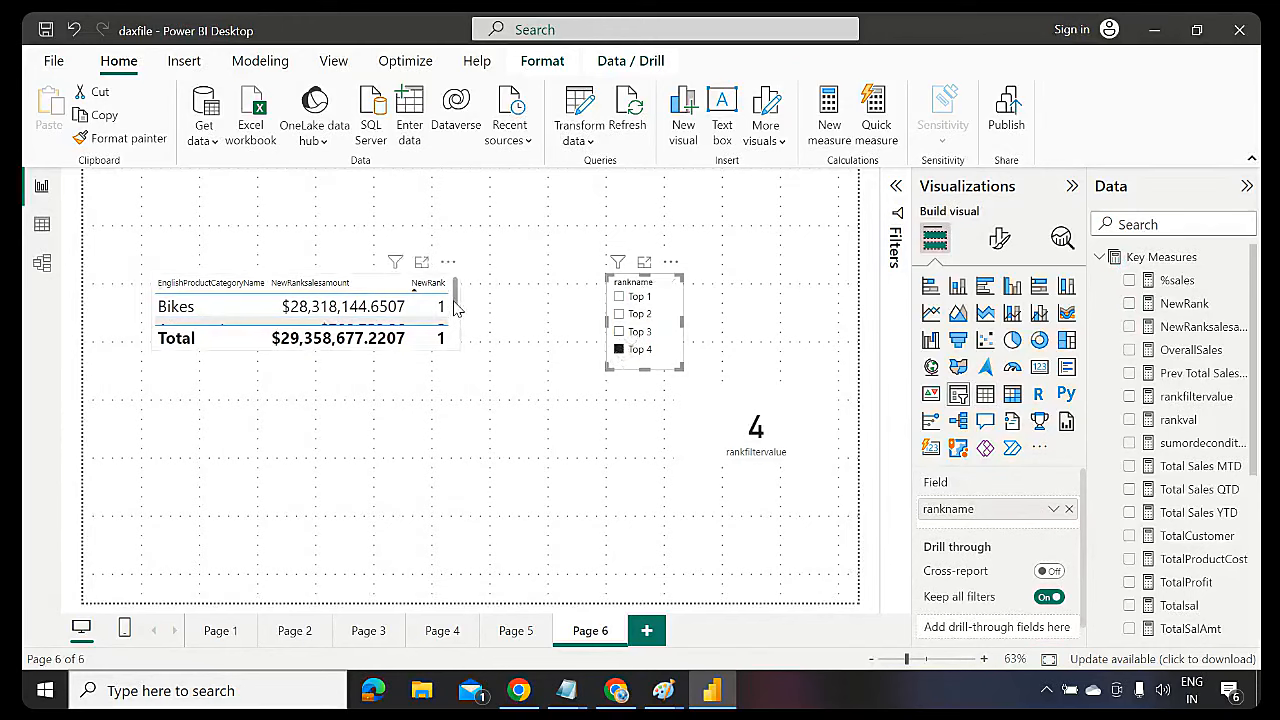
drag(455, 308, 478, 417)
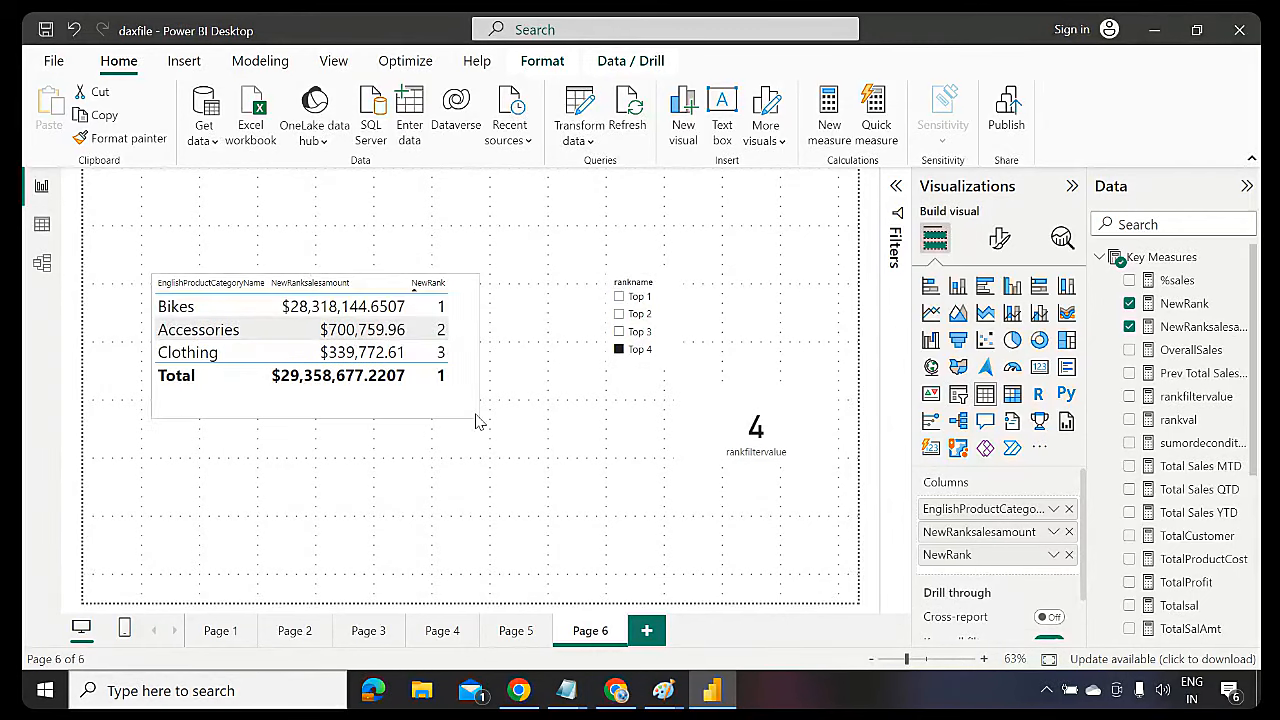
click(619, 297)
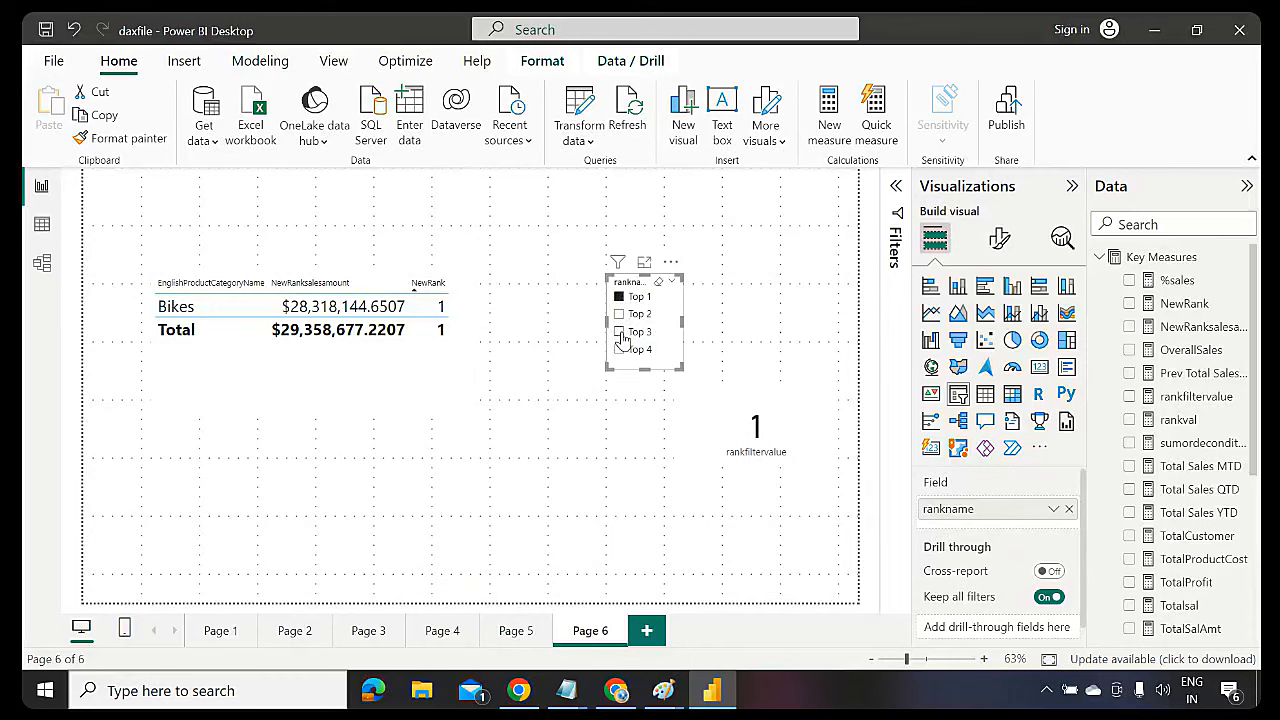
click(620, 332)
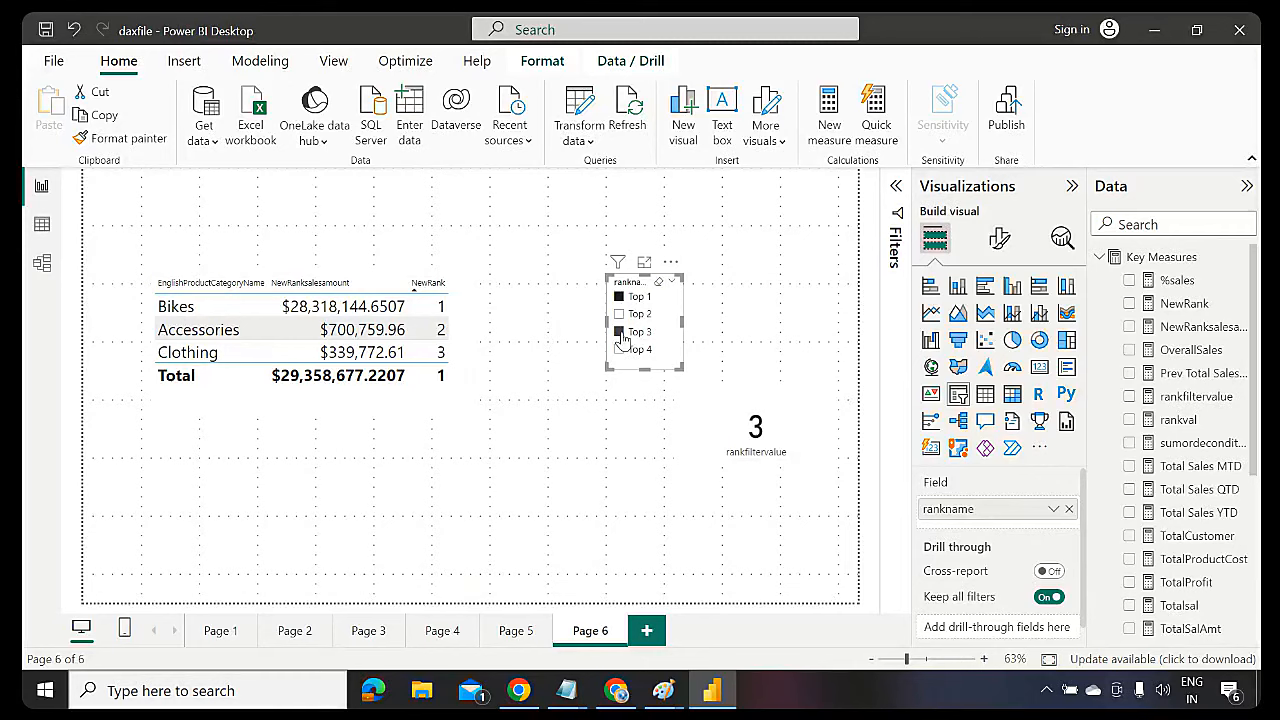
Review the OverallSales formula and its ALL function in an enlarged formula bar
click(1182, 351)
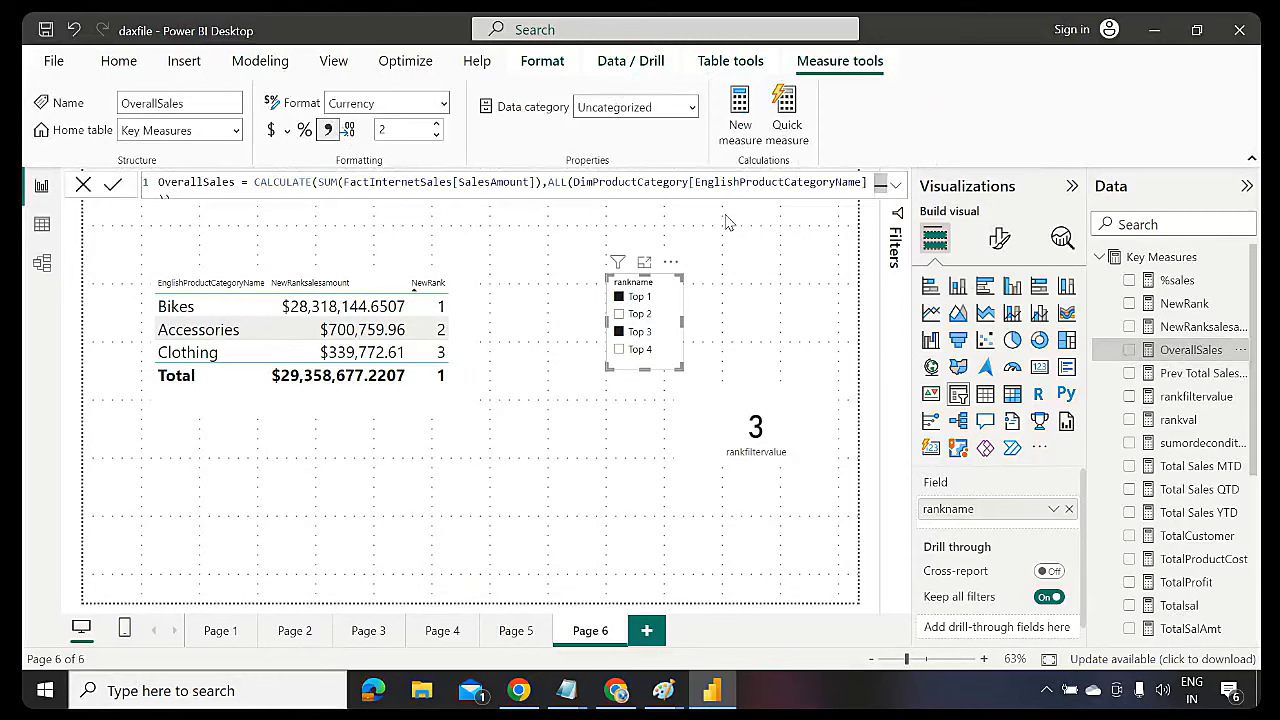
click(898, 187)
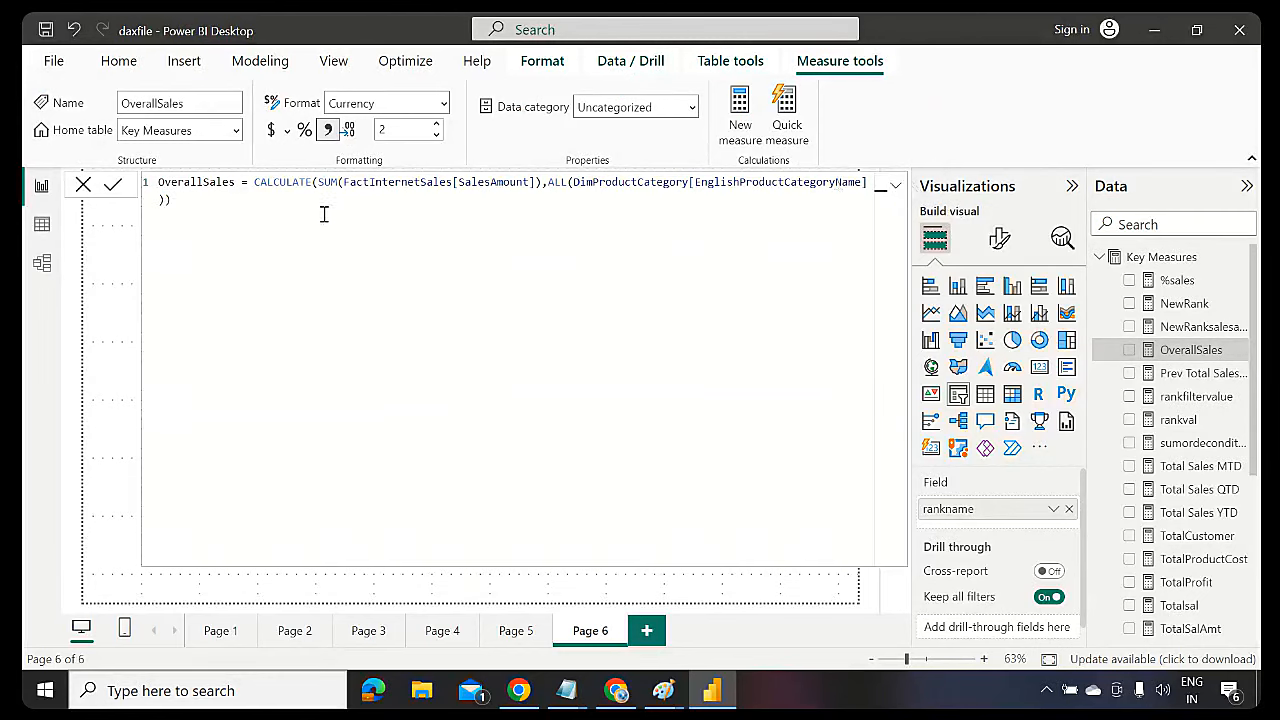
double_click(557, 183)
click(897, 186)
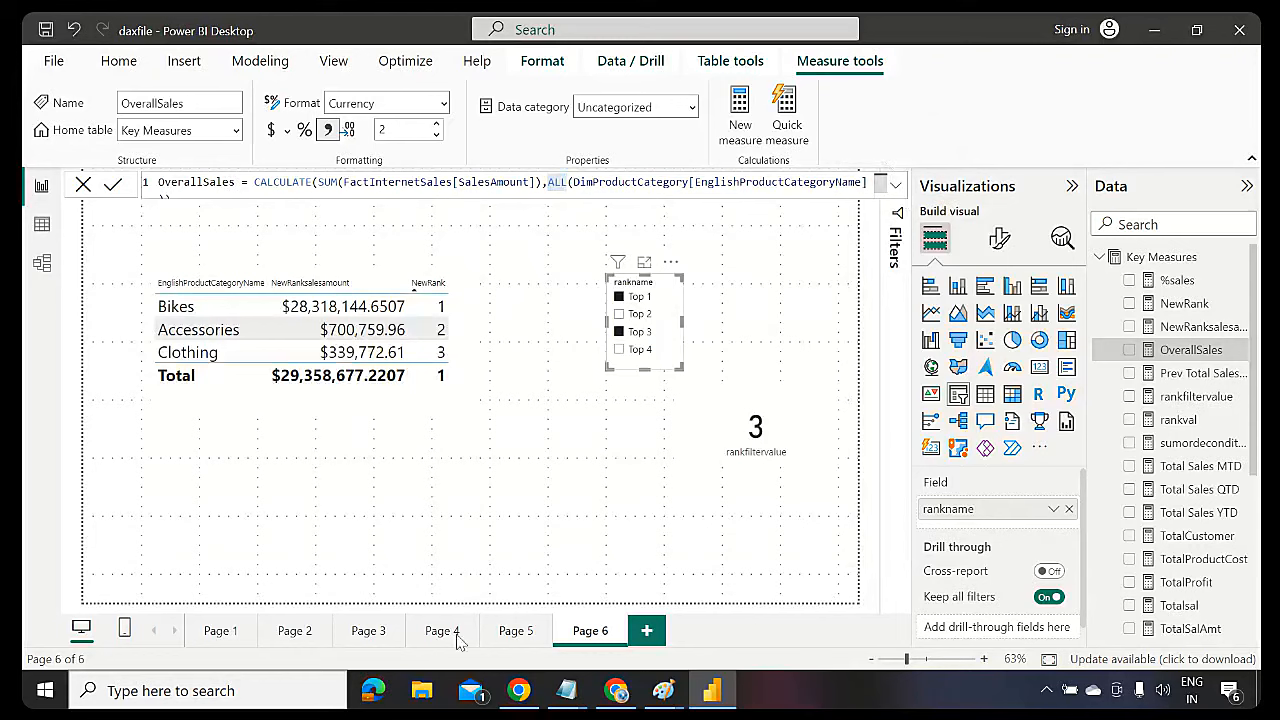
On Page 5, remove %sales and TotalSalAmt from the category table and reopen OverallSales
click(515, 630)
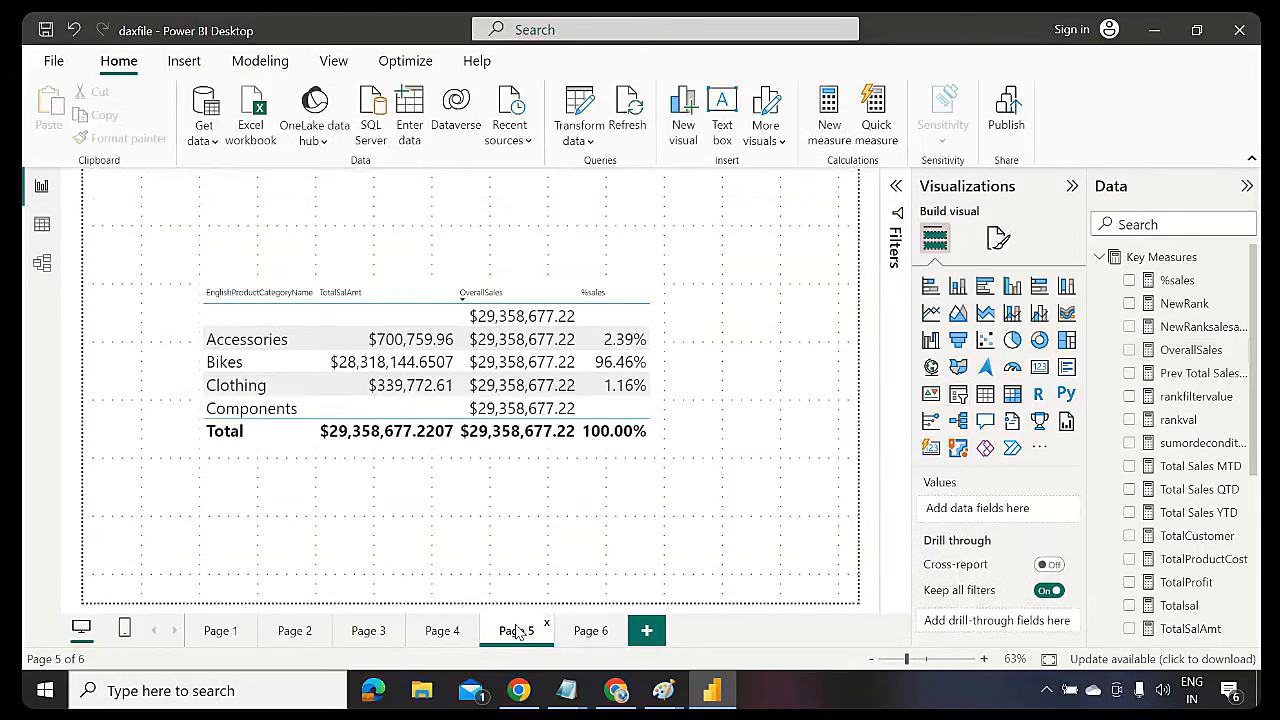
click(630, 450)
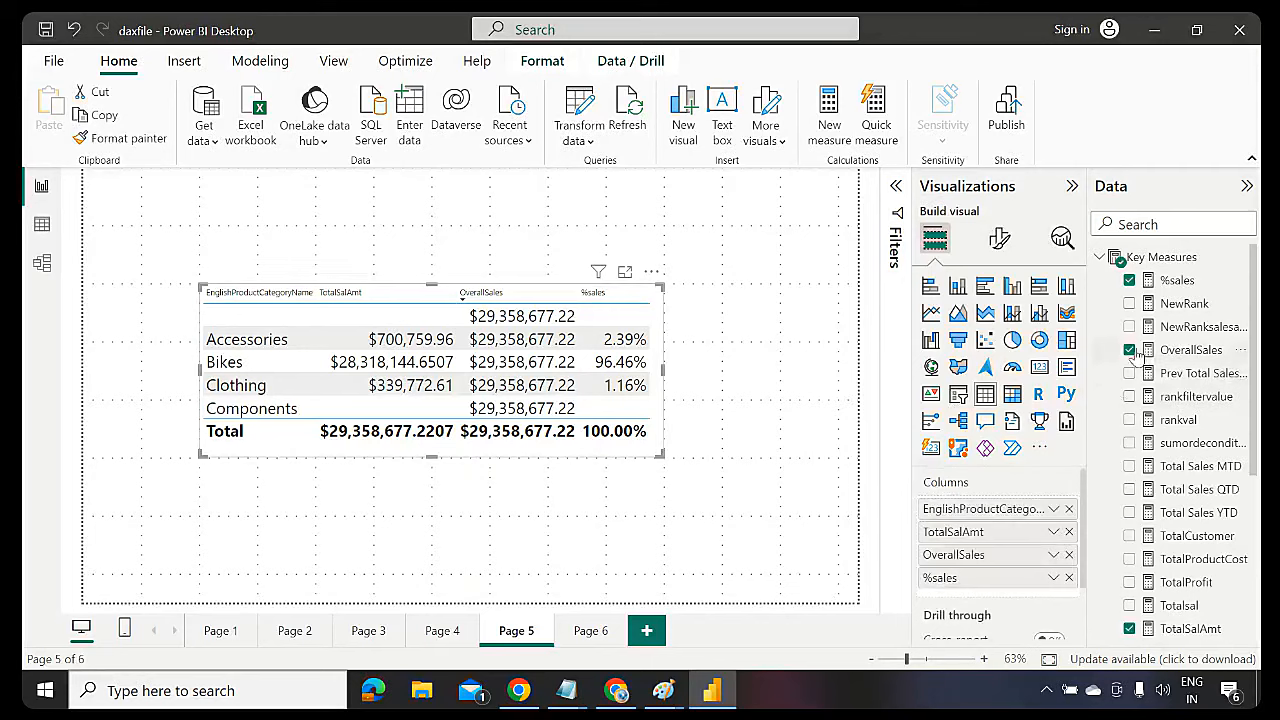
click(1129, 281)
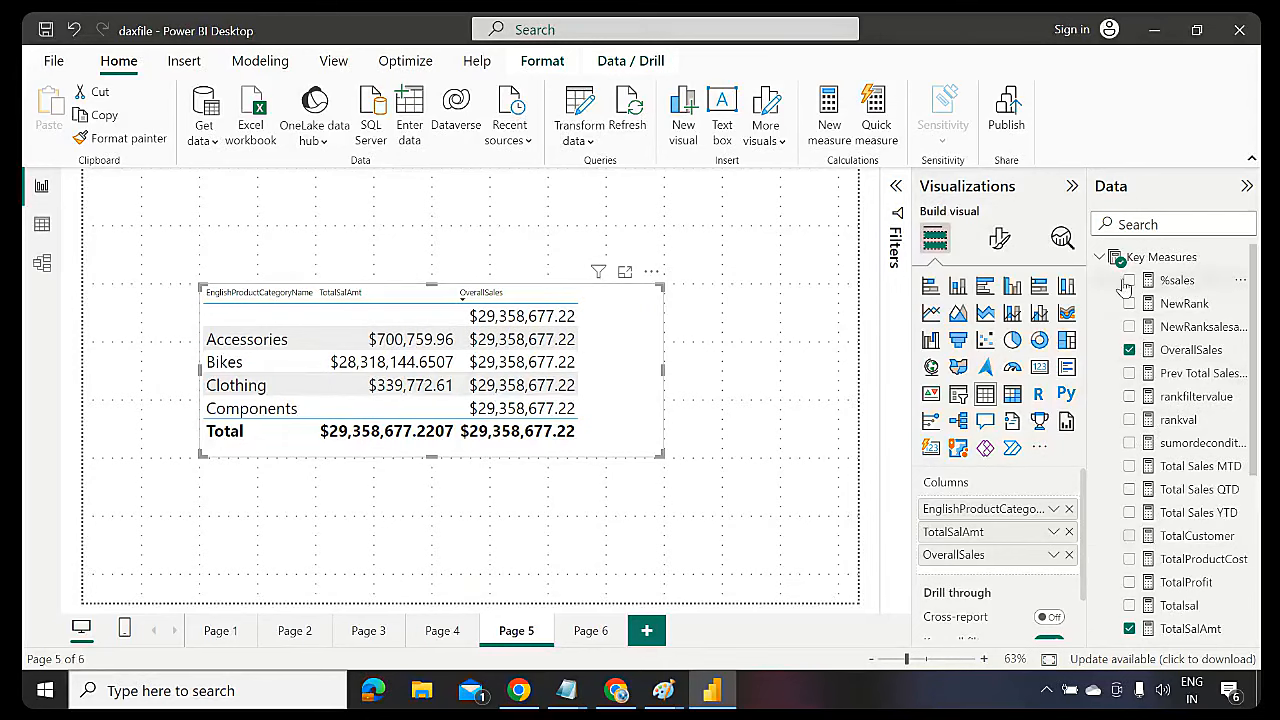
click(1129, 629)
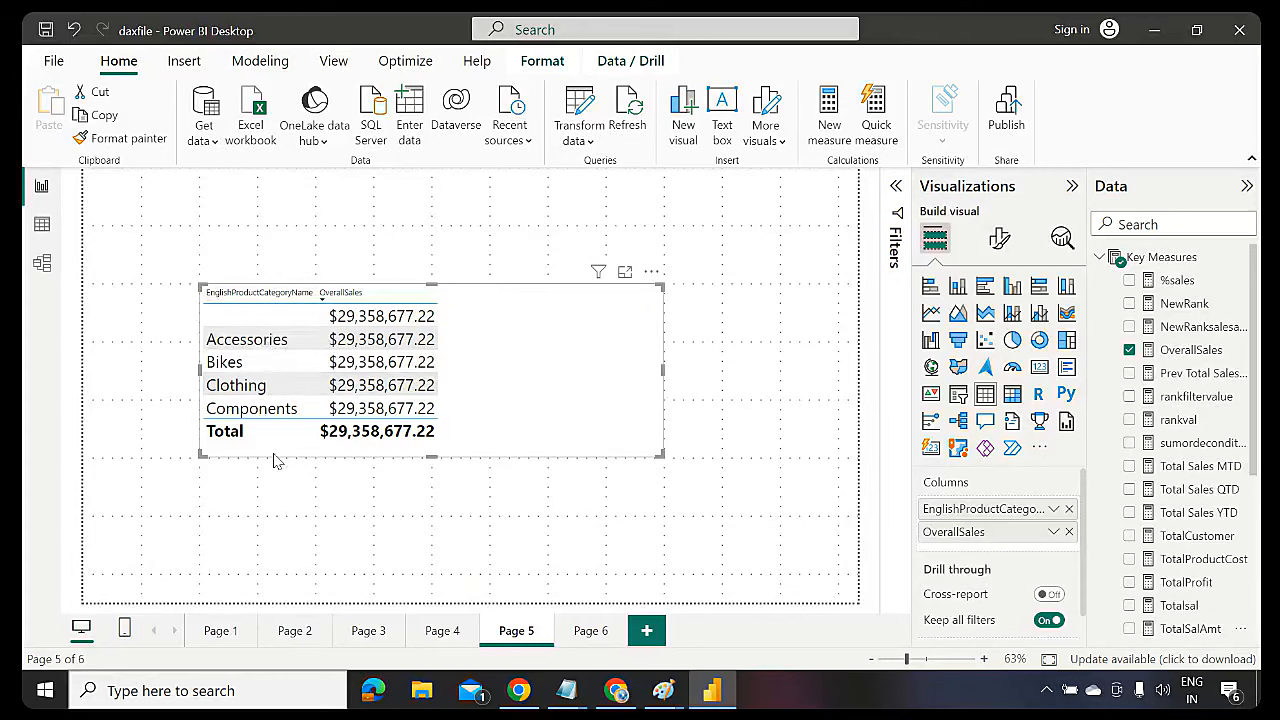
click(1192, 350)
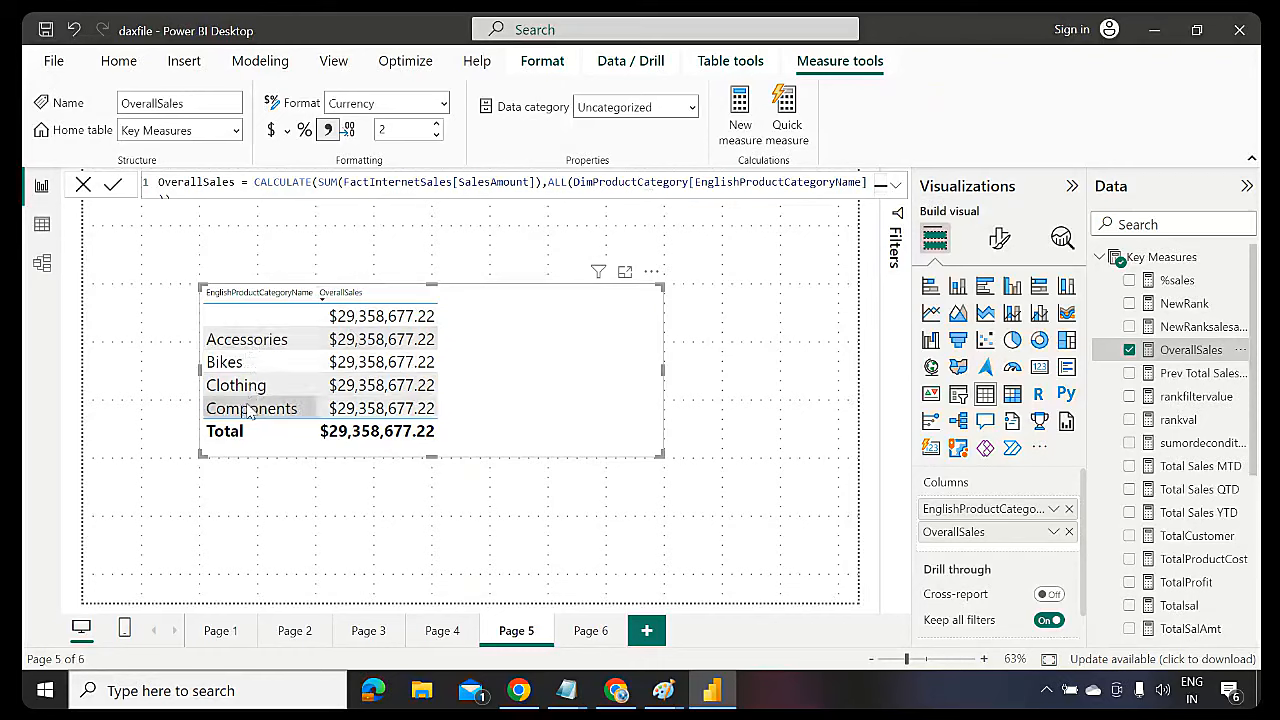
drag(320, 182, 543, 189)
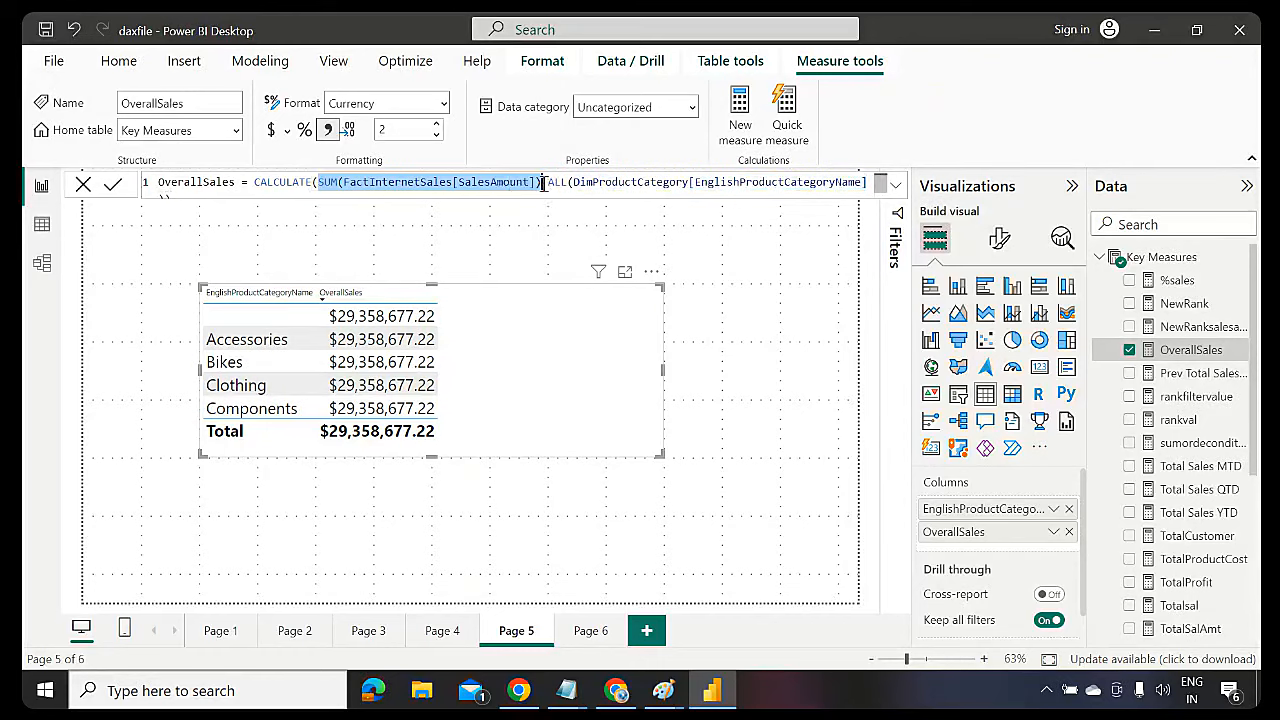
click(546, 185)
drag(546, 185, 865, 185)
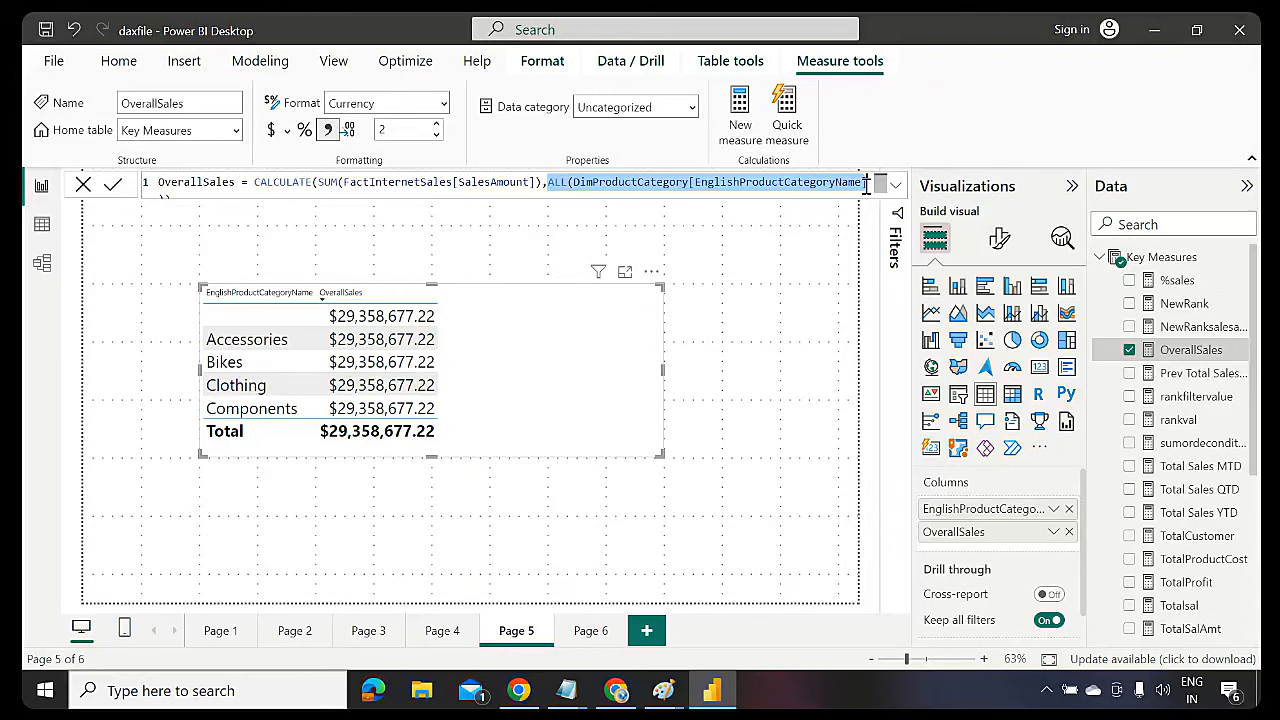
drag(612, 450, 618, 597)
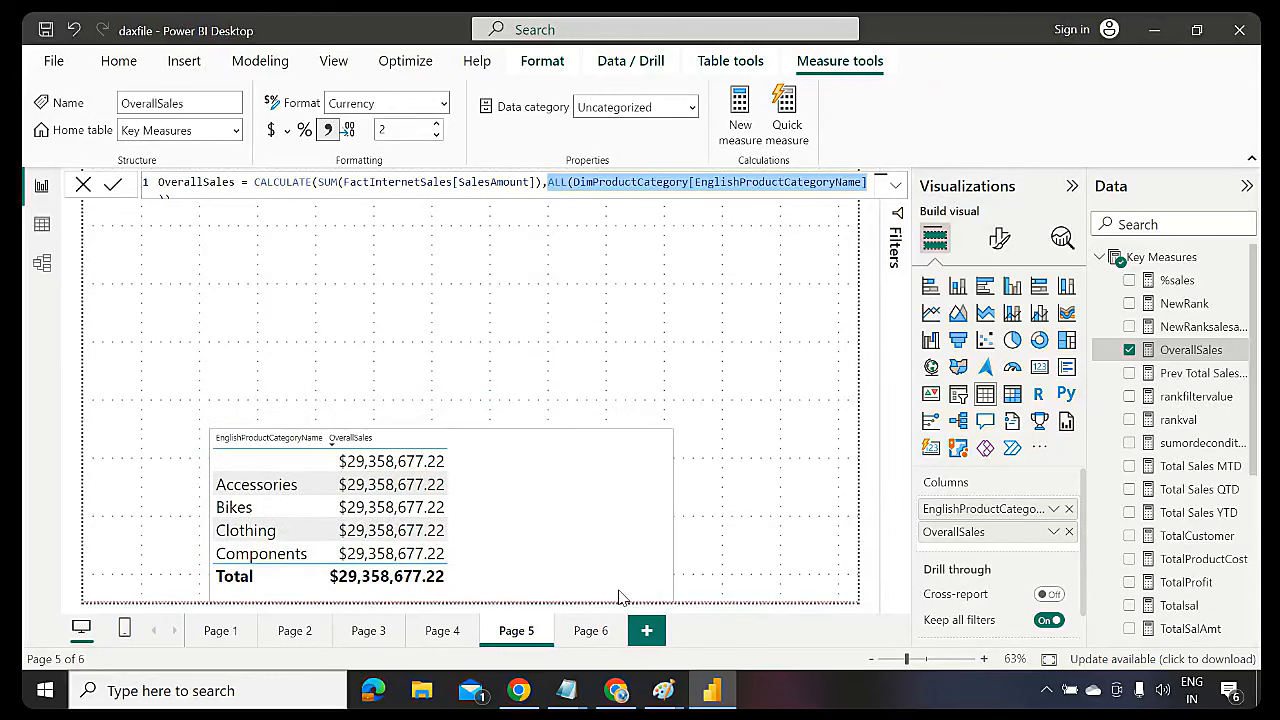
click(896, 186)
click(897, 186)
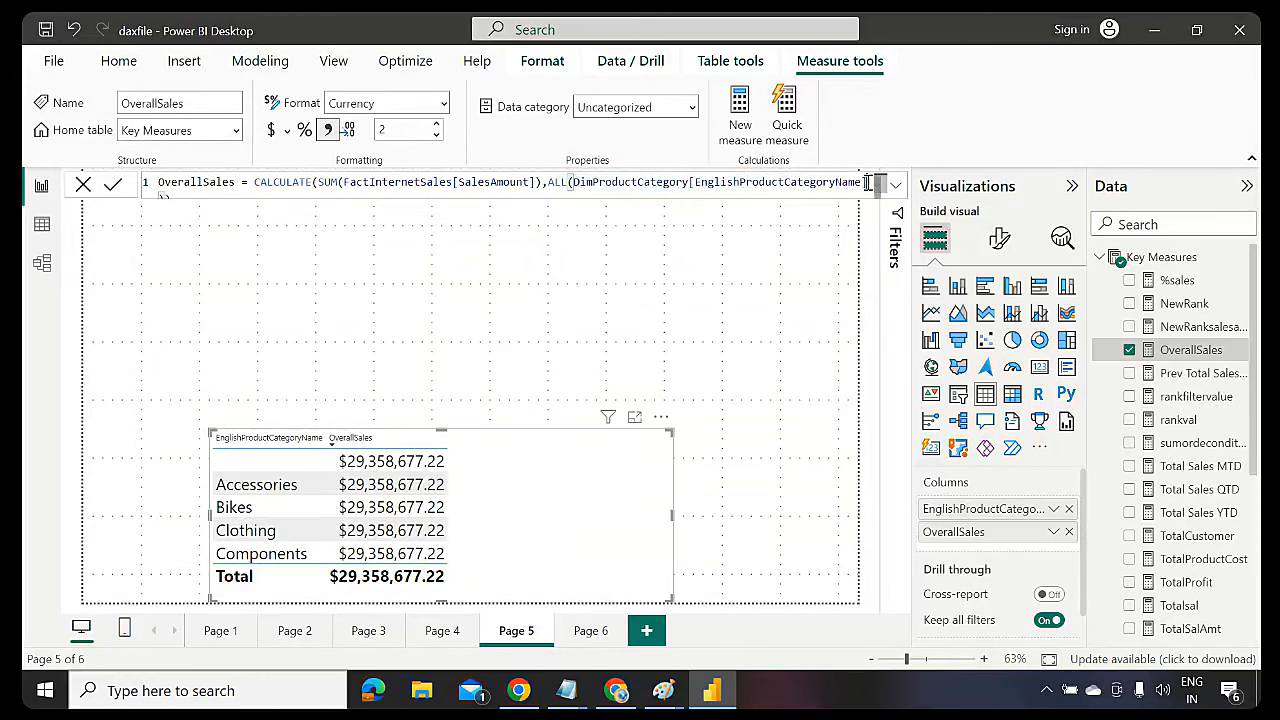
drag(867, 182, 574, 182)
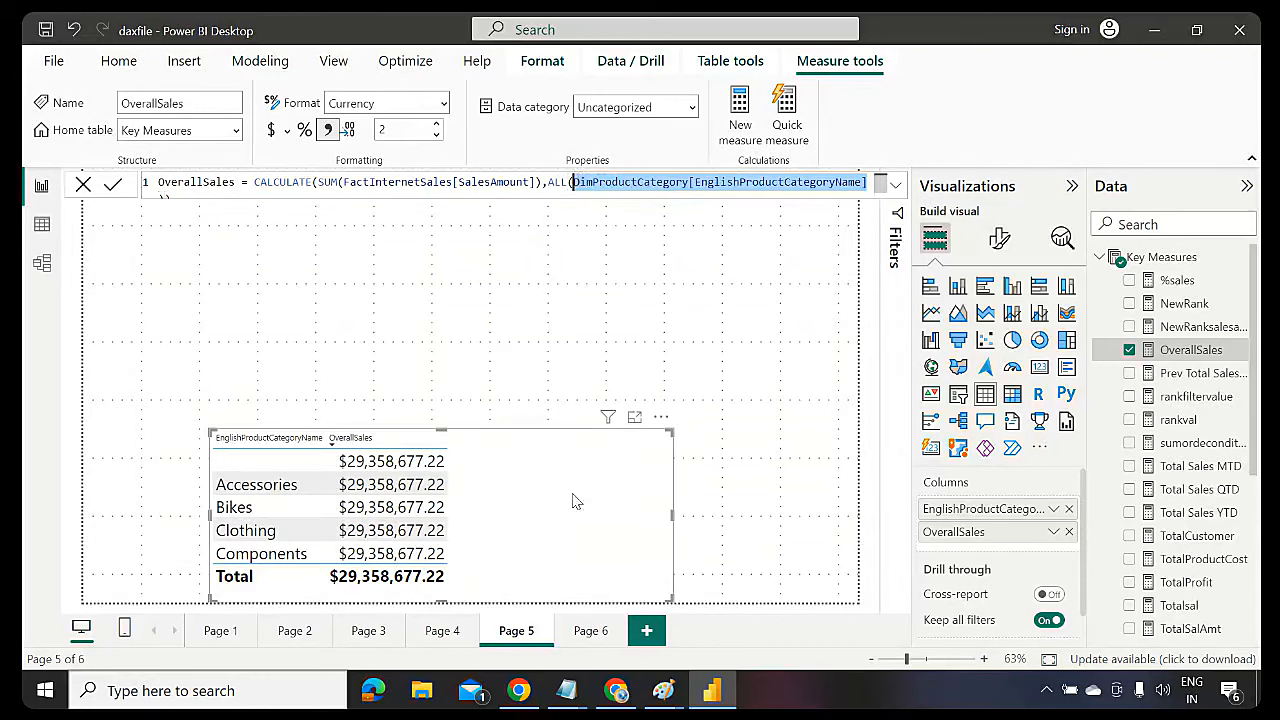
drag(580, 517, 571, 374)
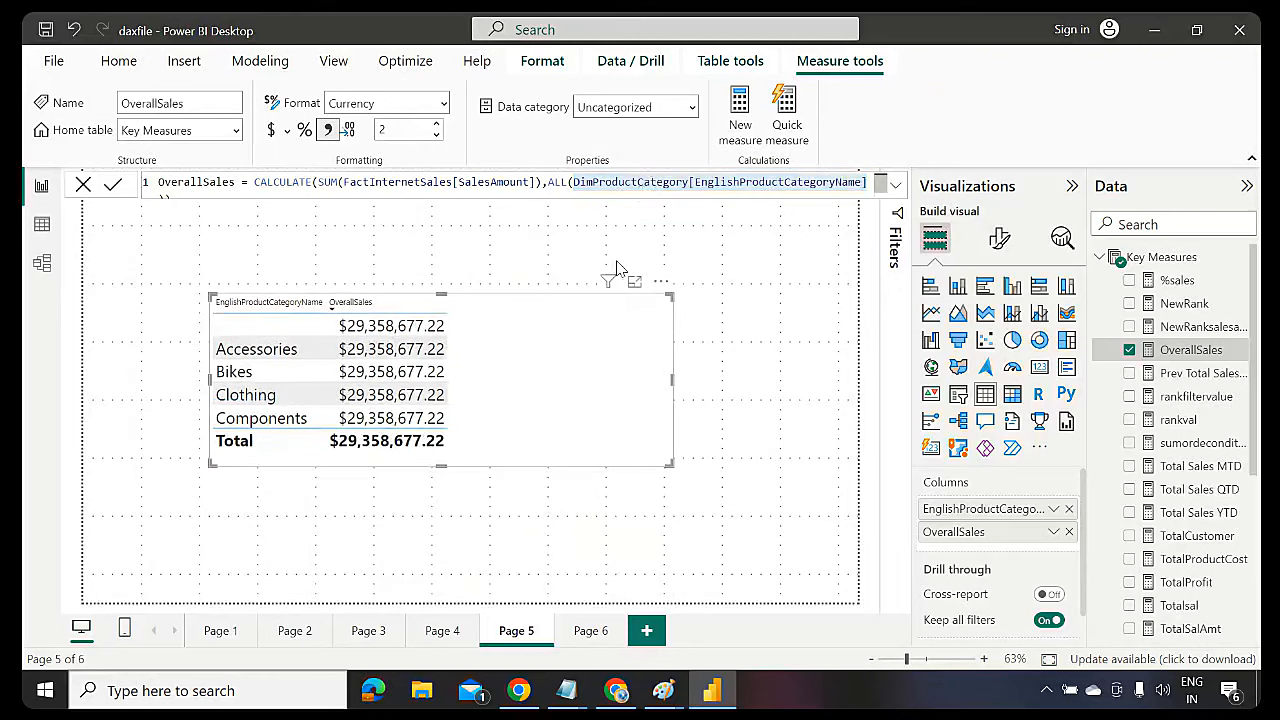
Expand DimProductCategory, briefly add FrenchProductCategoryName to the table, then remove it
click(1101, 258)
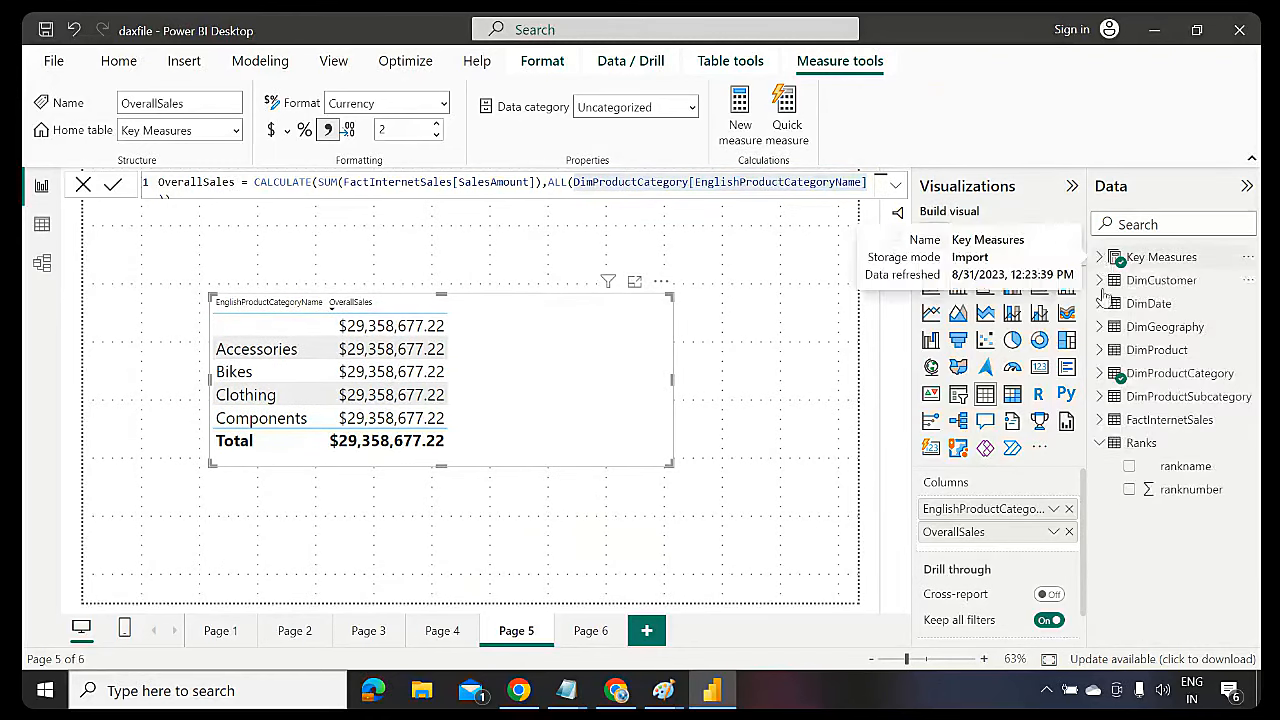
click(1099, 374)
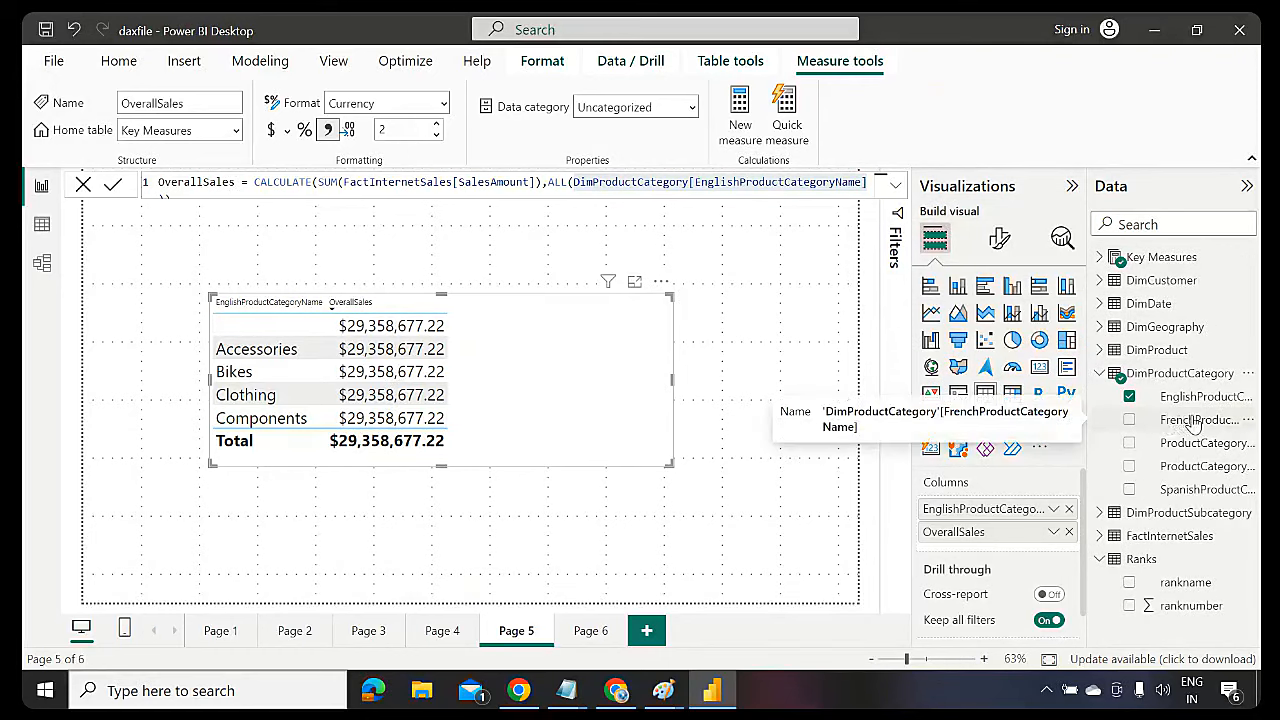
drag(1195, 425, 1018, 524)
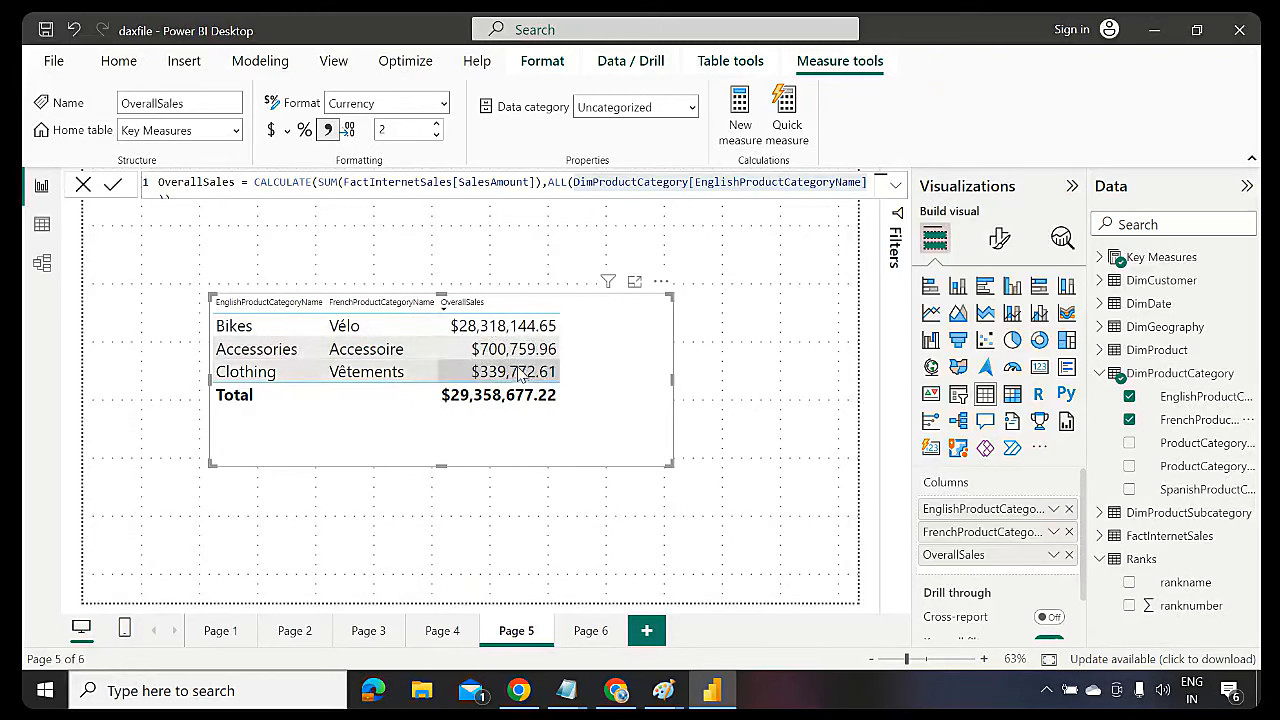
click(1069, 532)
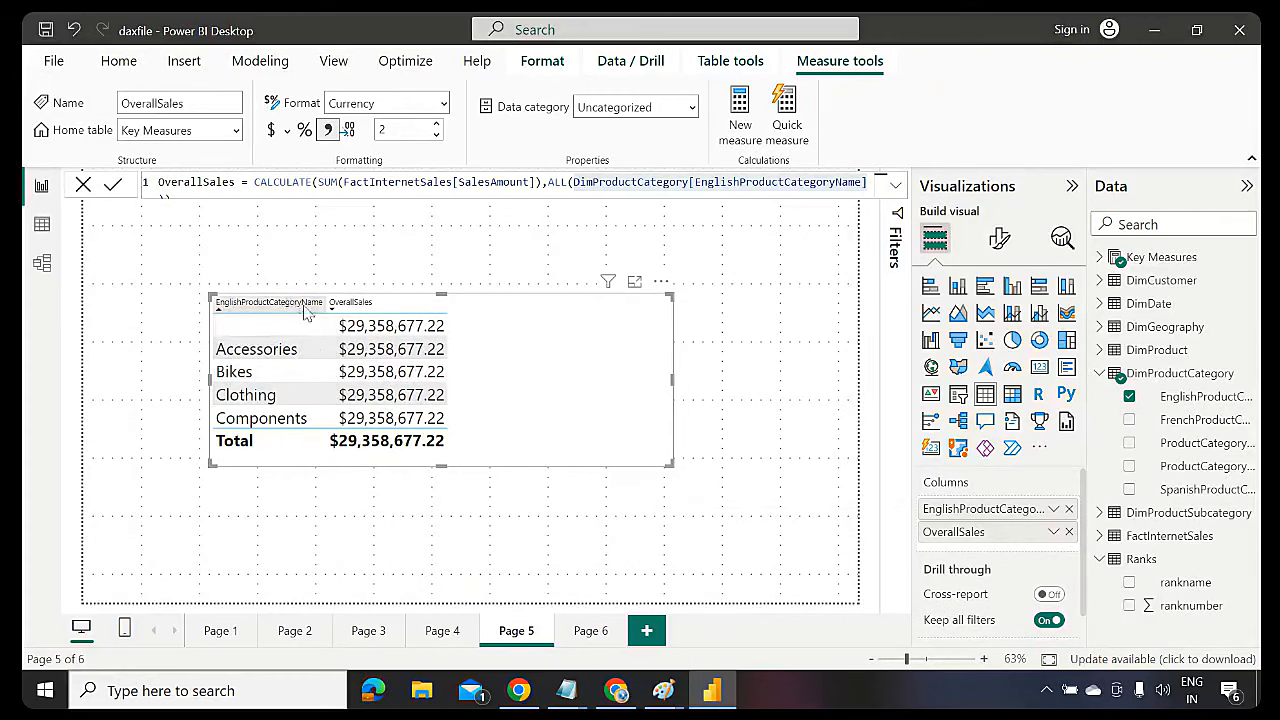
click(560, 182)
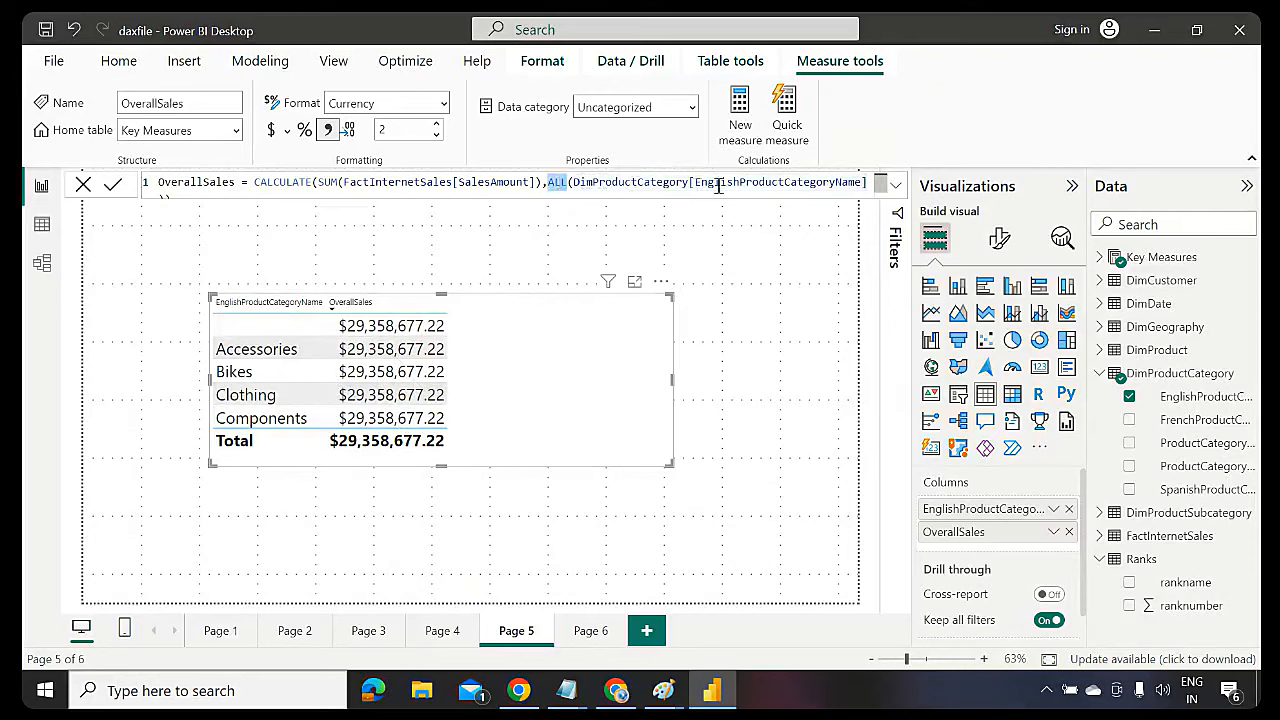
double_click(777, 182)
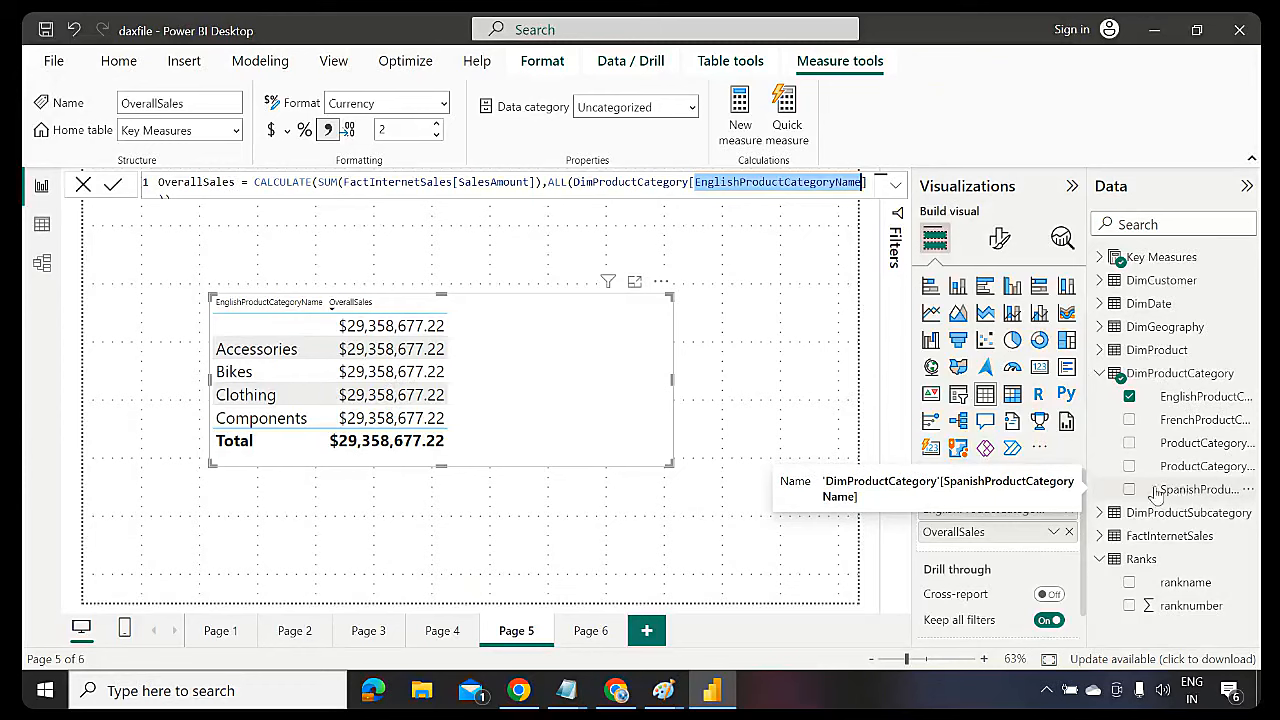
click(519, 446)
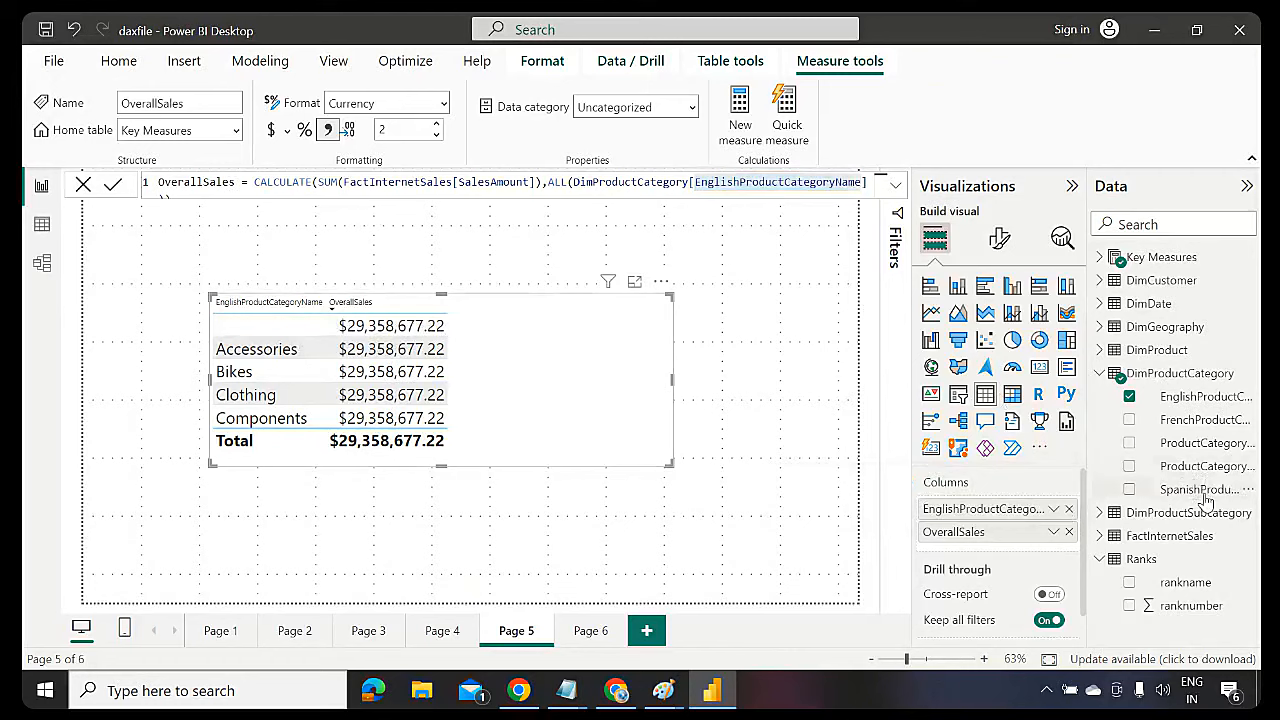
drag(1200, 489, 380, 372)
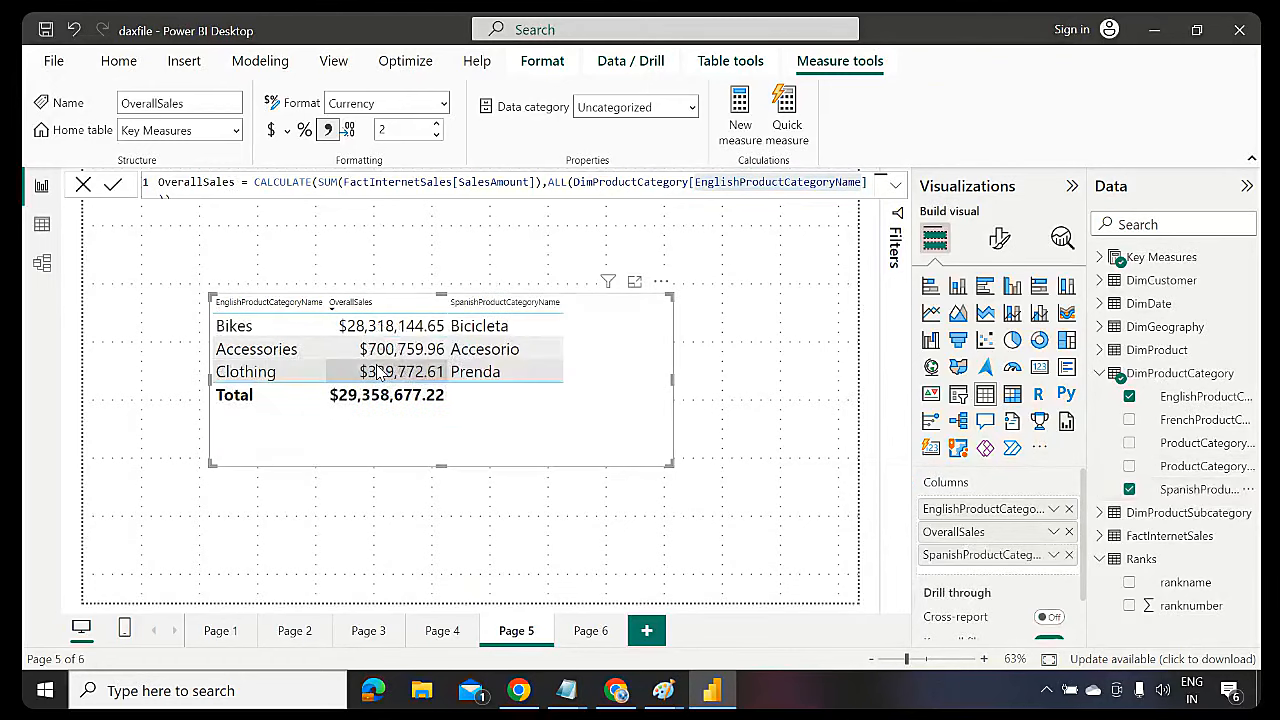
click(1130, 490)
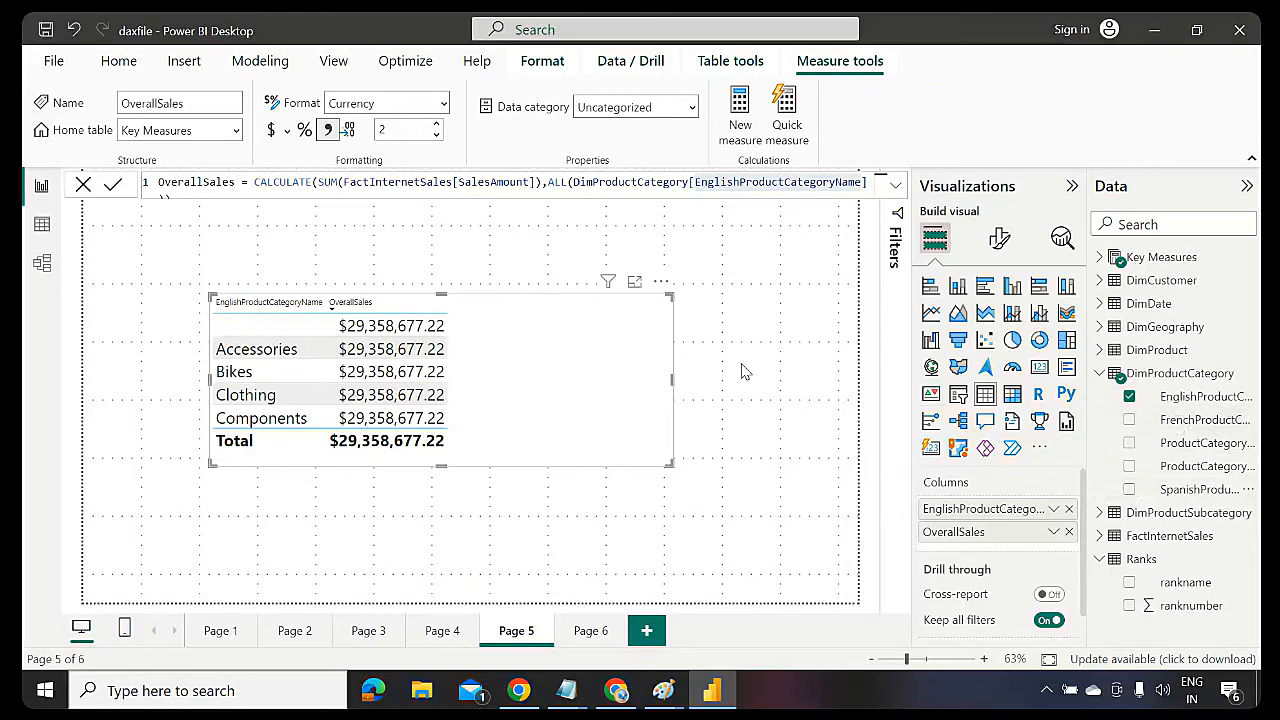
click(566, 181)
Change the filter to ALLEXCEPT(DimProductCategory, DimProductCategory[SpanishProductCategoryName])
text(EXCEPT)
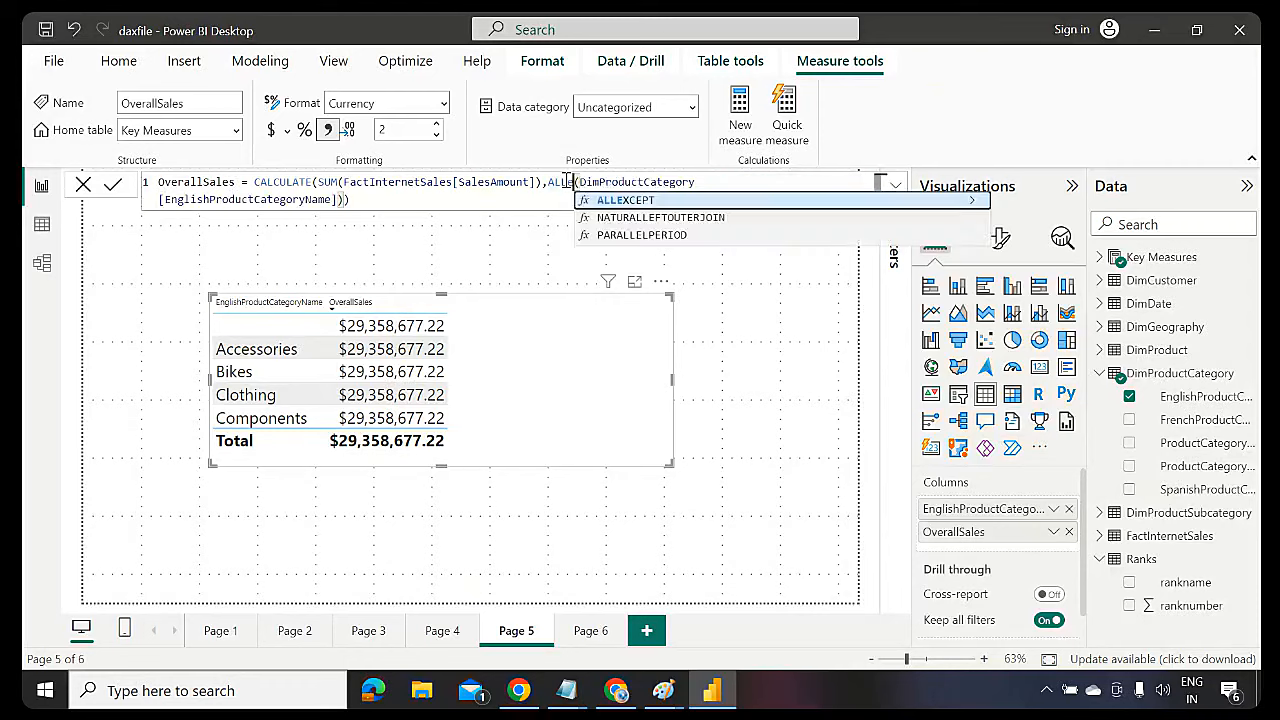
key(Tab)
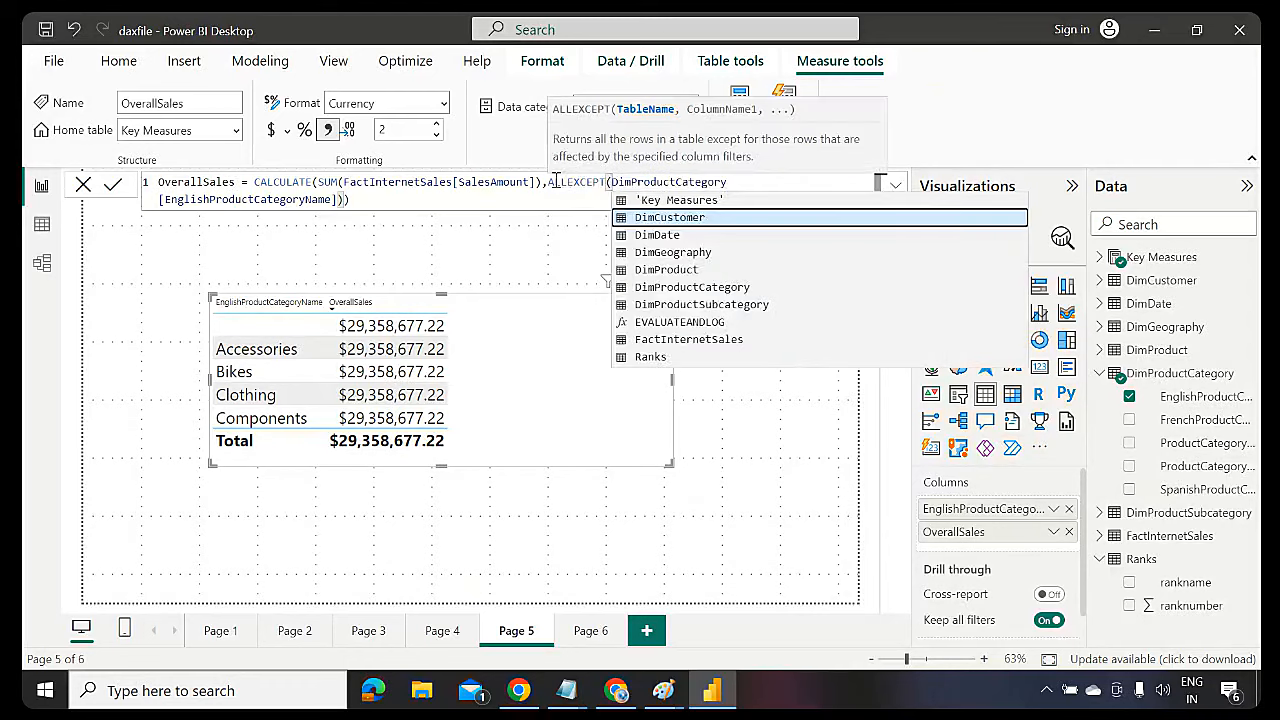
click(330, 199)
key(BackSpace)
key(BackSpace)
key(BackSpace)
key(BackSpace)
key(BackSpace)
key(BackSpace)
key(BackSpace)
key(BackSpace)
key(BackSpace)
key(BackSpace)
key(BackSpace)
key(BackSpace)
key(BackSpace)
key(BackSpace)
key(BackSpace)
key(BackSpace)
key(BackSpace)
key(BackSpace)
key(BackSpace)
key(BackSpace)
key(BackSpace)
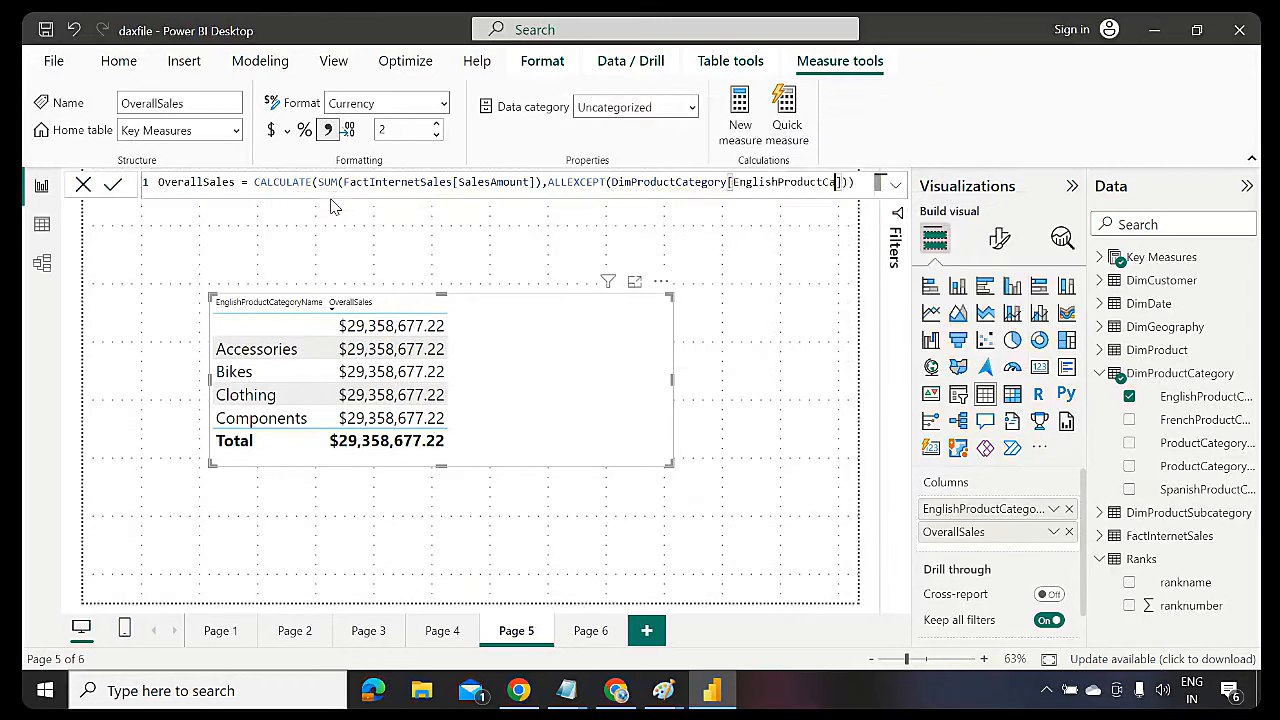
key(BackSpace)
key(BackSpace)
text(spanishpro)
key(BackSpace)
key(BackSpace)
key(BackSpace)
key(BackSpace)
key(BackSpace)
key(BackSpace)
key(BackSpace)
key(BackSpace)
key(BackSpace)
key(BackSpace)
key(BackSpace)
key(BackSpace)
key(BackSpace)
key(BackSpace)
key(BackSpace)
key(BackSpace)
key(BackSpace)
key(BackSpace)
key(BackSpace)
key(BackSpace)
key(BackSpace)
key(BackSpace)
key(BackSpace)
key(BackSpace)
key(BackSpace)
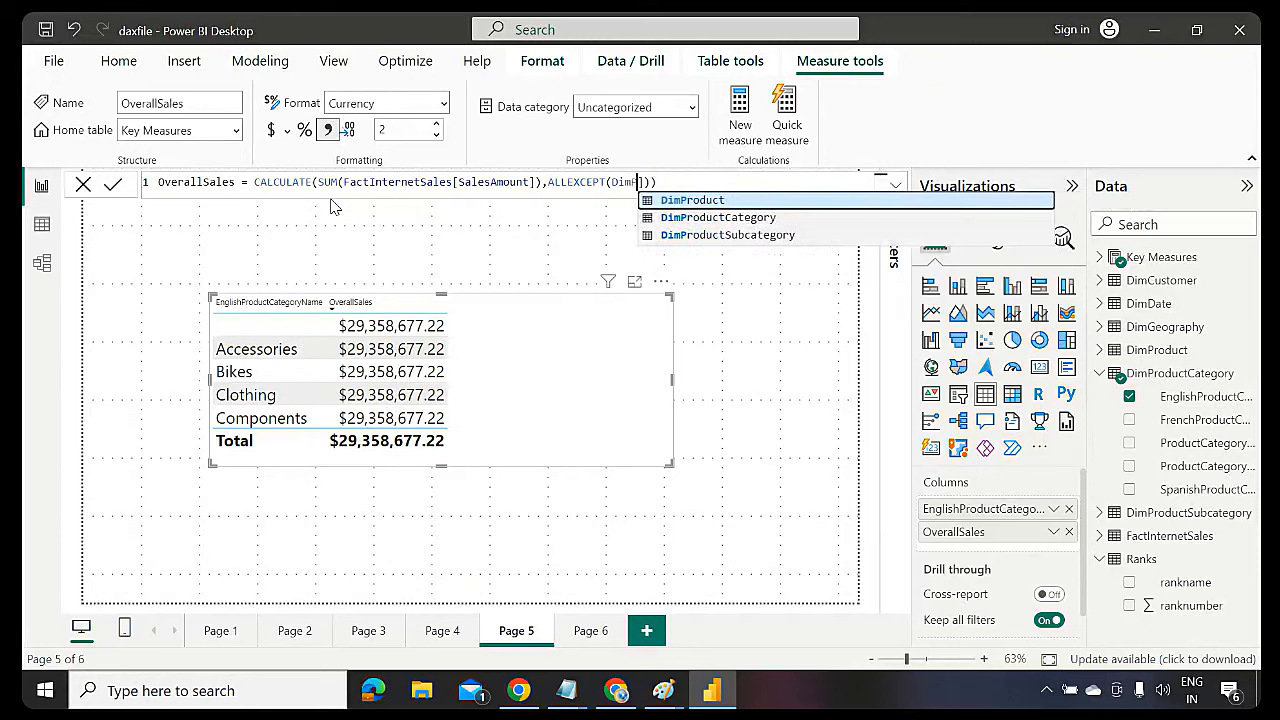
key(BackSpace)
key(BackSpace)
key(BackSpace)
key(BackSpace)
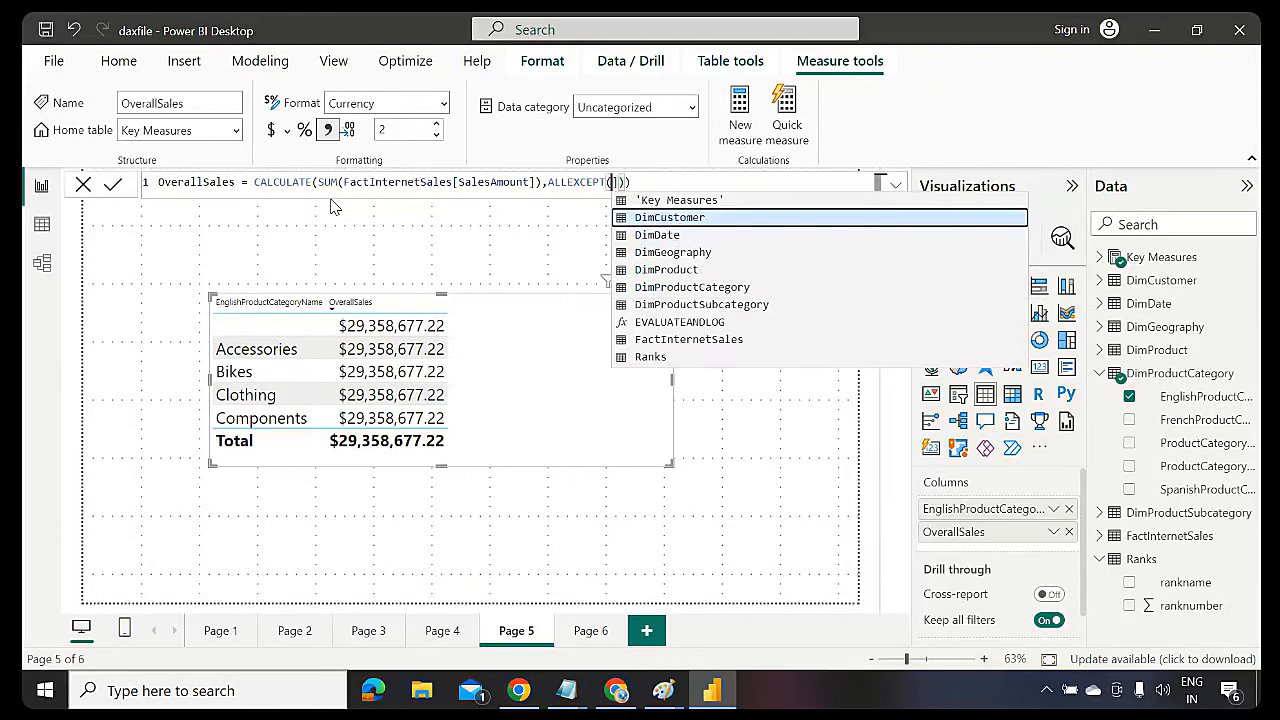
key(Delete)
click(665, 290)
text(,)
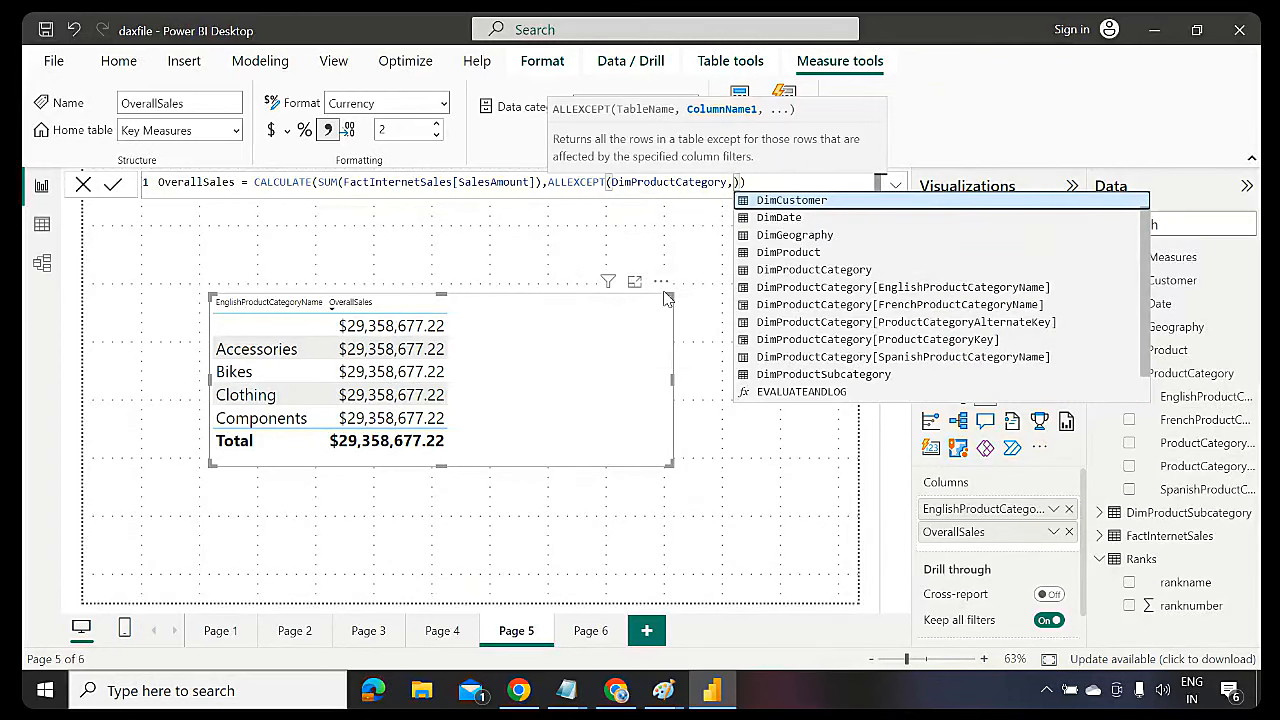
text(spanish)
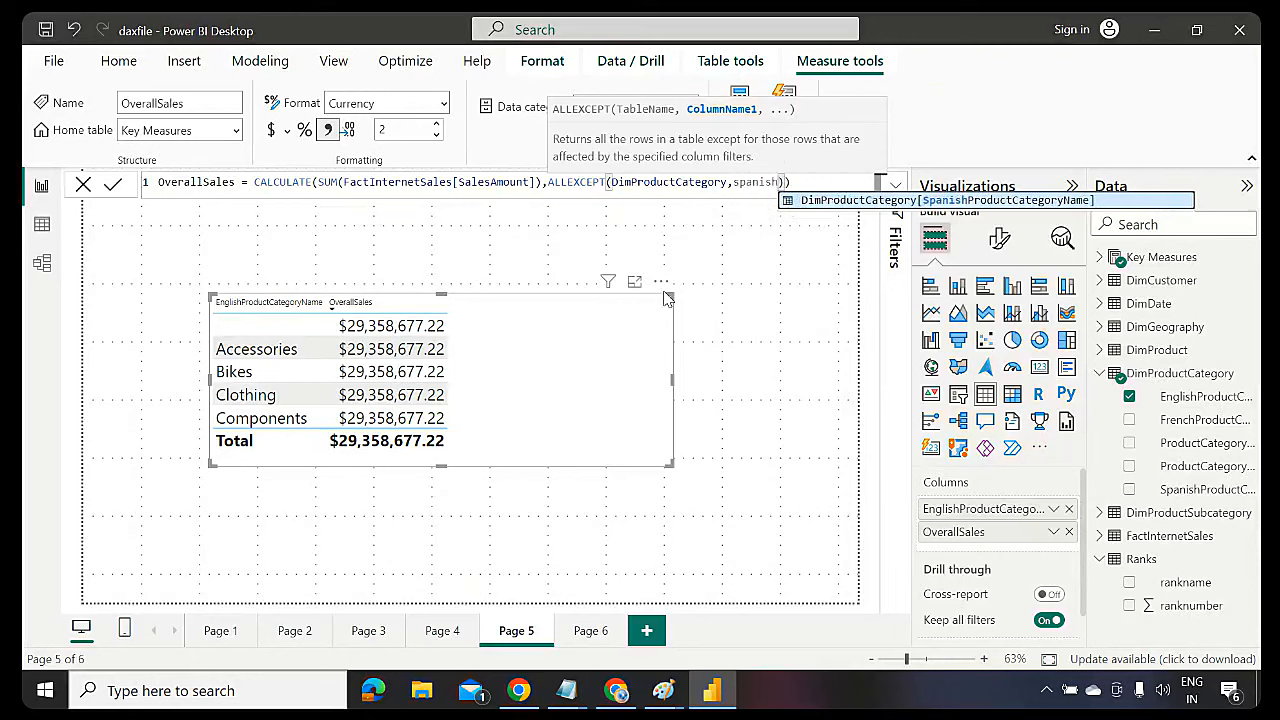
key(Tab)
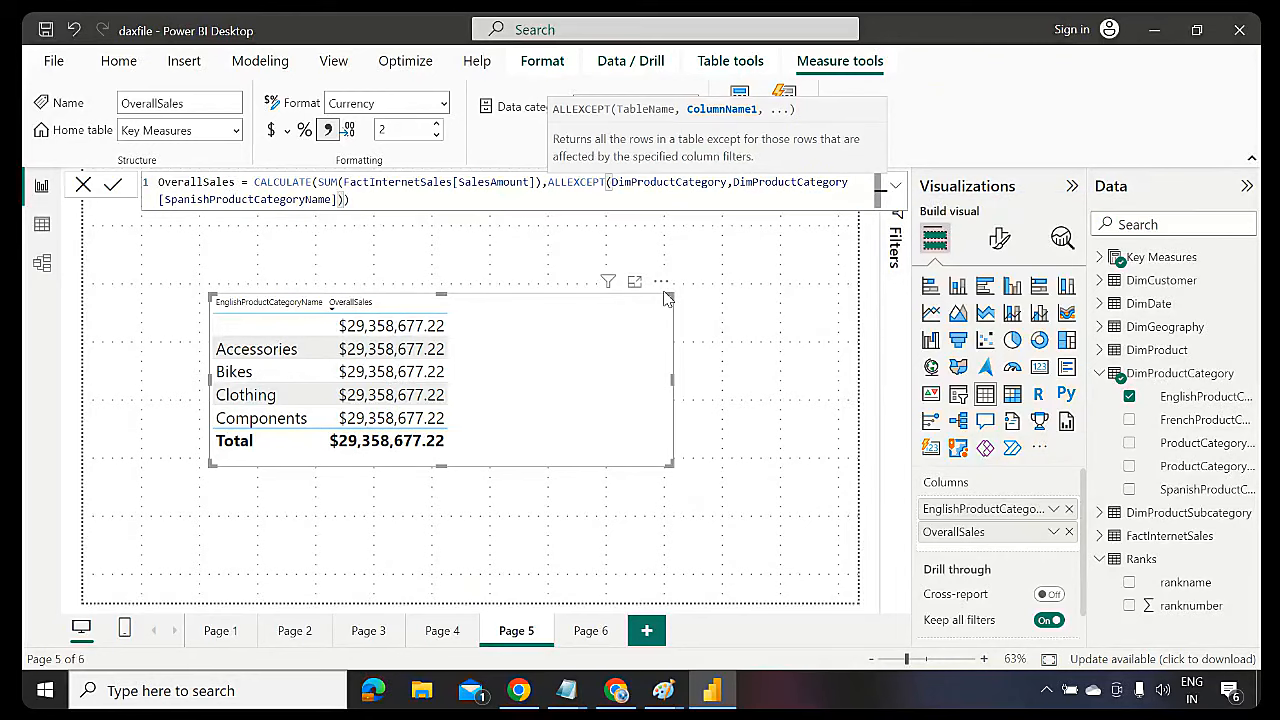
Walk through the formula's CALCULATE, SUM, SalesAmount and ALLEXCEPT arguments
double_click(276, 182)
double_click(323, 182)
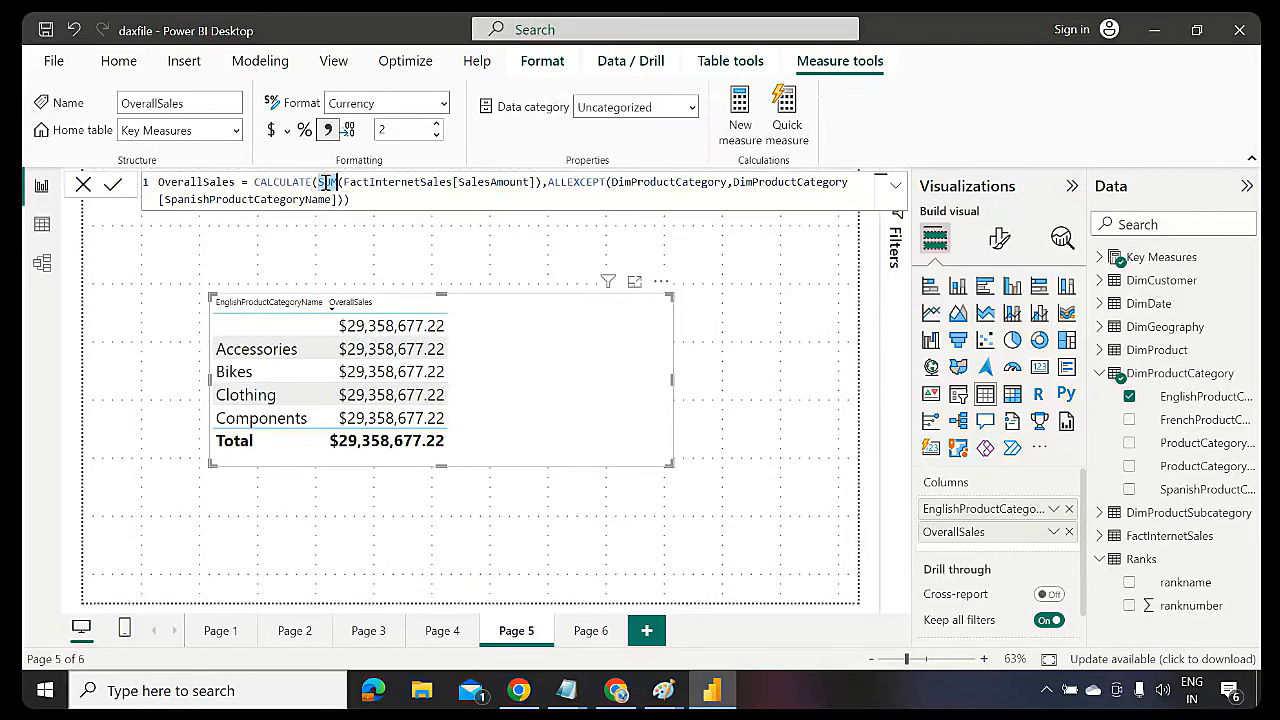
click(498, 183)
double_click(498, 183)
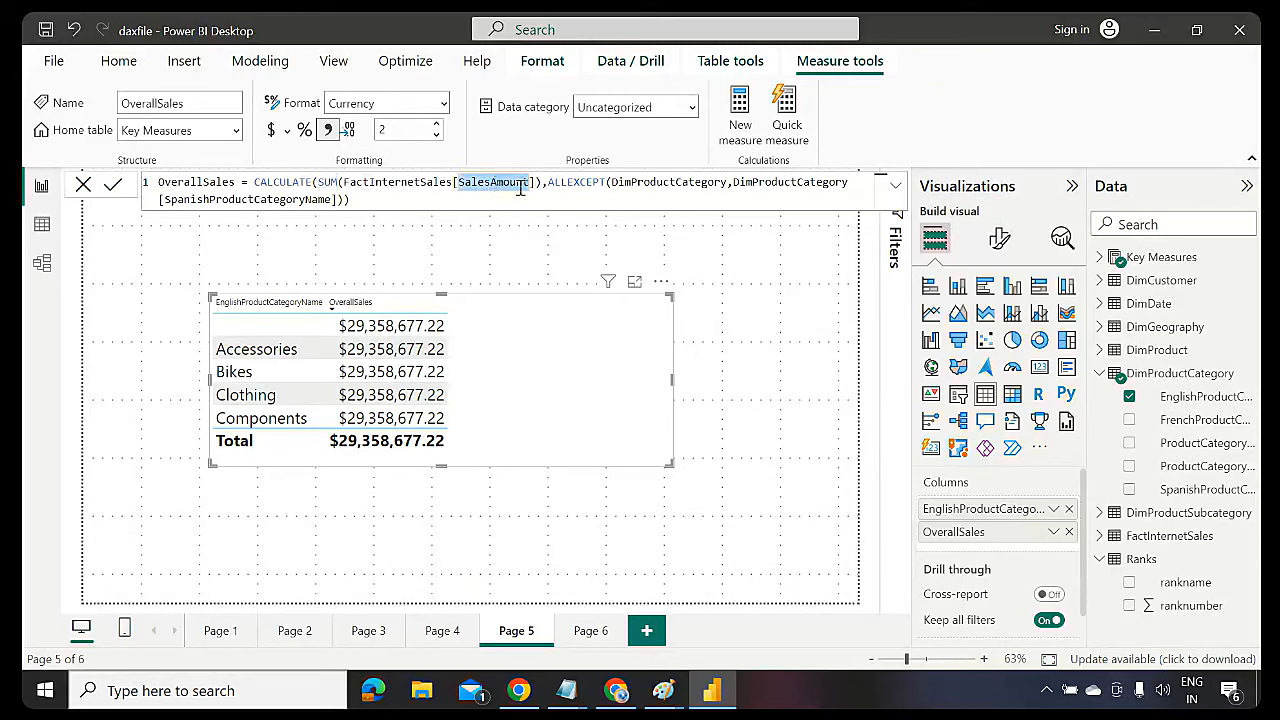
double_click(589, 182)
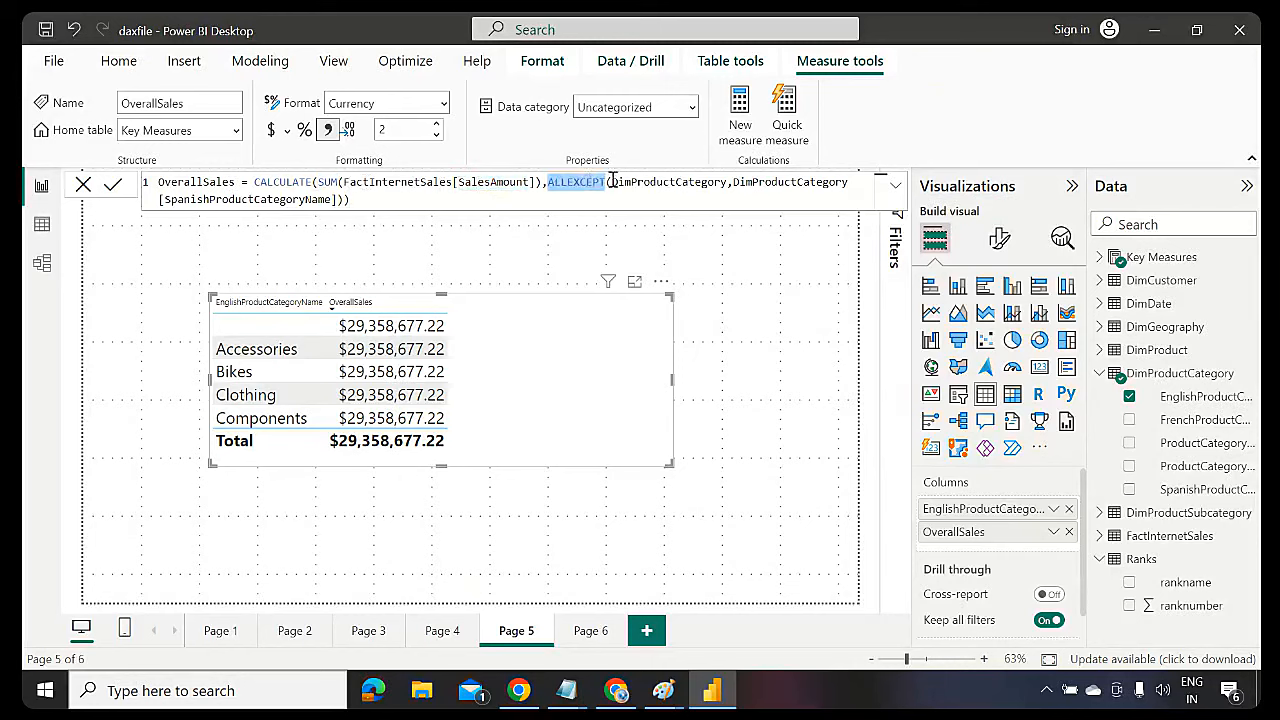
double_click(678, 182)
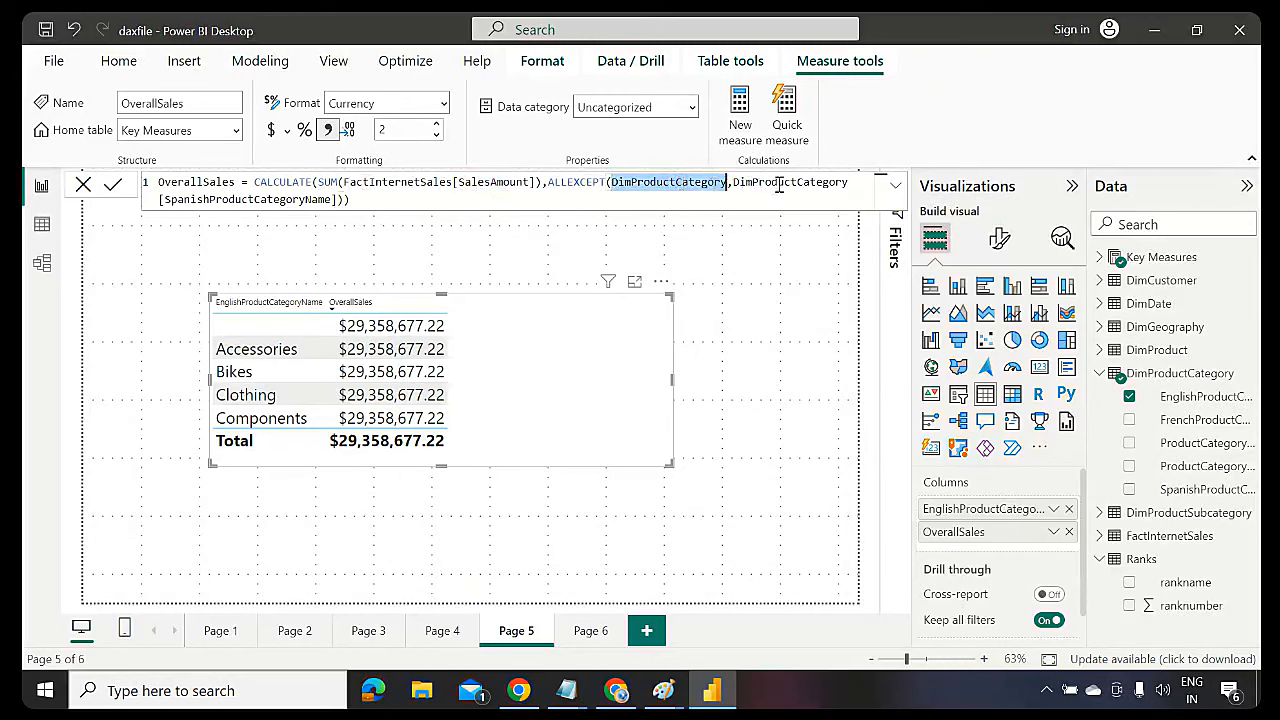
double_click(807, 182)
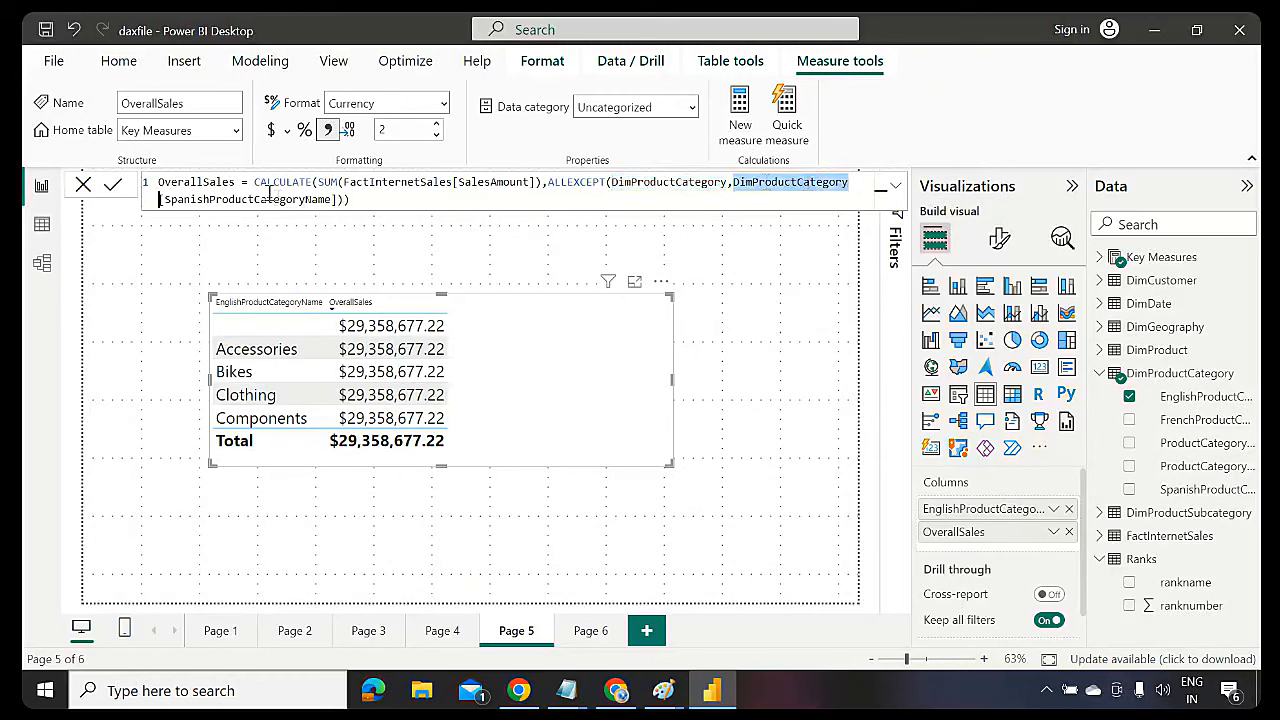
key(Right)
text([)
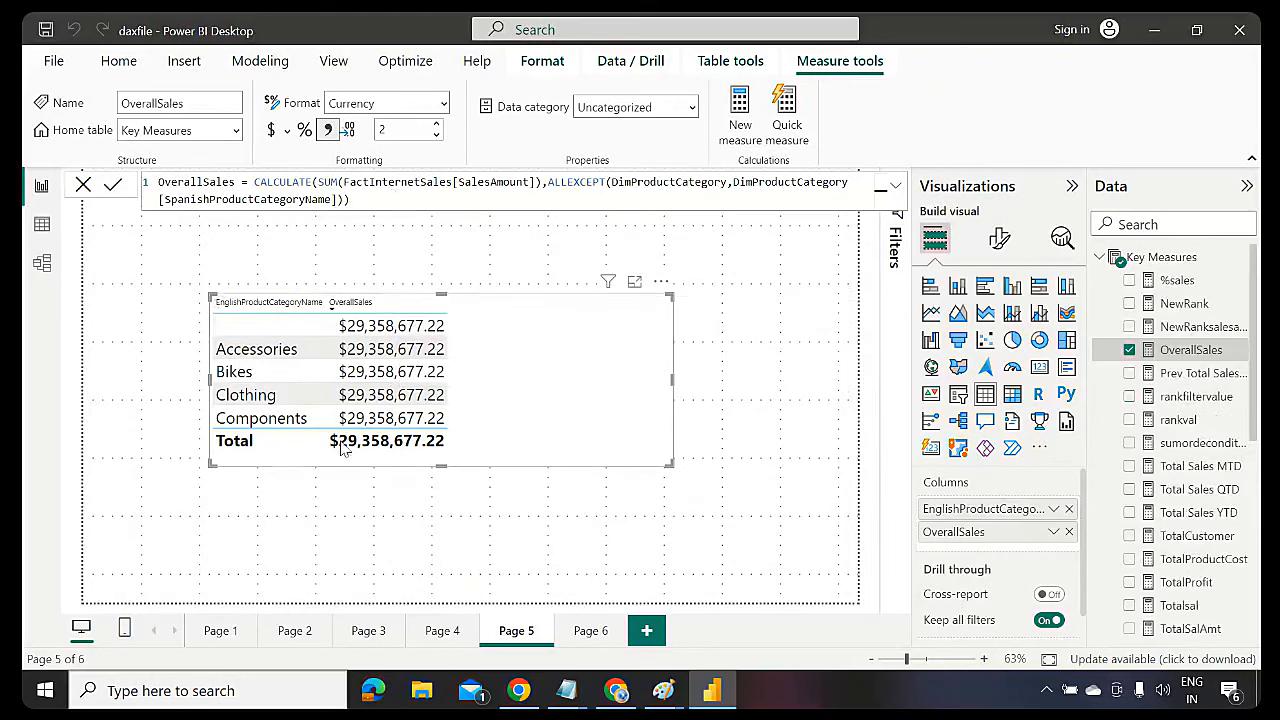
Add ProductCategoryKey, ProductCategoryAlternateKey and FrenchProductCategoryName, widen the table, move OverallSales last
click(1101, 257)
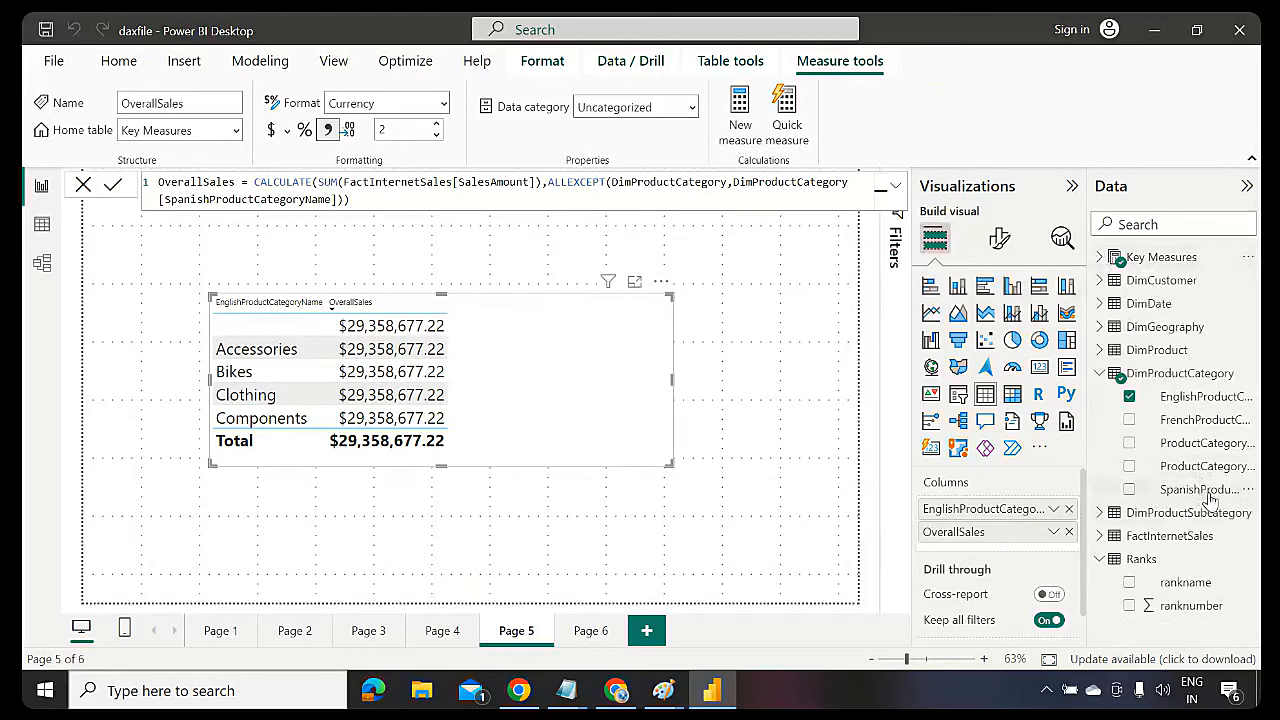
drag(1200, 490, 352, 400)
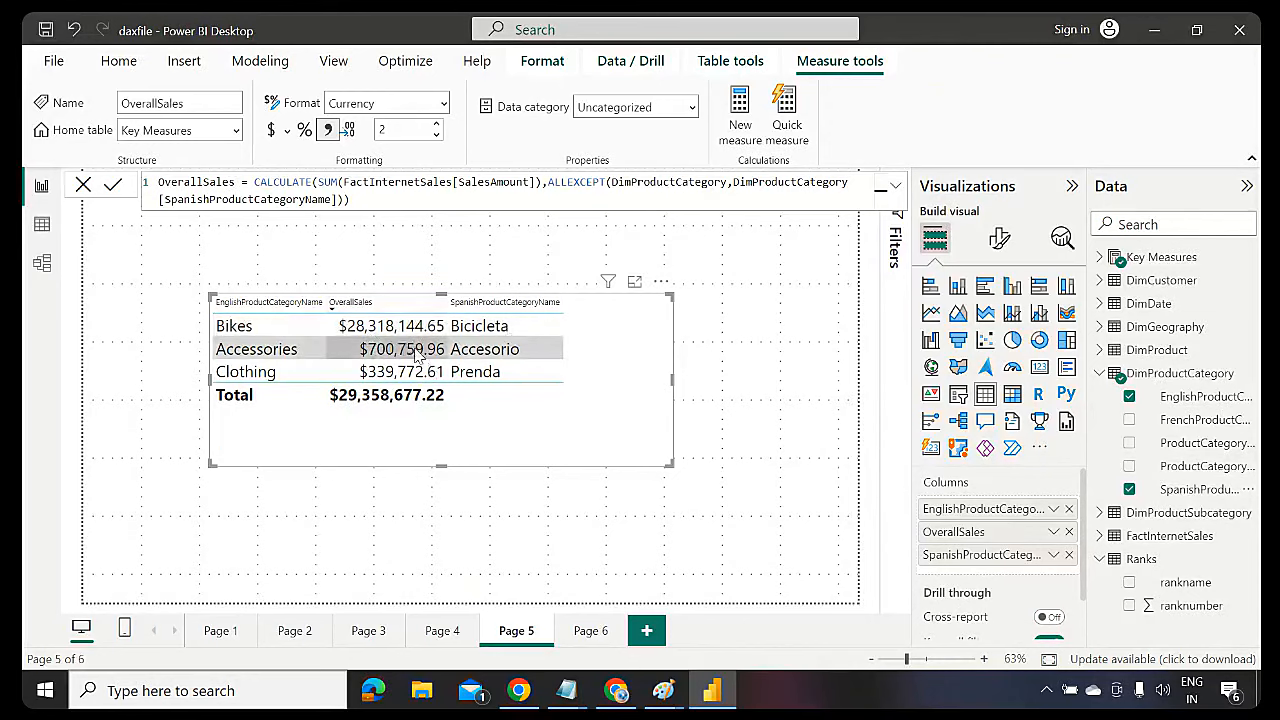
click(1130, 489)
click(1129, 466)
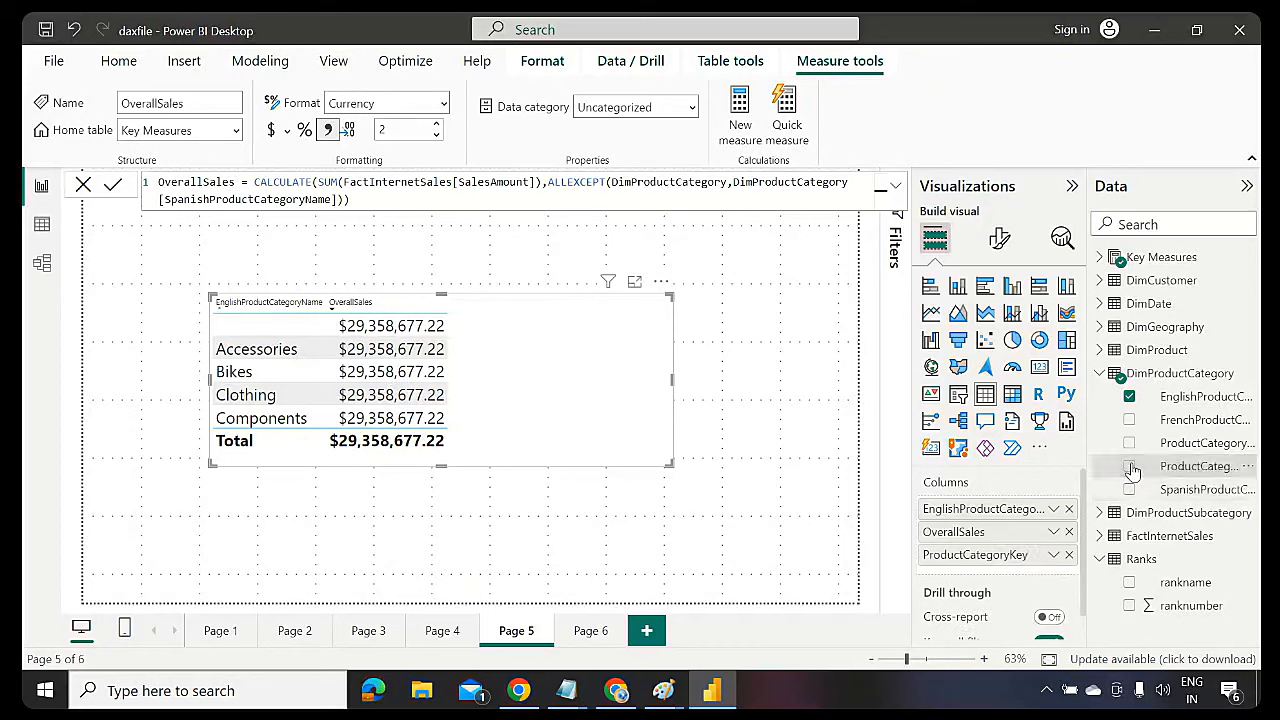
click(1129, 442)
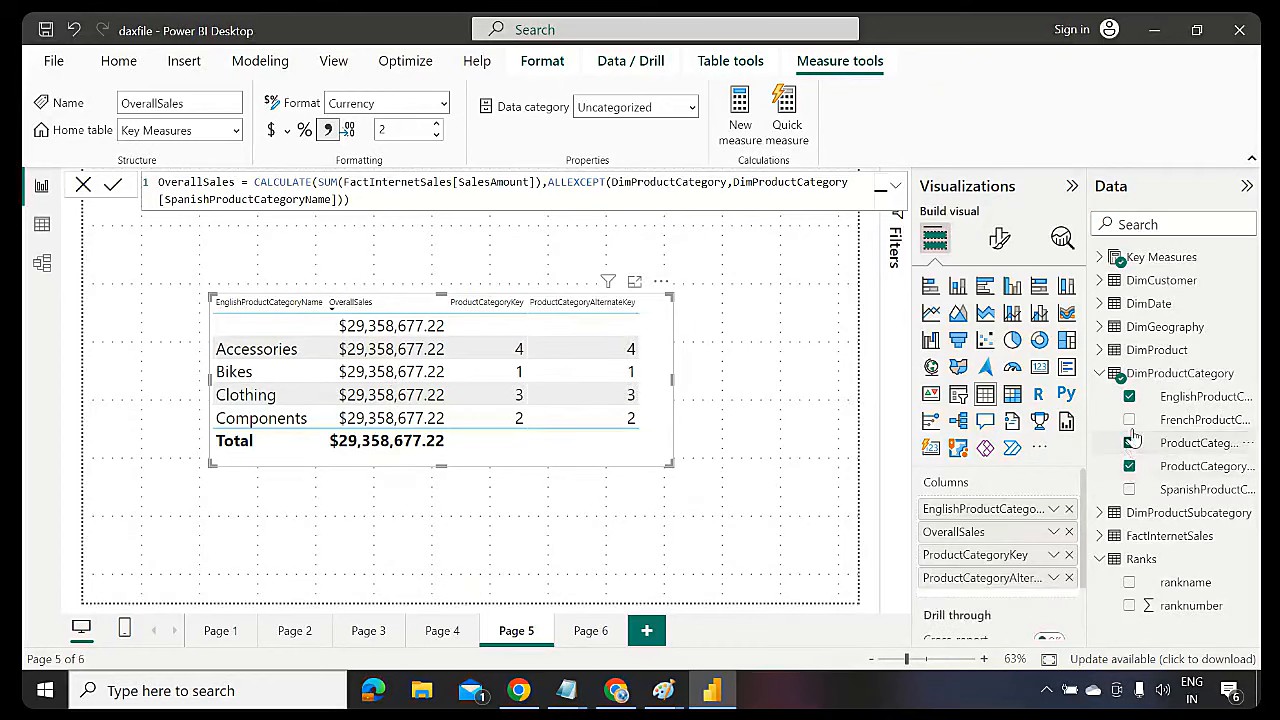
click(1129, 419)
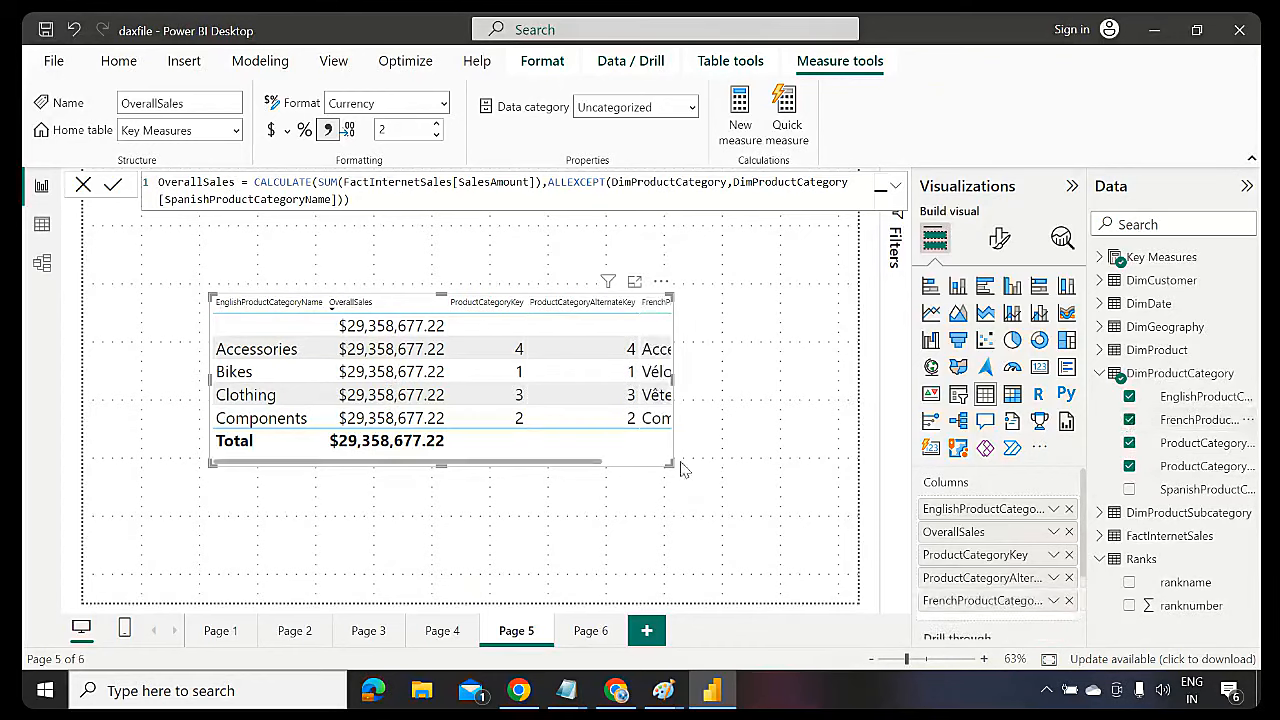
drag(670, 465, 806, 493)
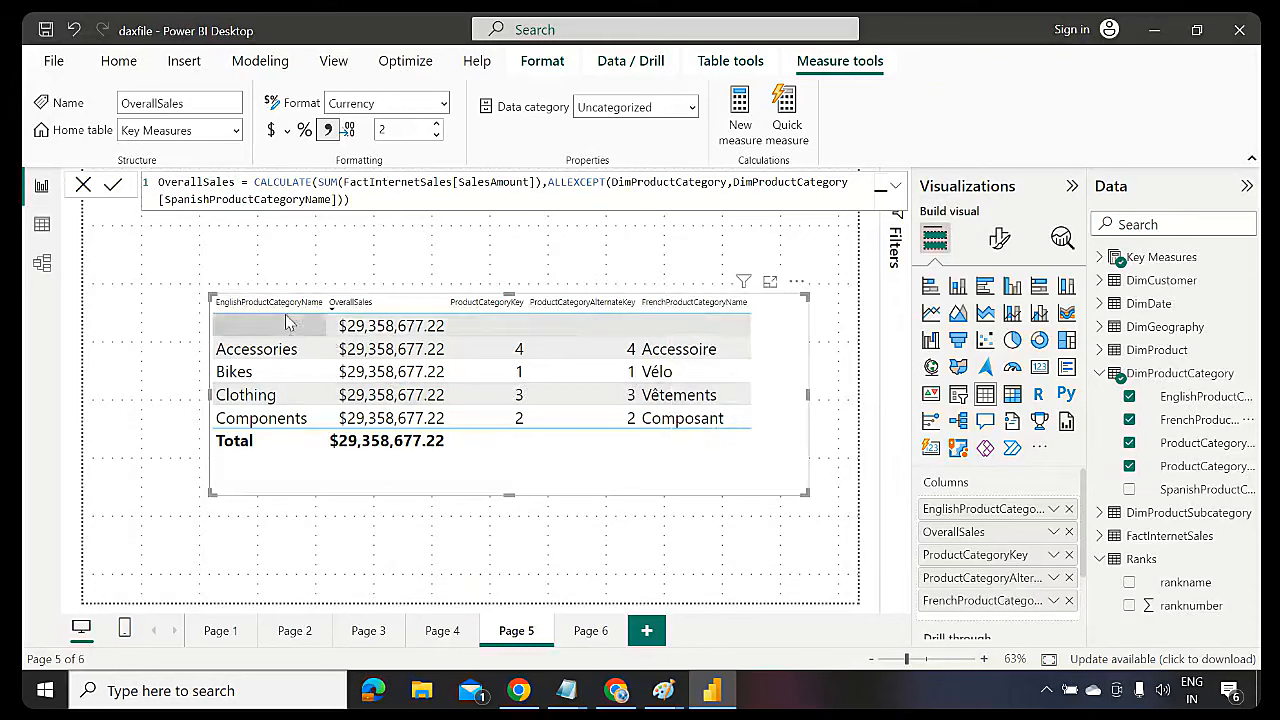
drag(952, 533, 955, 604)
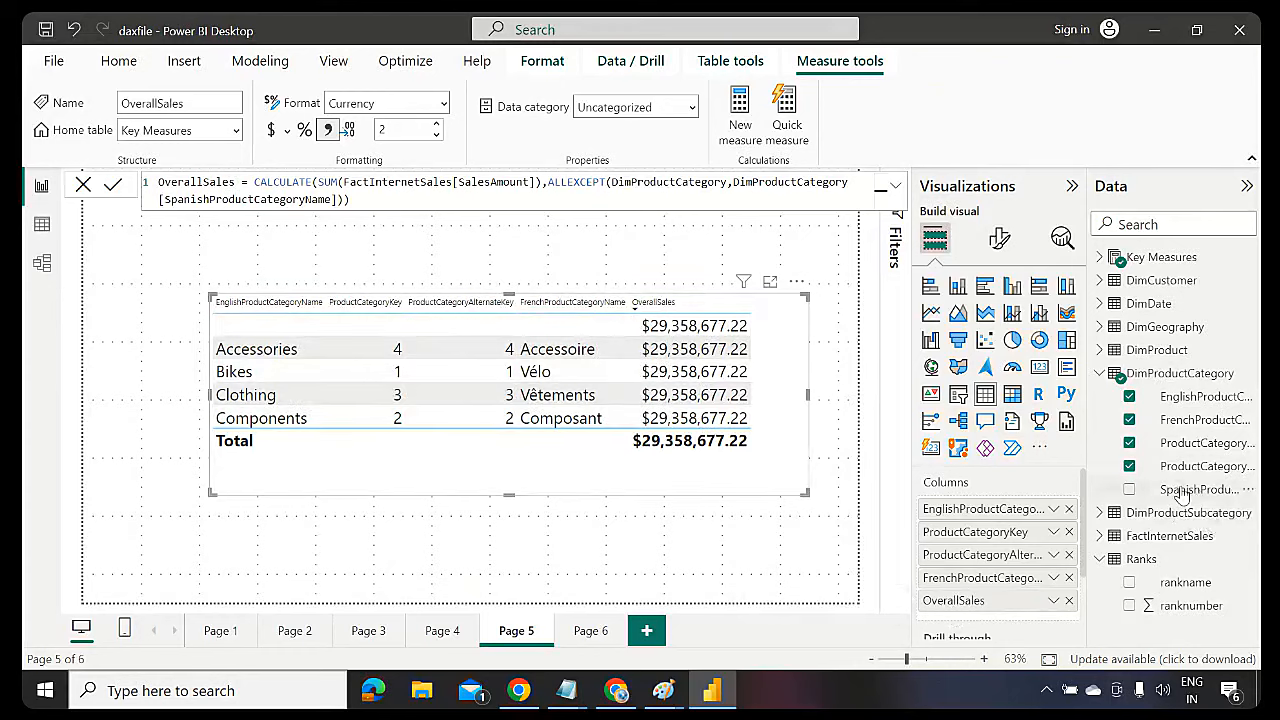
Add and remove SpanishProductCategoryName again, then review ALLEXCEPT and its column argument
drag(1182, 494, 516, 398)
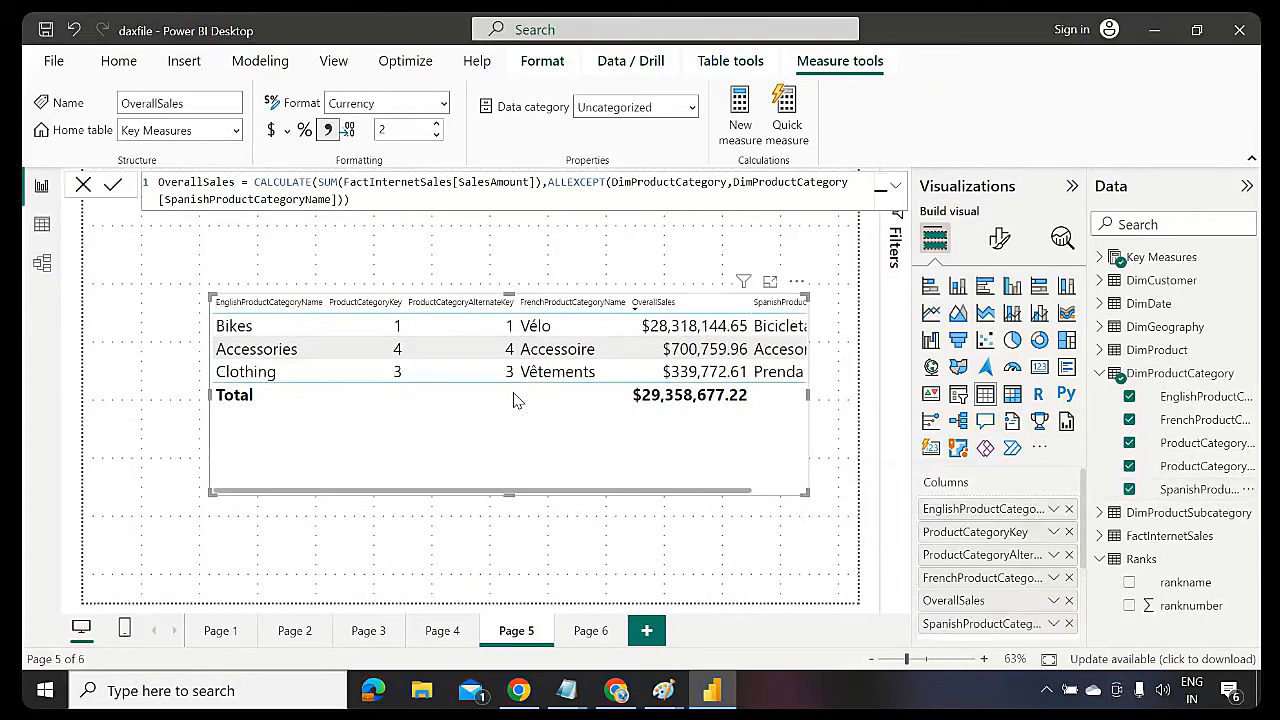
click(1129, 490)
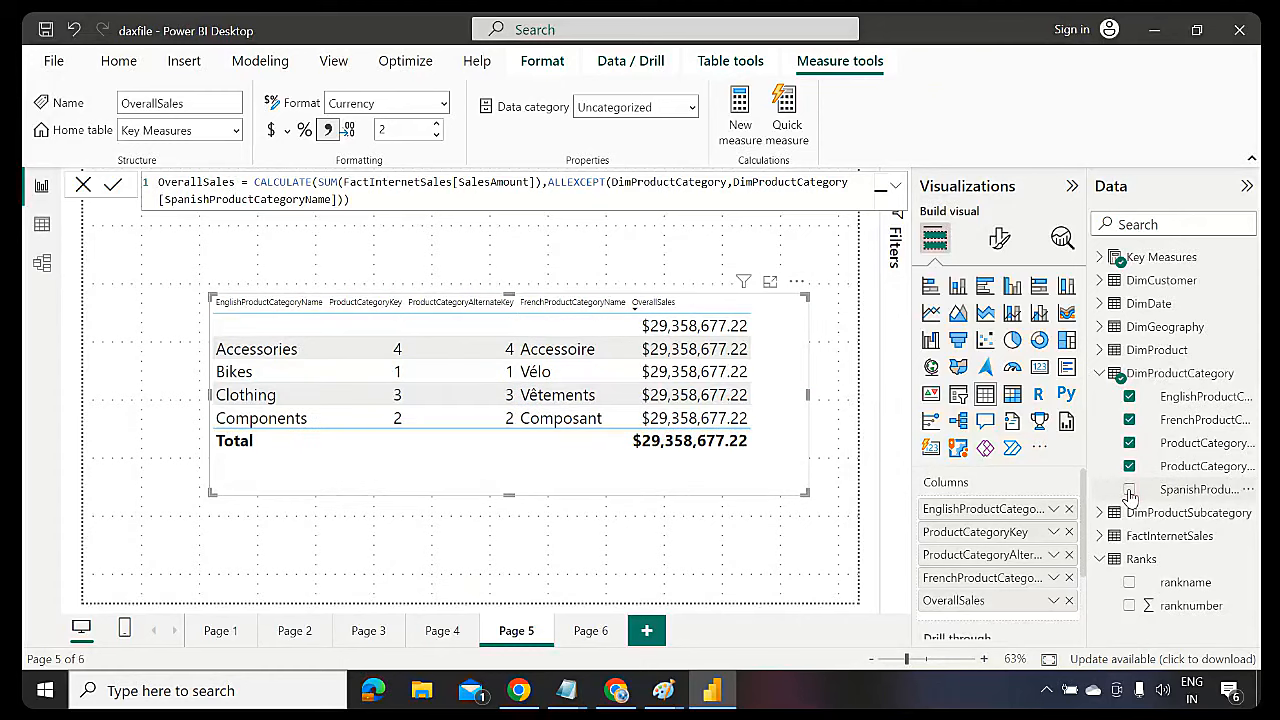
double_click(581, 186)
double_click(278, 198)
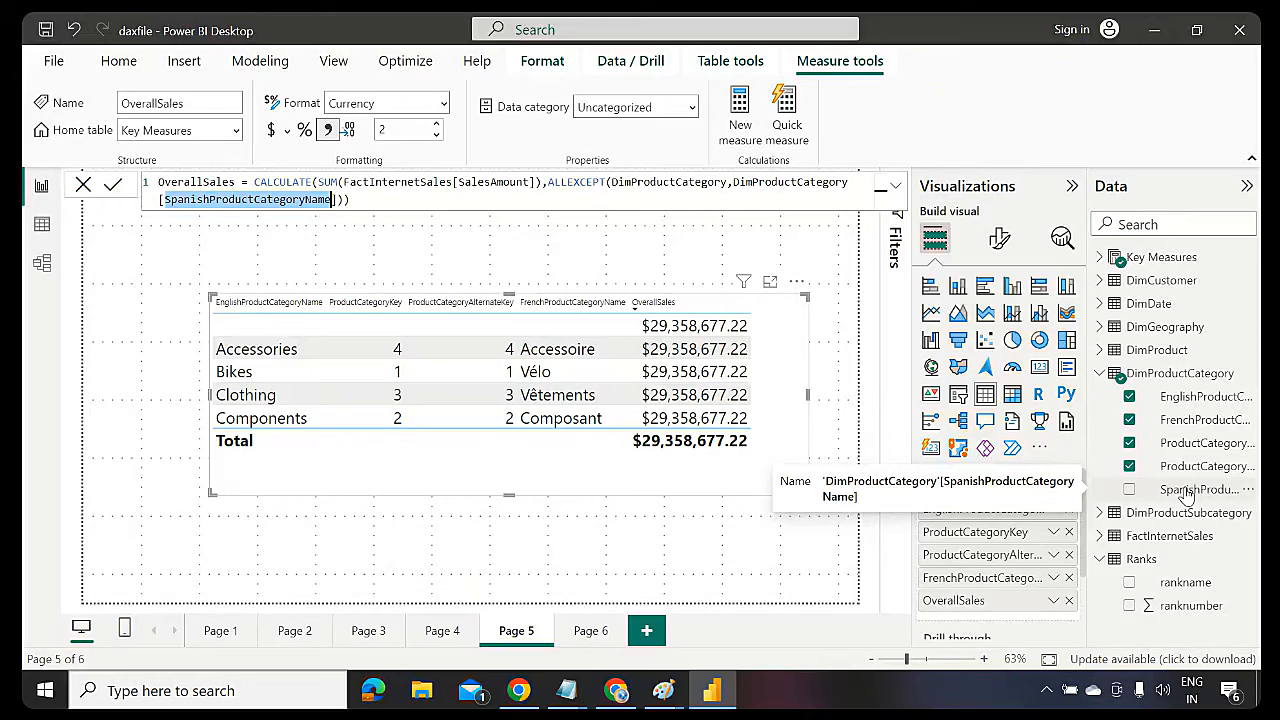
click(895, 188)
click(896, 190)
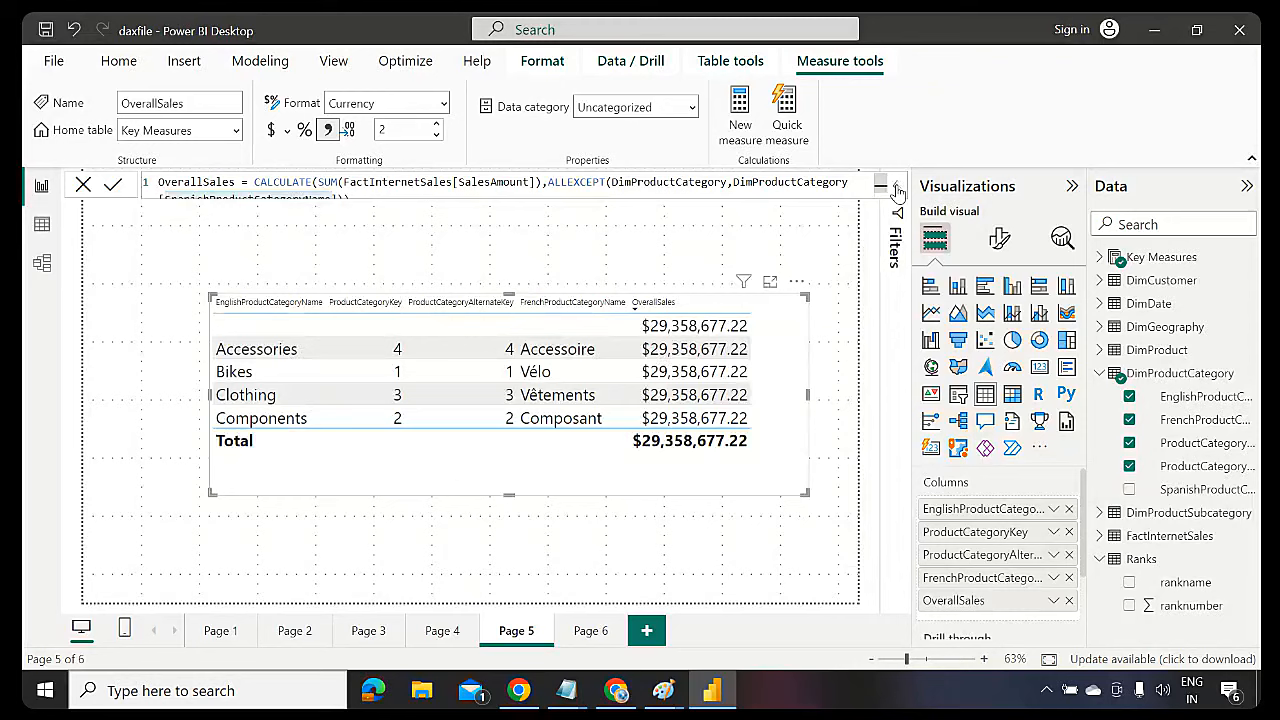
Add a blank Page 7, then return to Page 5 and select the category table
click(647, 631)
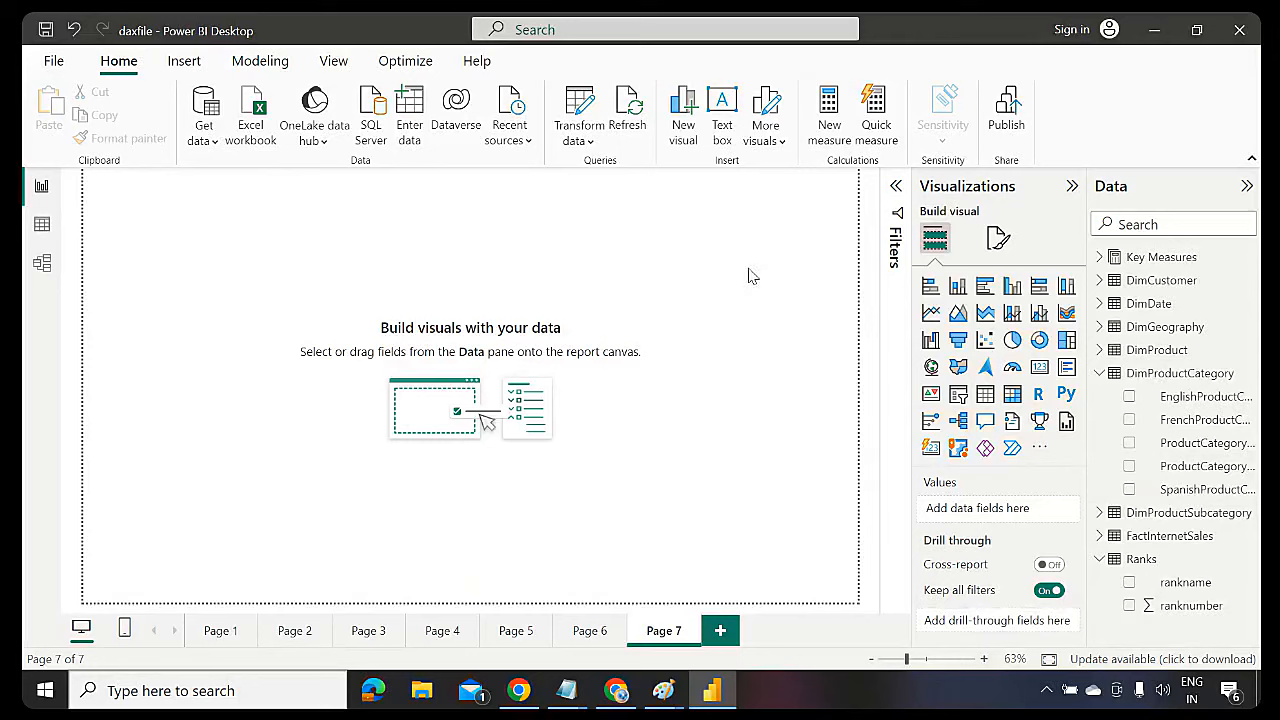
click(1101, 373)
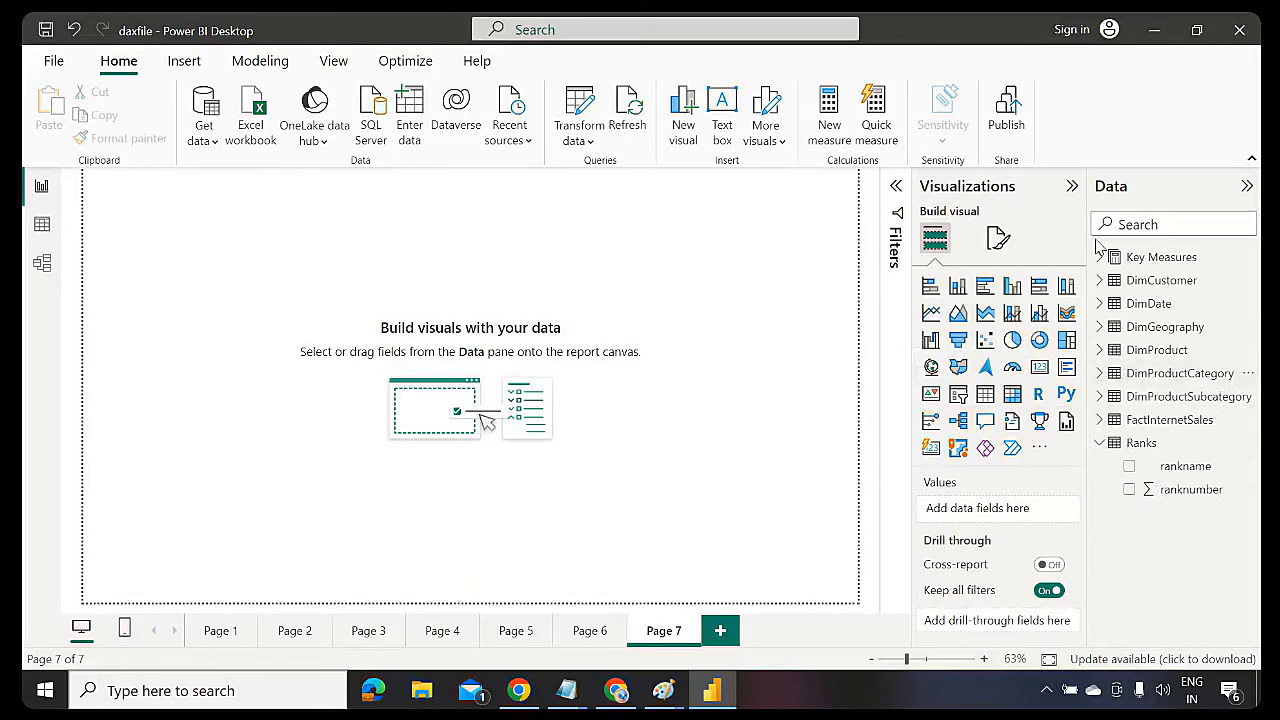
click(516, 632)
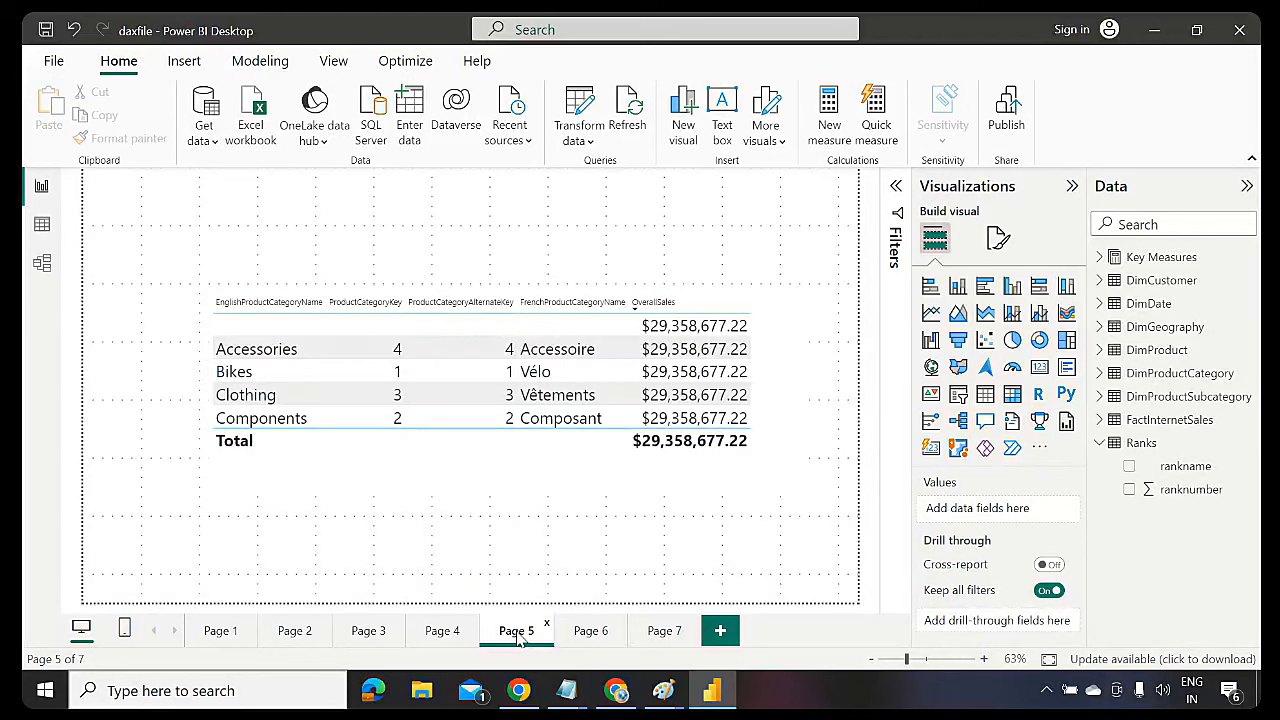
click(575, 470)
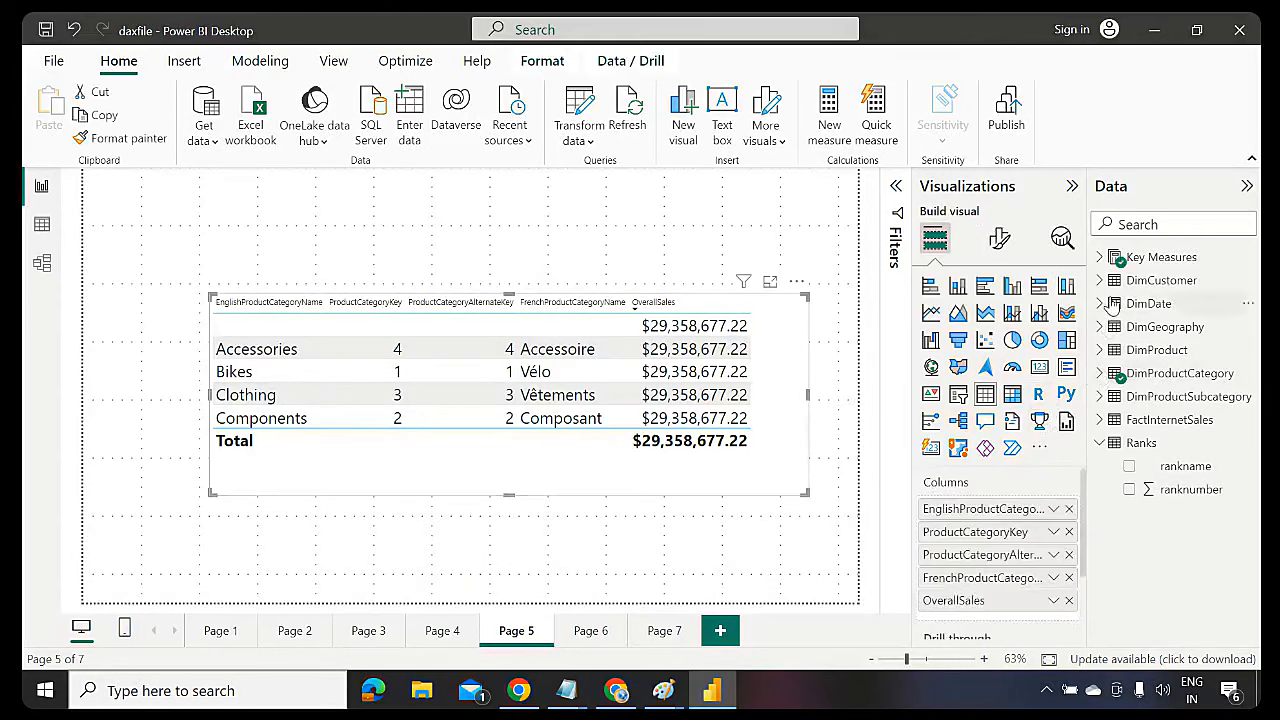
Remove FrenchProductCategoryName, ProductCategoryAlternateKey and ProductCategoryKey from the category table
click(1104, 352)
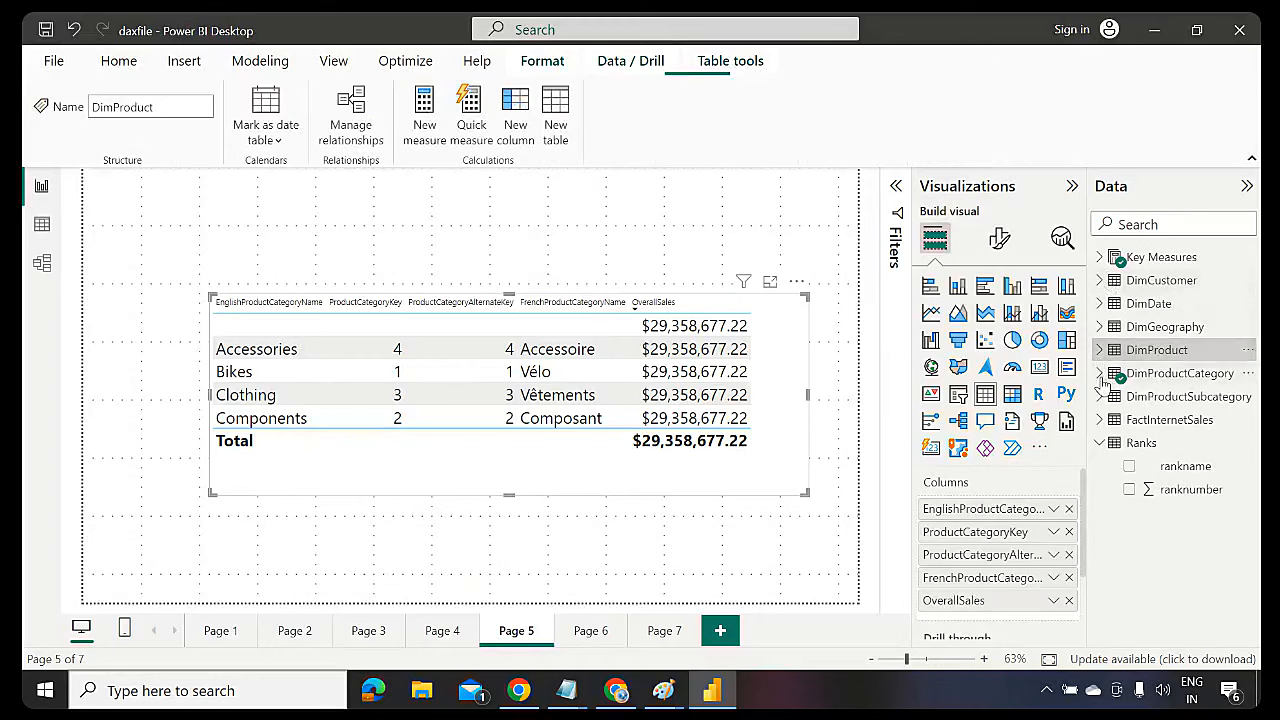
click(1100, 373)
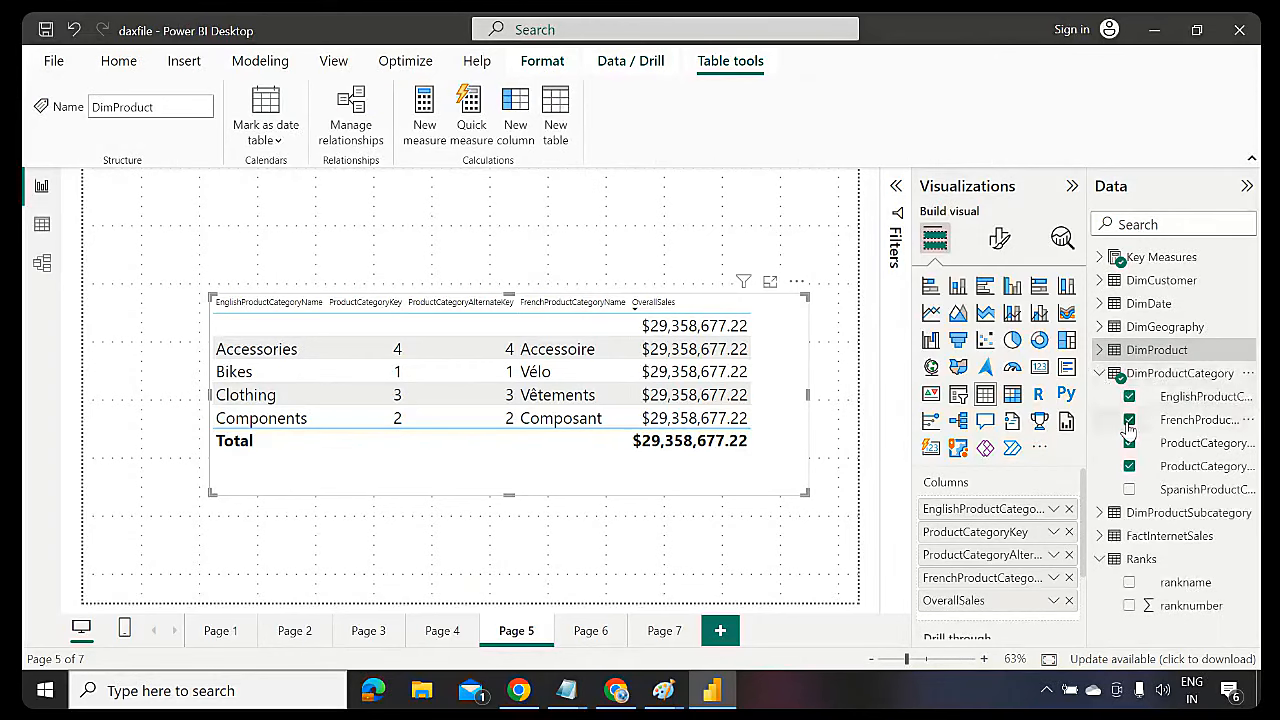
click(1129, 420)
click(1129, 443)
click(1129, 466)
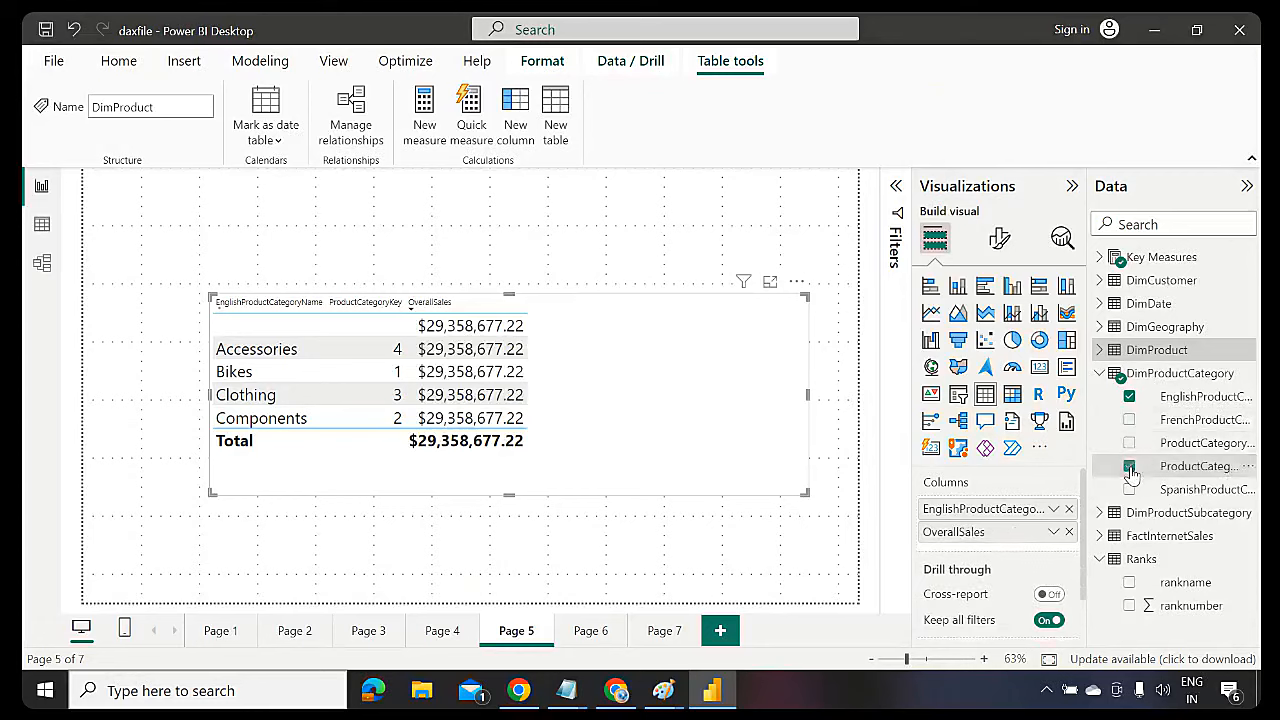
click(1129, 466)
click(1102, 373)
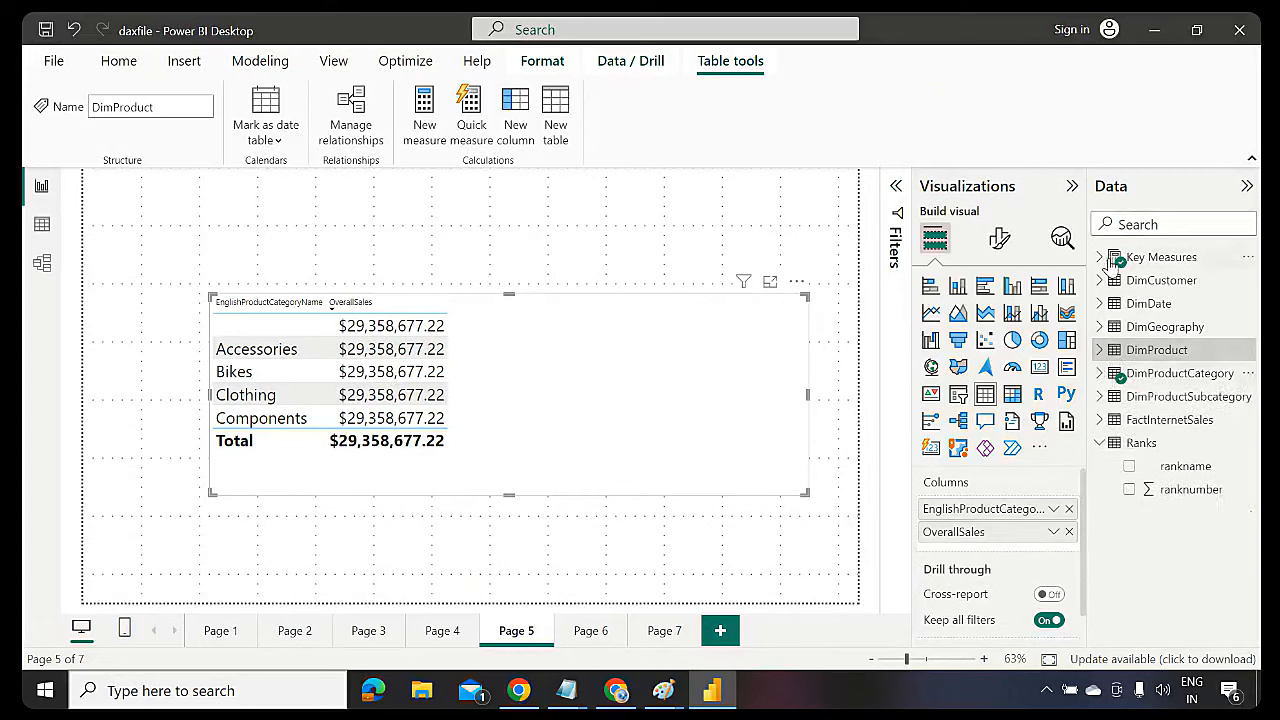
Swap OverallSales for the Key Measures TotalSalAmt and TotalProductCost in the table
click(1101, 257)
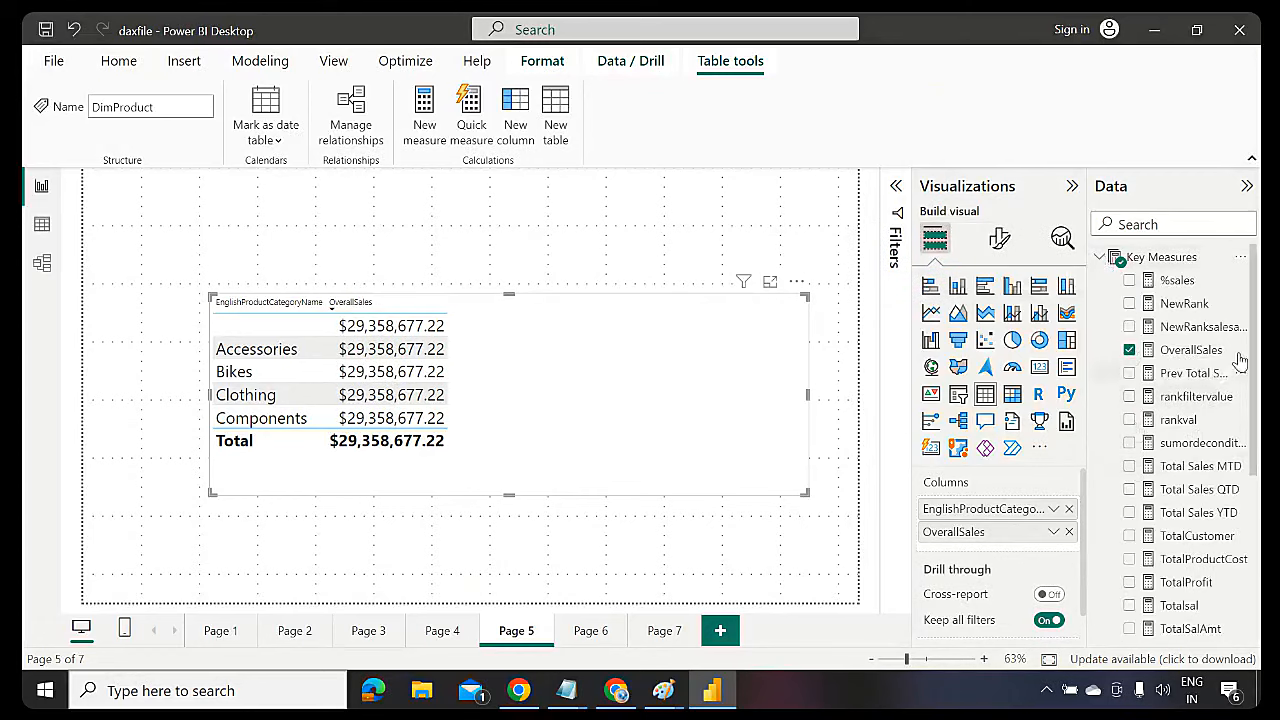
click(1129, 350)
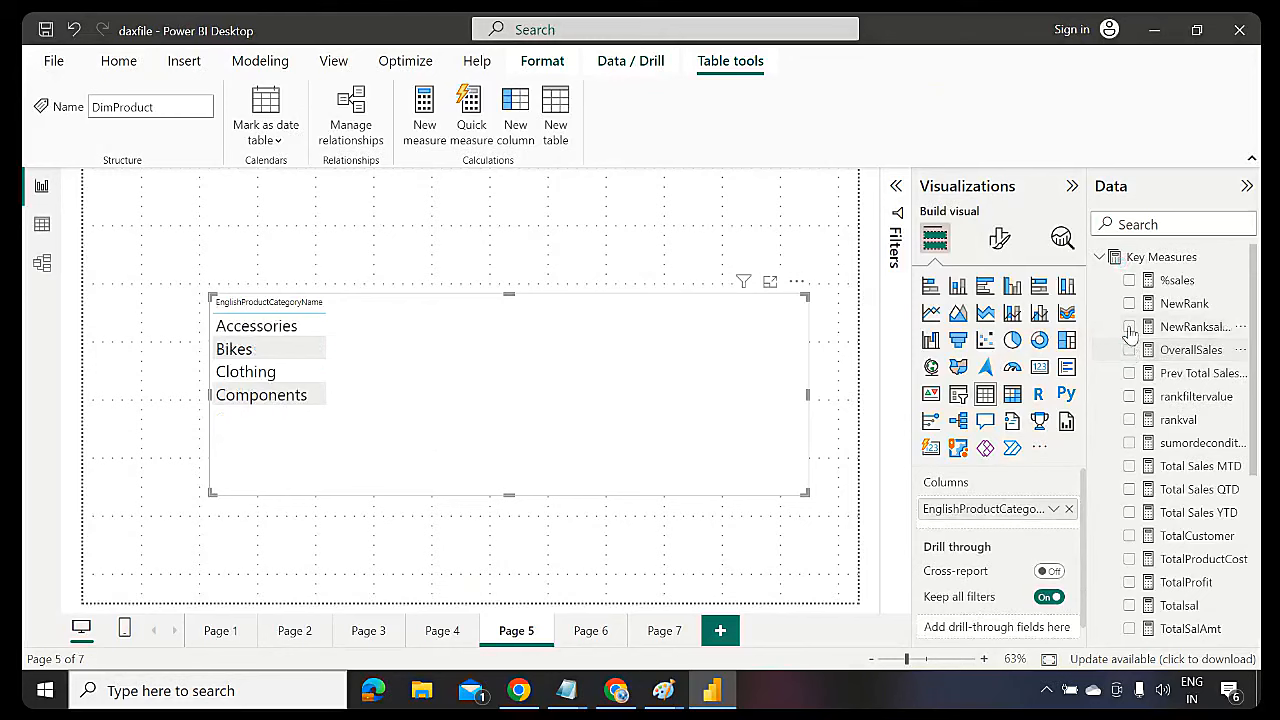
scroll(1256, 445, down, 3)
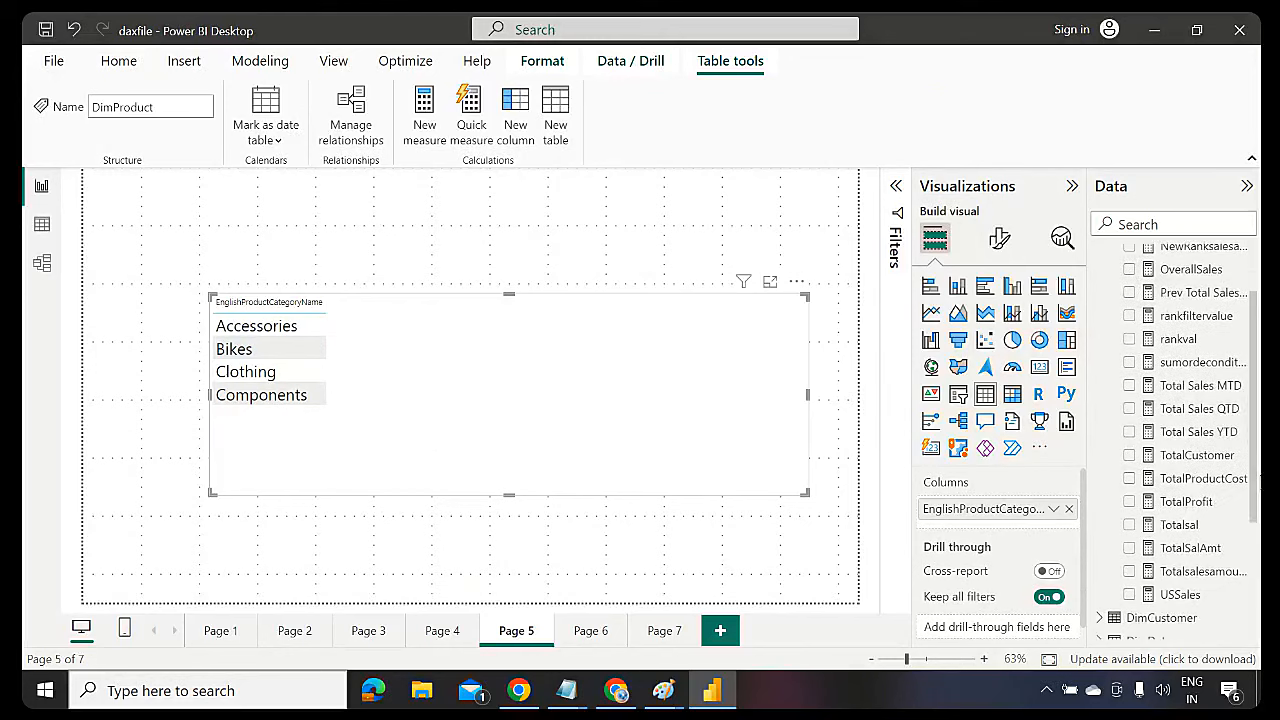
click(1129, 548)
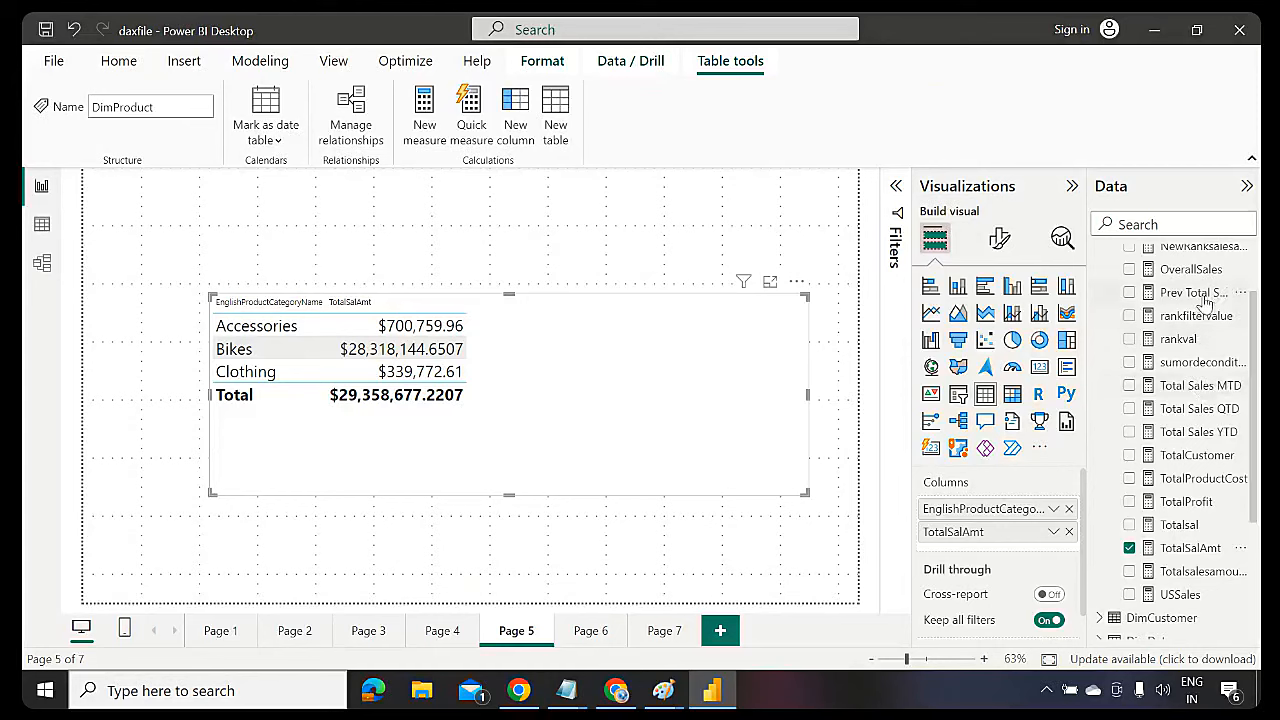
scroll(1258, 325, up, 2)
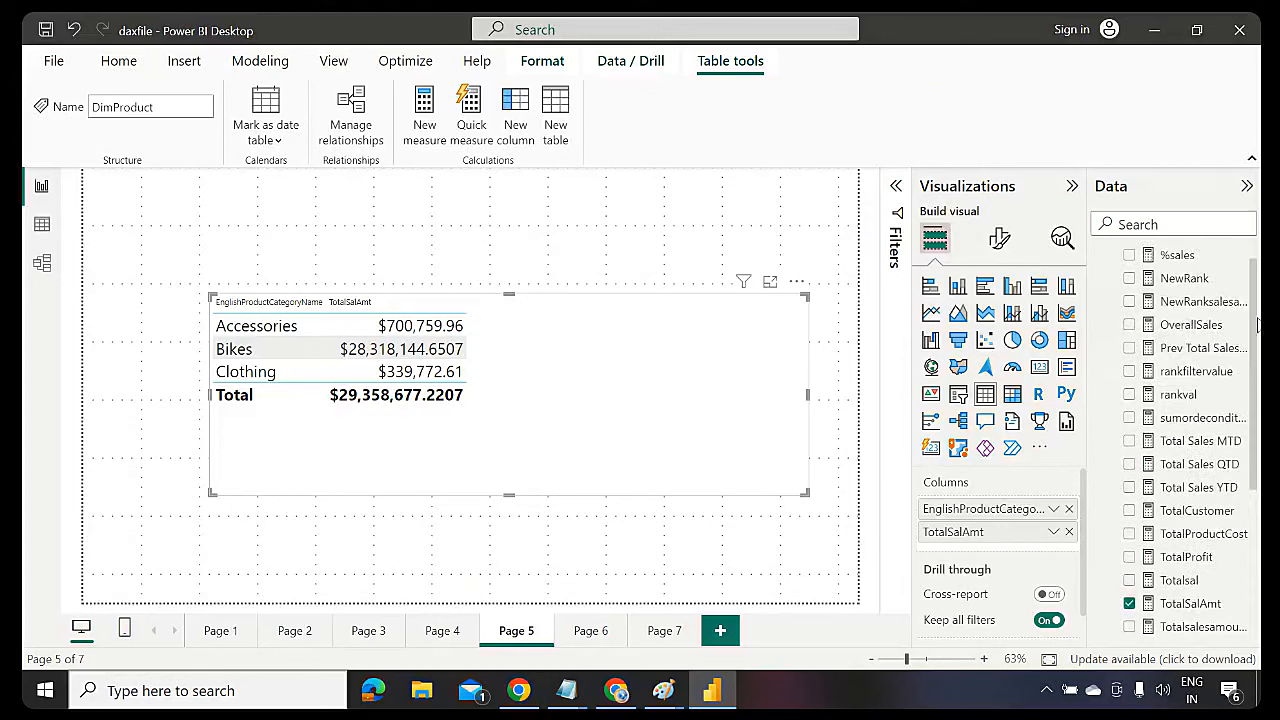
scroll(1258, 325, up, 1)
drag(1258, 315, 1248, 392)
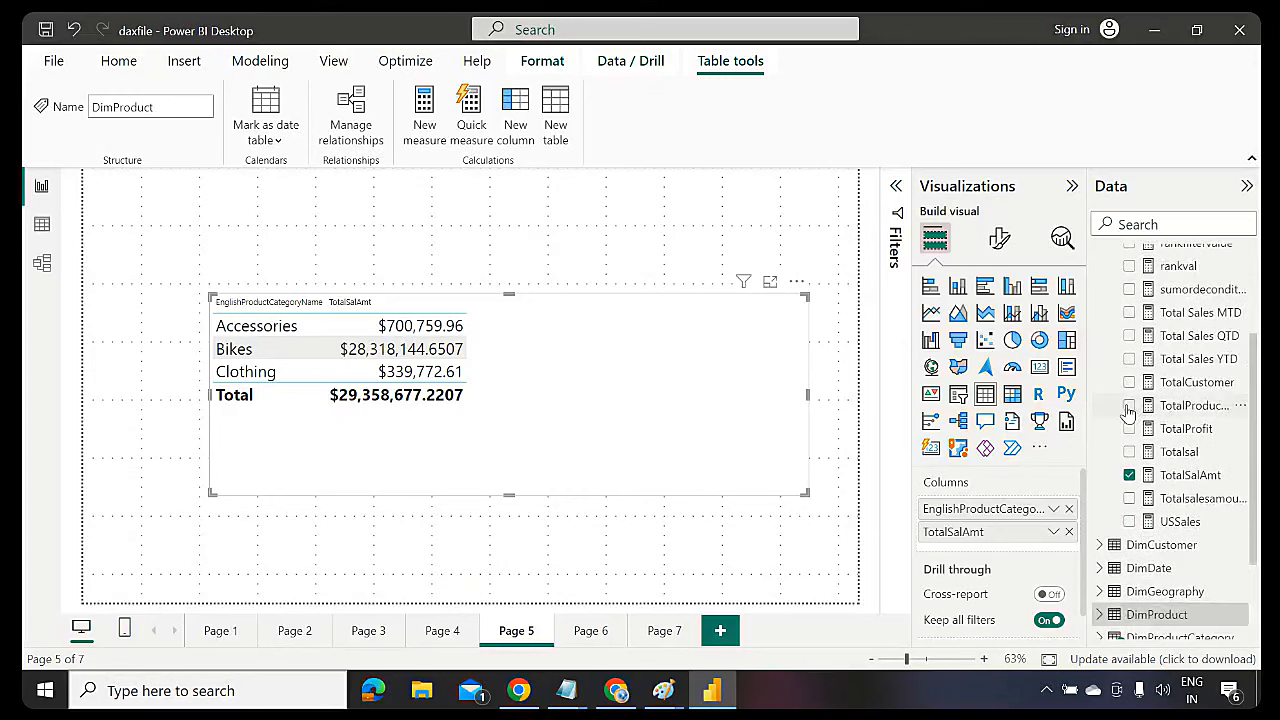
click(1128, 405)
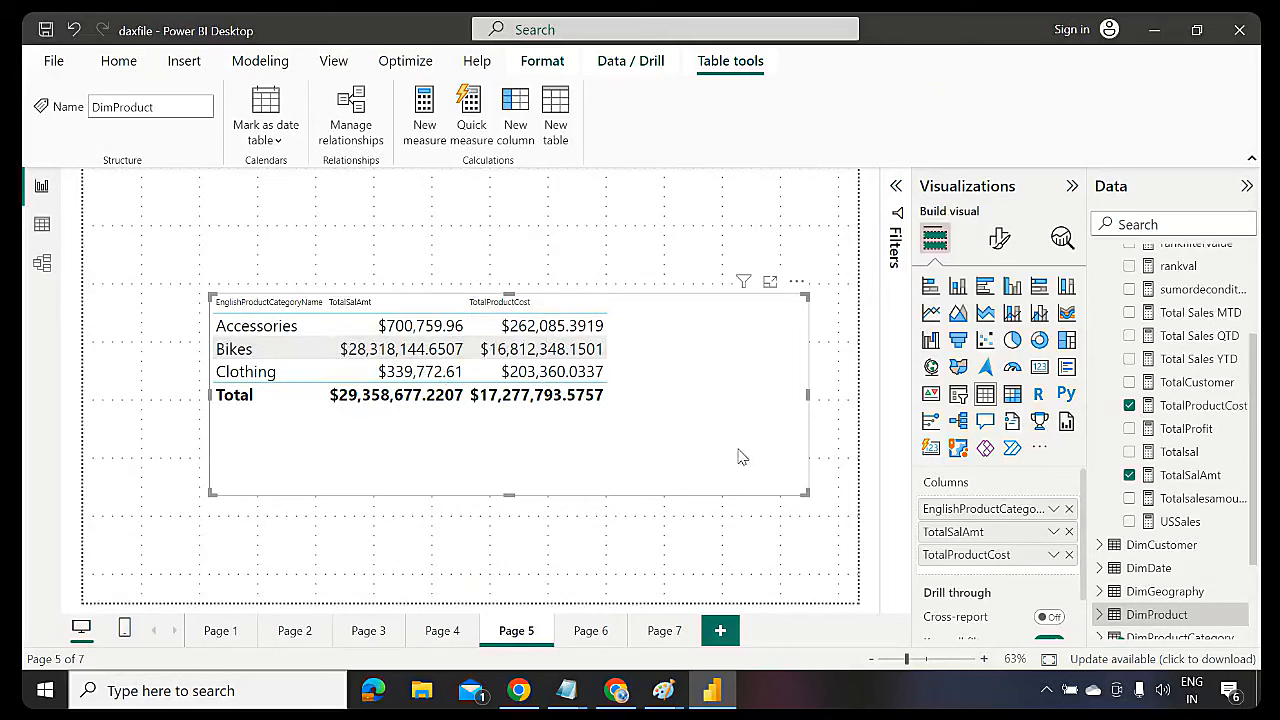
Shrink the category table visual and collapse the Key Measures field list
drag(804, 492, 672, 446)
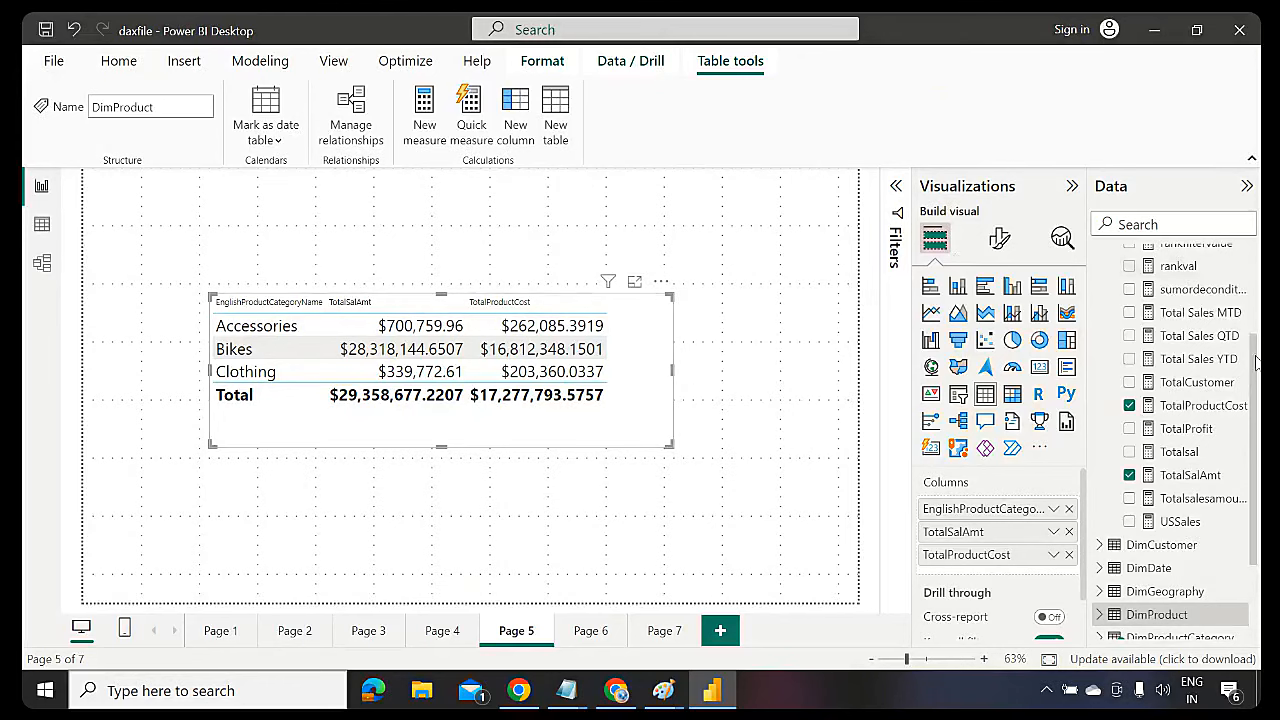
drag(1255, 368, 1255, 276)
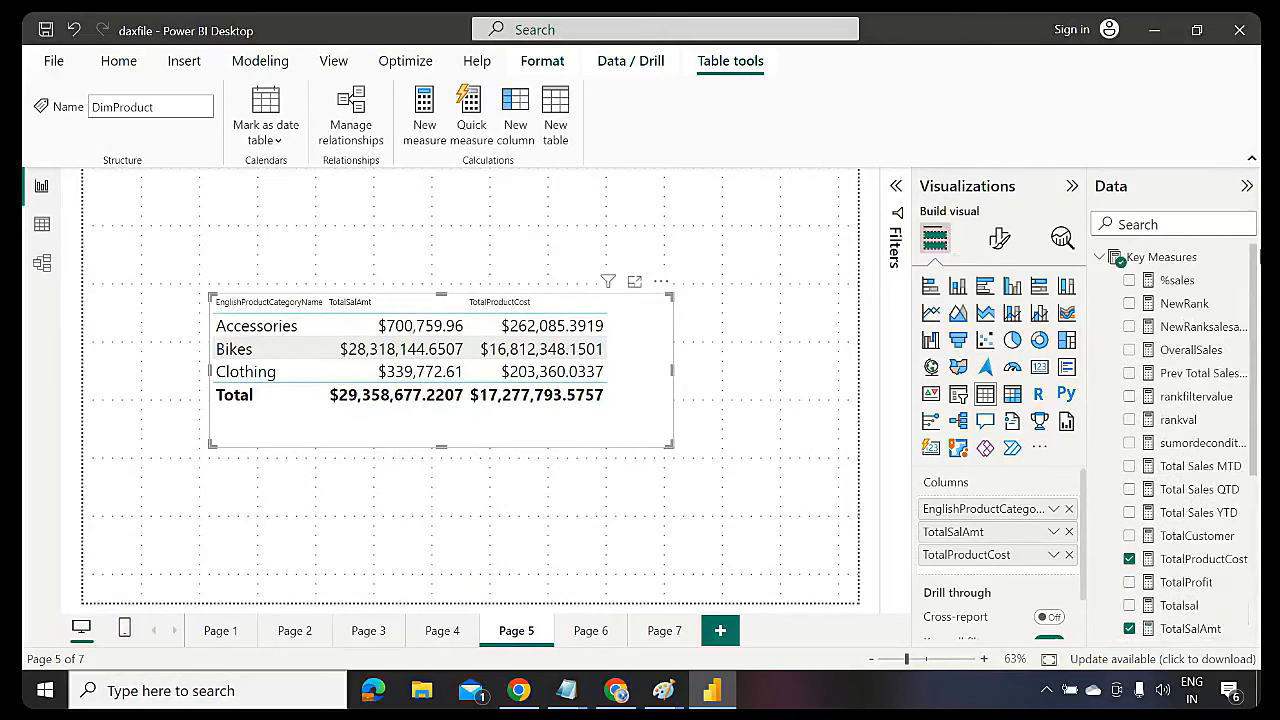
click(1098, 262)
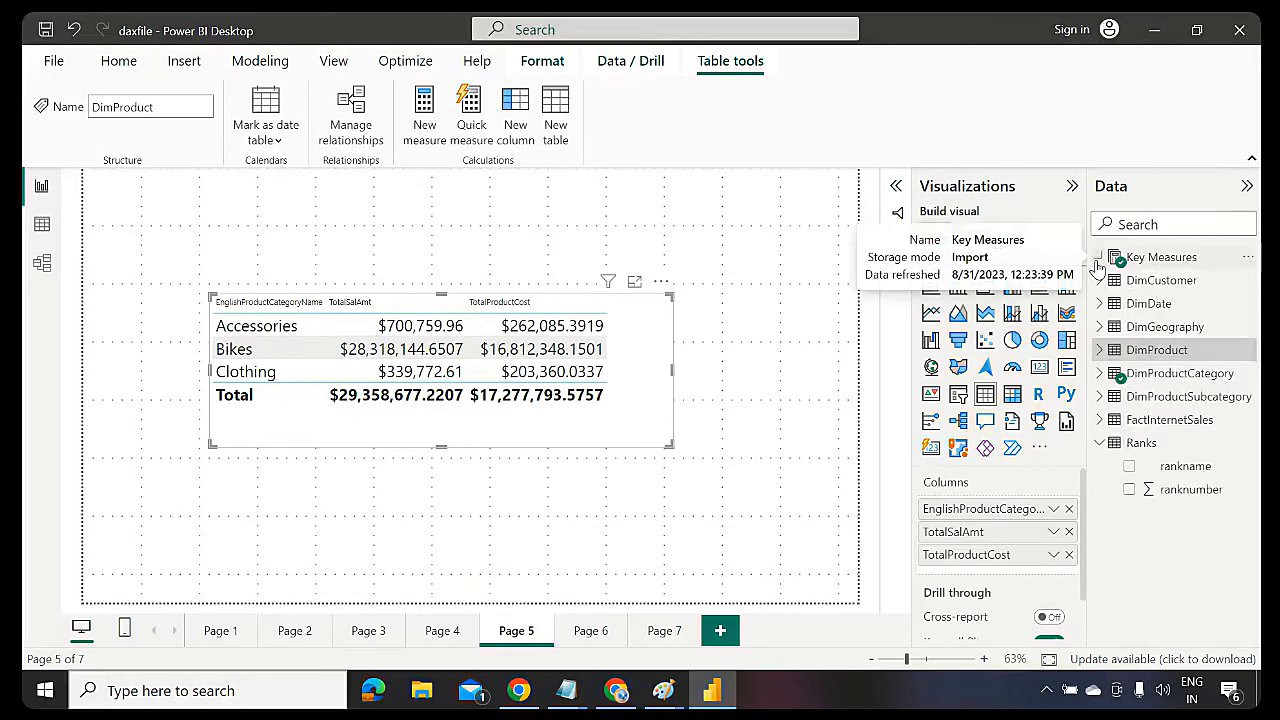
Create a new measure %profit = sum(FactInternetSales[SalesAmount])/sum(FactInternetSales[TotalProductCost])
click(437, 118)
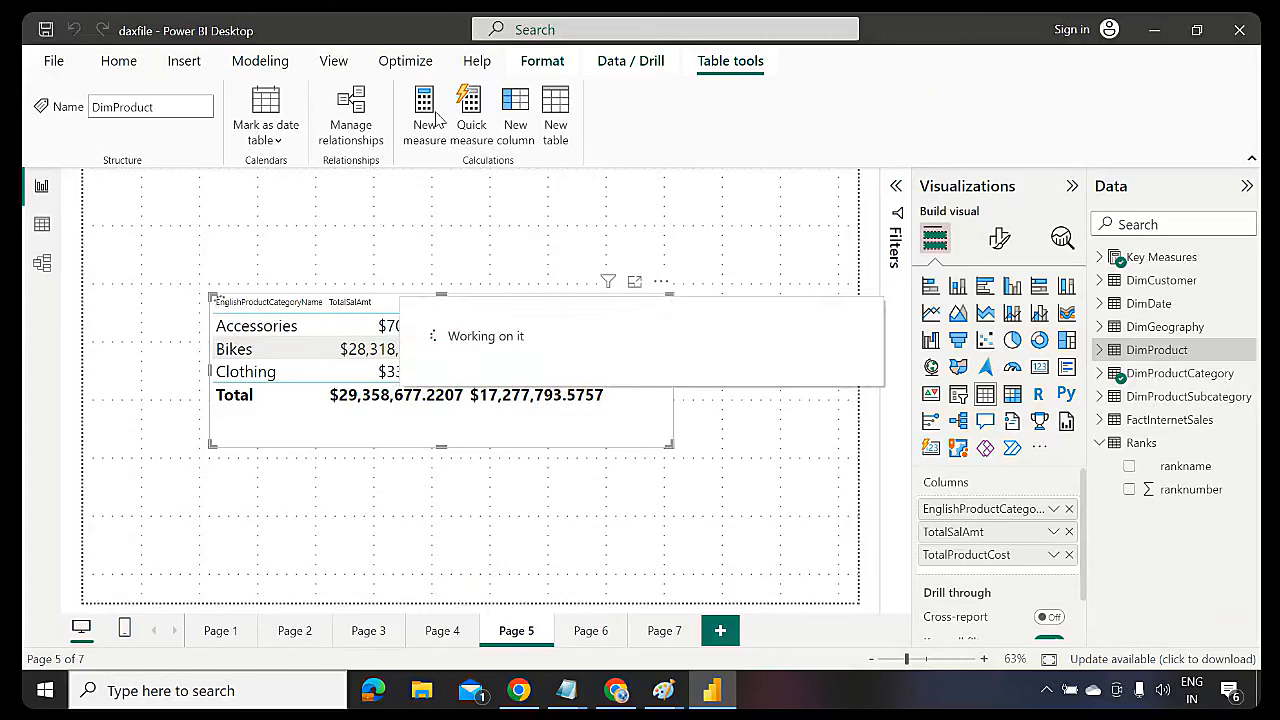
click(425, 112)
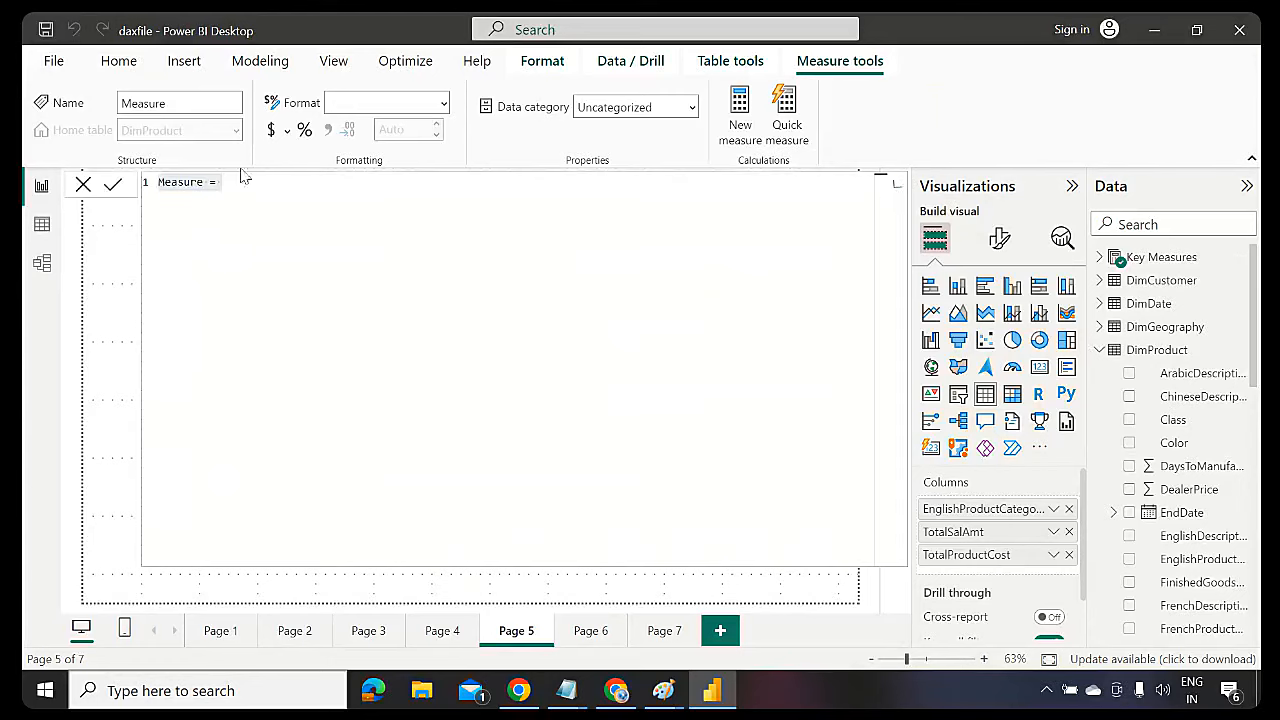
click(209, 184)
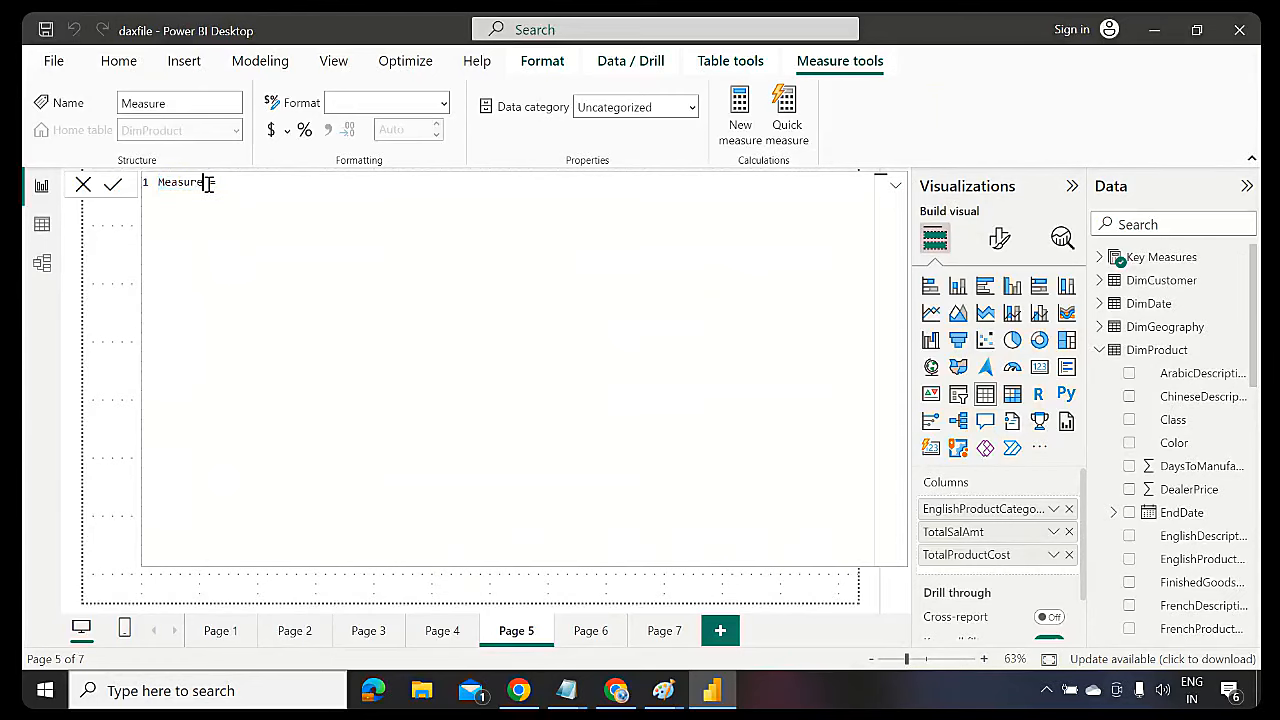
key(BackSpace)
key(BackSpace)
key(BackSpace)
key(BackSpace)
key(BackSpace)
key(BackSpace)
key(BackSpace)
text(%profit)
text(su)
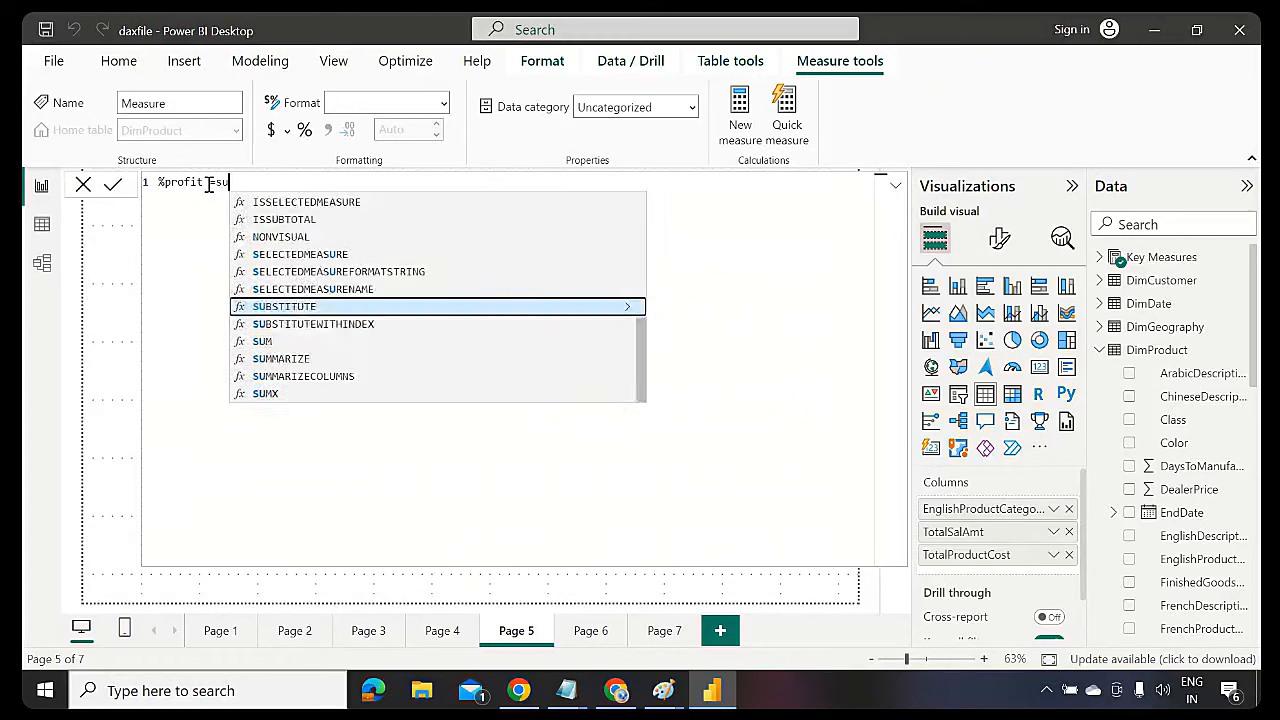
text(m(sales)
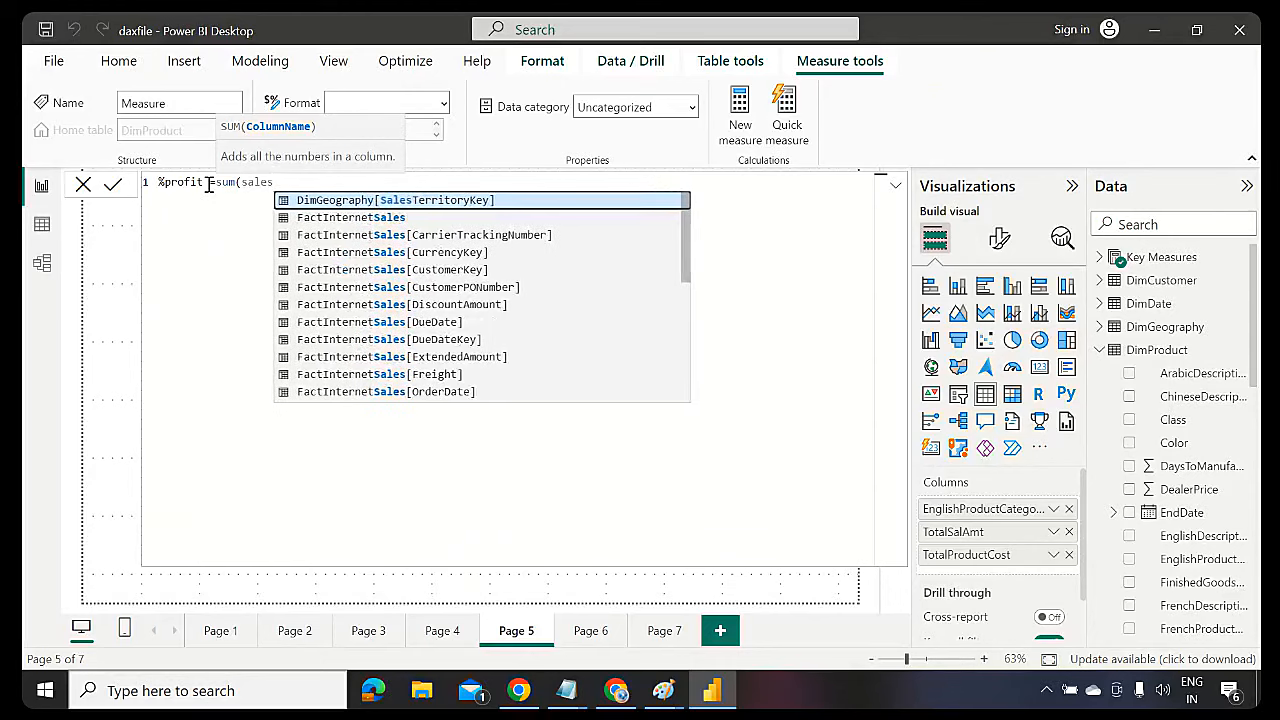
text(am)
key(Tab)
text())
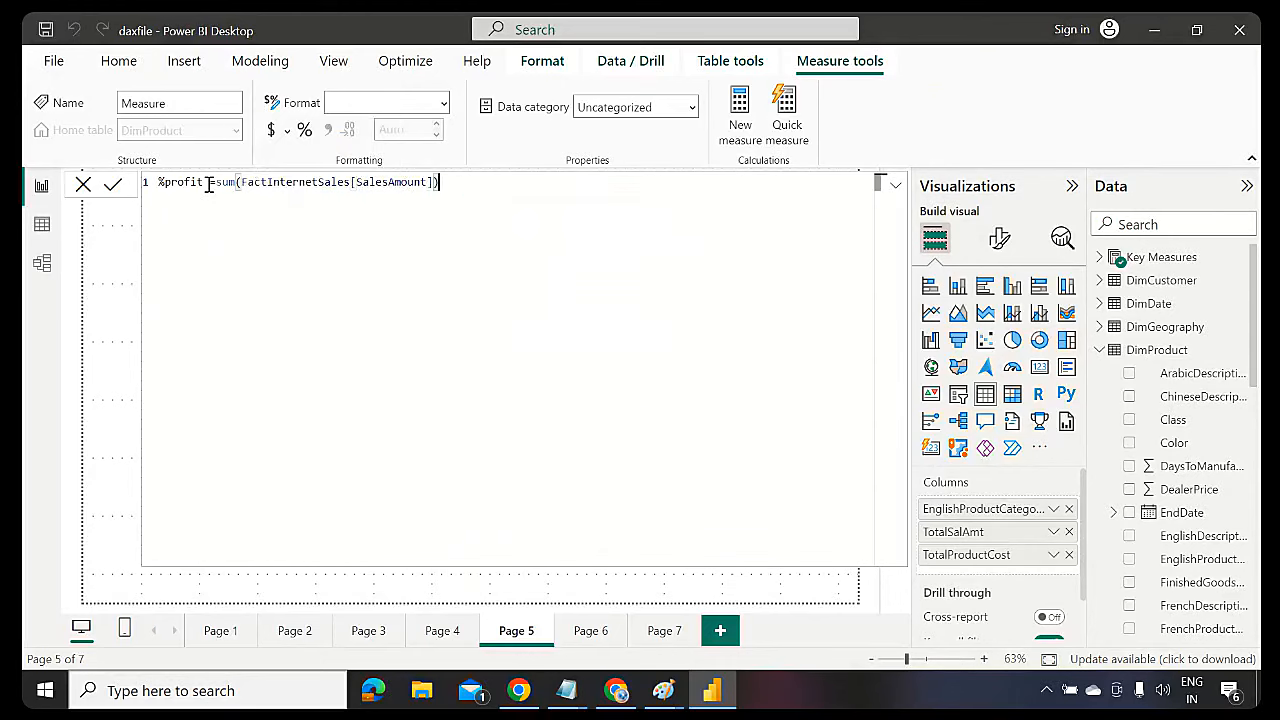
text(/sum()
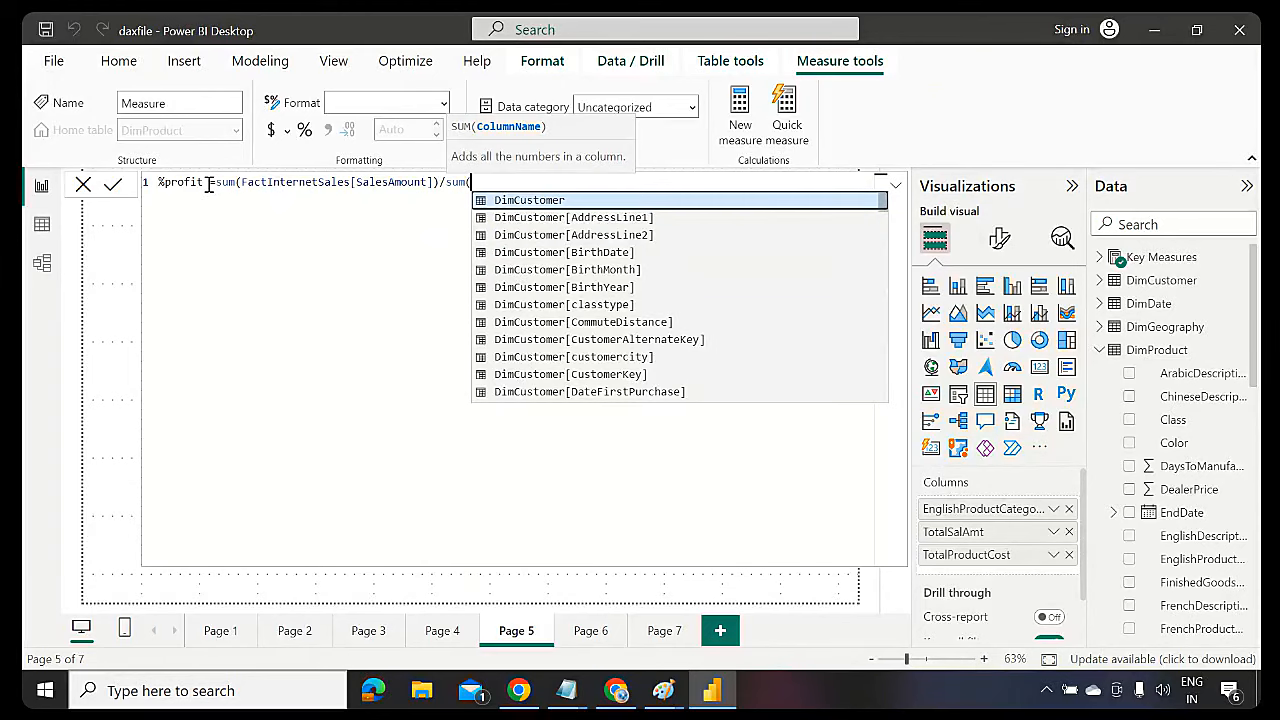
text(product)
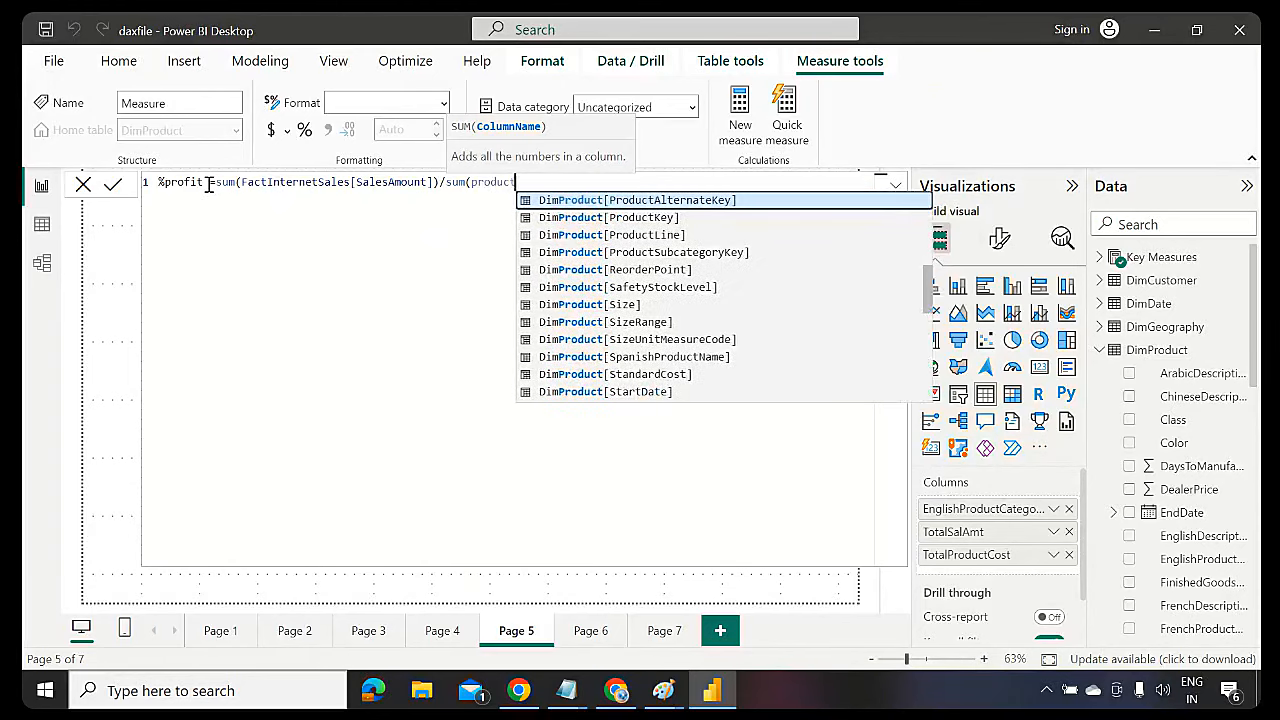
key(Down)
key(Down)
key(Down)
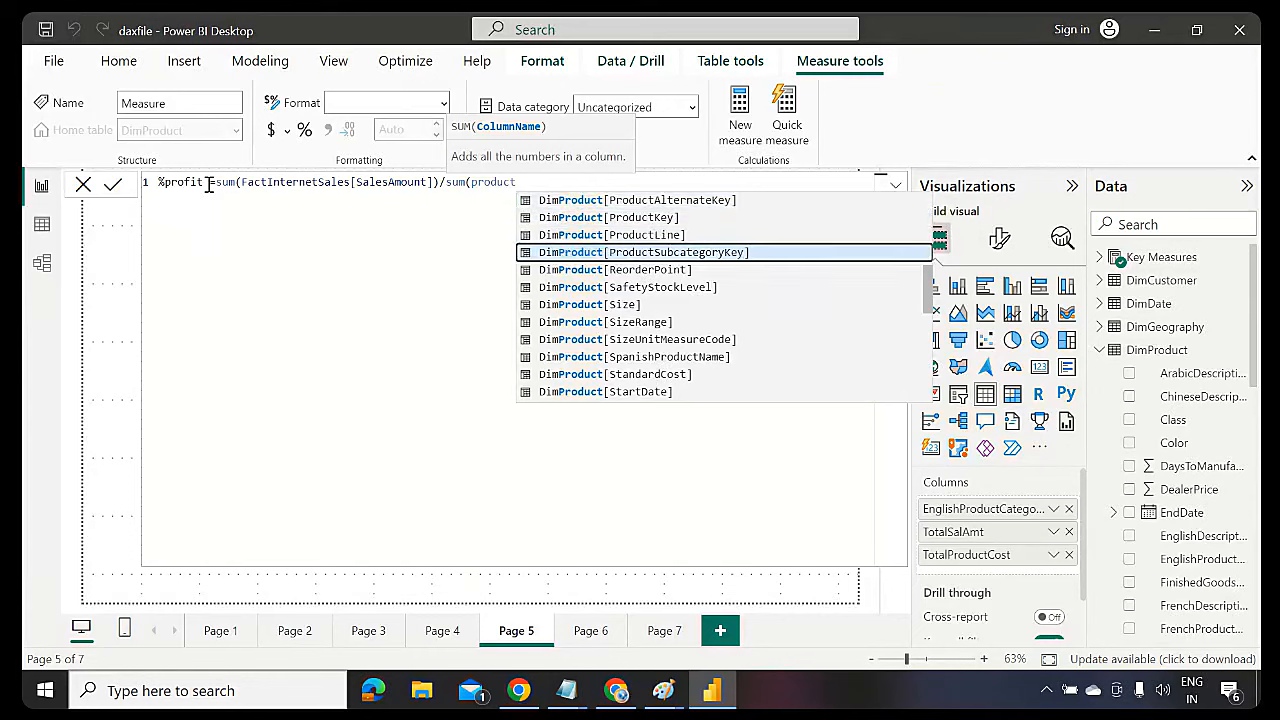
text(cost)
key(Tab)
text())
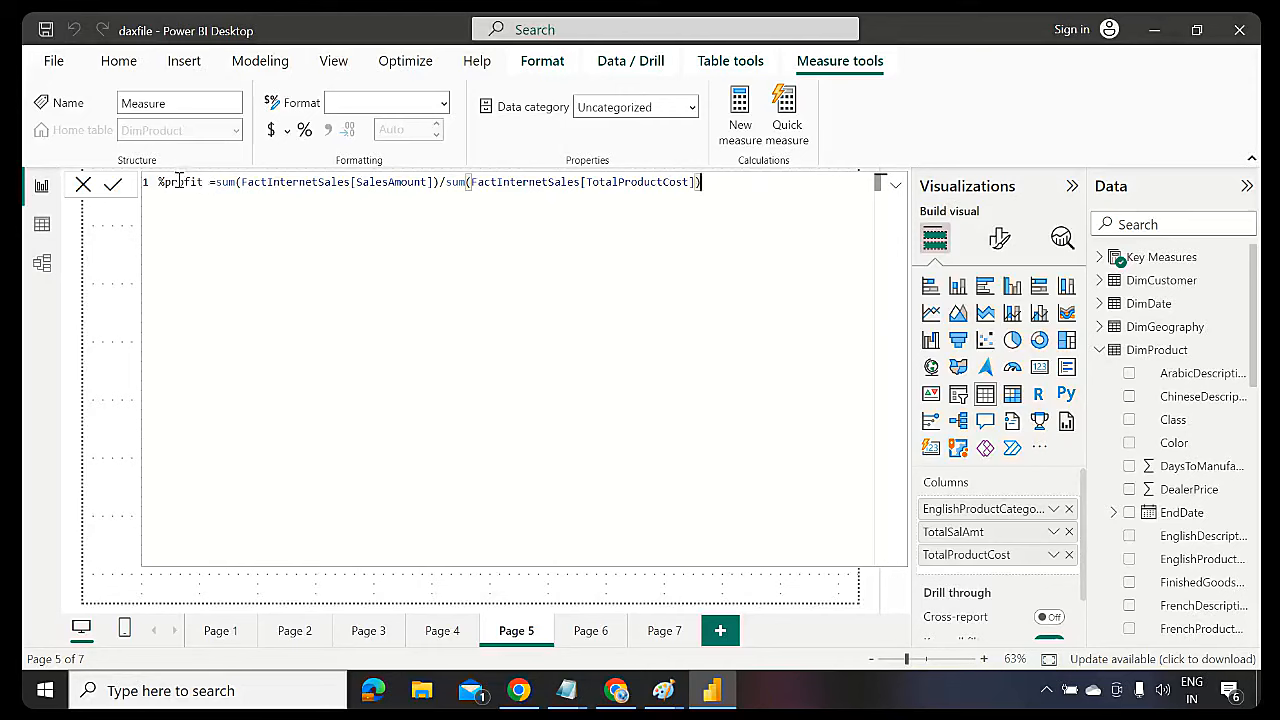
Capitalize the measure name to %Profit and review each part of the formula
double_click(178, 180)
click(166, 181)
key(Delete)
text(P)
double_click(226, 181)
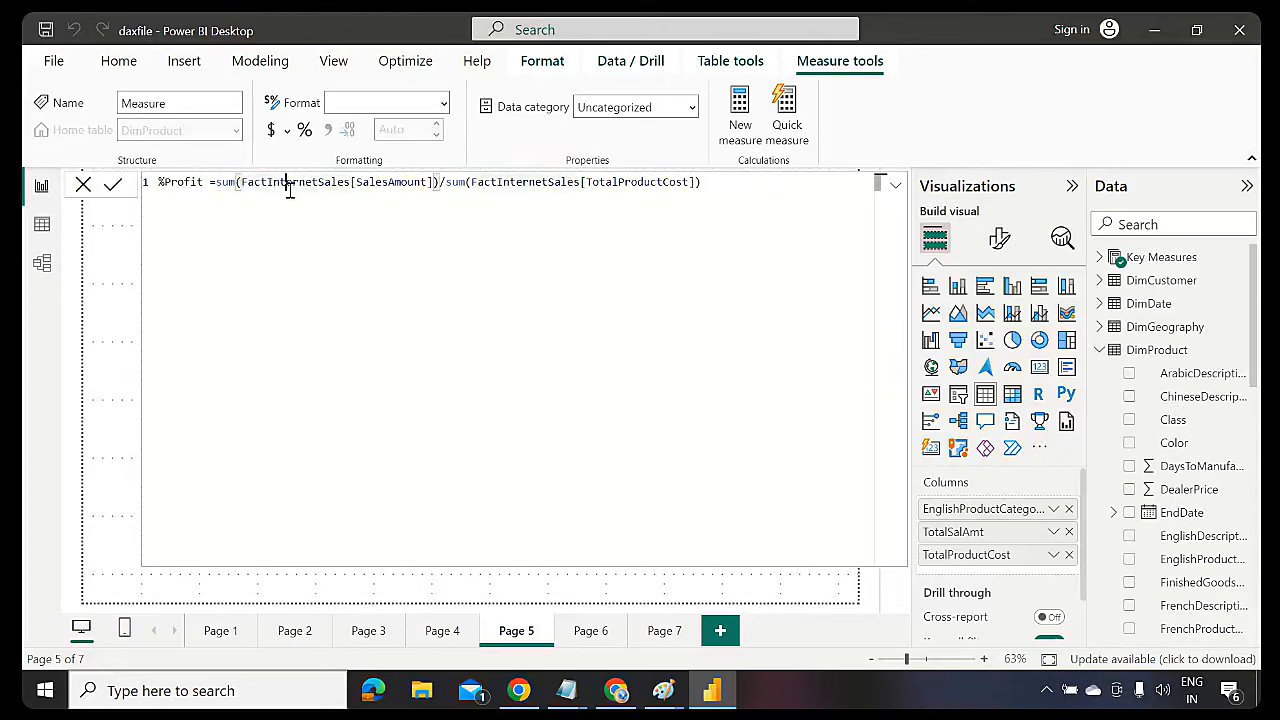
double_click(318, 182)
double_click(397, 183)
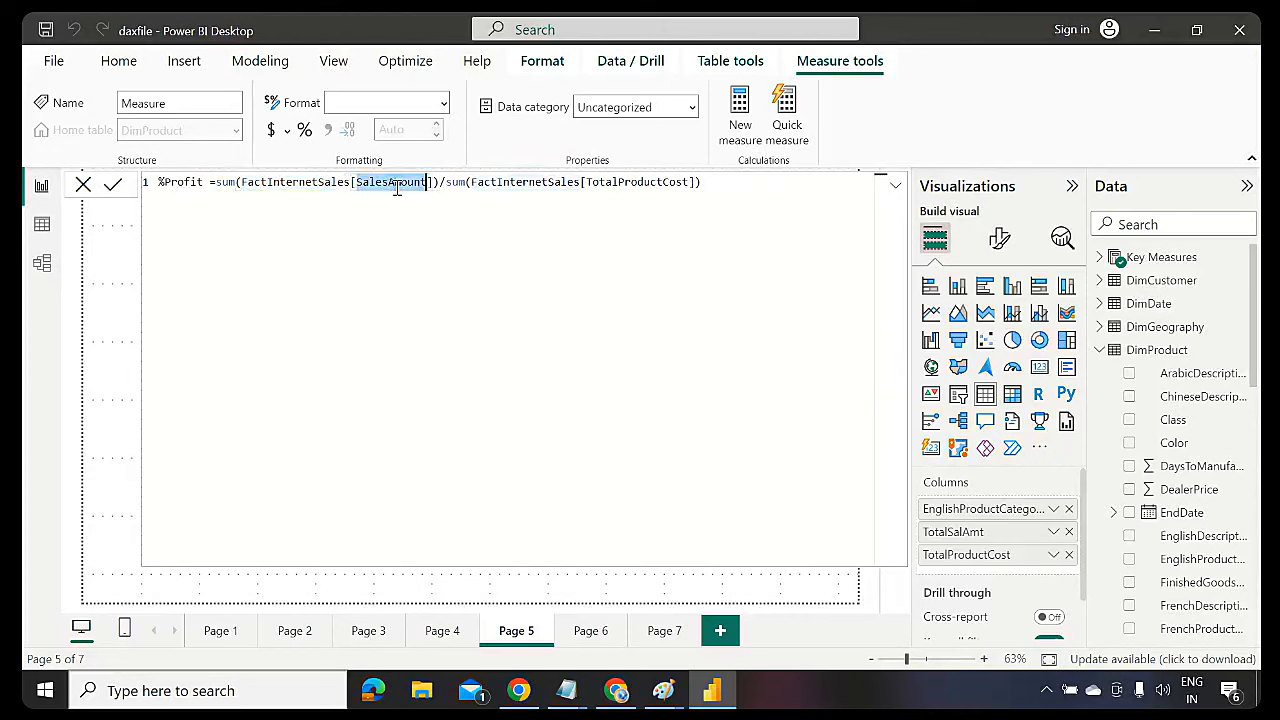
double_click(455, 182)
double_click(508, 182)
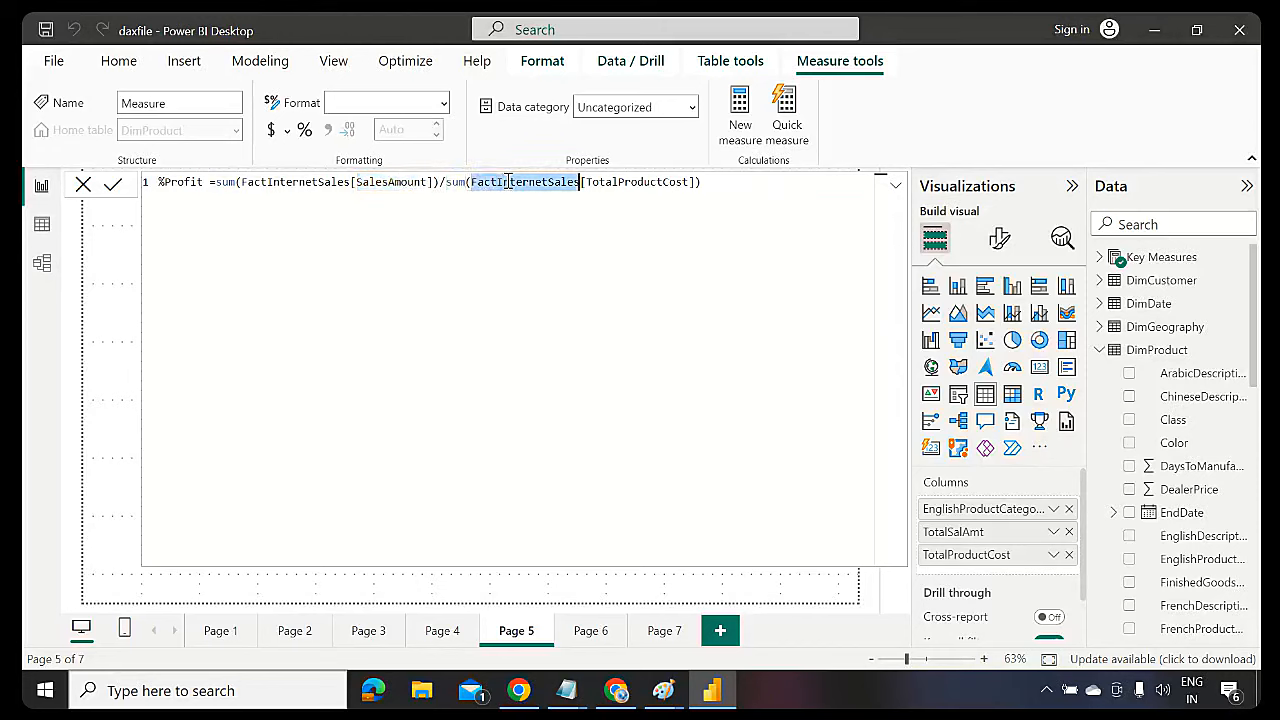
double_click(628, 183)
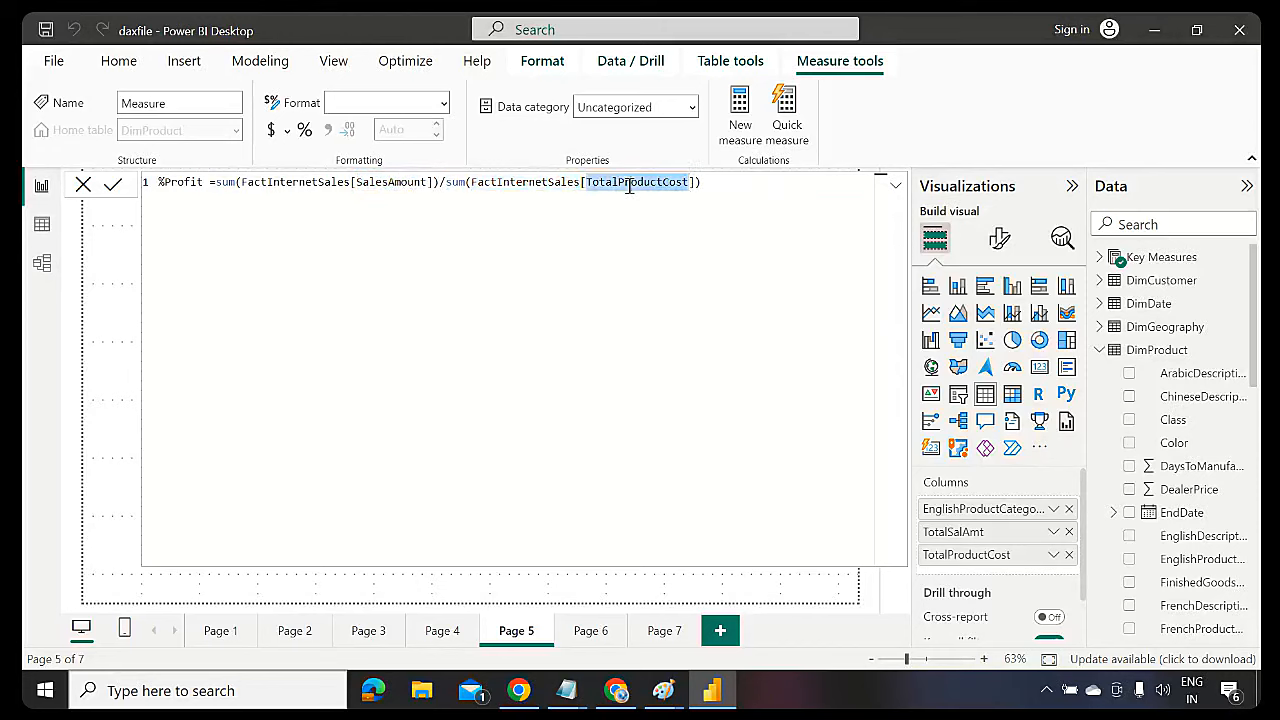
click(718, 182)
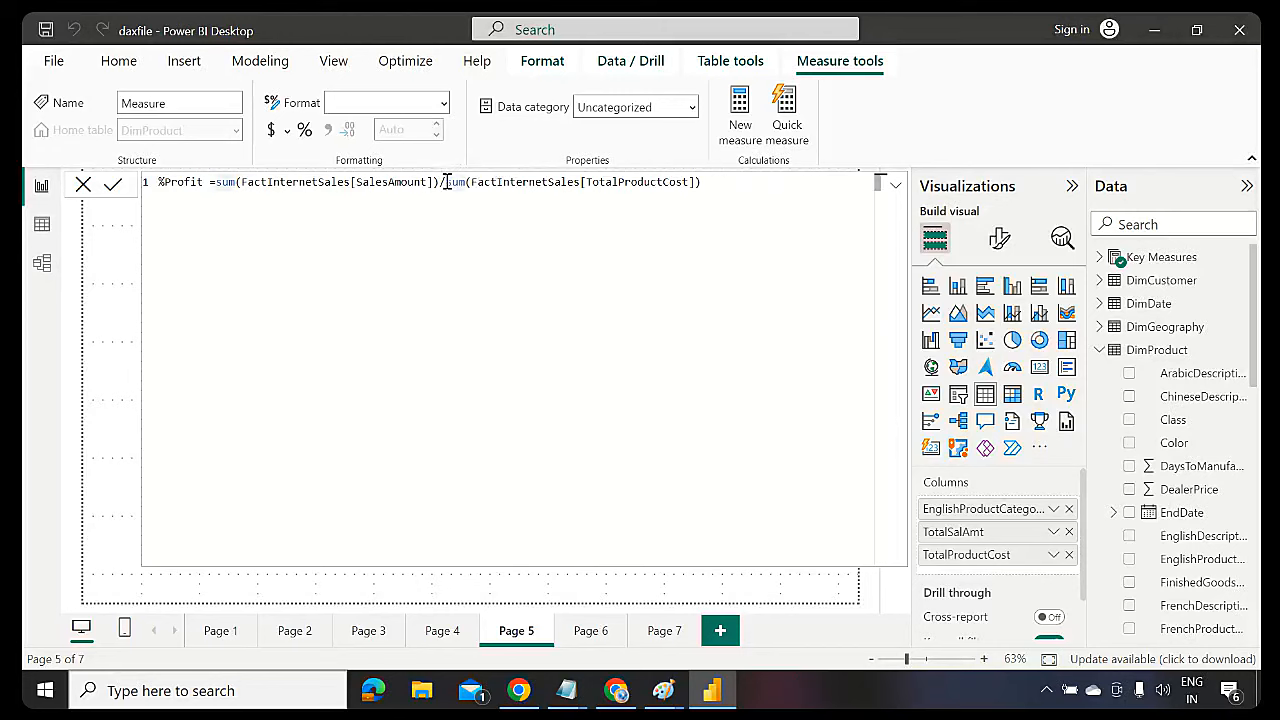
Change the division to a subtraction and append /sum(FactInternetSales[SalesAmount]) as the divisor
key(BackSpace)
text(-)
double_click(392, 182)
double_click(633, 182)
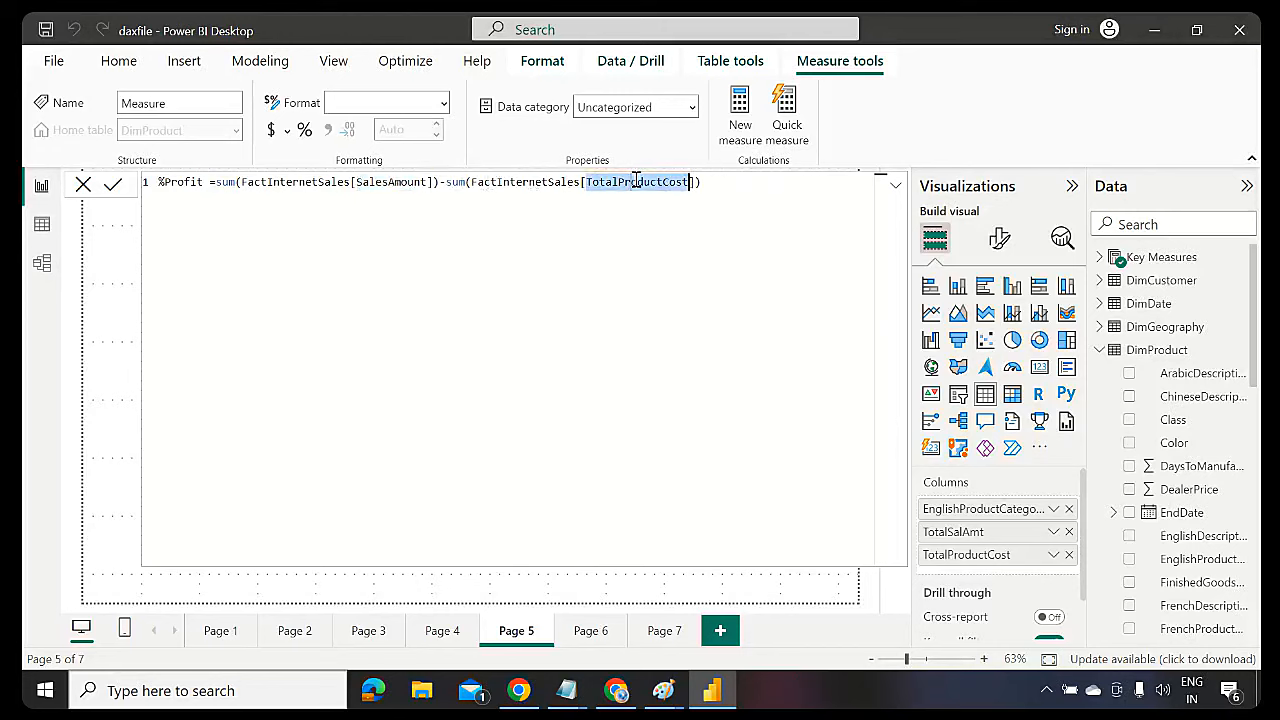
click(717, 183)
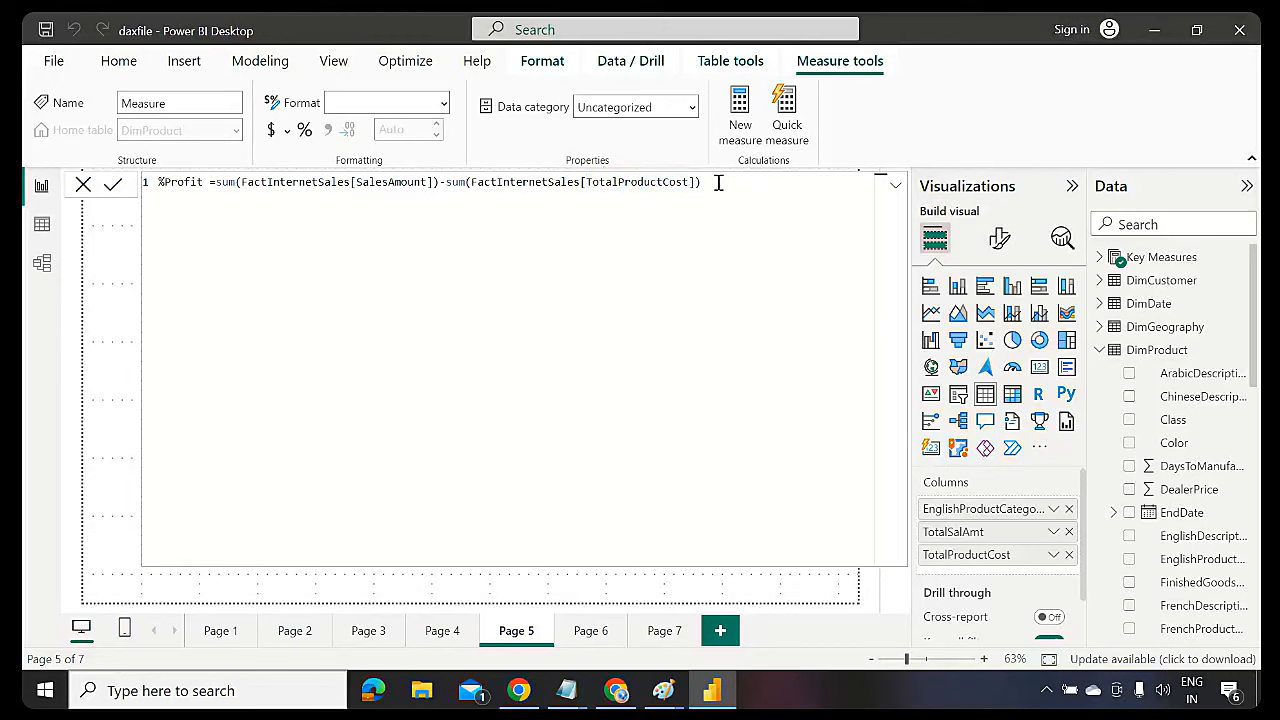
text(/sum(s)
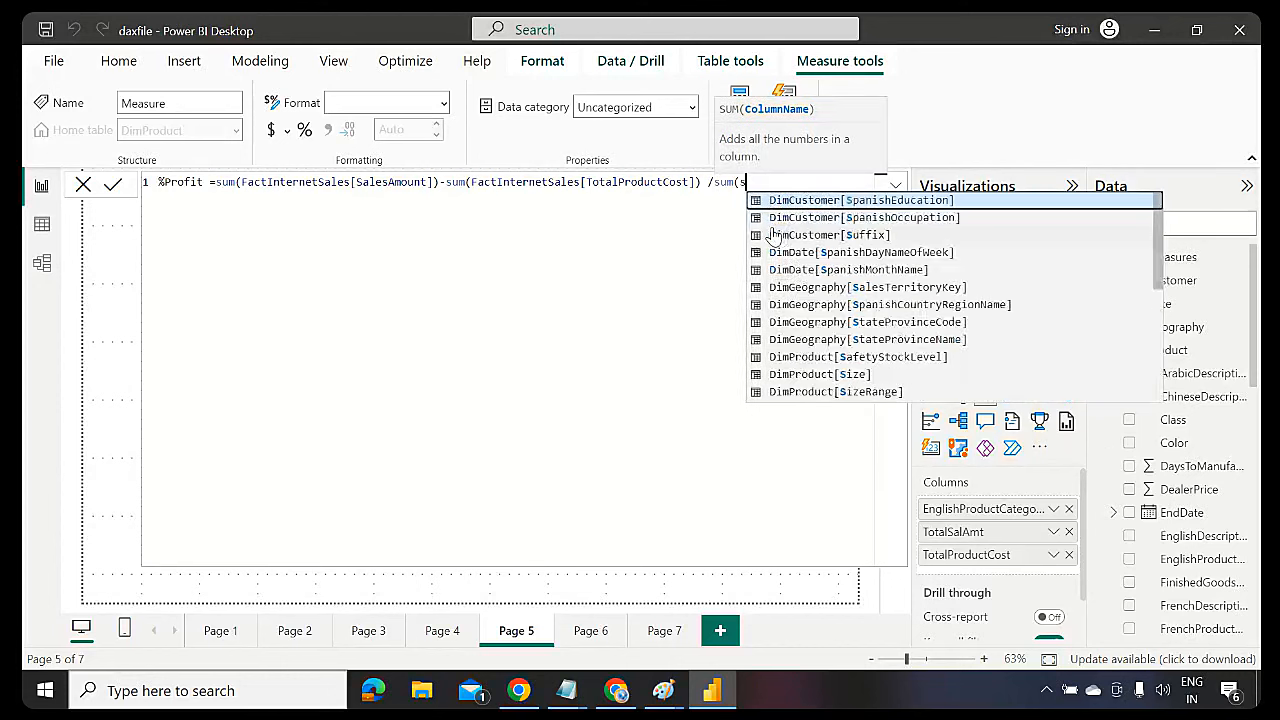
text(alesamount)
key(Tab)
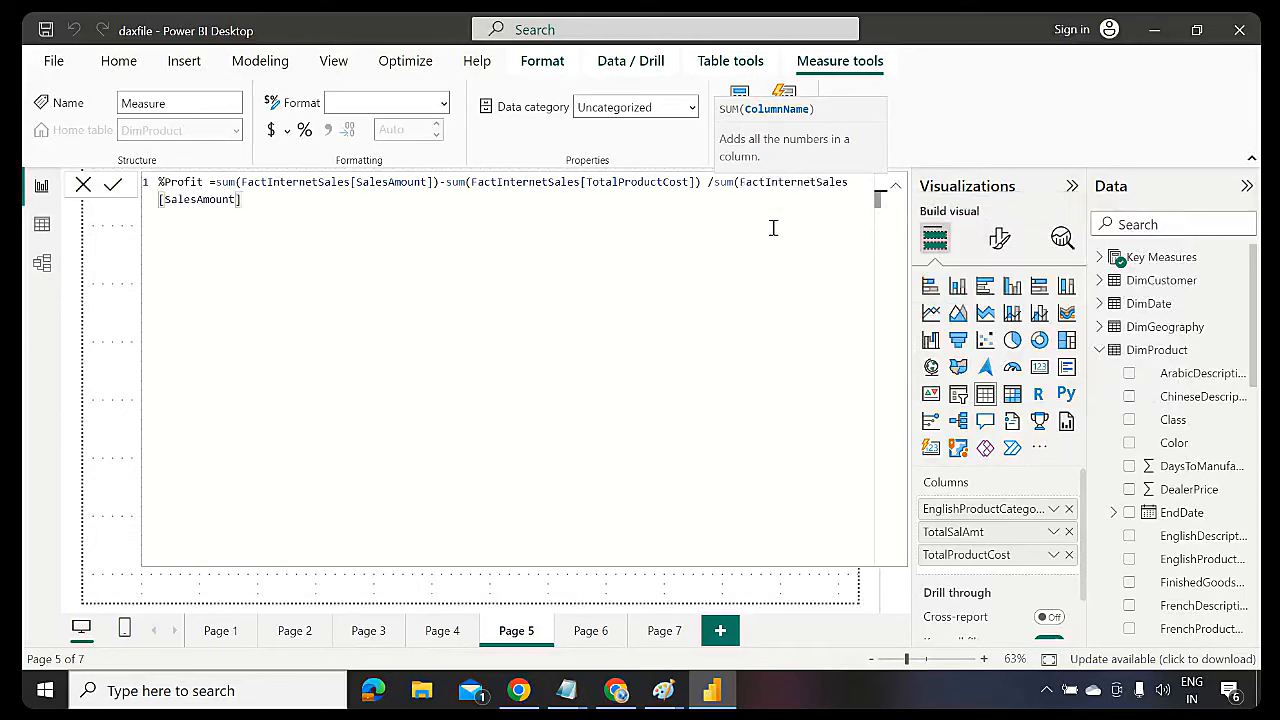
text())
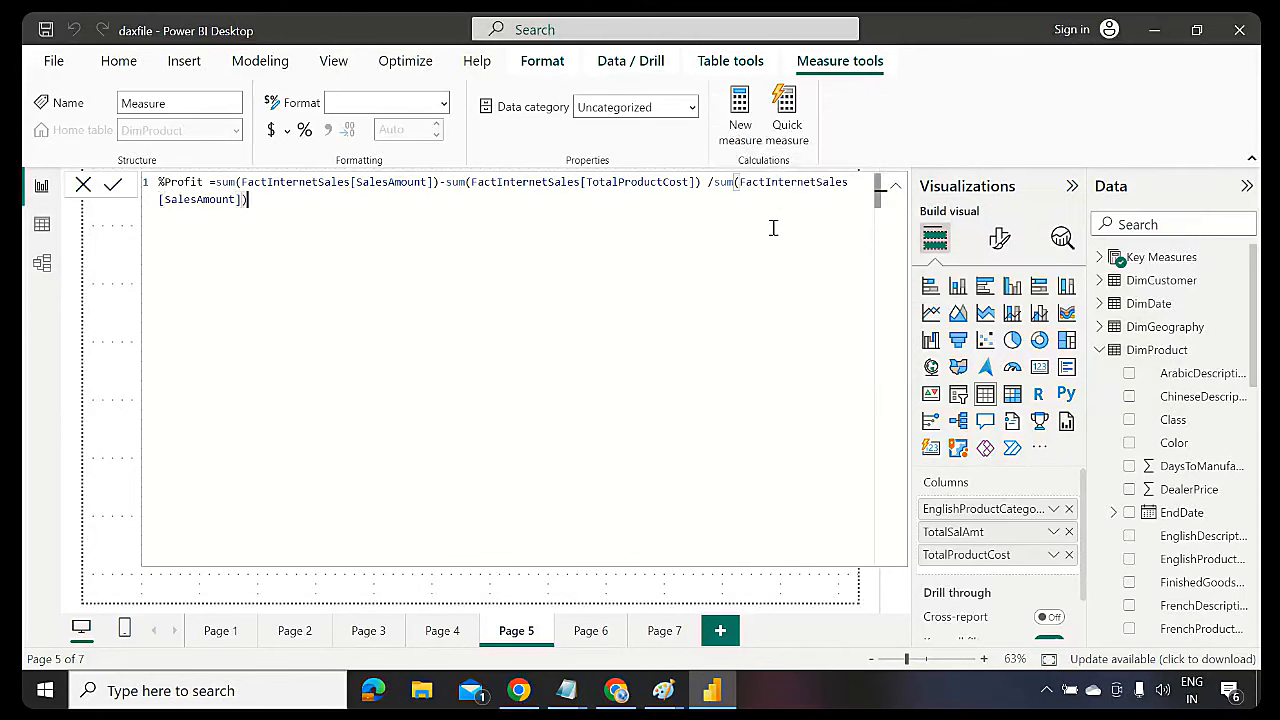
Move the divisor to an indented second line starting with the / sign
click(716, 182)
key(shift+Return)
key(Tab)
key(Tab)
key(Tab)
key(Tab)
key(Tab)
key(Tab)
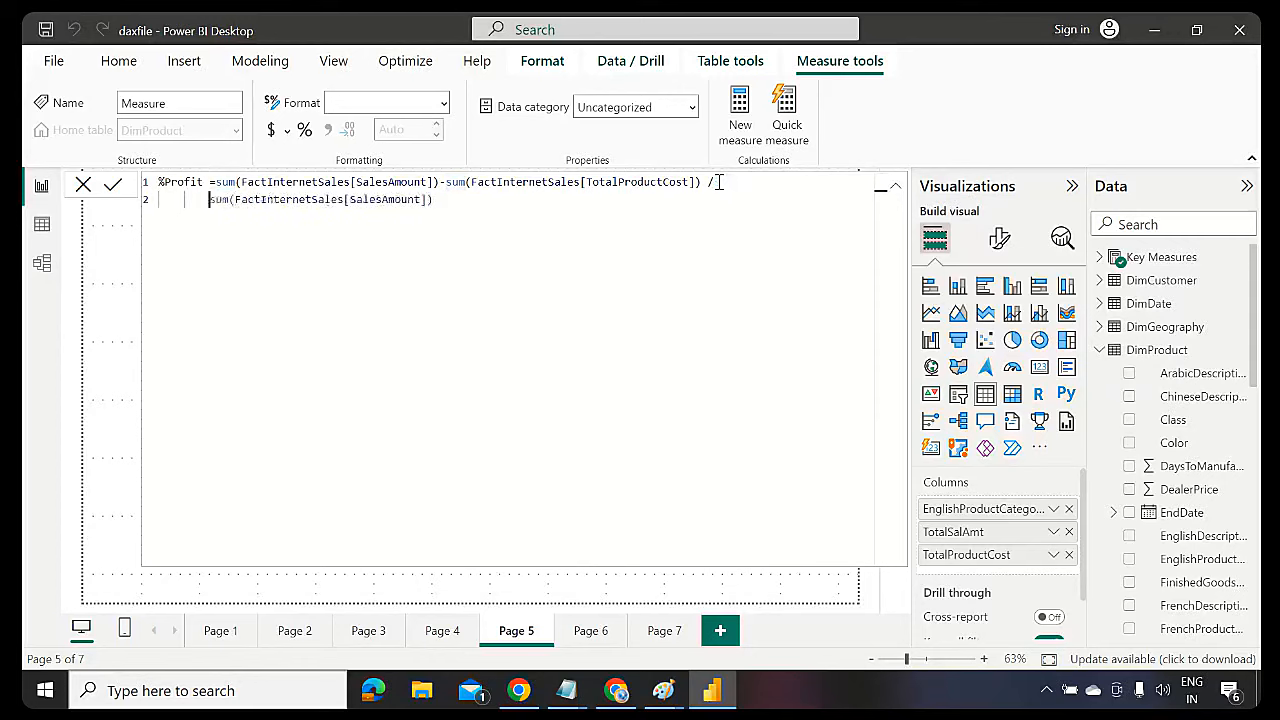
key(Tab)
key(Tab)
key(Tab)
key(Tab)
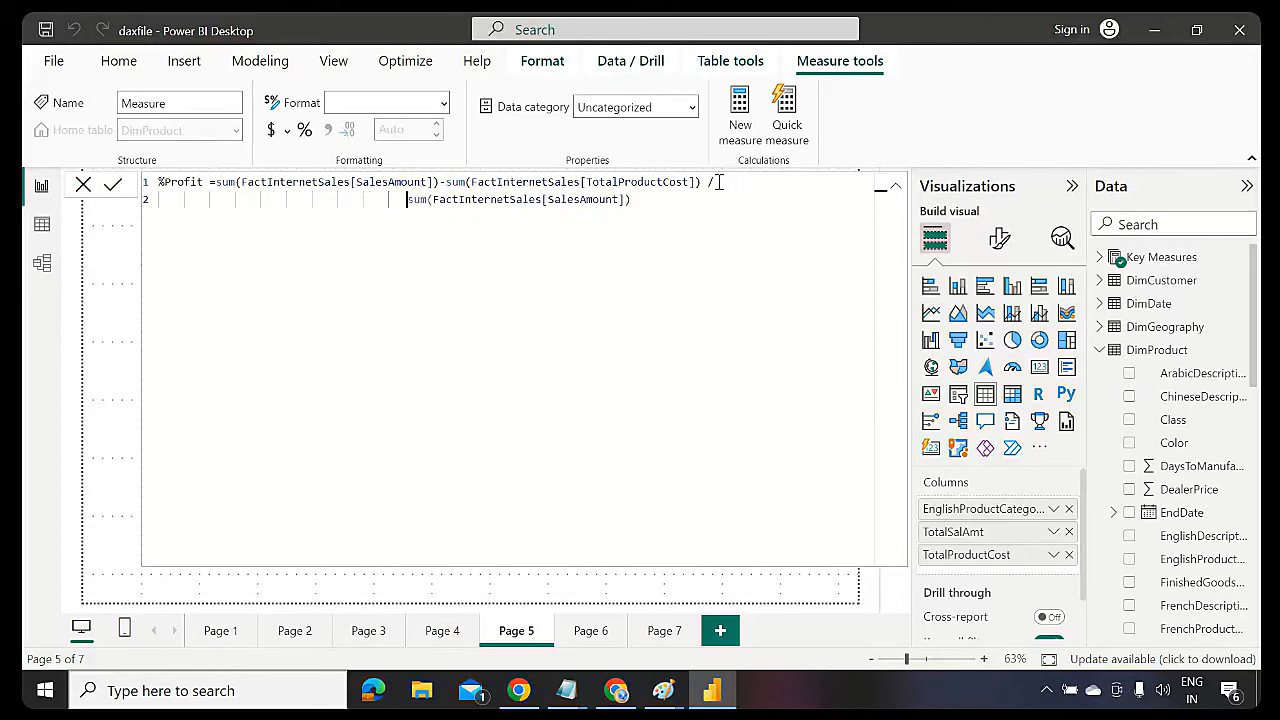
click(718, 182)
key(BackSpace)
click(401, 201)
text(/)
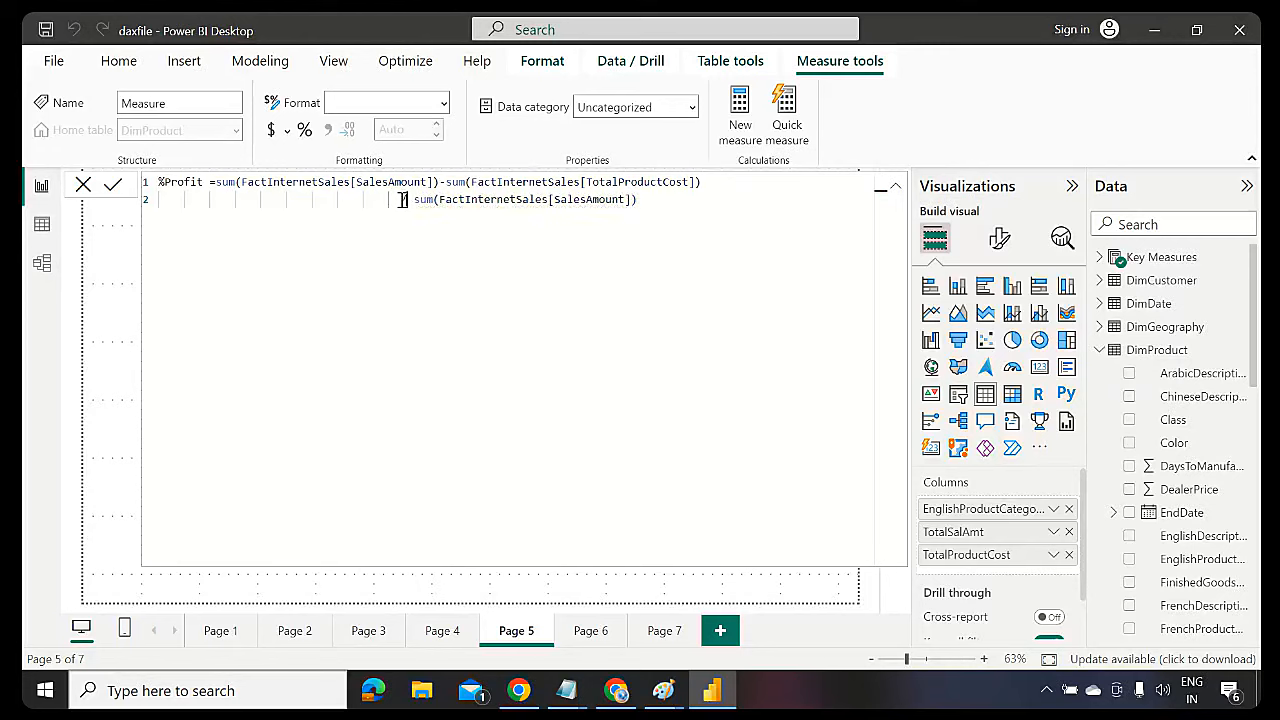
drag(214, 182, 714, 178)
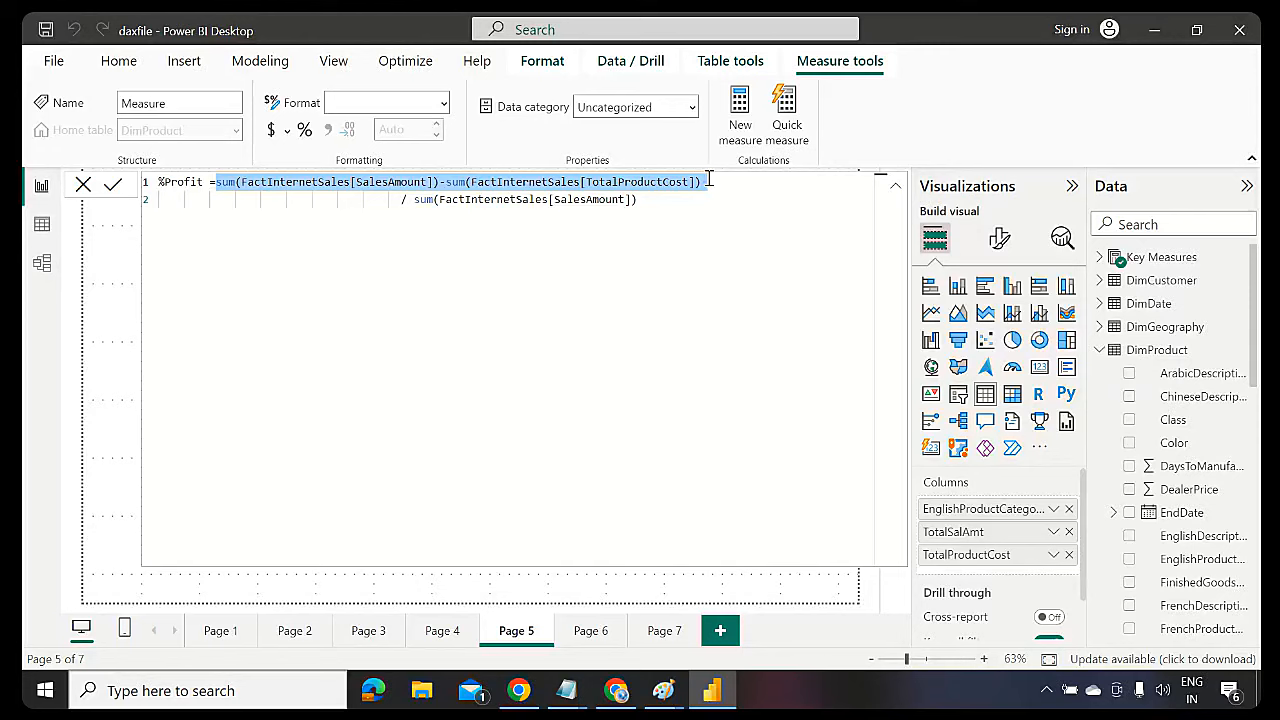
click(551, 266)
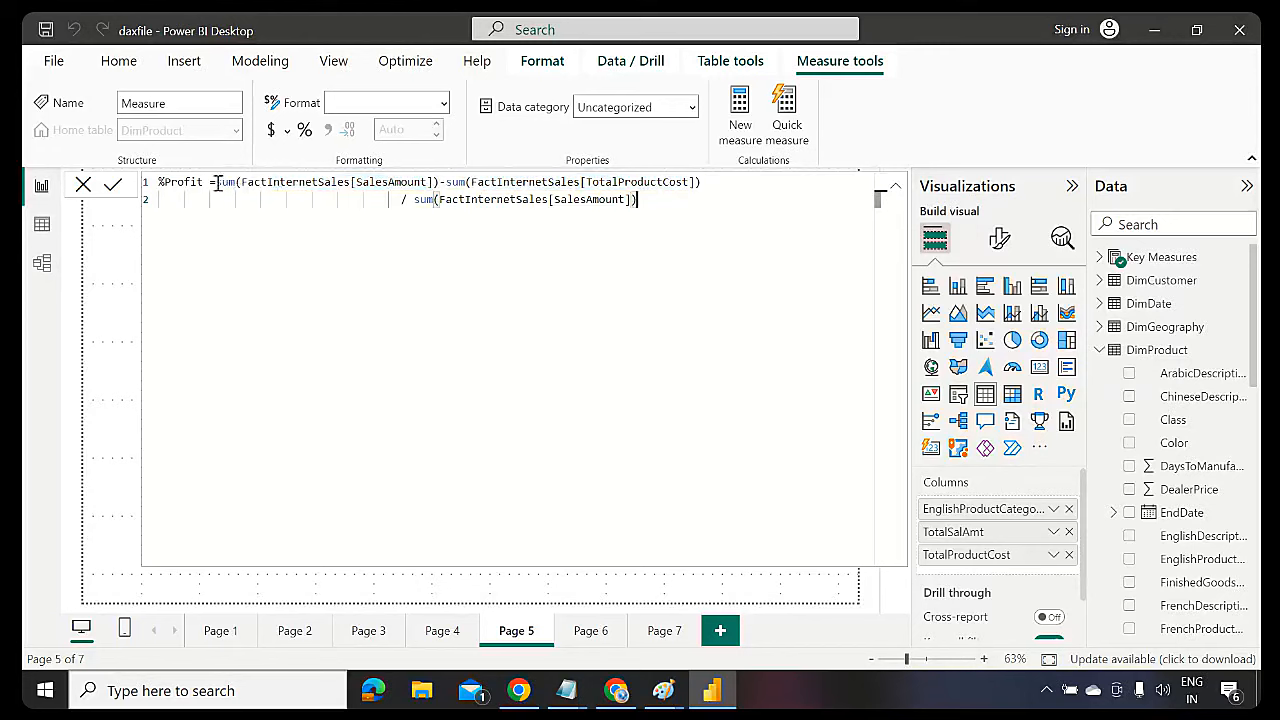
drag(217, 183, 440, 183)
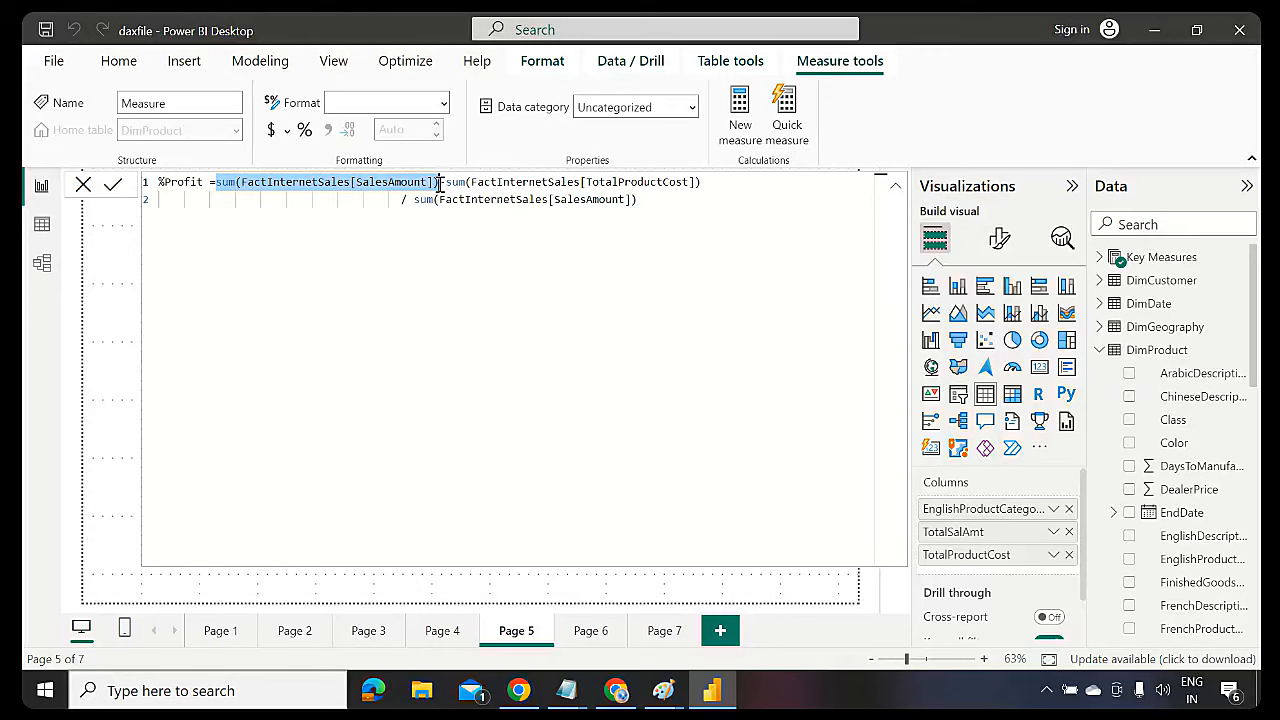
click(485, 241)
drag(440, 183, 214, 188)
click(645, 197)
shift+click(420, 205)
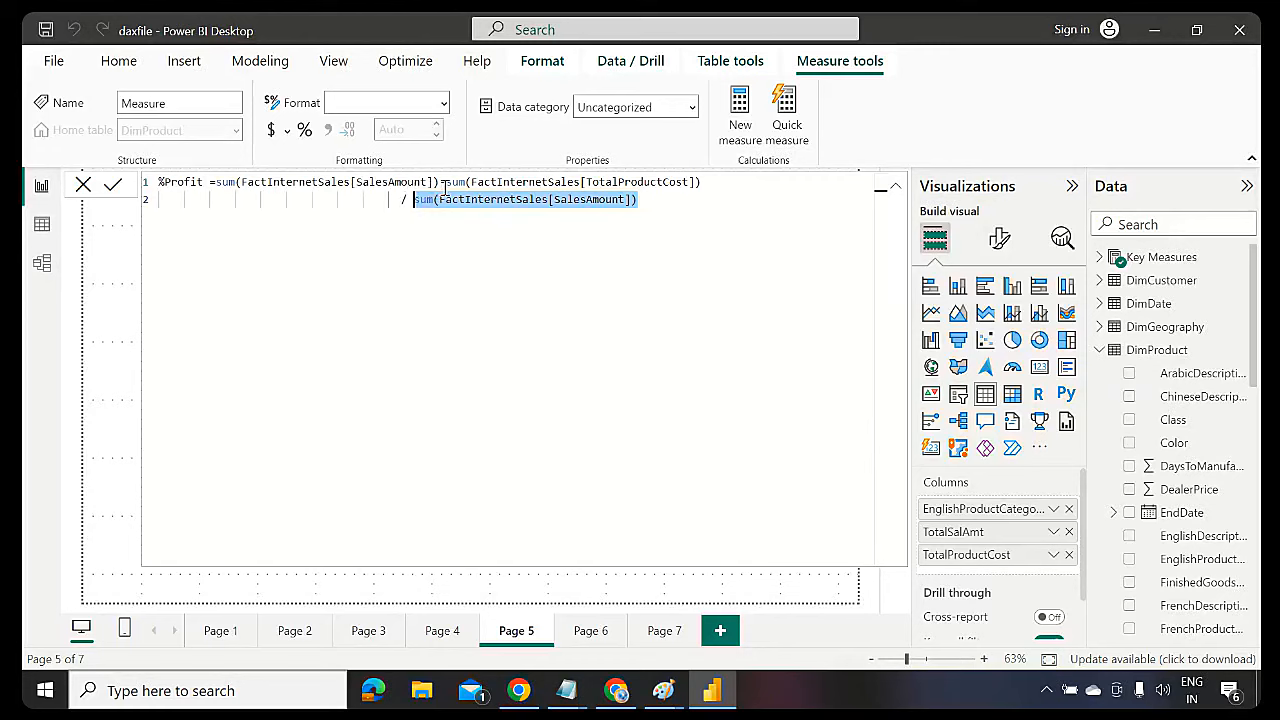
click(447, 182)
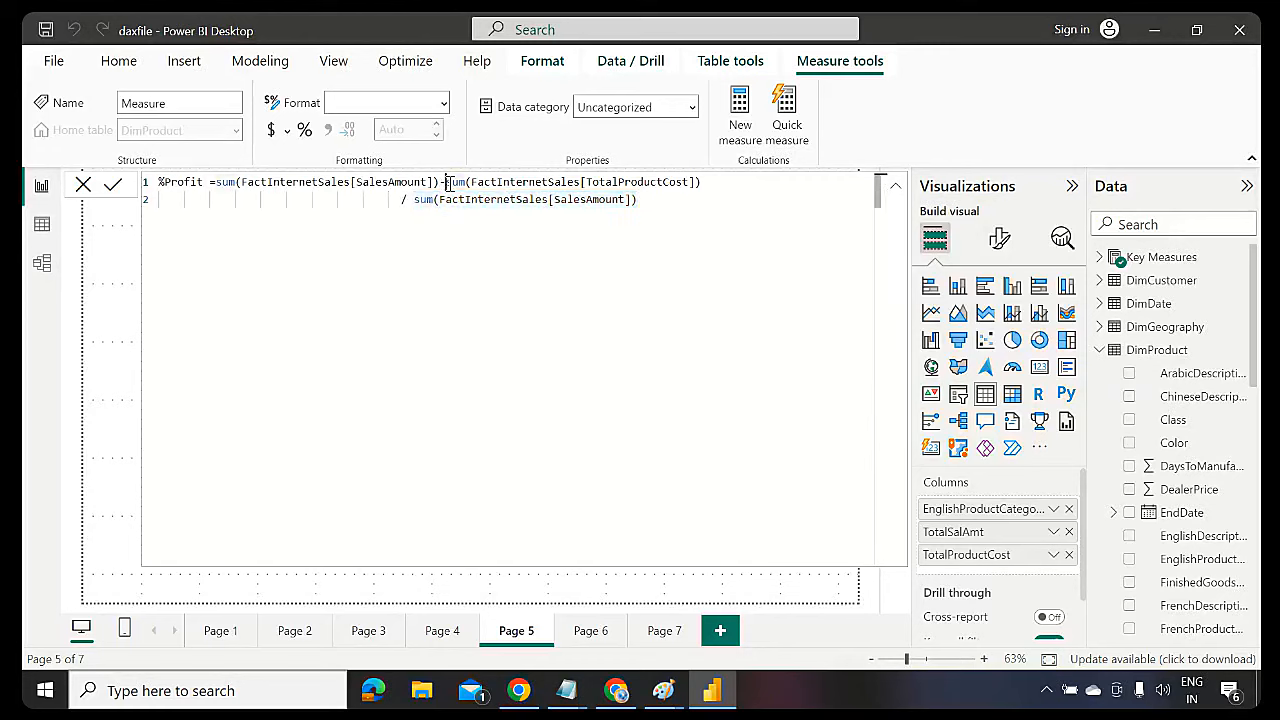
drag(668, 203, 216, 182)
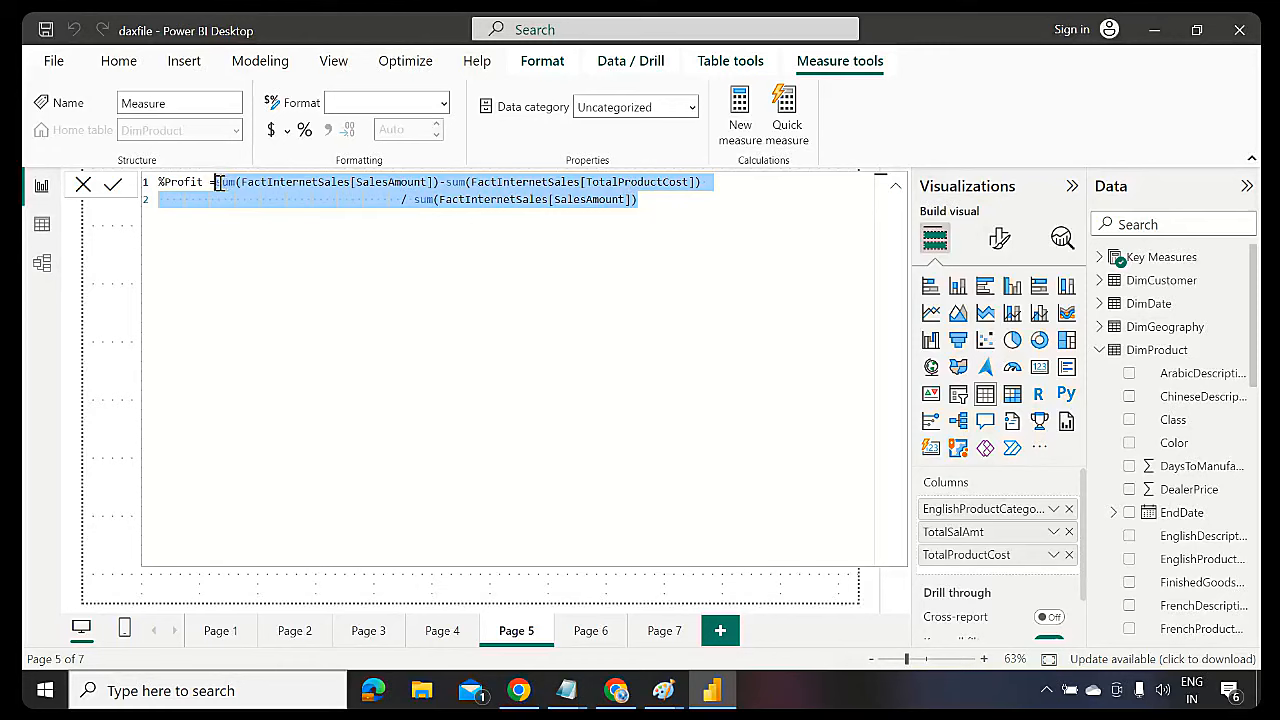
Clear the old body and declare var totalsales = sum(FactInternetSales[SalesAmount])
key(BackSpace)
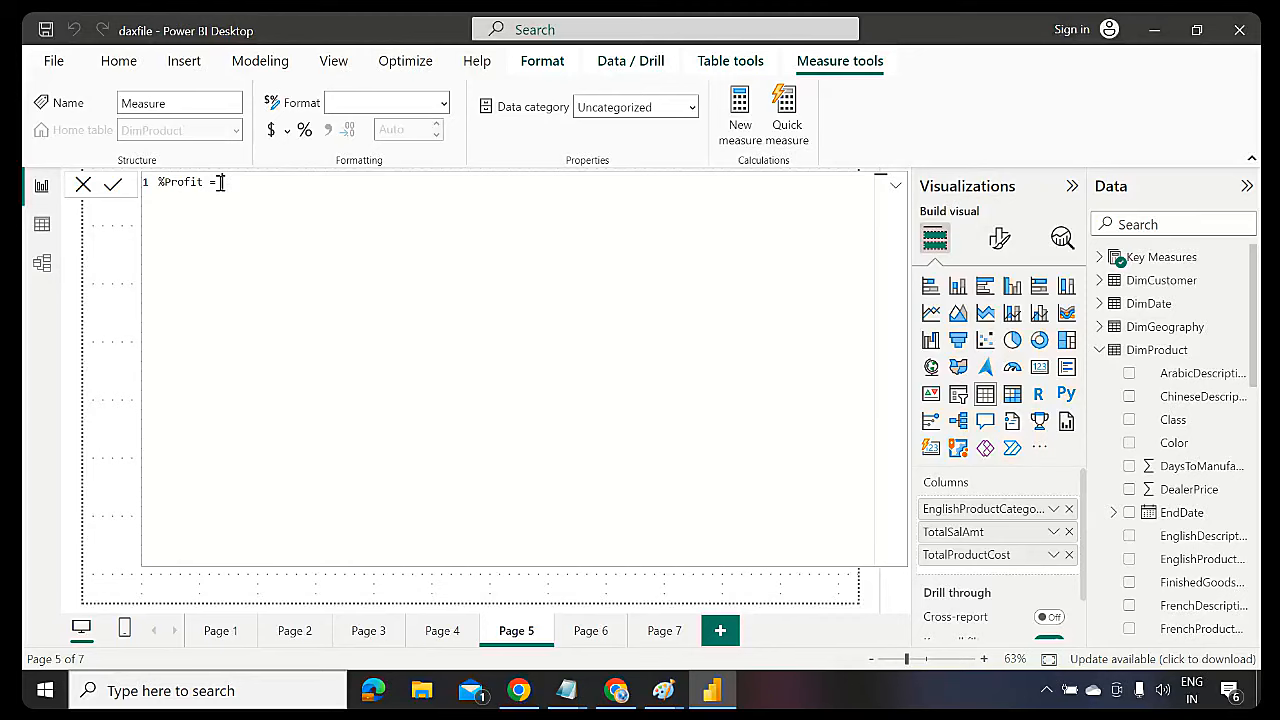
text(var totalsales =sum)
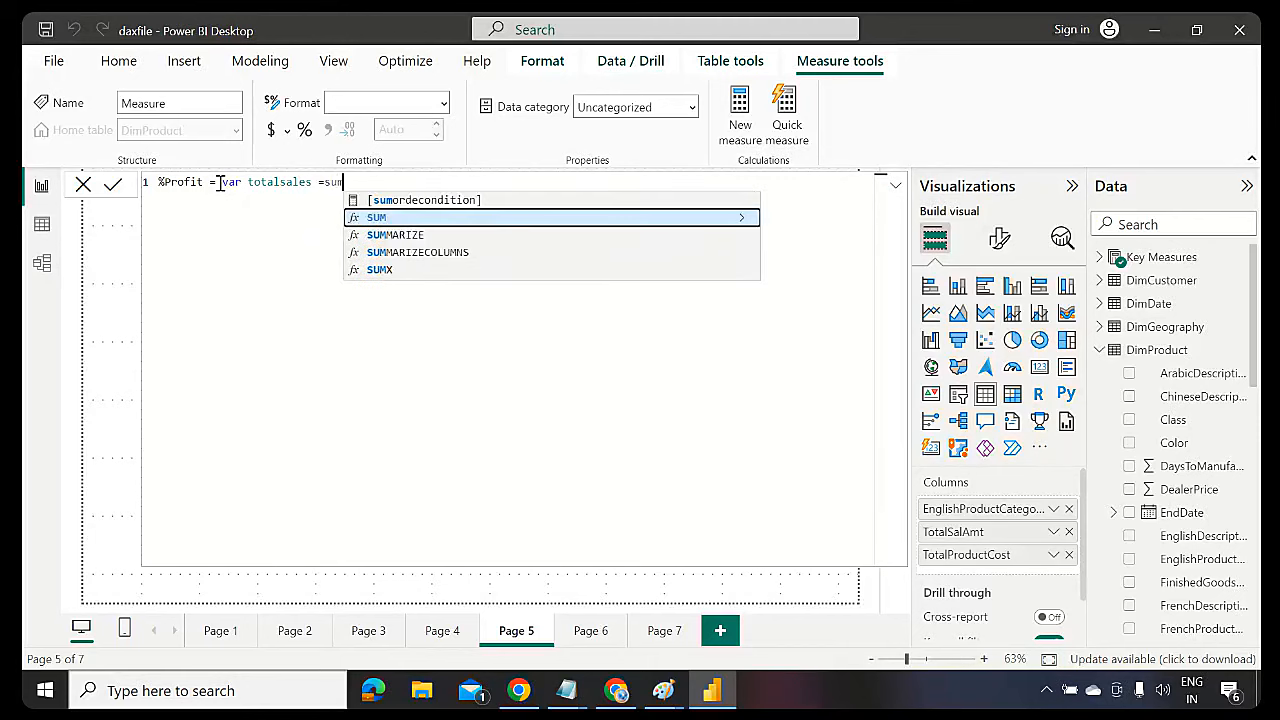
text((s)
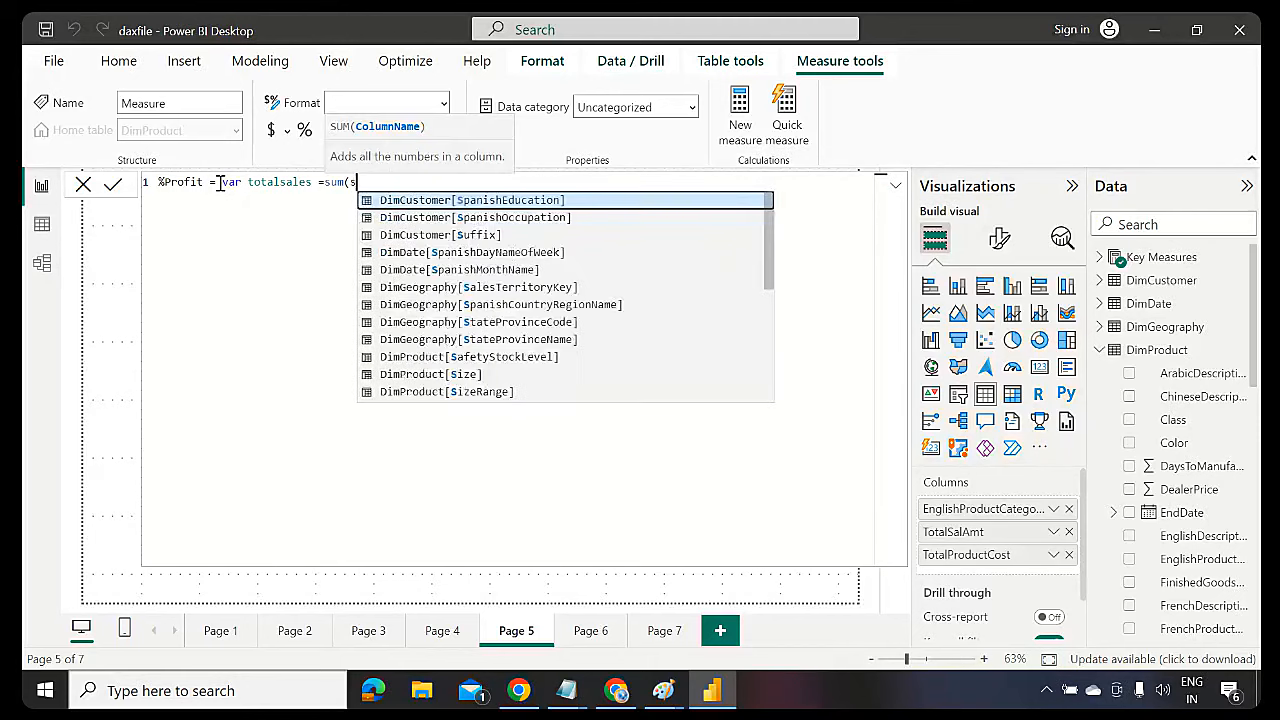
text(alesamount)
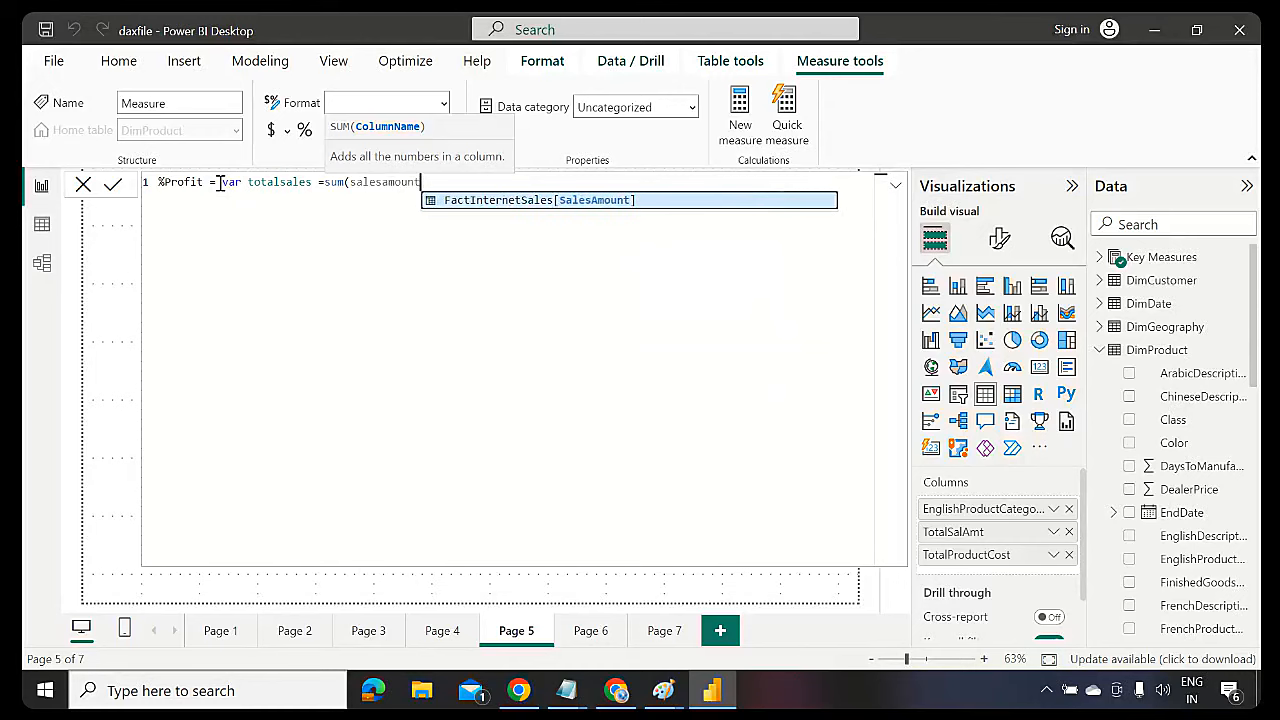
key(Tab)
text())
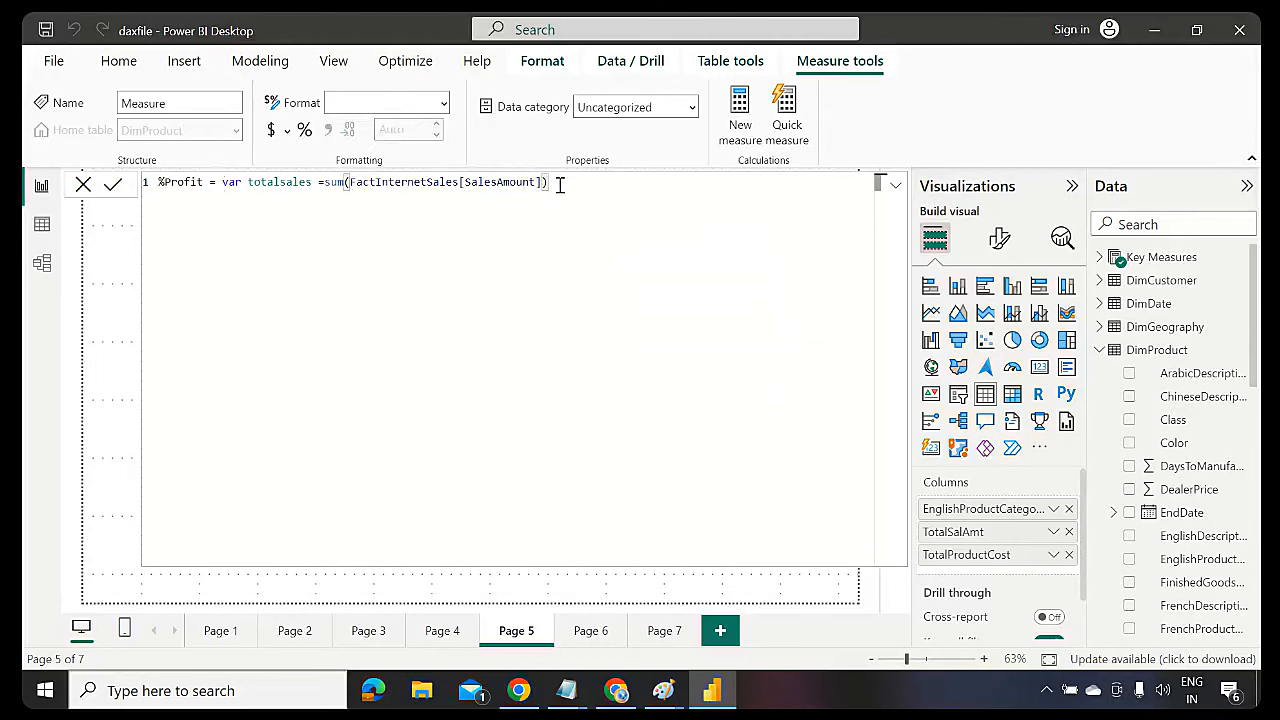
On an indented second line, declare var totalcost = sum(FactInternetSales[TotalProductCost])
key(shift+Return)
key(Tab)
key(Tab)
key(Tab)
text(var totalcost )
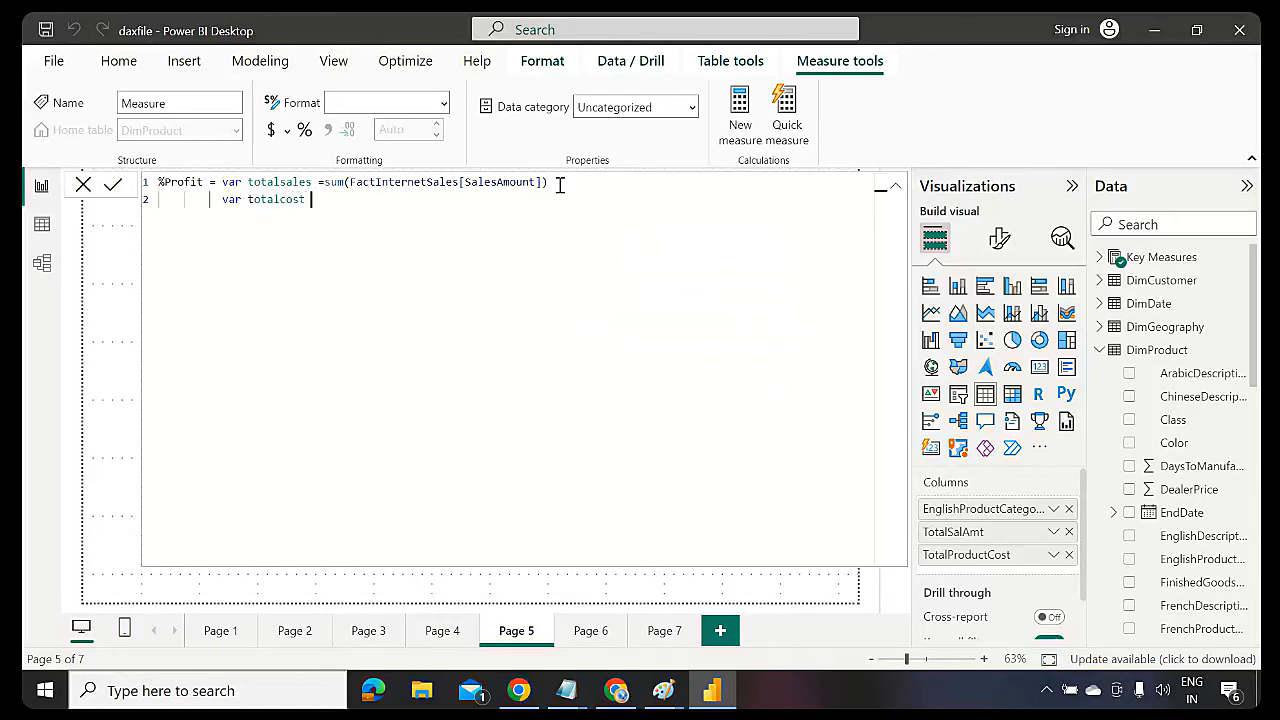
text( =sum)
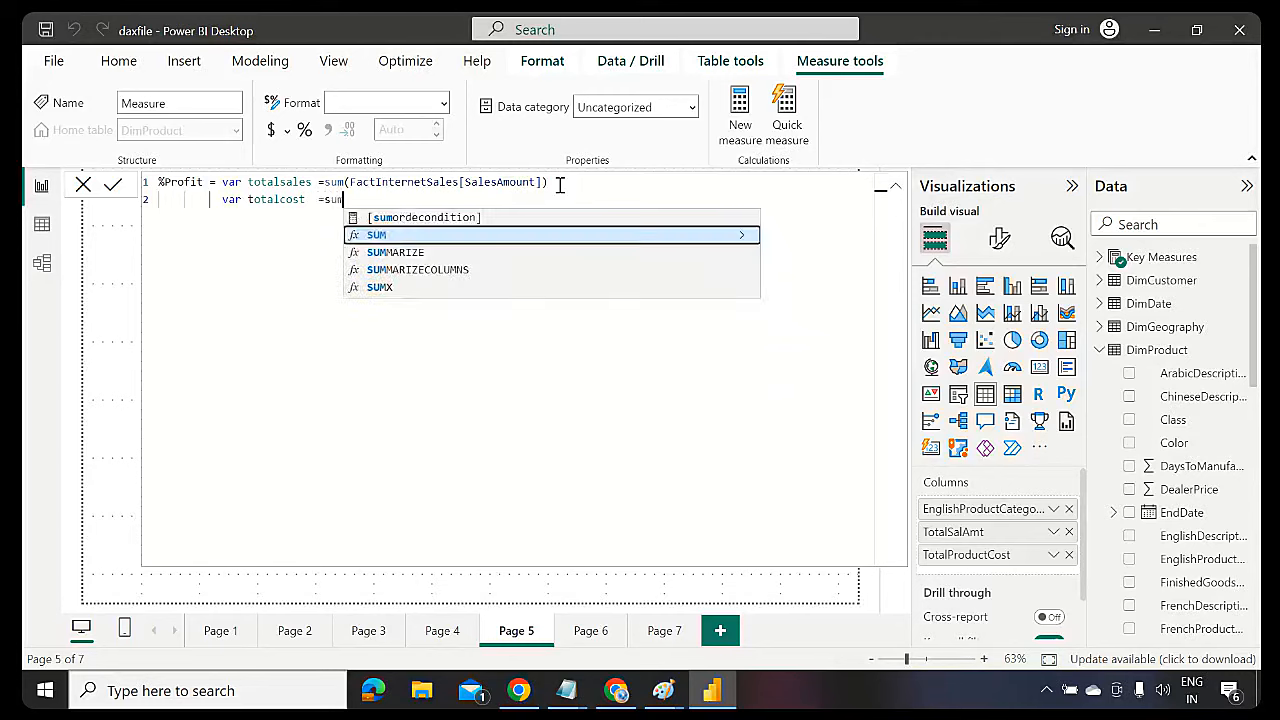
text((product)
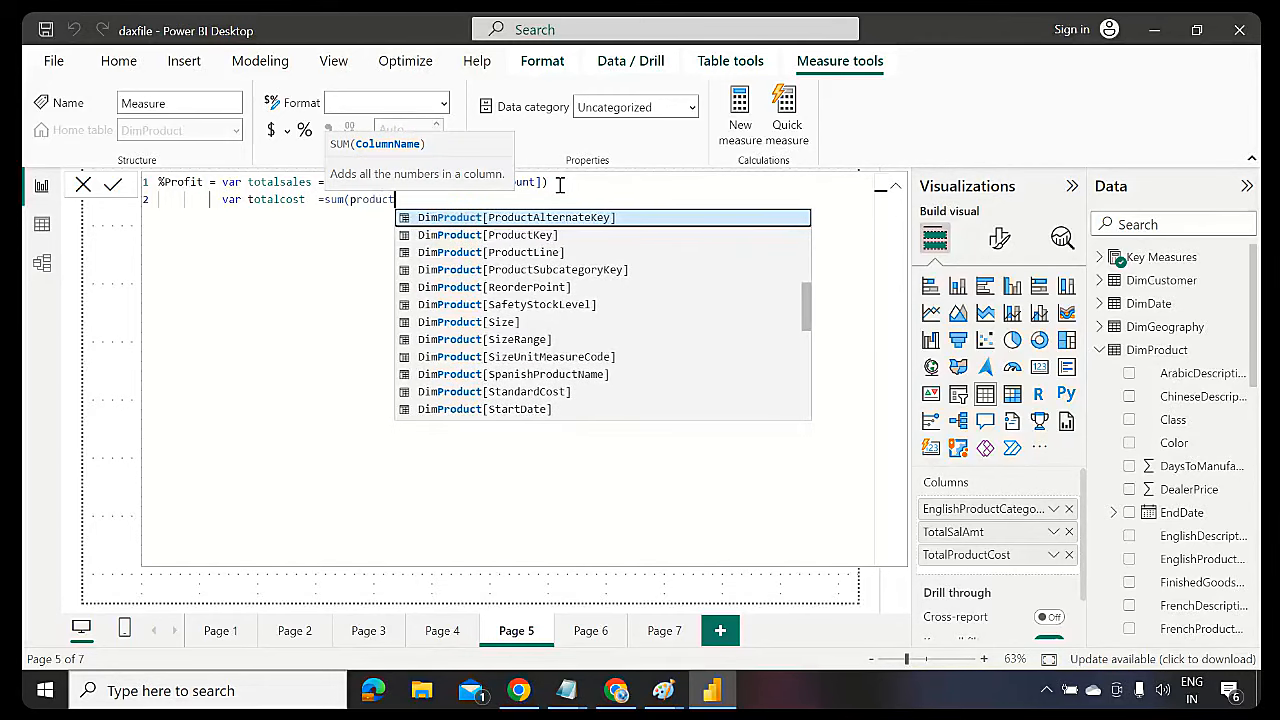
text(cost)
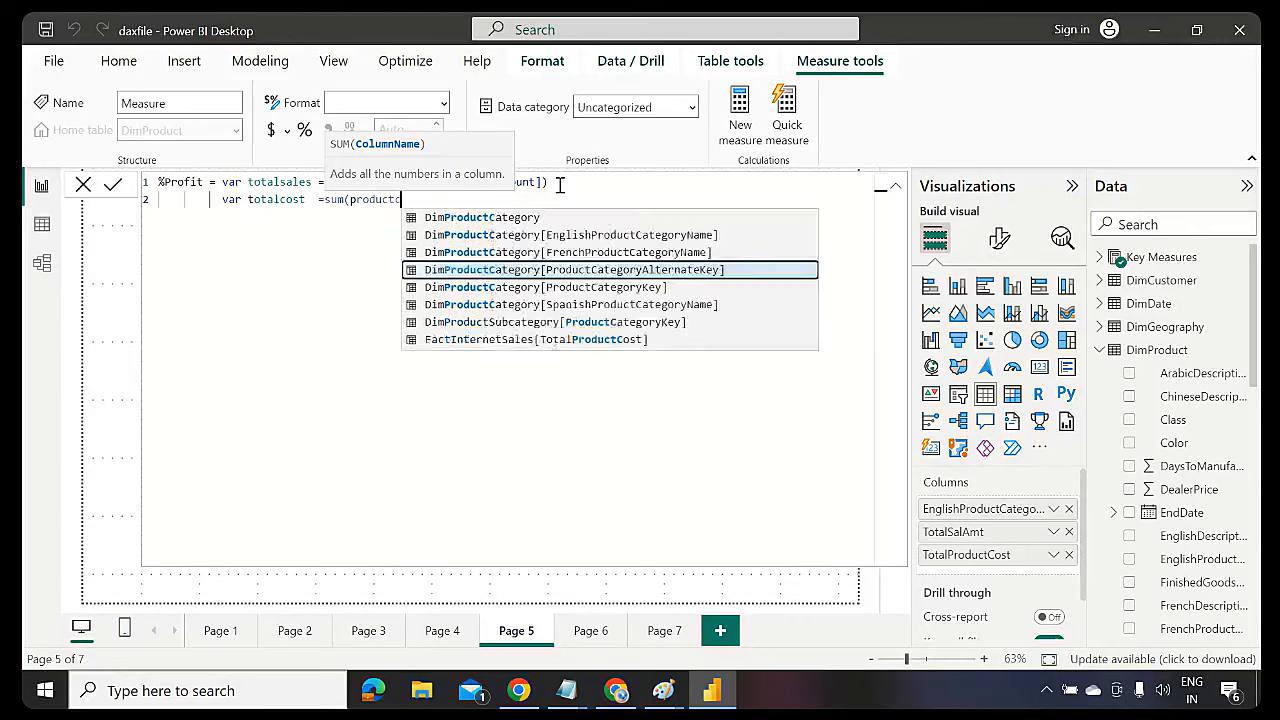
key(Tab)
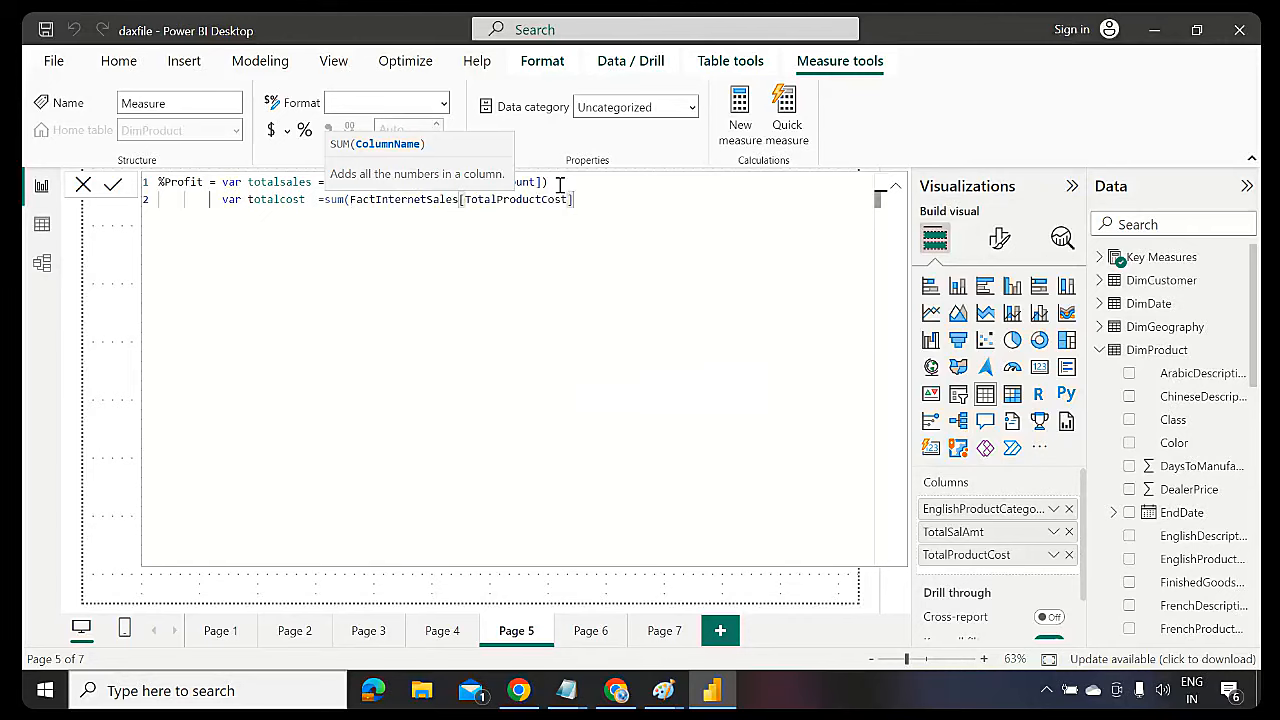
text())
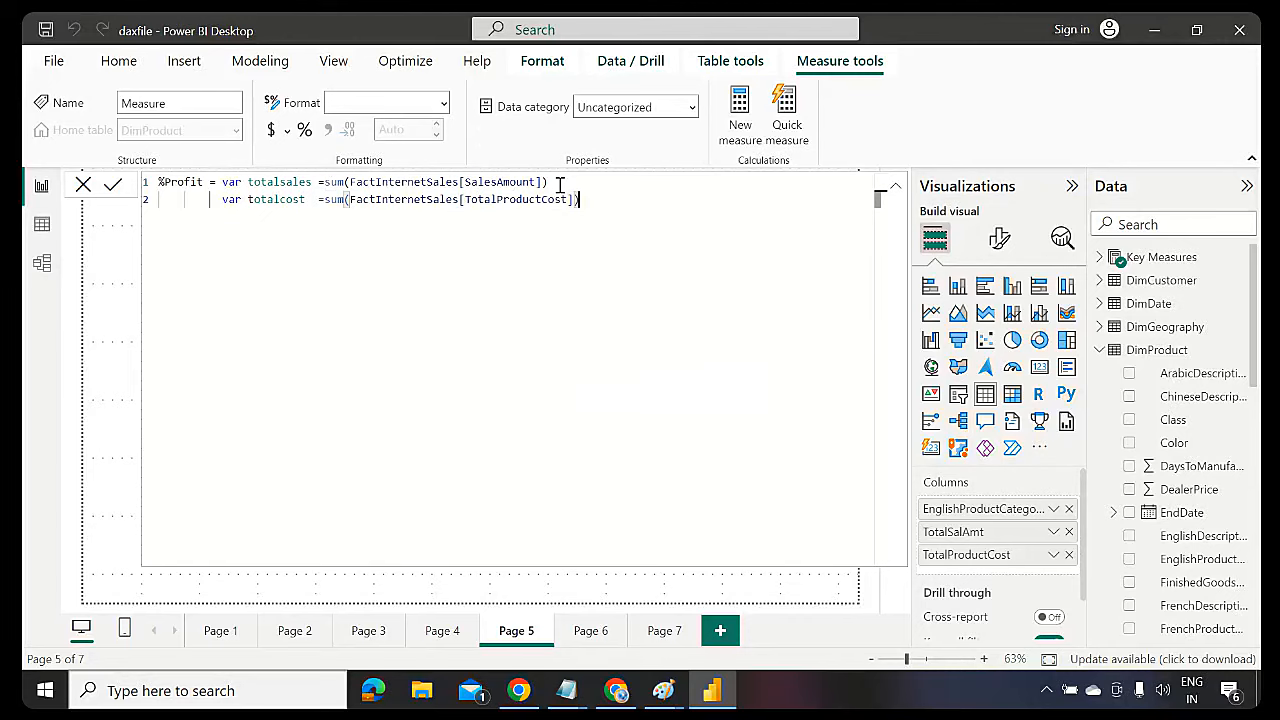
Review the measure name and both variable declarations by highlighting their parts
double_click(183, 182)
click(235, 186)
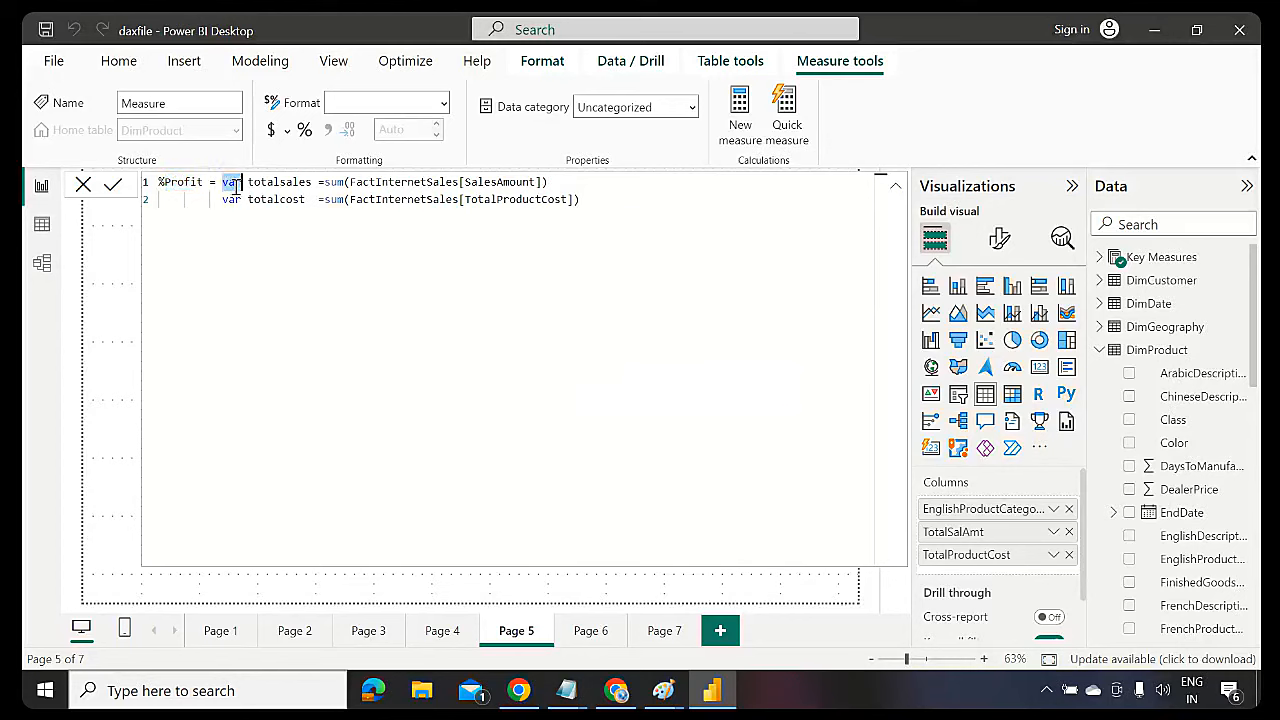
double_click(300, 186)
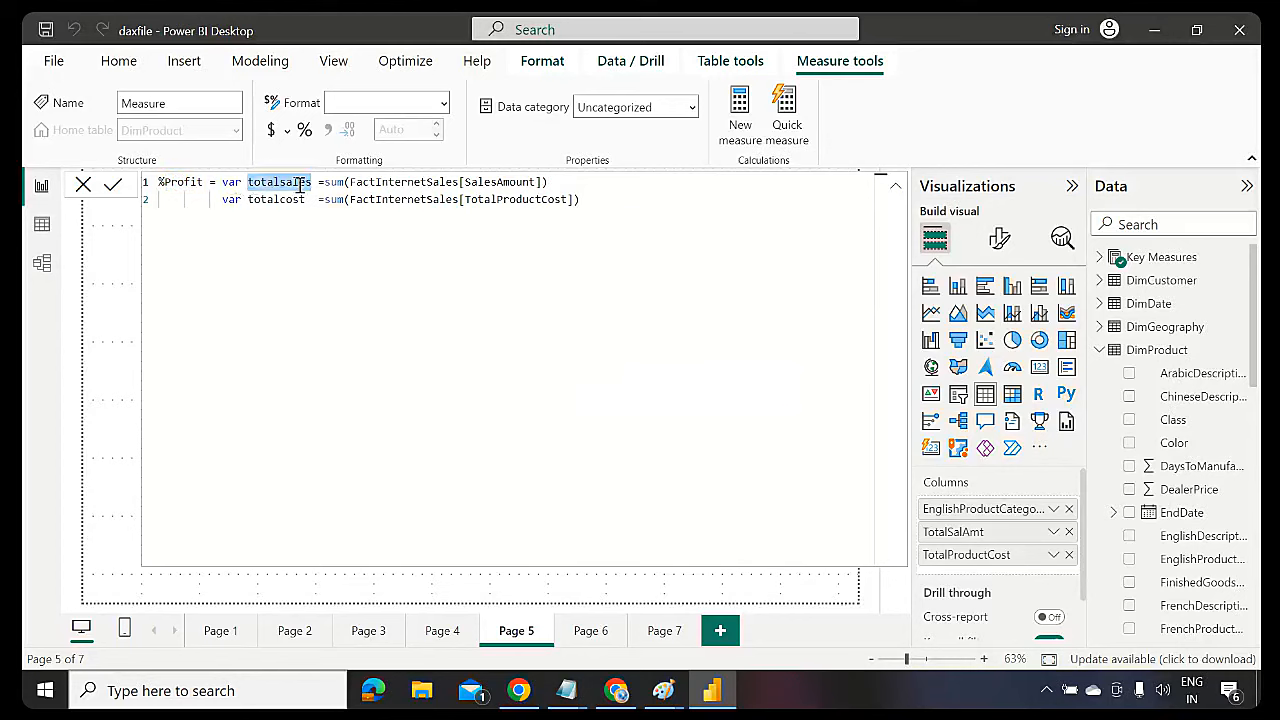
drag(555, 186, 328, 188)
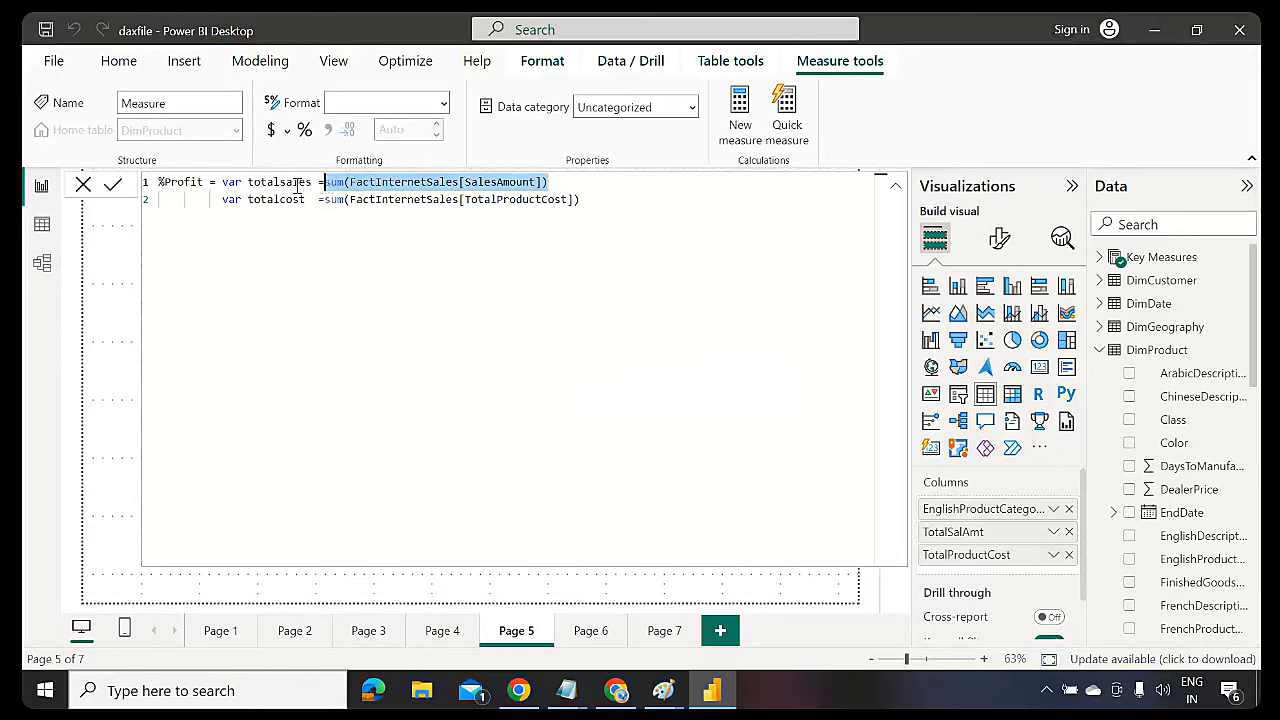
double_click(300, 185)
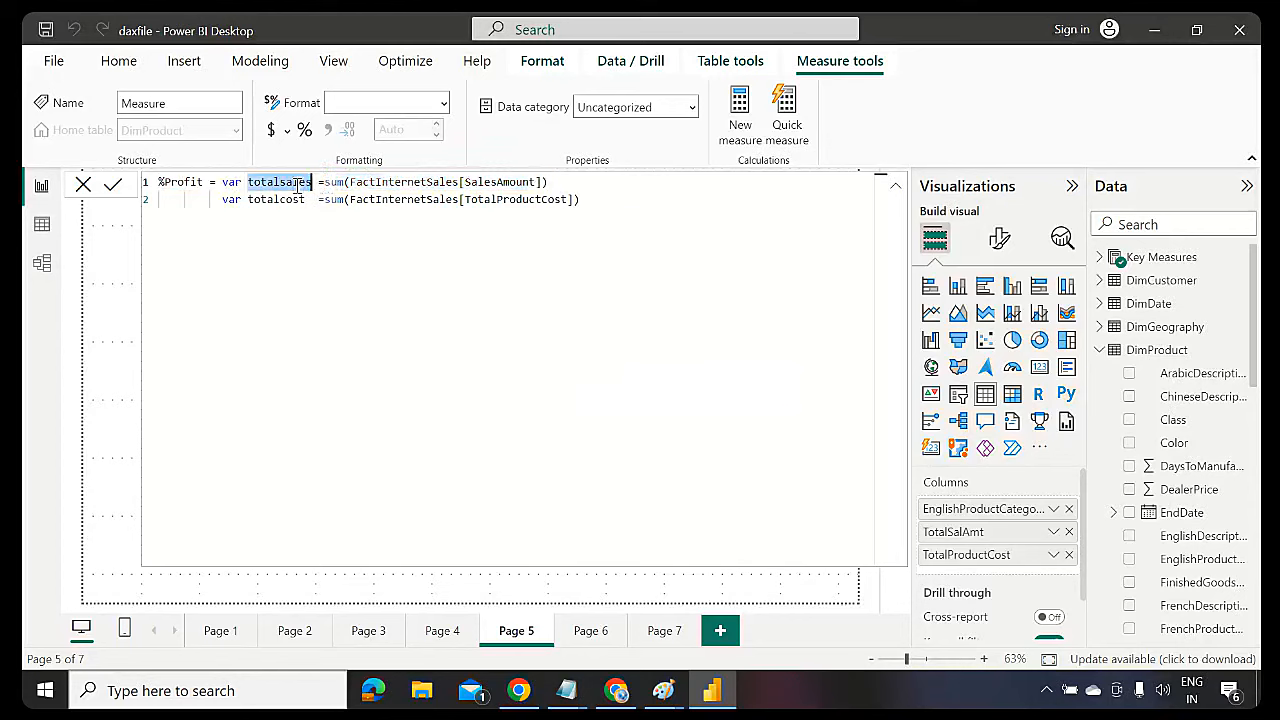
click(226, 199)
double_click(279, 199)
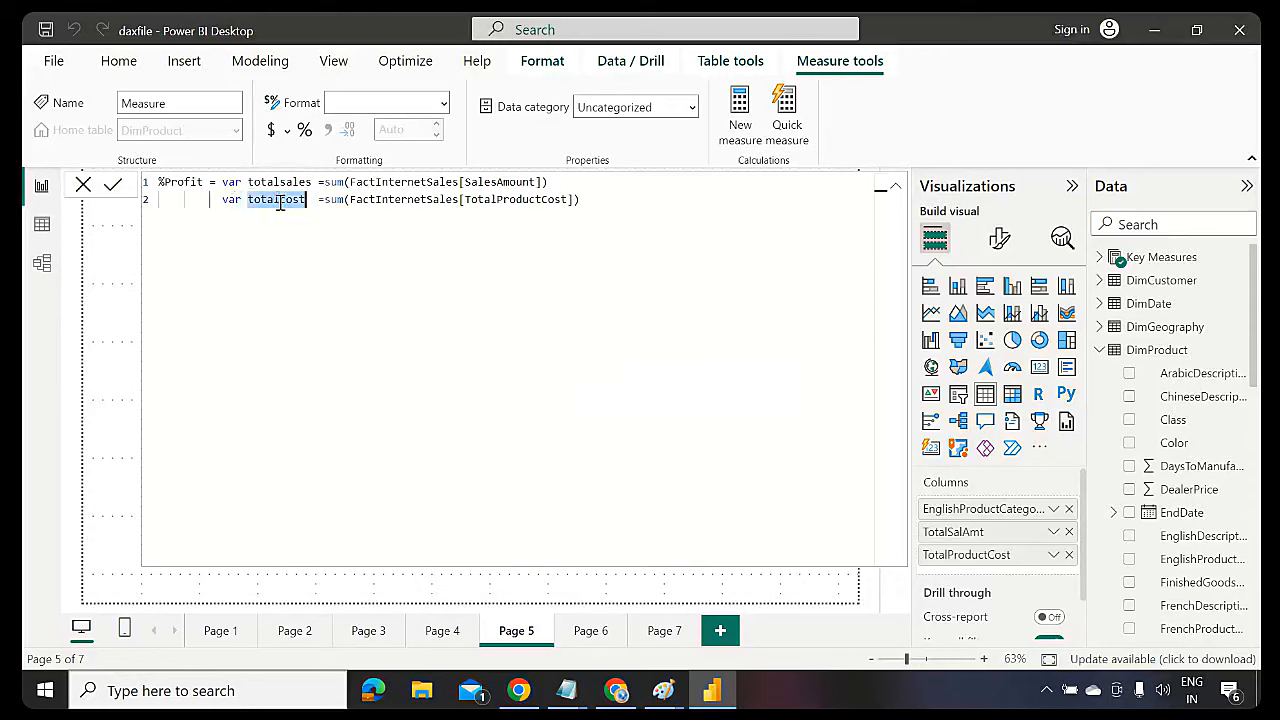
double_click(335, 199)
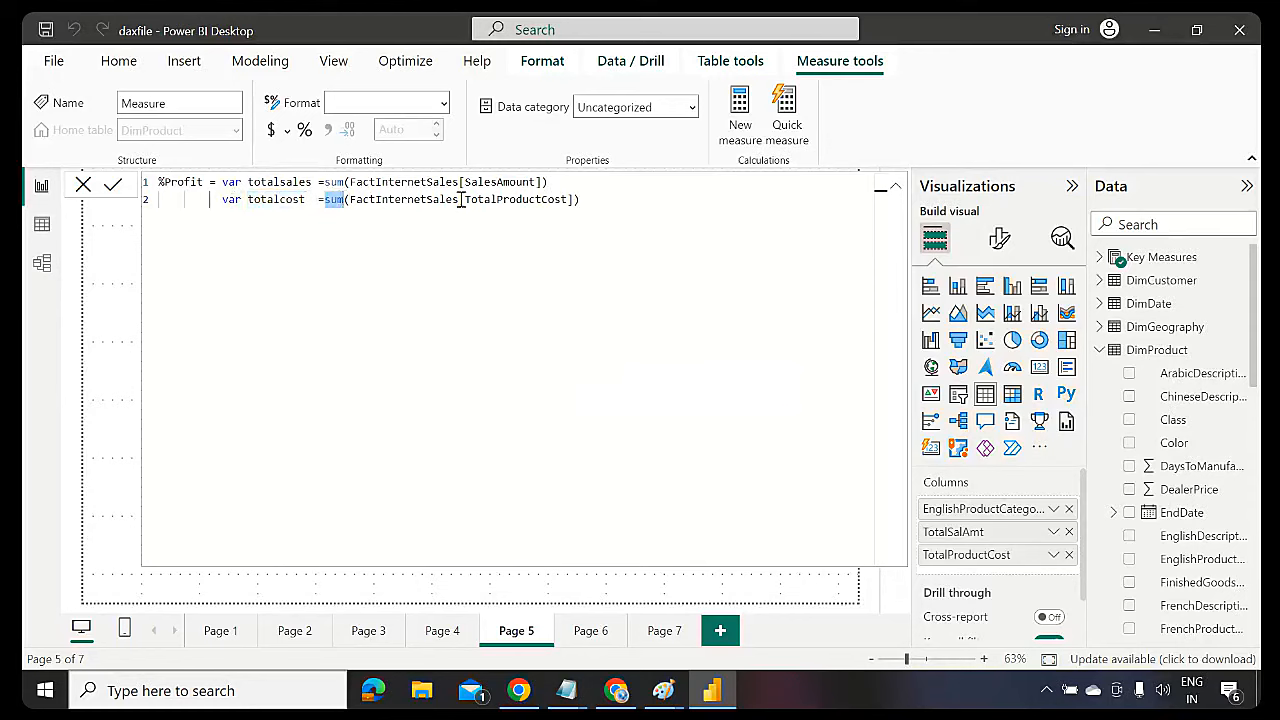
double_click(515, 199)
click(591, 199)
drag(591, 199, 106, 186)
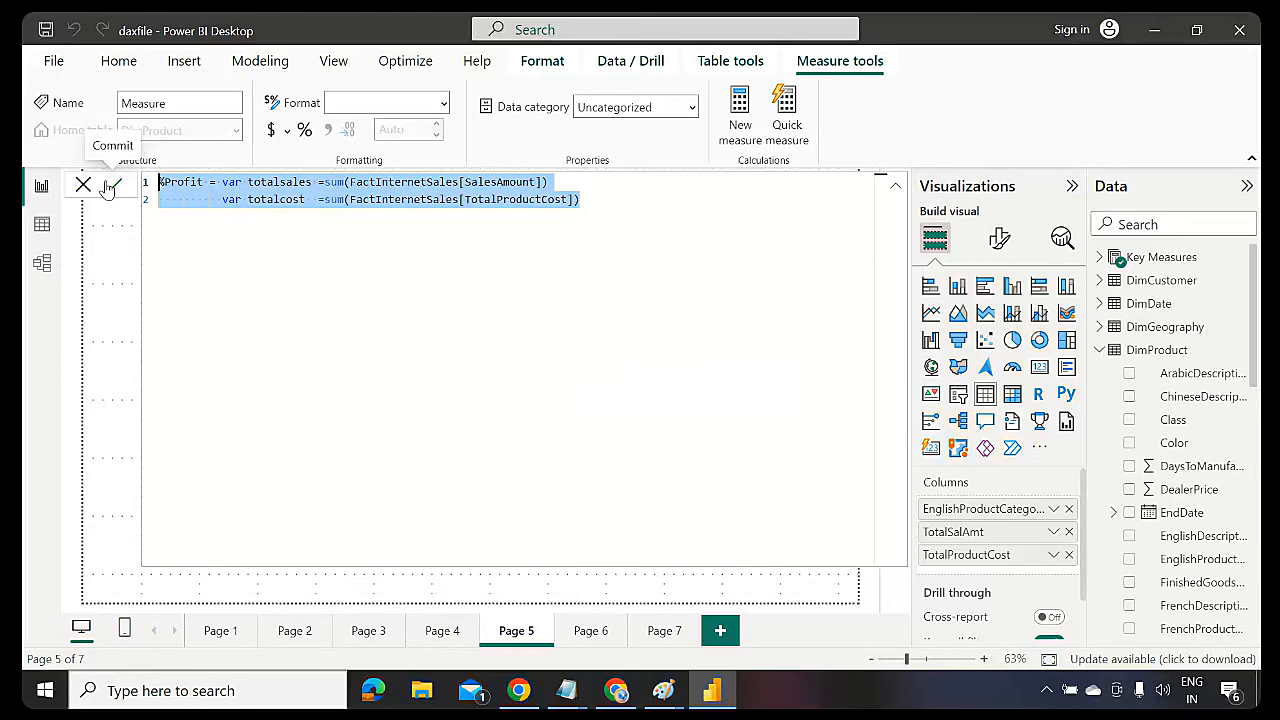
click(608, 199)
Add a third line var profit = totalsales-totalcost using copied variable names
key(Return)
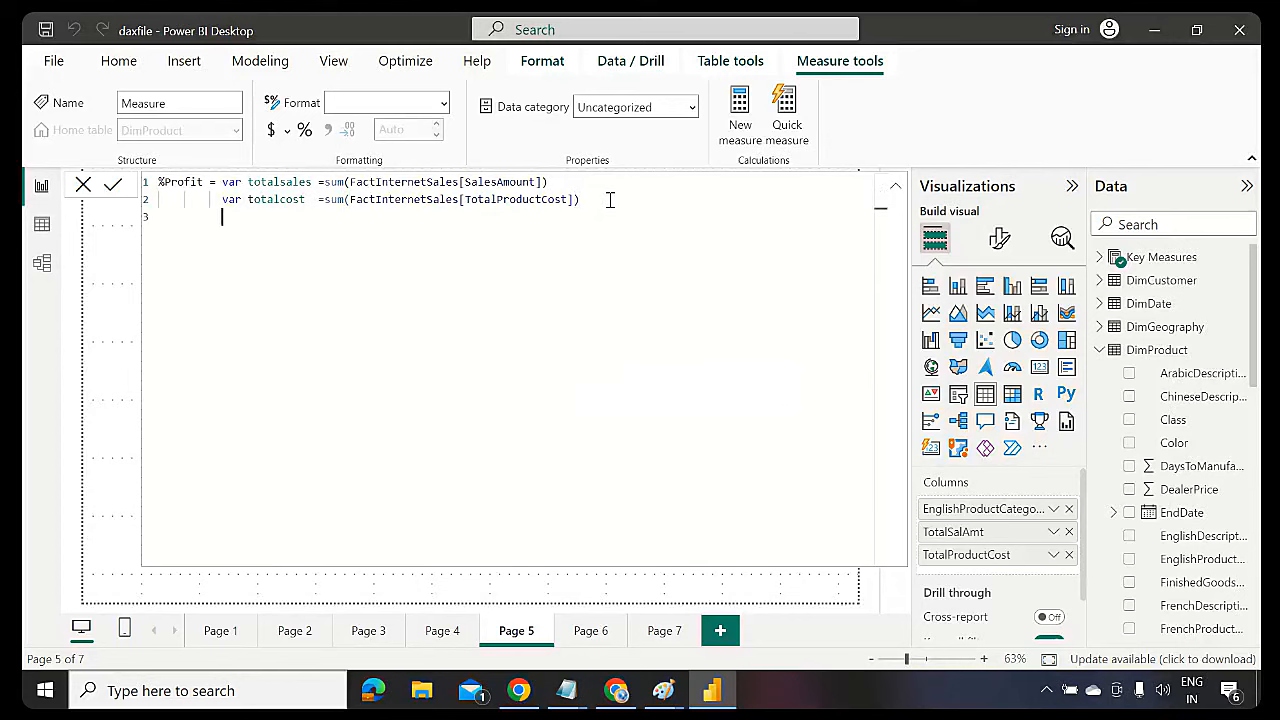
text(var profit =)
double_click(283, 183)
key(ctrl+c)
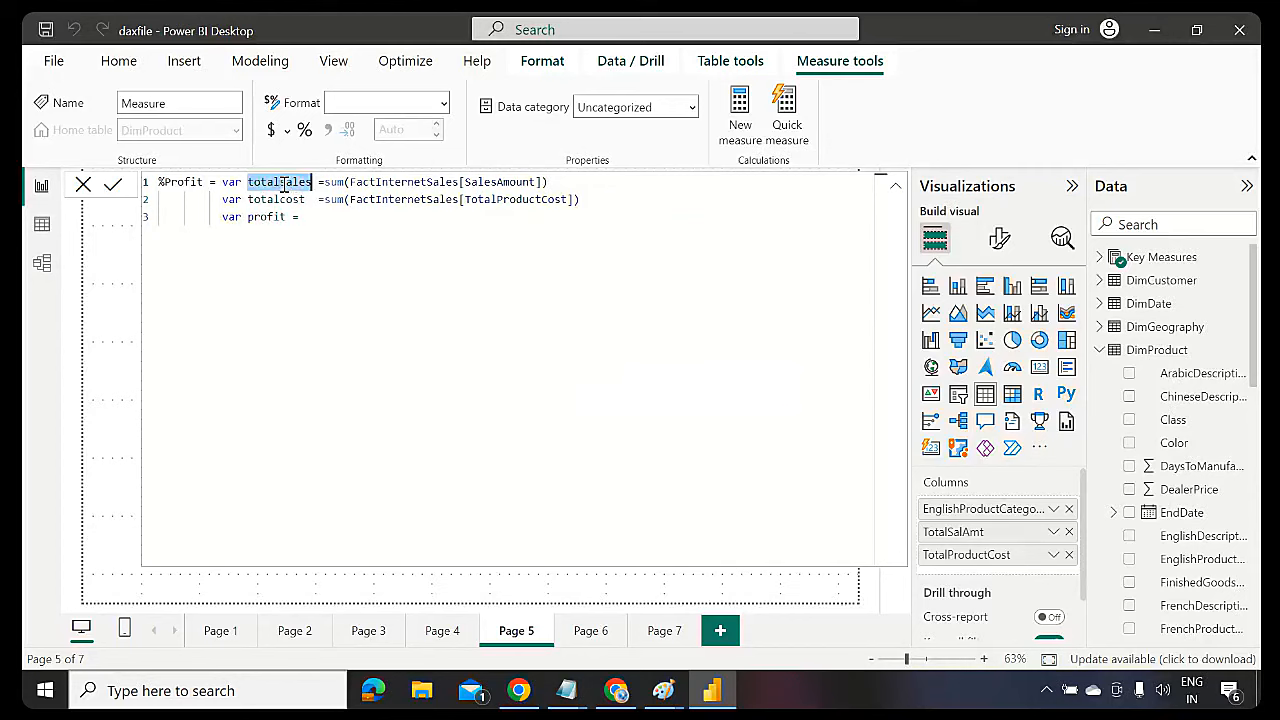
click(314, 216)
key(ctrl+v)
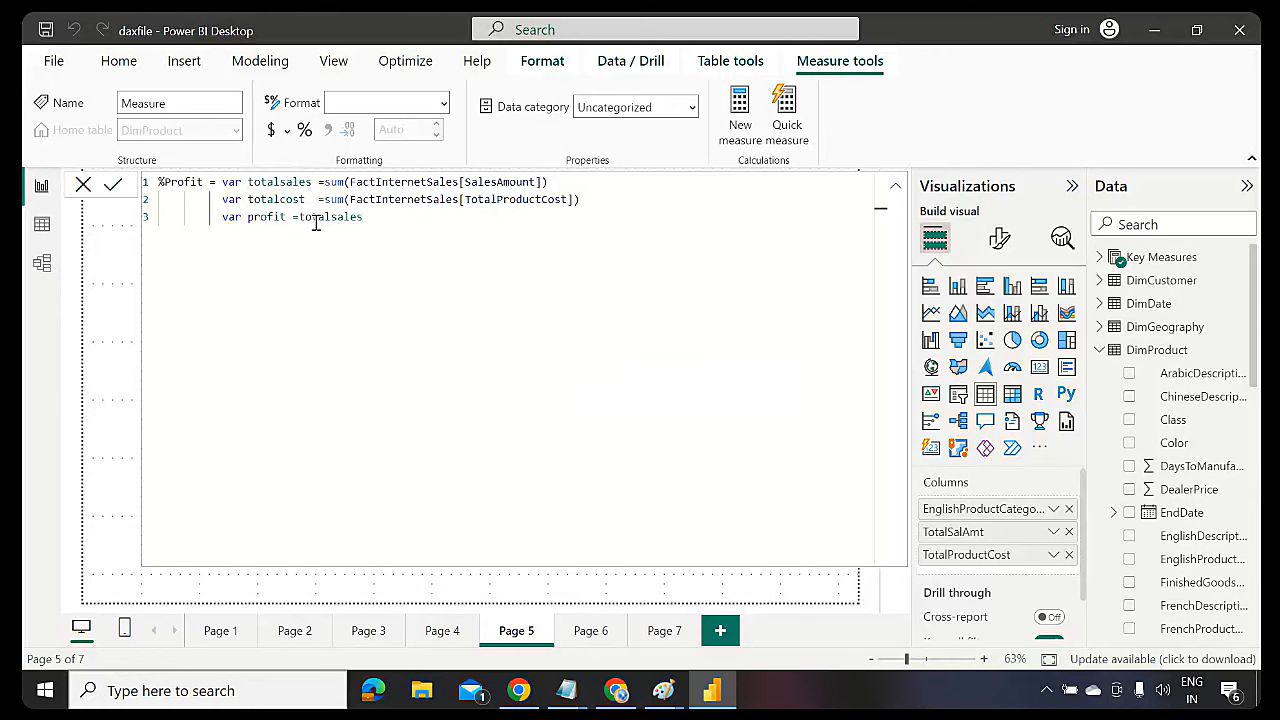
text(-)
double_click(278, 199)
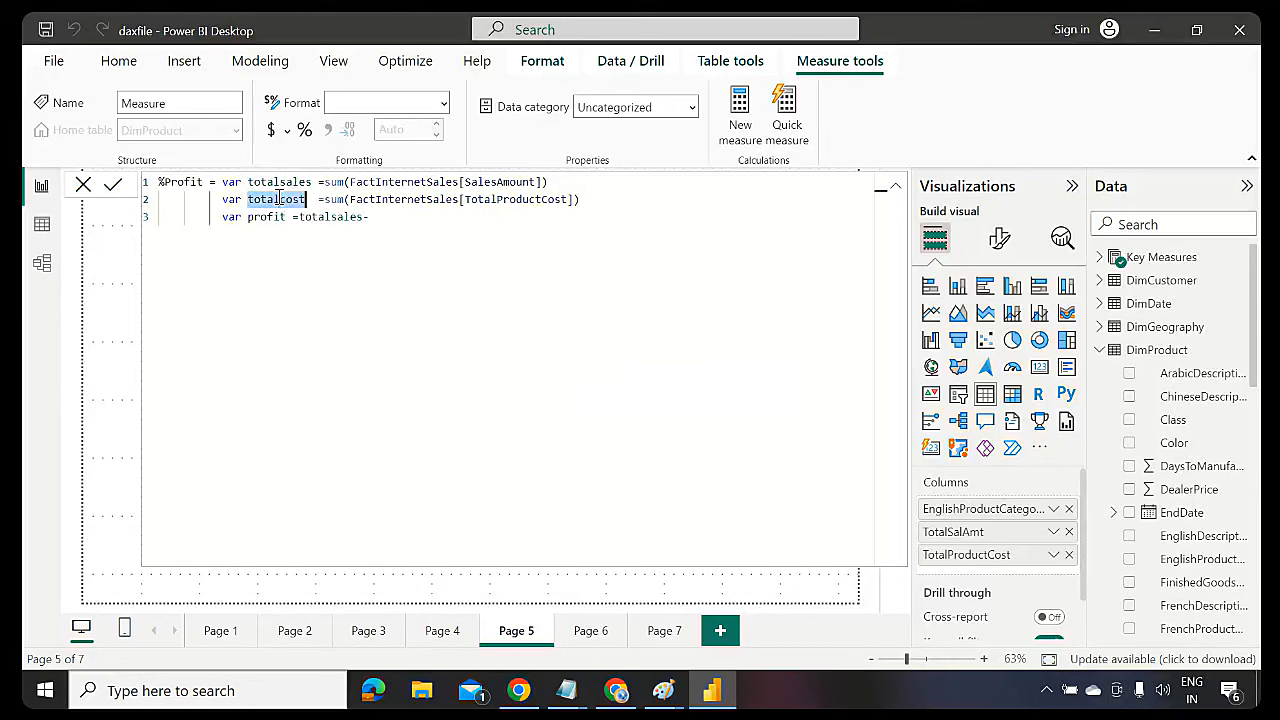
key(ctrl+c)
click(379, 215)
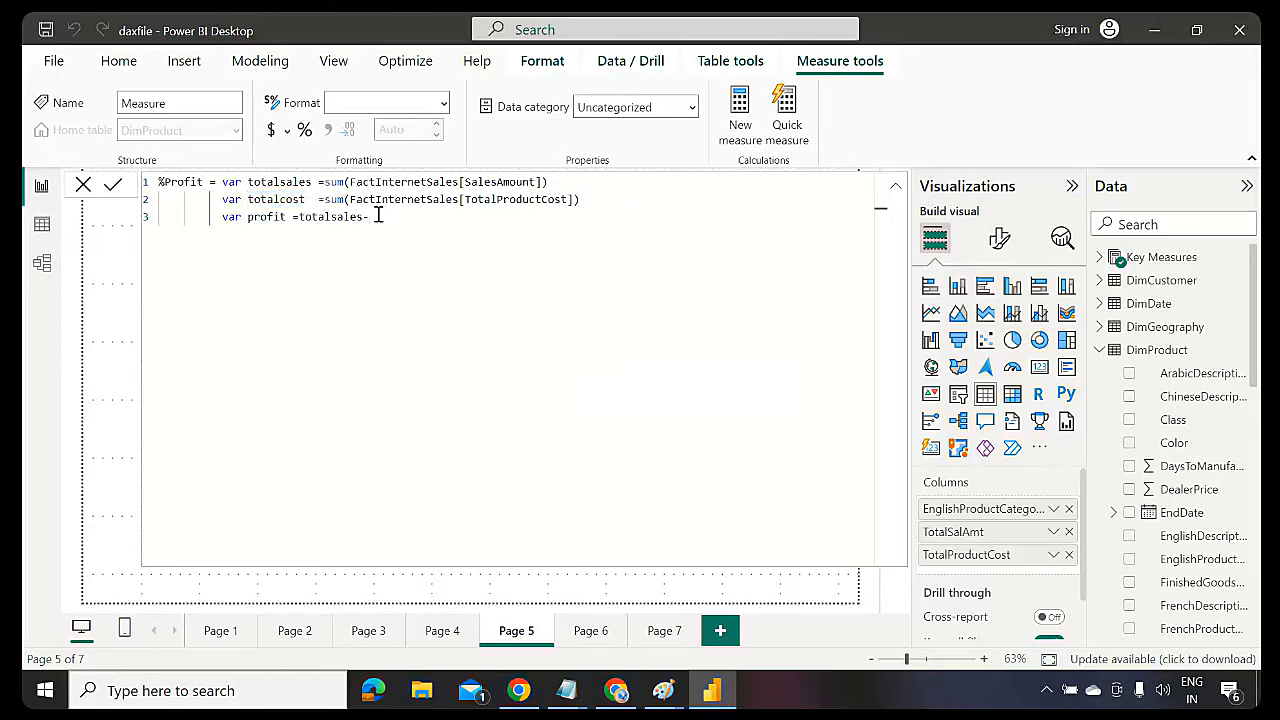
key(ctrl+v)
Add a final line return profit/totalsales
key(Return)
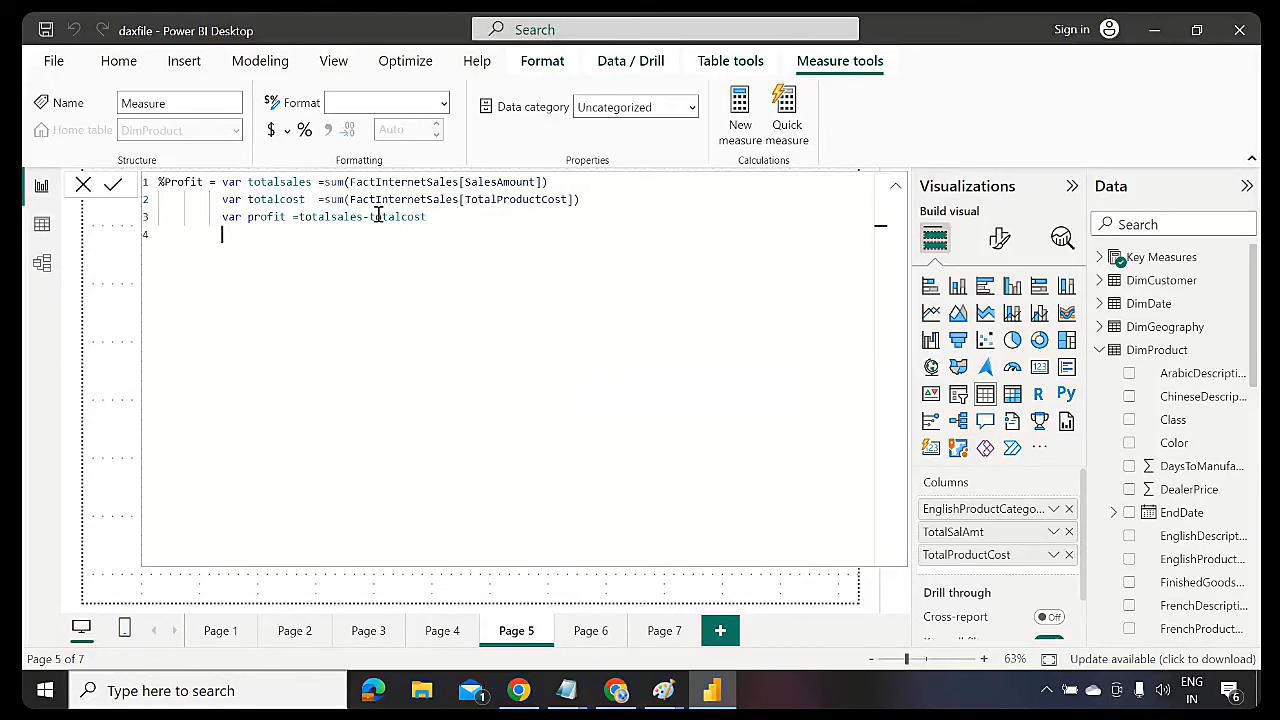
text(return)
double_click(257, 216)
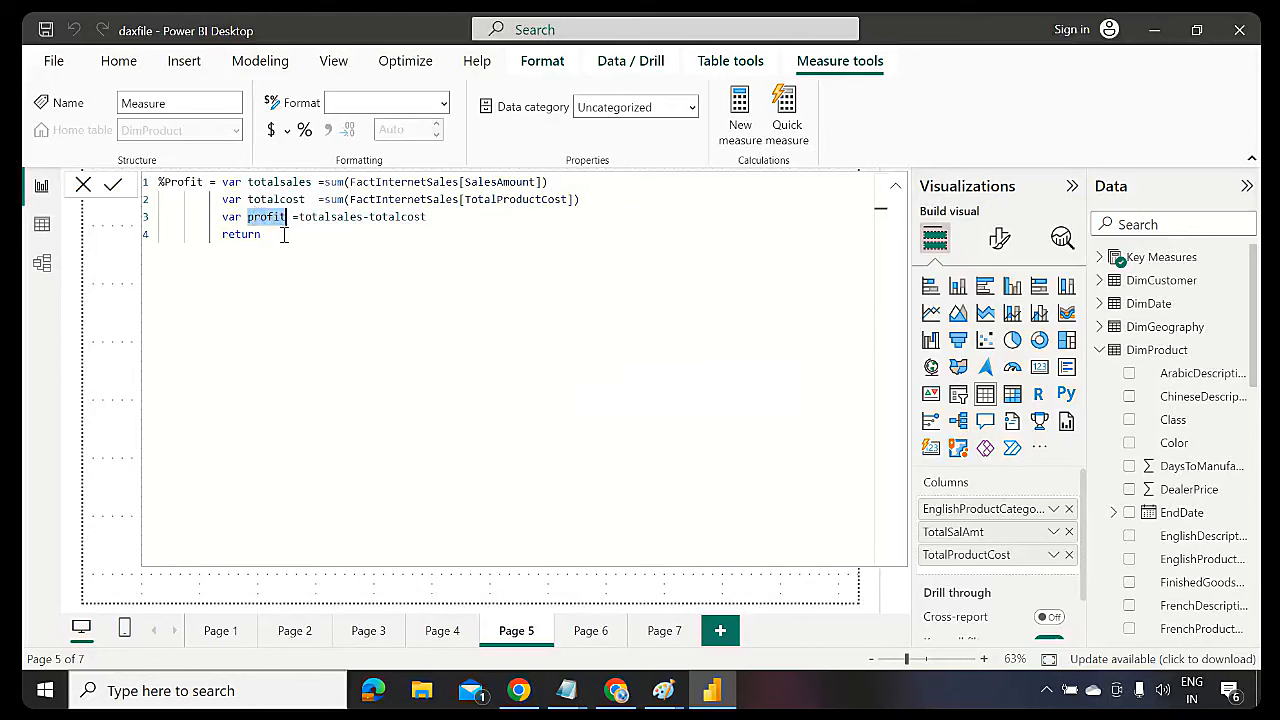
click(283, 234)
key(ctrl+v)
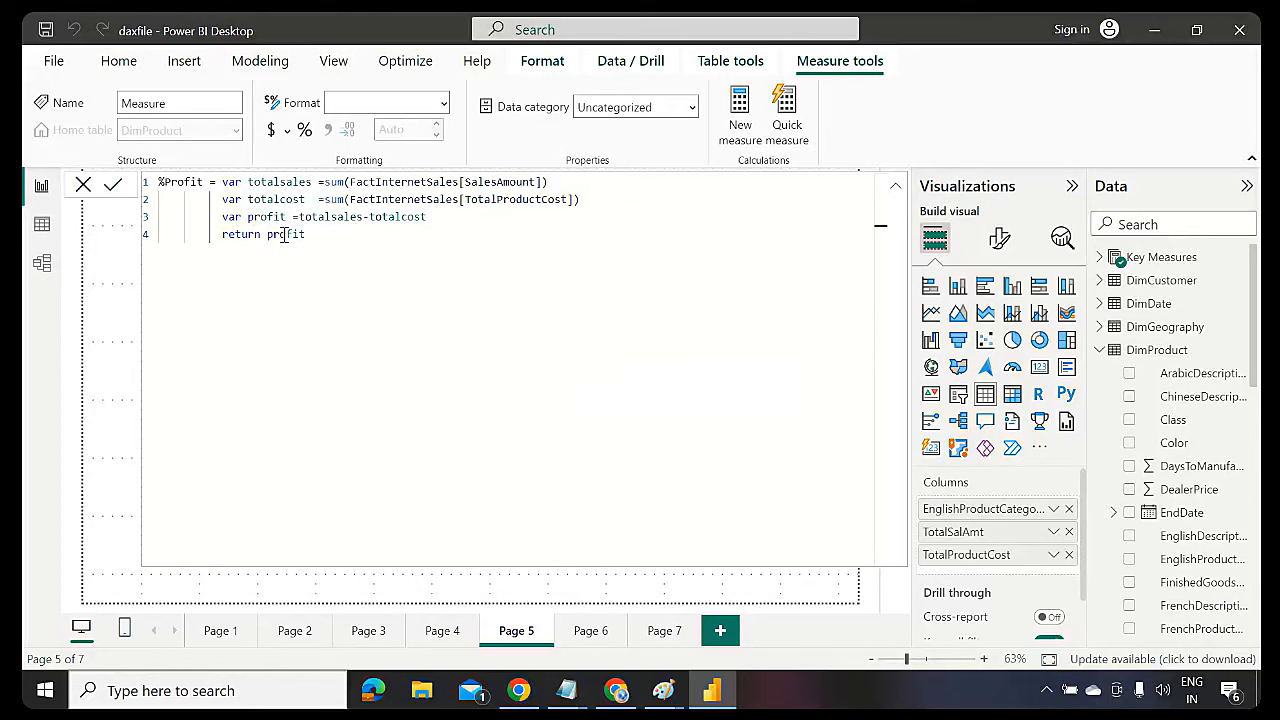
text(/)
double_click(279, 182)
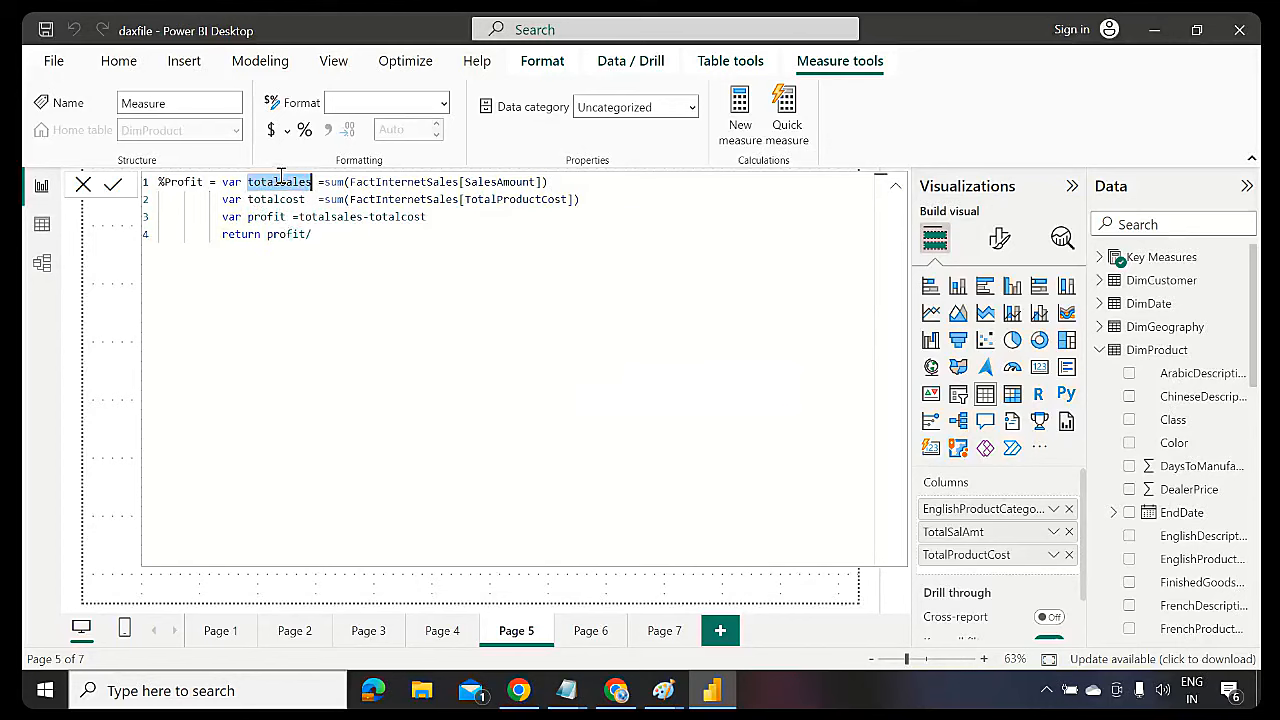
key(ctrl+c)
click(323, 229)
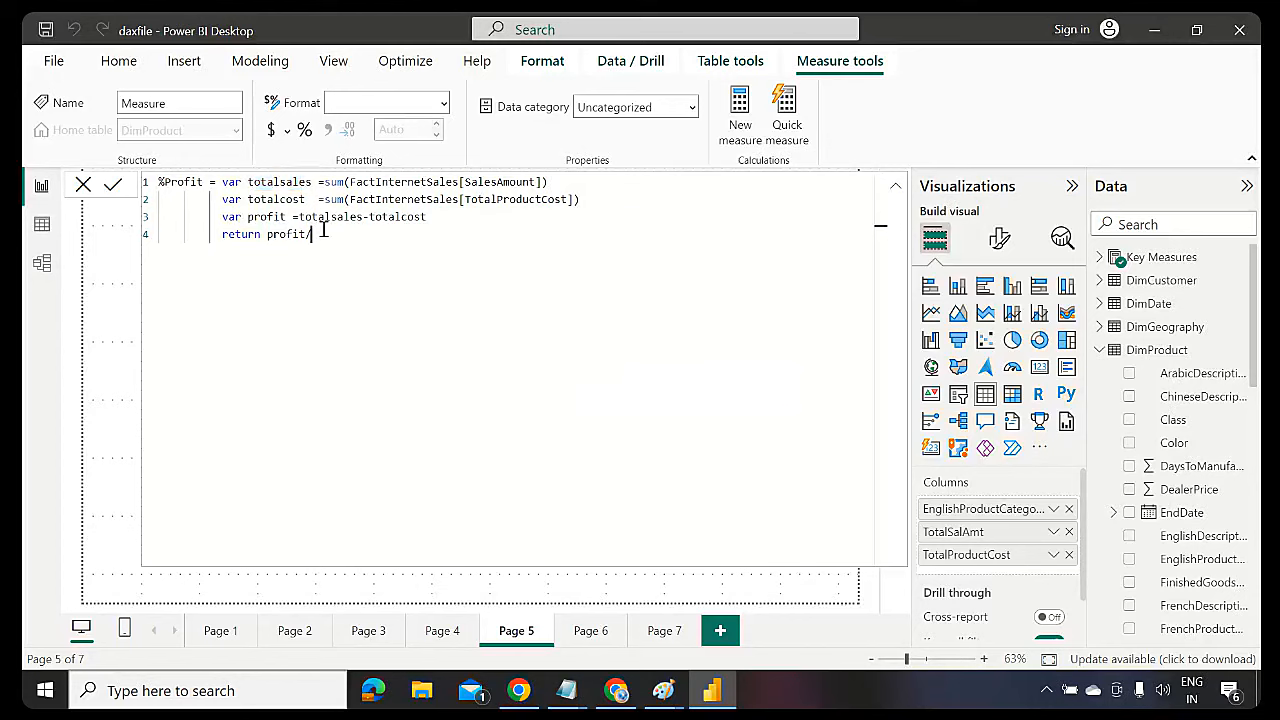
key(ctrl+v)
Review the sum expressions and the reuse of totalsales, then collapse the formula editor
drag(422, 241, 139, 190)
click(352, 235)
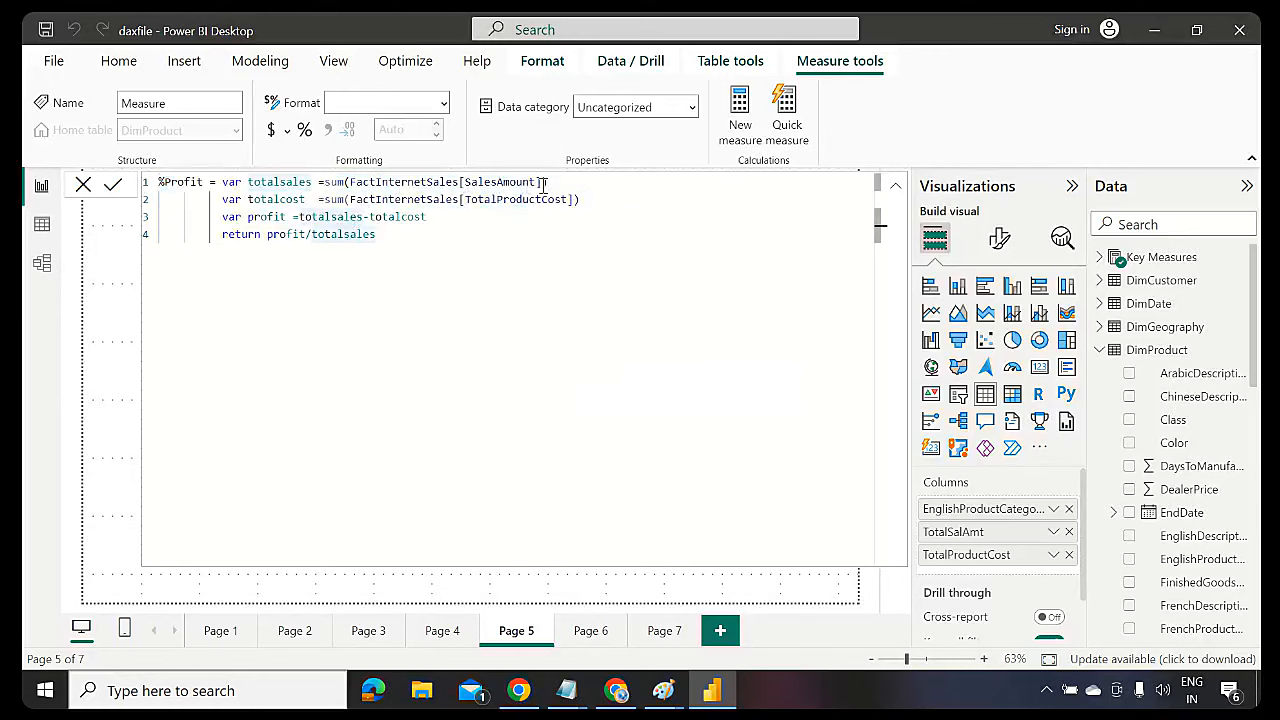
drag(560, 182, 323, 185)
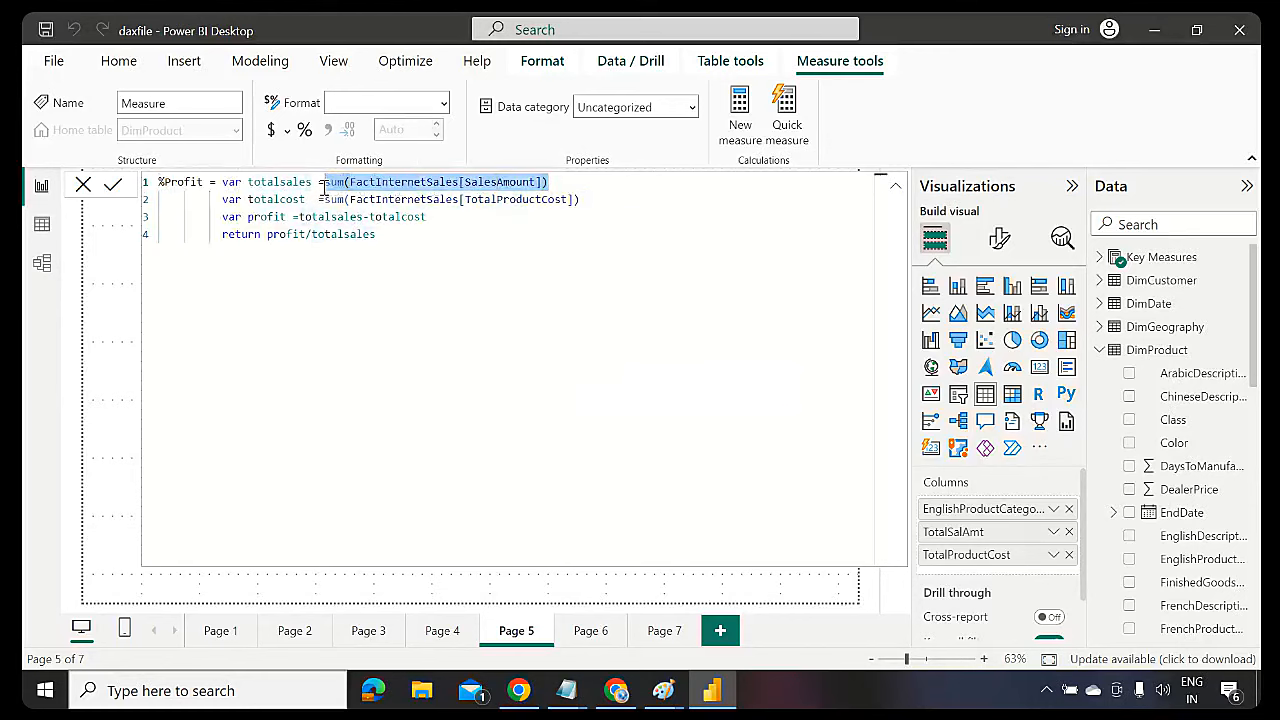
drag(598, 199, 326, 205)
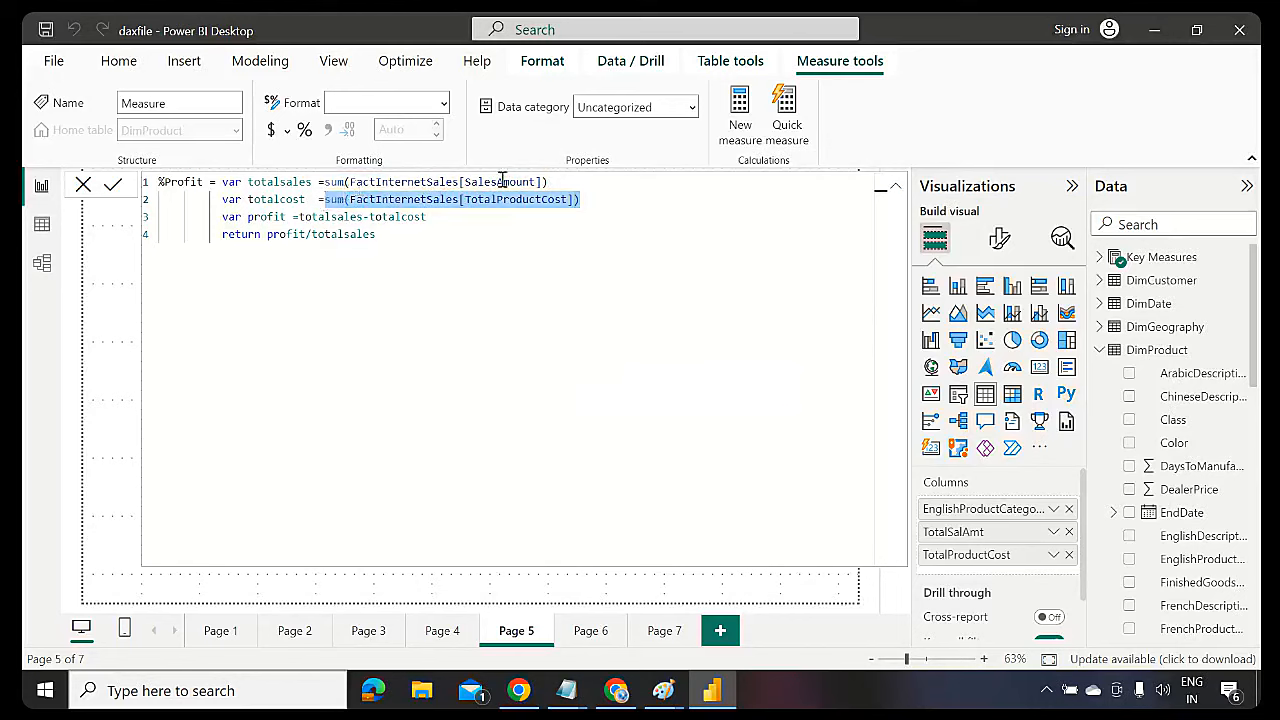
drag(550, 182, 324, 182)
click(297, 182)
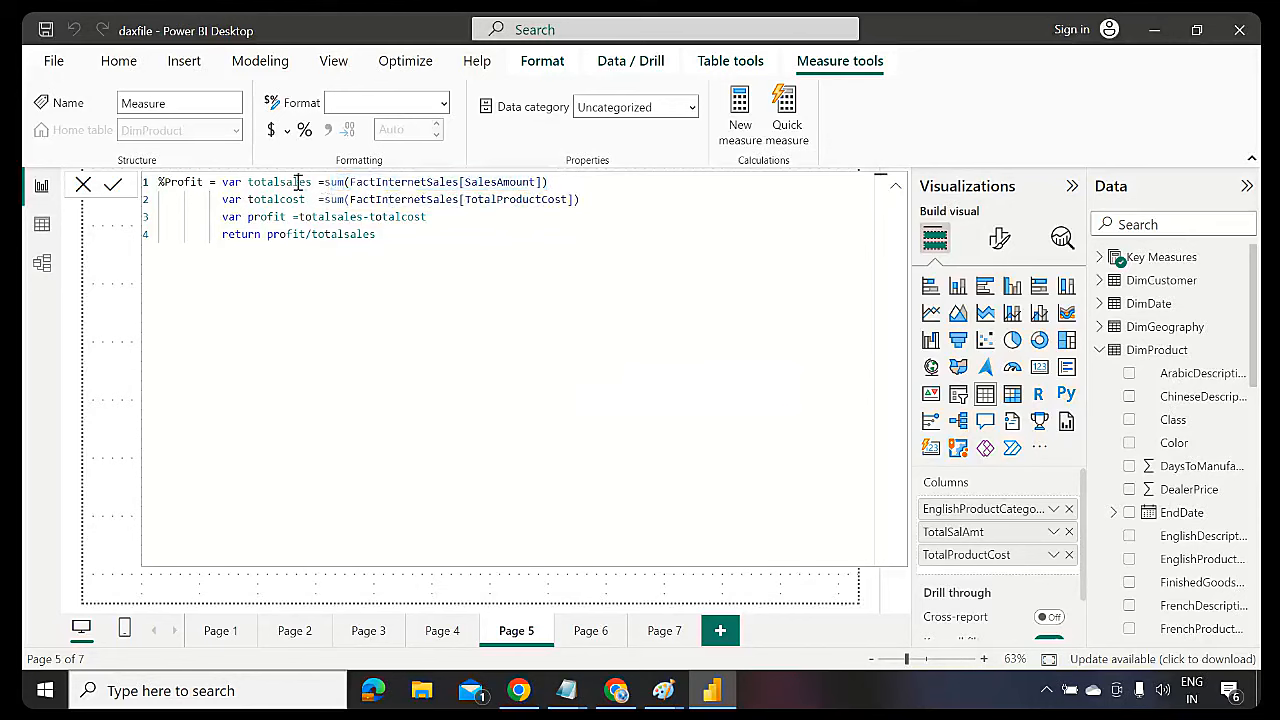
double_click(297, 182)
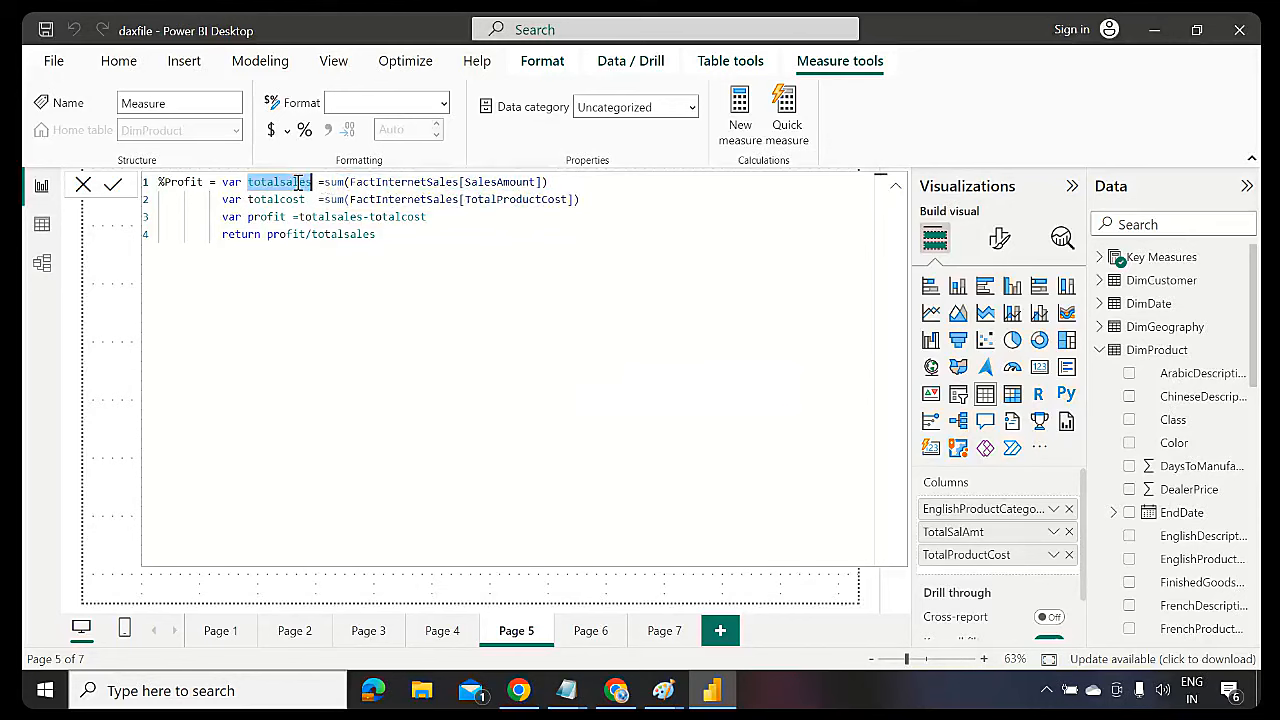
double_click(340, 217)
double_click(350, 234)
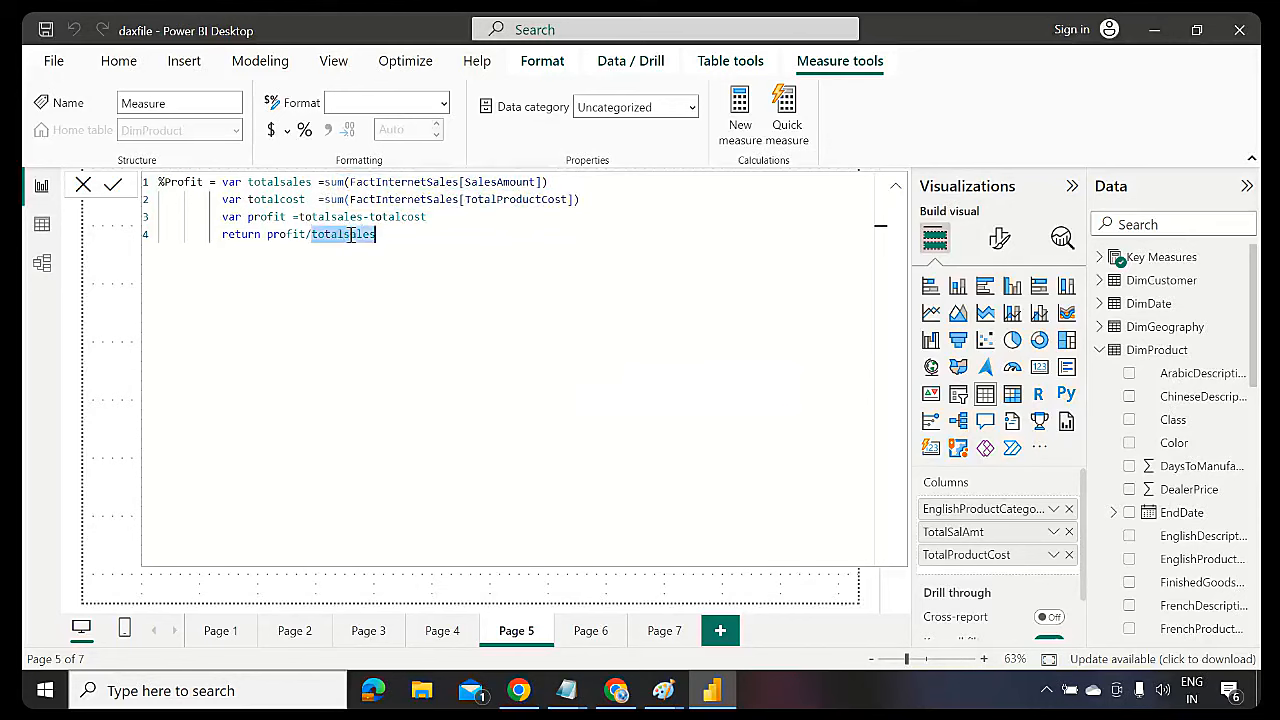
click(894, 190)
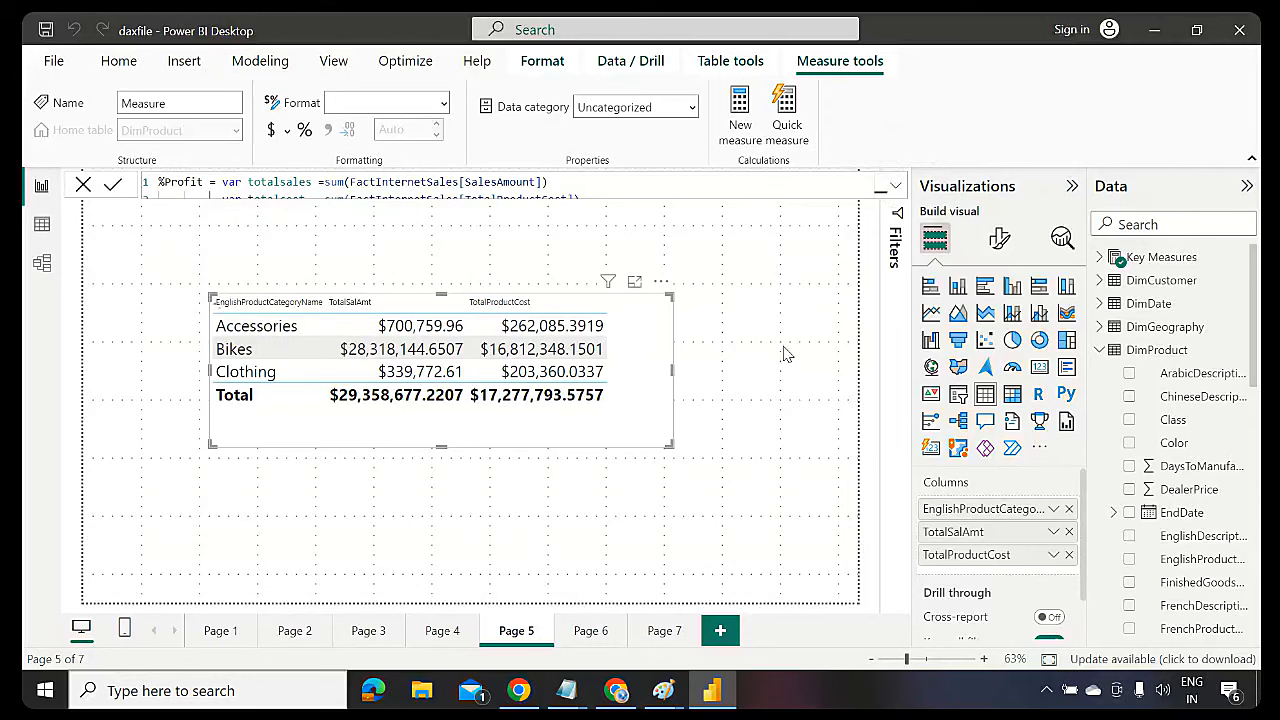
Commit the %Profit measure with Enter
key(Return)
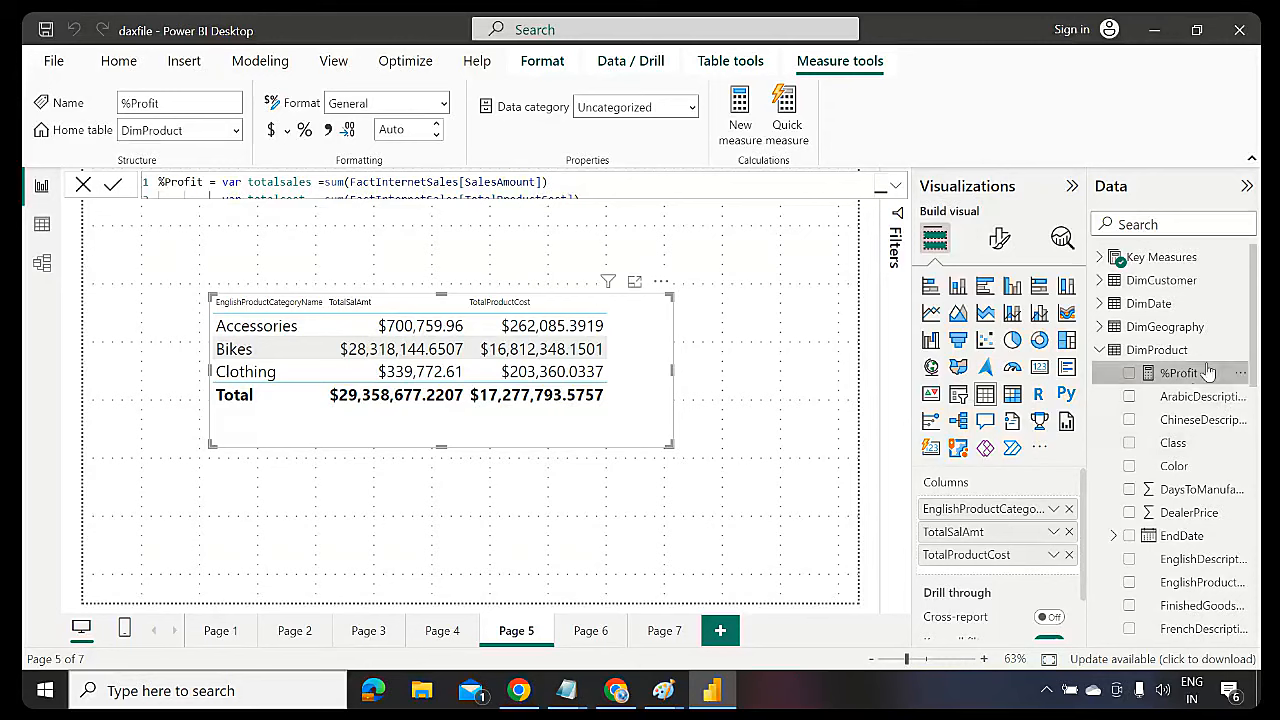
Add %Profit to the category table, format it as percentage (62.60% Accessories, 41.15% total), and resize
drag(1208, 372, 645, 390)
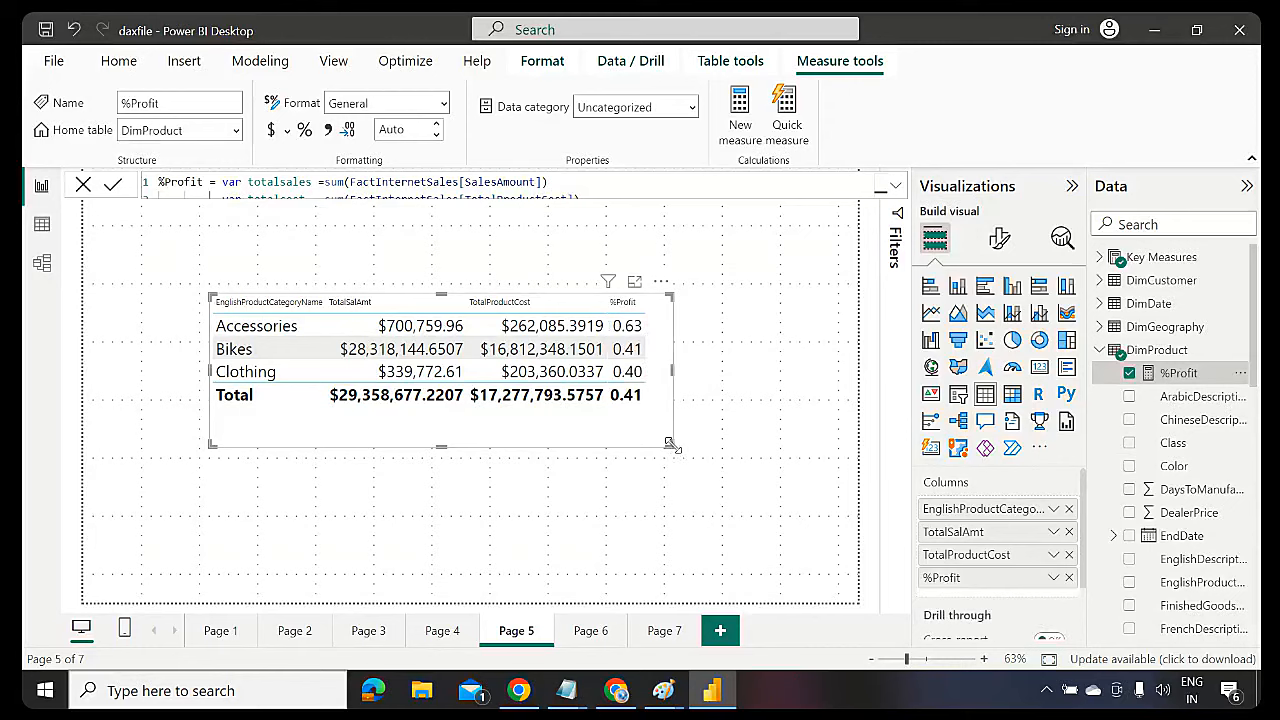
drag(673, 446, 745, 472)
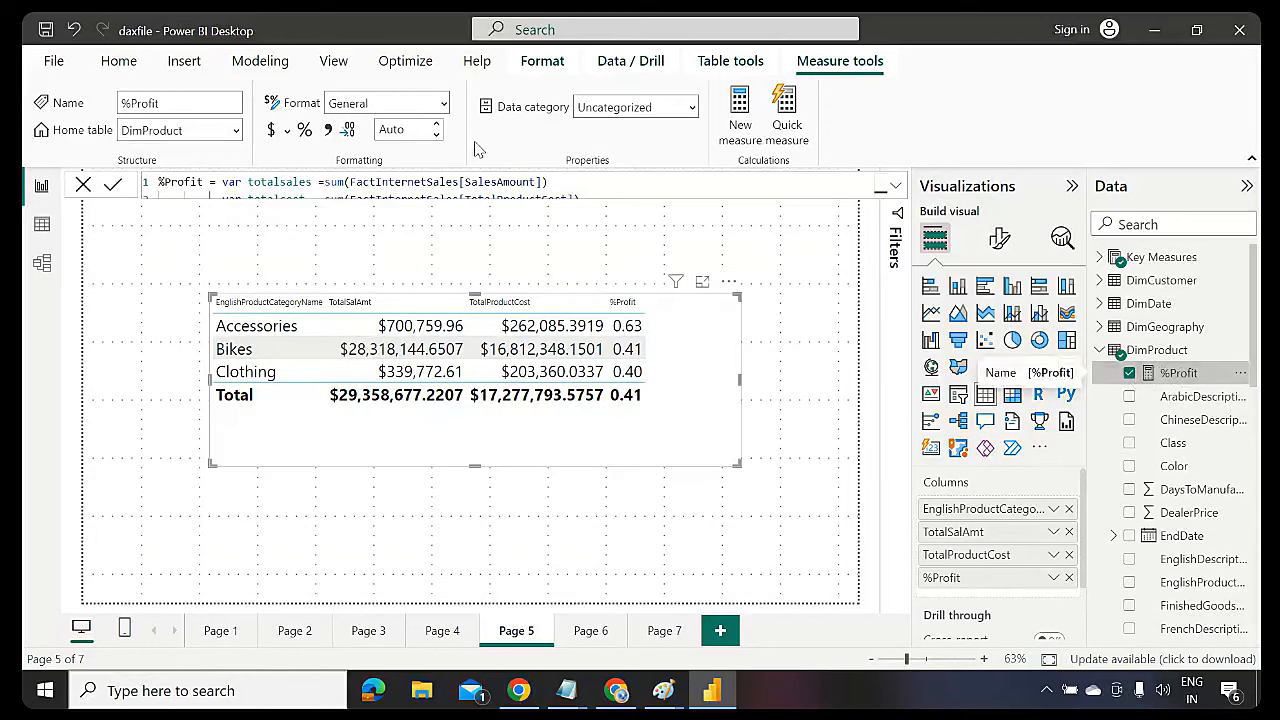
click(305, 133)
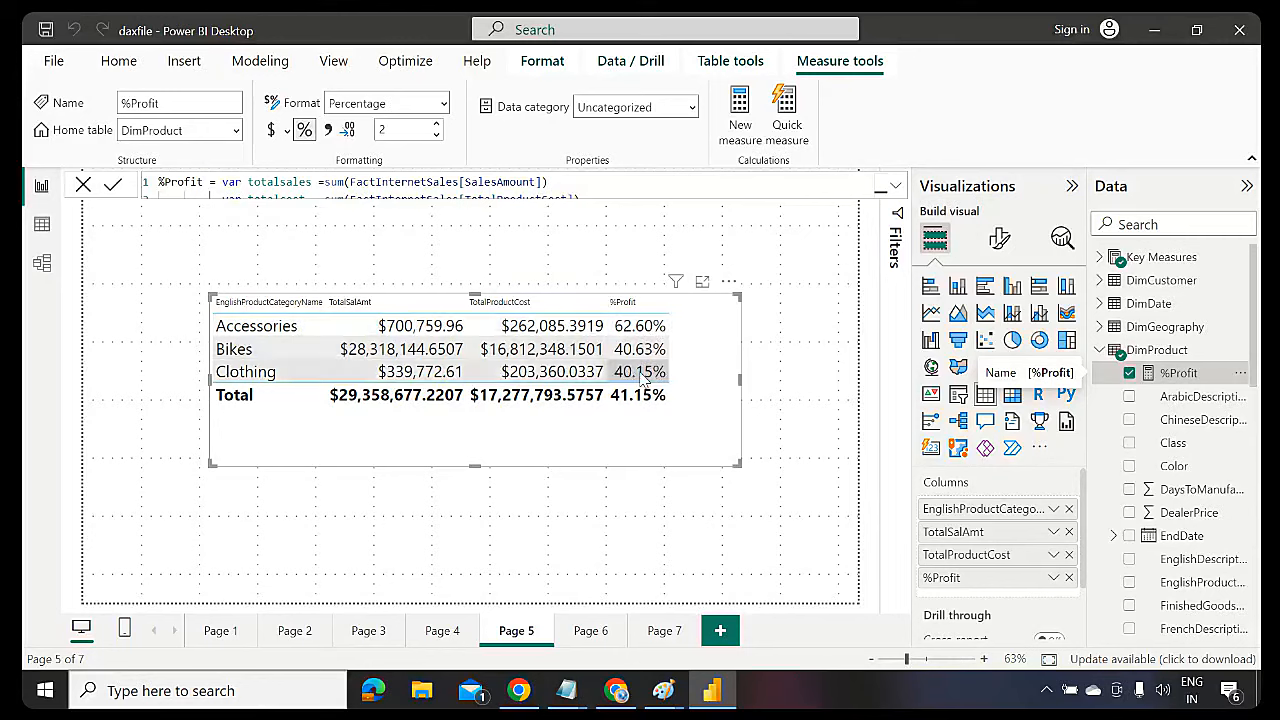
drag(740, 466, 571, 438)
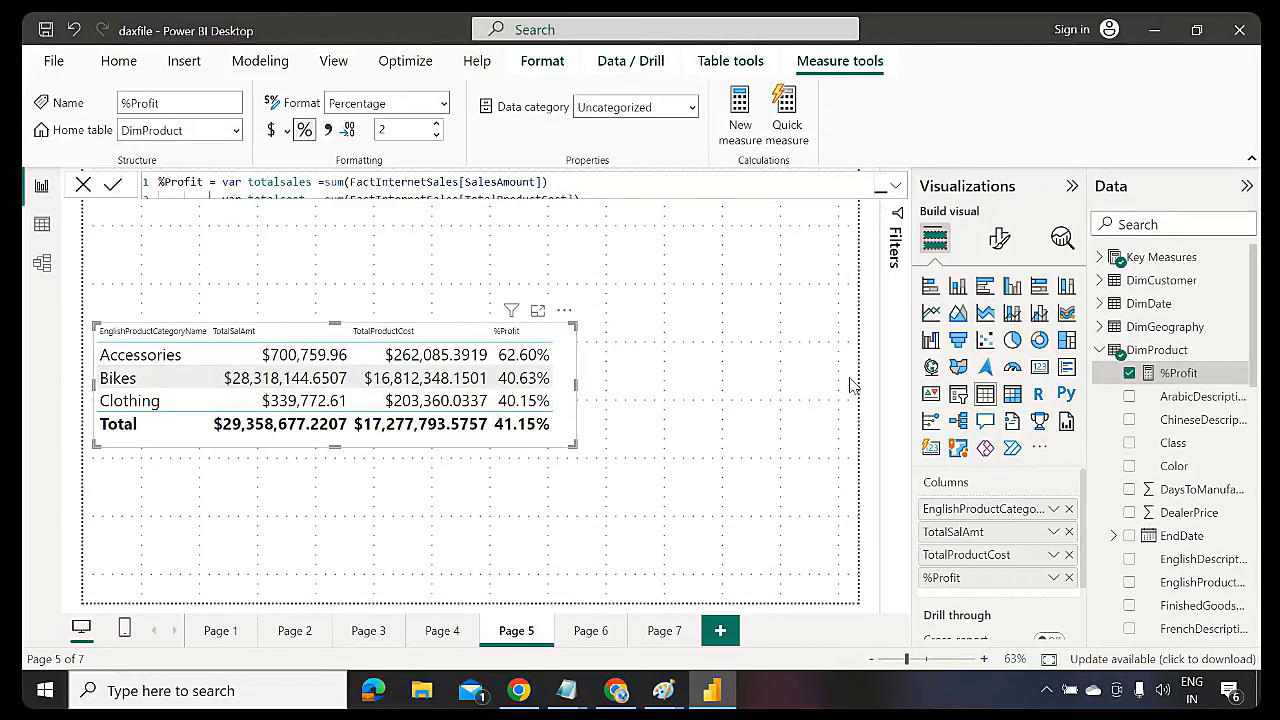
Expand the formula bar and select the full four-line %Profit DAX to review it
click(896, 190)
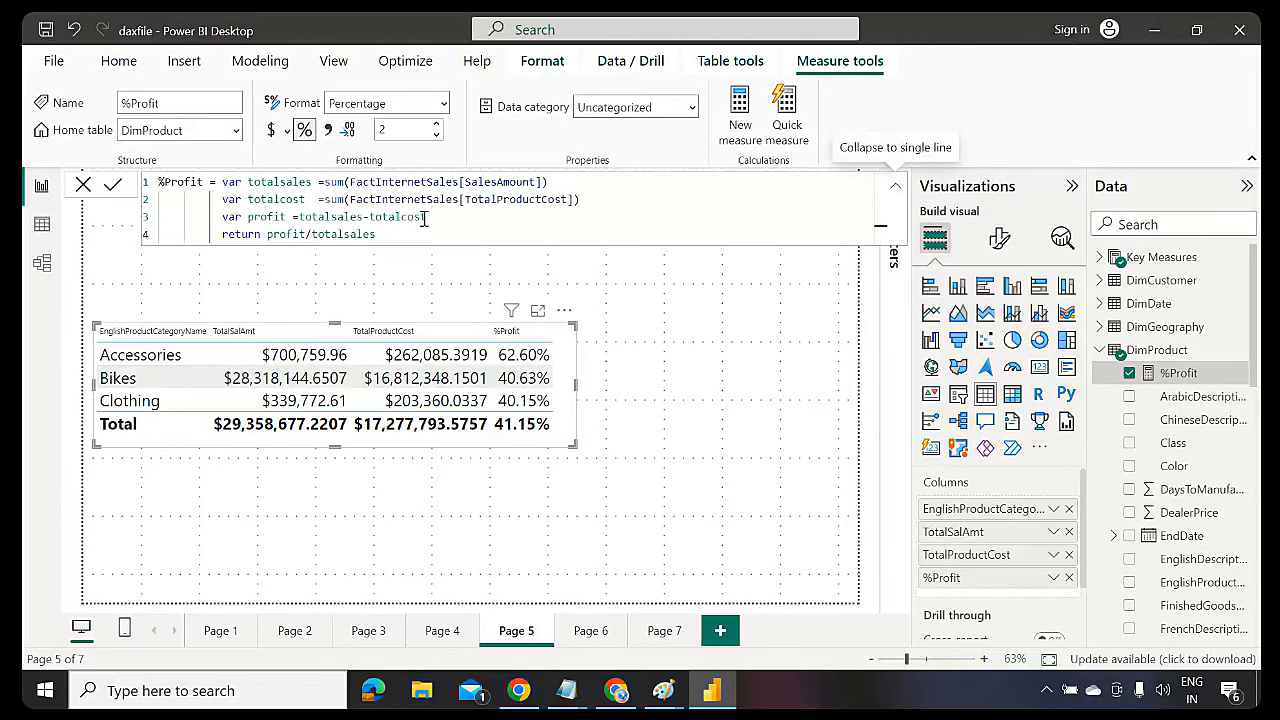
double_click(287, 184)
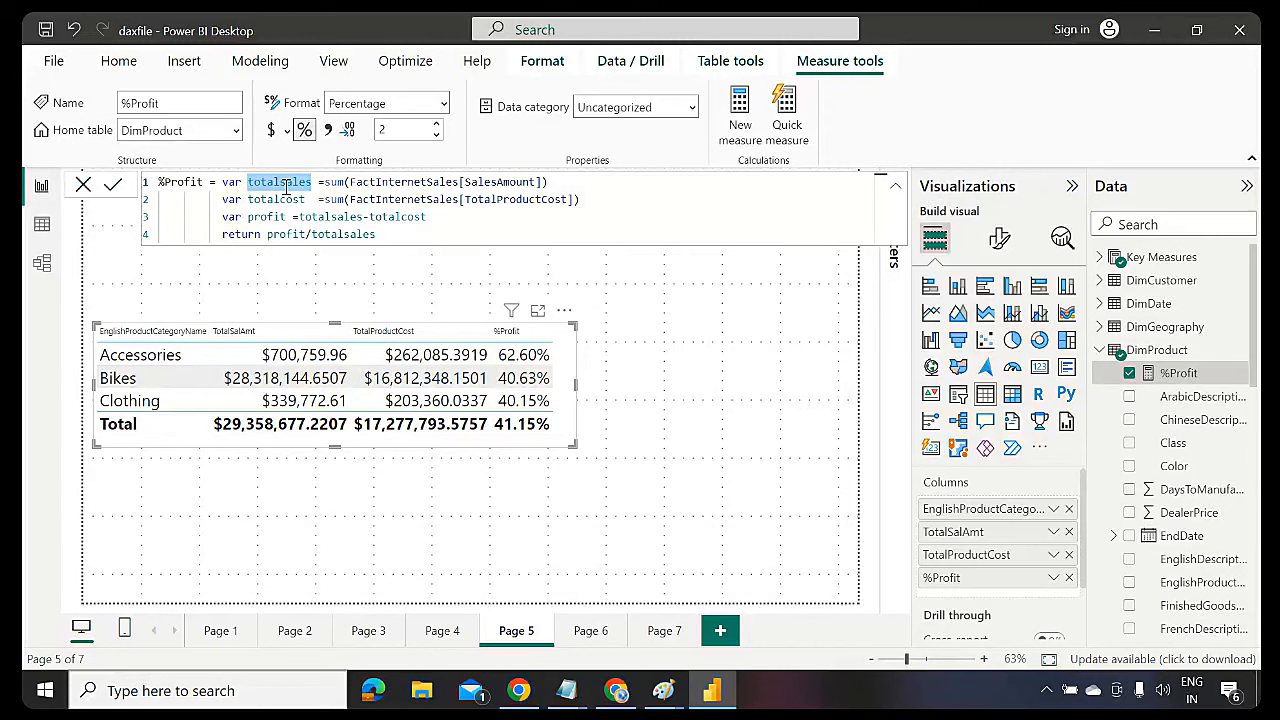
click(567, 180)
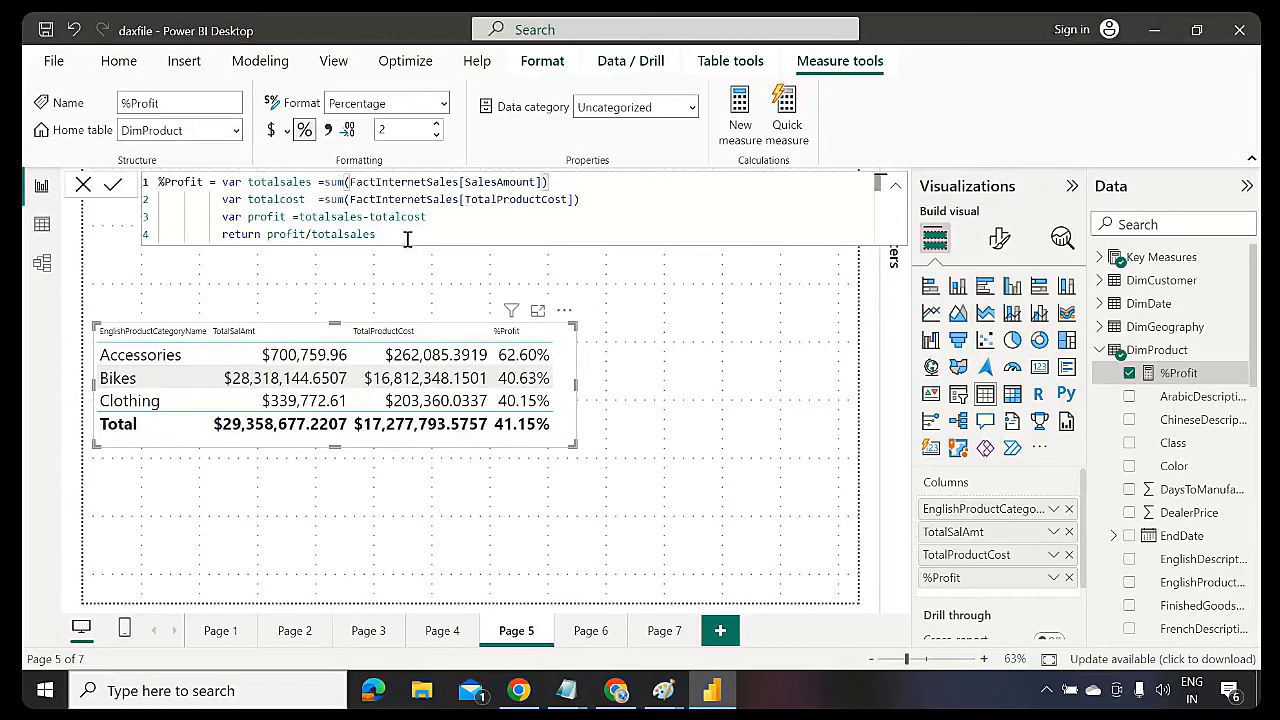
drag(405, 238, 153, 180)
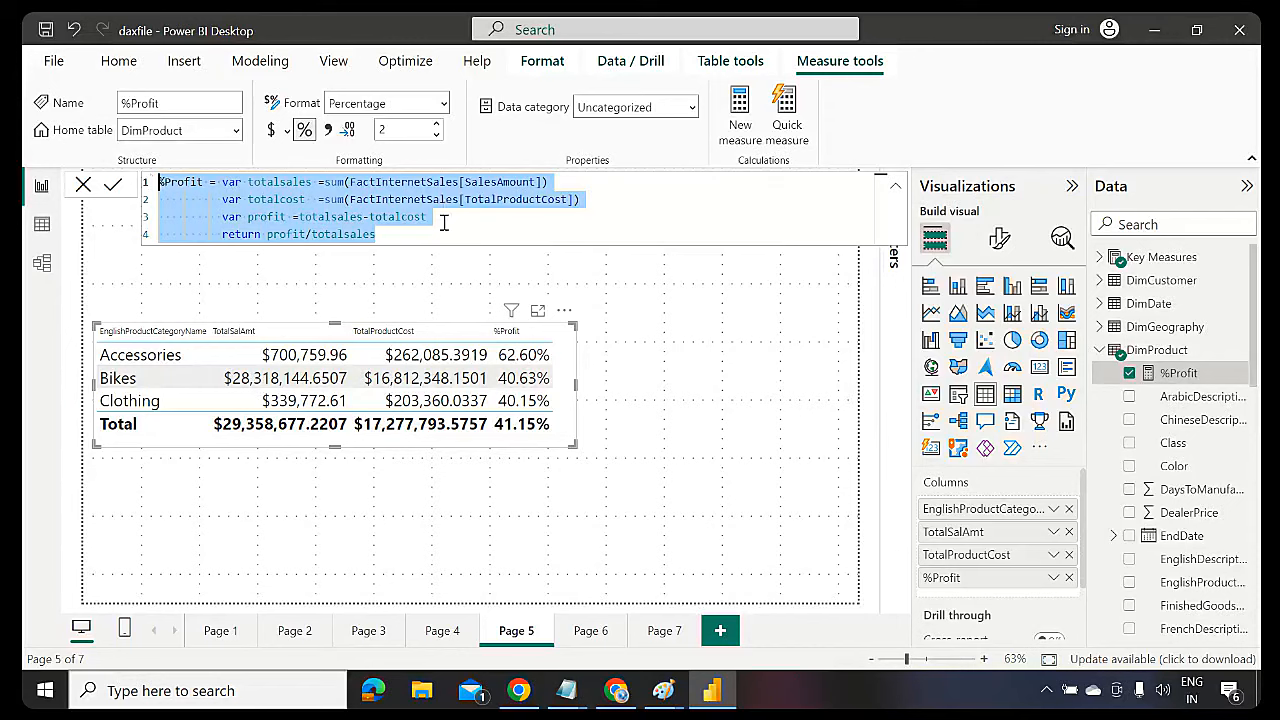
Highlight %Profit's return line, variable declarations and SalesAmount sum, then collapse the formula to one line
click(389, 237)
drag(389, 237, 222, 243)
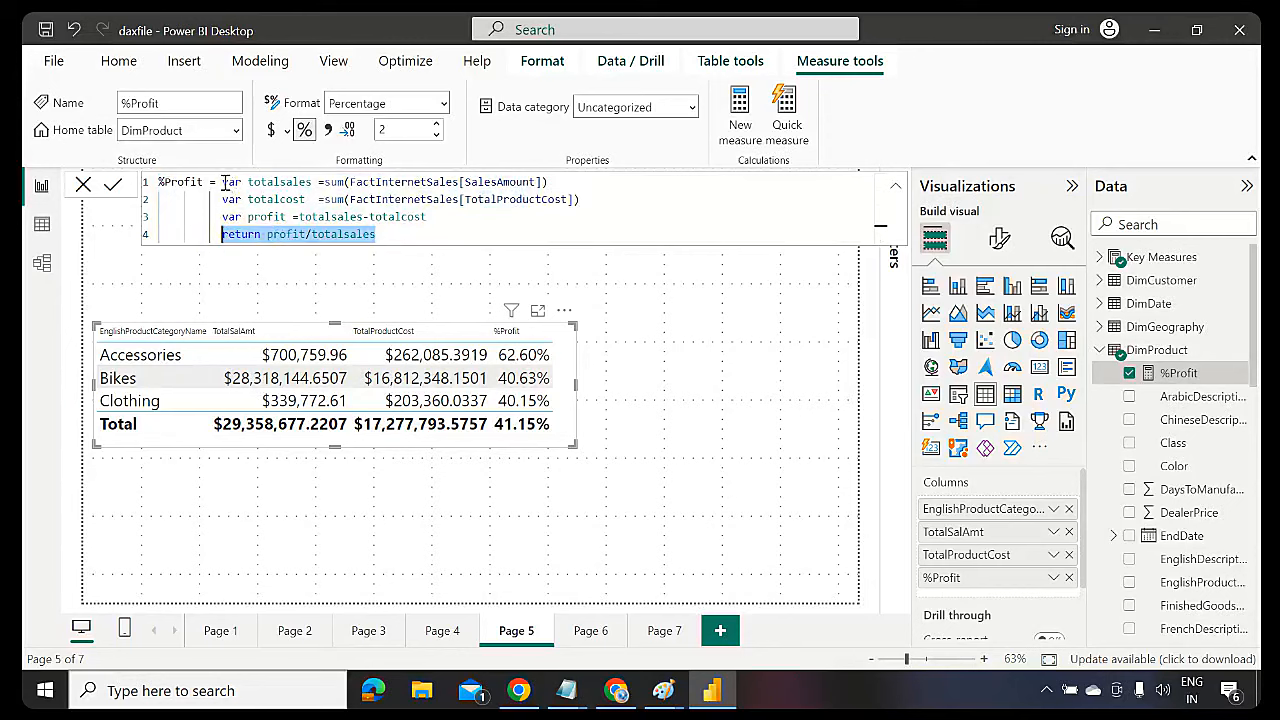
drag(223, 182, 435, 215)
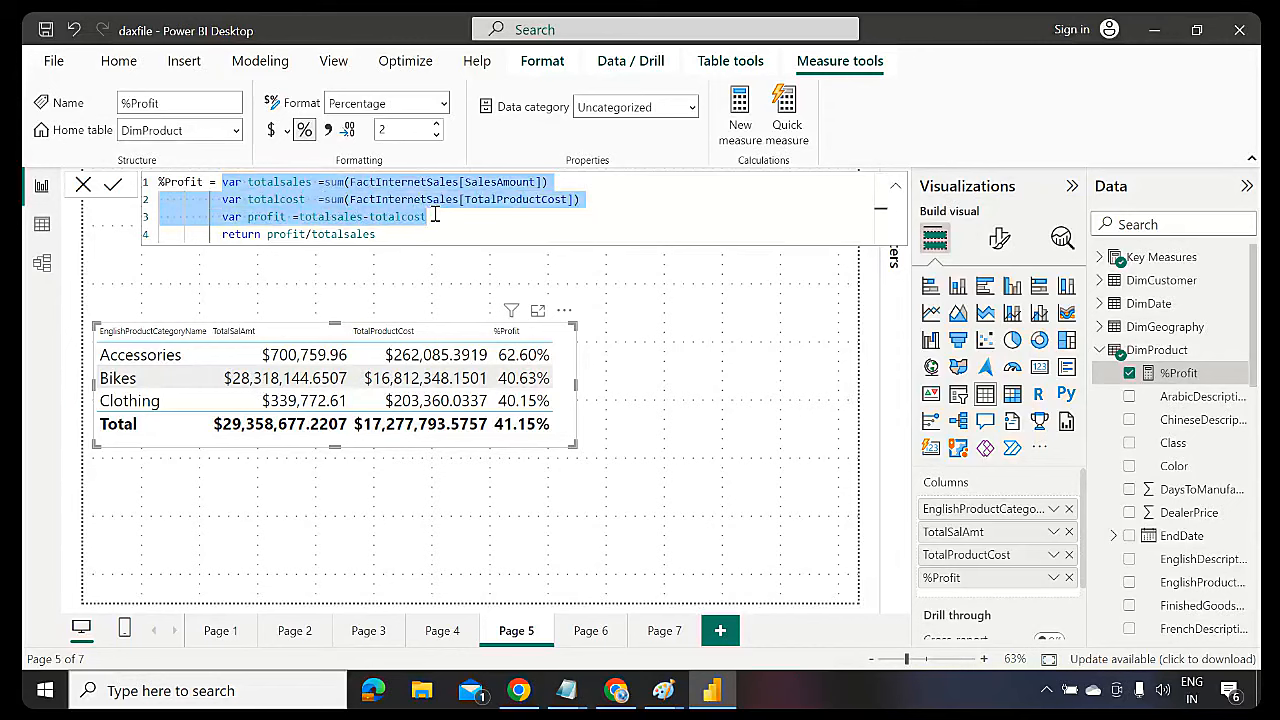
click(435, 215)
drag(223, 182, 243, 183)
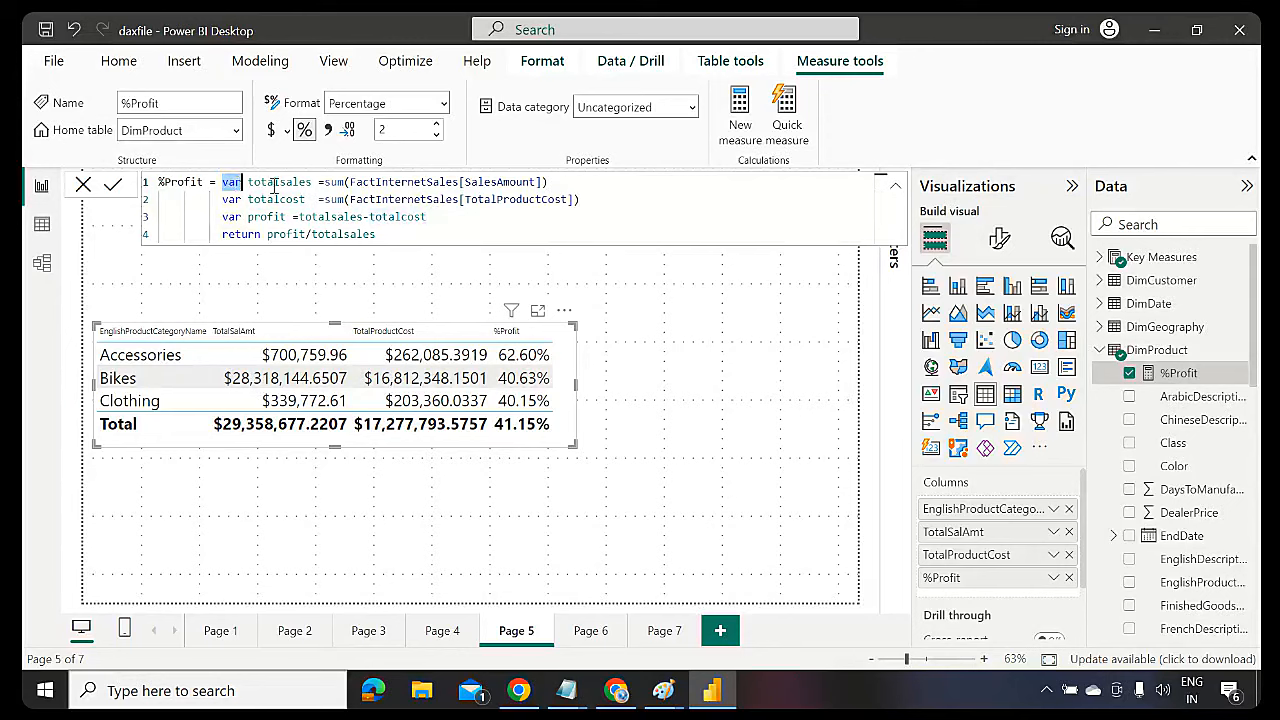
double_click(275, 183)
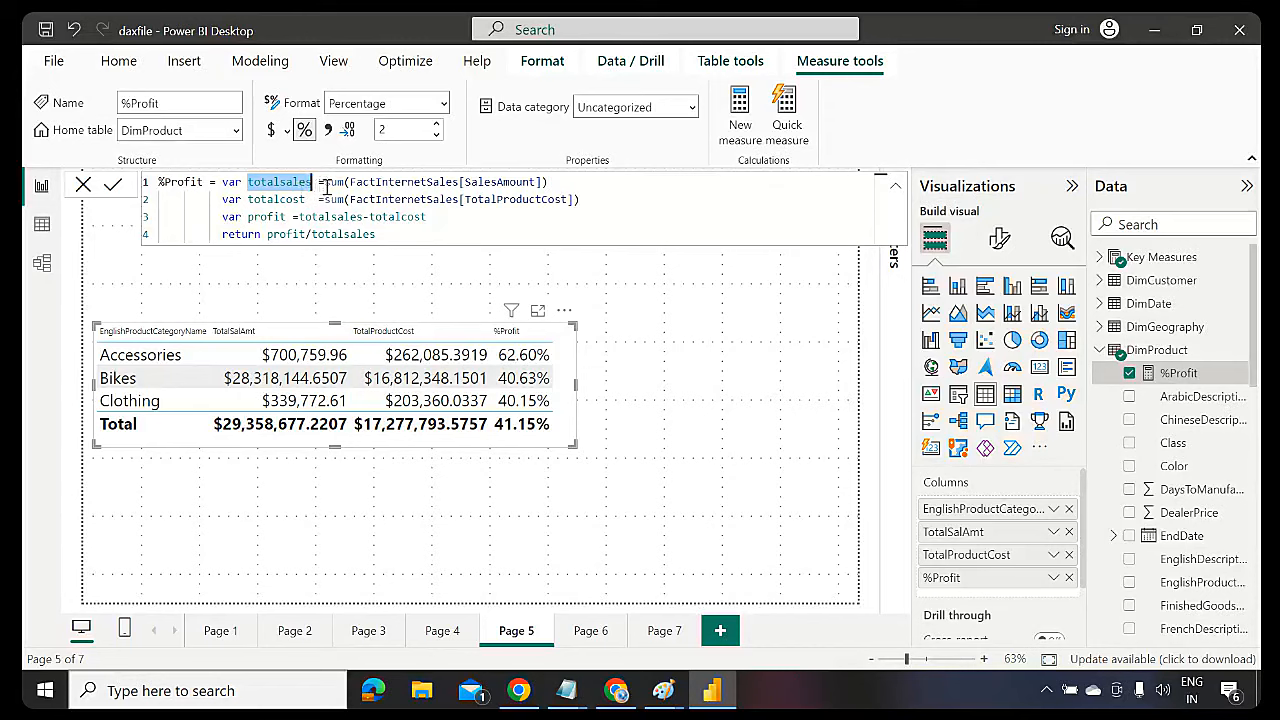
drag(325, 185, 595, 177)
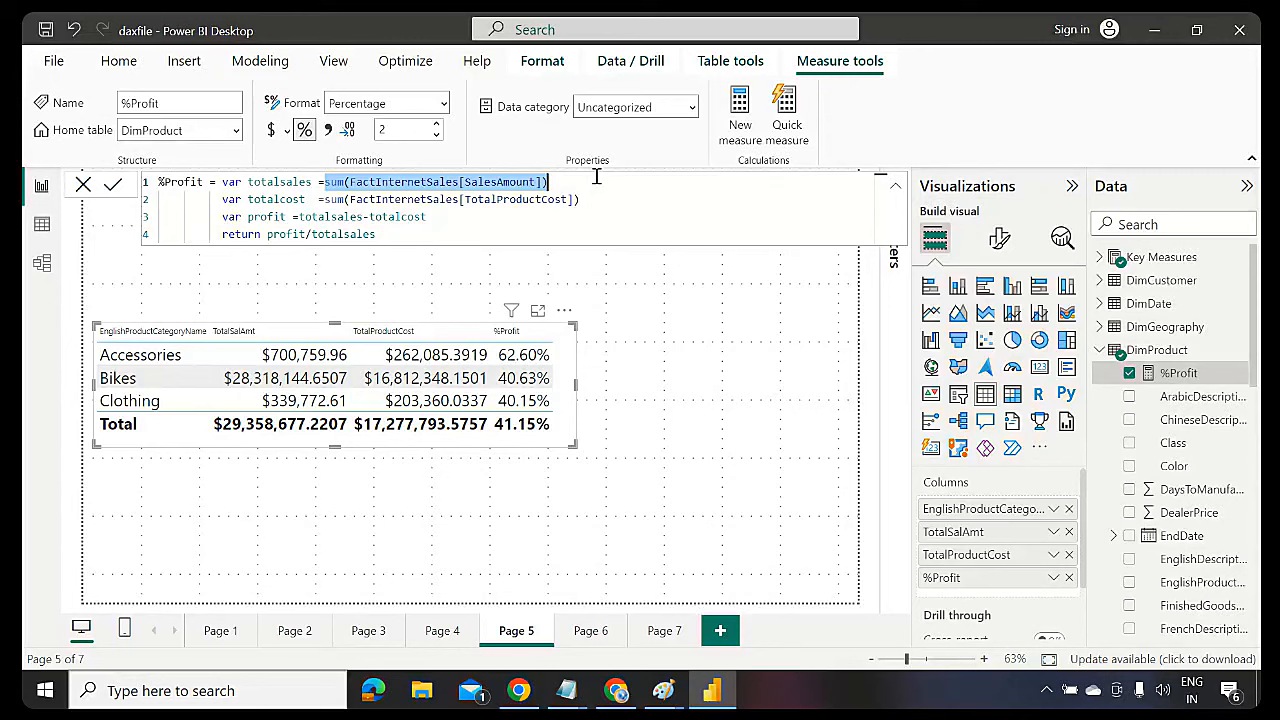
click(896, 196)
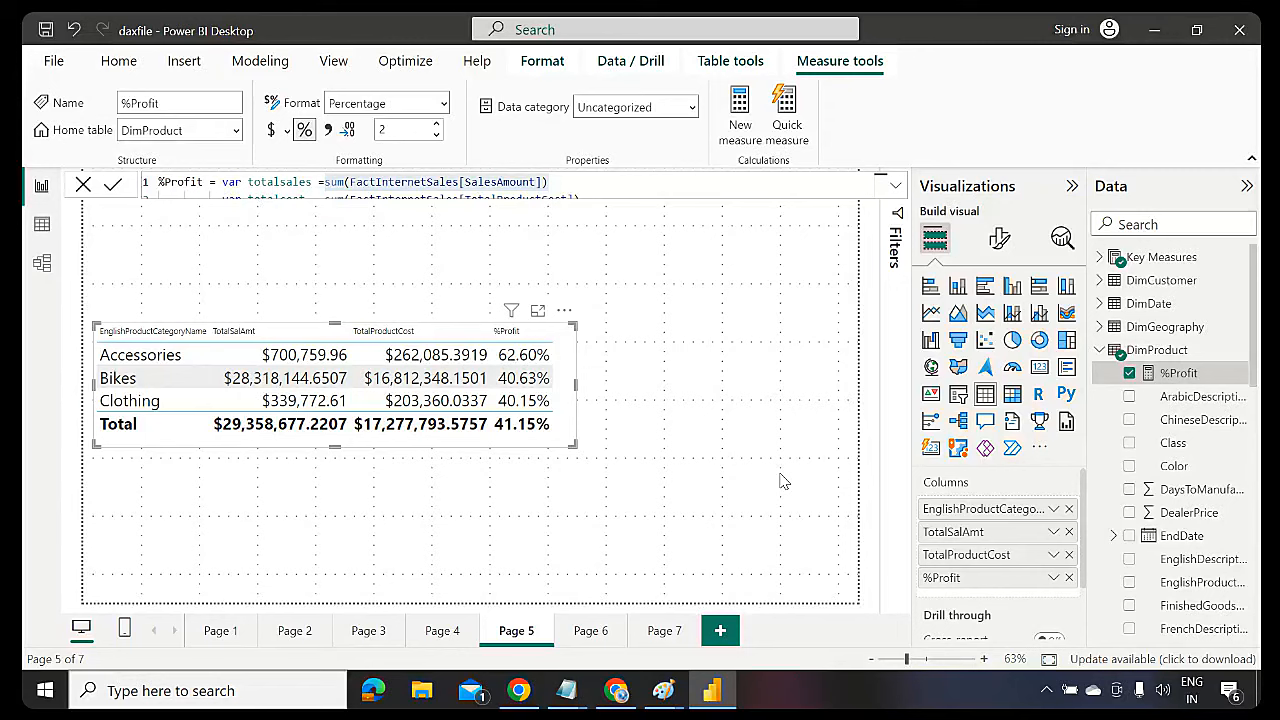
Save the report, collapse the DimProduct fields and expand the Key Measures table
click(45, 30)
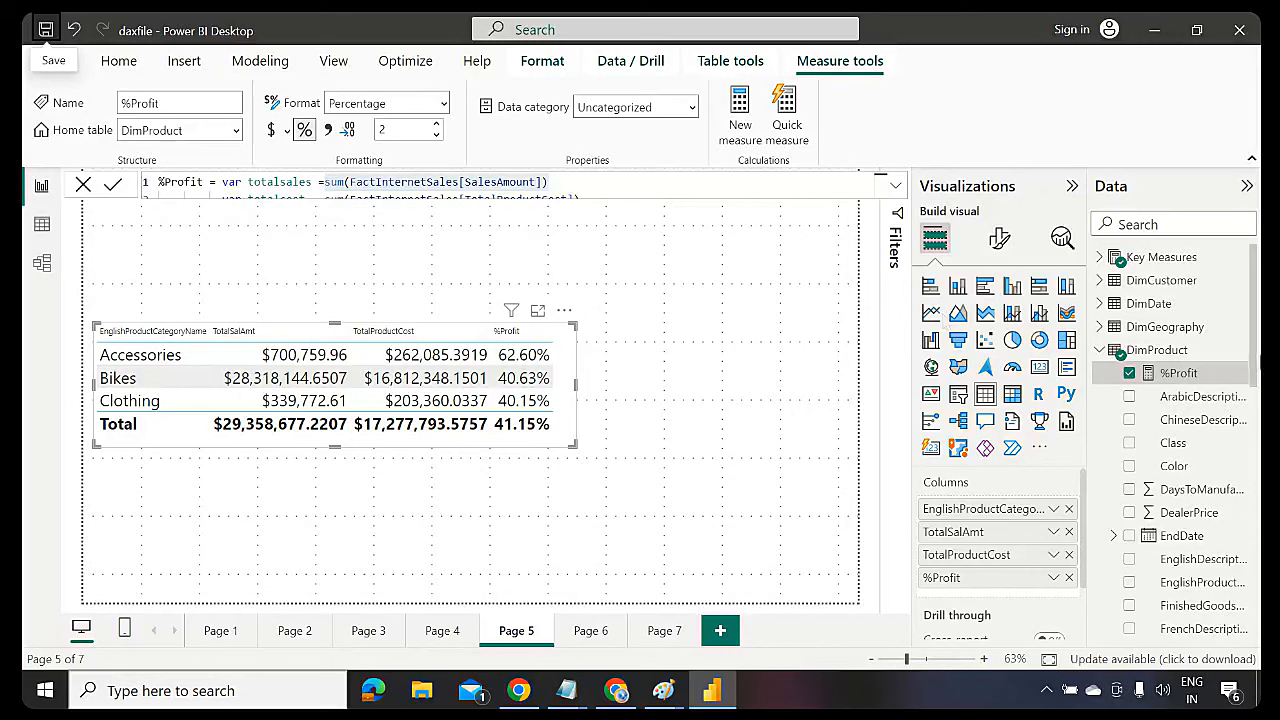
click(1100, 350)
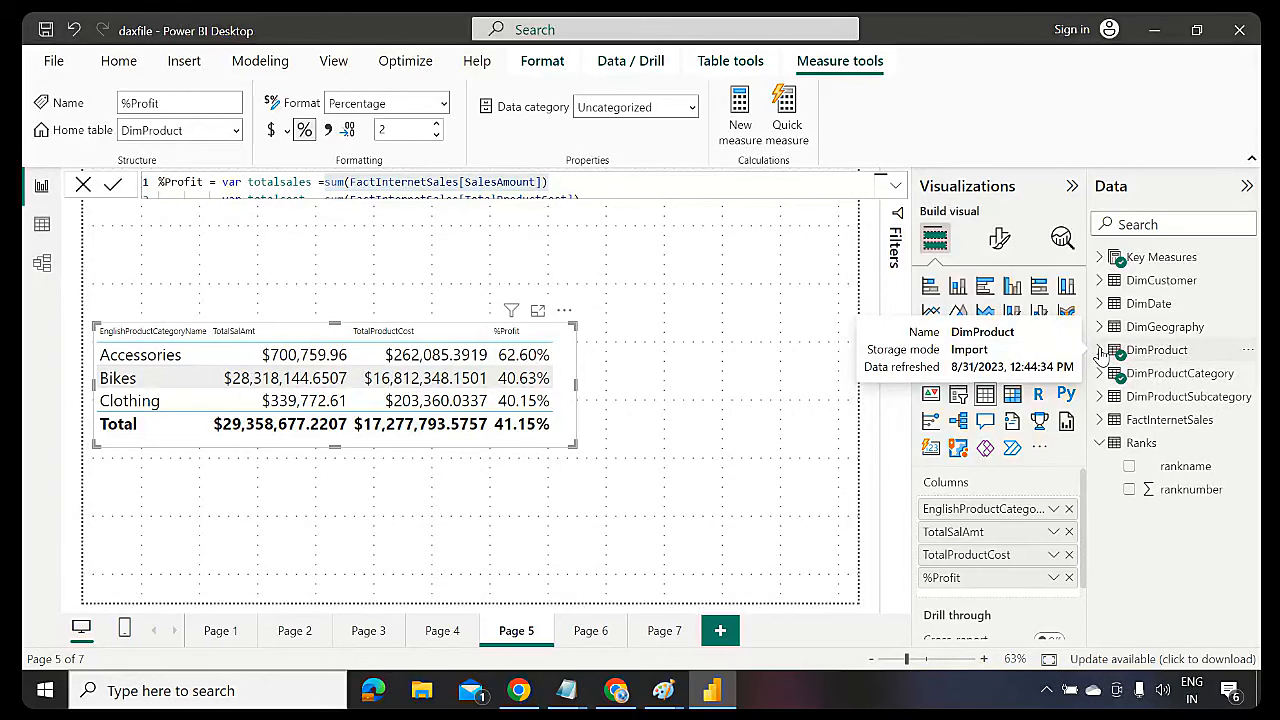
click(1100, 257)
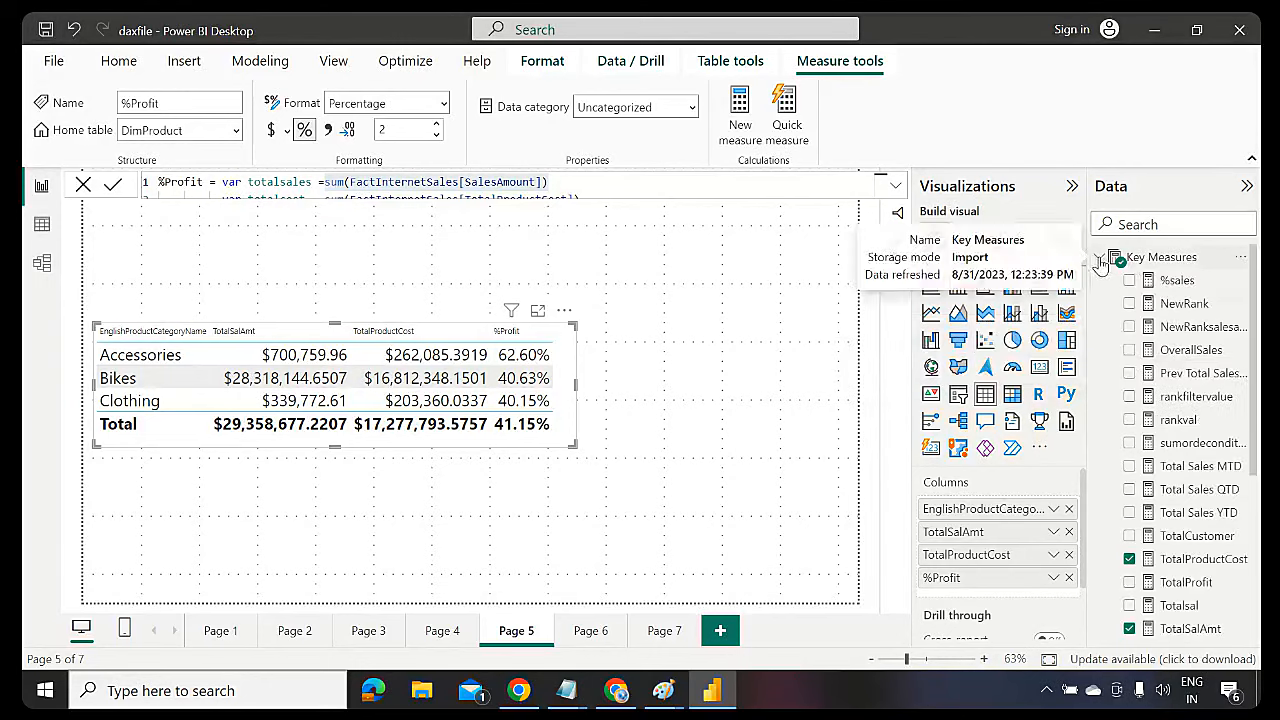
Review the NewRank, NewRanksalesamount and rankval definitions, highlighting RANKX in rankval's formula
click(1188, 310)
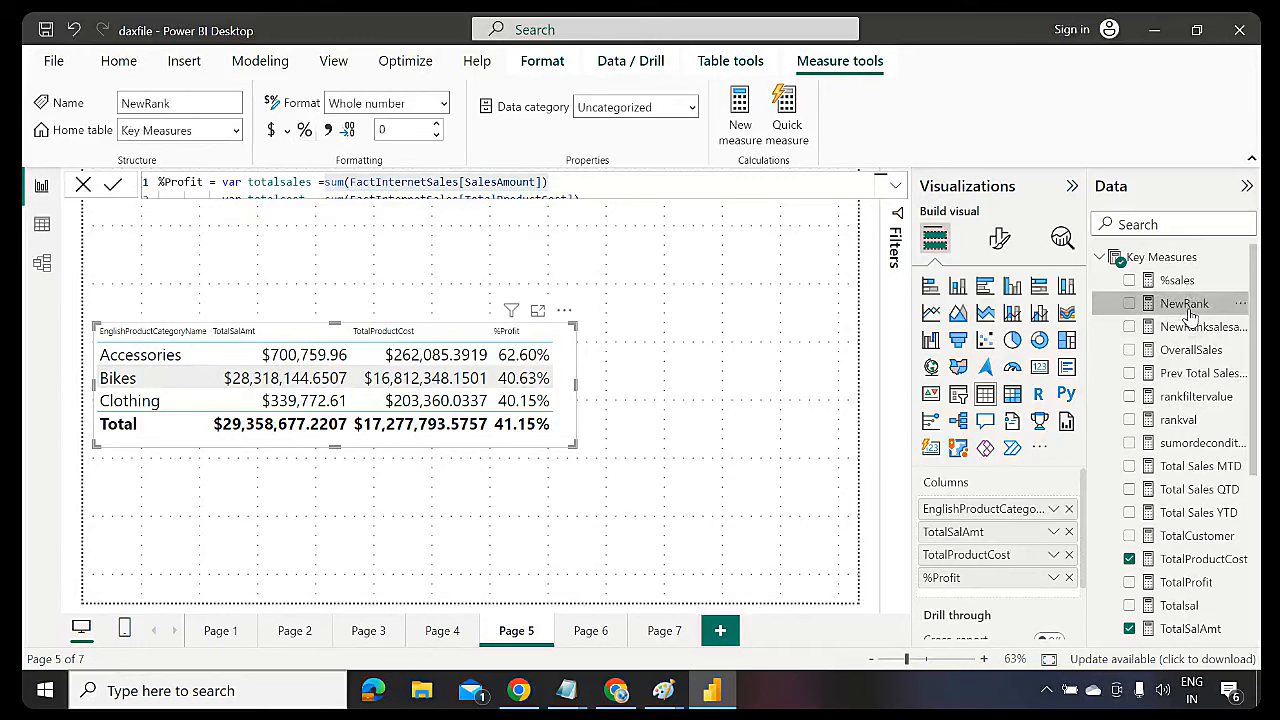
click(1198, 328)
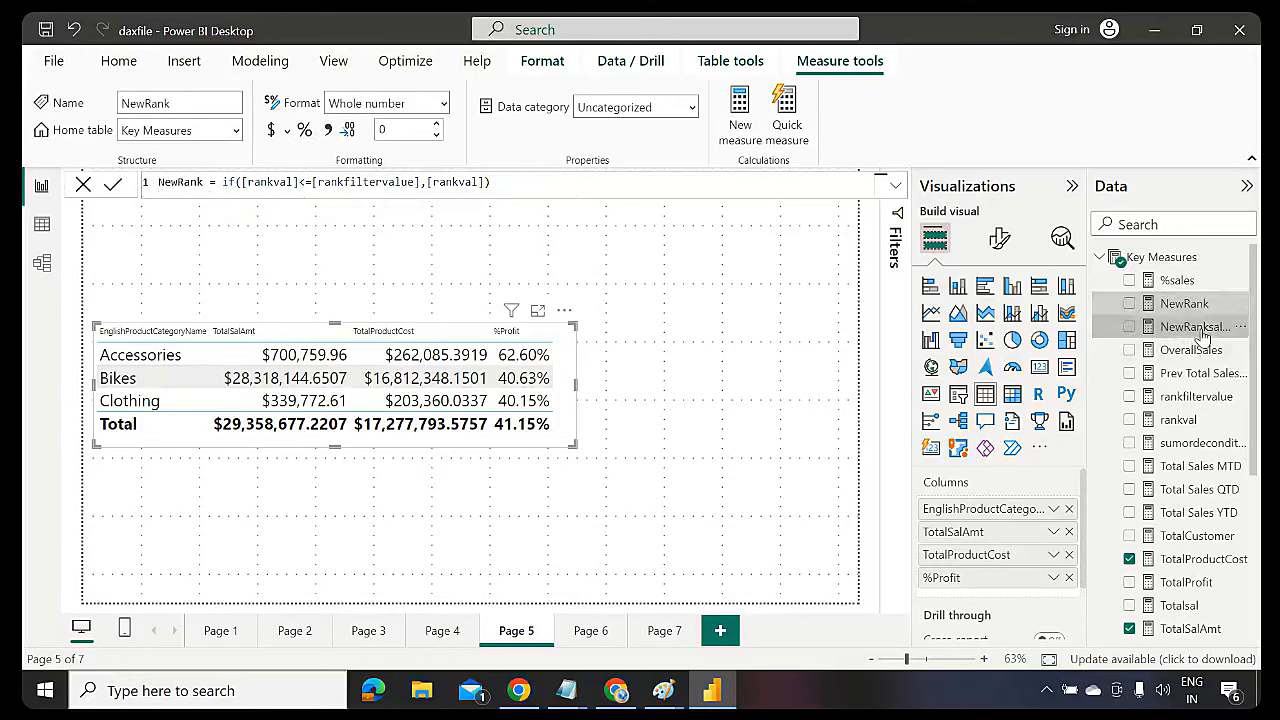
click(1180, 420)
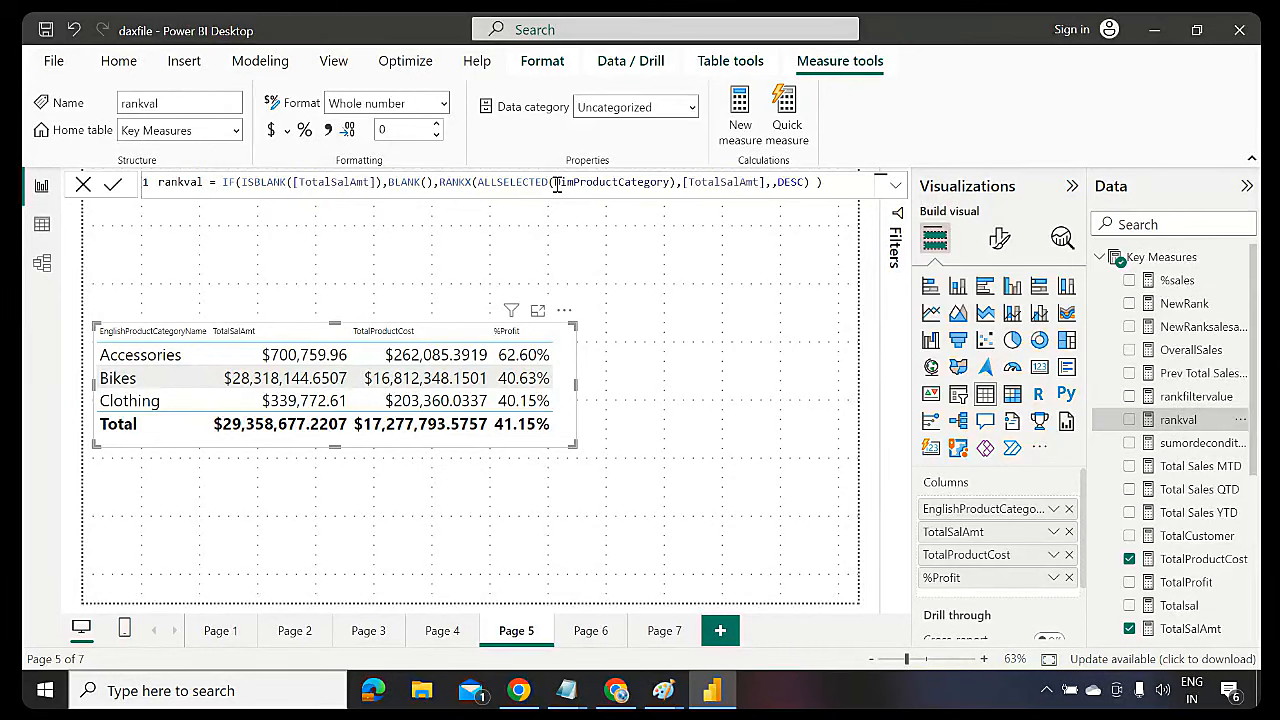
double_click(463, 182)
click(566, 692)
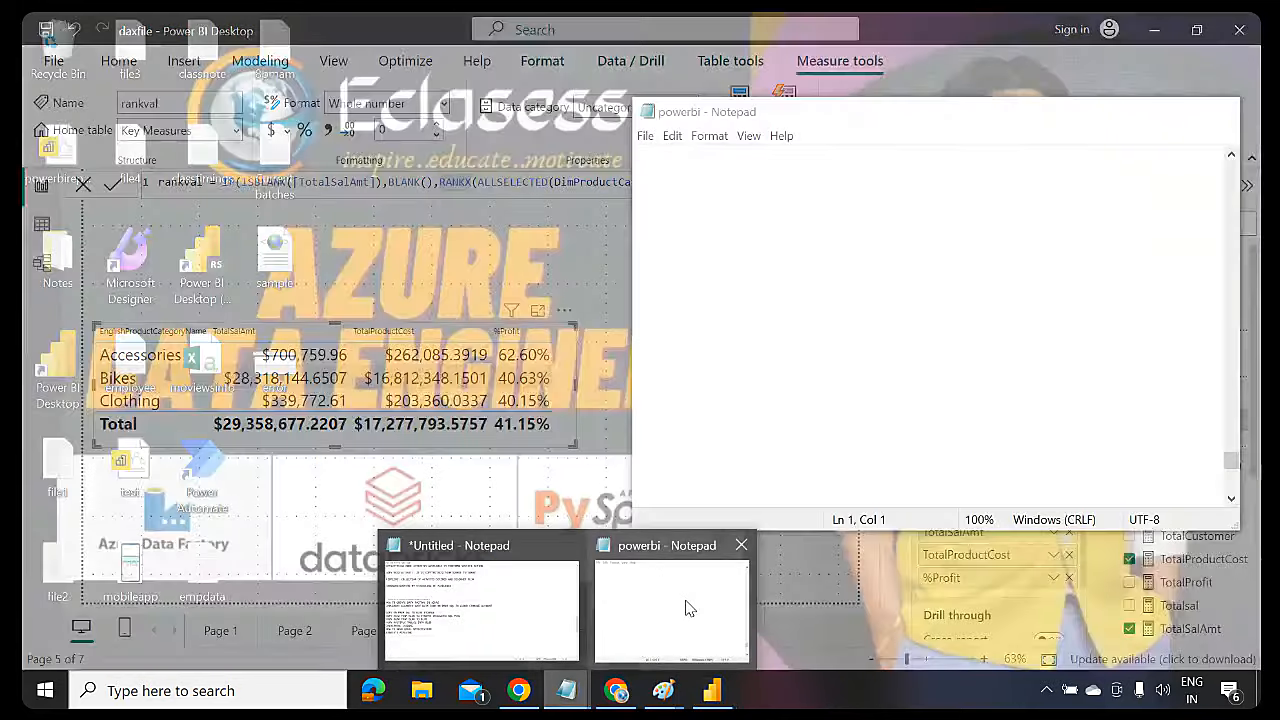
Append lines ALL, ALLSELECTED, RANKX, 'How to declare Variables' and 'Blank()' to the powerbi notes
click(686, 607)
click(720, 263)
text(A)
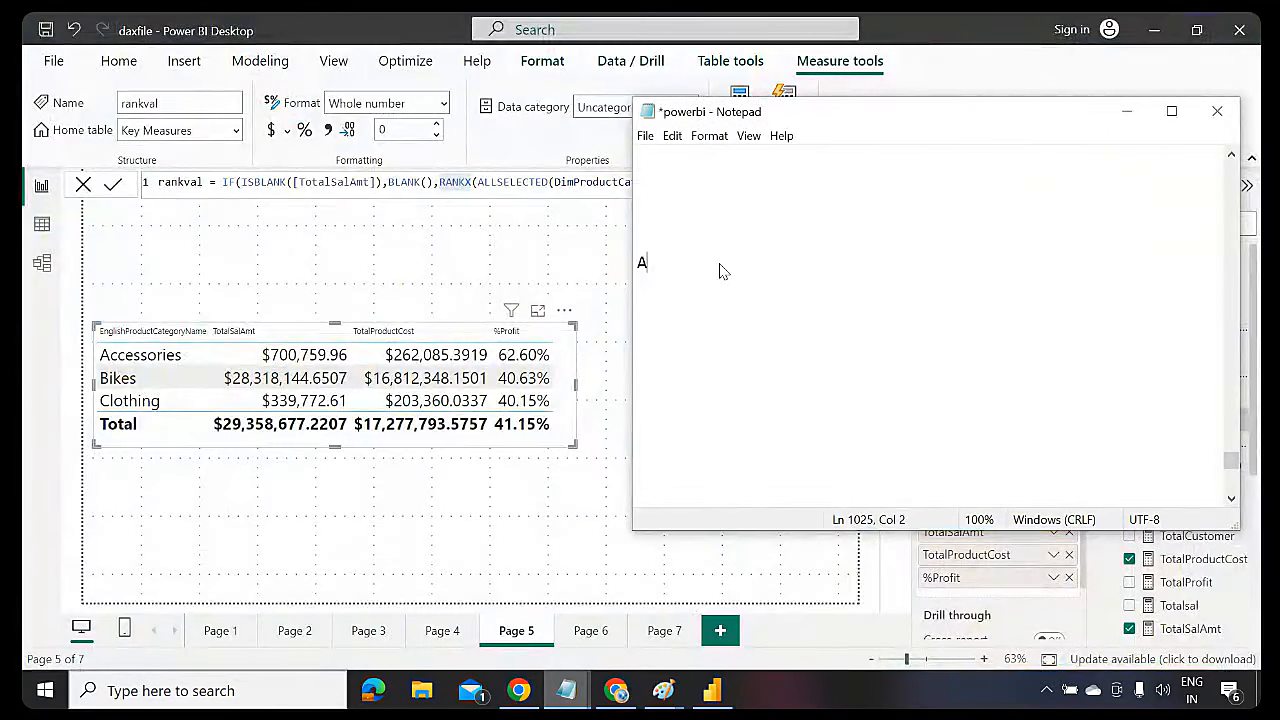
text(LL)
key(Return)
text(ALLS)
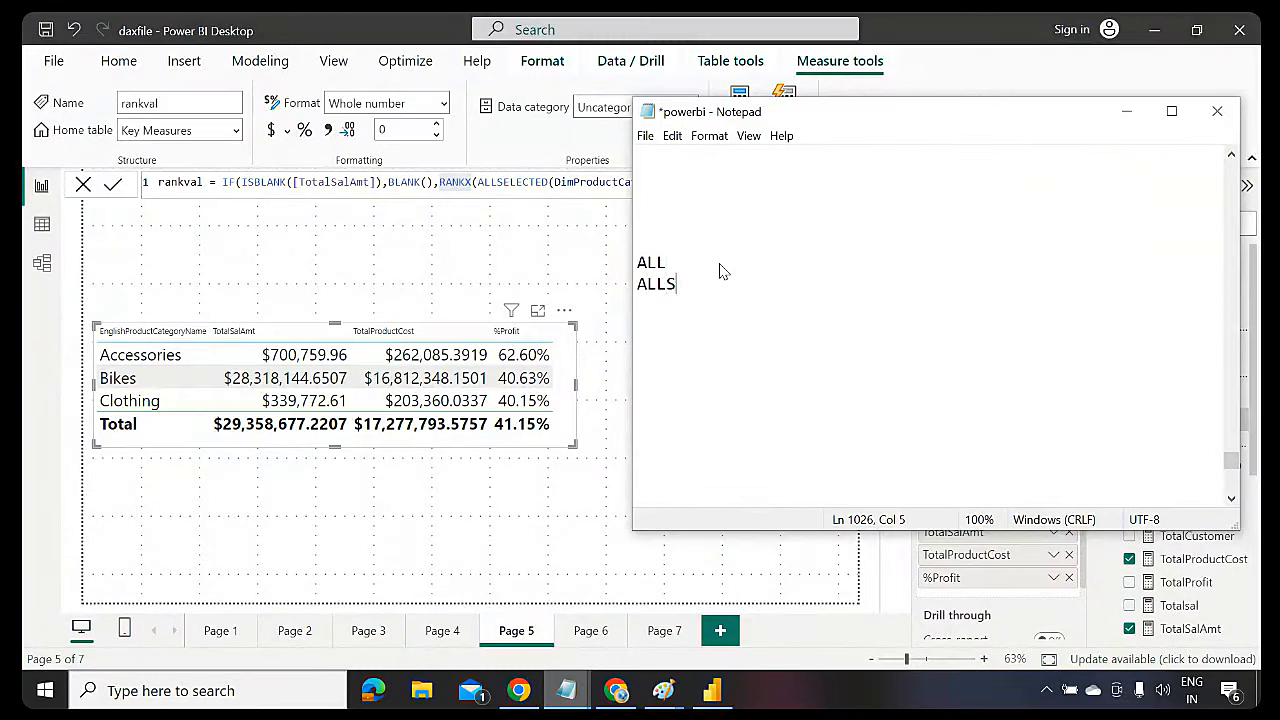
text(ELECTED)
key(Return)
text(RANKX)
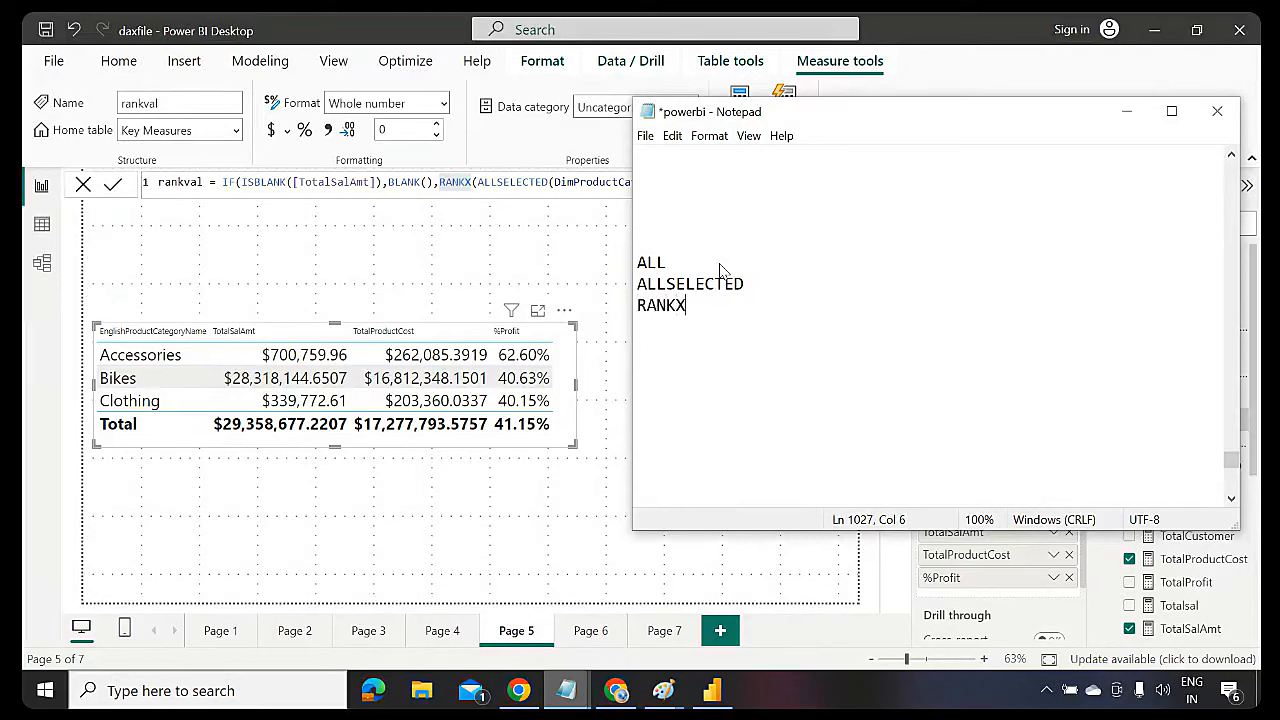
key(Return)
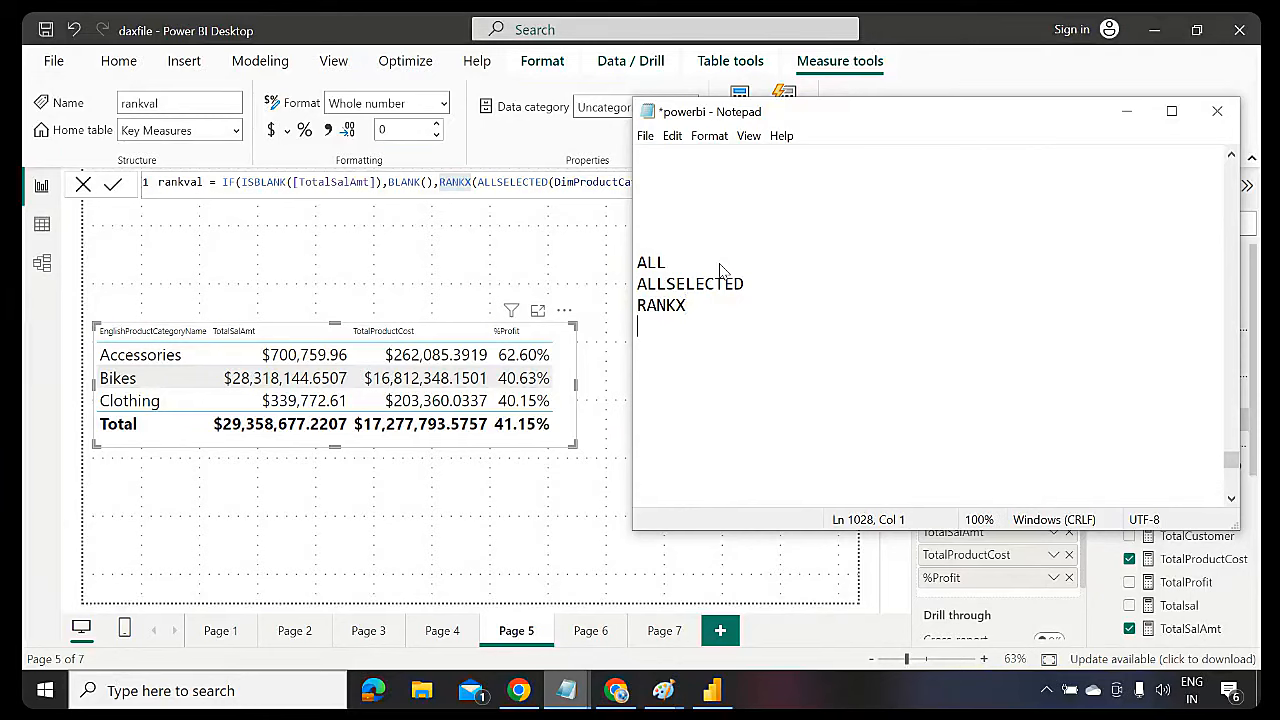
text(How to declare Varia)
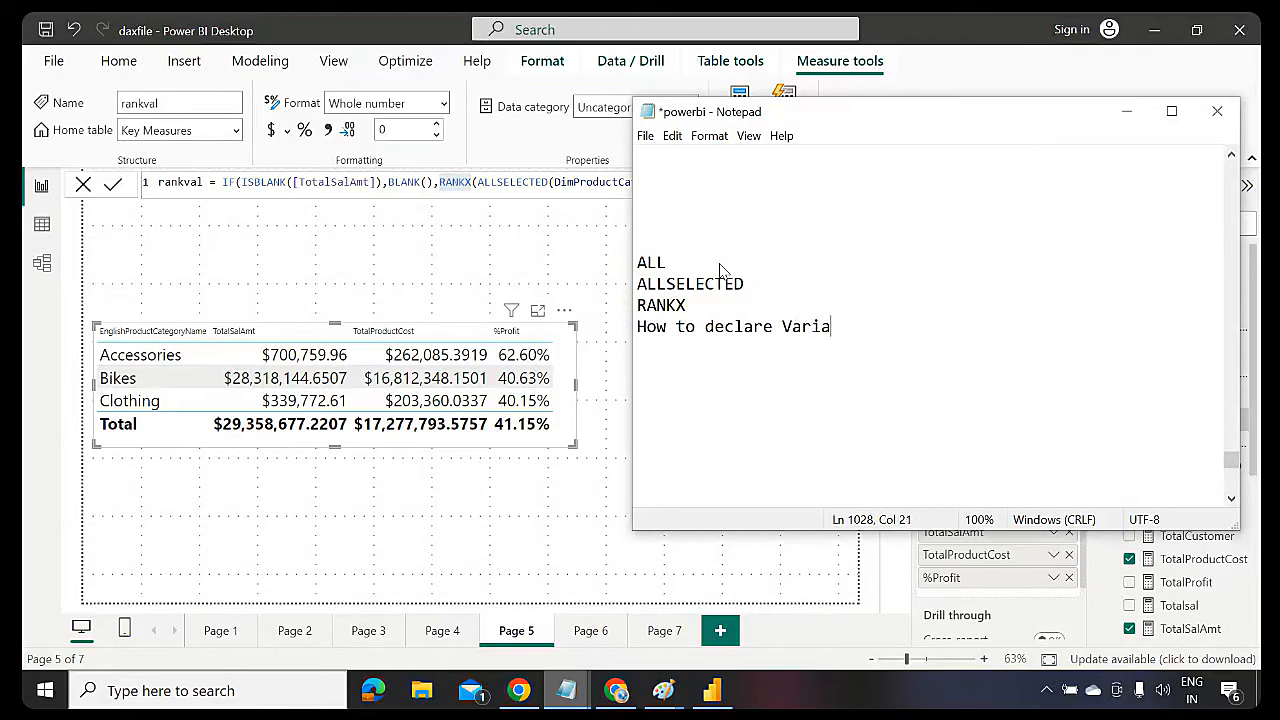
text(bles)
key(Return)
text(Blank())
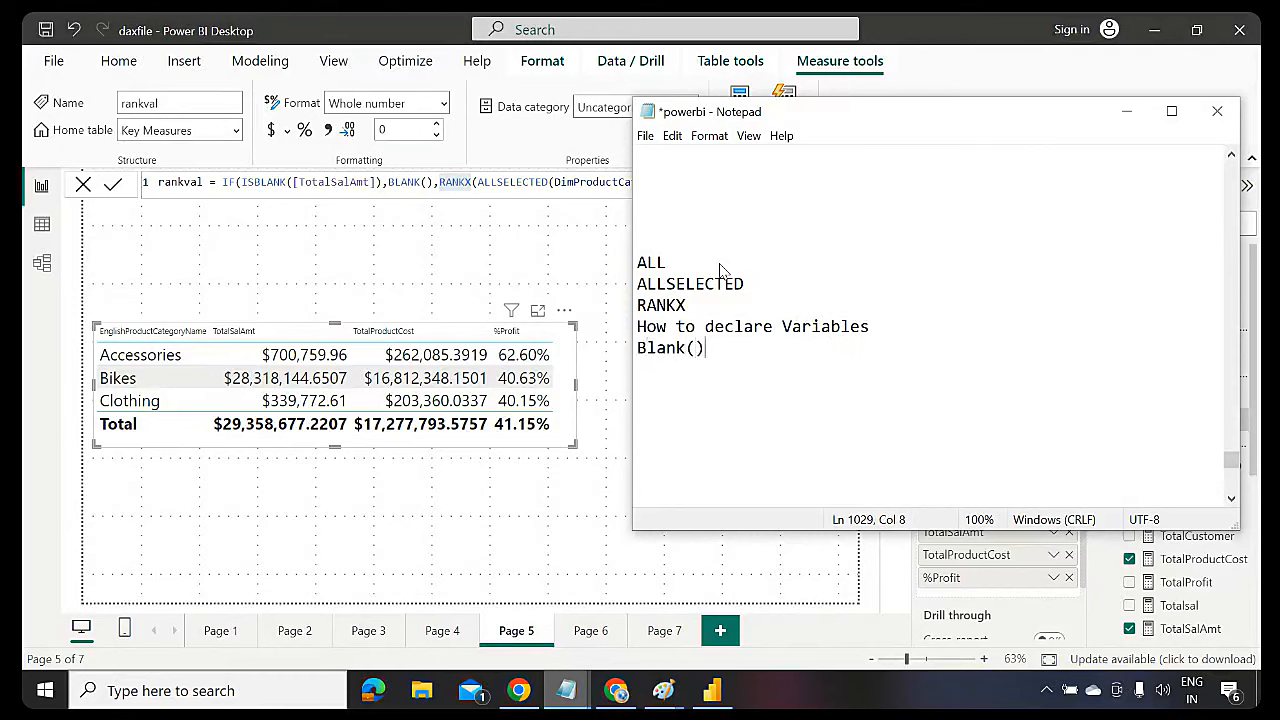
click(597, 259)
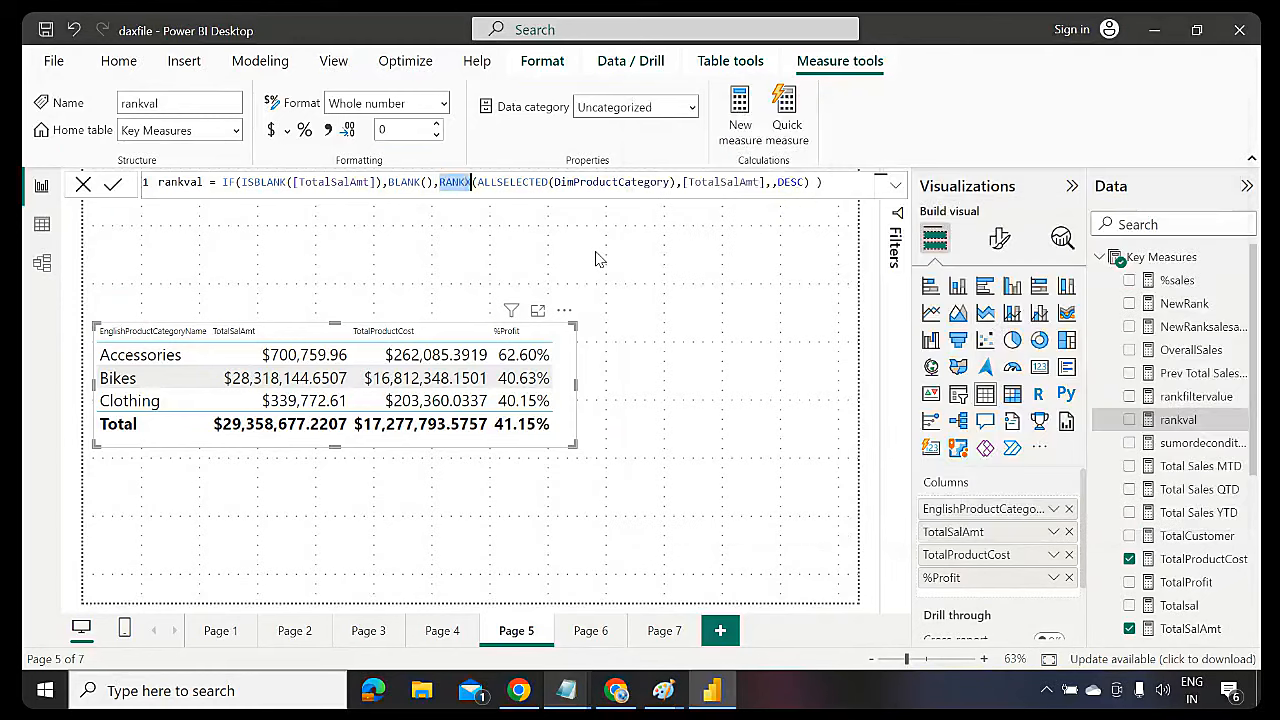
click(895, 186)
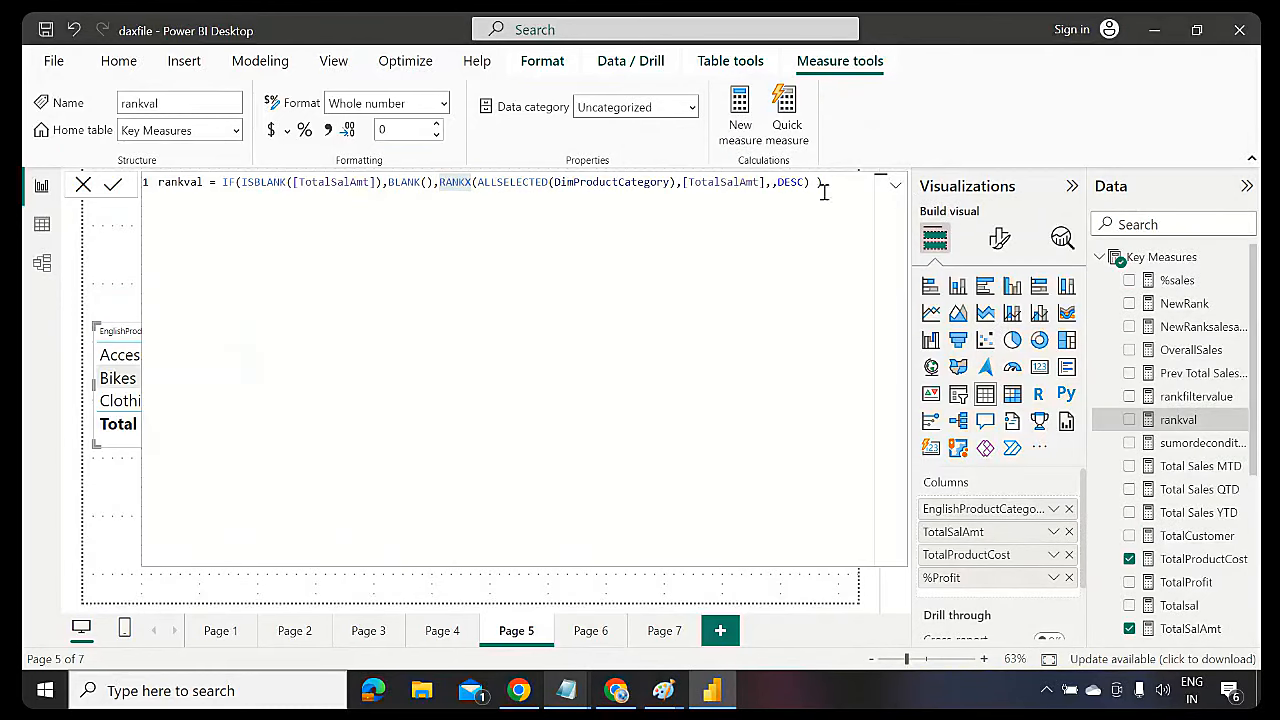
click(896, 186)
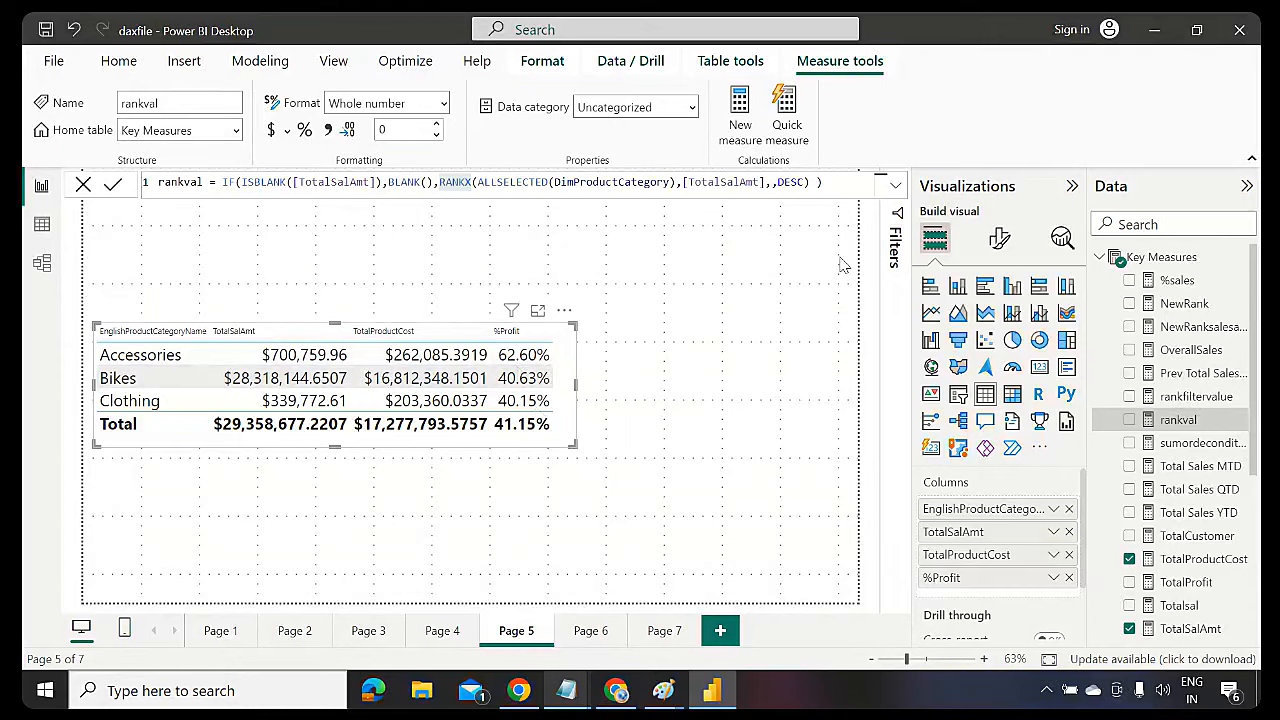
click(895, 186)
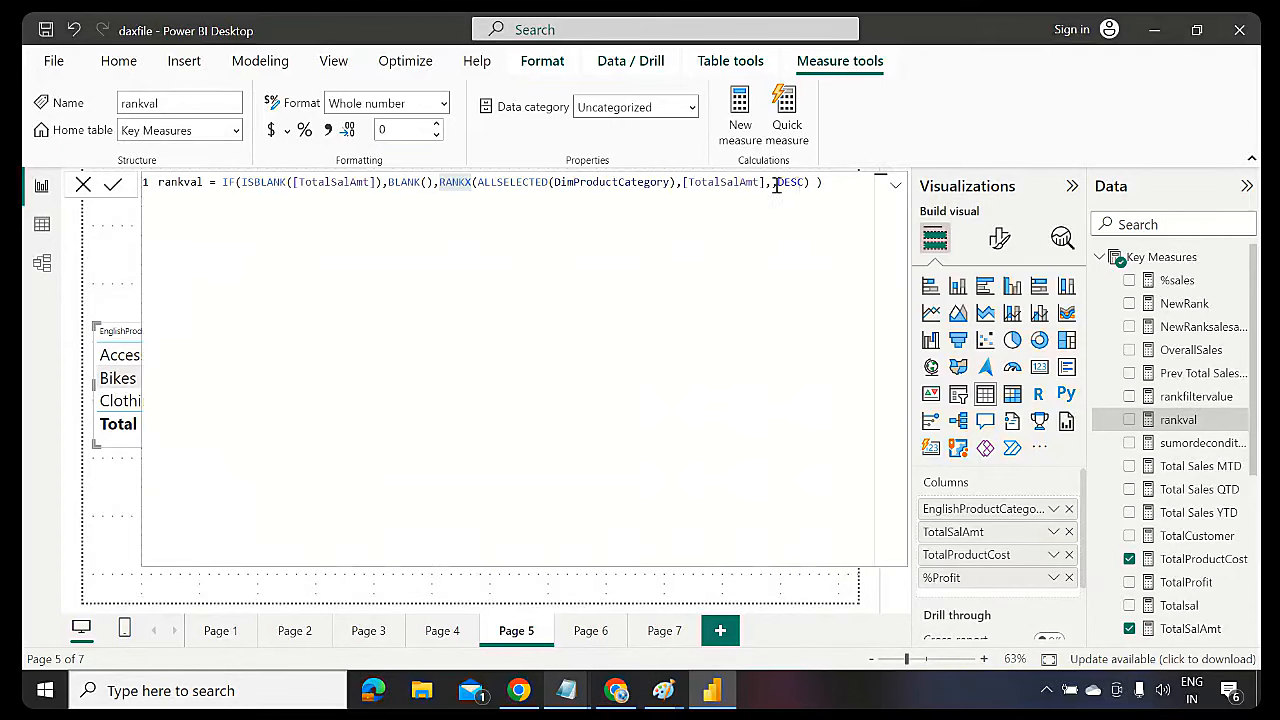
drag(834, 182, 222, 182)
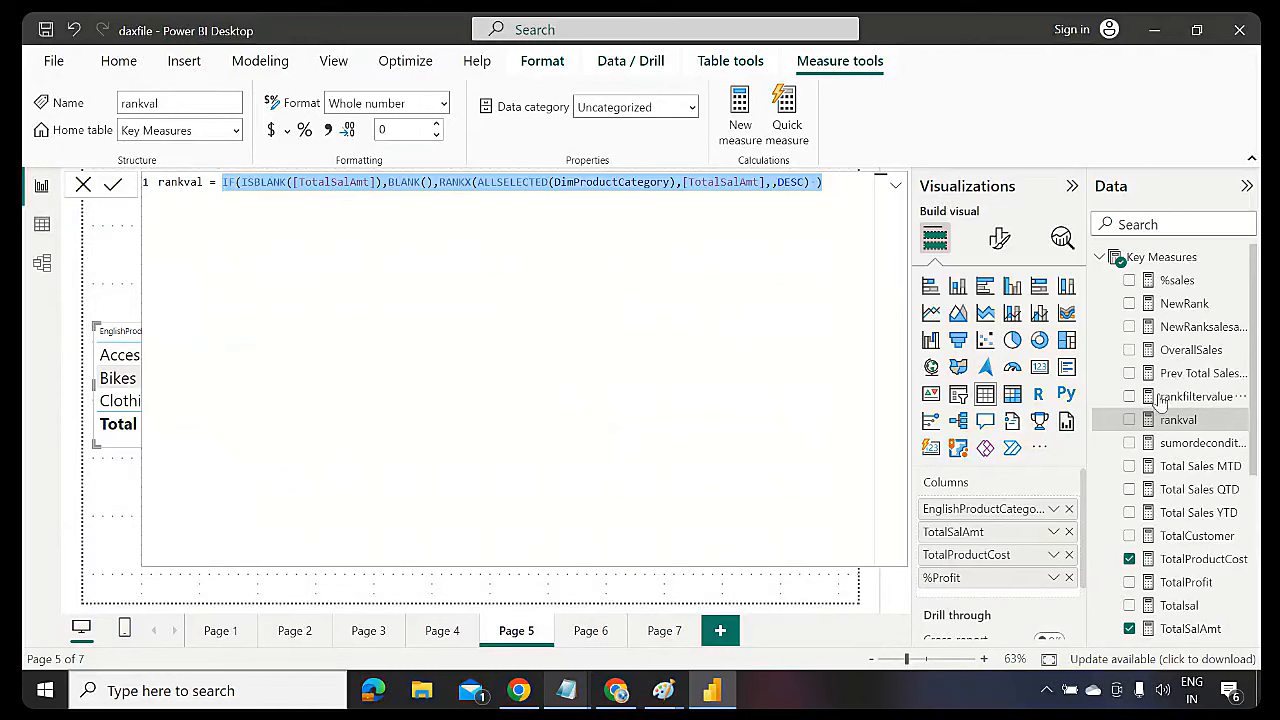
click(1103, 259)
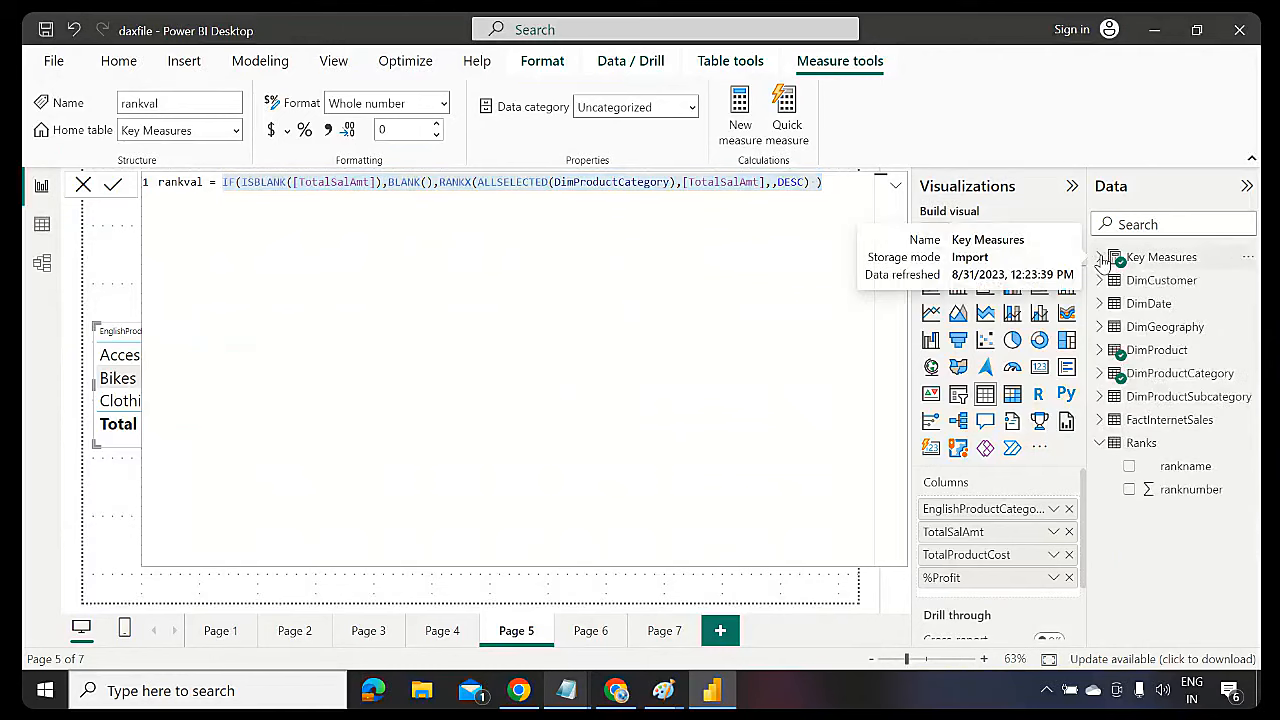
click(1103, 259)
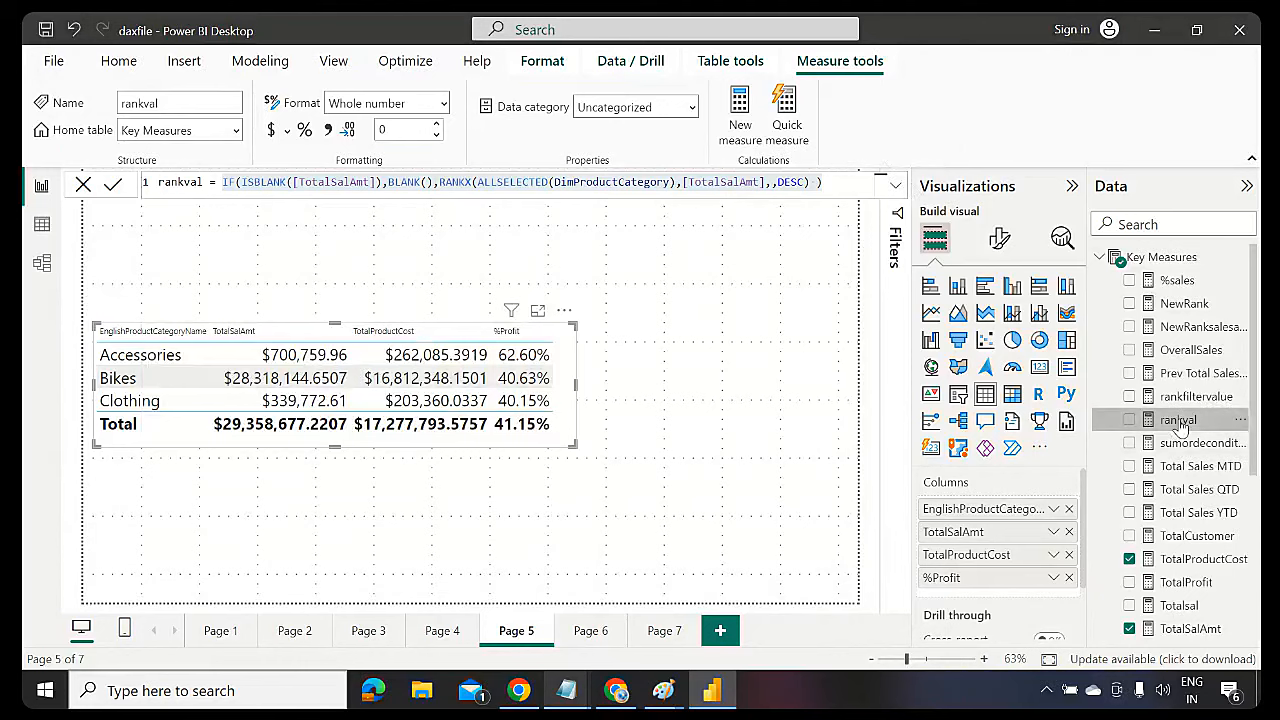
click(896, 186)
click(900, 188)
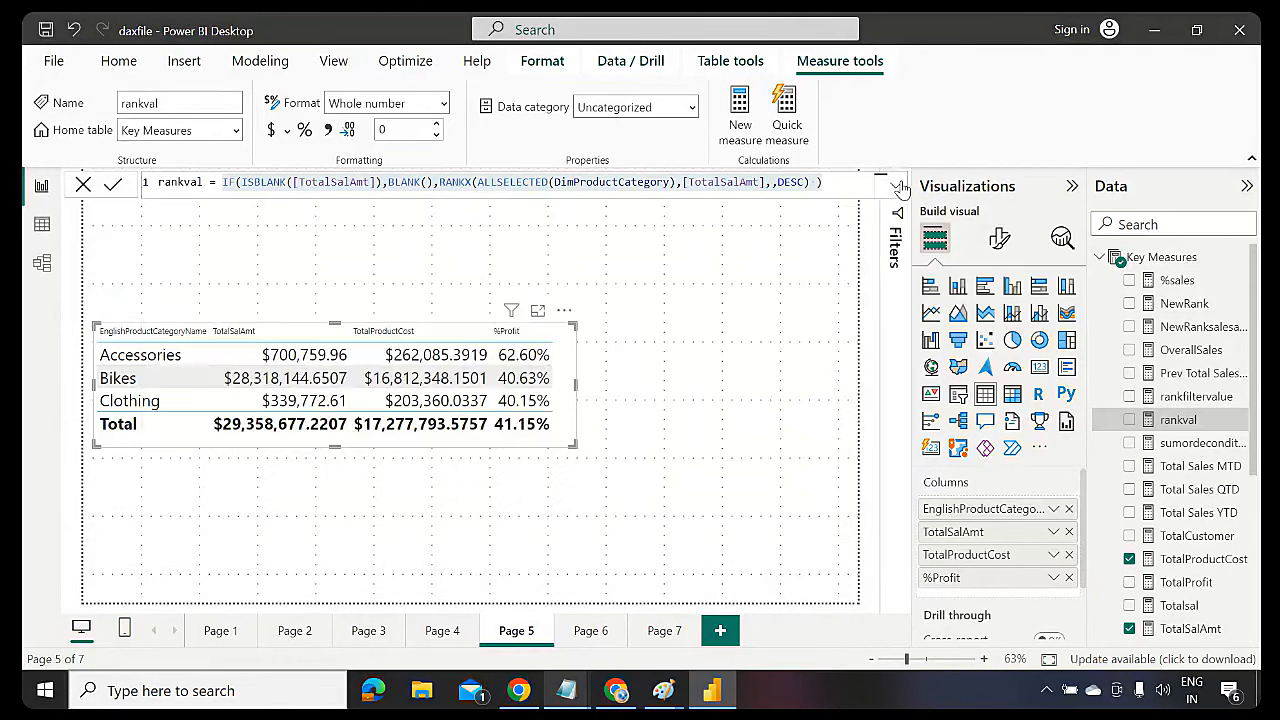
click(900, 188)
double_click(195, 184)
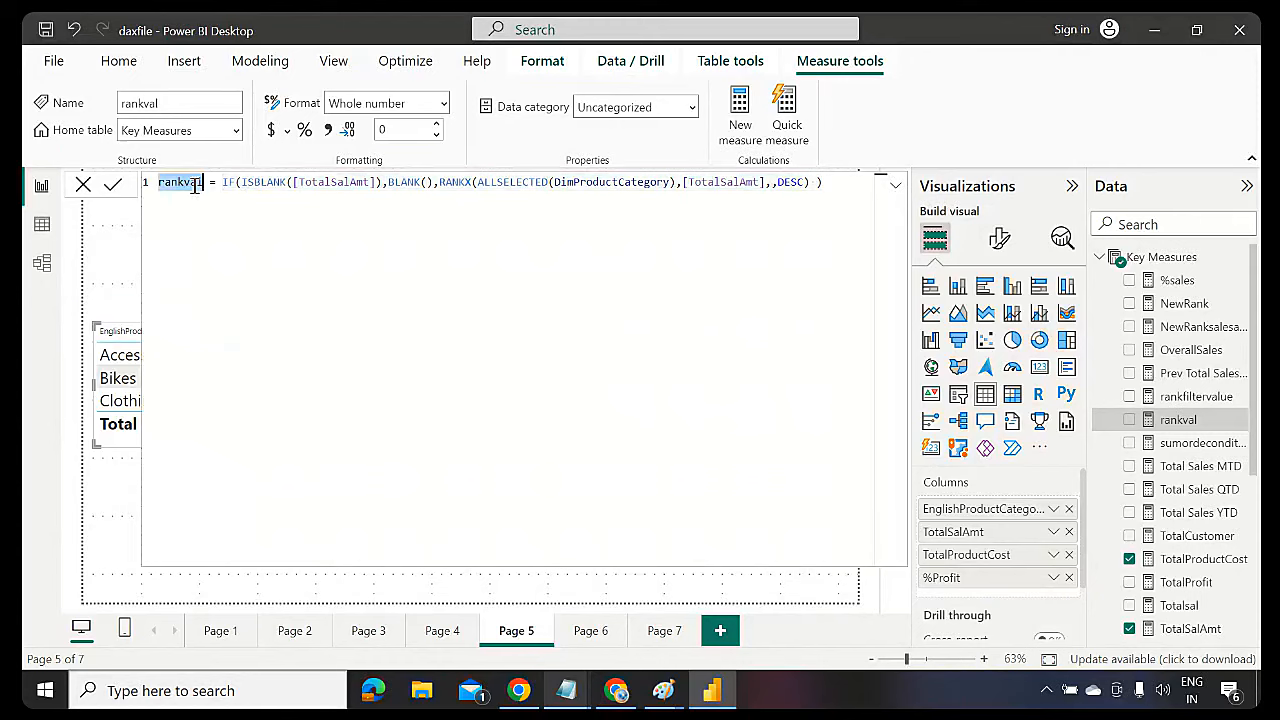
drag(222, 182, 832, 183)
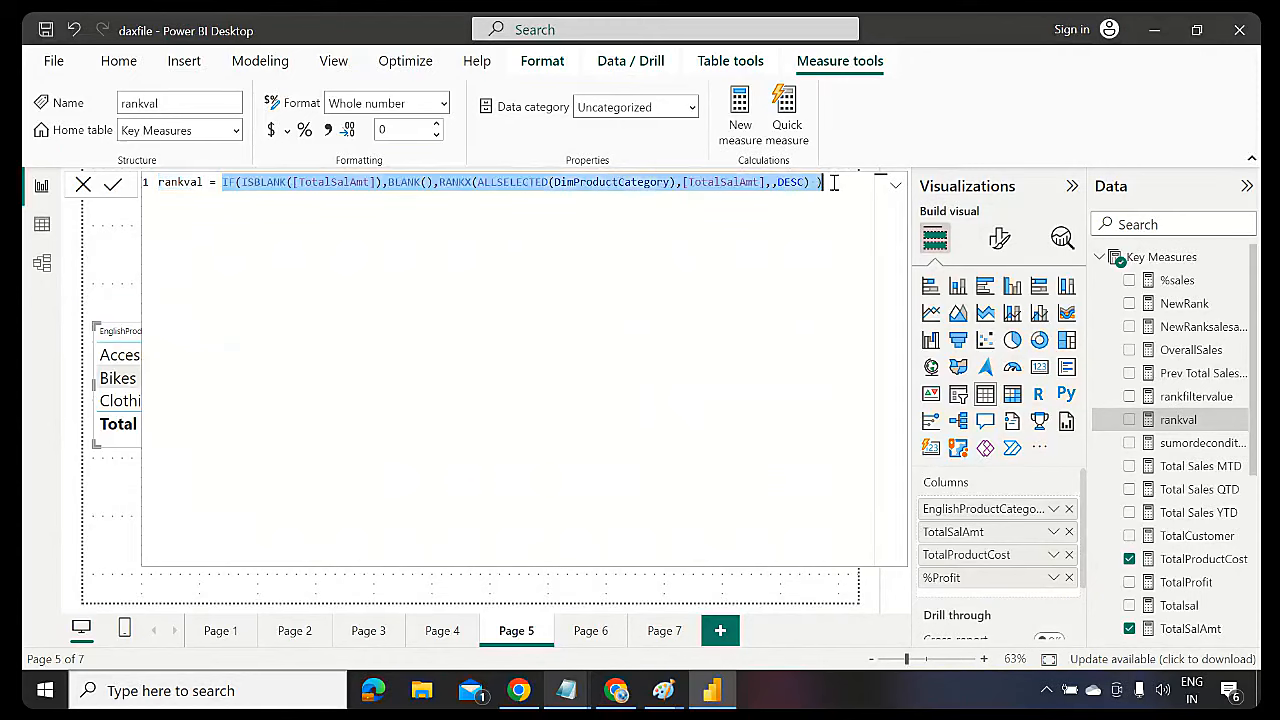
click(833, 183)
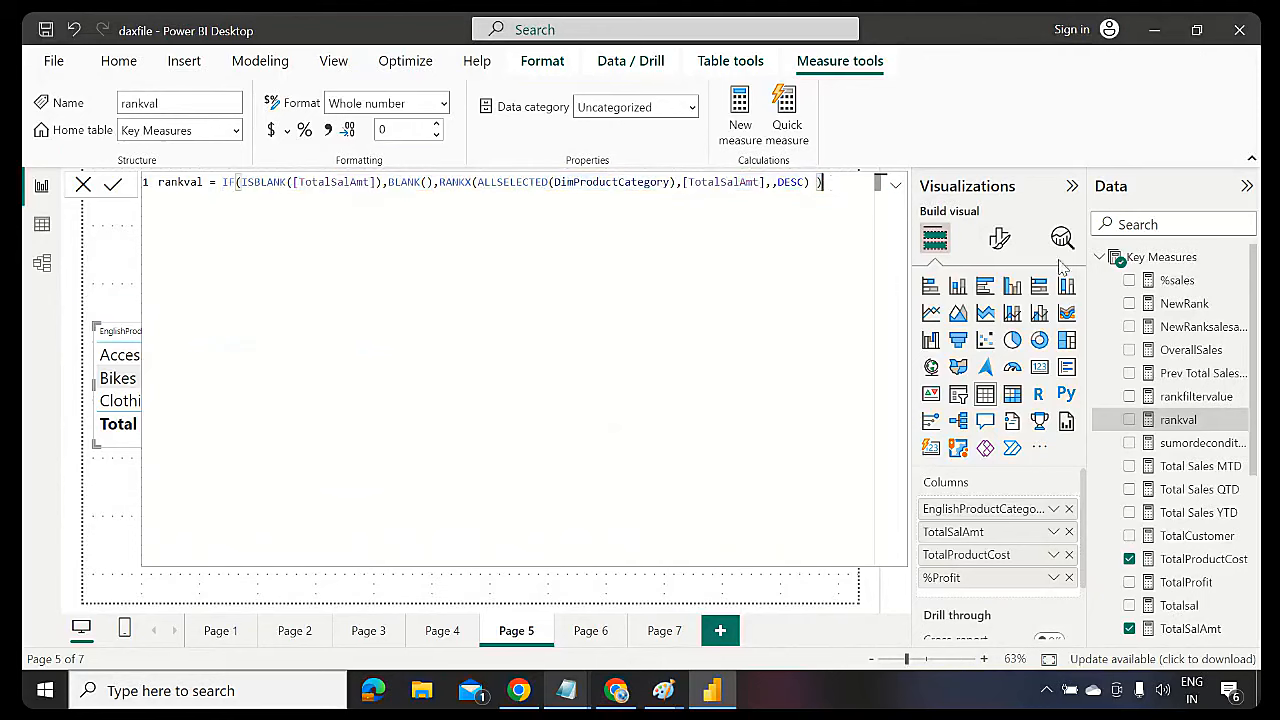
click(893, 184)
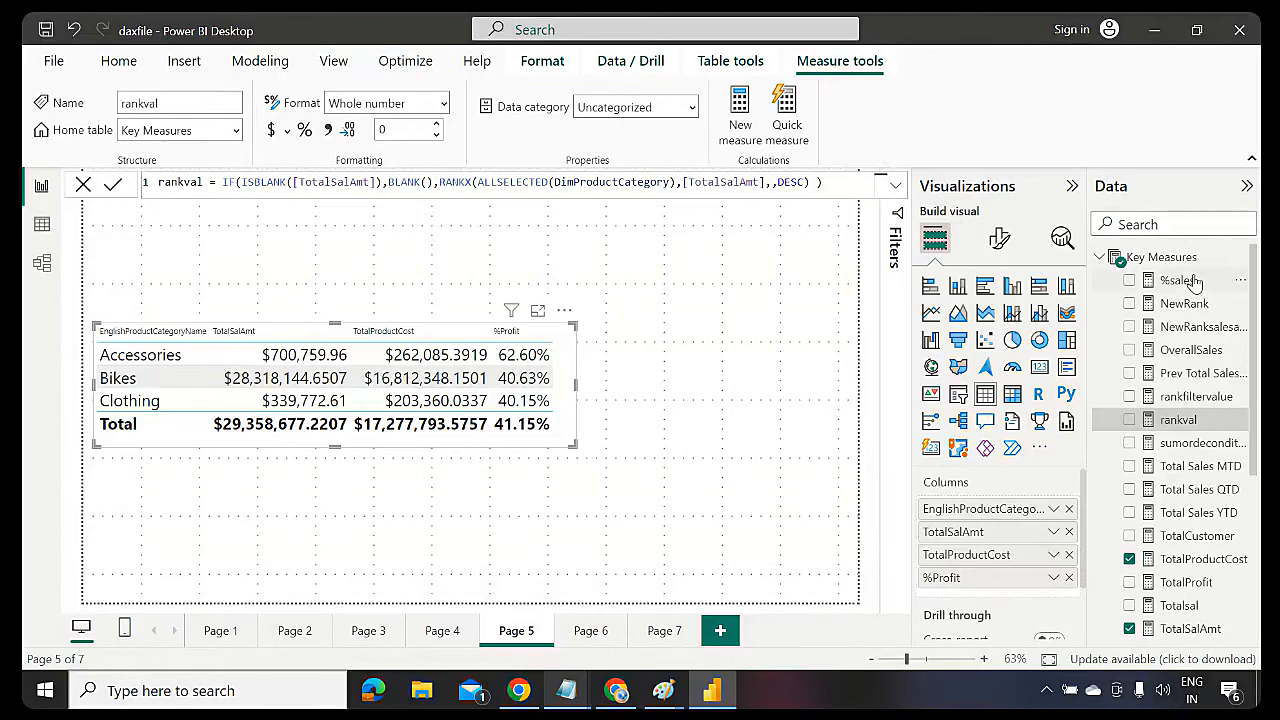
click(1195, 629)
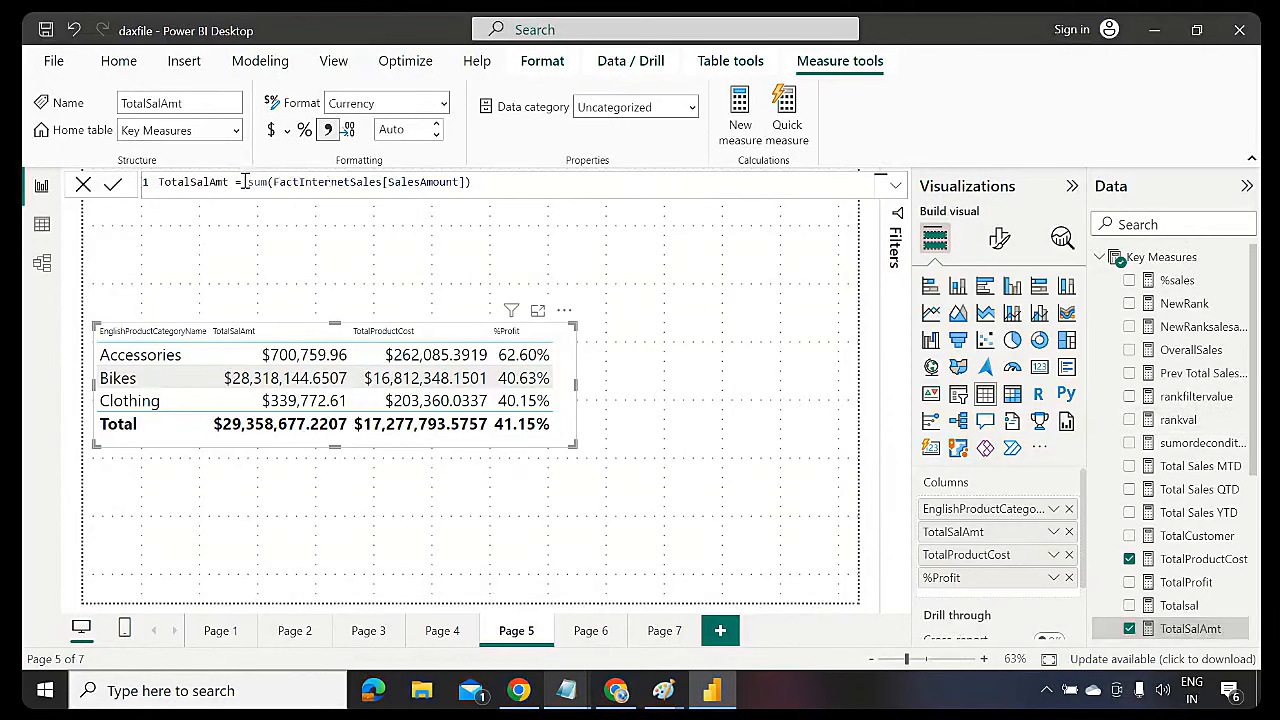
Inspect TotalSalAmt's SUM(SalesAmount) expression, then collapse and select the Key Measures table
drag(247, 182, 483, 182)
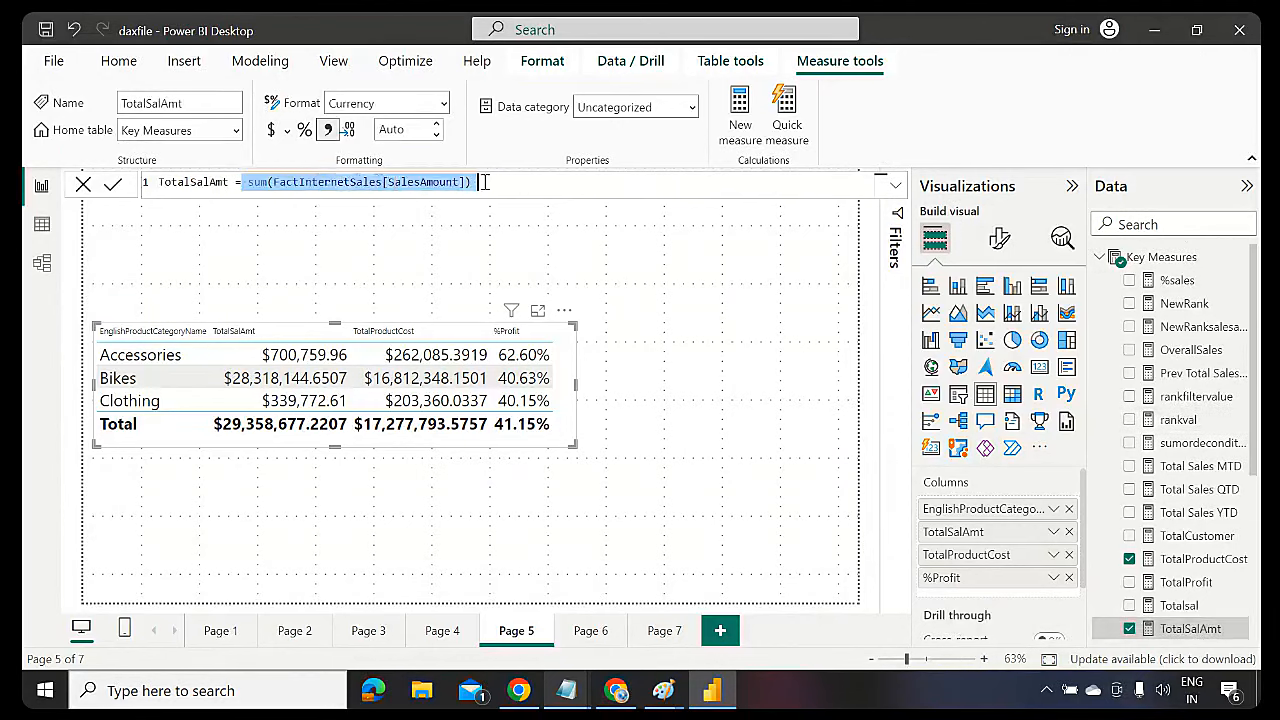
click(248, 182)
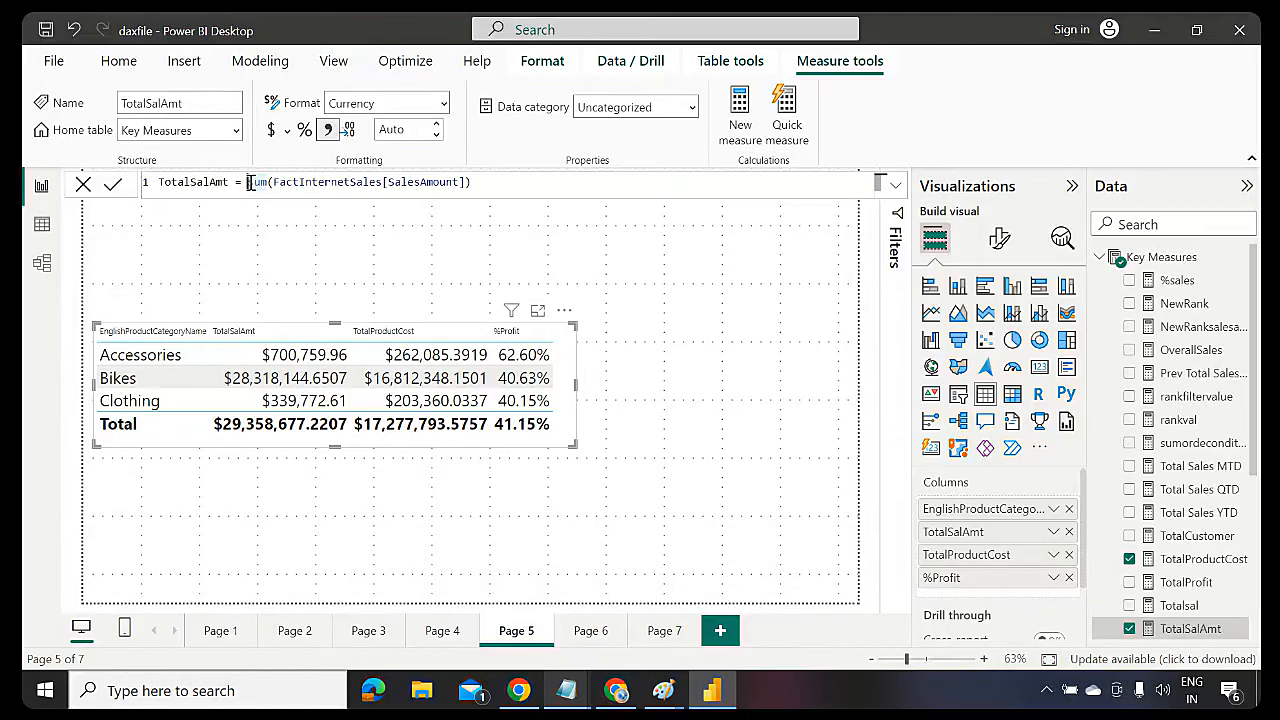
click(1100, 257)
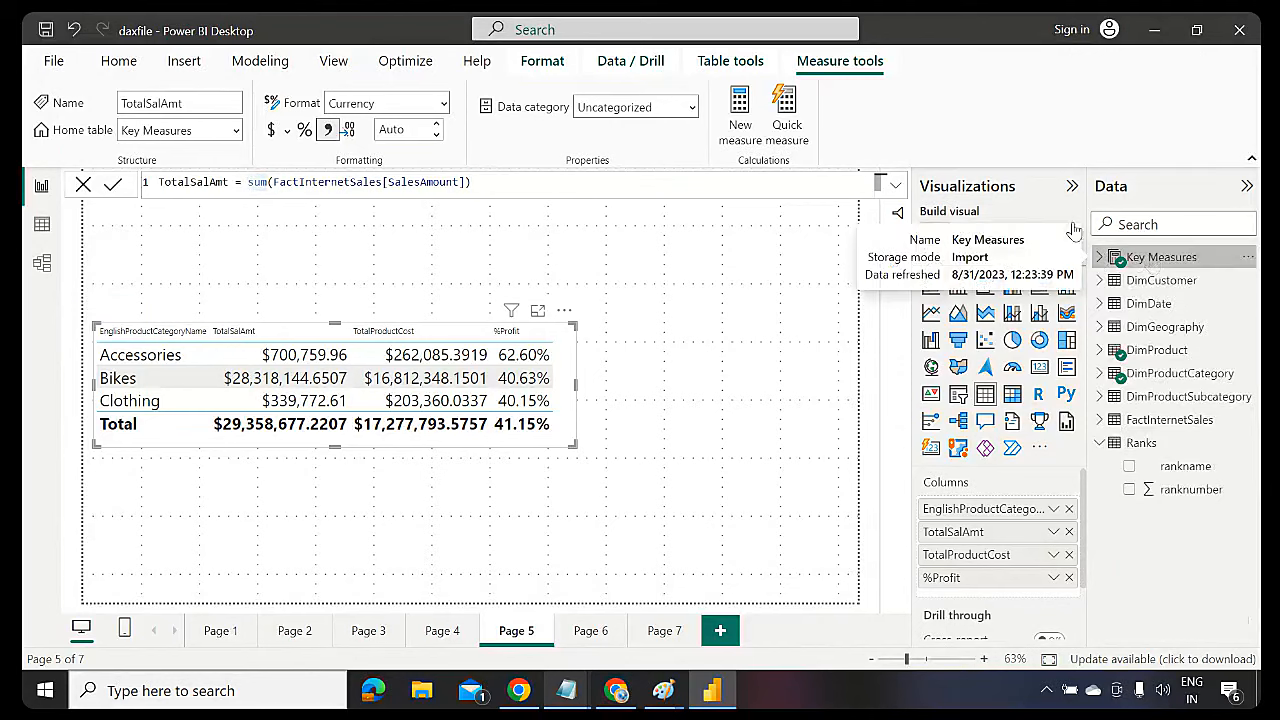
click(1112, 257)
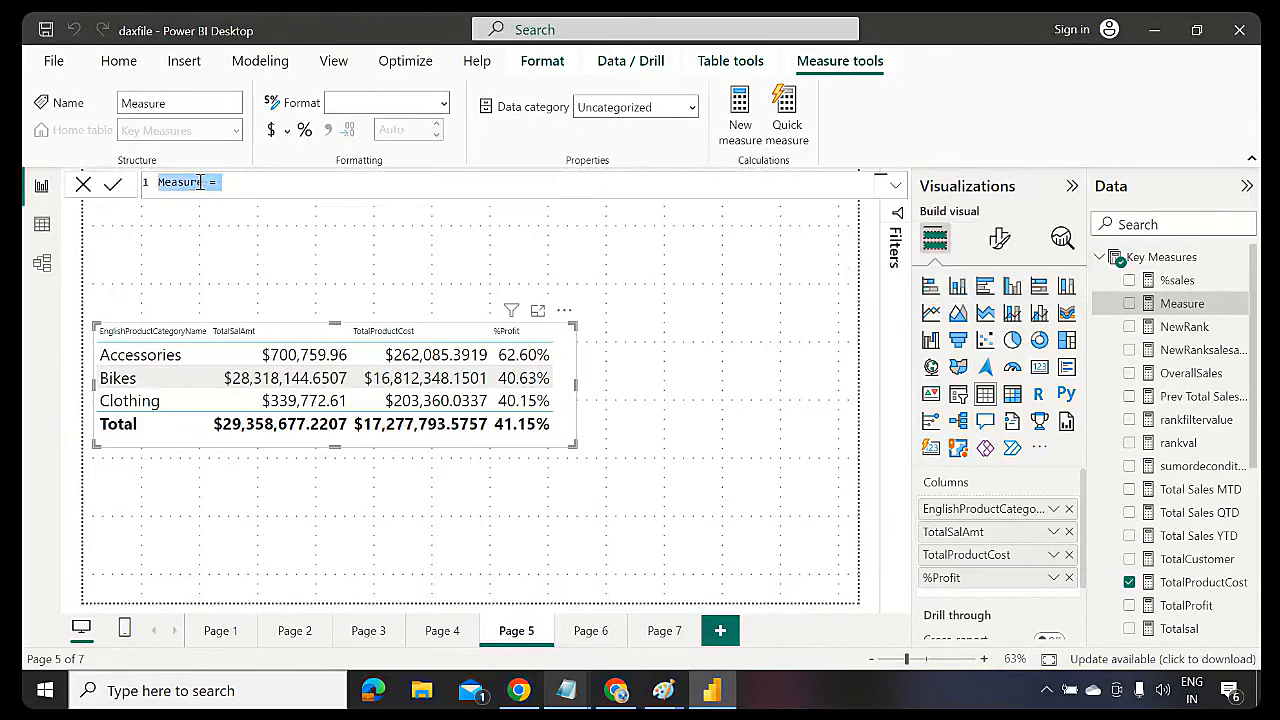
Name the new measure testerror with formula 1/0 and add it to the table, showing Infinity
click(200, 181)
key(BackSpace)
key(BackSpace)
key(BackSpace)
key(BackSpace)
key(BackSpace)
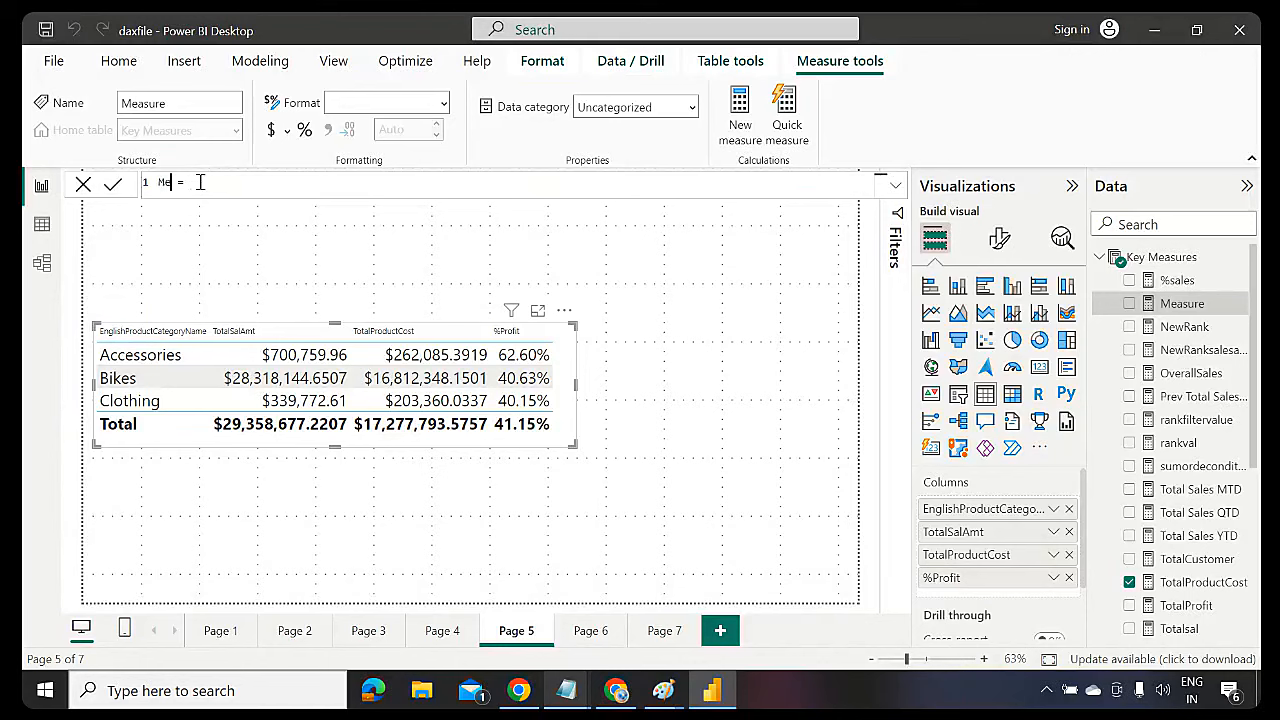
text(testerror)
click(258, 181)
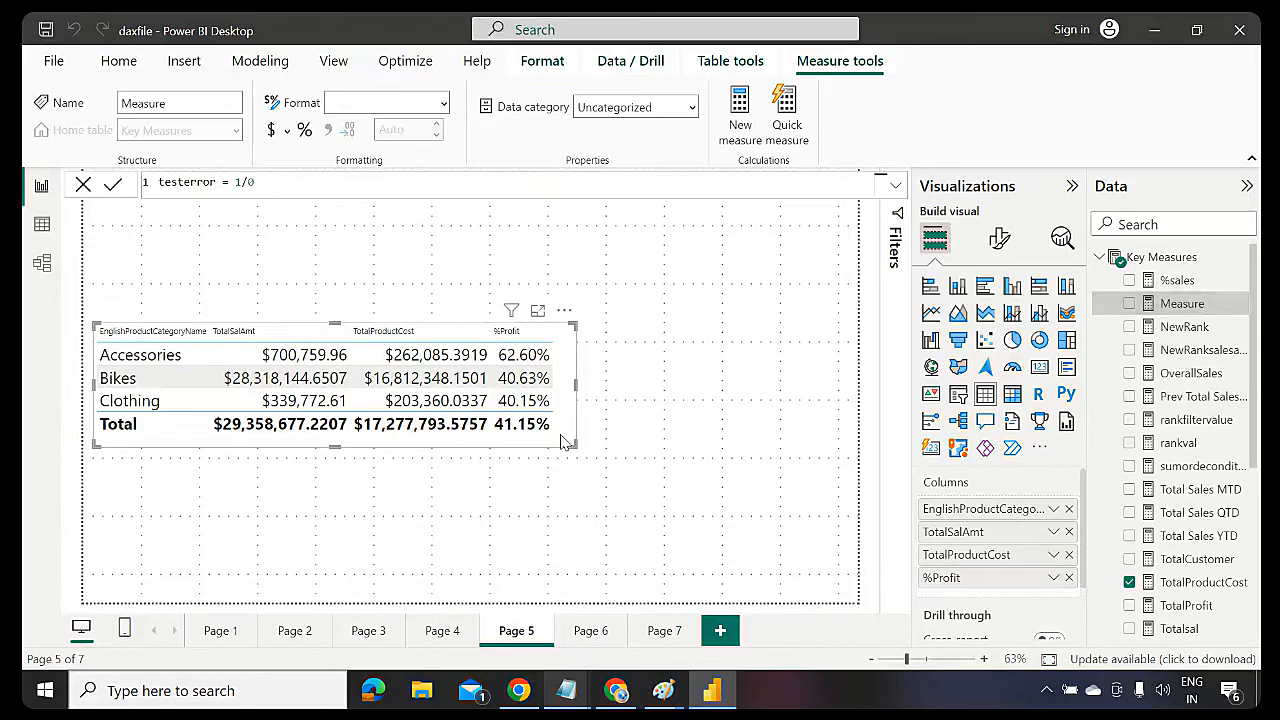
key(Return)
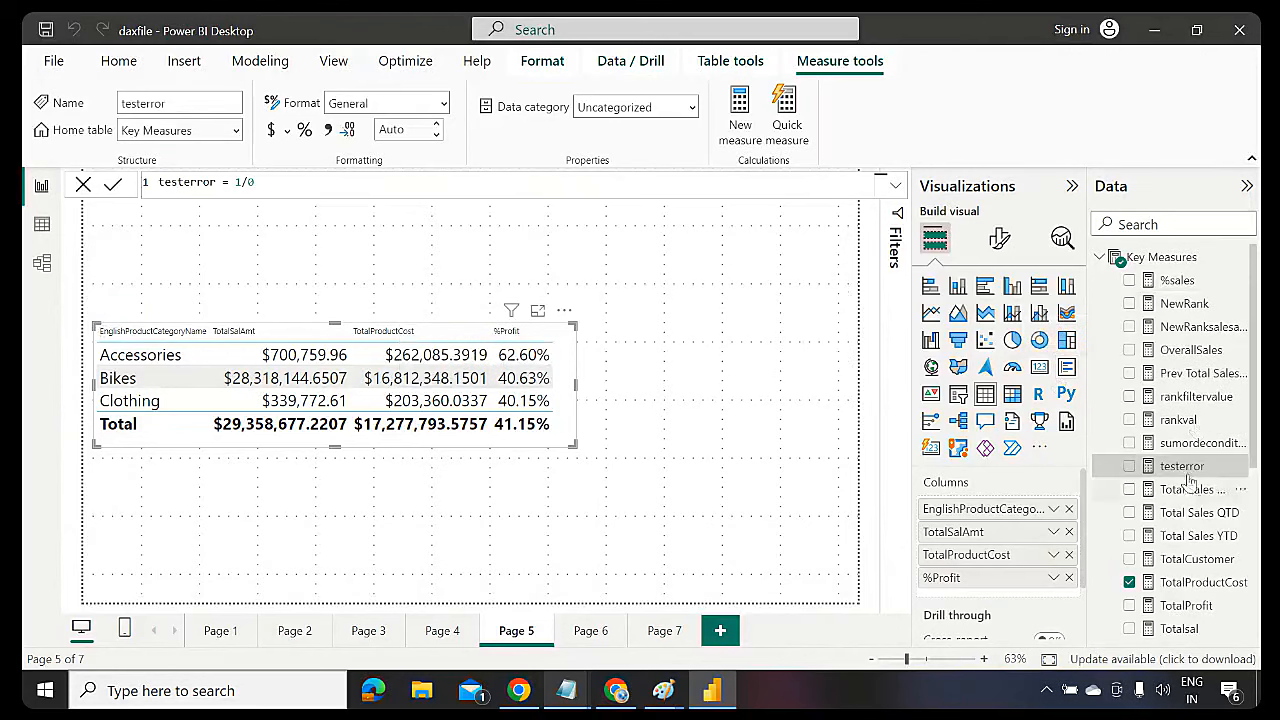
drag(1178, 467, 574, 411)
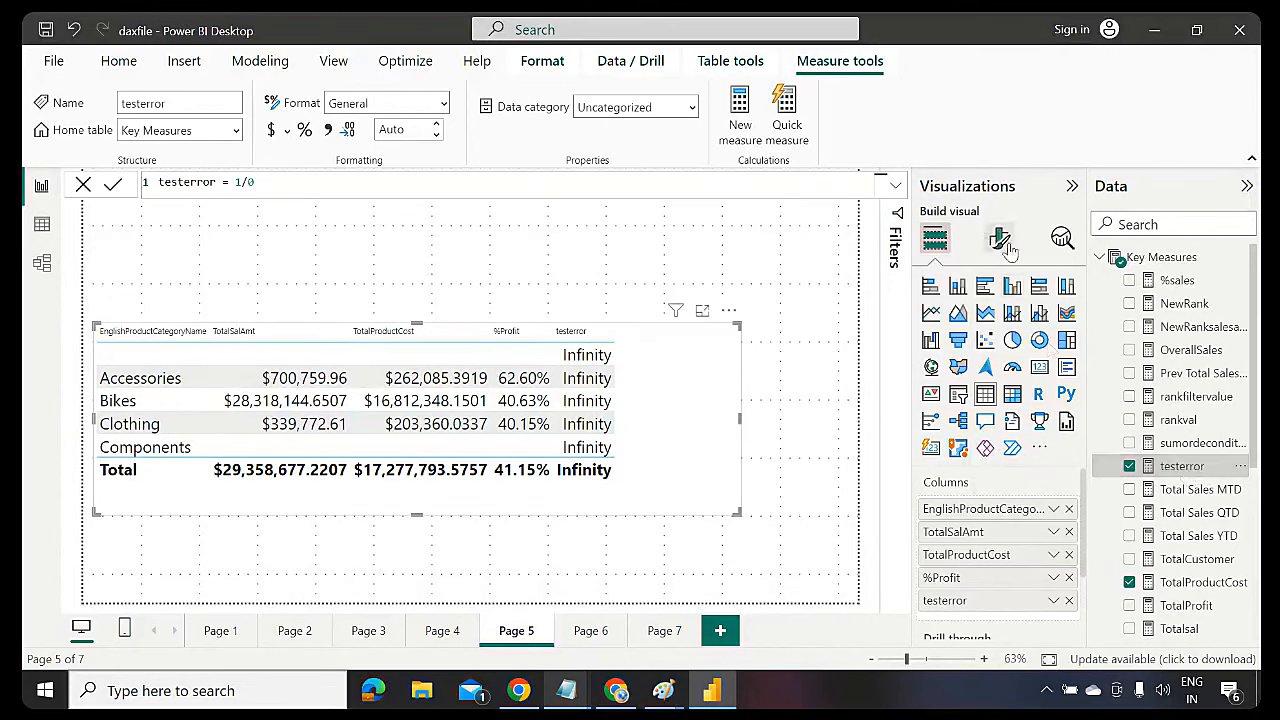
click(897, 188)
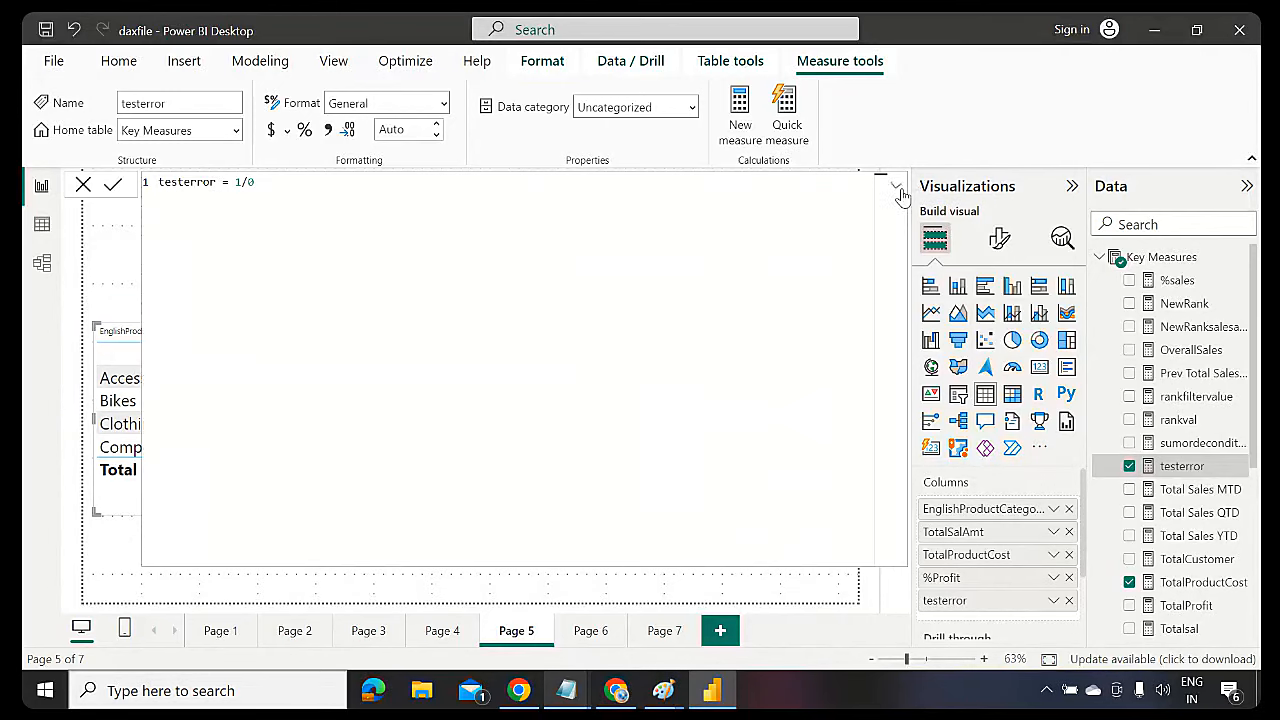
Wrap testerror's 1/0 in IFERROR with the fallback text "denominator has zero value"
click(240, 182)
text(if)
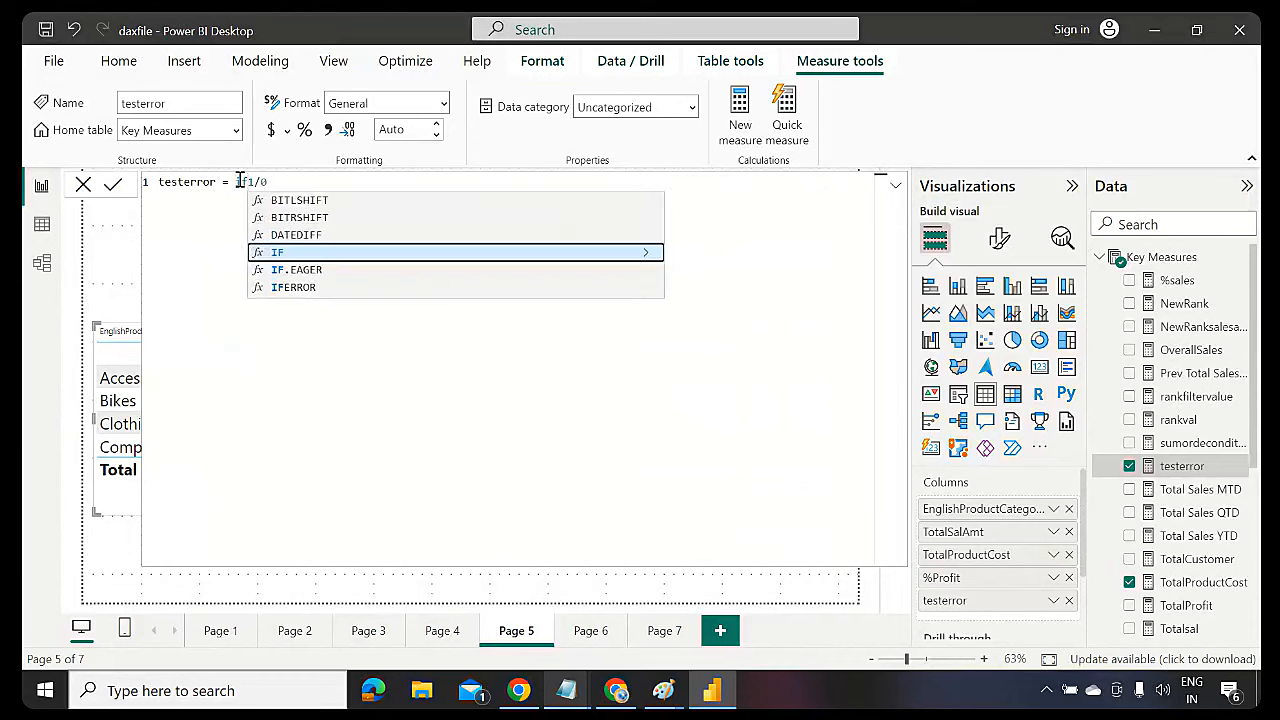
key(Down)
key(Down)
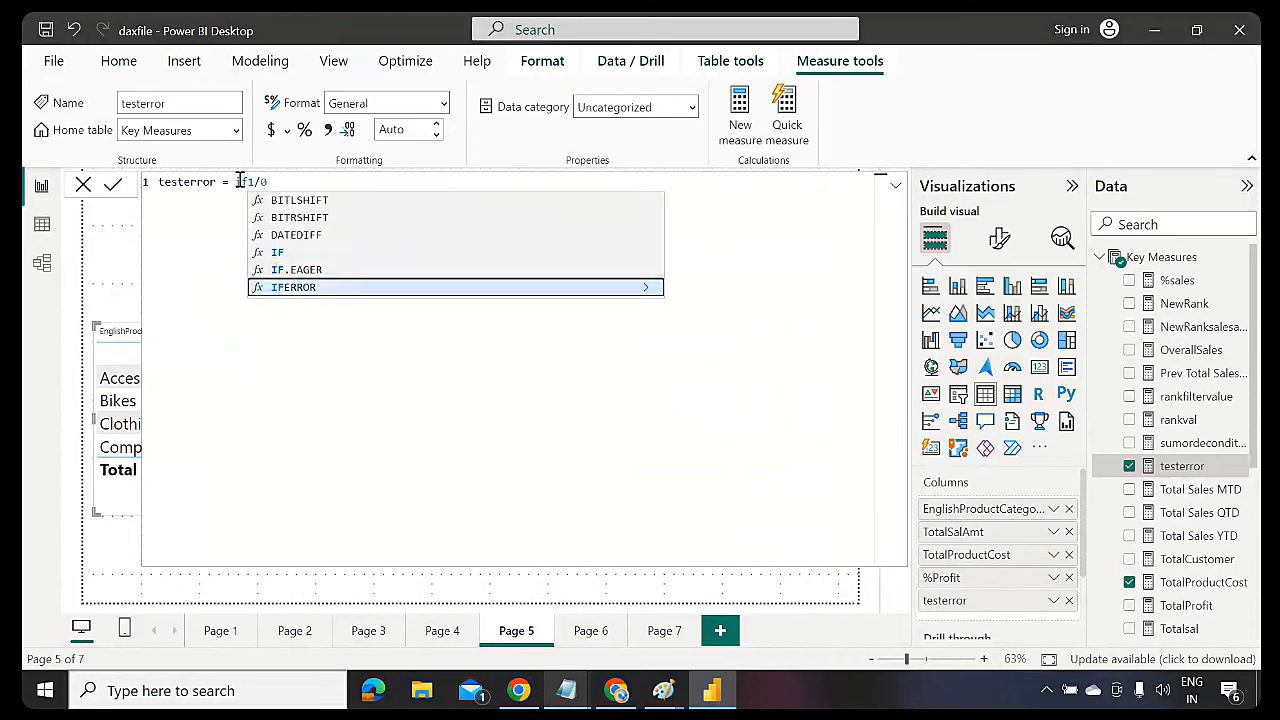
key(Tab)
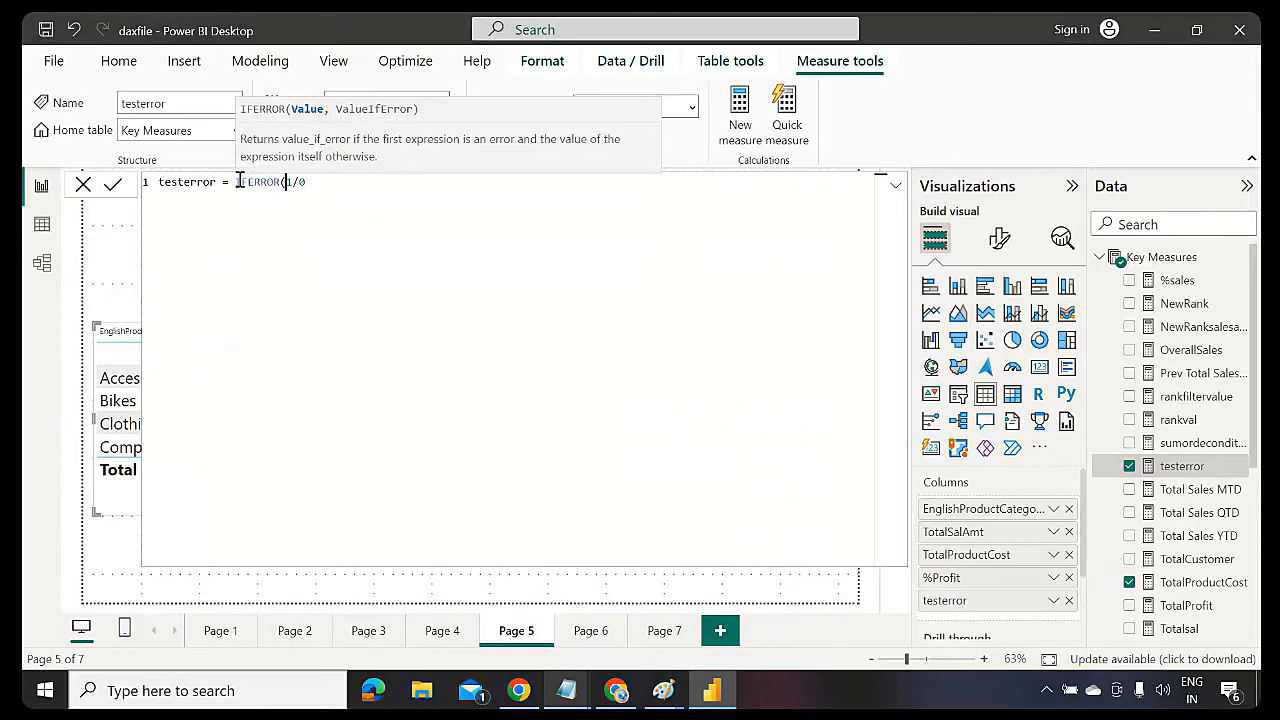
drag(323, 181, 287, 182)
click(318, 182)
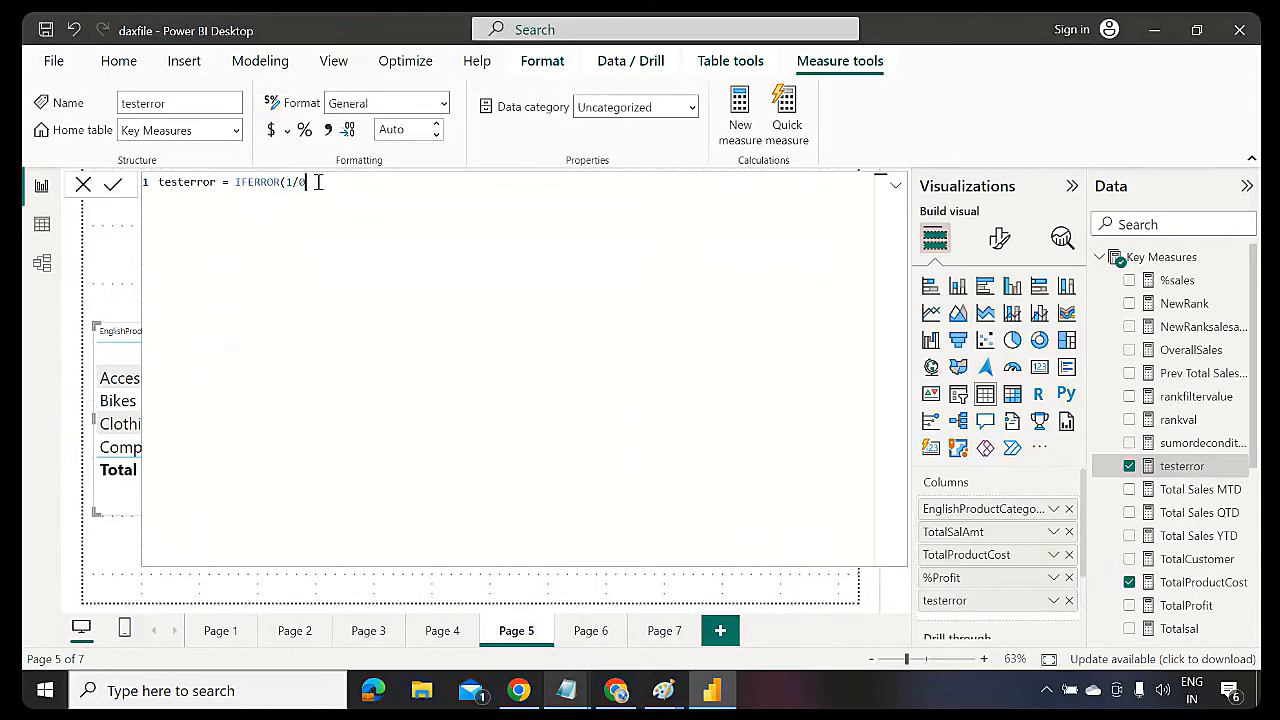
text(,)
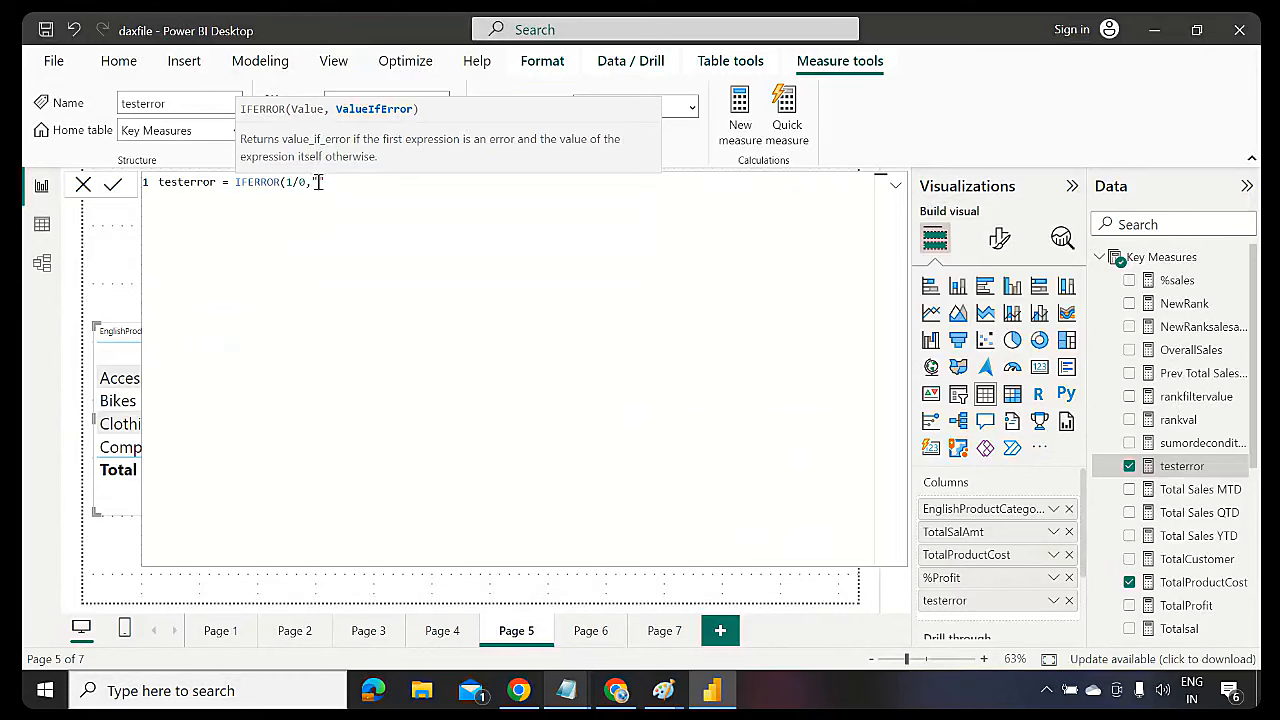
text("Err)
text(mi)
text(nato)
text(r has zero va)
text(lue)
text())
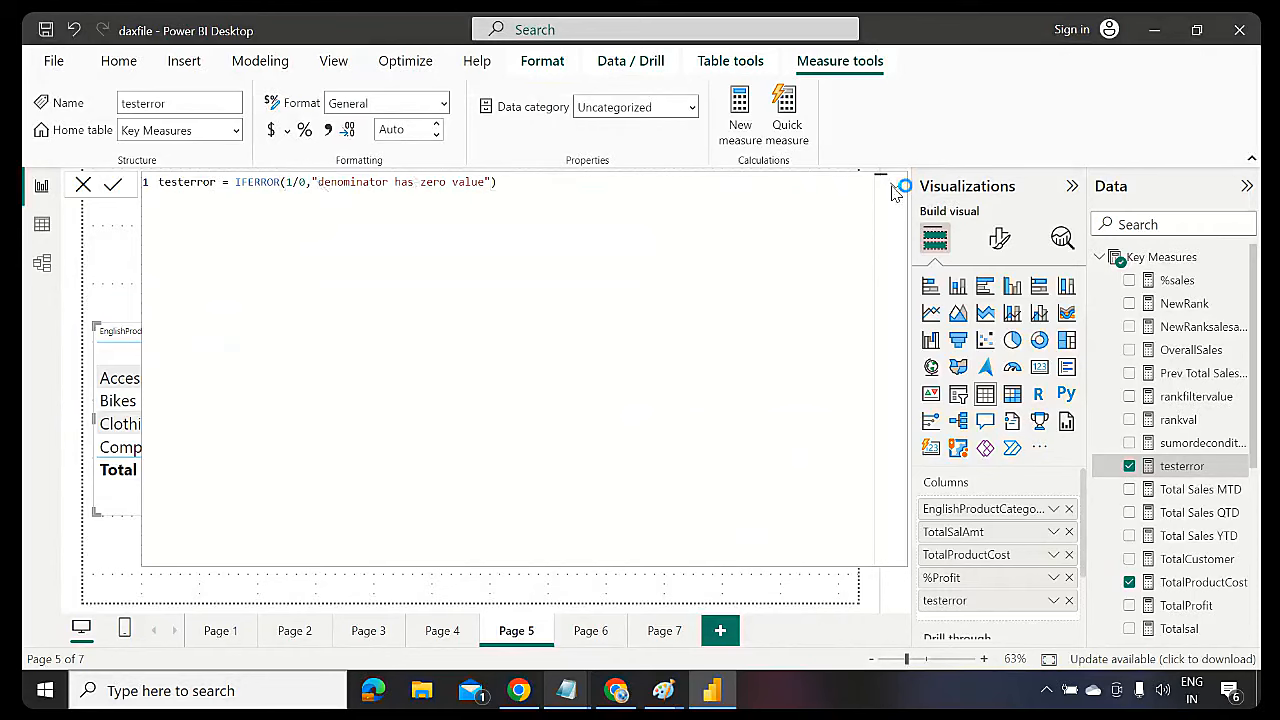
key(Return)
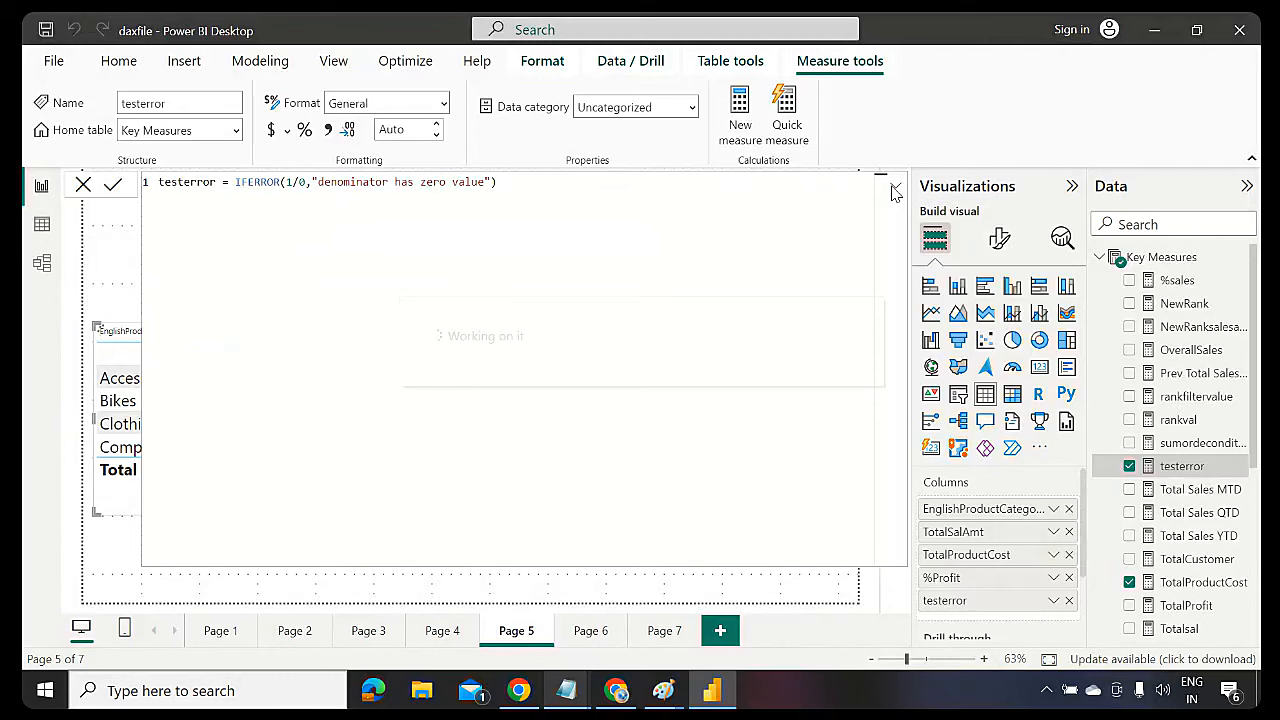
Collapse the formula bar and widen the table so the testerror message shows fully
click(893, 190)
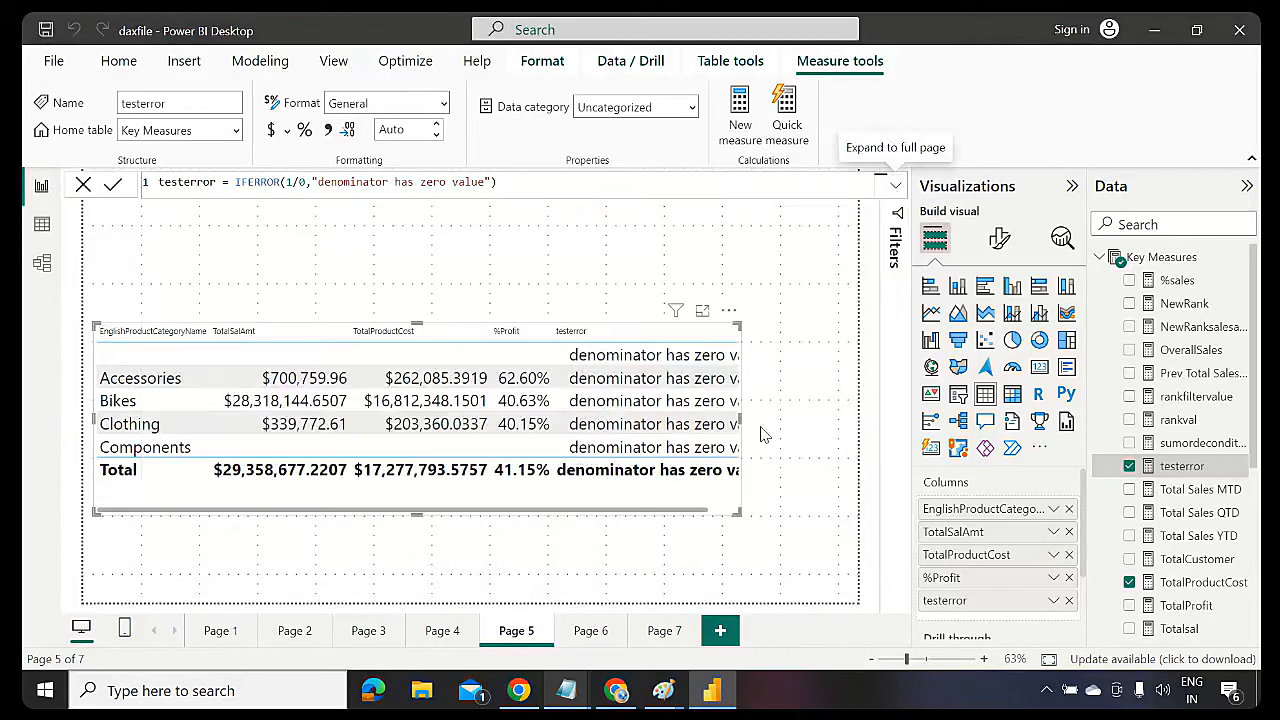
drag(828, 533, 857, 534)
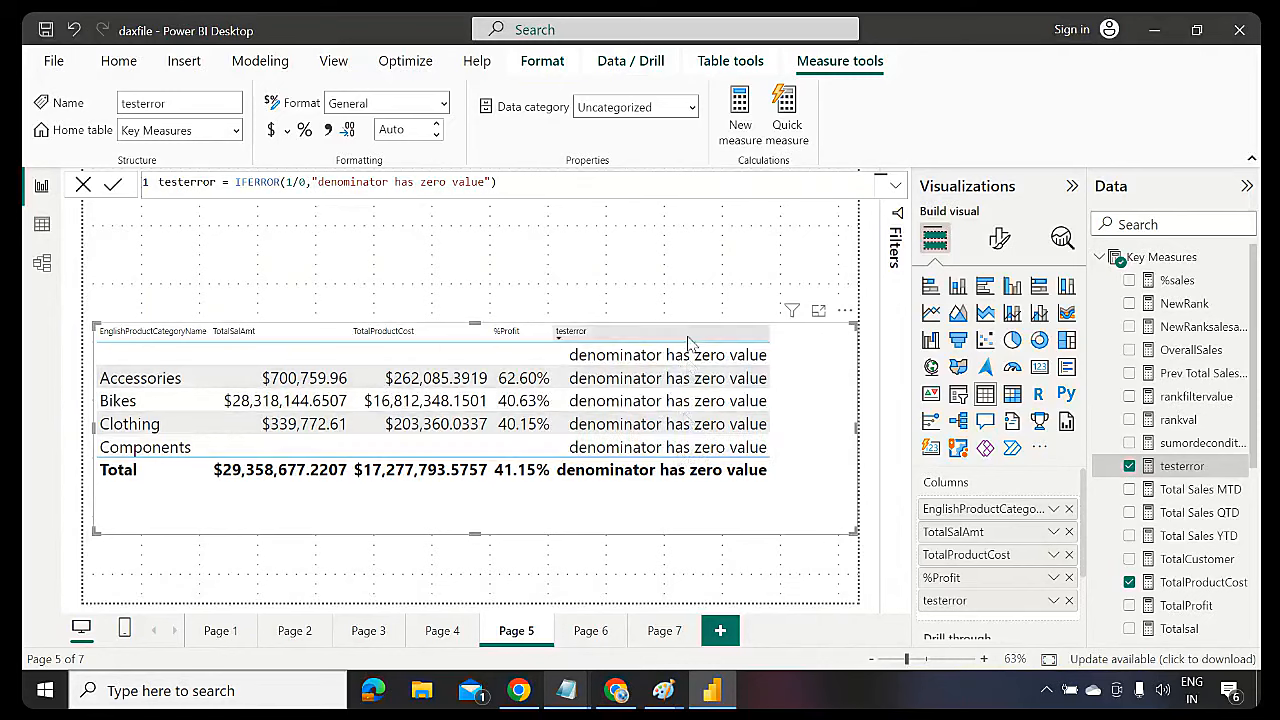
click(1182, 468)
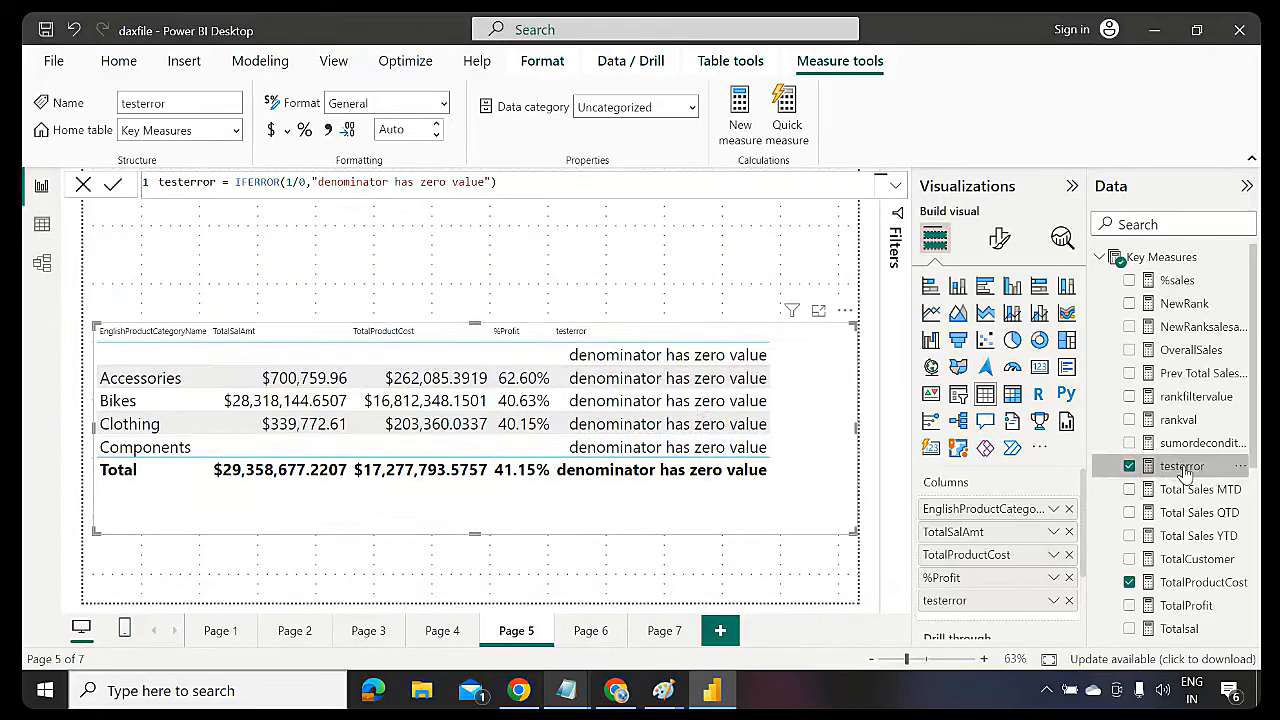
Change testerror's divisor from 0 to 9 so it returns 0.11
click(307, 183)
key(BackSpace)
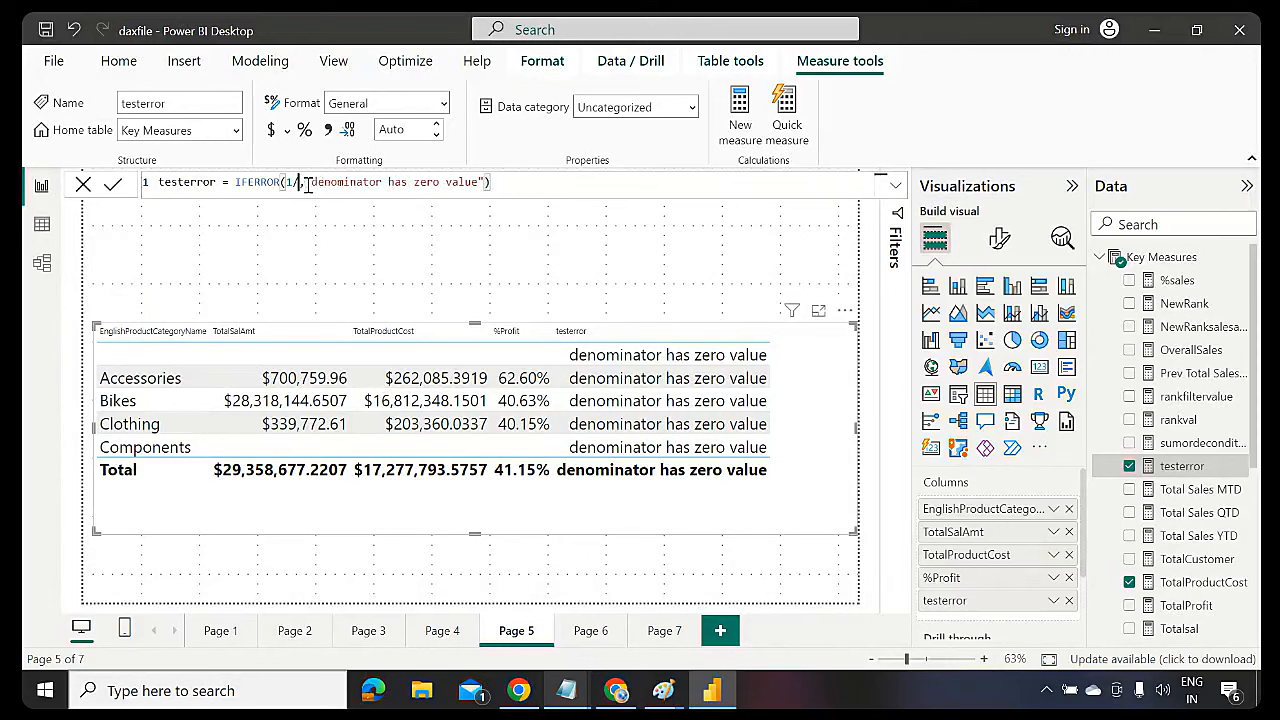
text(9)
key(Return)
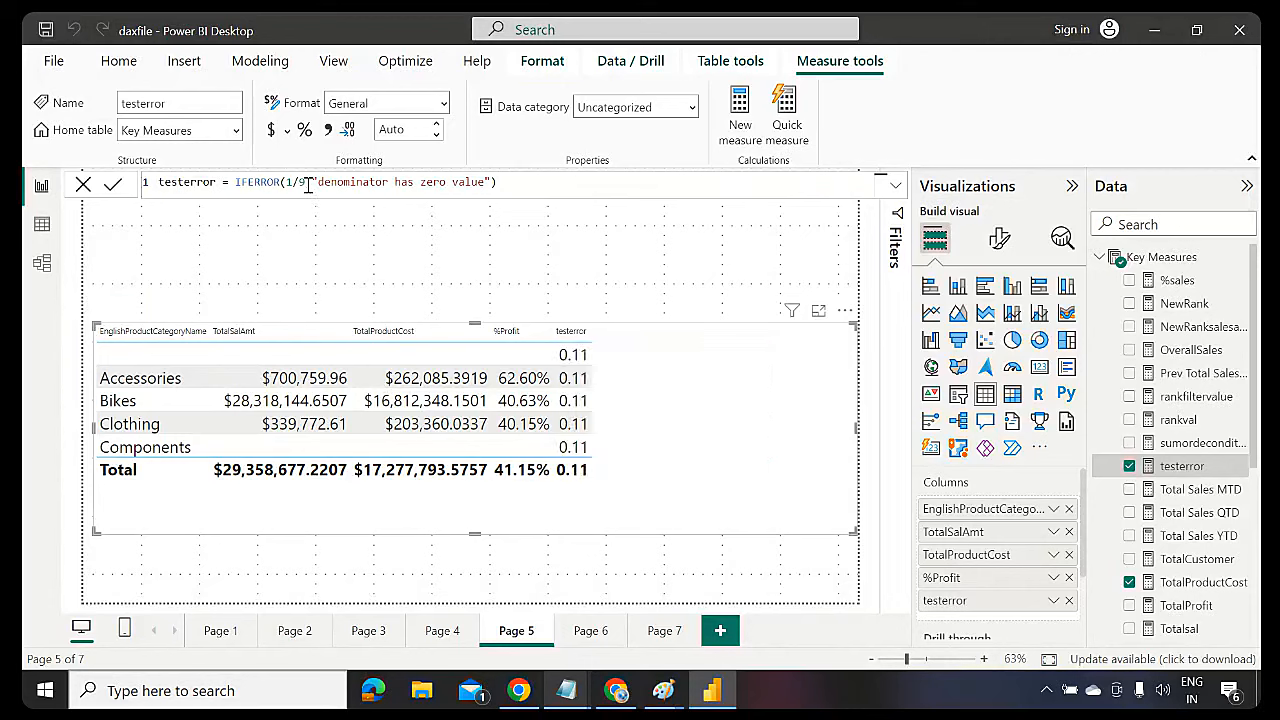
Highlight the divisor and the quoted error-message argument in testerror's IFERROR formula
drag(307, 186, 291, 183)
double_click(380, 183)
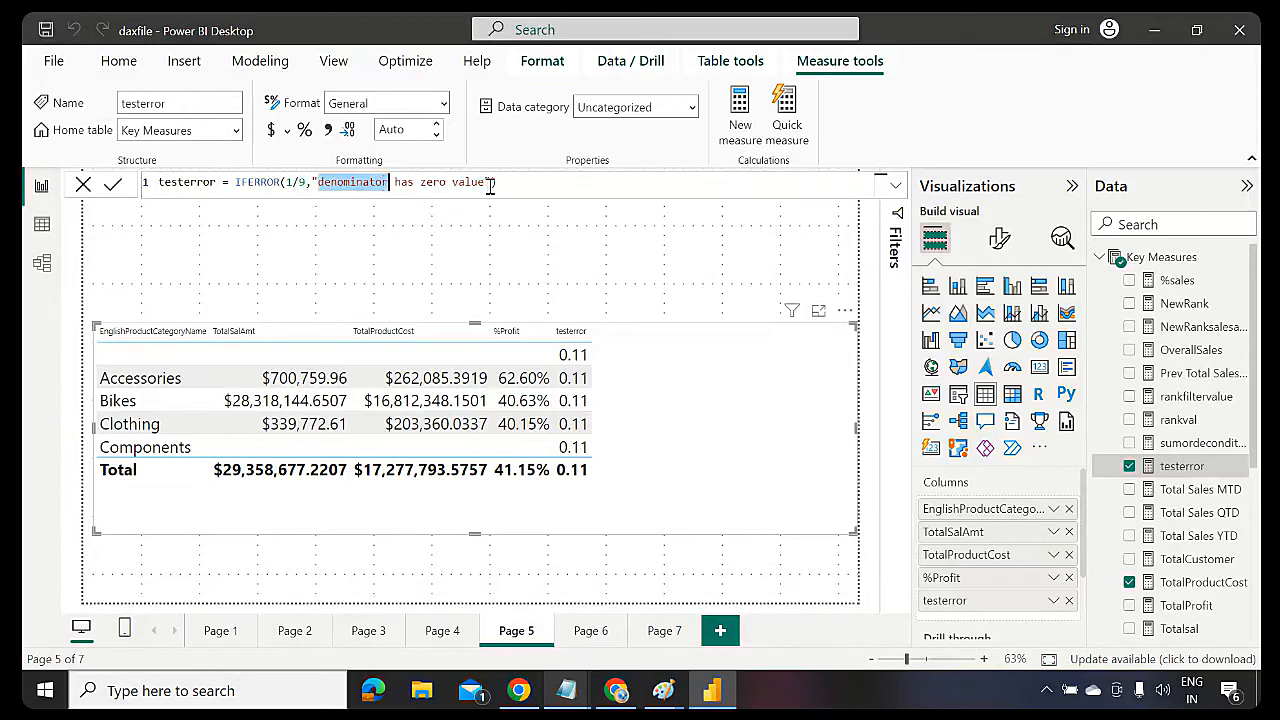
drag(490, 184, 313, 183)
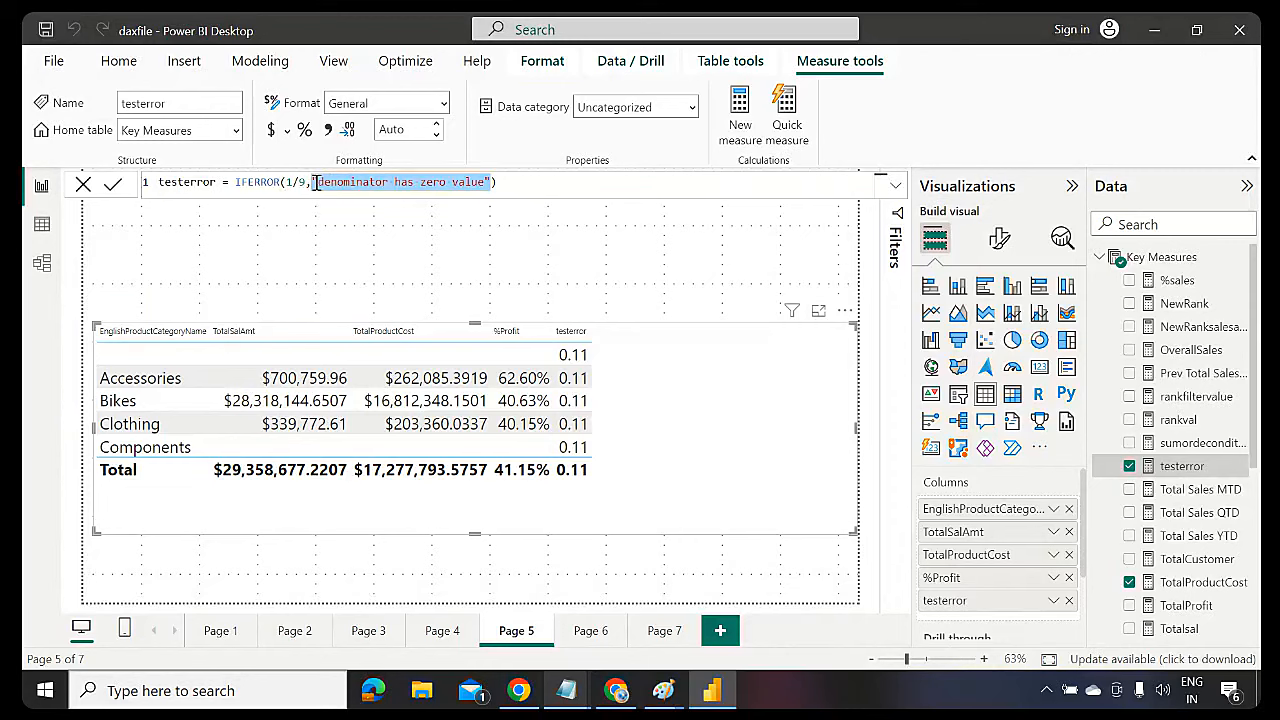
drag(313, 182, 310, 182)
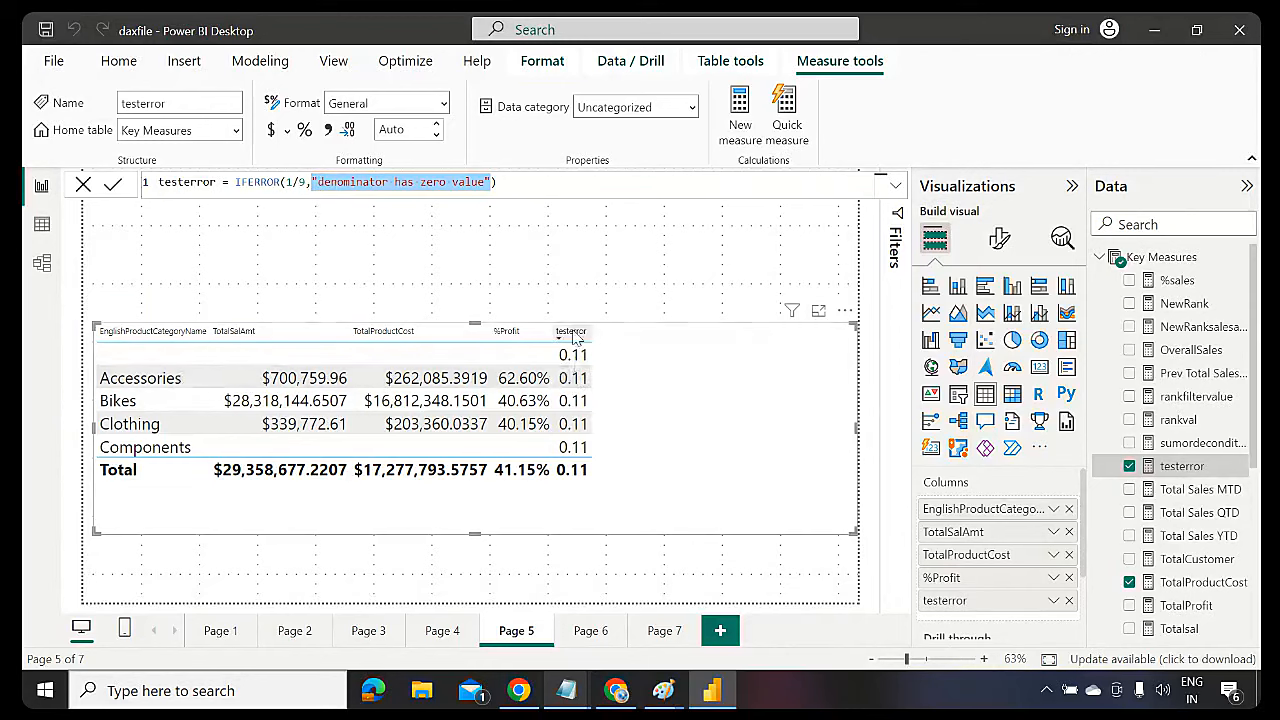
click(312, 182)
drag(313, 182, 490, 183)
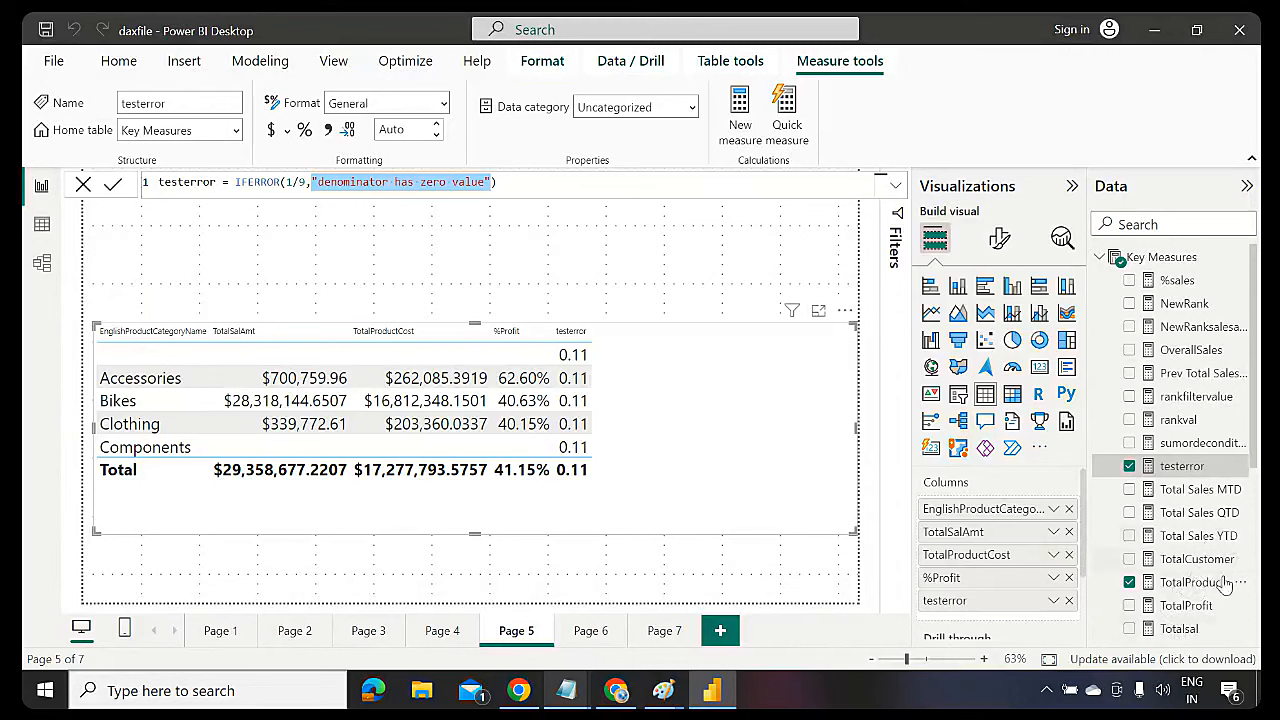
Wrap TotalSalAmt's sum(FactInternetSales[SalesAmount]) in IFERROR with fallback "error in salesamount"
click(1185, 629)
scroll(1250, 425, down, 5)
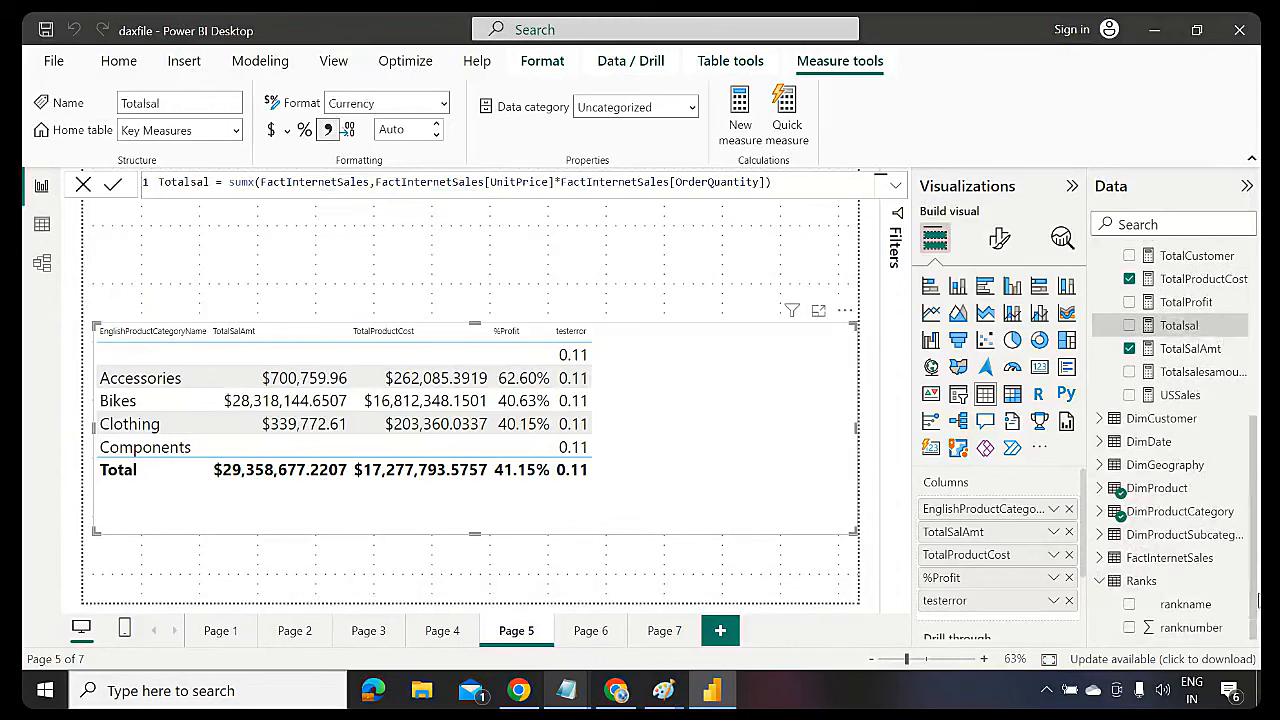
click(1195, 348)
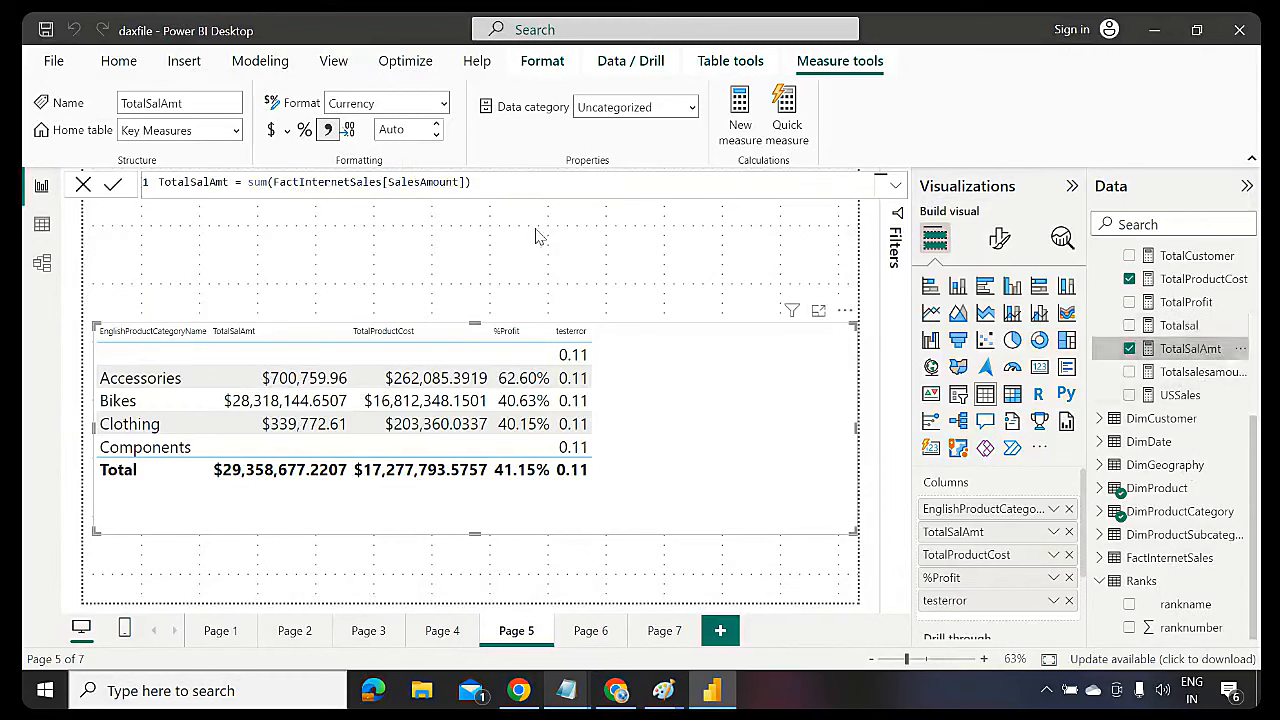
click(250, 182)
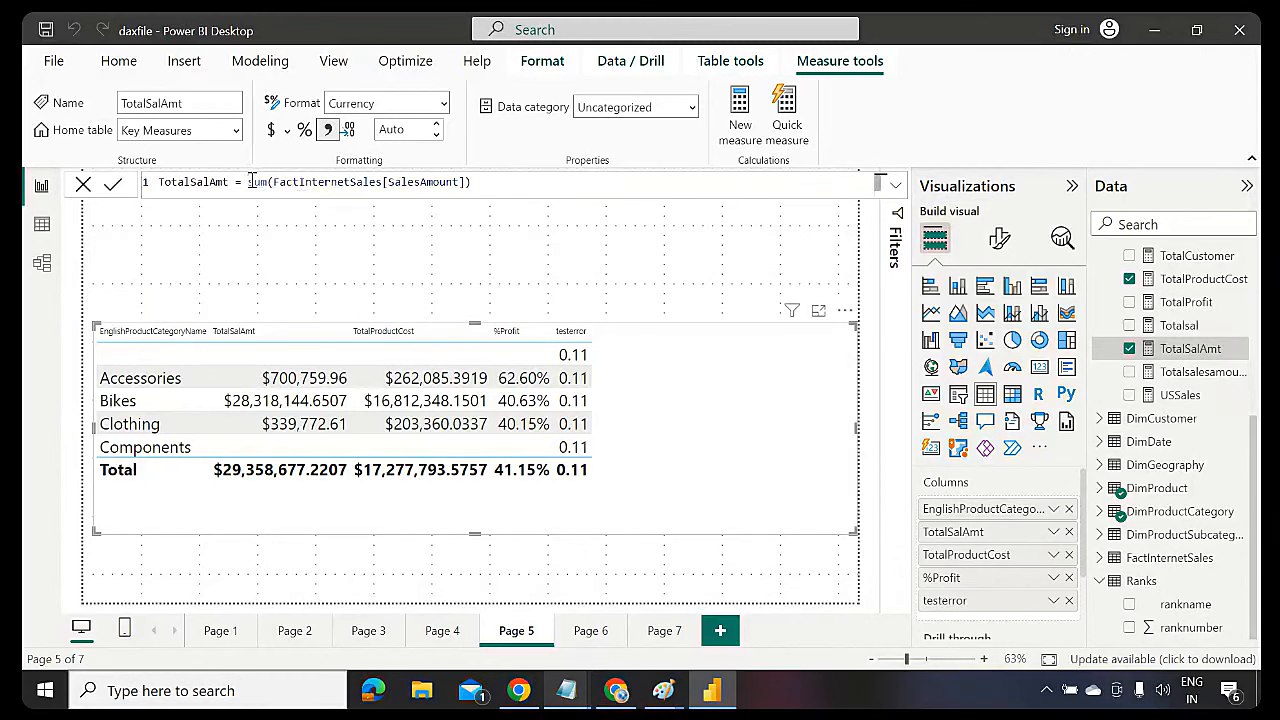
text(IFERROR()
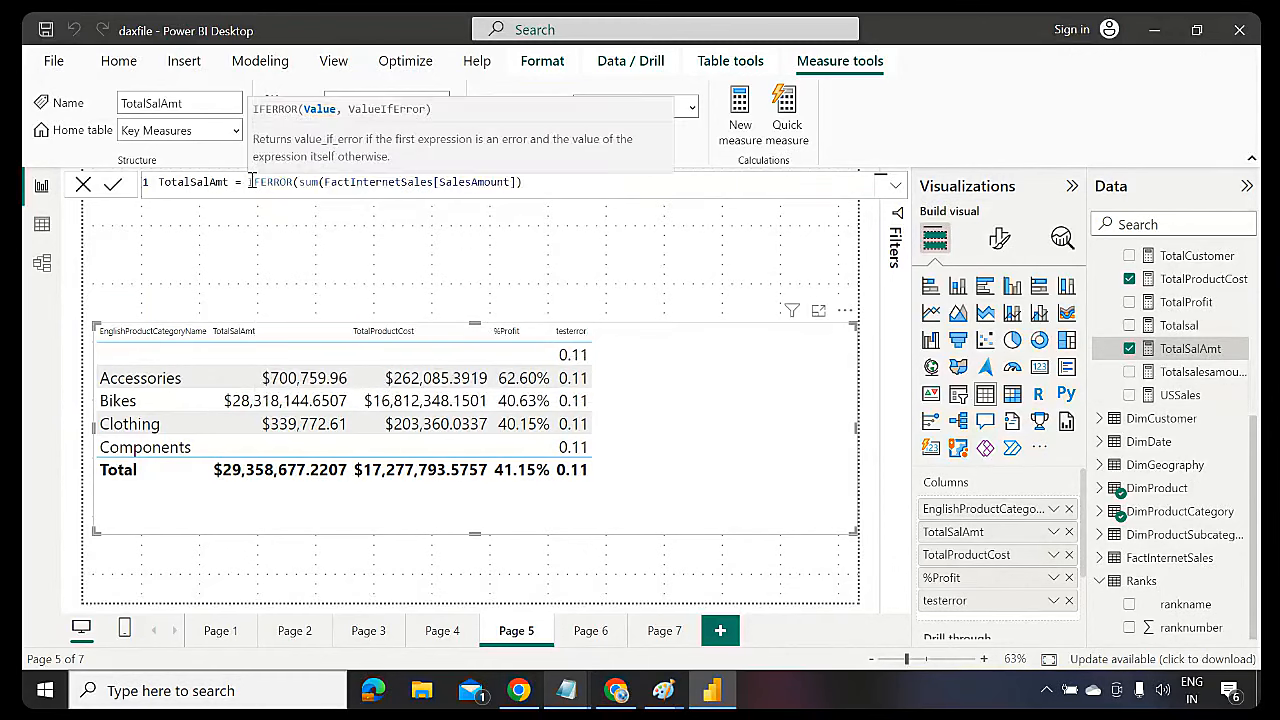
click(547, 182)
text(,")
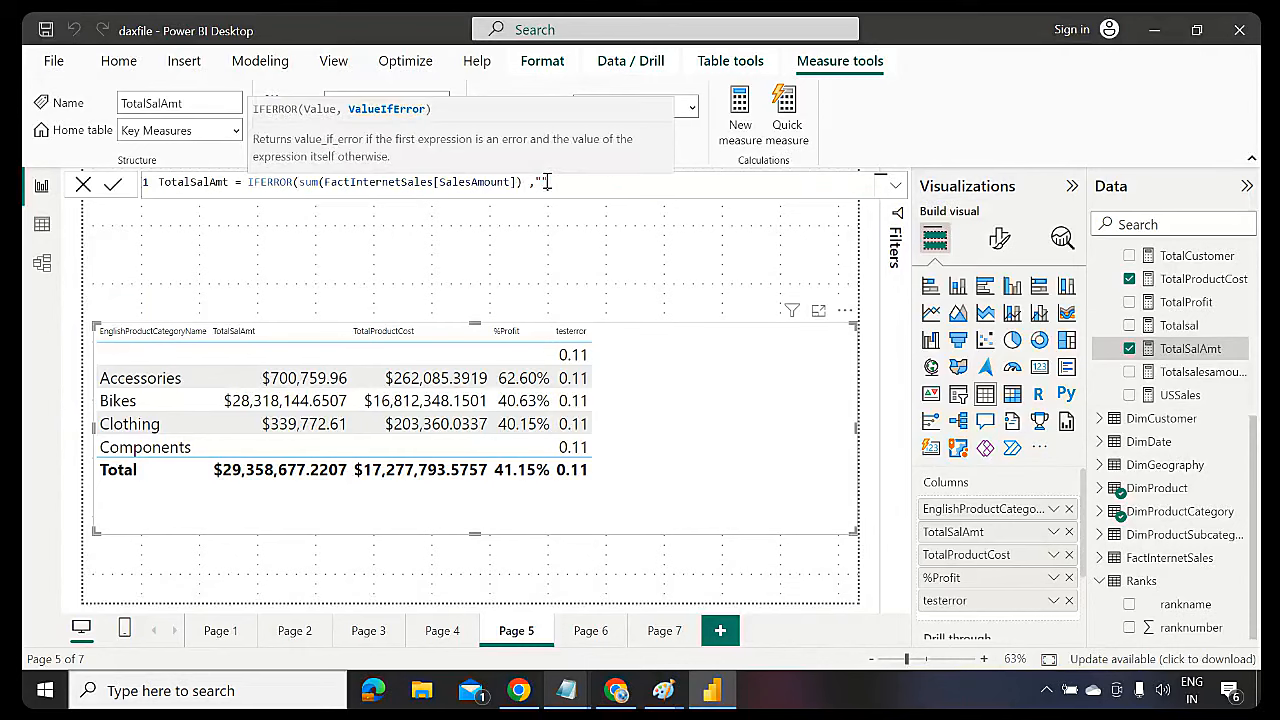
text(error in salesamount"))
key(Return)
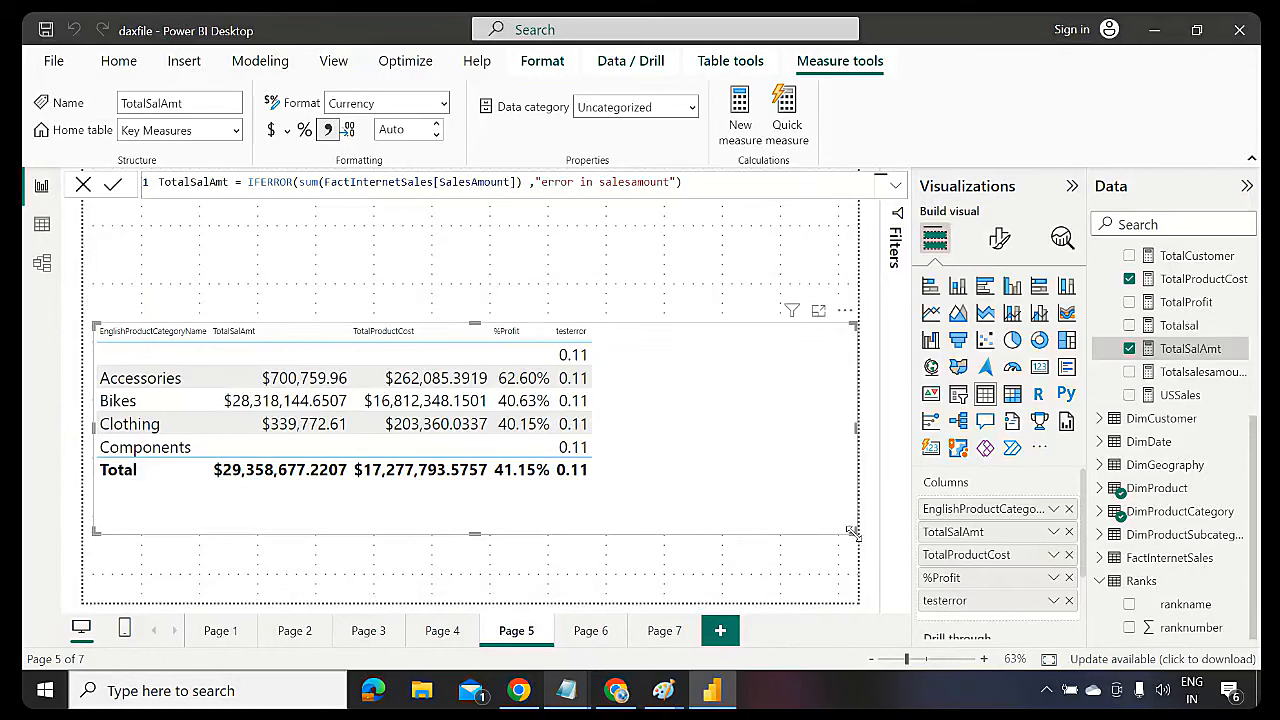
Shrink the table visual and move it up and to the right on the page
drag(854, 533, 624, 514)
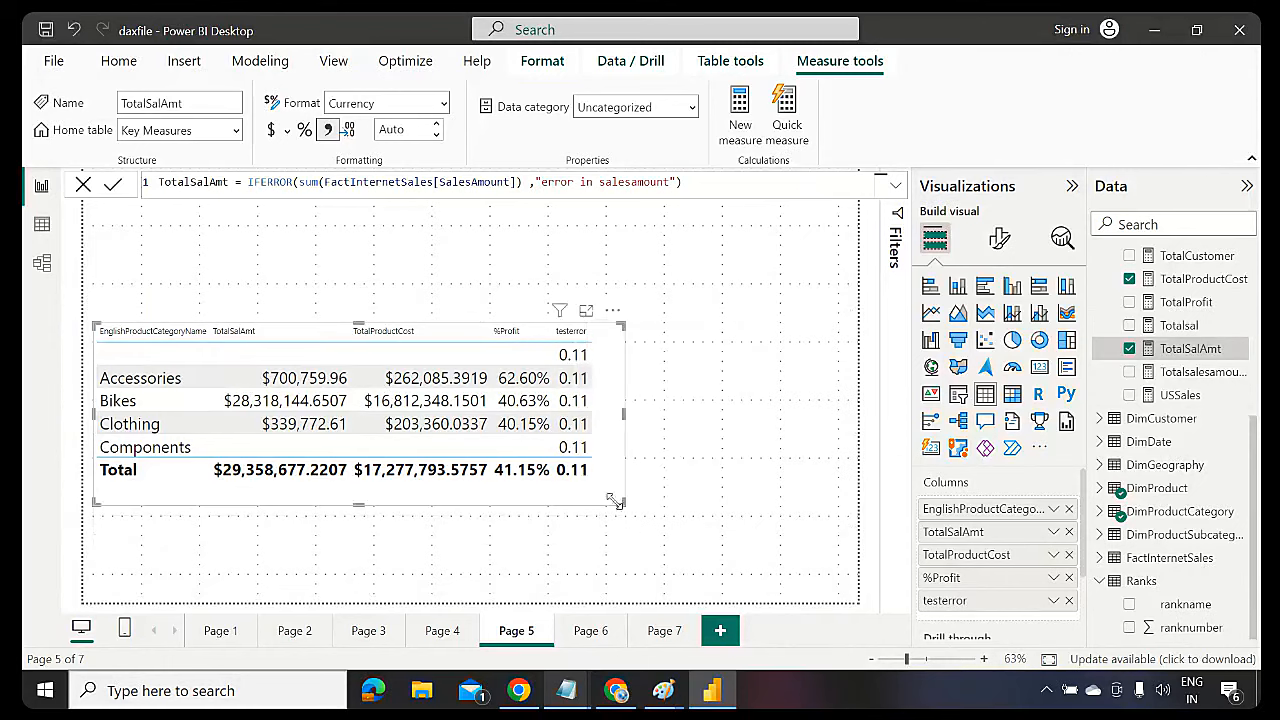
double_click(260, 181)
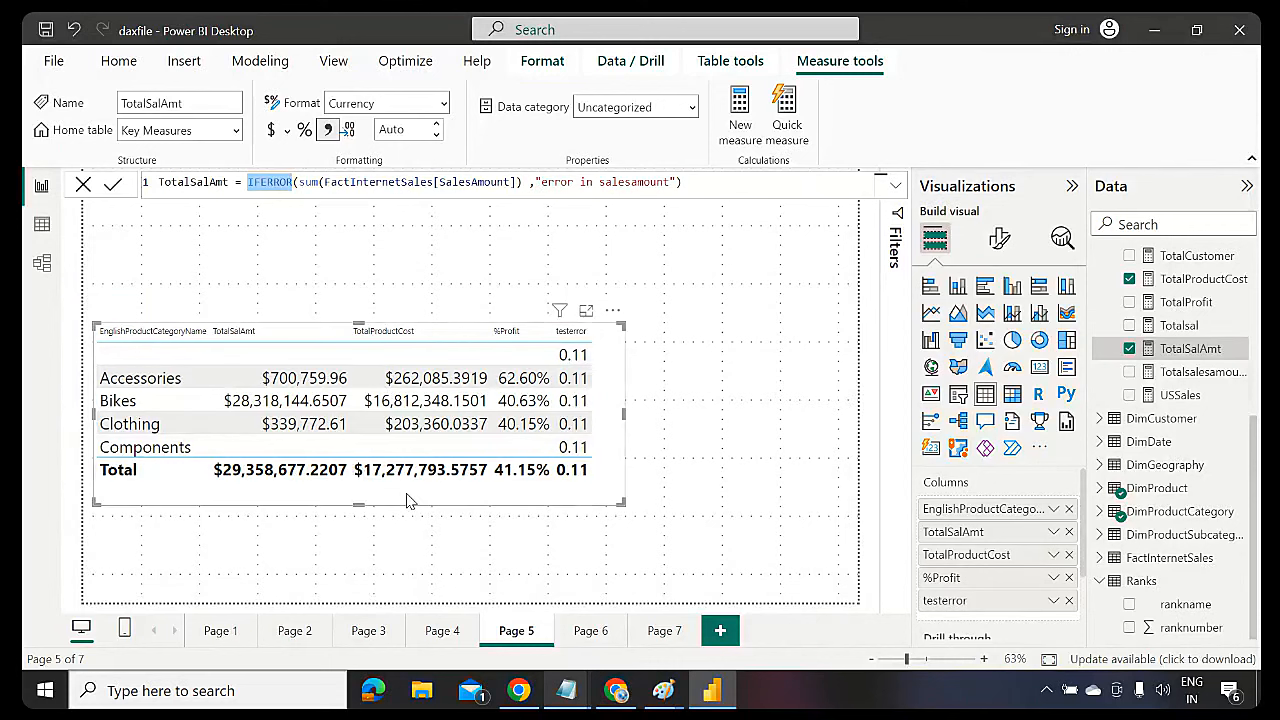
drag(407, 500, 510, 443)
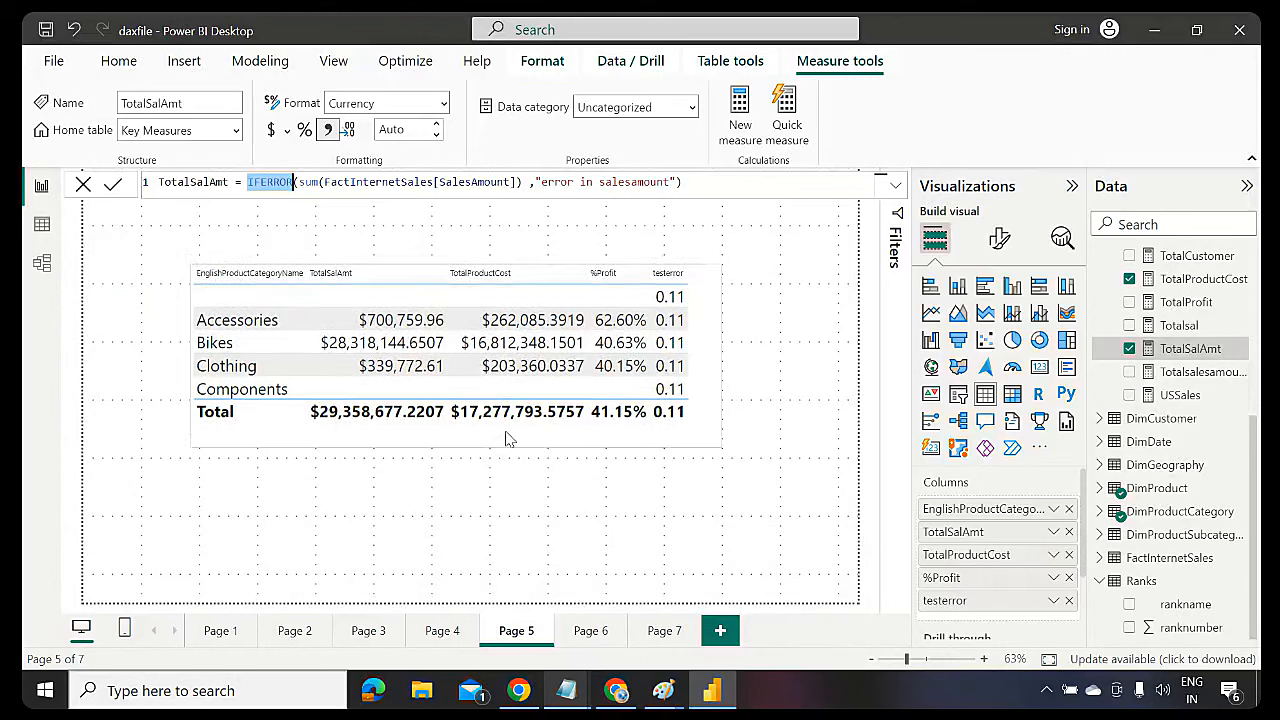
Deselect the table, collapse Key Measures and Ranks in the Data pane, and save
click(546, 521)
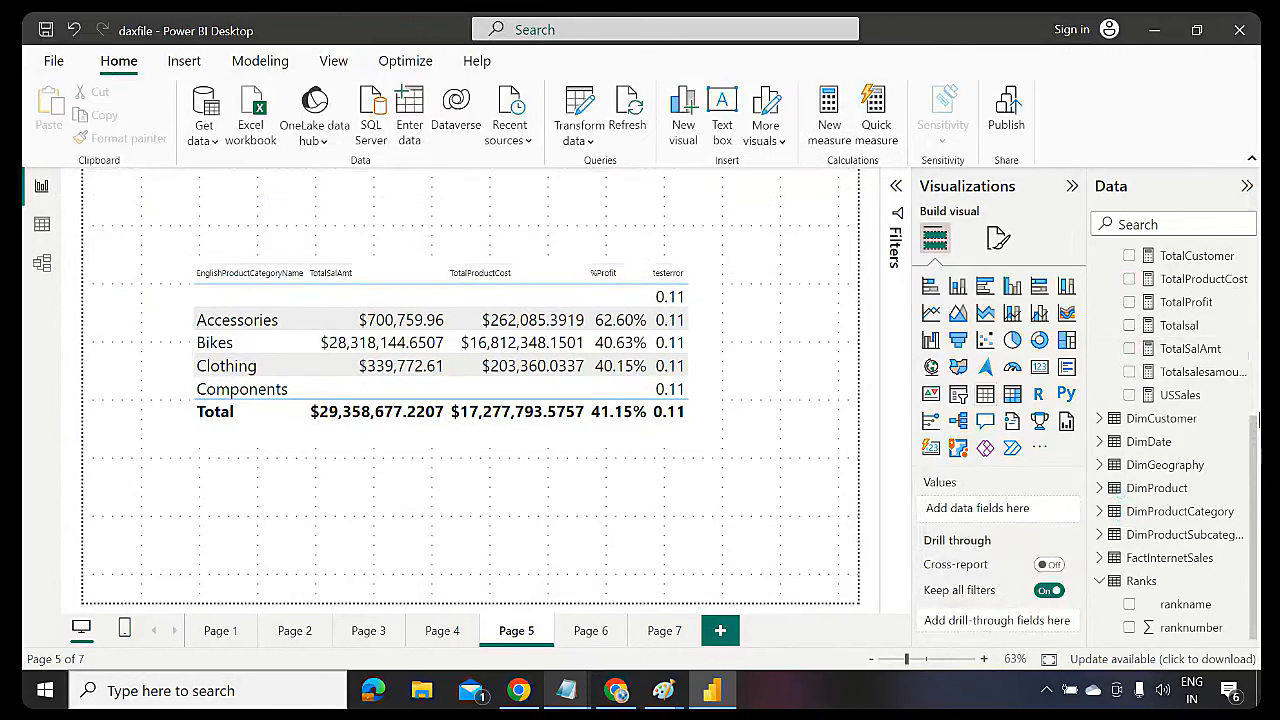
drag(1259, 420, 1260, 235)
click(1099, 257)
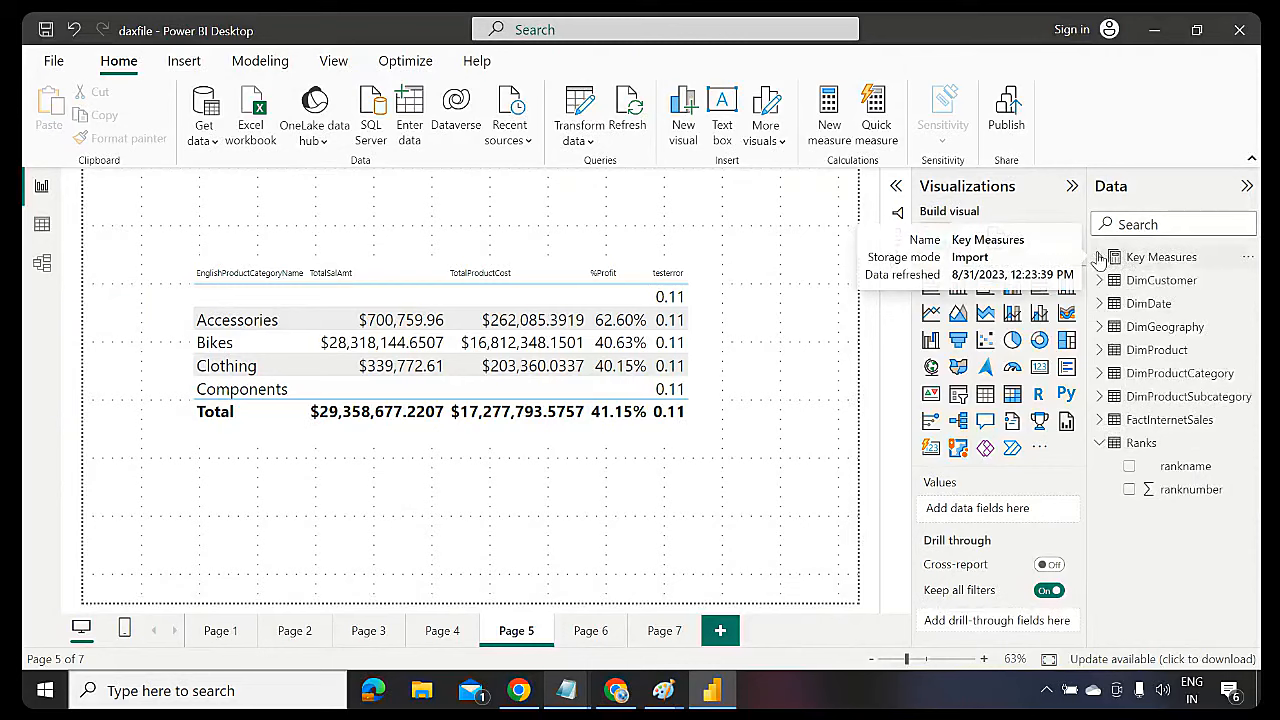
click(1100, 444)
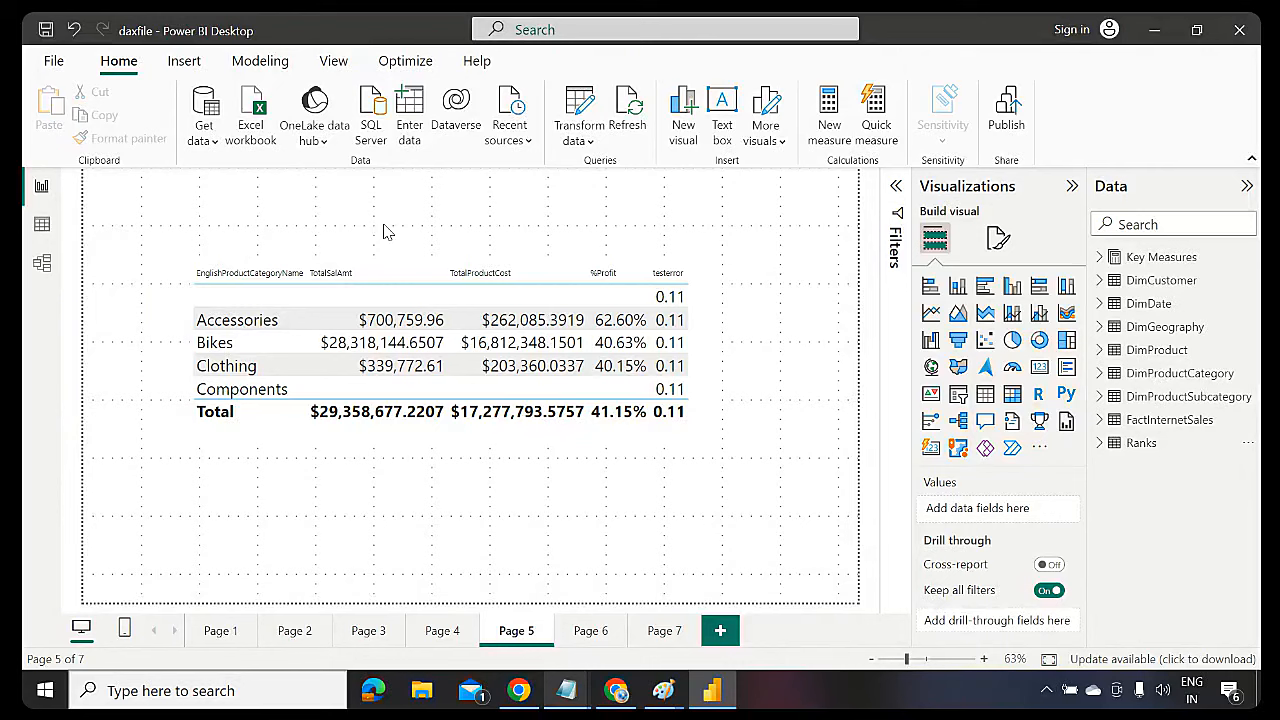
click(45, 31)
Close Power BI Desktop and add an iferror() line under Blank() in the powerbi notes
click(1239, 30)
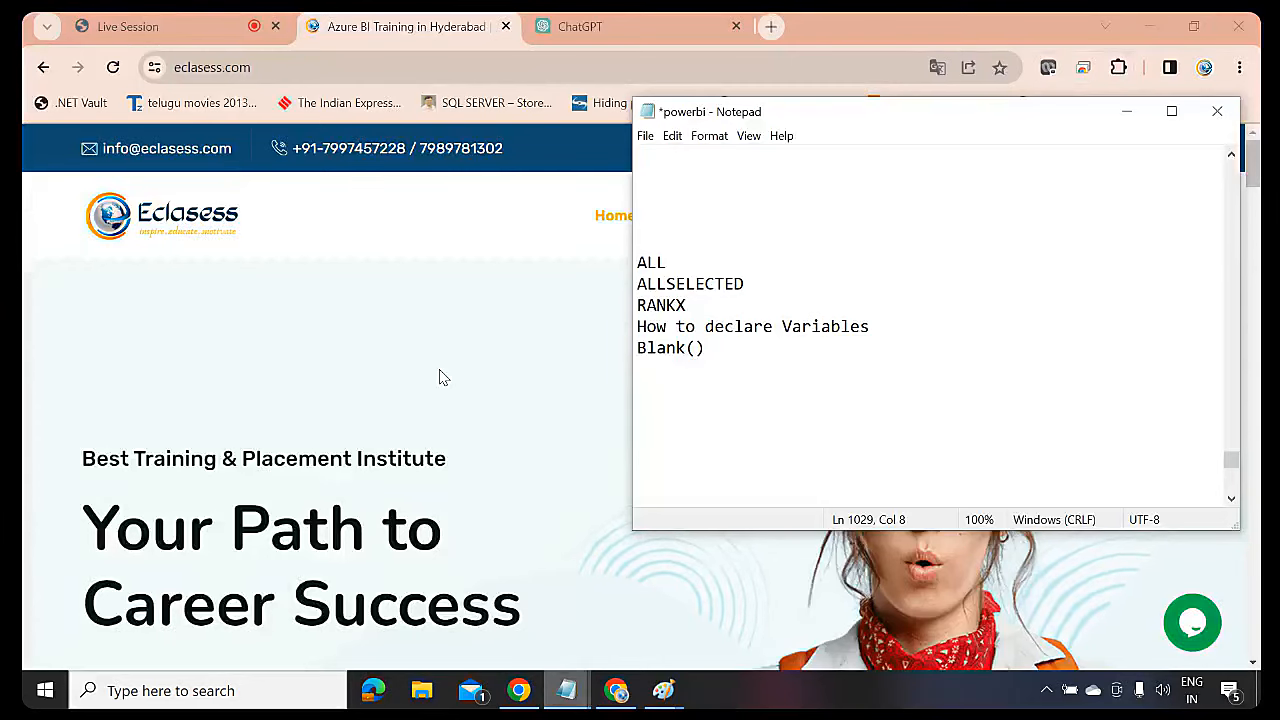
click(443, 377)
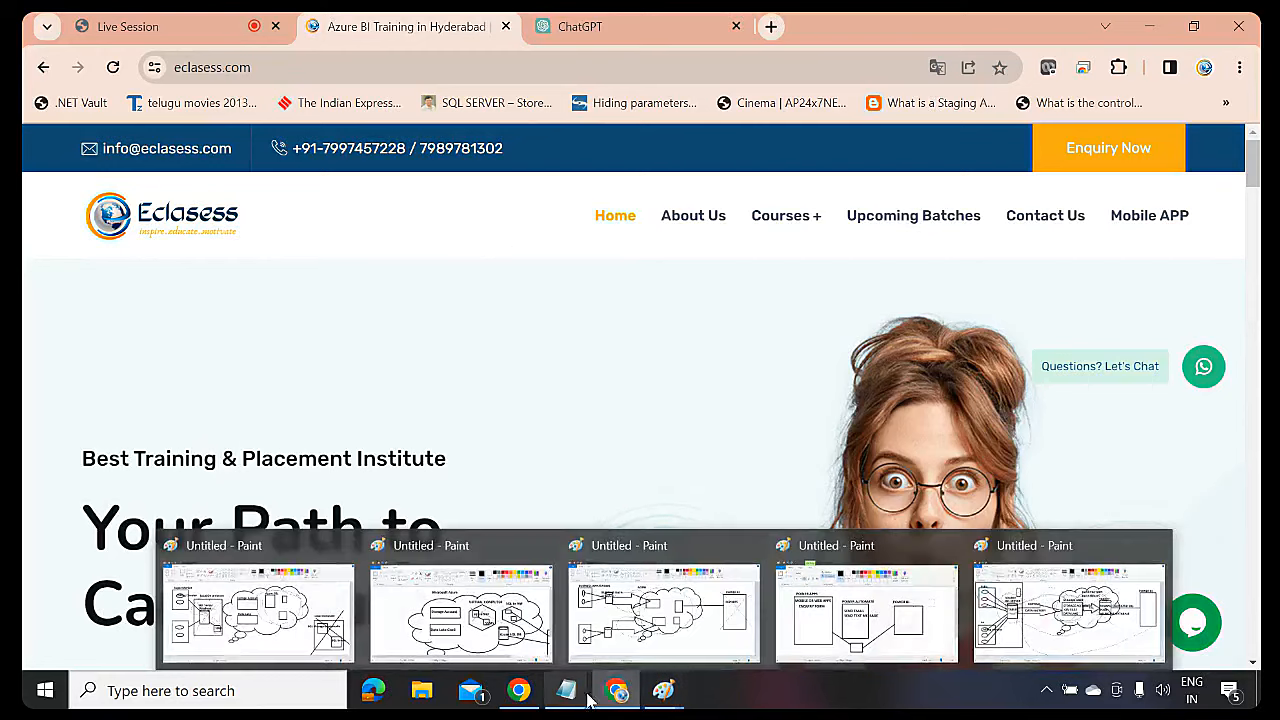
mouse_move(566, 690)
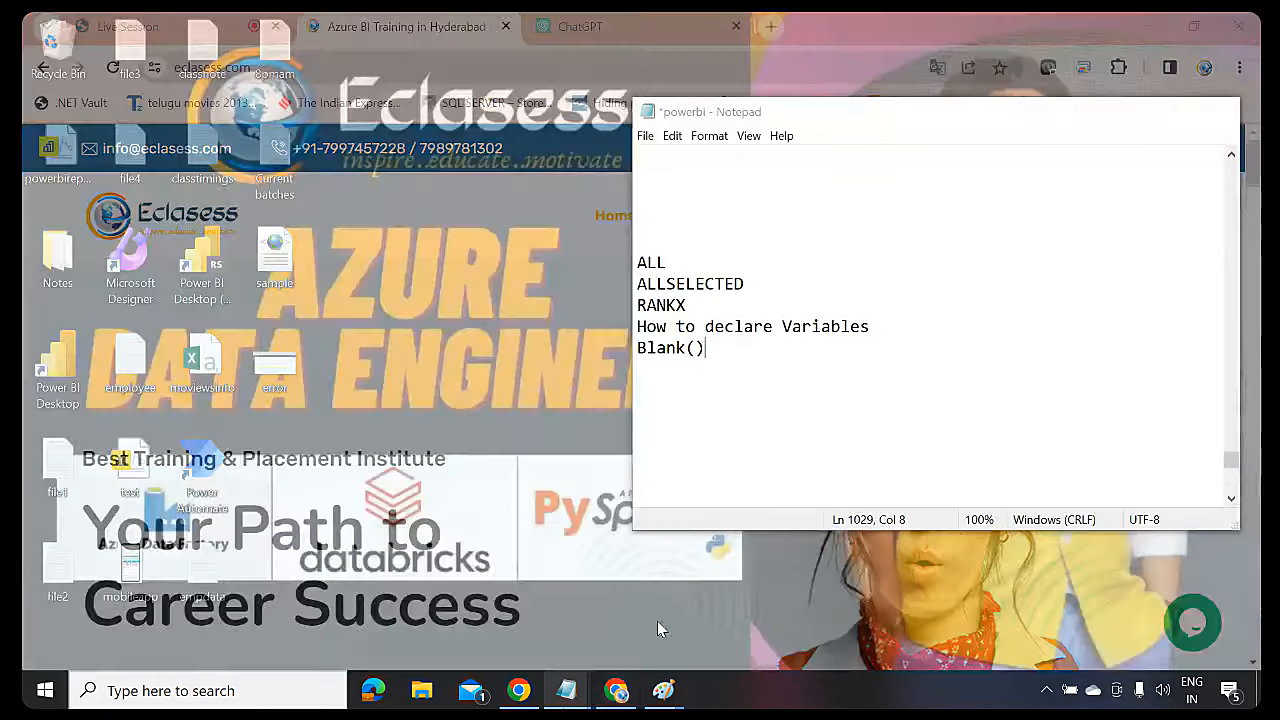
click(657, 621)
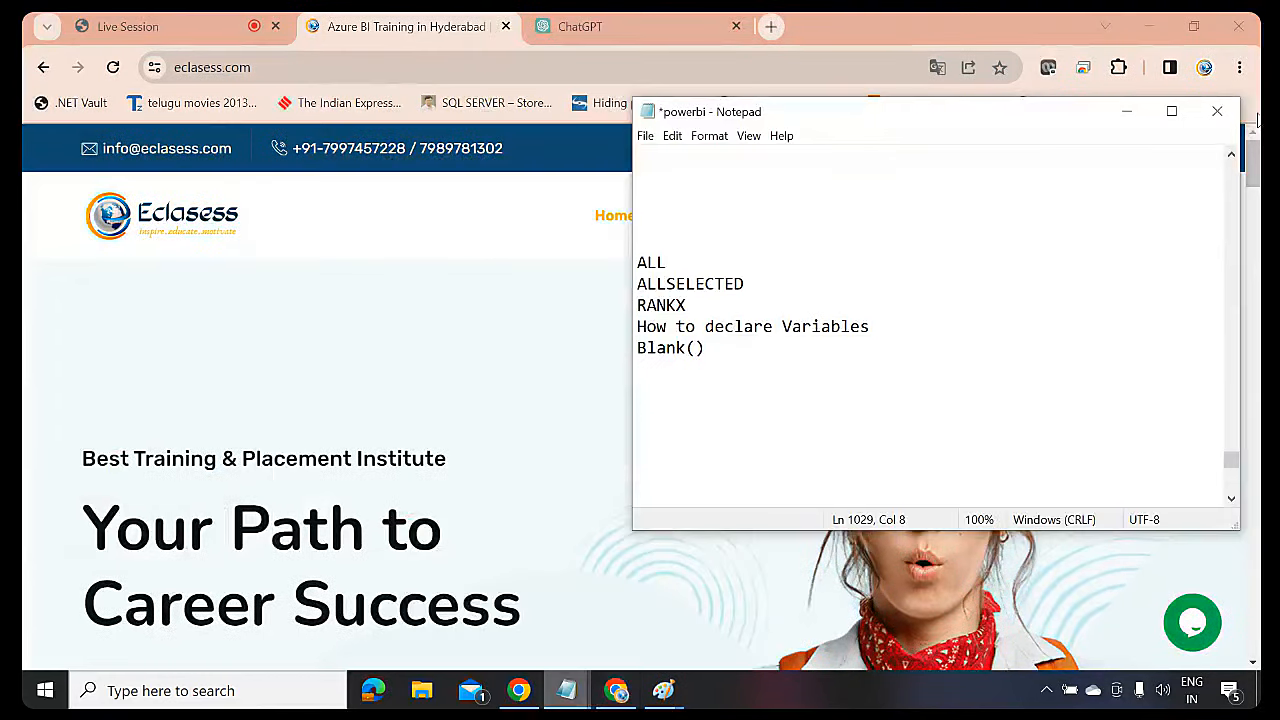
key(Return)
text(if)
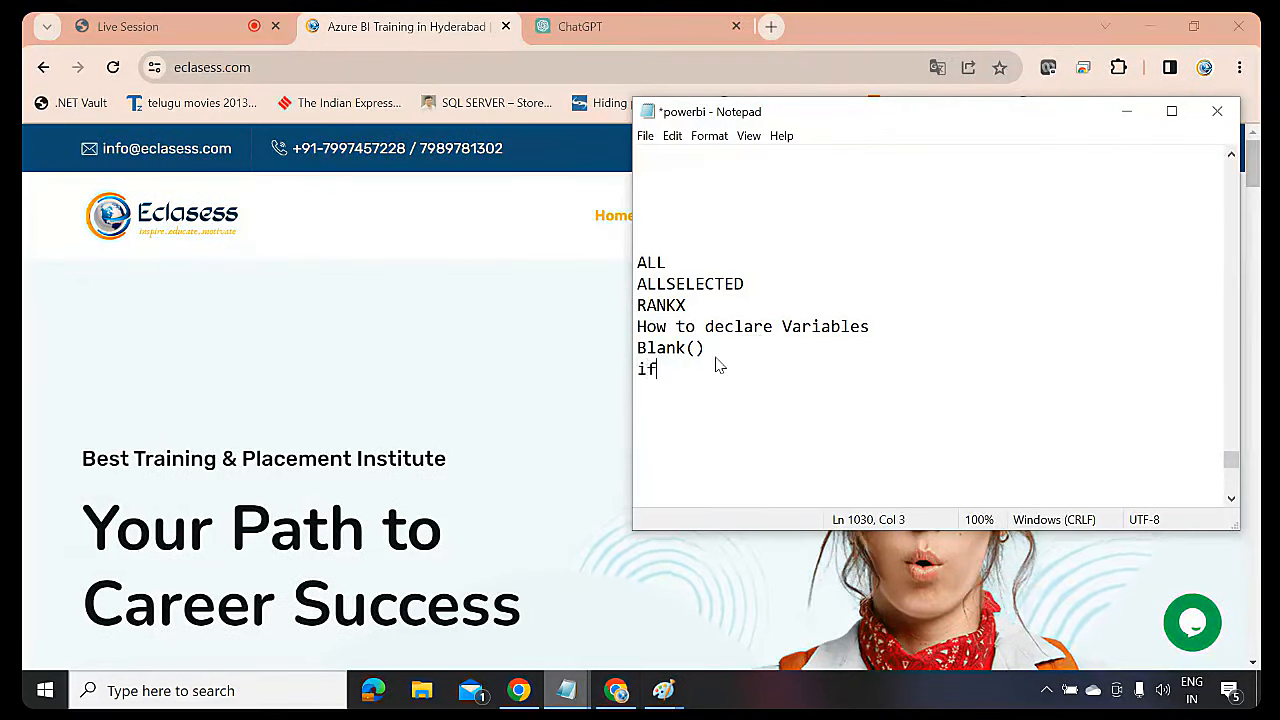
text(error())
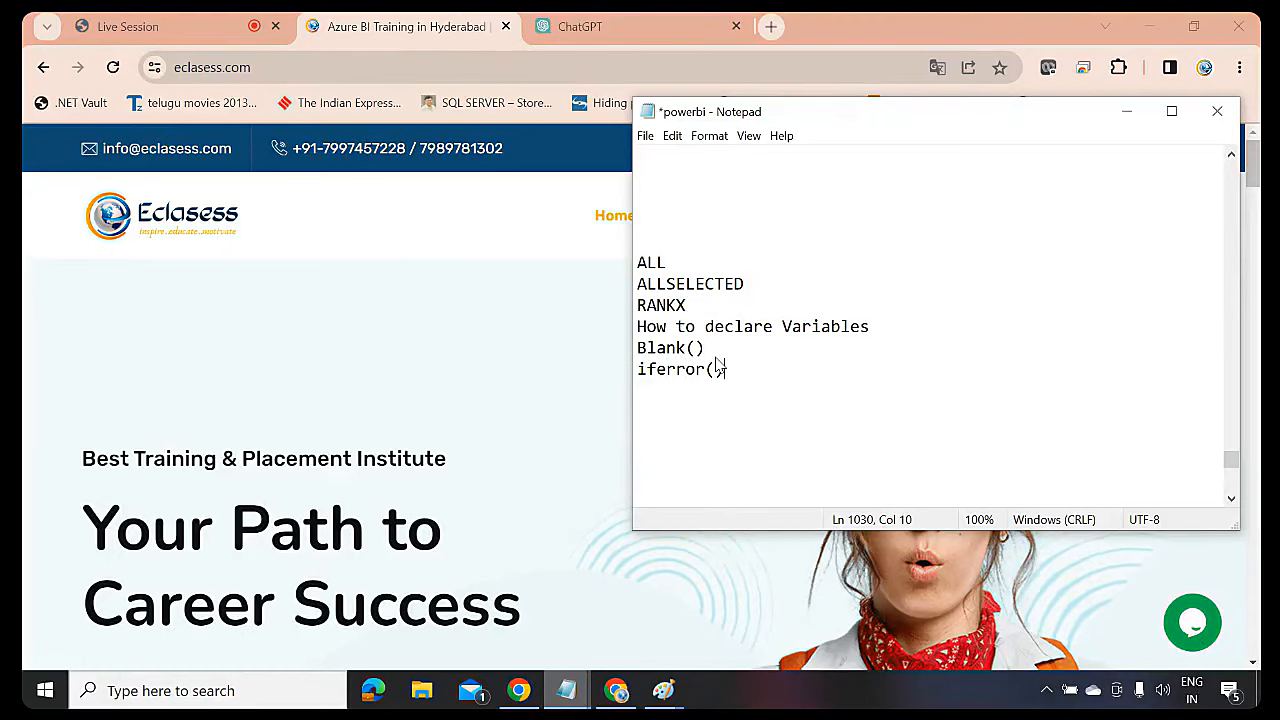
Close the notes saving changes, then stop presenting in the live session
click(1222, 122)
click(597, 366)
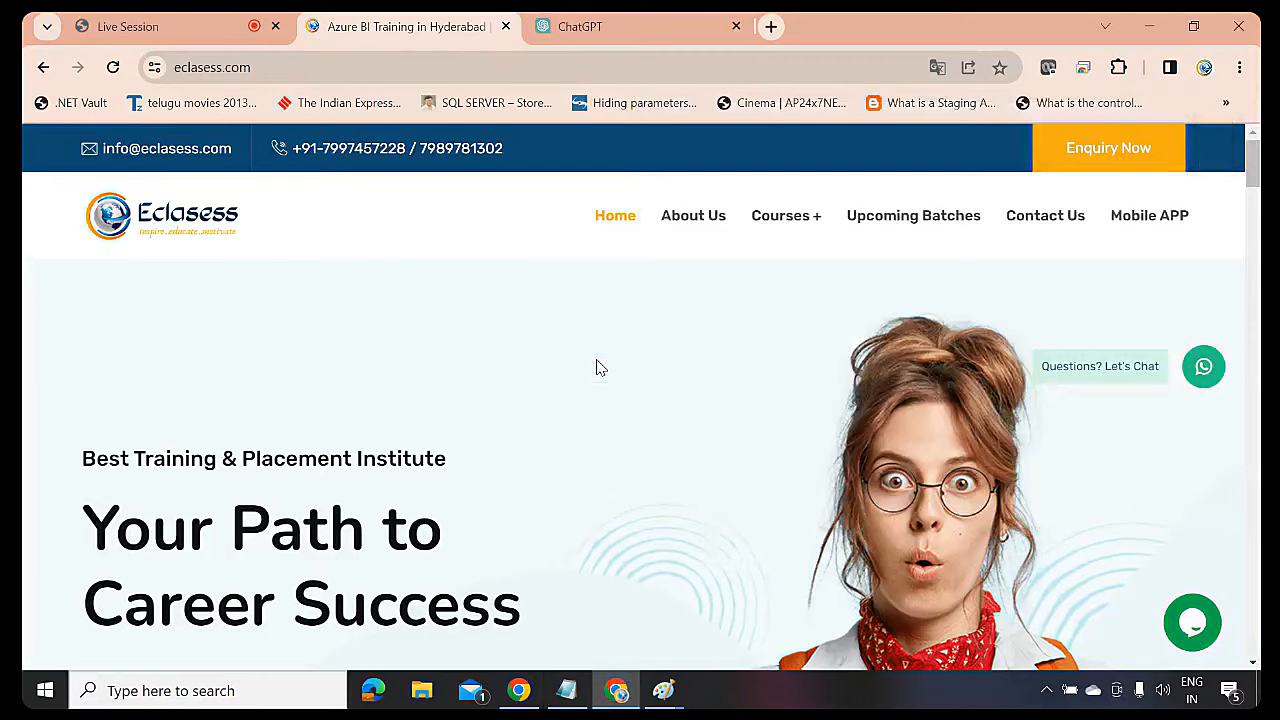
click(160, 24)
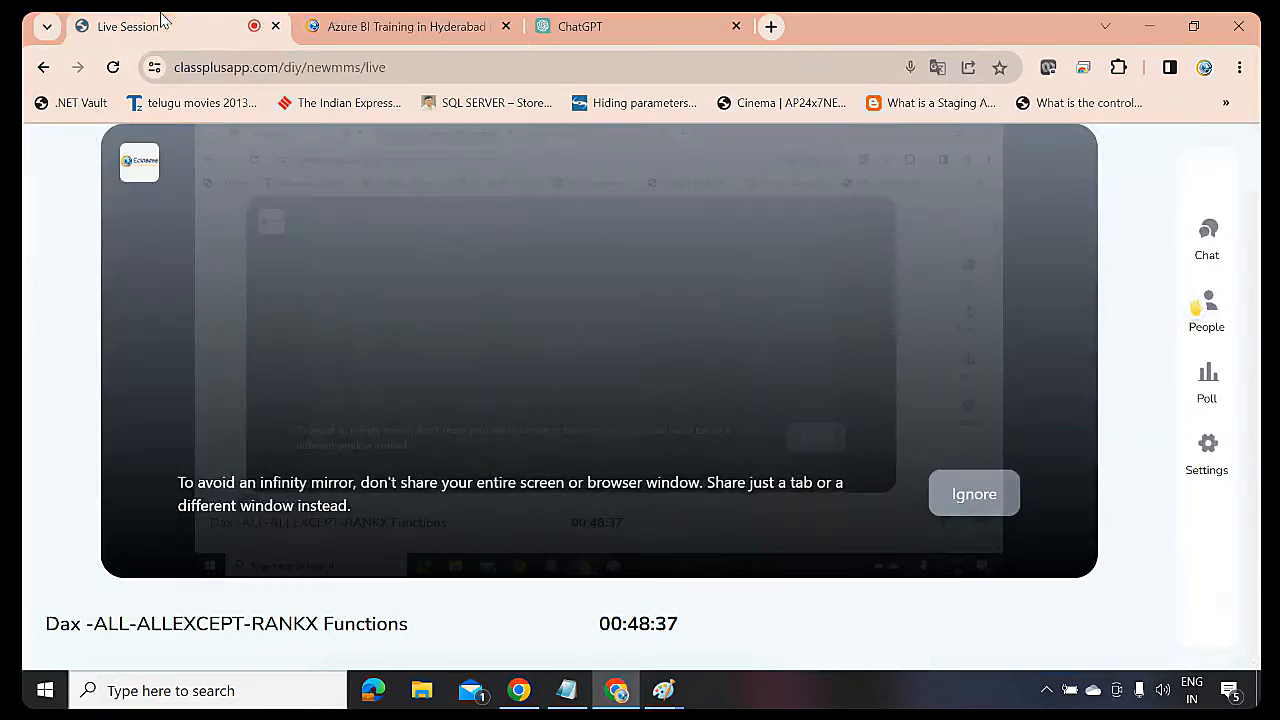
click(517, 634)
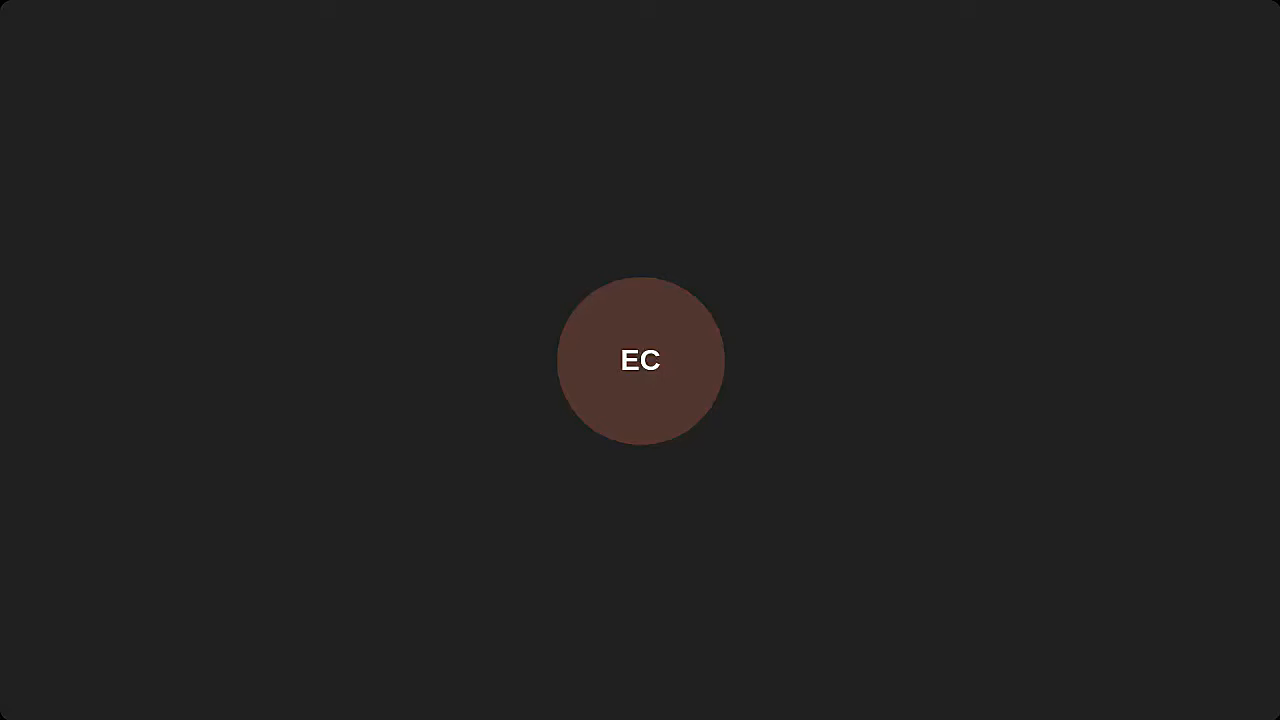